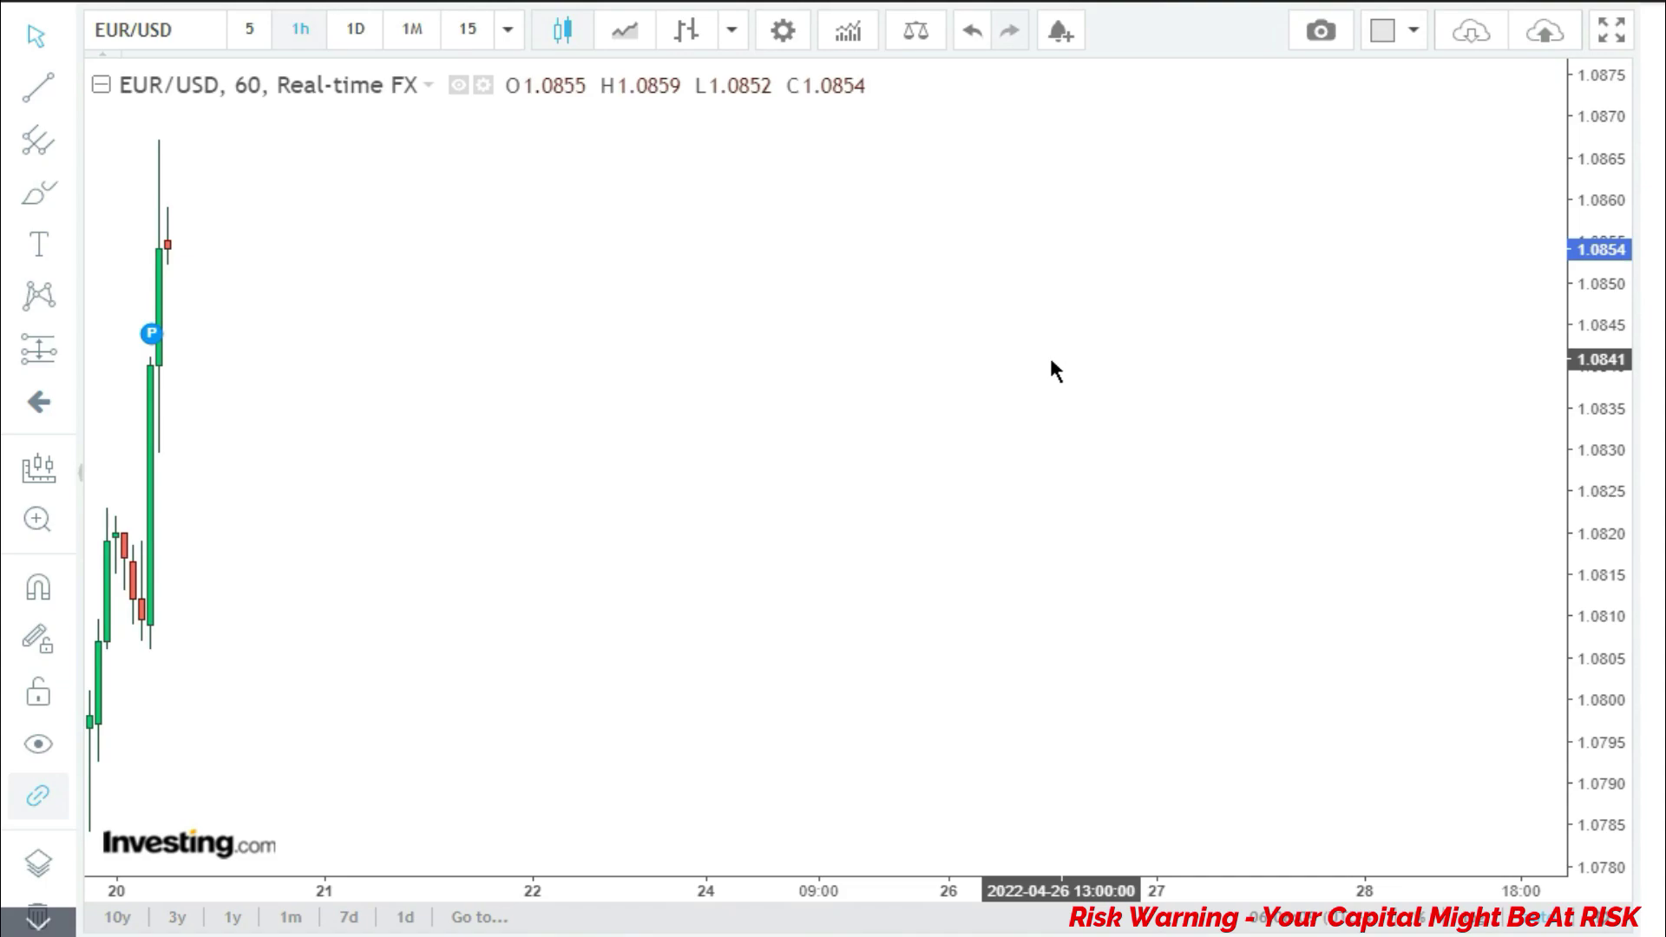
Add a "STRATEGY 1" text label to the chart and place it in the empty area near the 1.0868 price level
{"action": "left_click", "coordinate": [50, 243]}
{"action": "left_click", "coordinate": [691, 228]}
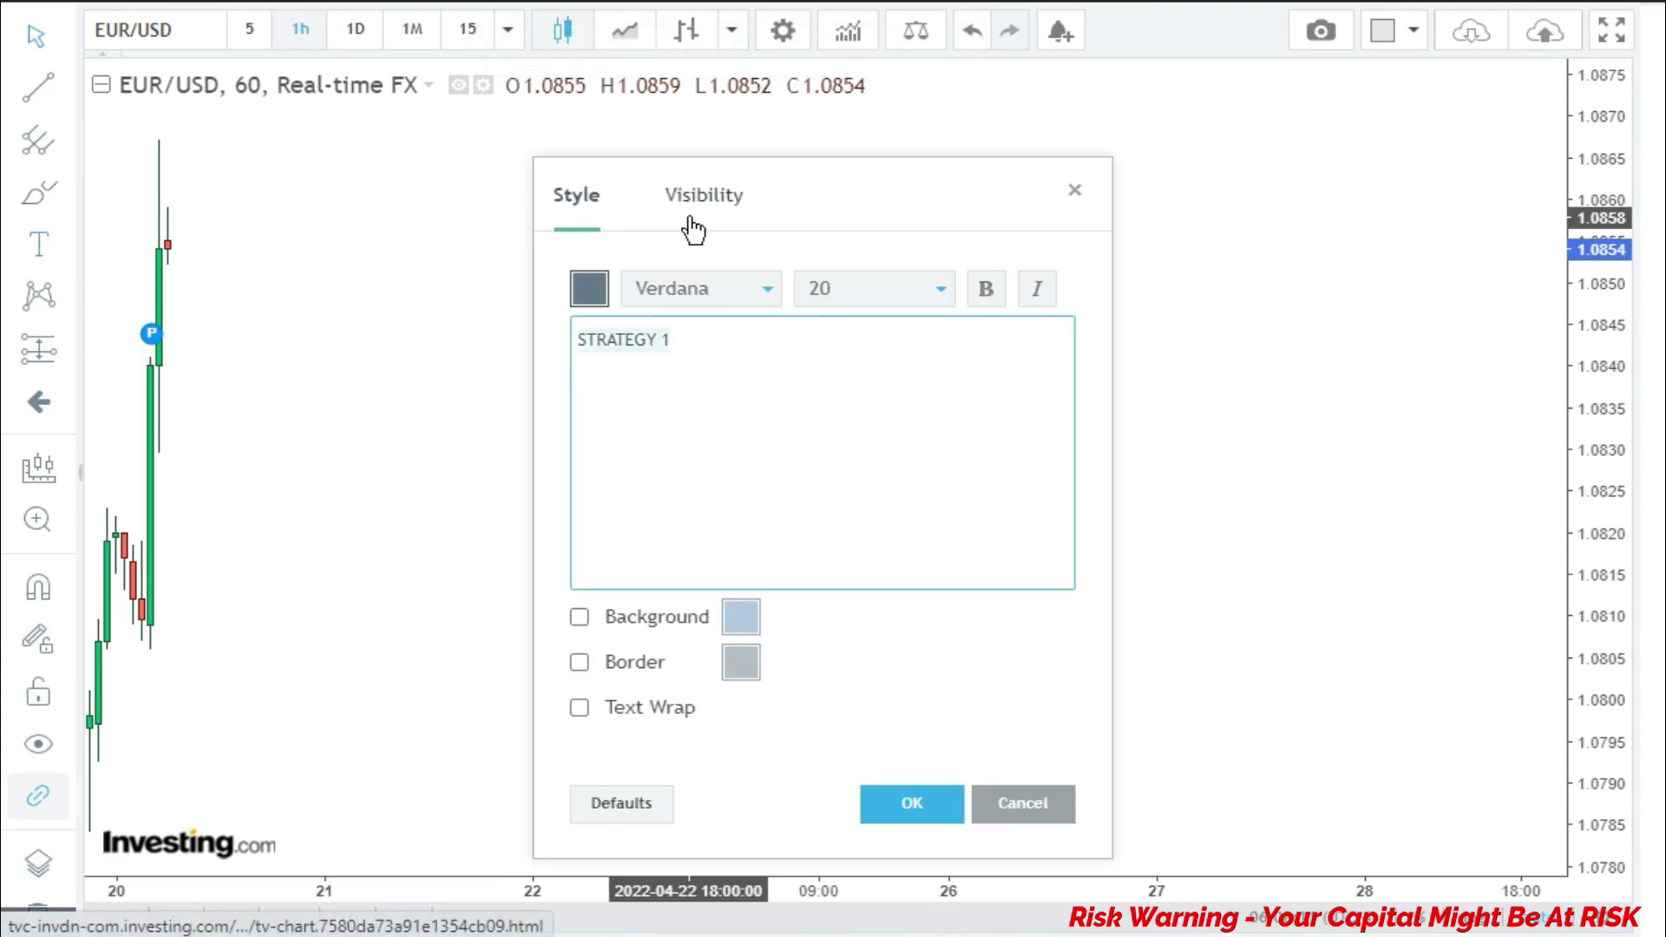
{"action": "left_click", "coordinate": [907, 796]}
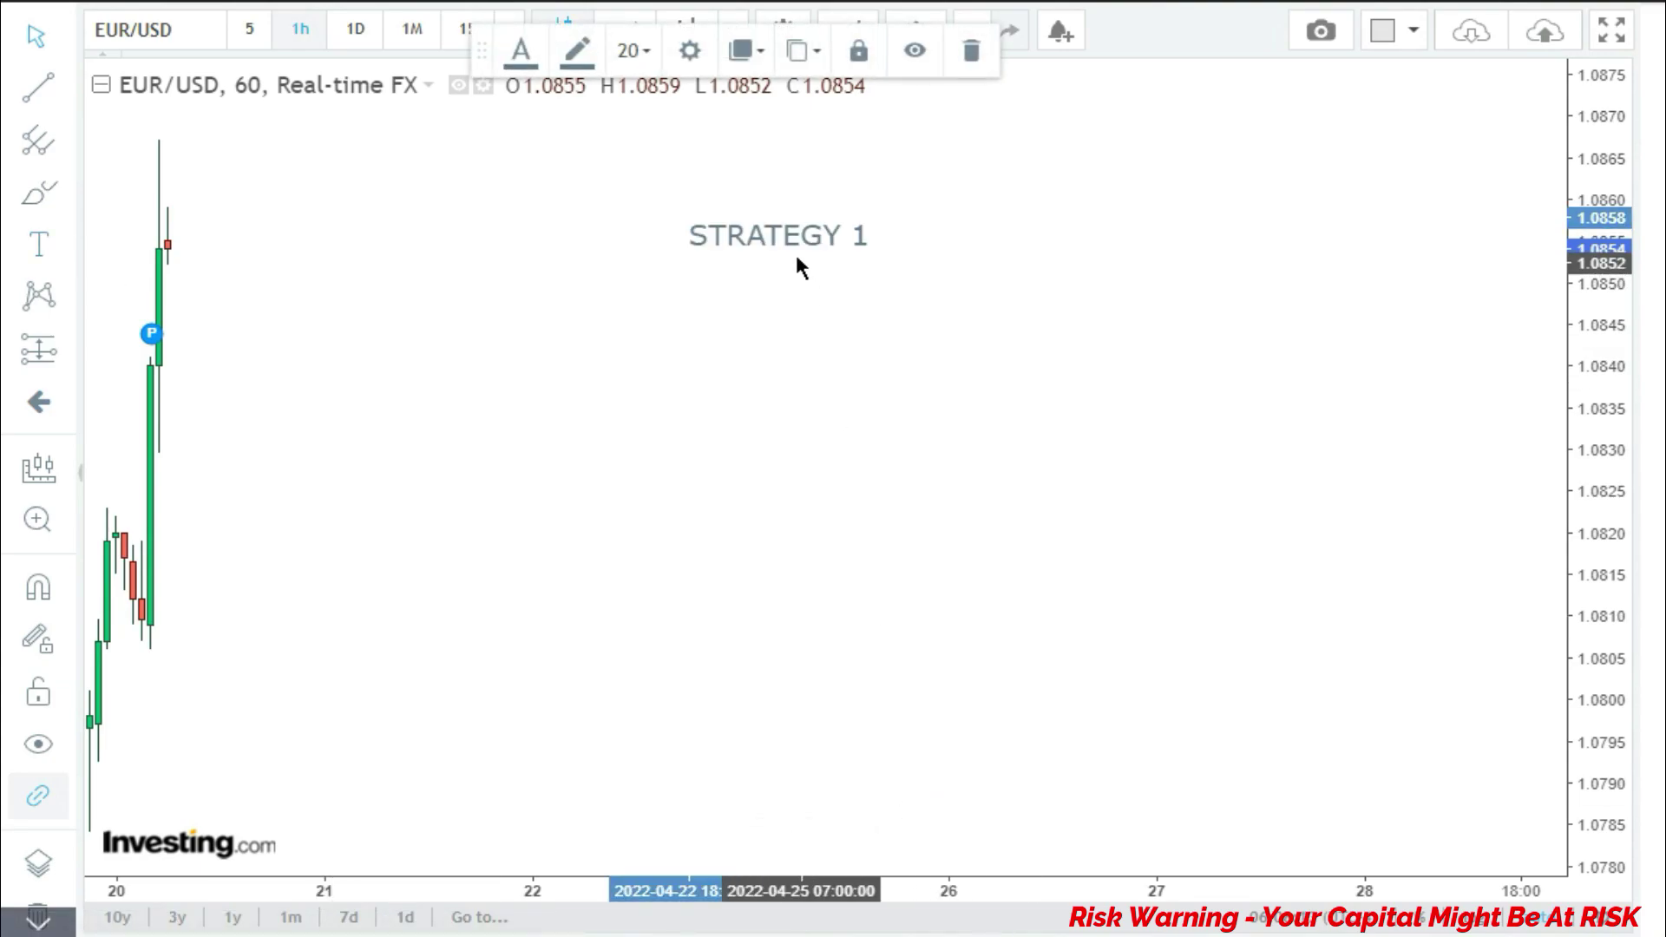
{"action": "left_click_drag", "start_coordinate": [785, 239], "coordinate": [751, 159]}
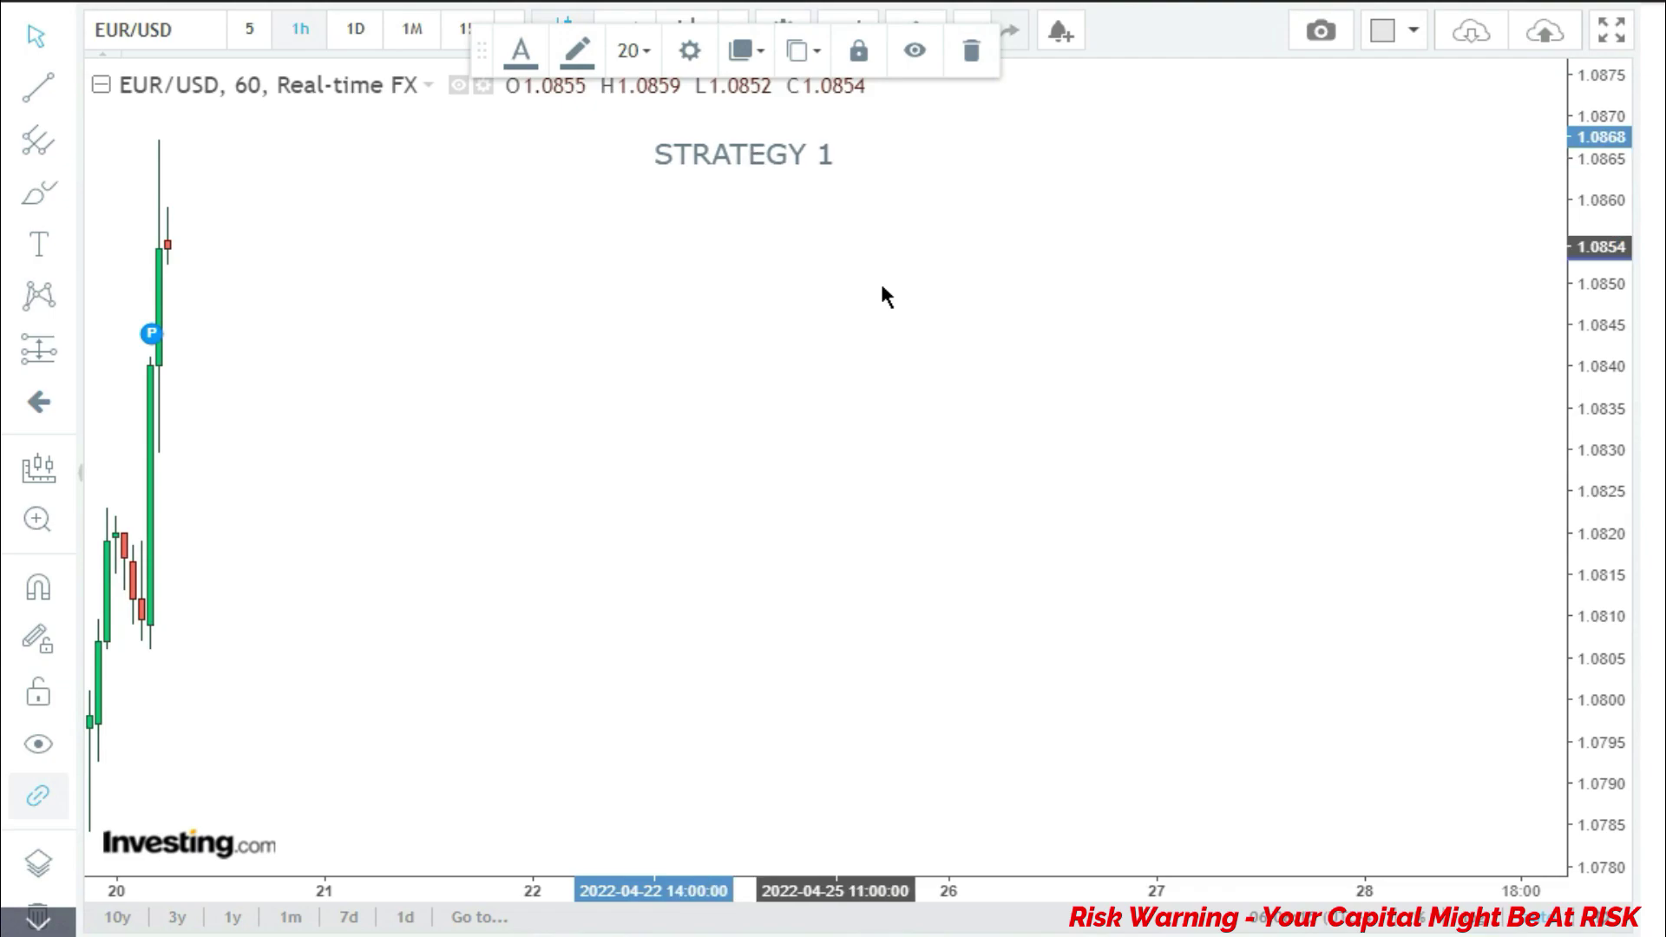
{"action": "left_click", "coordinate": [1212, 332]}
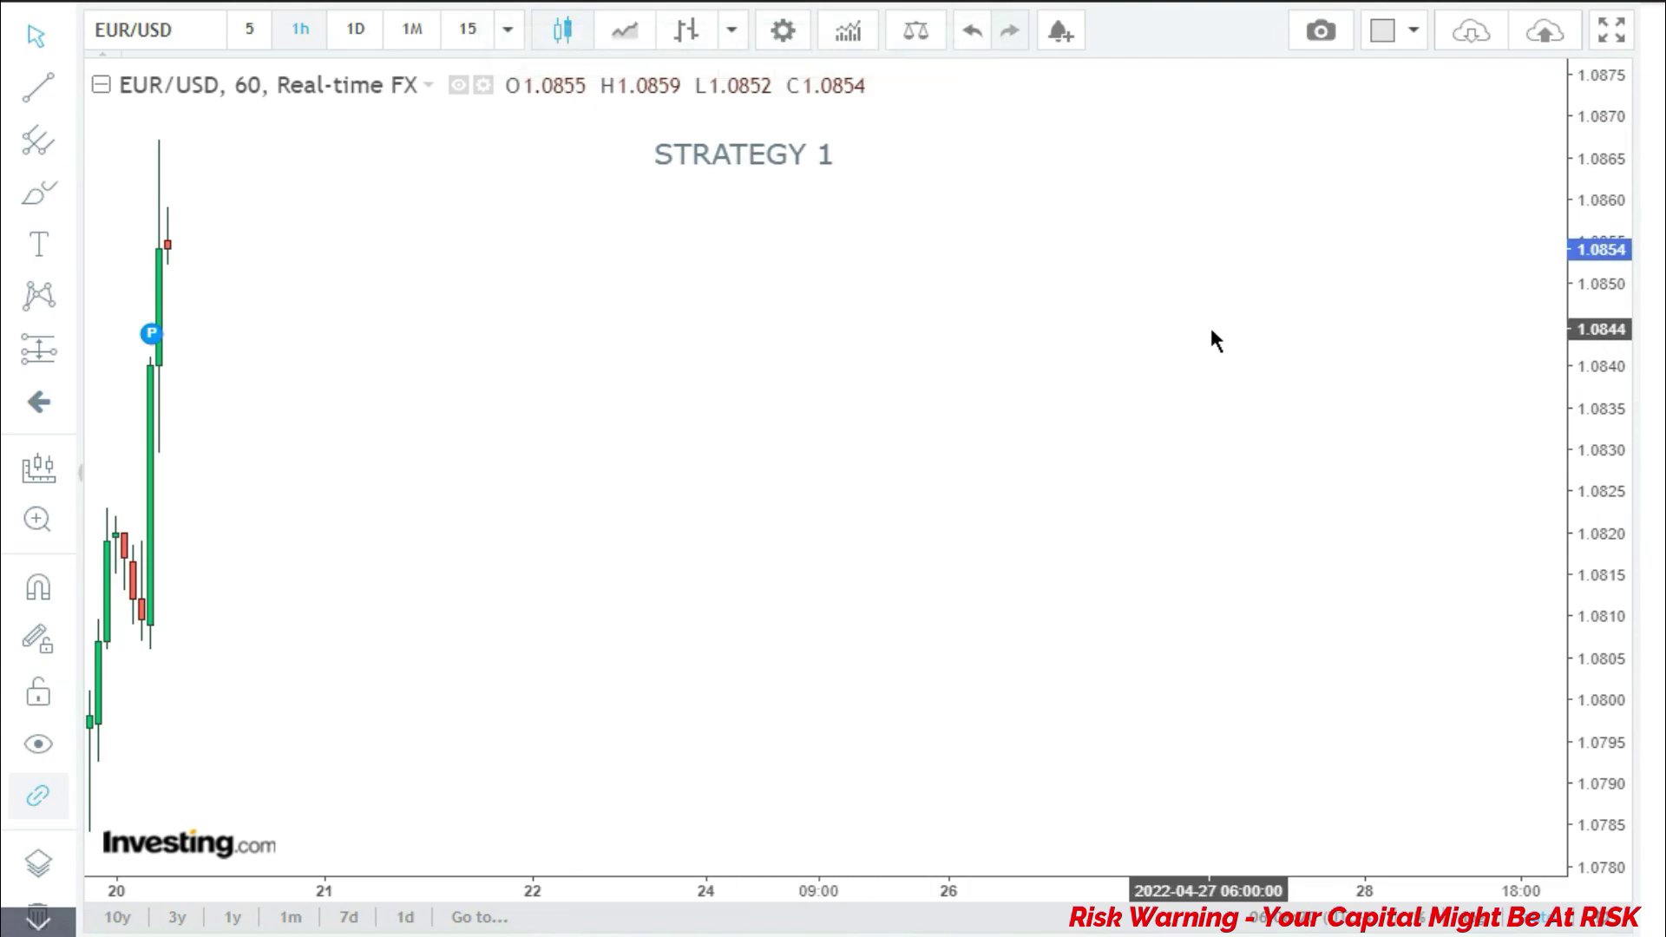
Brush a rising zigzag of higher highs and higher lows across the empty chart area, circling its second peak
{"action": "left_click", "coordinate": [40, 196]}
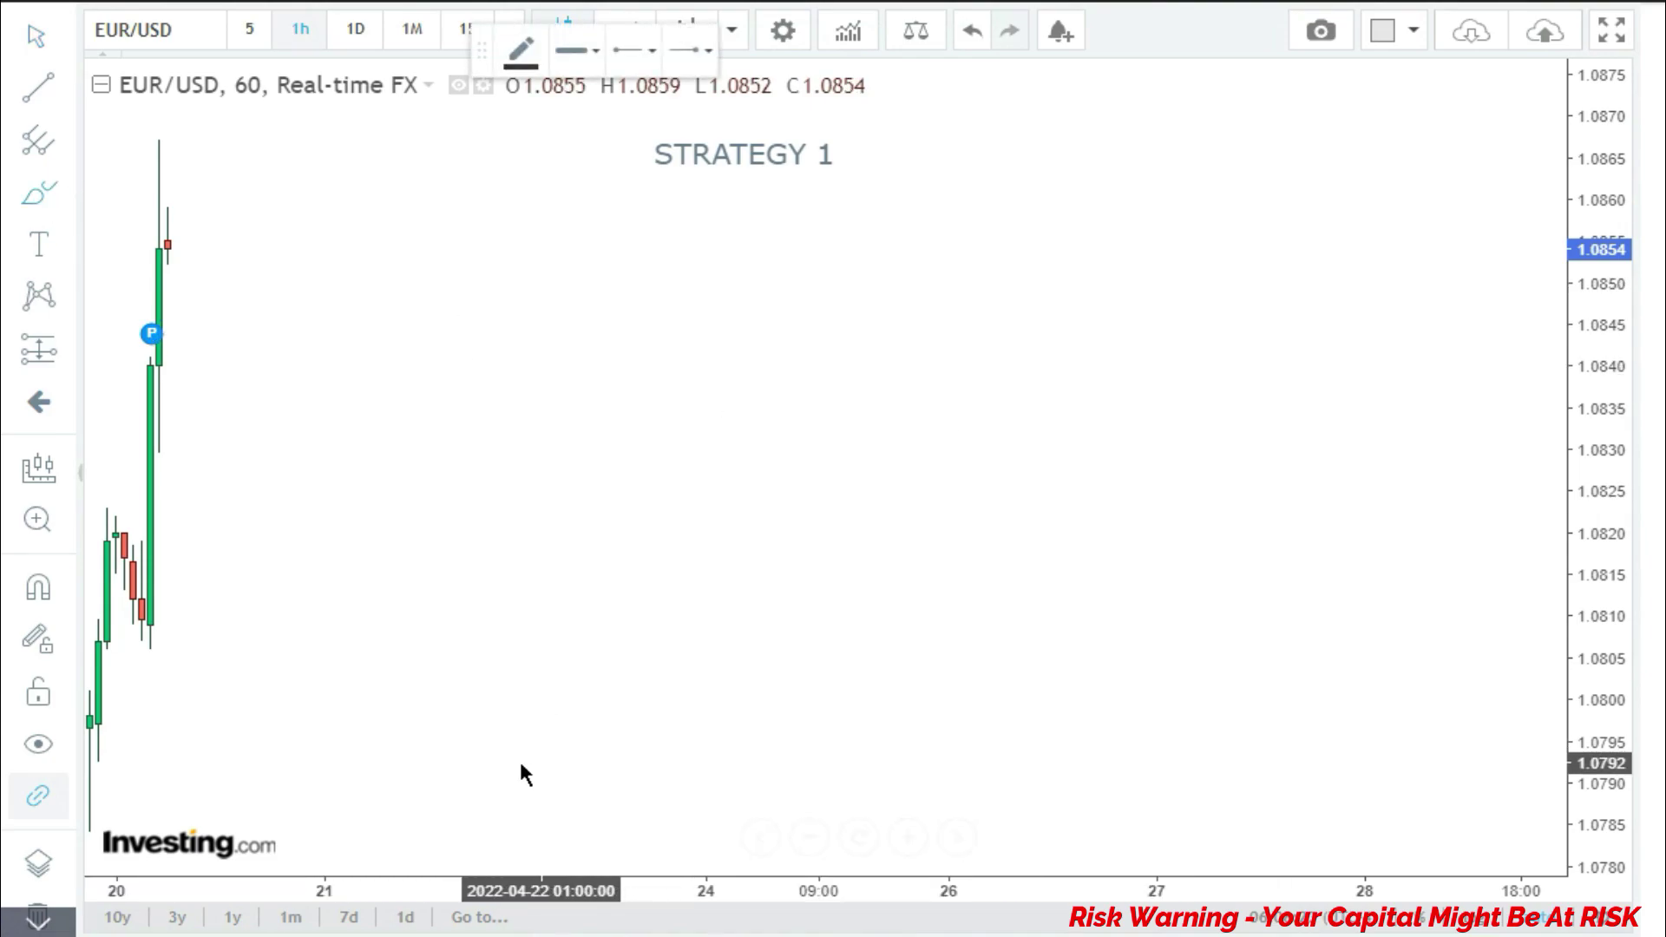
{"action": "mouse_move", "coordinate": [496, 786]}
{"action": "left_mouse_down"}
{"action": "mouse_move", "coordinate": [612, 524]}
{"action": "mouse_move", "coordinate": [727, 647]}
{"action": "mouse_move", "coordinate": [838, 373]}
{"action": "mouse_move", "coordinate": [811, 396]}
{"action": "mouse_move", "coordinate": [846, 329]}
{"action": "mouse_move", "coordinate": [827, 327]}
{"action": "left_mouse_up"}
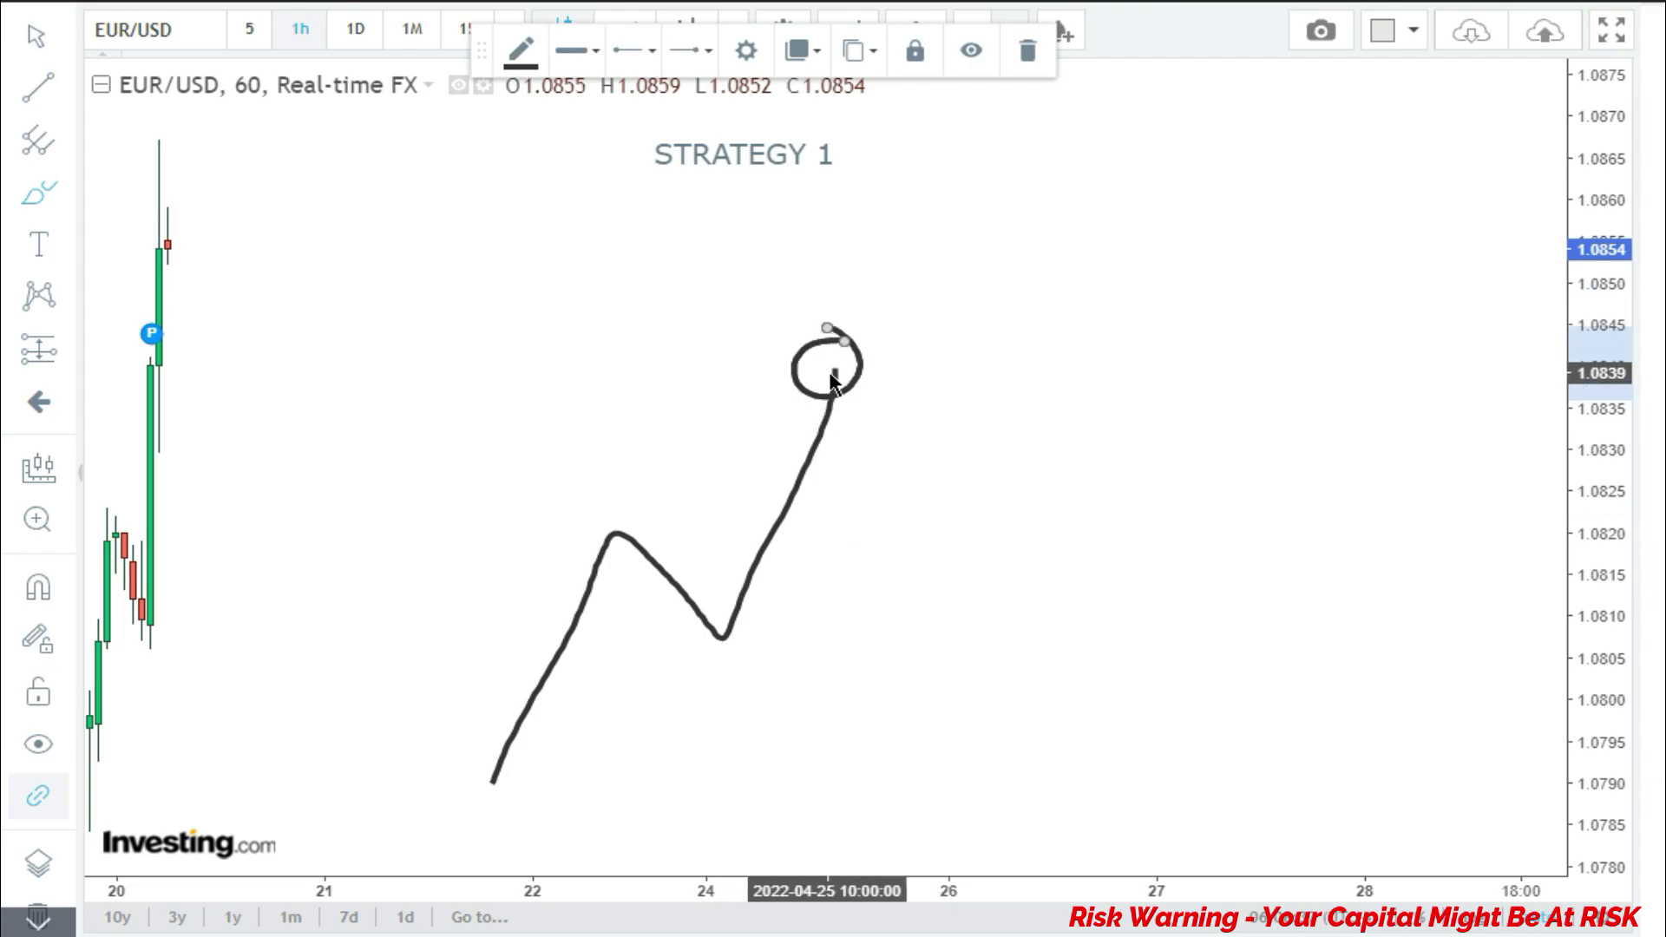
{"action": "mouse_move", "coordinate": [838, 373]}
{"action": "left_mouse_down"}
{"action": "mouse_move", "coordinate": [944, 505]}
{"action": "mouse_move", "coordinate": [1042, 159]}
{"action": "mouse_move", "coordinate": [1133, 278]}
{"action": "mouse_move", "coordinate": [1238, 52]}
{"action": "left_mouse_up"}
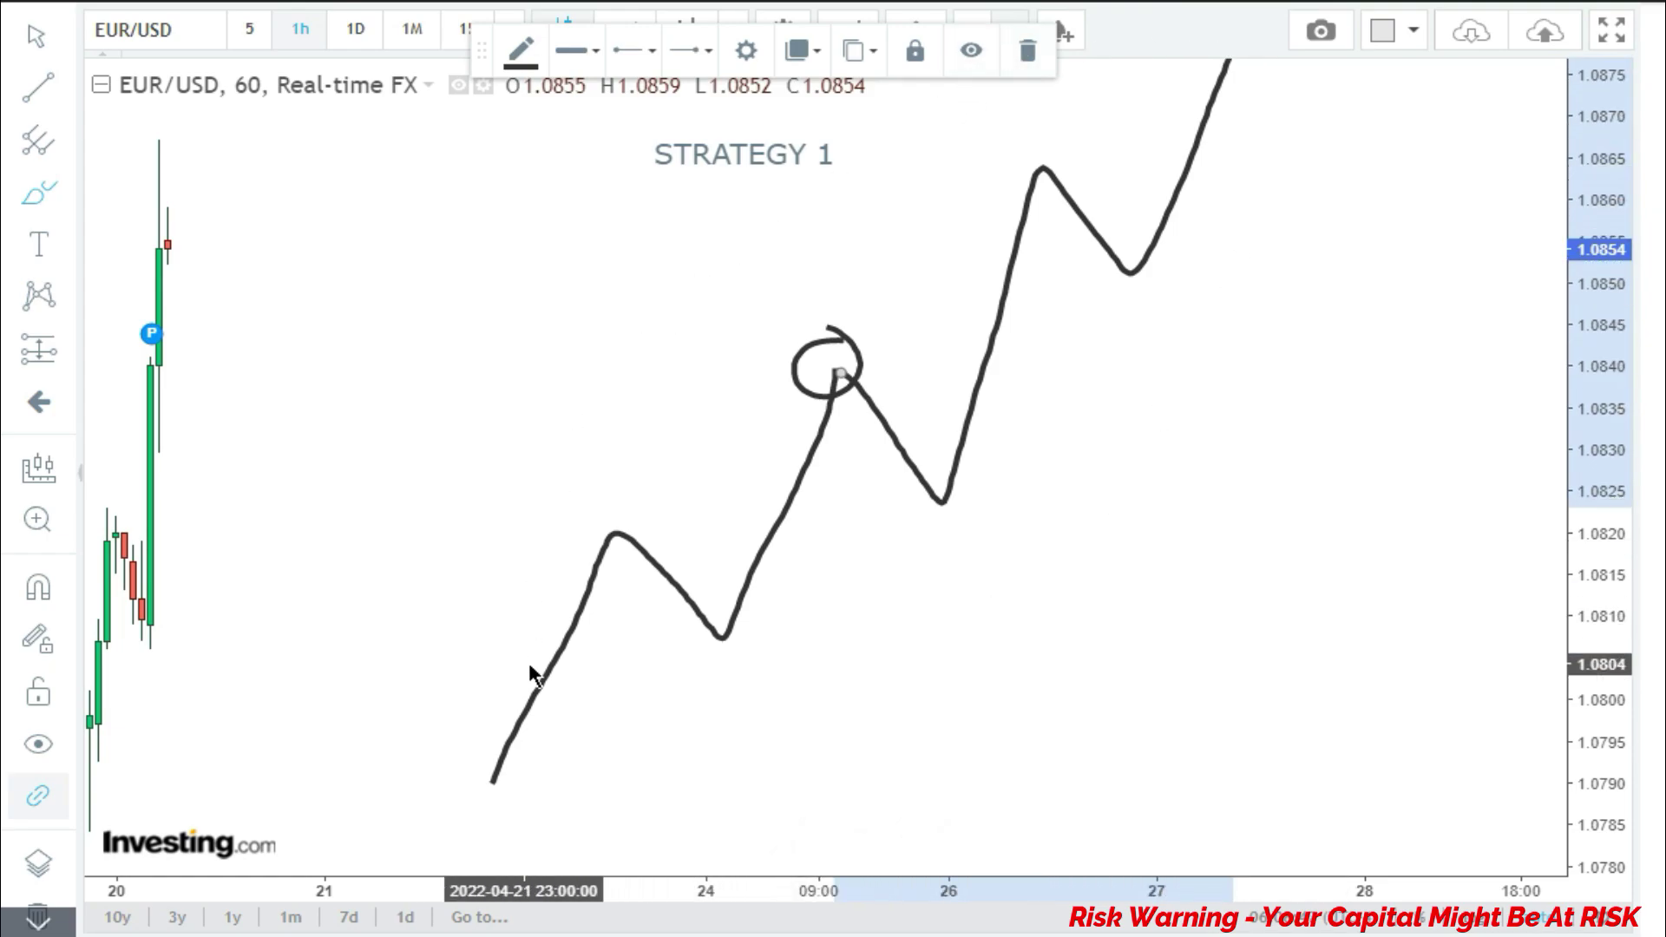
Circle the zigzag's first rising leg and its three pullbacks with the brush, and trace over the second rising leg
{"action": "mouse_move", "coordinate": [523, 818]}
{"action": "left_mouse_down"}
{"action": "mouse_move", "coordinate": [625, 634]}
{"action": "mouse_move", "coordinate": [607, 532]}
{"action": "mouse_move", "coordinate": [488, 598]}
{"action": "mouse_move", "coordinate": [465, 794]}
{"action": "mouse_move", "coordinate": [528, 817]}
{"action": "left_mouse_up"}
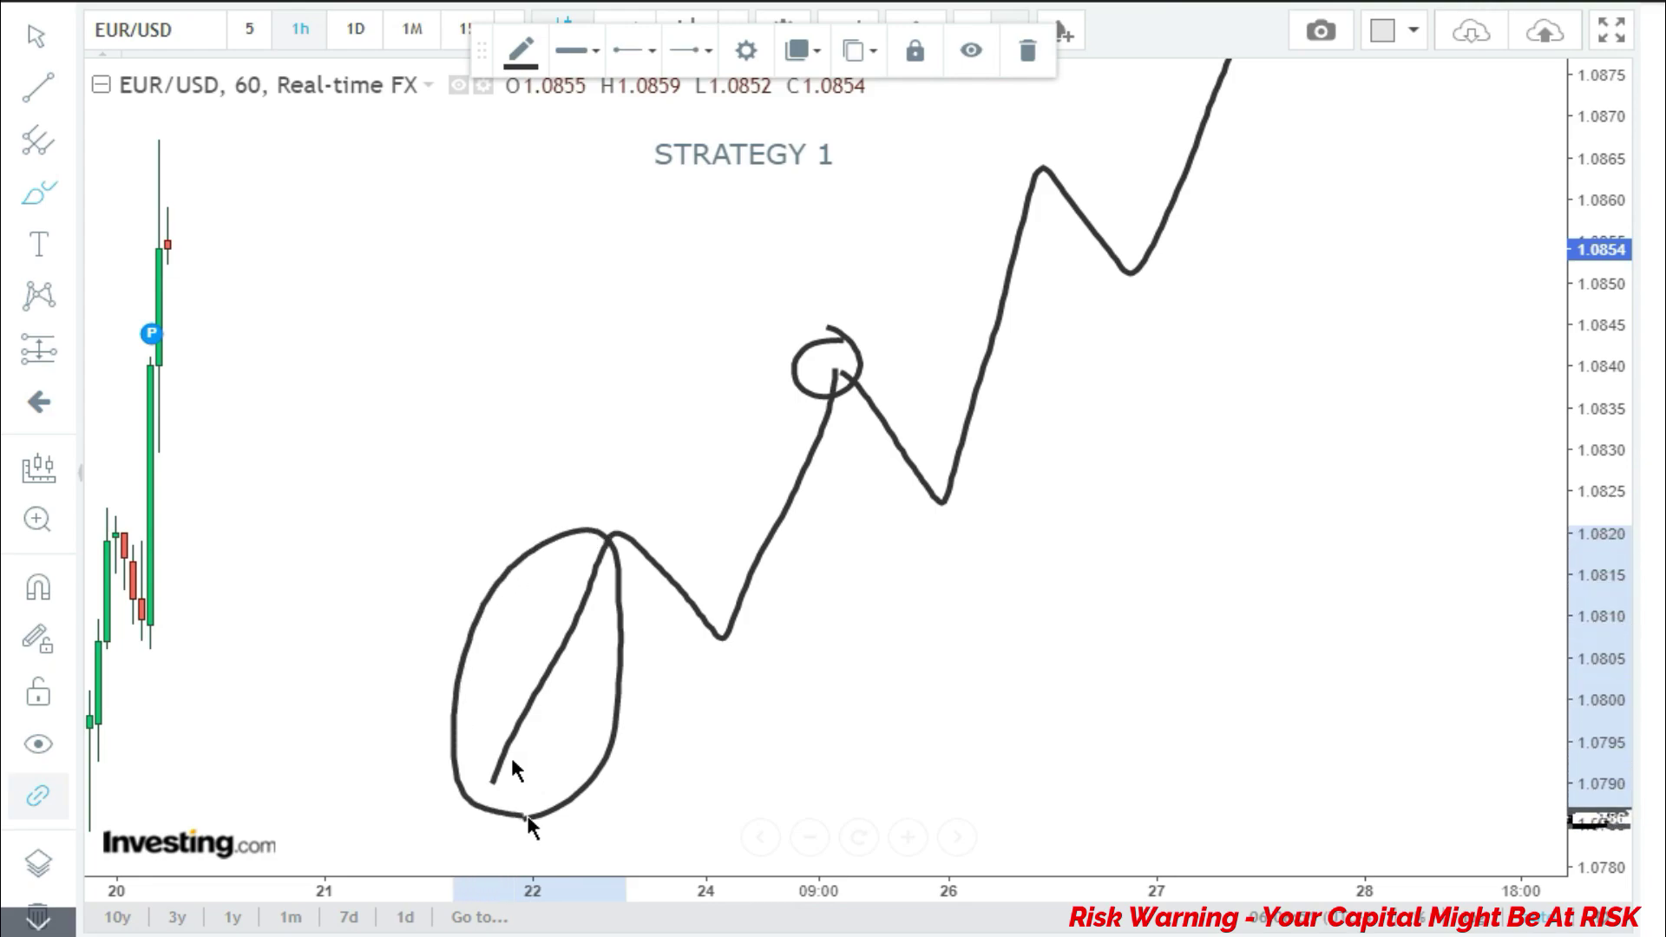
{"action": "mouse_move", "coordinate": [681, 511]}
{"action": "left_mouse_down"}
{"action": "mouse_move", "coordinate": [608, 534]}
{"action": "mouse_move", "coordinate": [696, 654]}
{"action": "mouse_move", "coordinate": [654, 493]}
{"action": "left_mouse_up"}
{"action": "mouse_move", "coordinate": [917, 378]}
{"action": "left_mouse_down"}
{"action": "mouse_move", "coordinate": [838, 363]}
{"action": "mouse_move", "coordinate": [923, 513]}
{"action": "mouse_move", "coordinate": [908, 351]}
{"action": "left_mouse_up"}
{"action": "mouse_move", "coordinate": [1083, 151]}
{"action": "left_mouse_down"}
{"action": "mouse_move", "coordinate": [1026, 151]}
{"action": "mouse_move", "coordinate": [1126, 300]}
{"action": "mouse_move", "coordinate": [1052, 157]}
{"action": "left_mouse_up"}
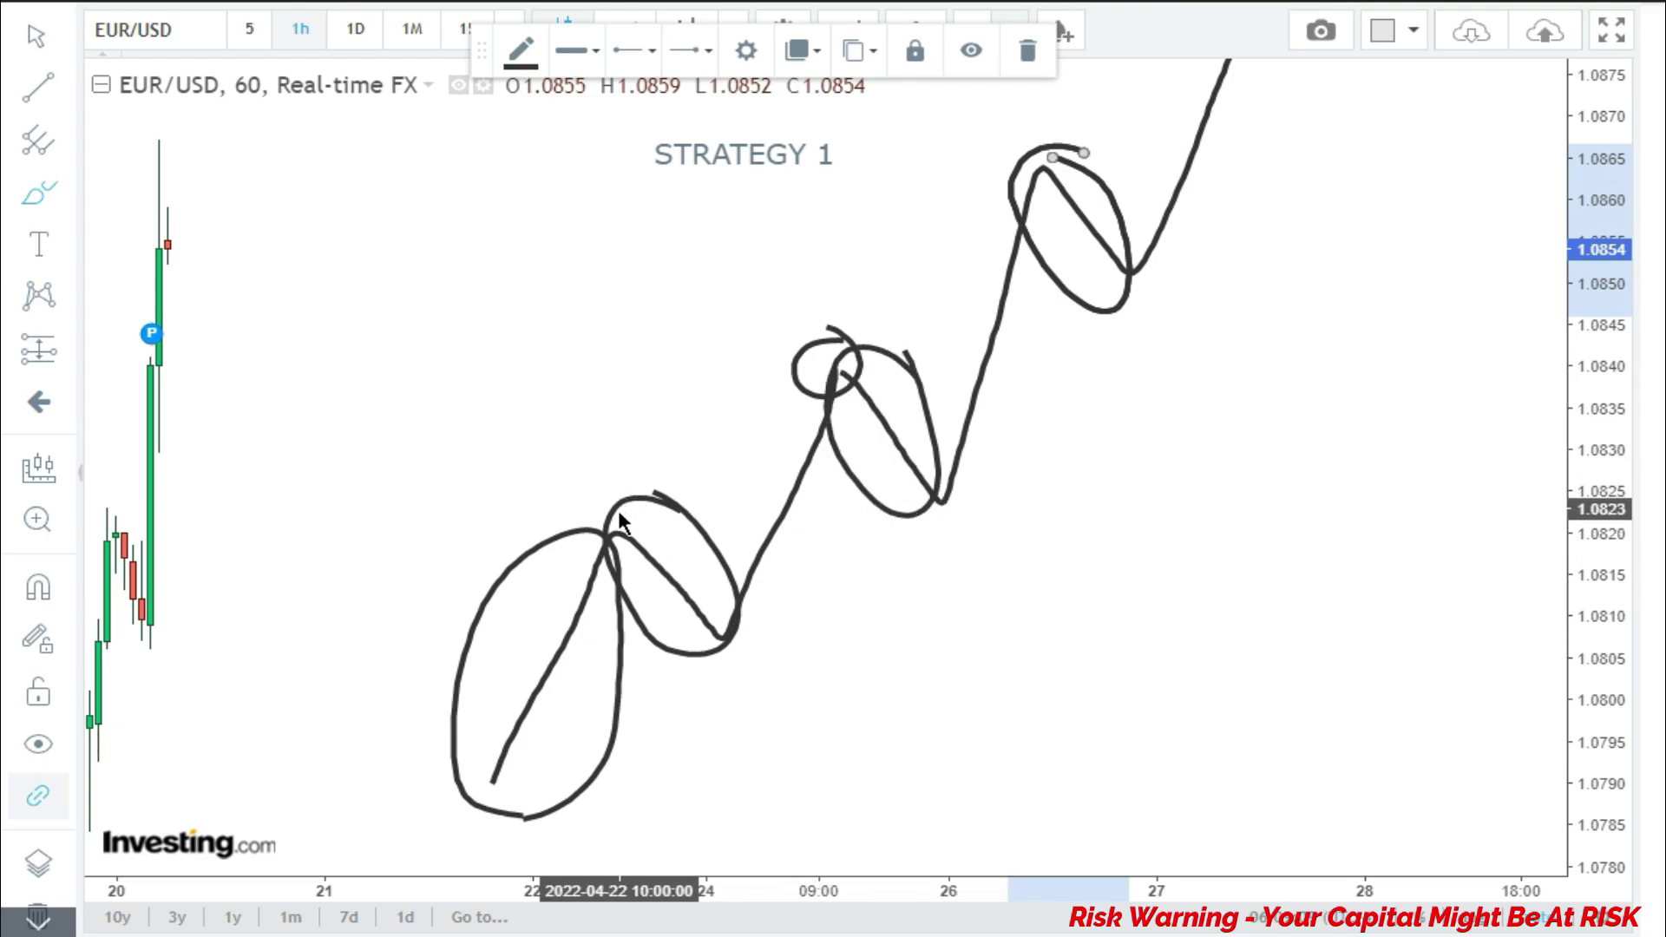
{"action": "mouse_move", "coordinate": [727, 645]}
{"action": "left_mouse_down"}
{"action": "mouse_move", "coordinate": [768, 520]}
{"action": "mouse_move", "coordinate": [854, 364]}
{"action": "left_mouse_up"}
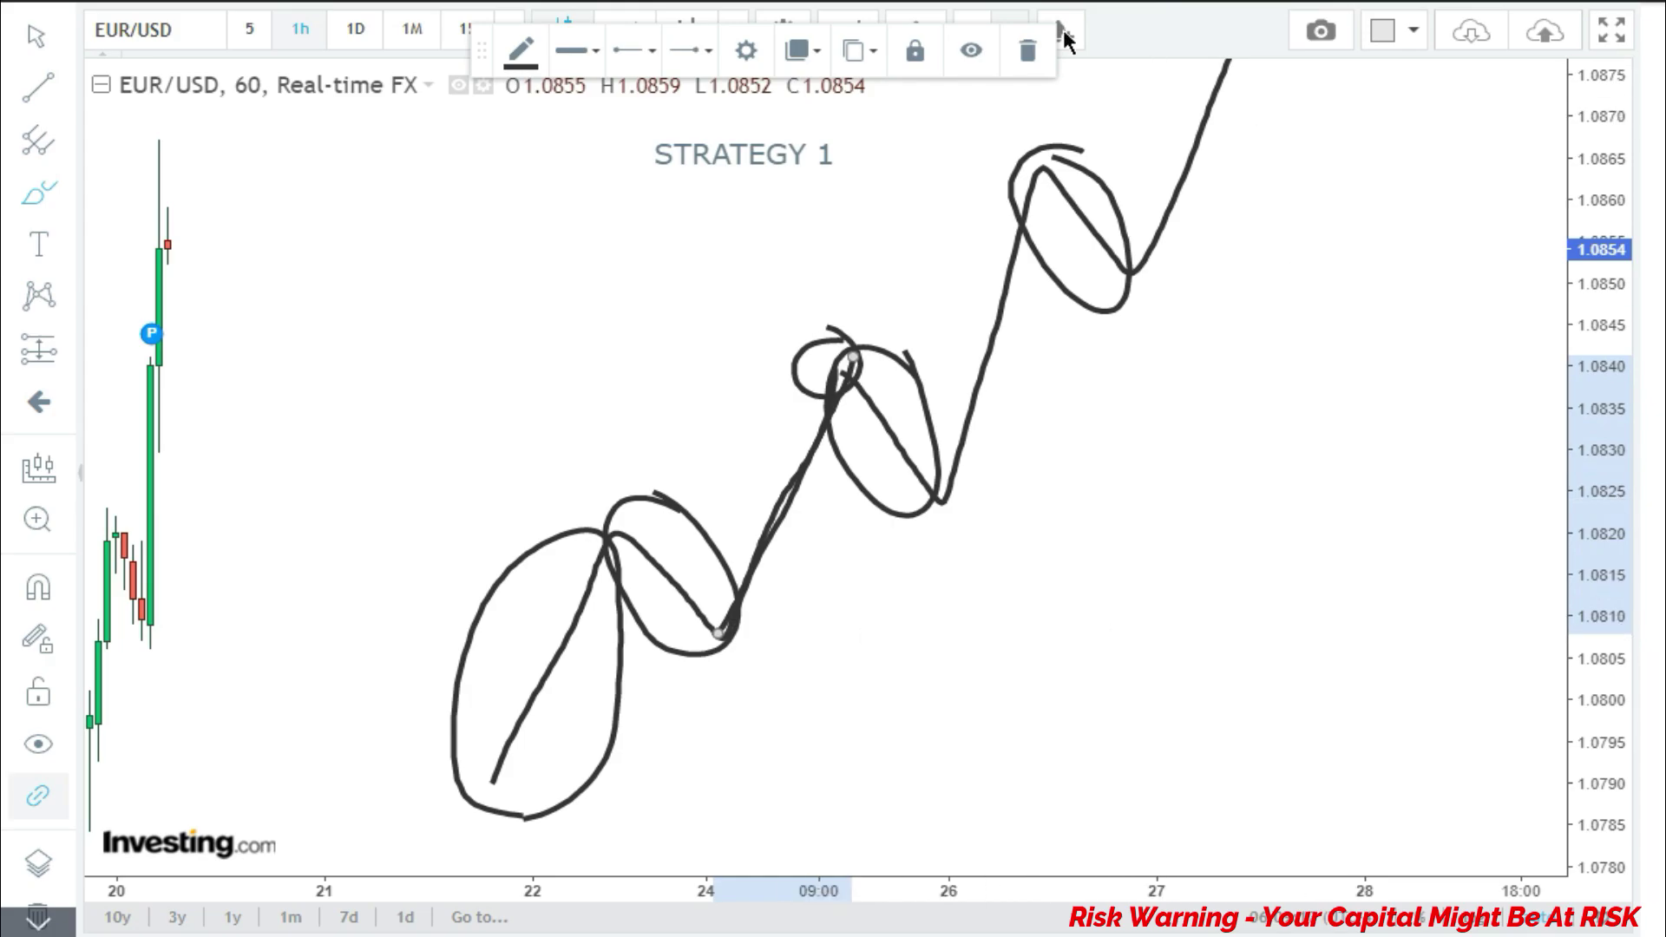
Remove all drawings from the chart, including the text label
{"action": "right_click", "coordinate": [685, 286]}
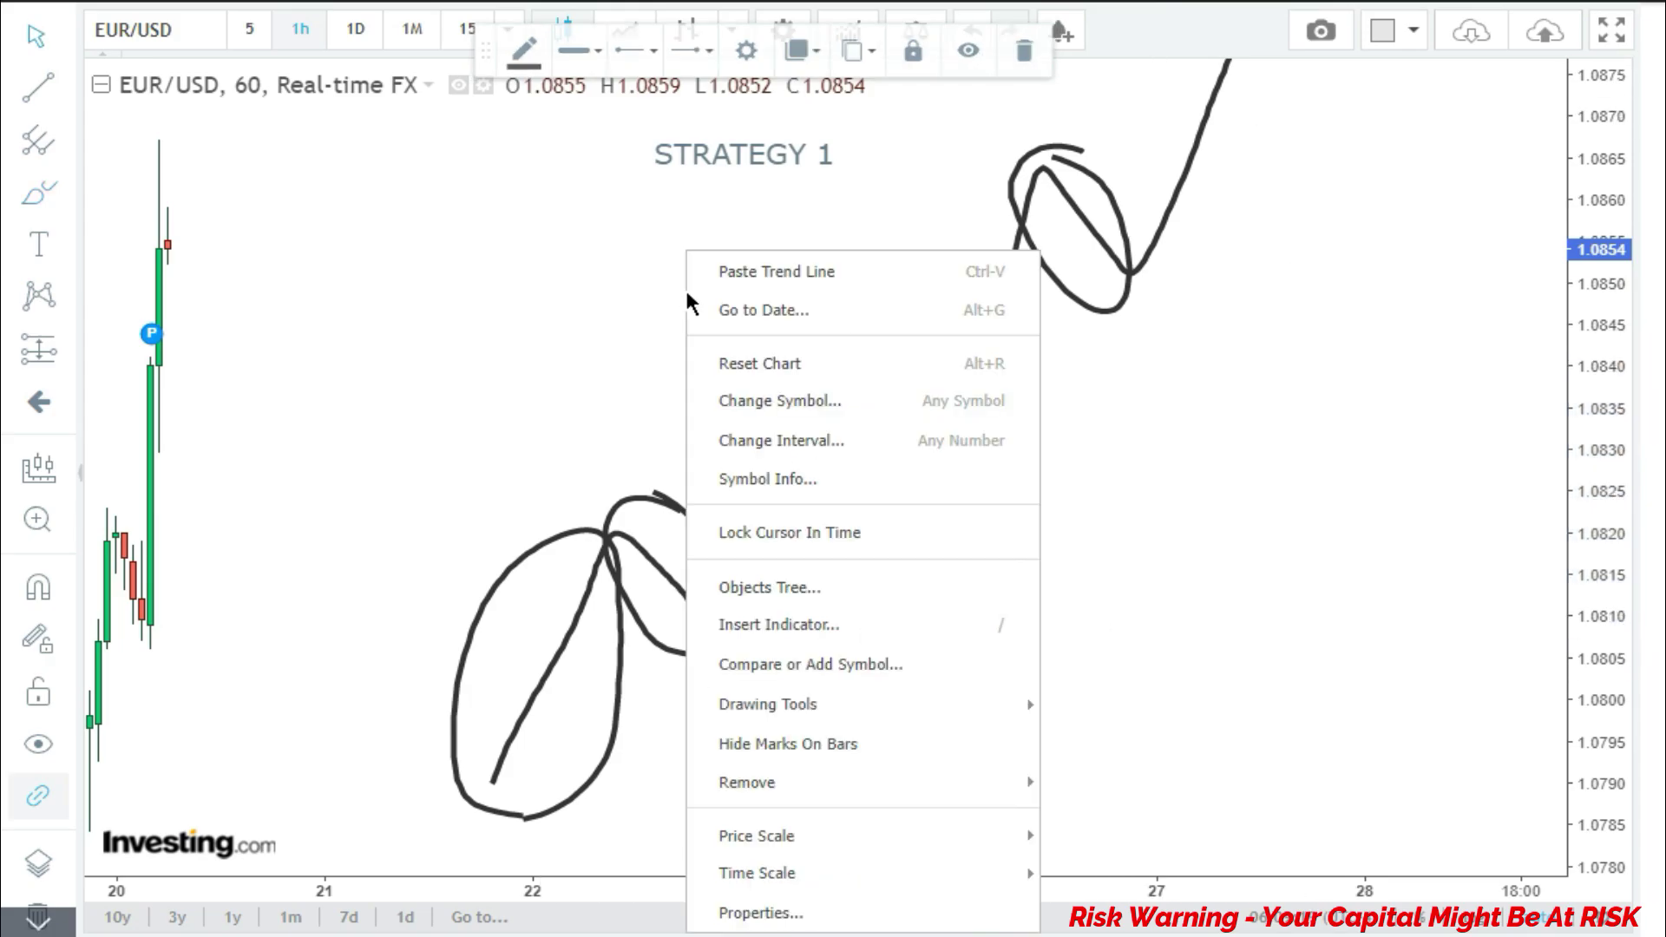
{"action": "mouse_move", "coordinate": [781, 837]}
{"action": "mouse_move", "coordinate": [955, 783]}
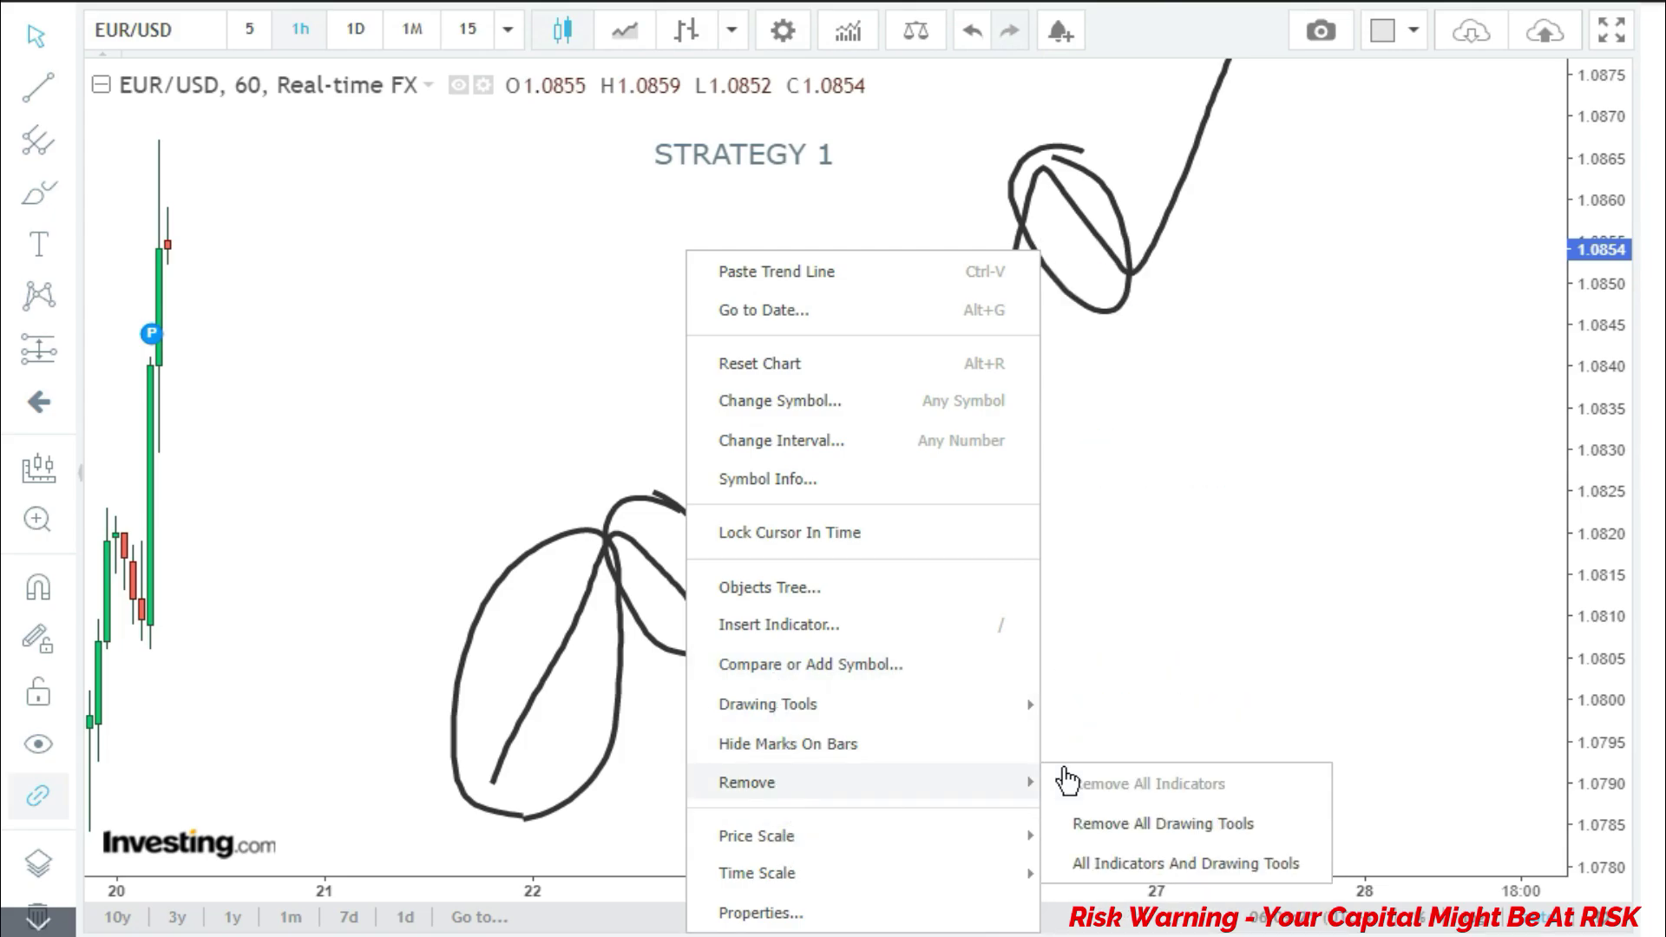
{"action": "left_click", "coordinate": [1128, 821]}
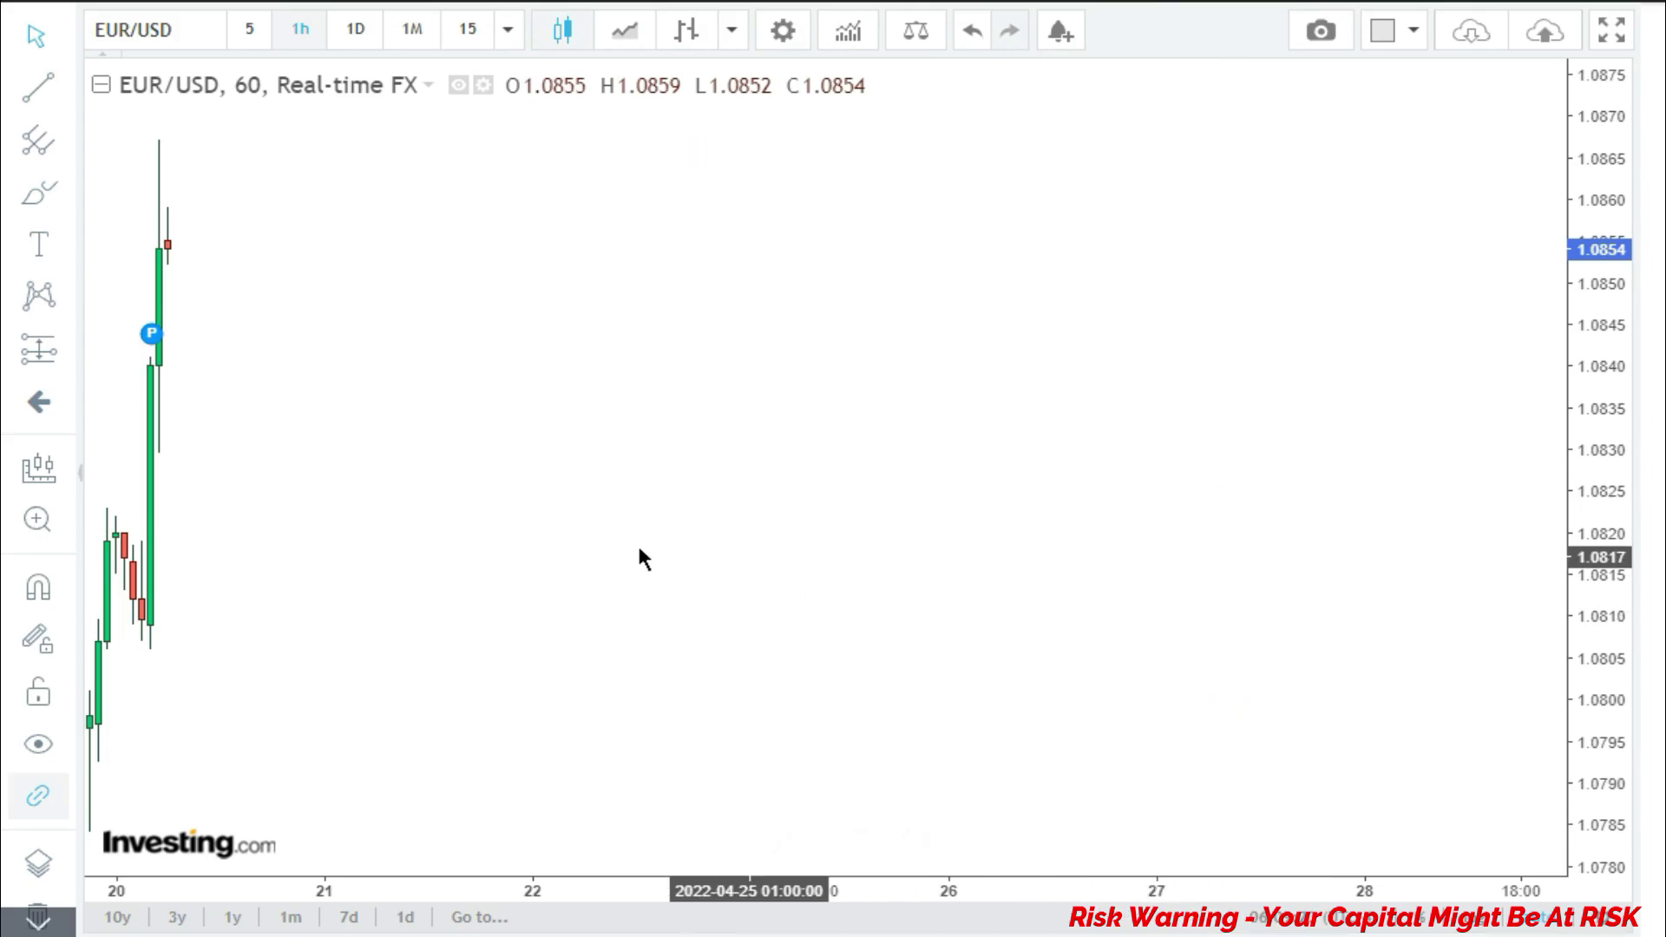
Brush a fresh rising zigzag with two upward legs and one pullback in the middle of the empty chart
{"action": "left_click", "coordinate": [33, 201]}
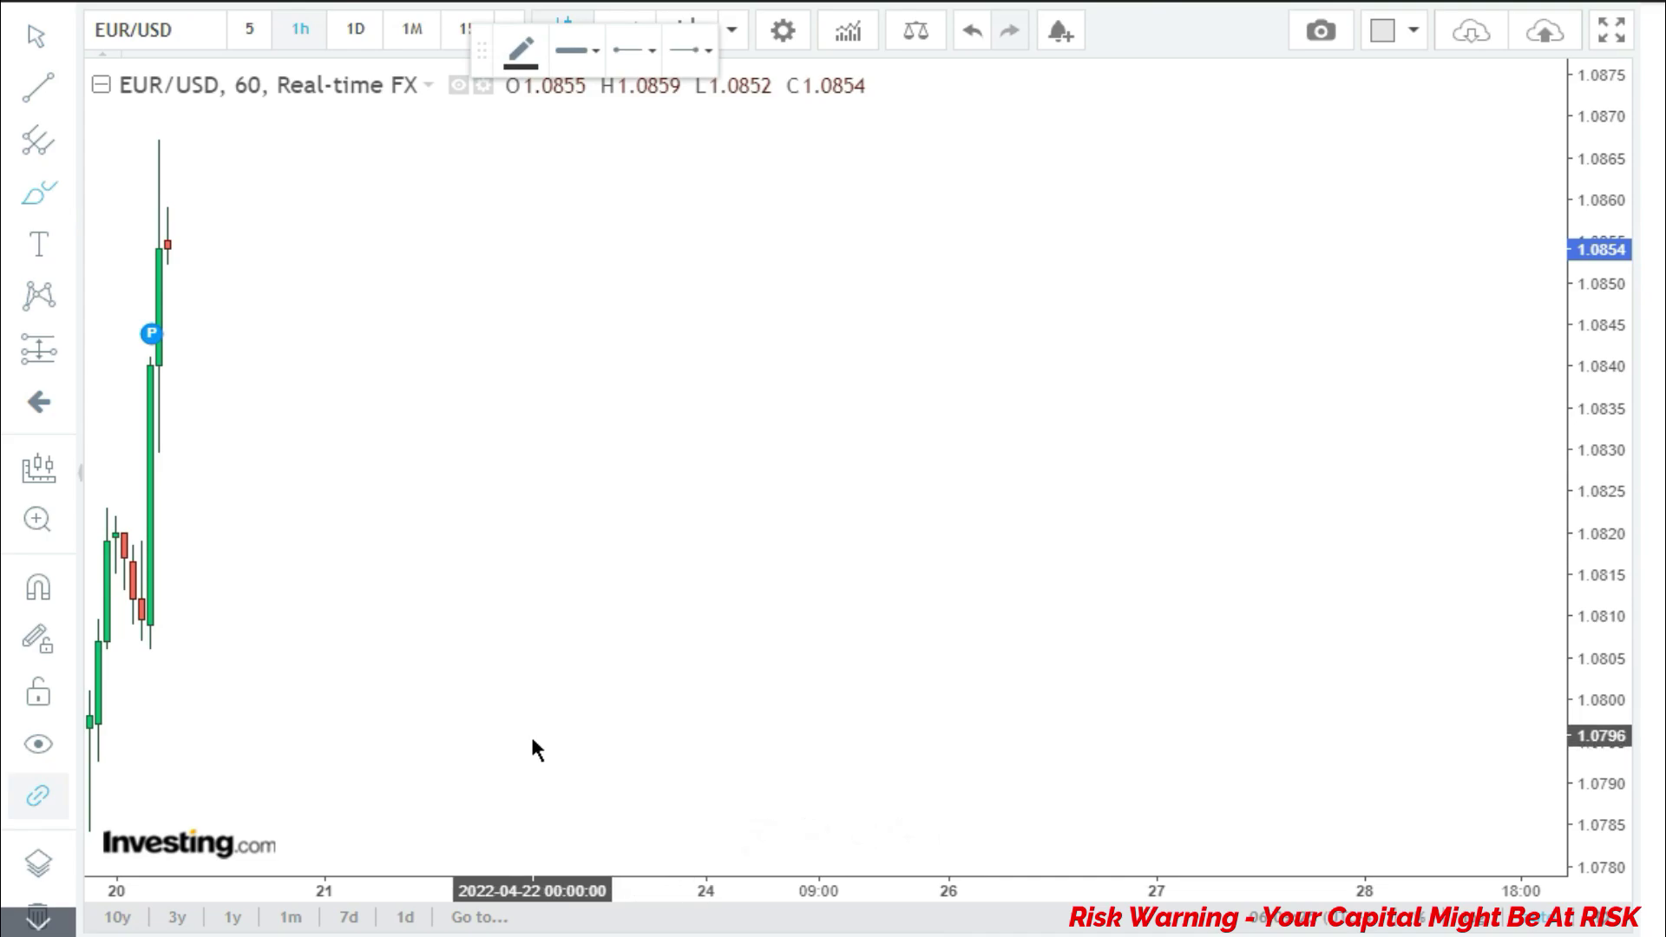
{"action": "mouse_move", "coordinate": [548, 723]}
{"action": "left_mouse_down"}
{"action": "mouse_move", "coordinate": [527, 753]}
{"action": "mouse_move", "coordinate": [682, 479]}
{"action": "mouse_move", "coordinate": [784, 597]}
{"action": "mouse_move", "coordinate": [896, 354]}
{"action": "left_mouse_up"}
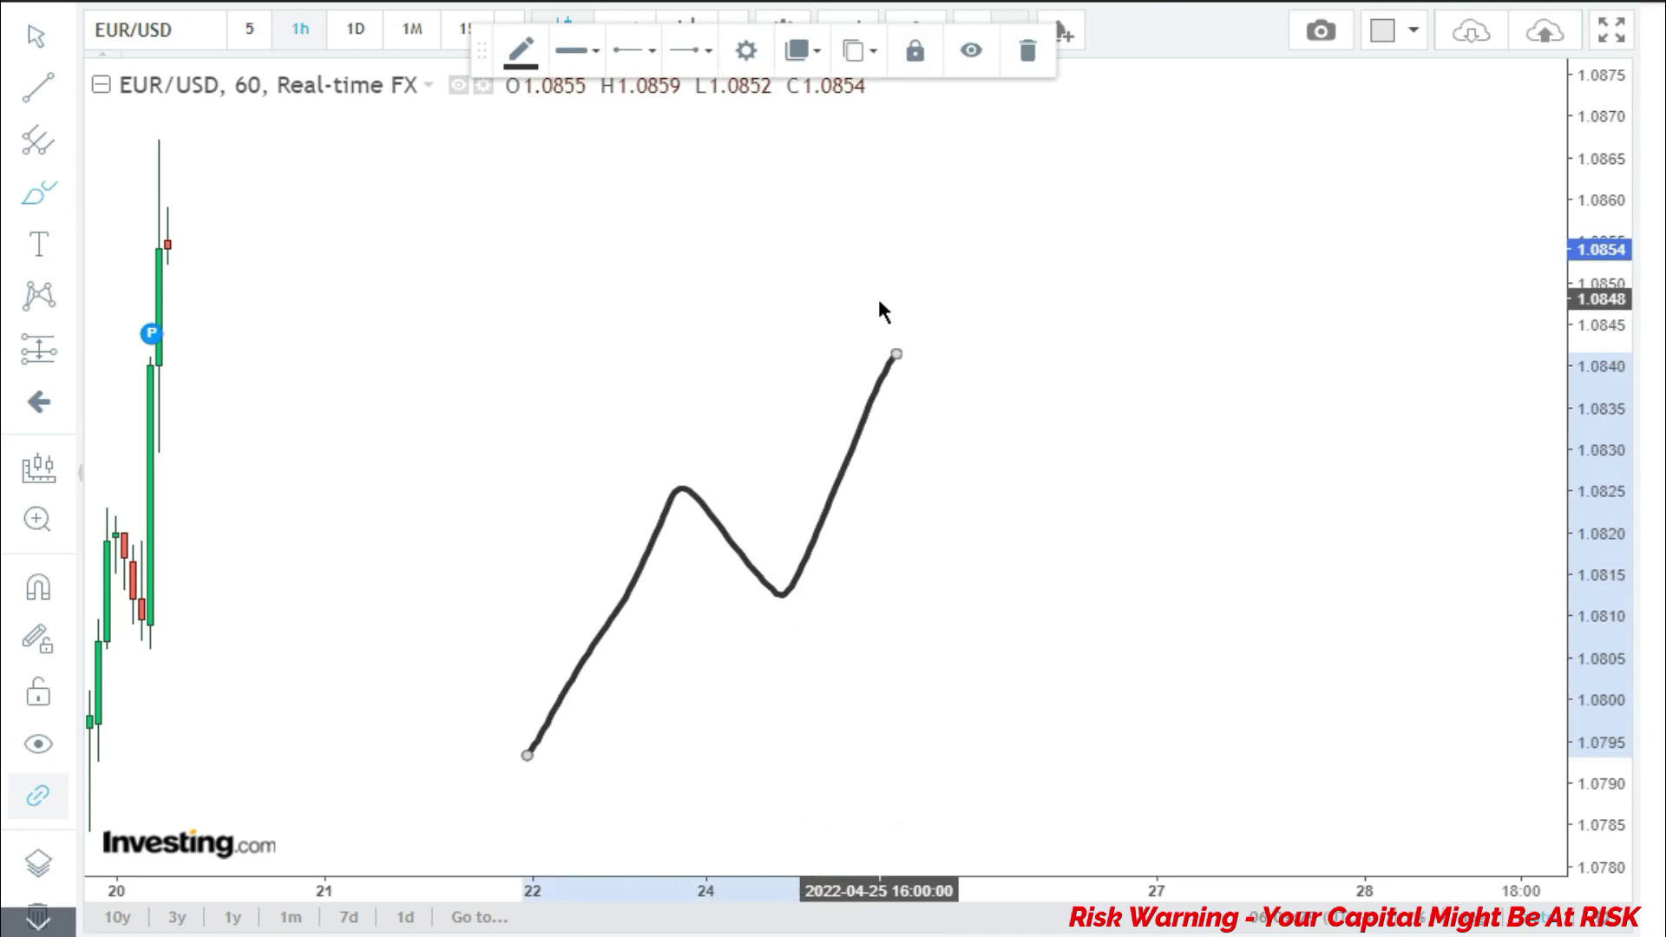
{"action": "left_click", "coordinate": [898, 356]}
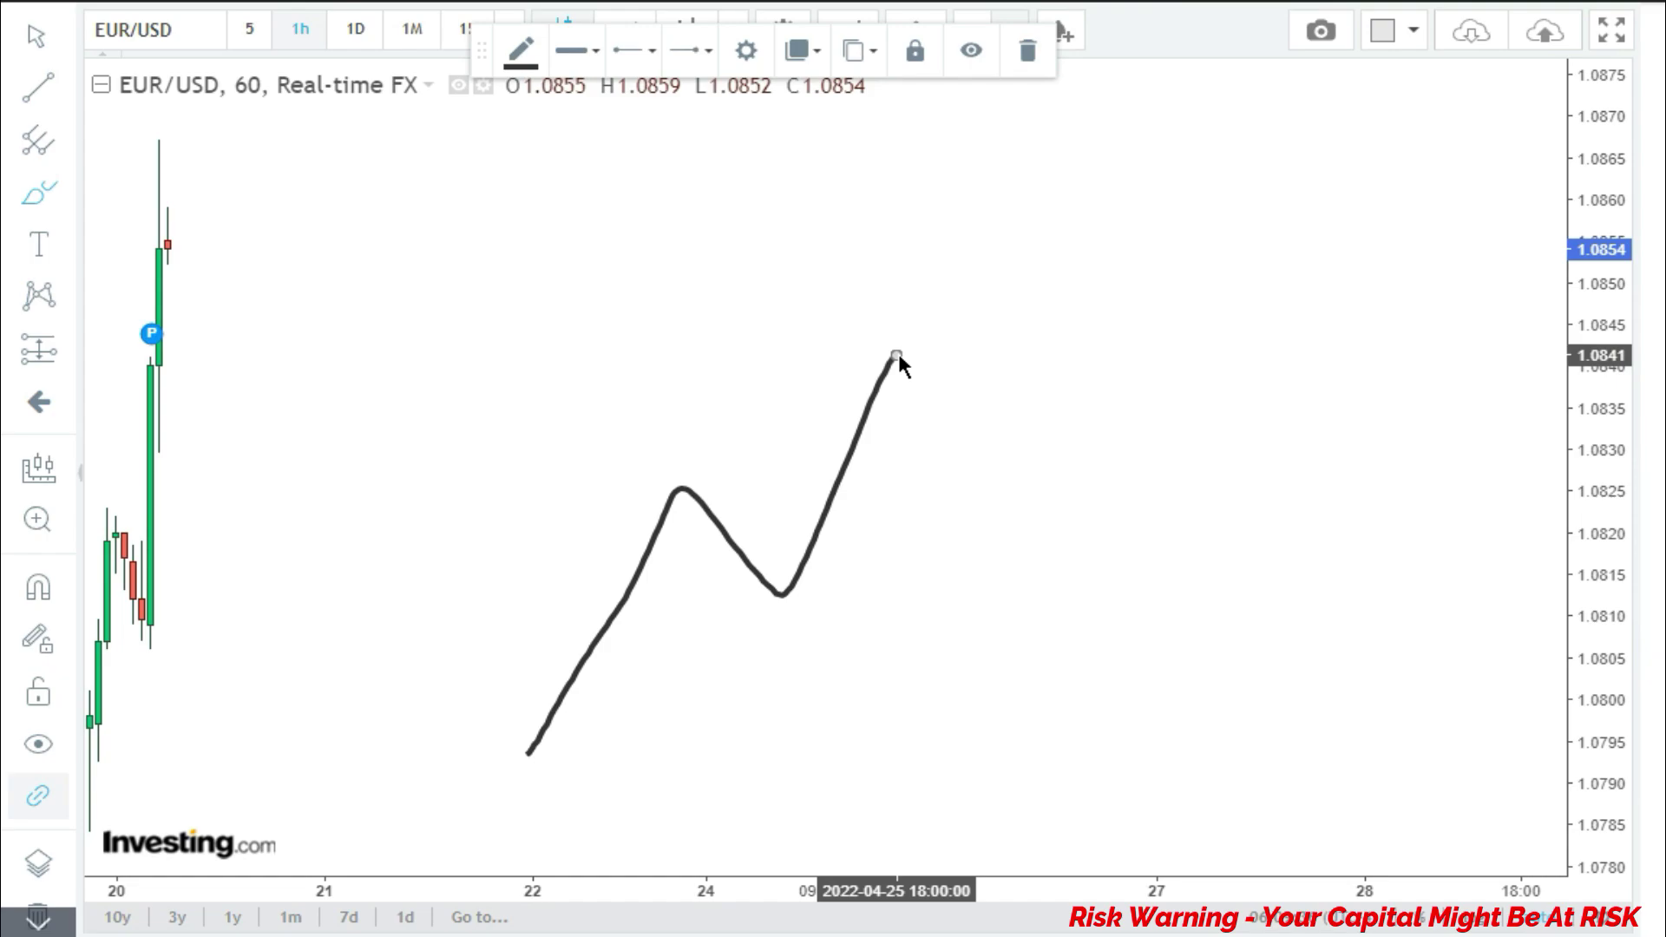
Sketch a straight rising stroke, a small rising zigzag and a small falling zigzag between the candles and the main zigzag
{"action": "left_click_drag", "start_coordinate": [248, 579], "coordinate": [401, 250]}
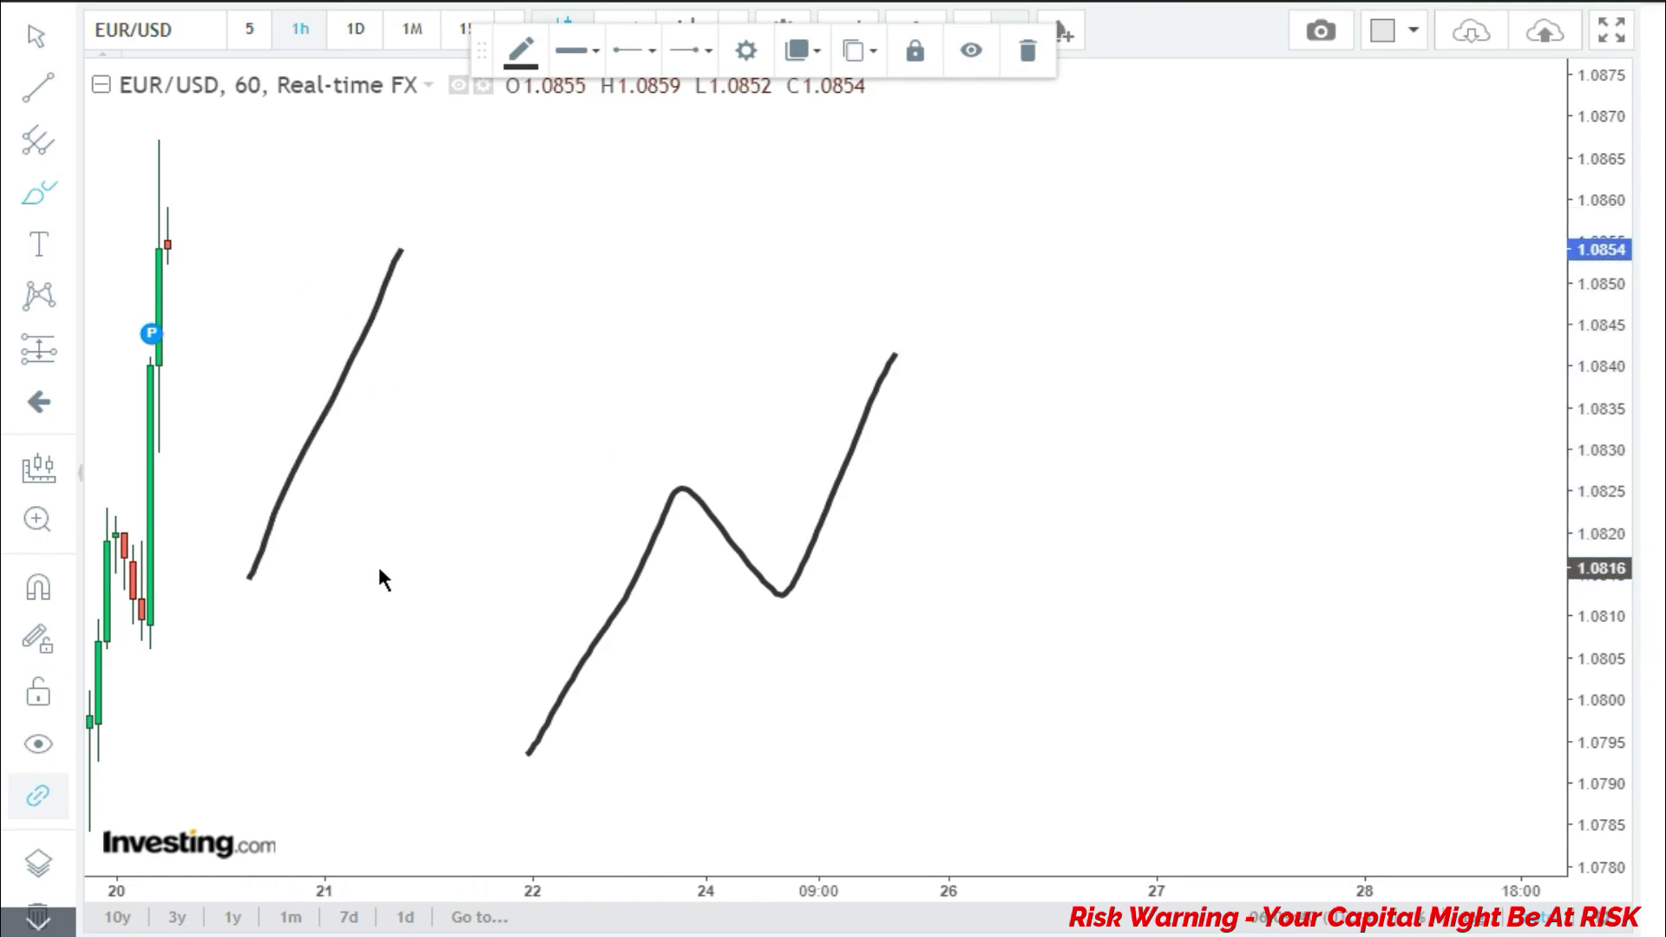
{"action": "mouse_move", "coordinate": [376, 563]}
{"action": "left_mouse_down"}
{"action": "mouse_move", "coordinate": [413, 395]}
{"action": "mouse_move", "coordinate": [486, 461]}
{"action": "mouse_move", "coordinate": [522, 305]}
{"action": "mouse_move", "coordinate": [576, 354]}
{"action": "left_mouse_up"}
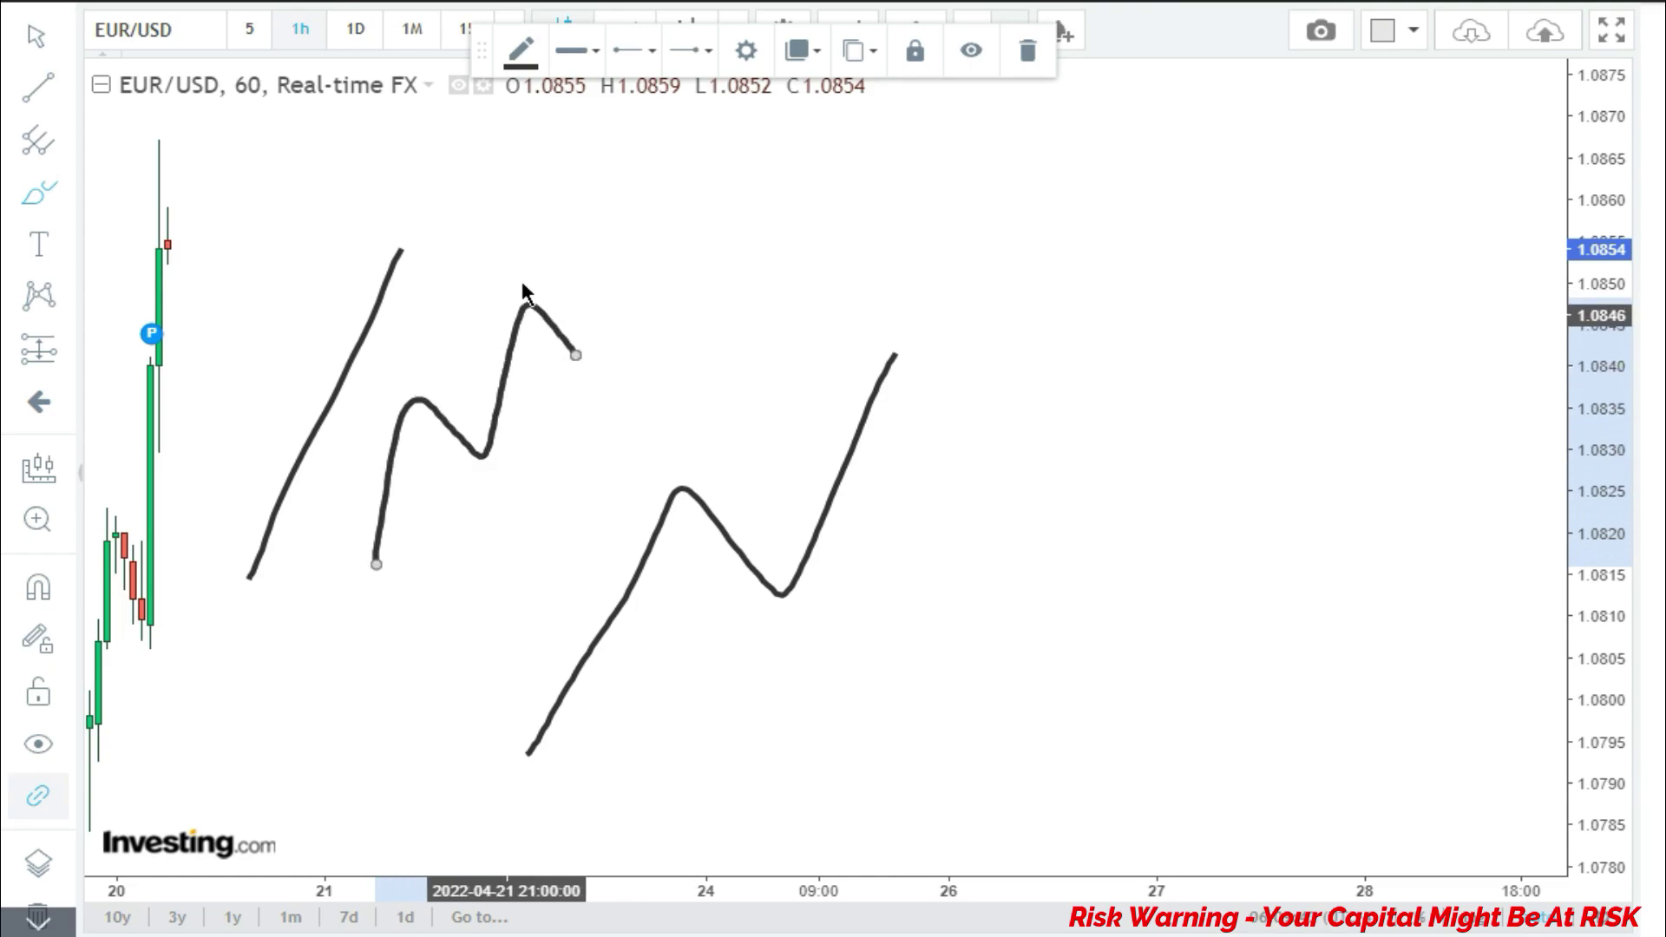
{"action": "mouse_move", "coordinate": [403, 129]}
{"action": "left_mouse_down"}
{"action": "mouse_move", "coordinate": [451, 258]}
{"action": "mouse_move", "coordinate": [491, 203]}
{"action": "mouse_move", "coordinate": [543, 192]}
{"action": "mouse_move", "coordinate": [592, 344]}
{"action": "mouse_move", "coordinate": [645, 264]}
{"action": "left_mouse_up"}
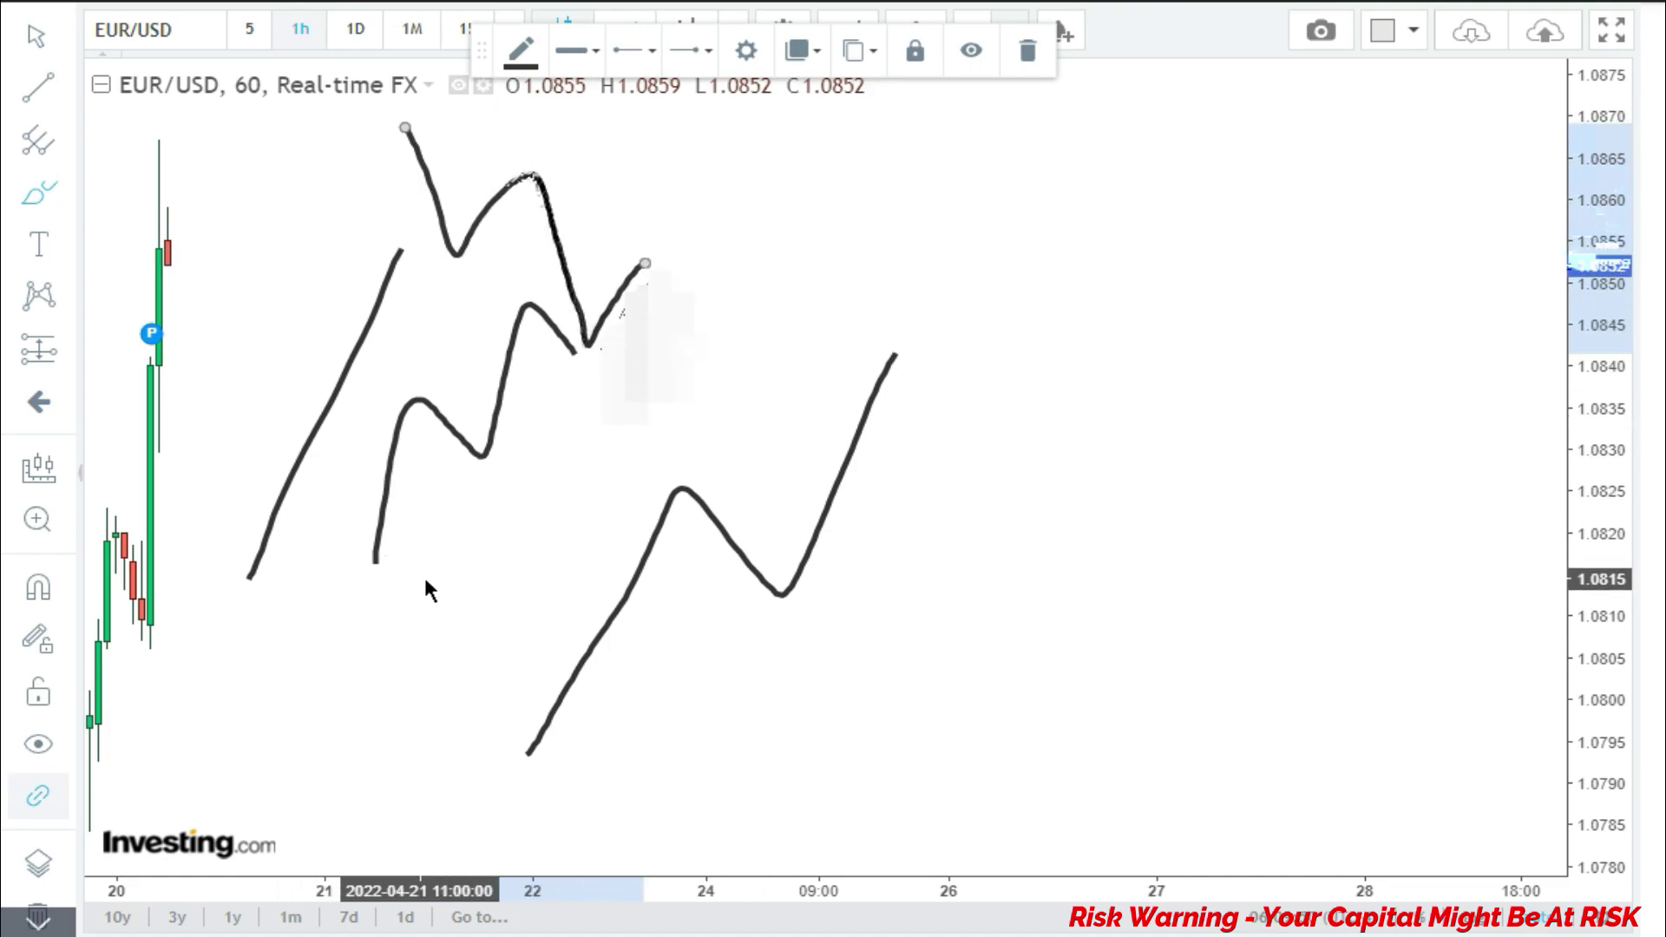
Add a pullback leg after the main zigzag's second peak, and sketch it enlarged alongside as a falling zigzag under a descending trendline
{"action": "left_click", "coordinate": [898, 354]}
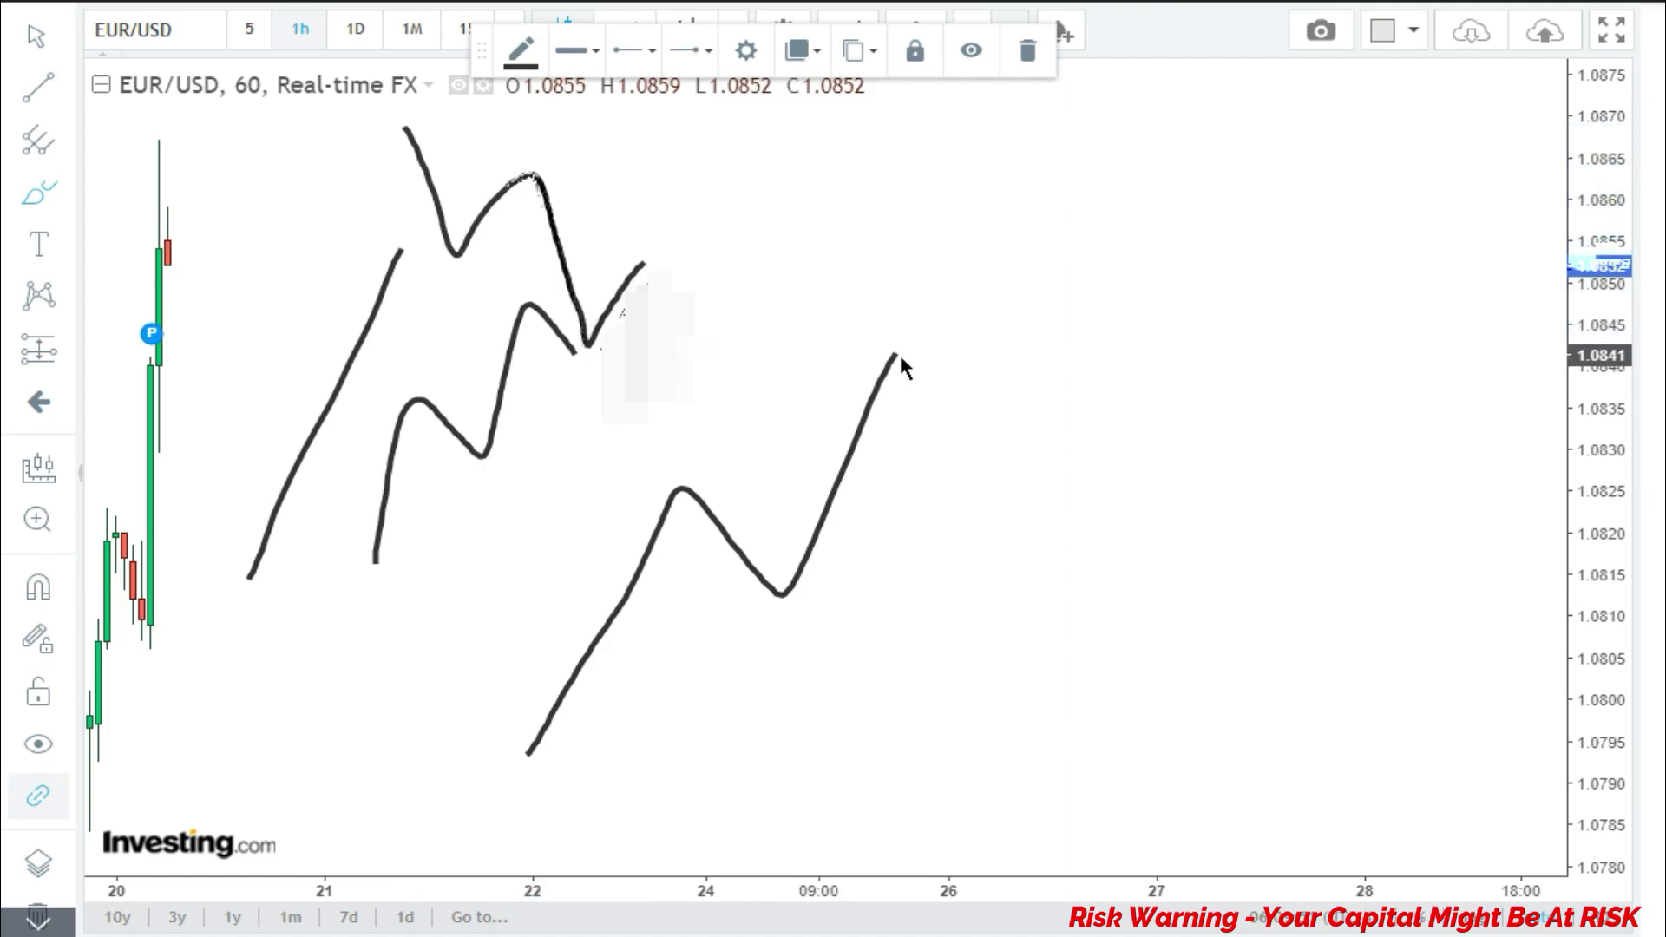
{"action": "left_click_drag", "start_coordinate": [899, 352], "coordinate": [1009, 464]}
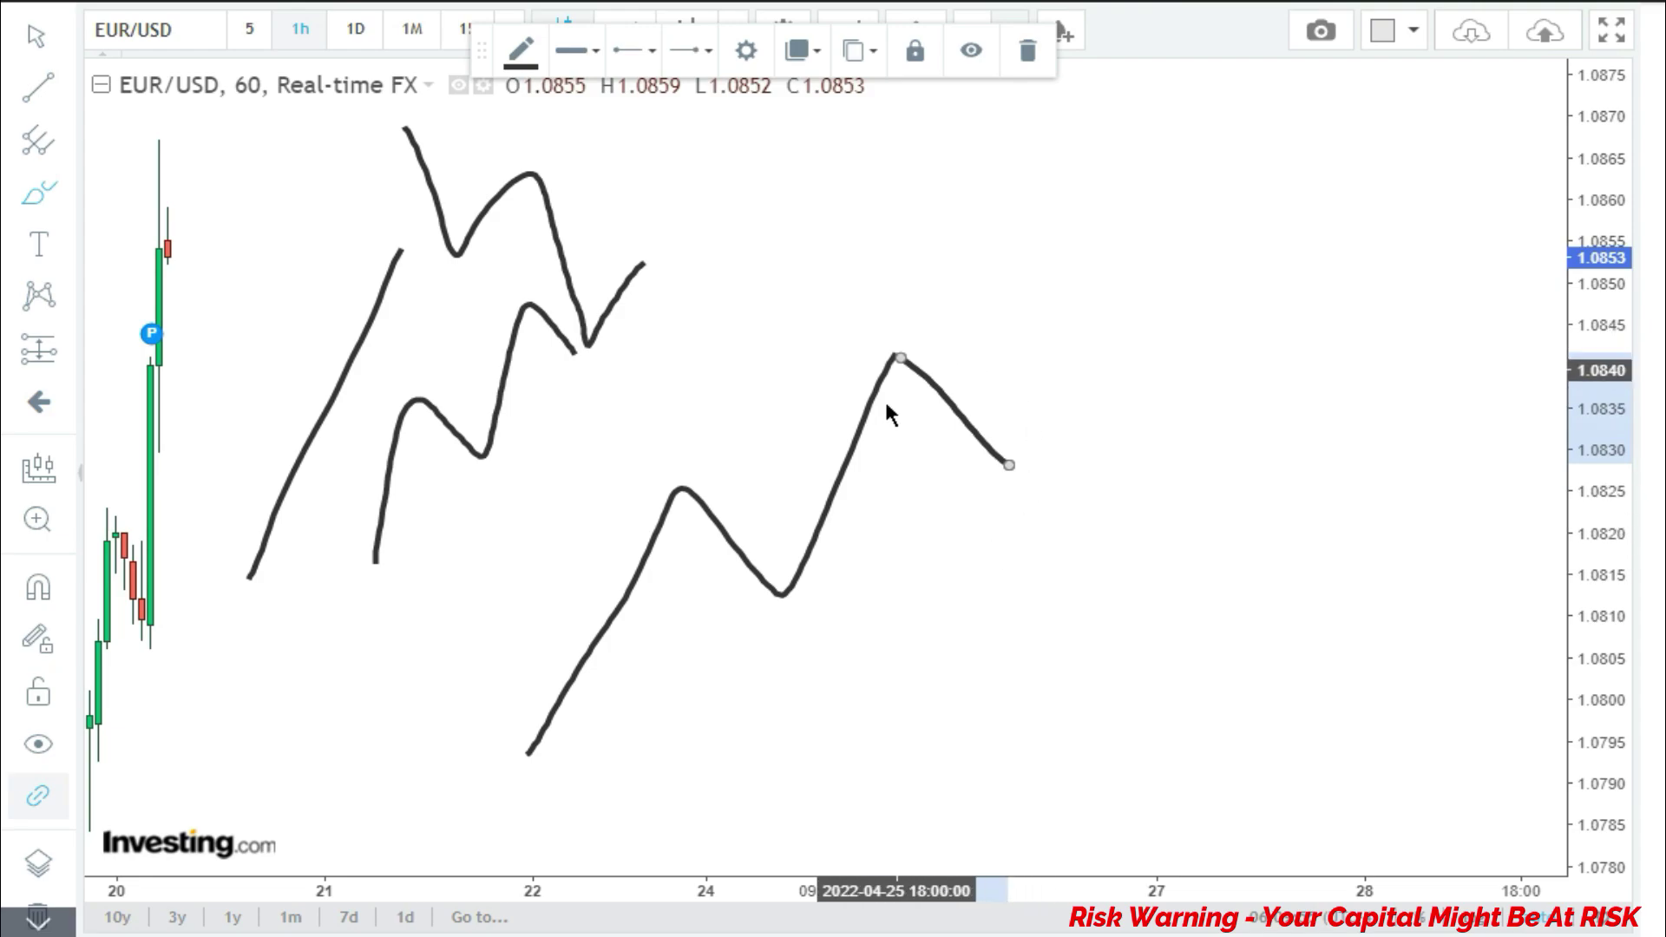
{"action": "mouse_move", "coordinate": [1122, 328]}
{"action": "left_mouse_down"}
{"action": "mouse_move", "coordinate": [1186, 415]}
{"action": "mouse_move", "coordinate": [1226, 354]}
{"action": "mouse_move", "coordinate": [1284, 479]}
{"action": "mouse_move", "coordinate": [1329, 423]}
{"action": "mouse_move", "coordinate": [1378, 518]}
{"action": "left_mouse_up"}
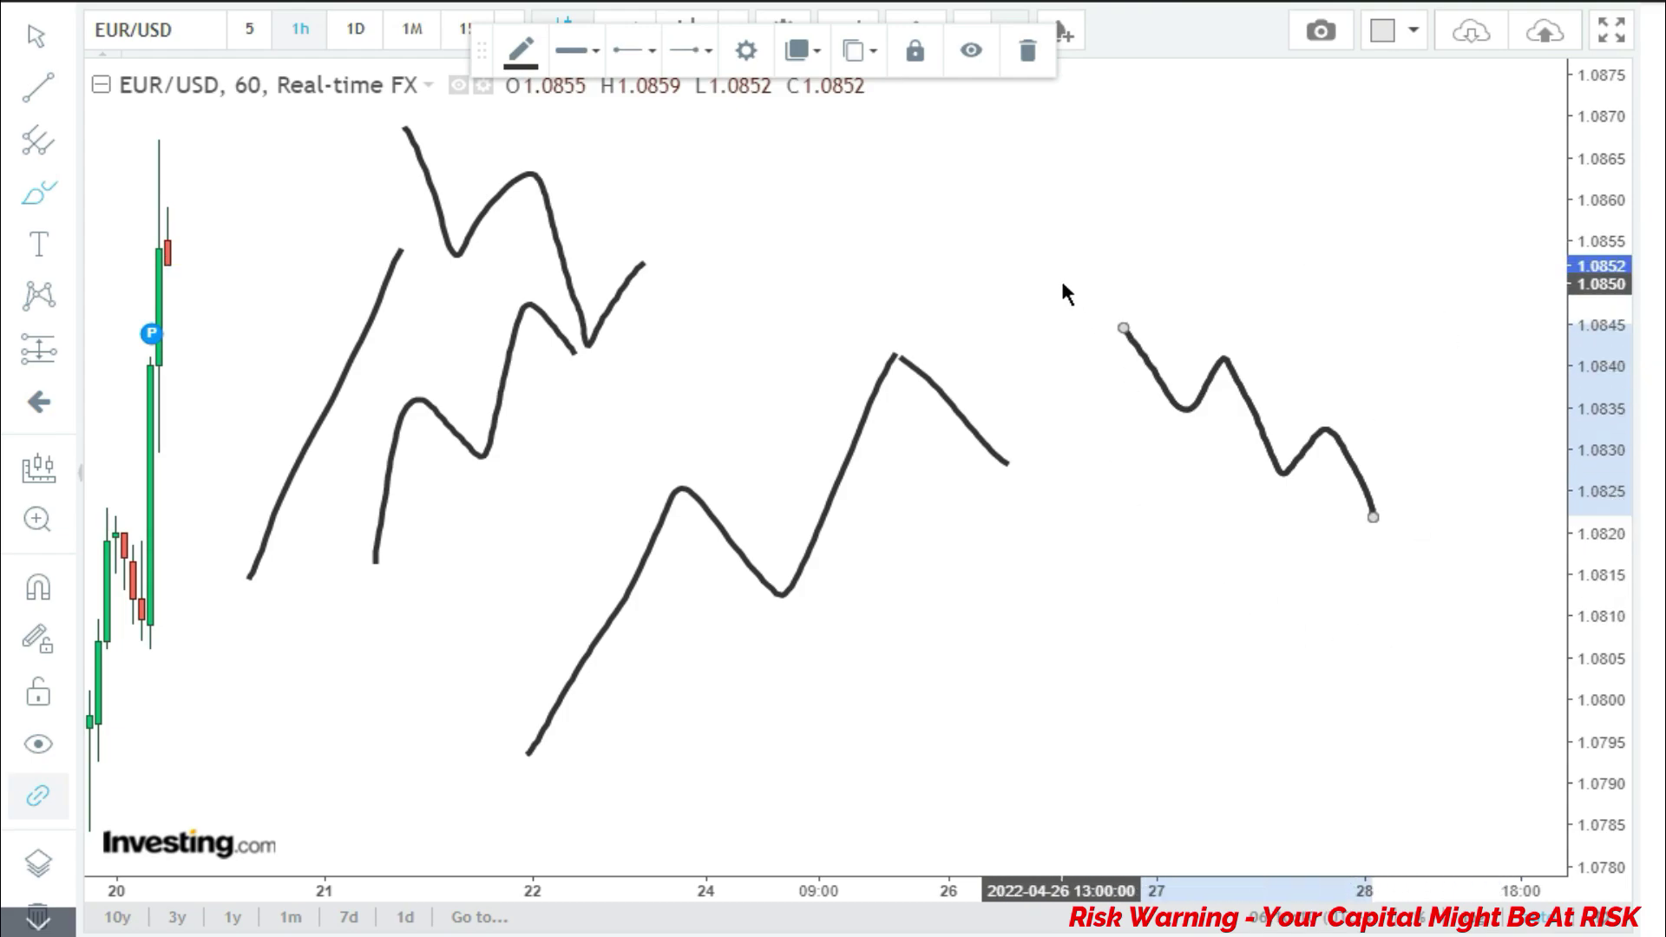
{"action": "left_click_drag", "start_coordinate": [1068, 283], "coordinate": [1471, 500]}
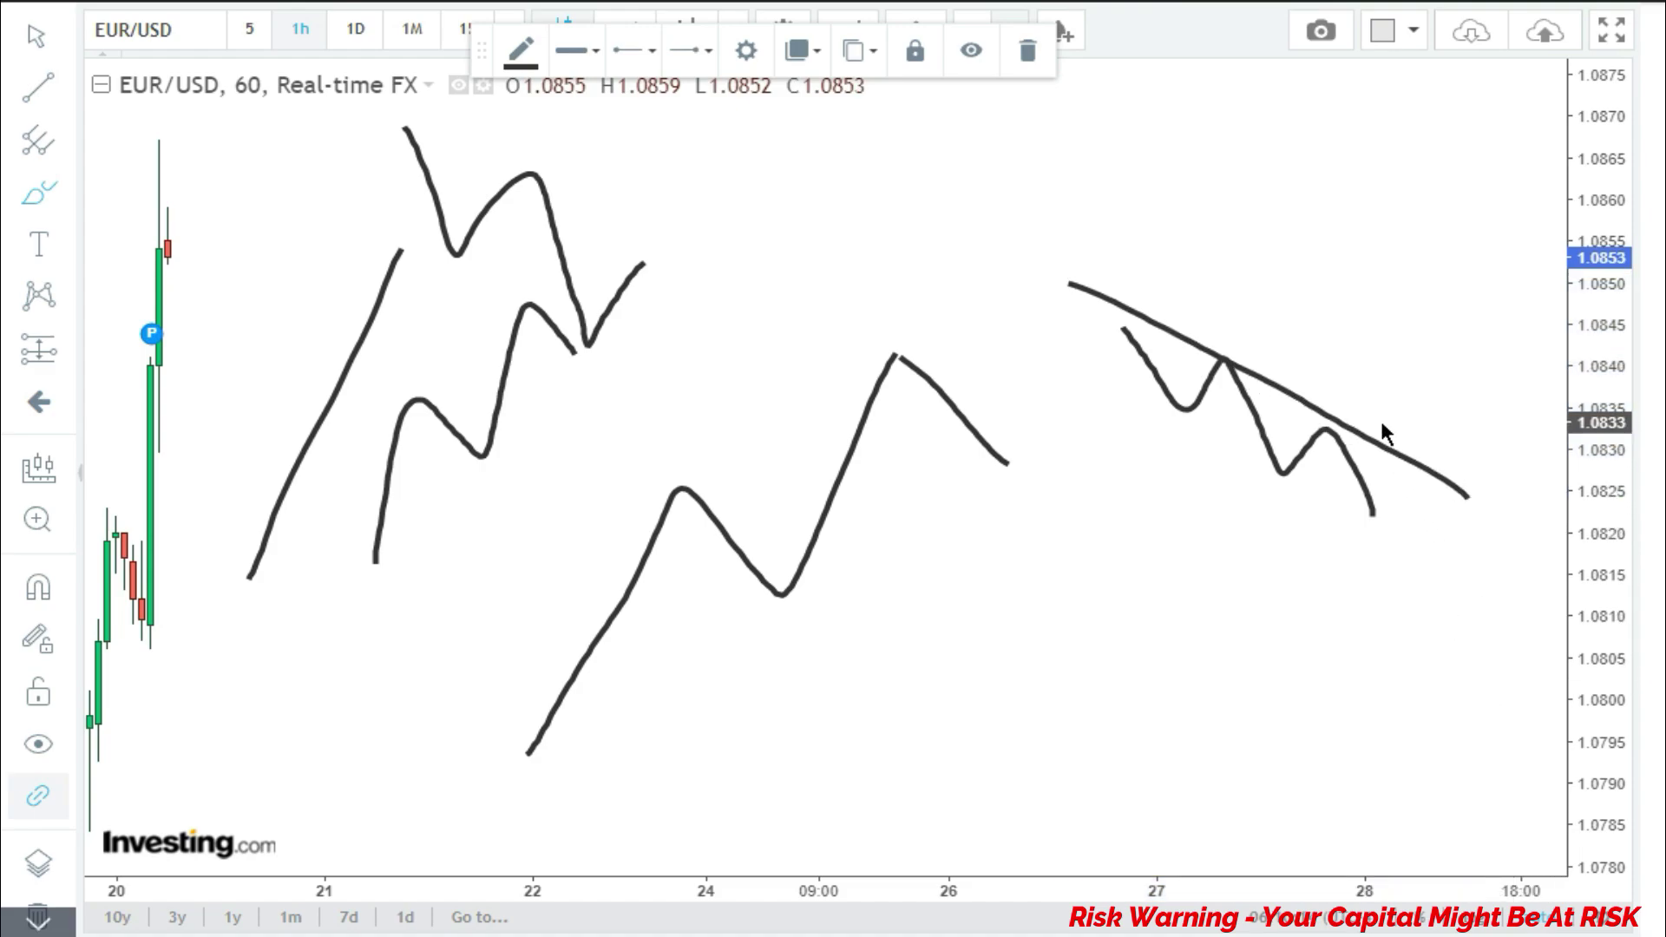
Draw a box-shaped candle crossing the descending trendline, with rising strokes from the pullback low and from the candle
{"action": "left_click_drag", "start_coordinate": [1381, 427], "coordinate": [1382, 522]}
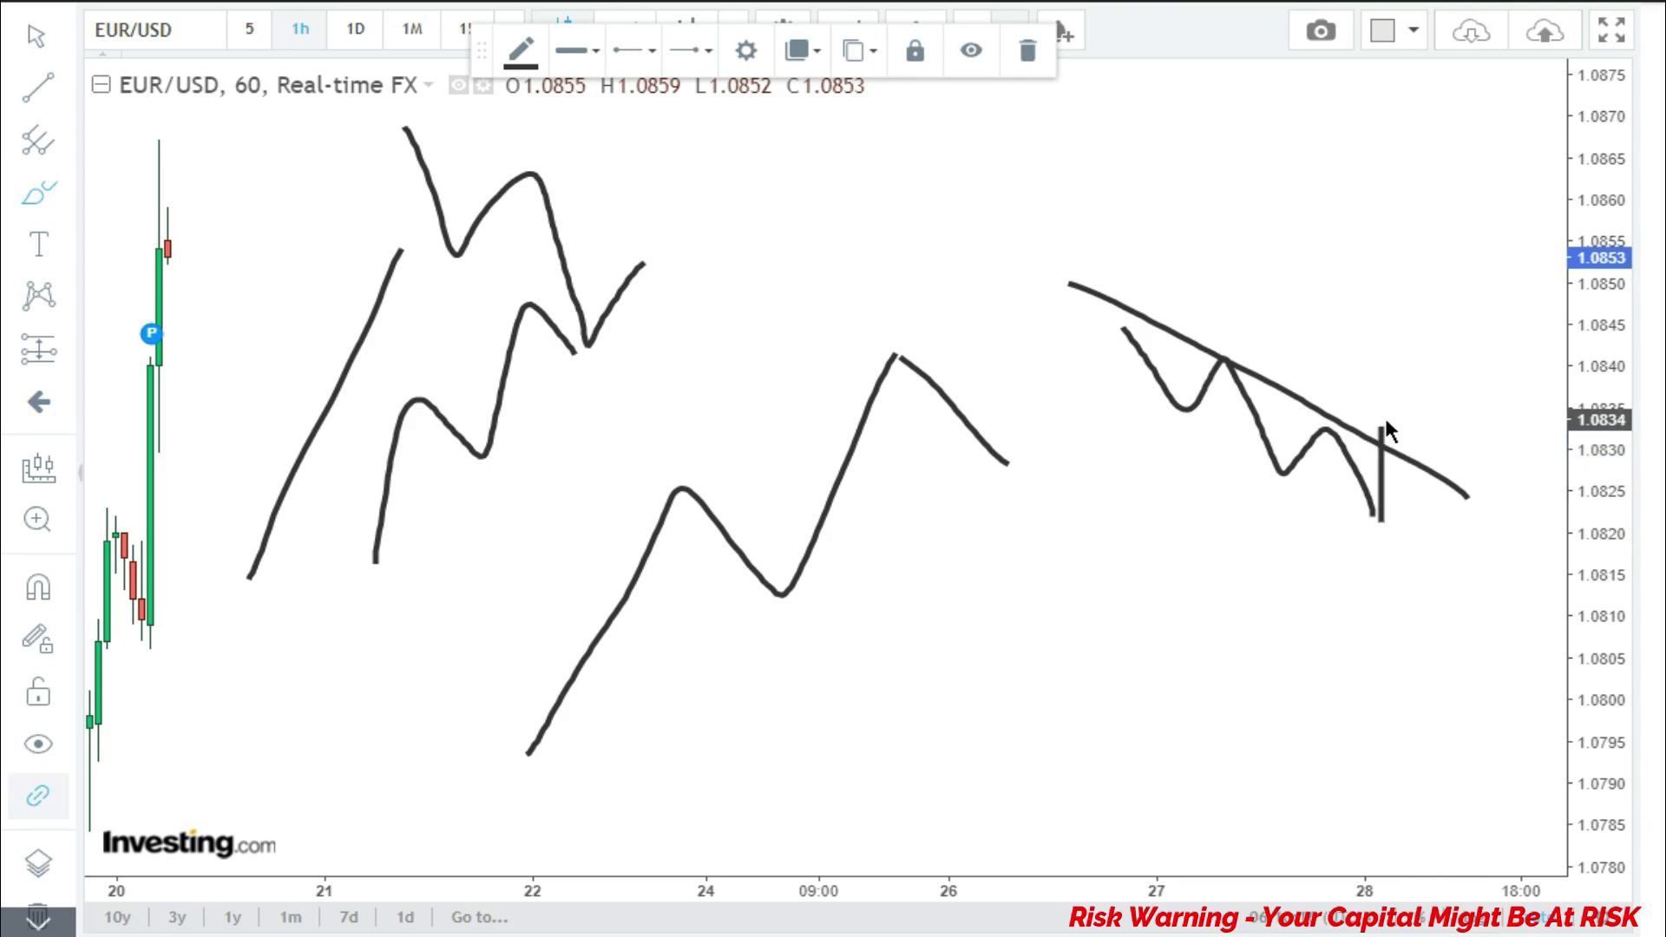
{"action": "mouse_move", "coordinate": [1390, 421]}
{"action": "left_mouse_down"}
{"action": "mouse_move", "coordinate": [1429, 429]}
{"action": "mouse_move", "coordinate": [1434, 525]}
{"action": "left_mouse_up"}
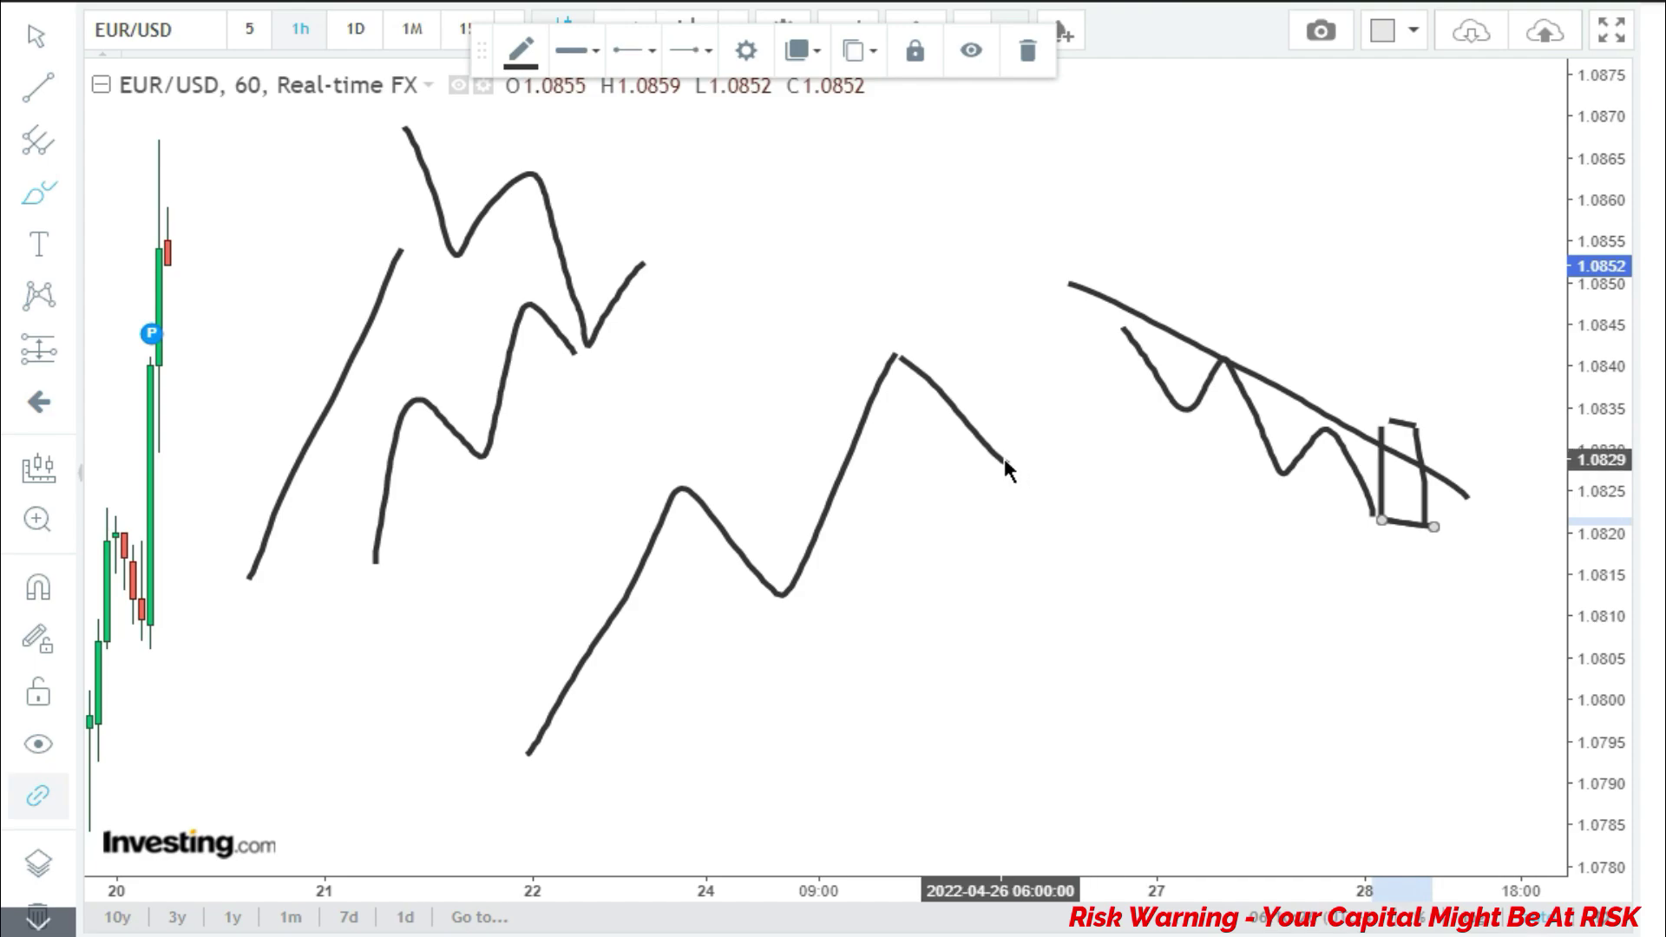
{"action": "left_click_drag", "start_coordinate": [1003, 457], "coordinate": [1079, 118]}
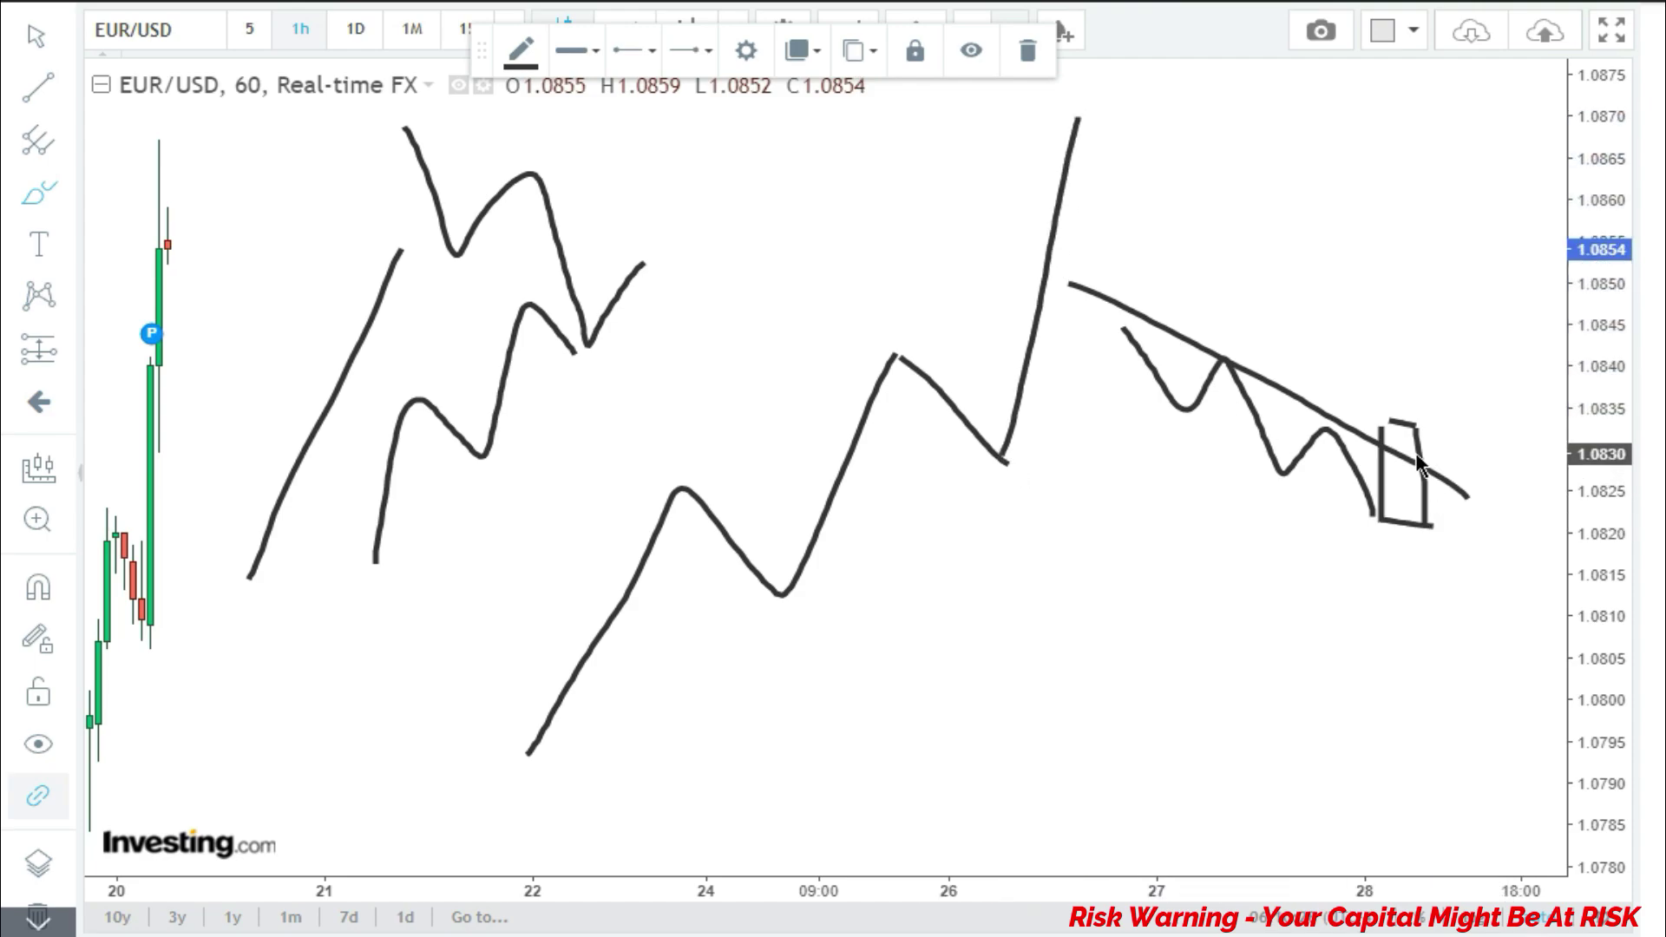
{"action": "left_click_drag", "start_coordinate": [1417, 451], "coordinate": [1424, 155]}
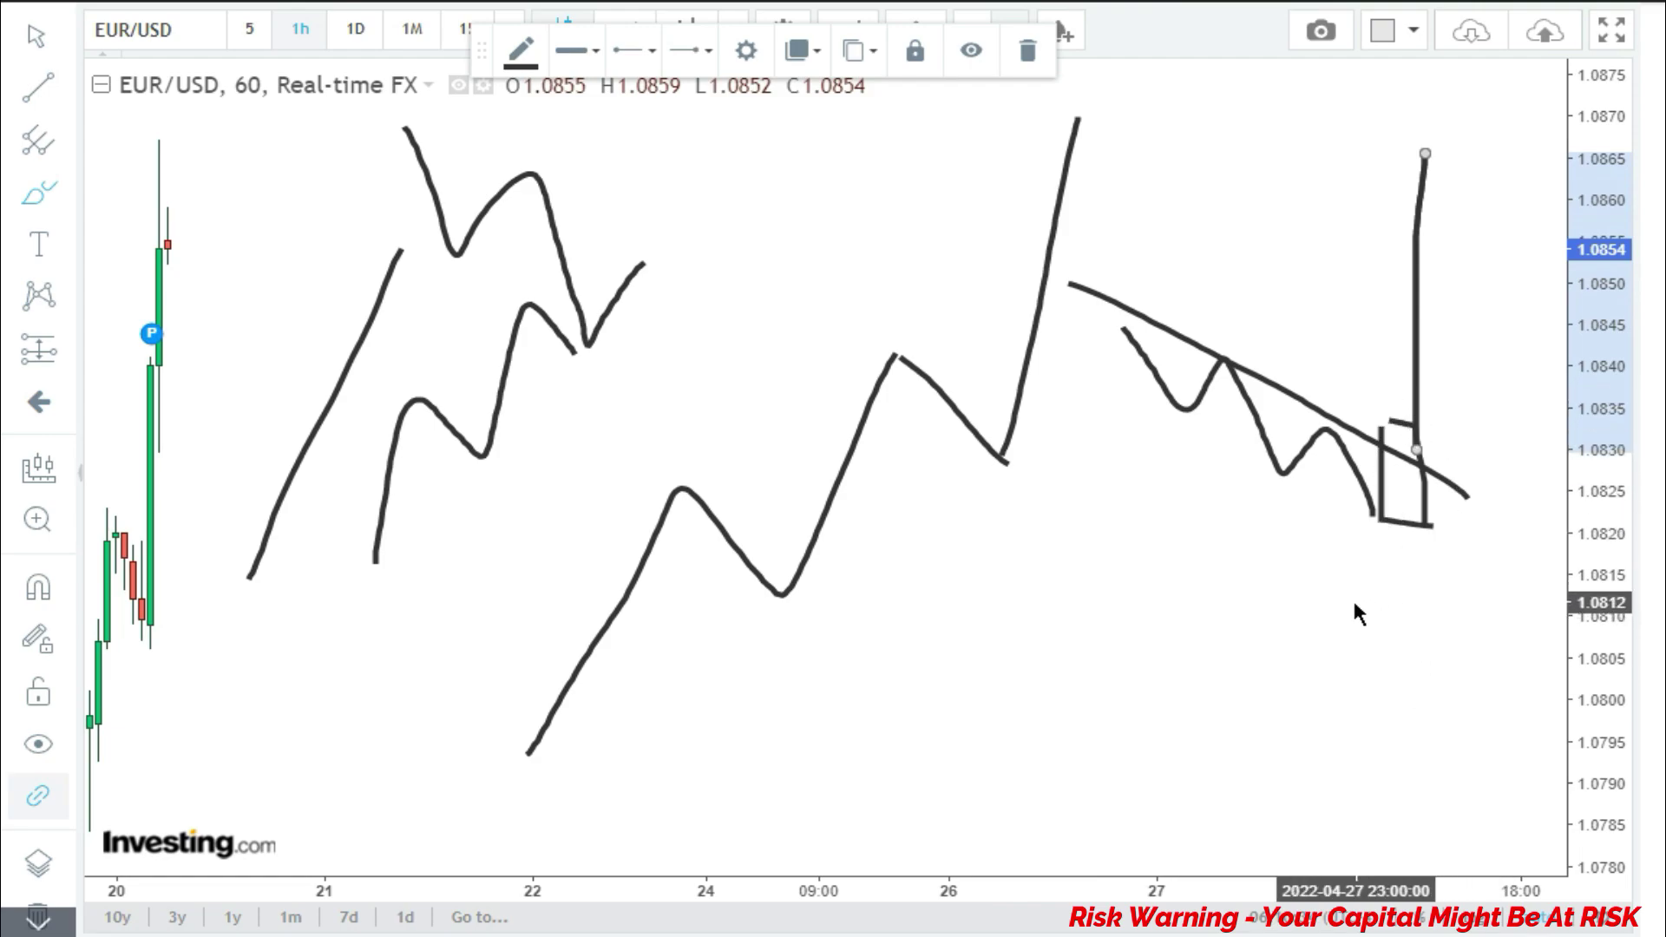
Mark a circled dash below the breakout candle, circle the candle's base, and draw a horizontal line above the descending trendline
{"action": "mouse_move", "coordinate": [1320, 592]}
{"action": "left_mouse_down"}
{"action": "mouse_move", "coordinate": [1407, 593]}
{"action": "mouse_move", "coordinate": [1393, 549]}
{"action": "mouse_move", "coordinate": [1340, 643]}
{"action": "mouse_move", "coordinate": [1450, 594]}
{"action": "left_mouse_up"}
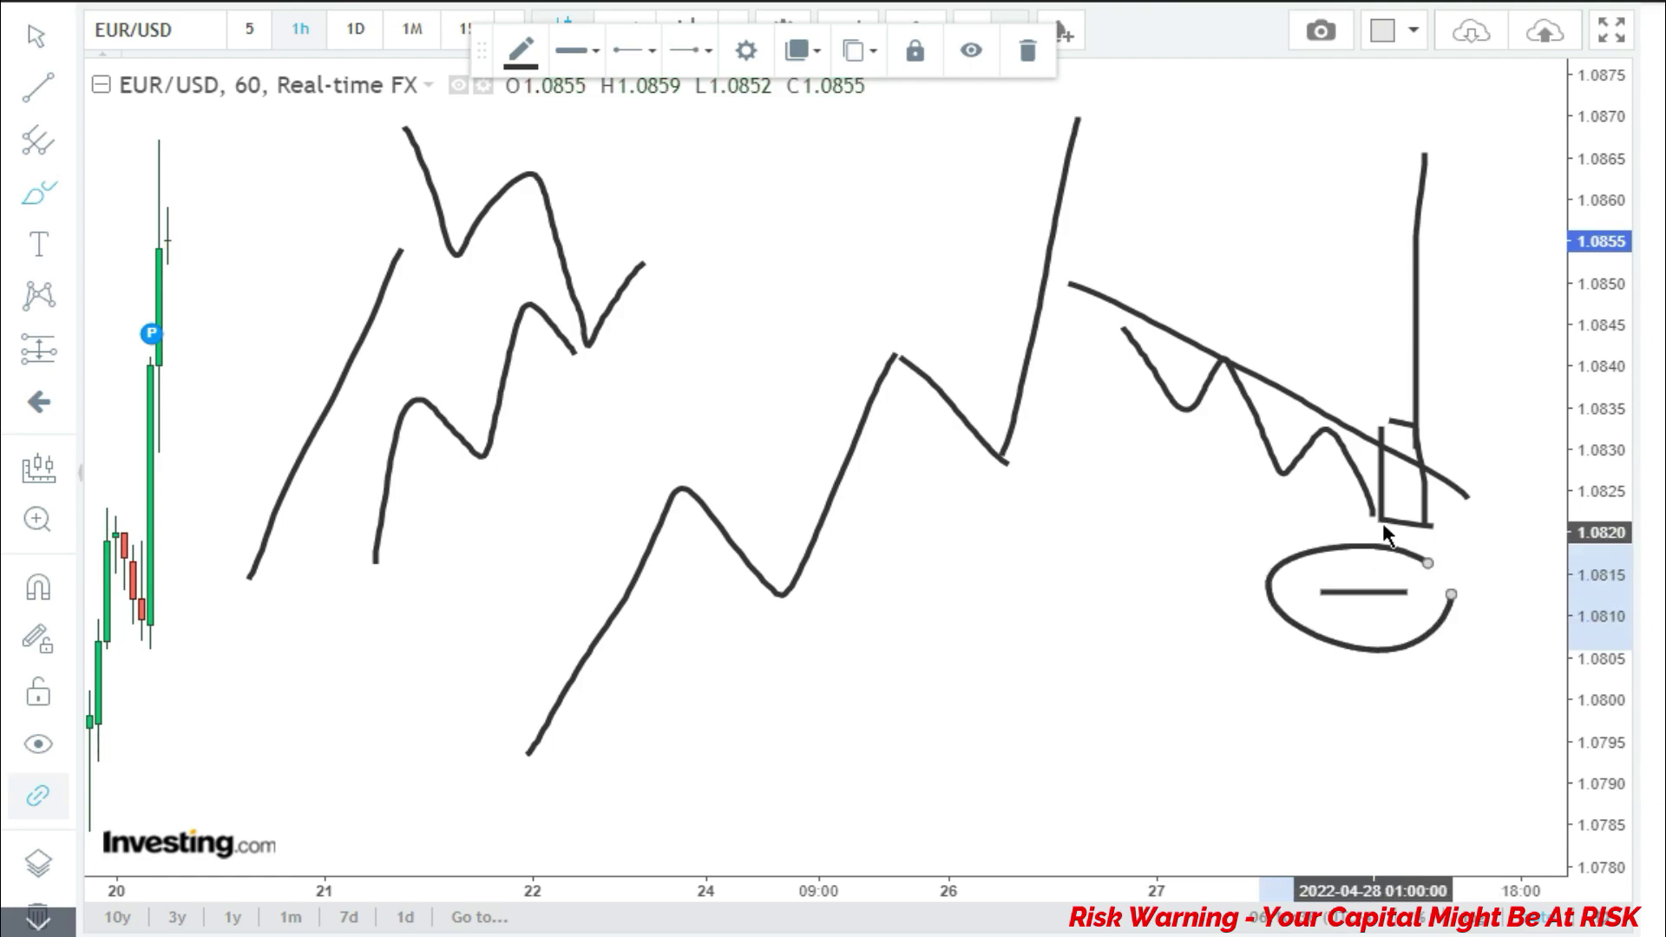
{"action": "mouse_move", "coordinate": [1358, 513]}
{"action": "left_mouse_down"}
{"action": "mouse_move", "coordinate": [1412, 529]}
{"action": "mouse_move", "coordinate": [1343, 512]}
{"action": "mouse_move", "coordinate": [1364, 491]}
{"action": "left_mouse_up"}
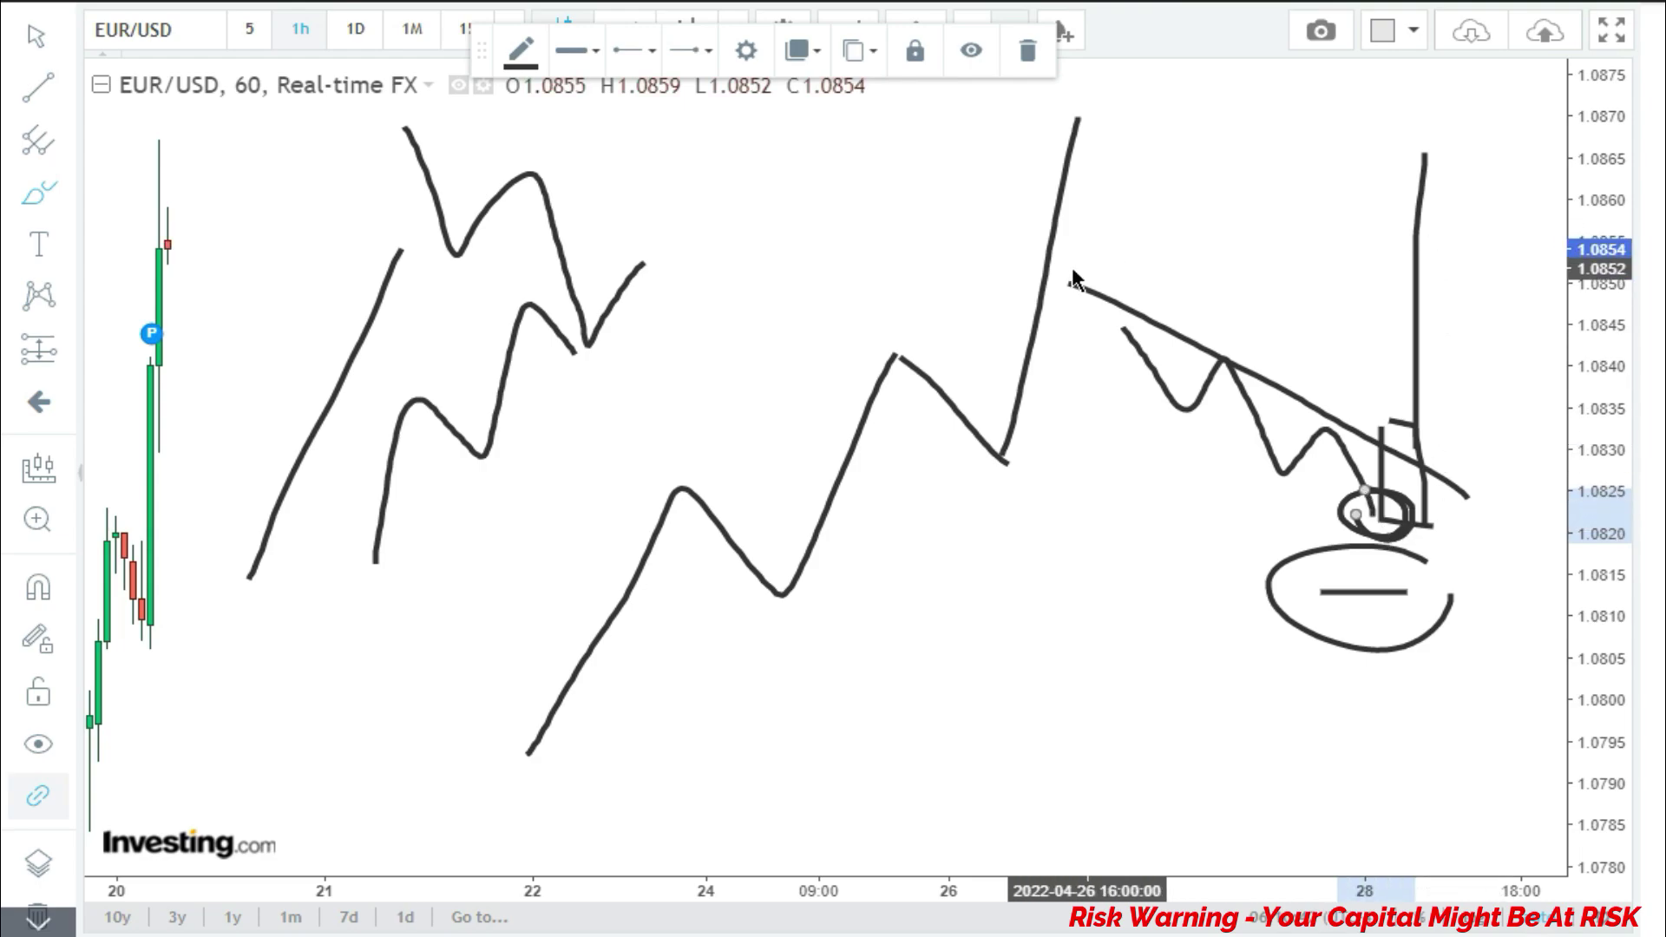
{"action": "left_click_drag", "start_coordinate": [1060, 271], "coordinate": [1511, 269]}
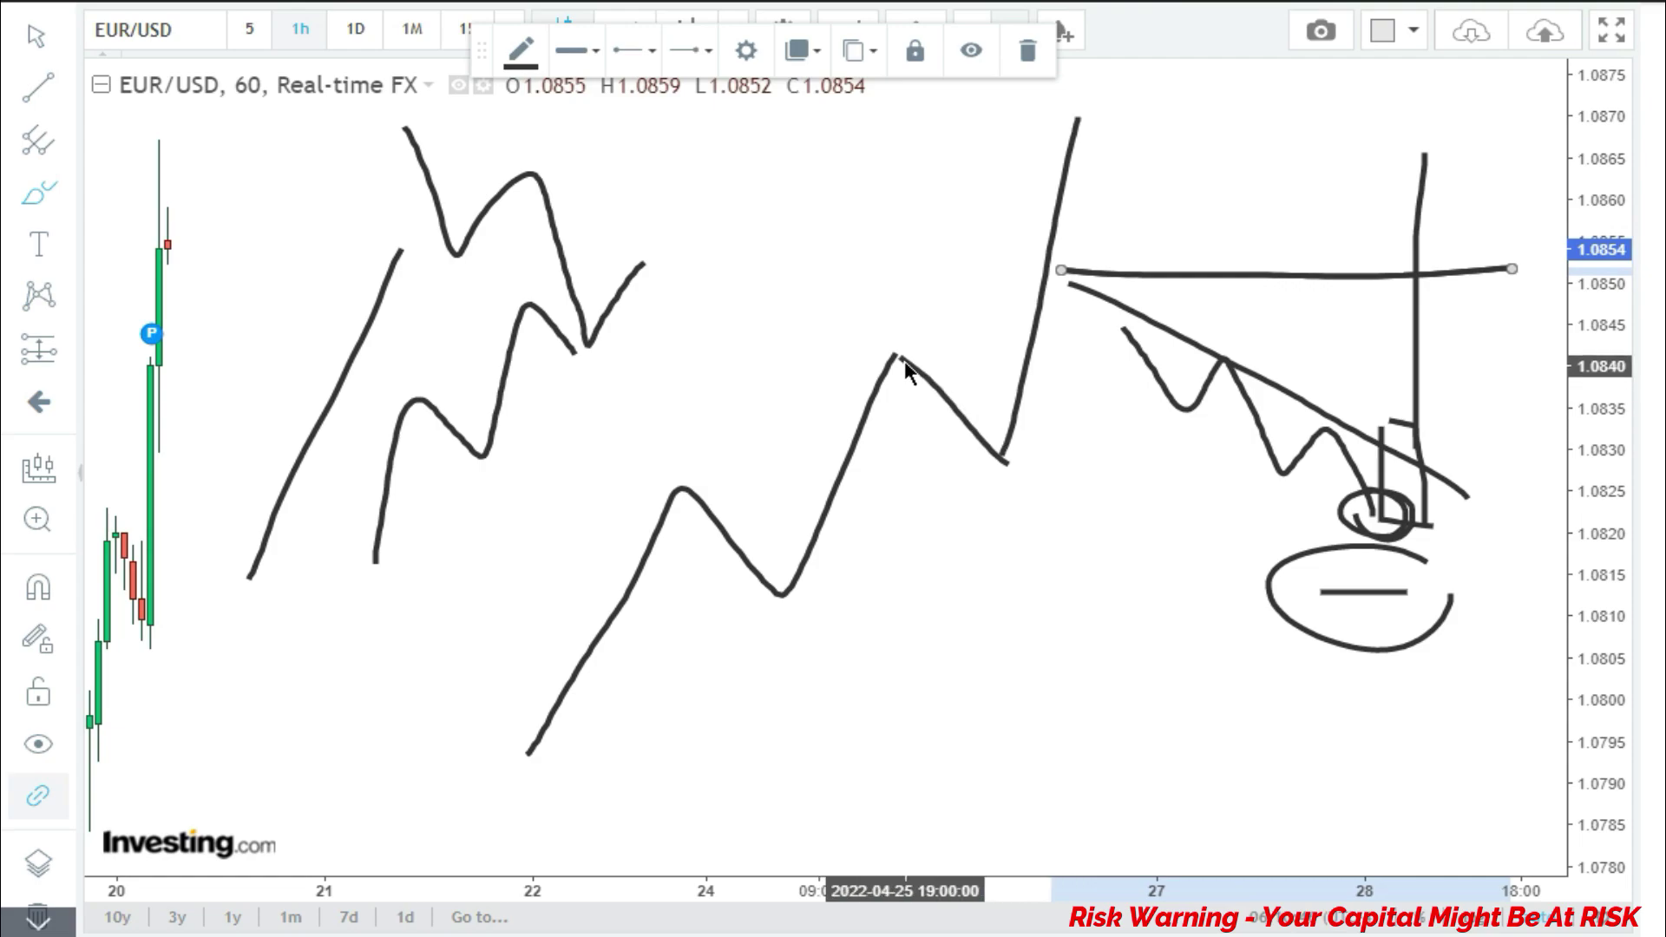
Trace over the main zigzag's last pullback leg and mark short horizontal levels at its peak, partway down and at its low
{"action": "left_click_drag", "start_coordinate": [900, 359], "coordinate": [1008, 454]}
{"action": "left_click_drag", "start_coordinate": [897, 351], "coordinate": [1060, 353]}
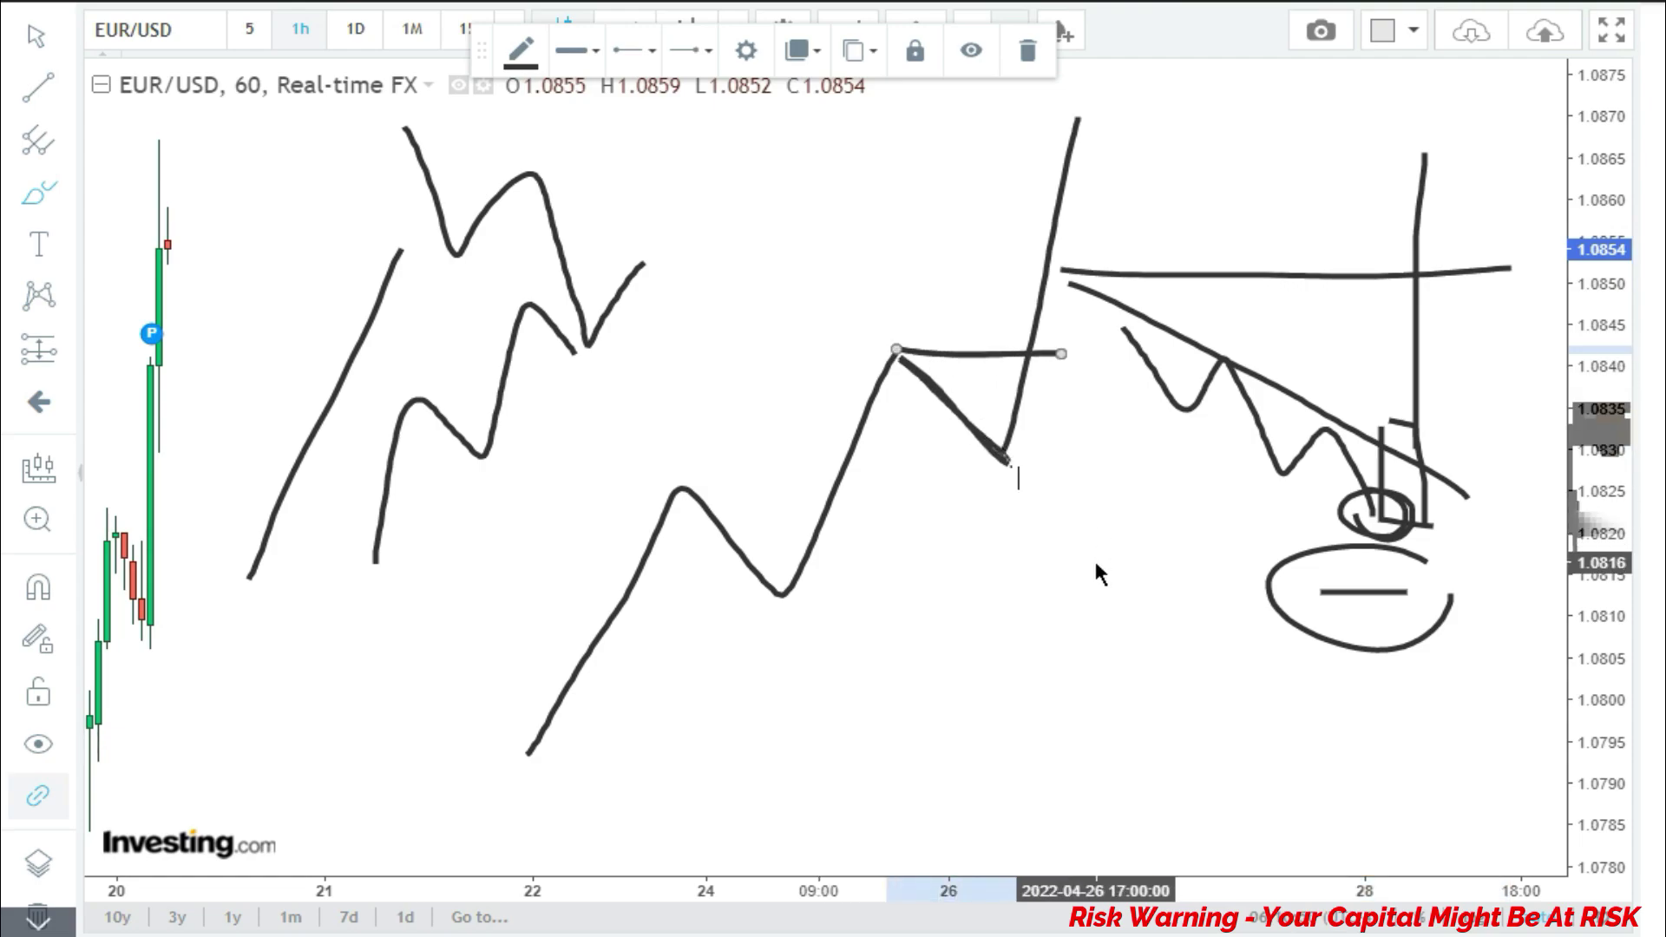
{"action": "left_click_drag", "start_coordinate": [987, 407], "coordinate": [1060, 415]}
{"action": "left_click_drag", "start_coordinate": [974, 464], "coordinate": [1086, 467]}
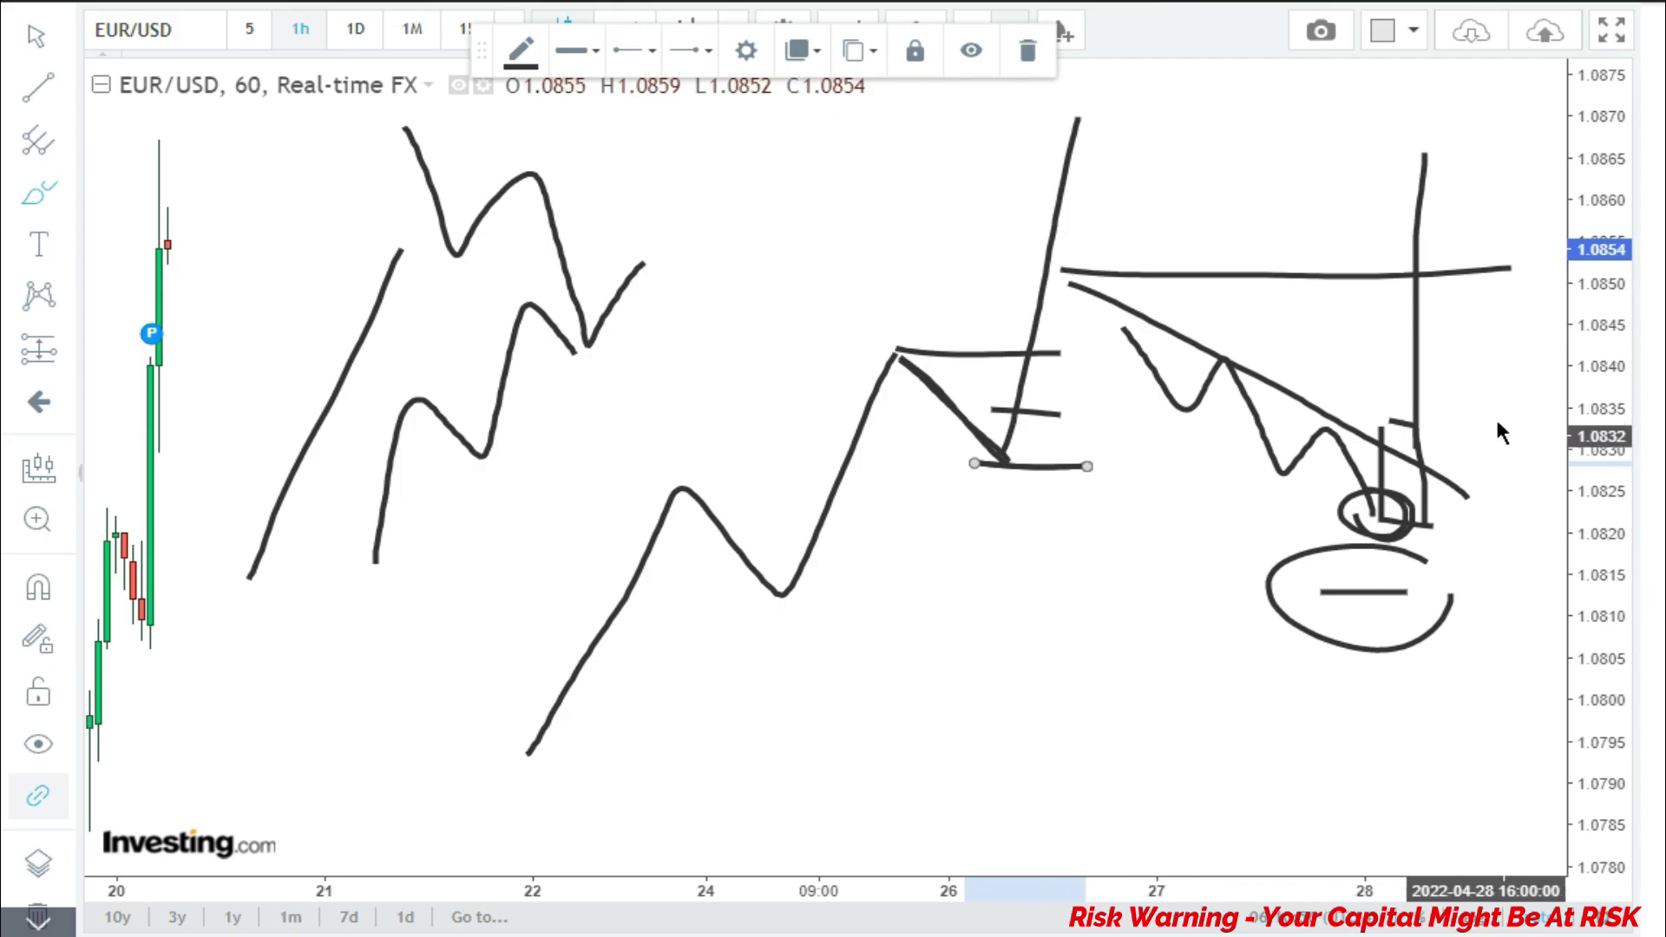
Clear all the freehand sketches from the EUR/USD chart
{"action": "right_click", "coordinate": [685, 338]}
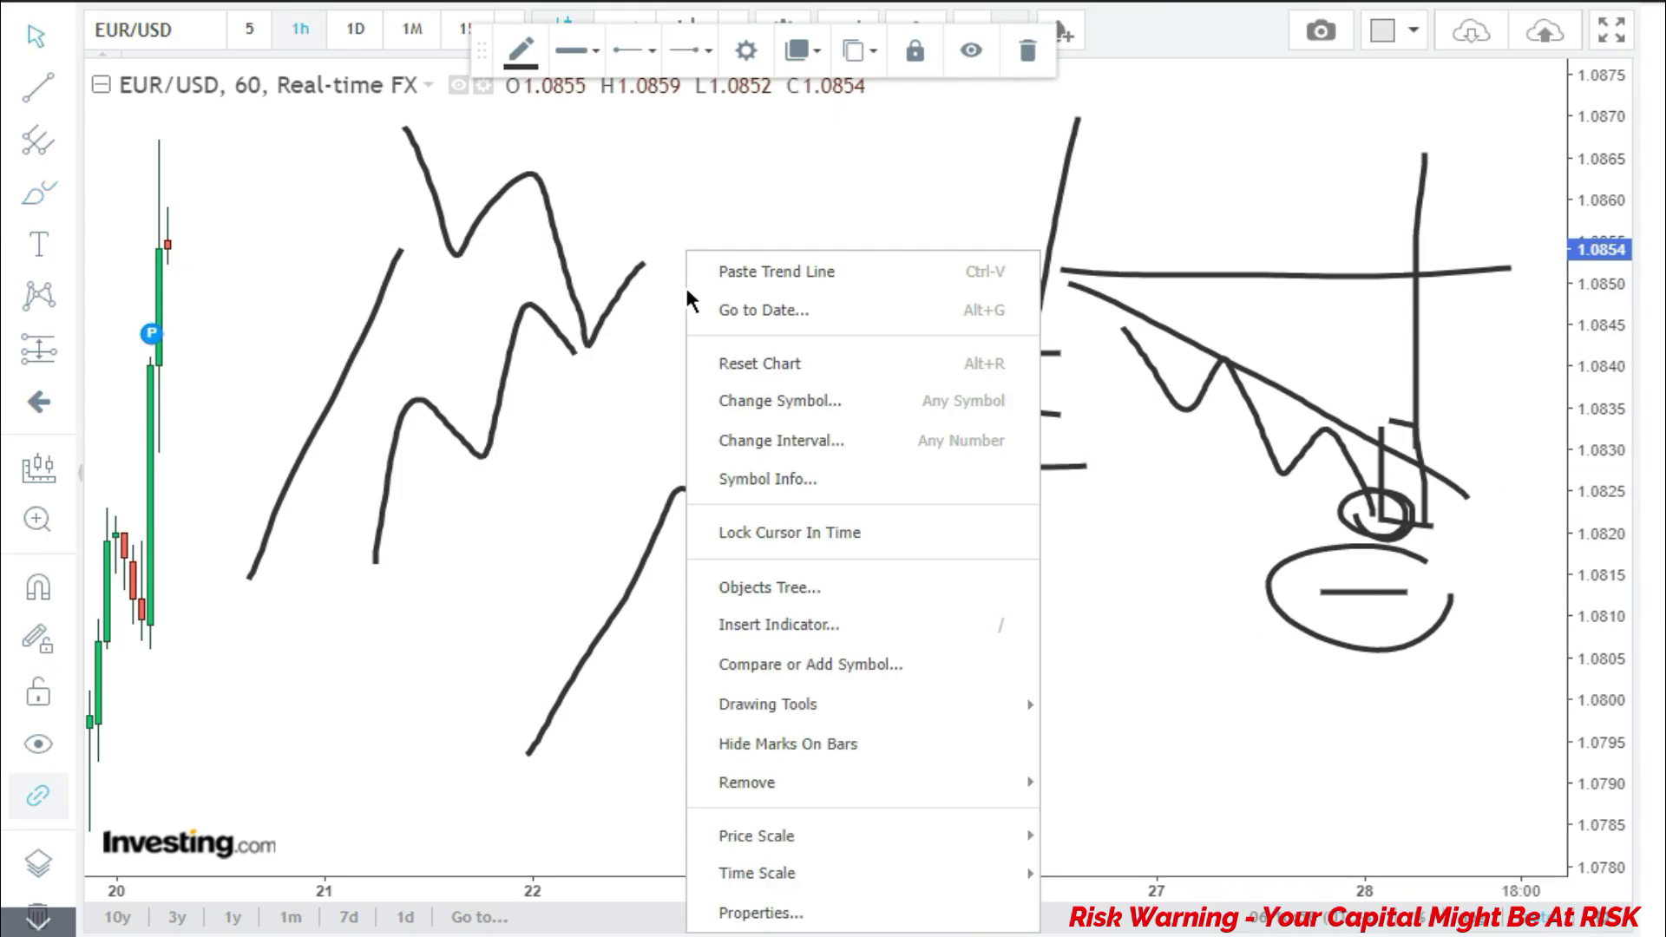
{"action": "mouse_move", "coordinate": [791, 790]}
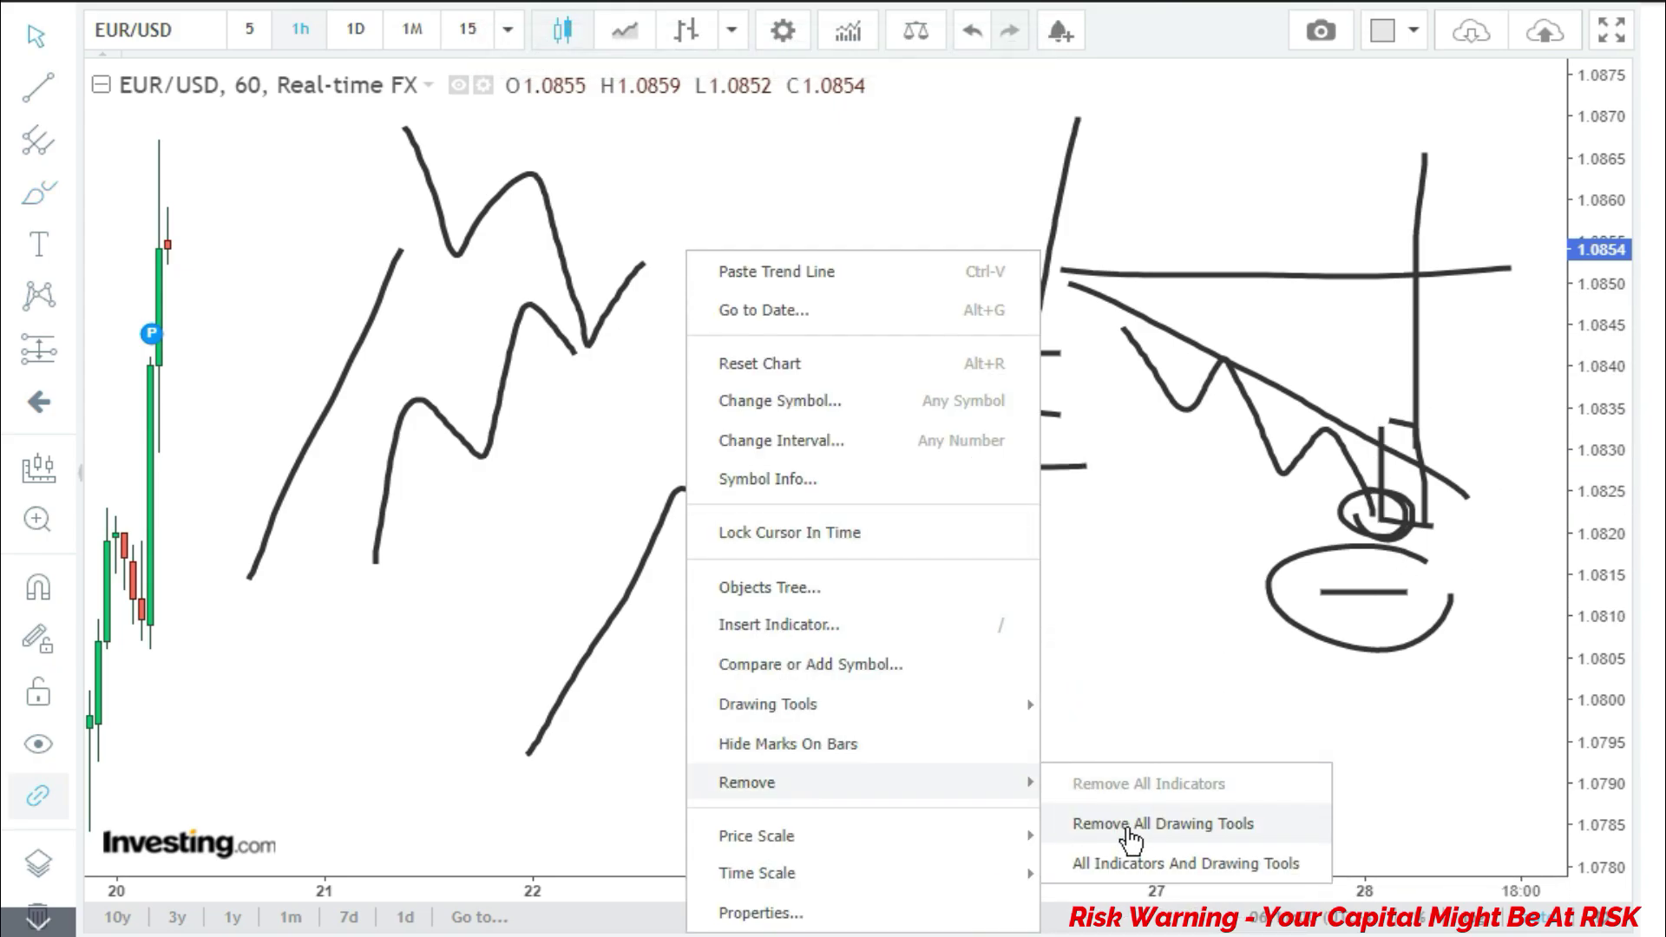
{"action": "left_click", "coordinate": [1128, 824]}
Sketch a freehand rising zigzag ending in a small wavy pullback, with a descending trendline along the pullback's highs
{"action": "left_click", "coordinate": [40, 194]}
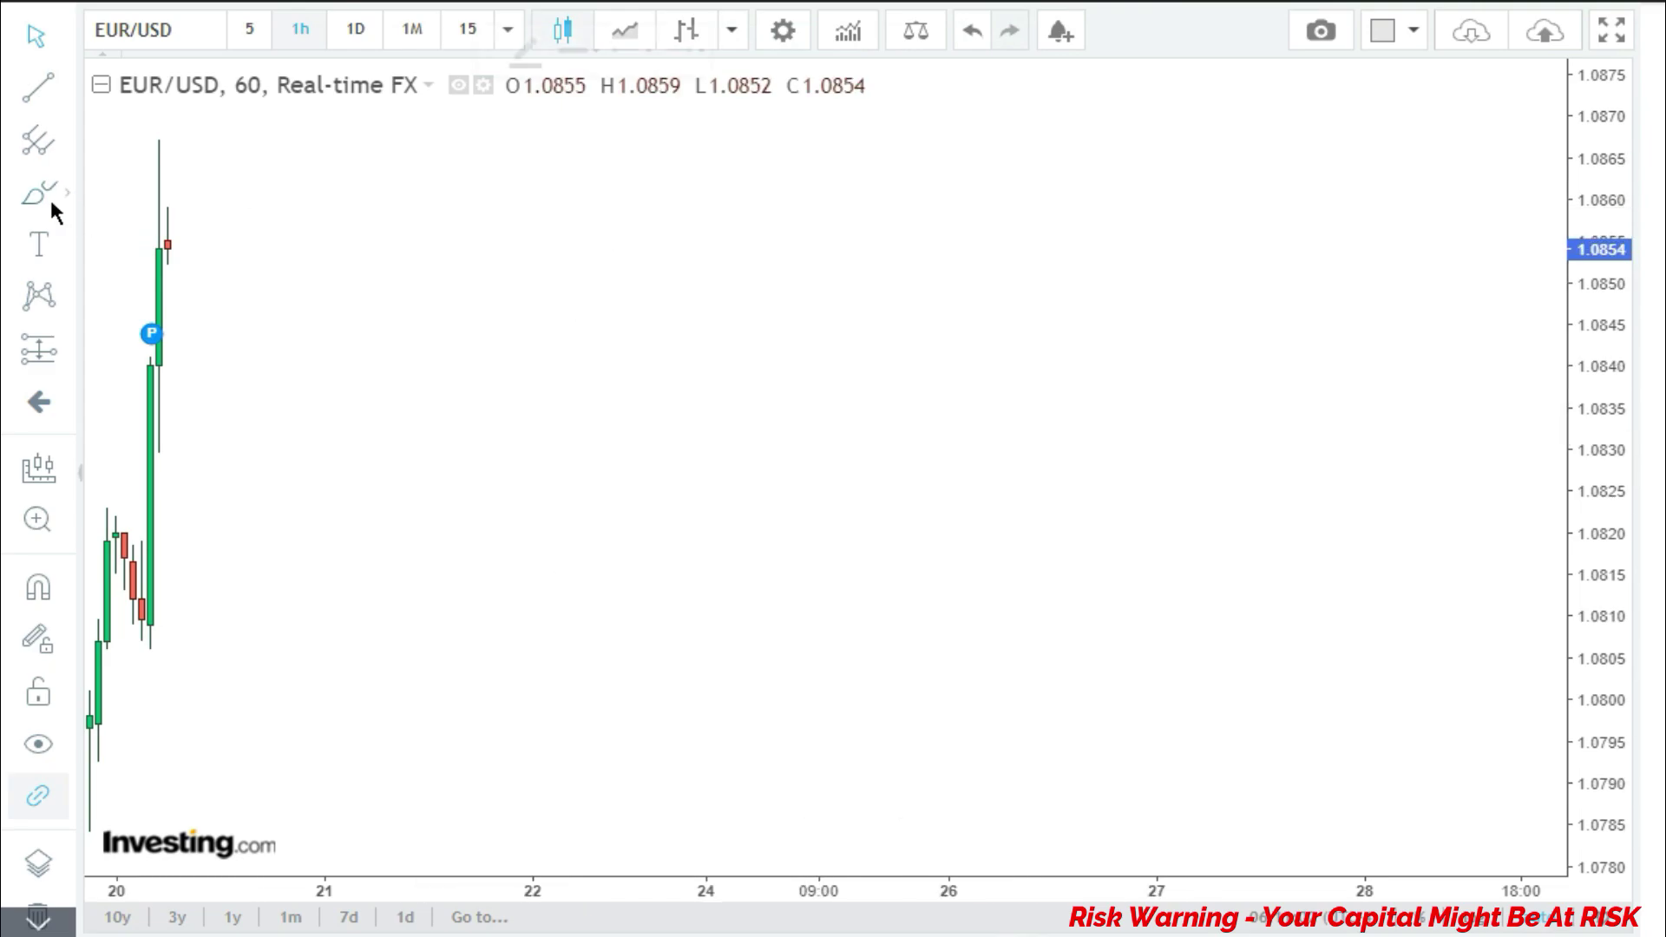
{"action": "mouse_move", "coordinate": [532, 755]}
{"action": "left_mouse_down"}
{"action": "mouse_move", "coordinate": [717, 451]}
{"action": "mouse_move", "coordinate": [838, 589]}
{"action": "mouse_move", "coordinate": [895, 386]}
{"action": "mouse_move", "coordinate": [973, 209]}
{"action": "mouse_move", "coordinate": [991, 253]}
{"action": "mouse_move", "coordinate": [1026, 245]}
{"action": "mouse_move", "coordinate": [1038, 282]}
{"action": "mouse_move", "coordinate": [1077, 284]}
{"action": "mouse_move", "coordinate": [1087, 325]}
{"action": "mouse_move", "coordinate": [1113, 310]}
{"action": "mouse_move", "coordinate": [1130, 347]}
{"action": "left_mouse_up"}
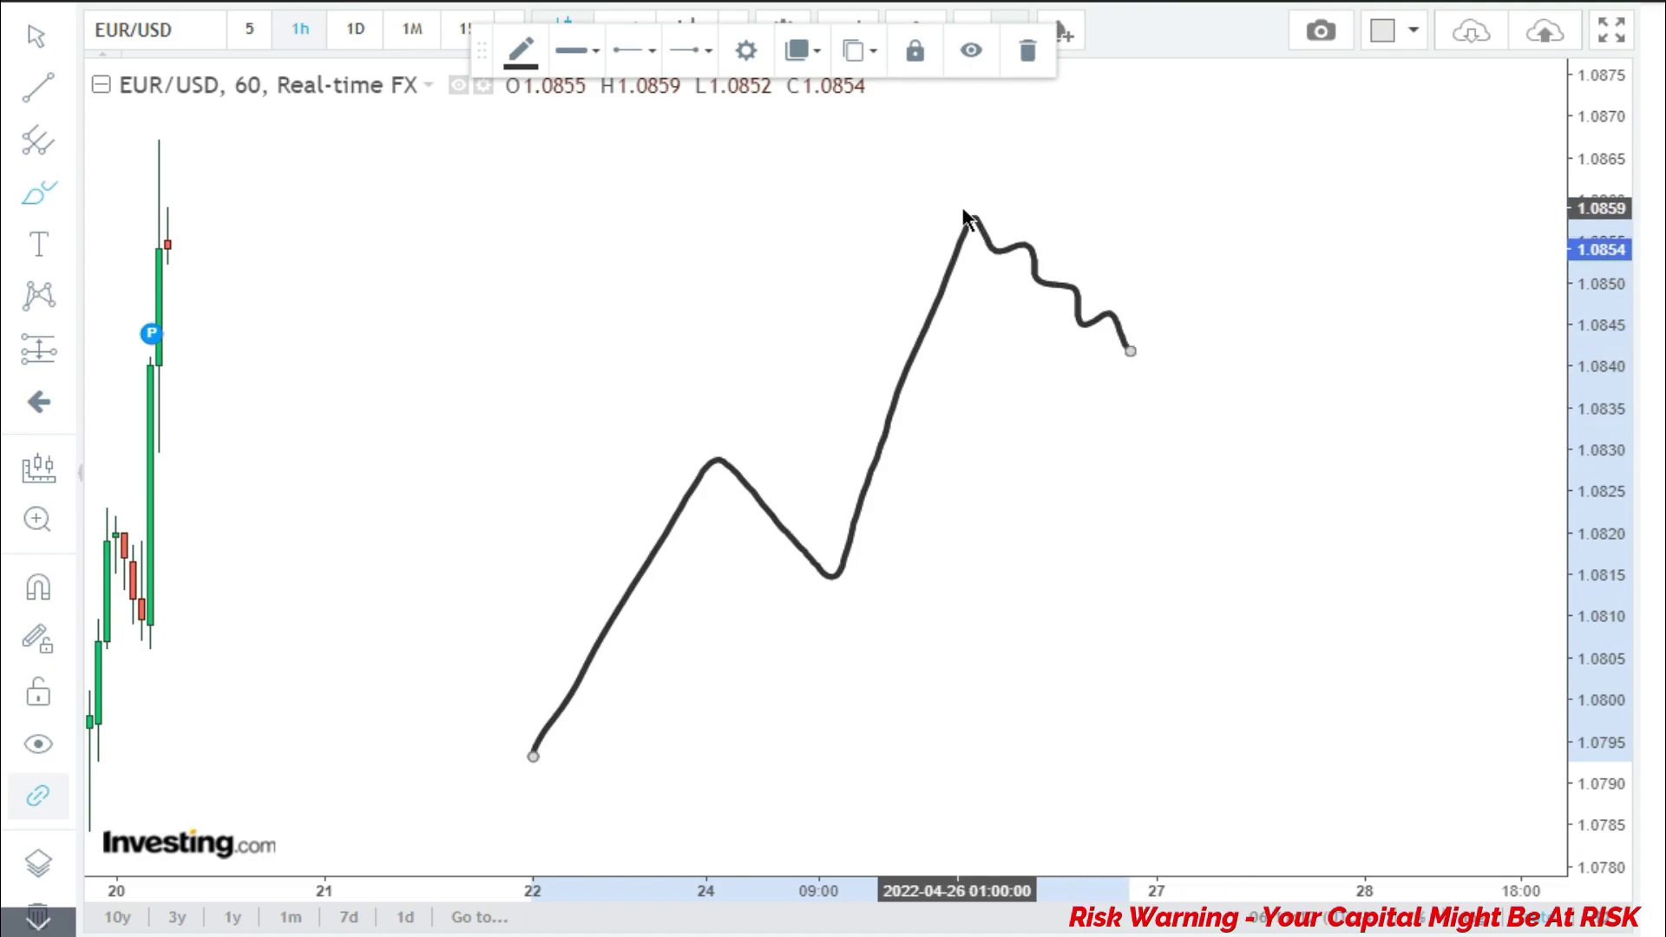
{"action": "left_click_drag", "start_coordinate": [954, 198], "coordinate": [1209, 380]}
Draw a box-shaped candle crossing the descending trendline and horizontal levels above the candle, near the swing high and under the candle's base
{"action": "left_click_drag", "start_coordinate": [1138, 297], "coordinate": [1138, 361]}
{"action": "mouse_move", "coordinate": [1147, 298]}
{"action": "left_mouse_down"}
{"action": "mouse_move", "coordinate": [1171, 307]}
{"action": "mouse_move", "coordinate": [1182, 365]}
{"action": "left_mouse_up"}
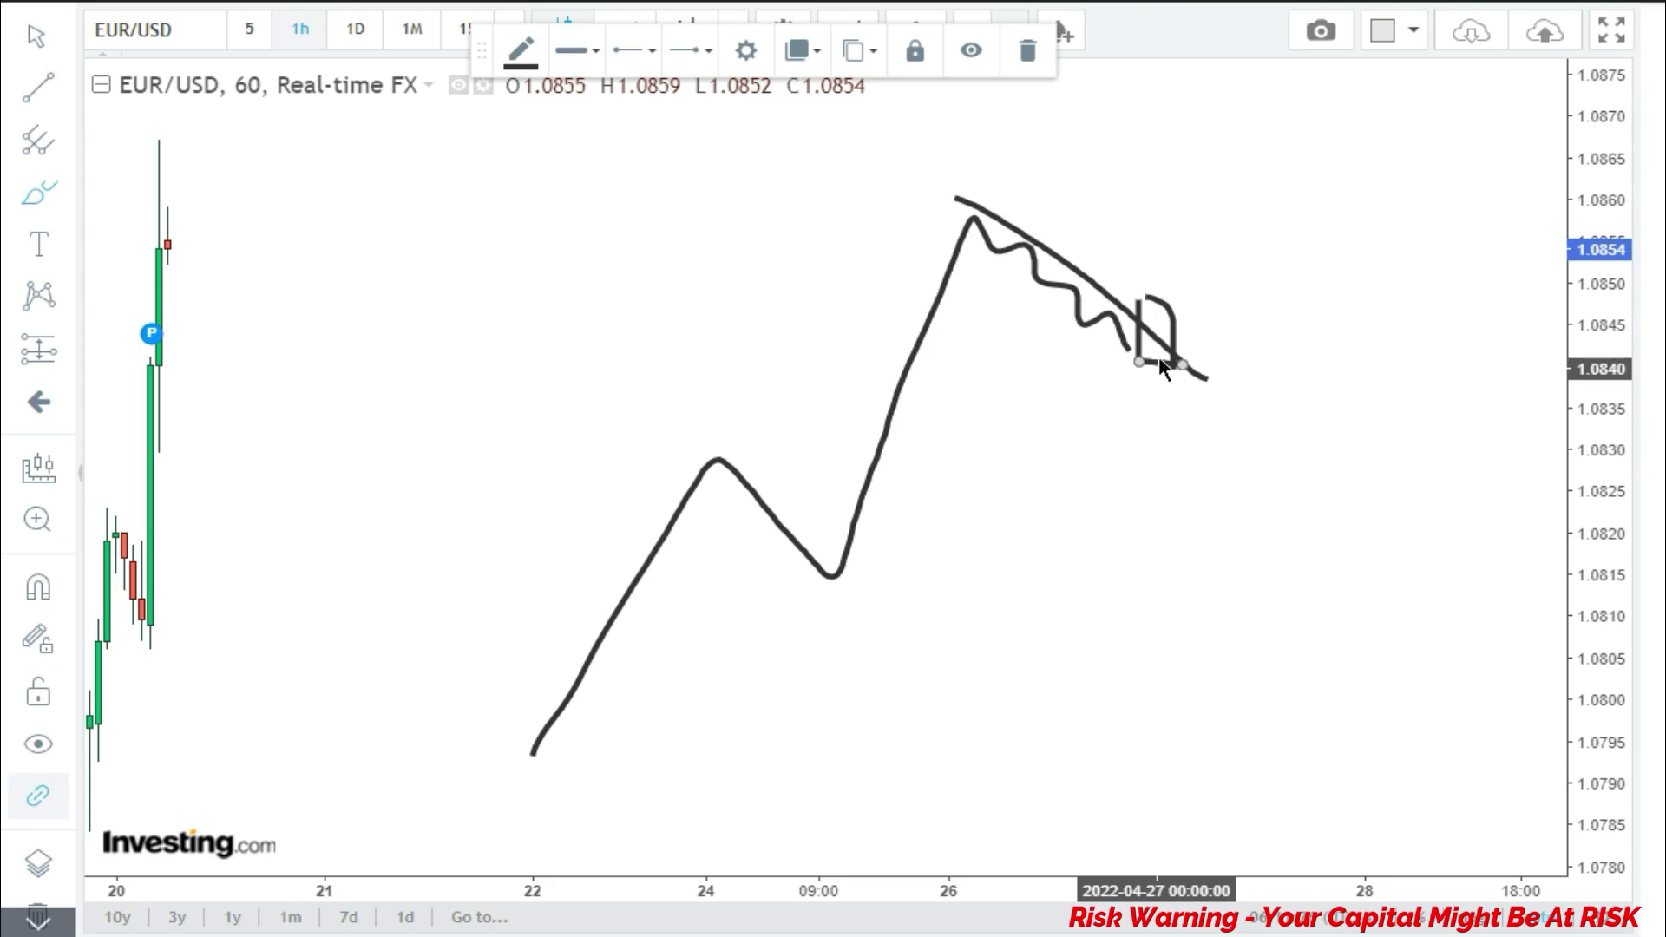
{"action": "left_click_drag", "start_coordinate": [1145, 298], "coordinate": [1173, 300]}
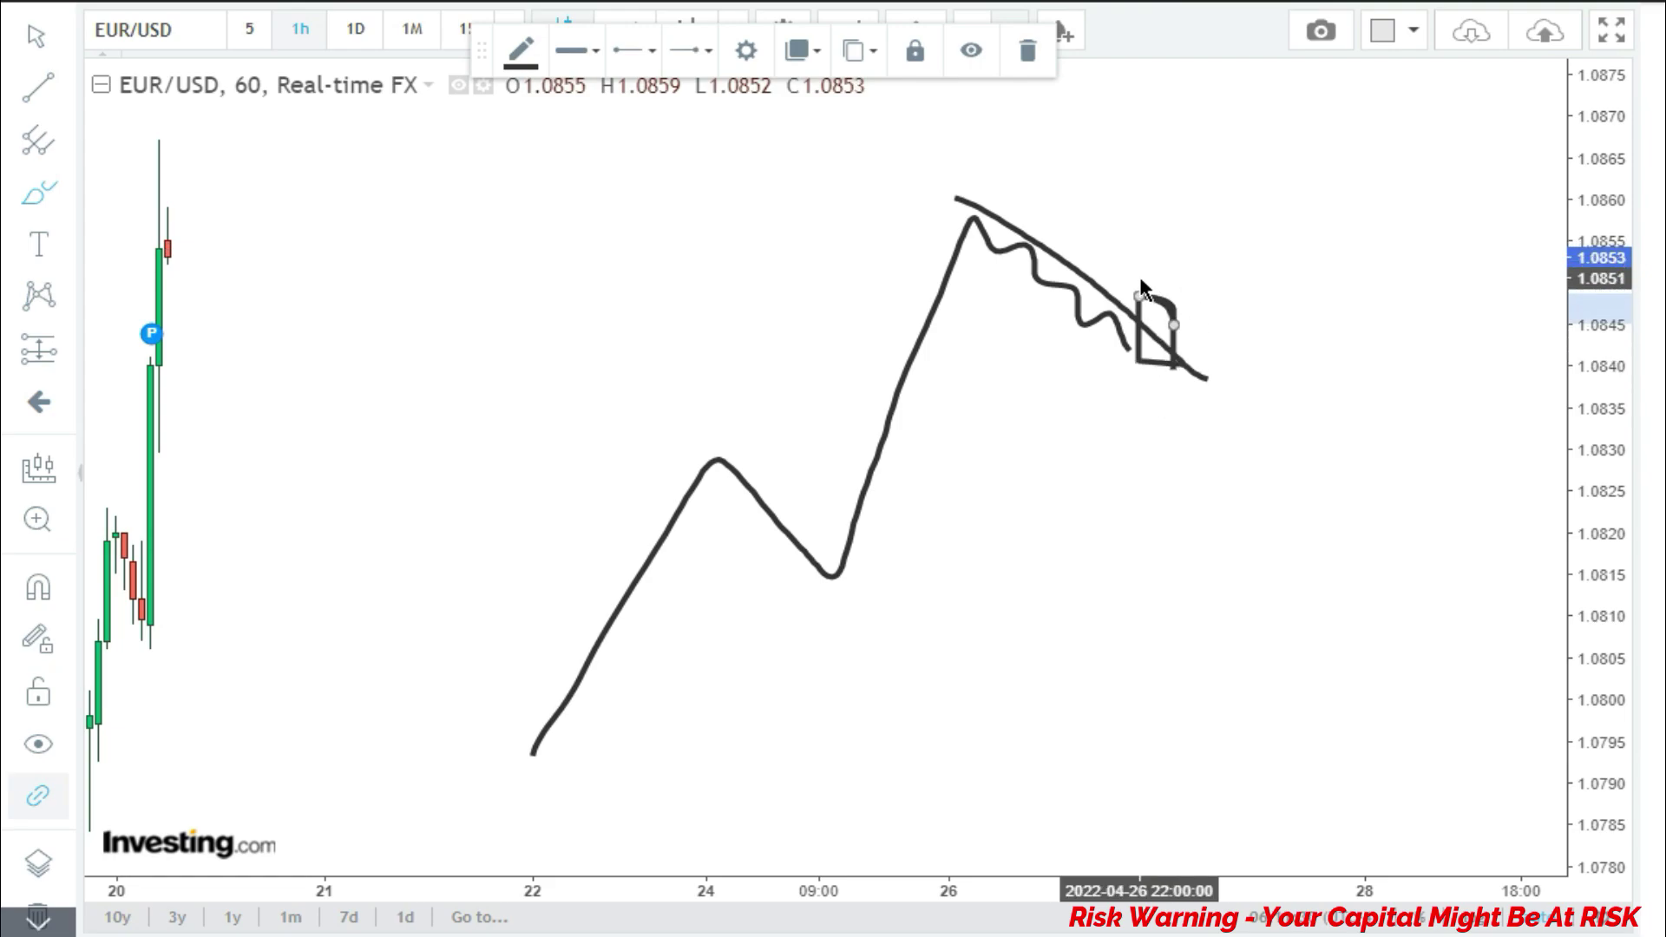
{"action": "left_click_drag", "start_coordinate": [1121, 280], "coordinate": [1218, 281]}
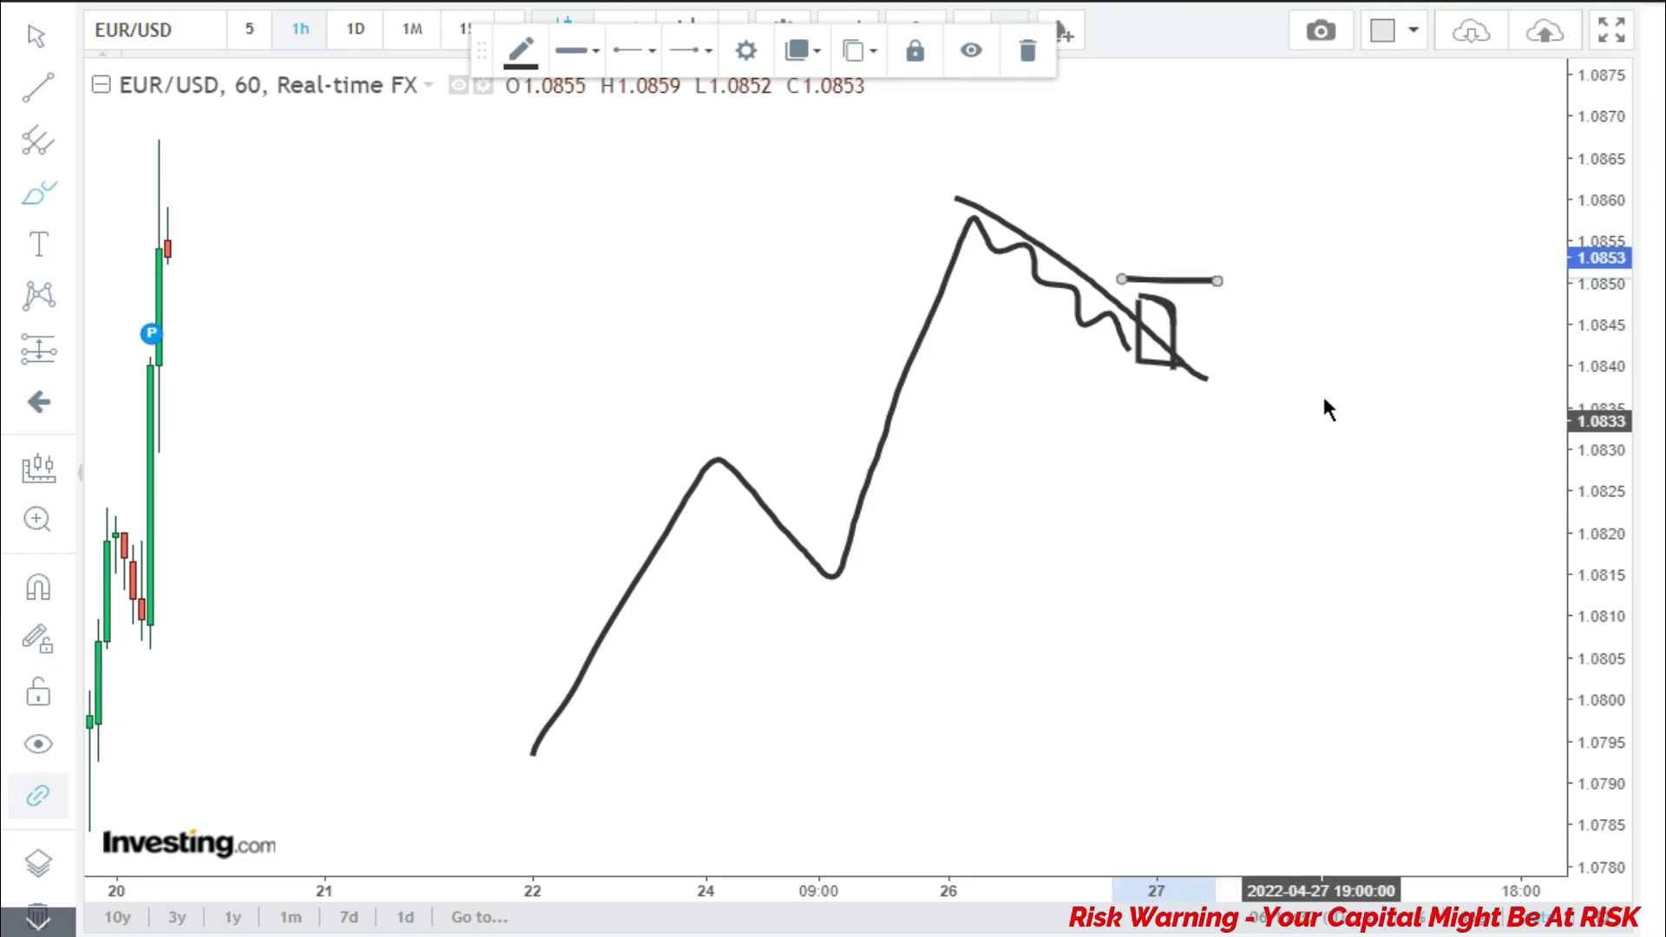
{"action": "left_click_drag", "start_coordinate": [1007, 202], "coordinate": [1252, 212]}
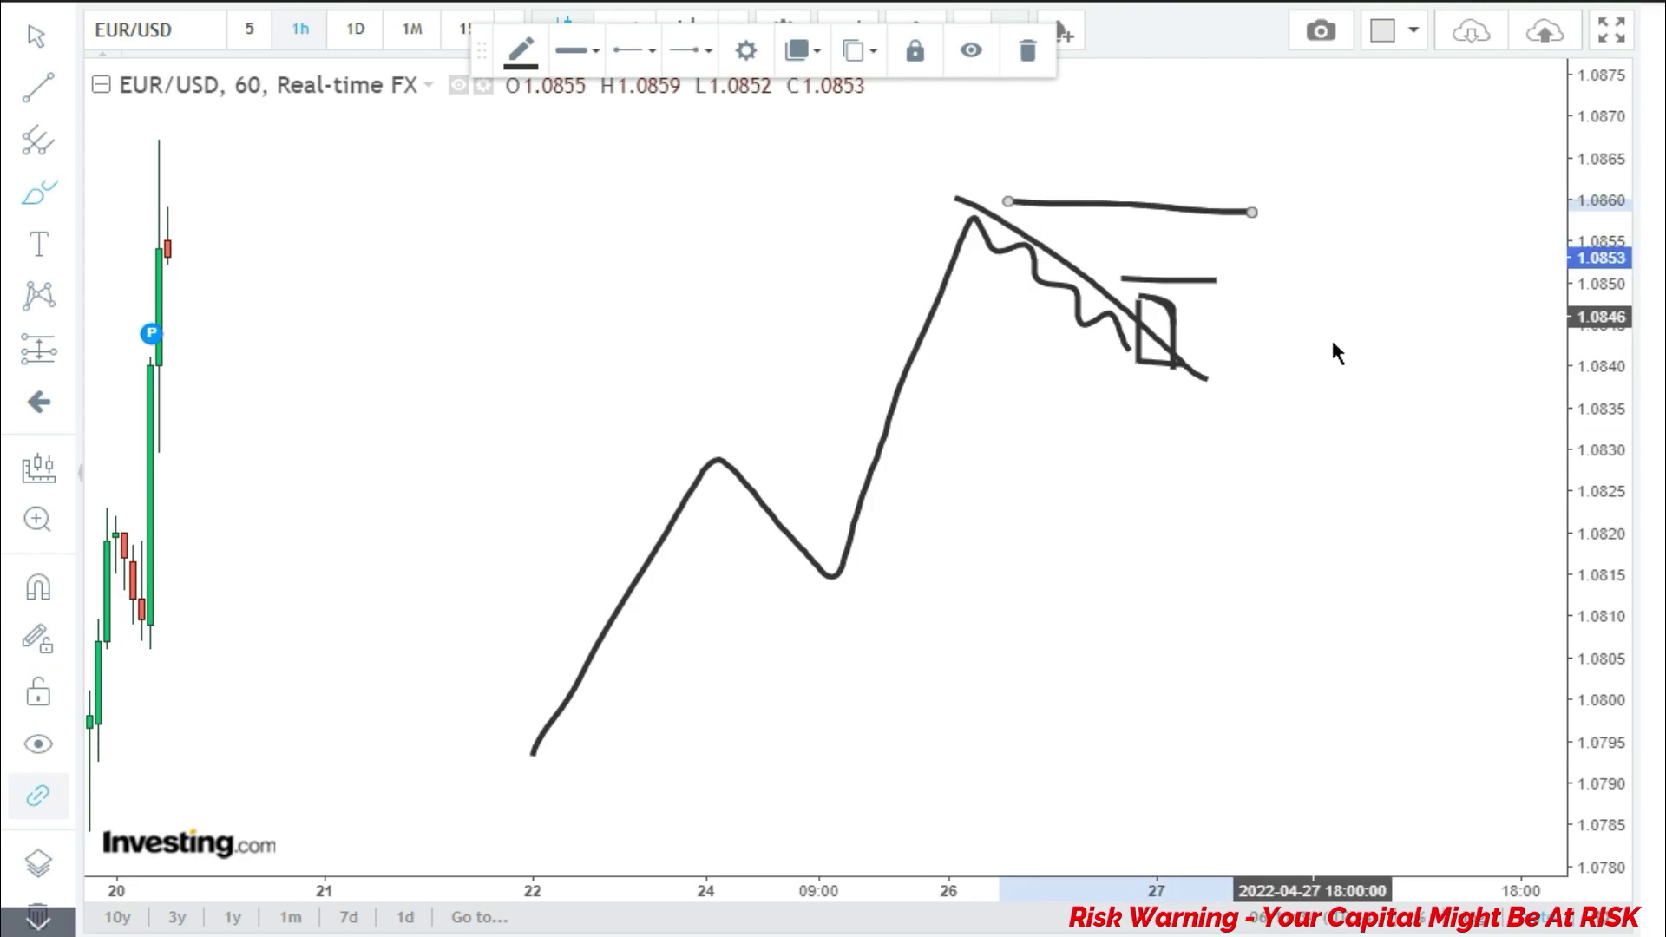
{"action": "left_click_drag", "start_coordinate": [1131, 371], "coordinate": [1217, 371]}
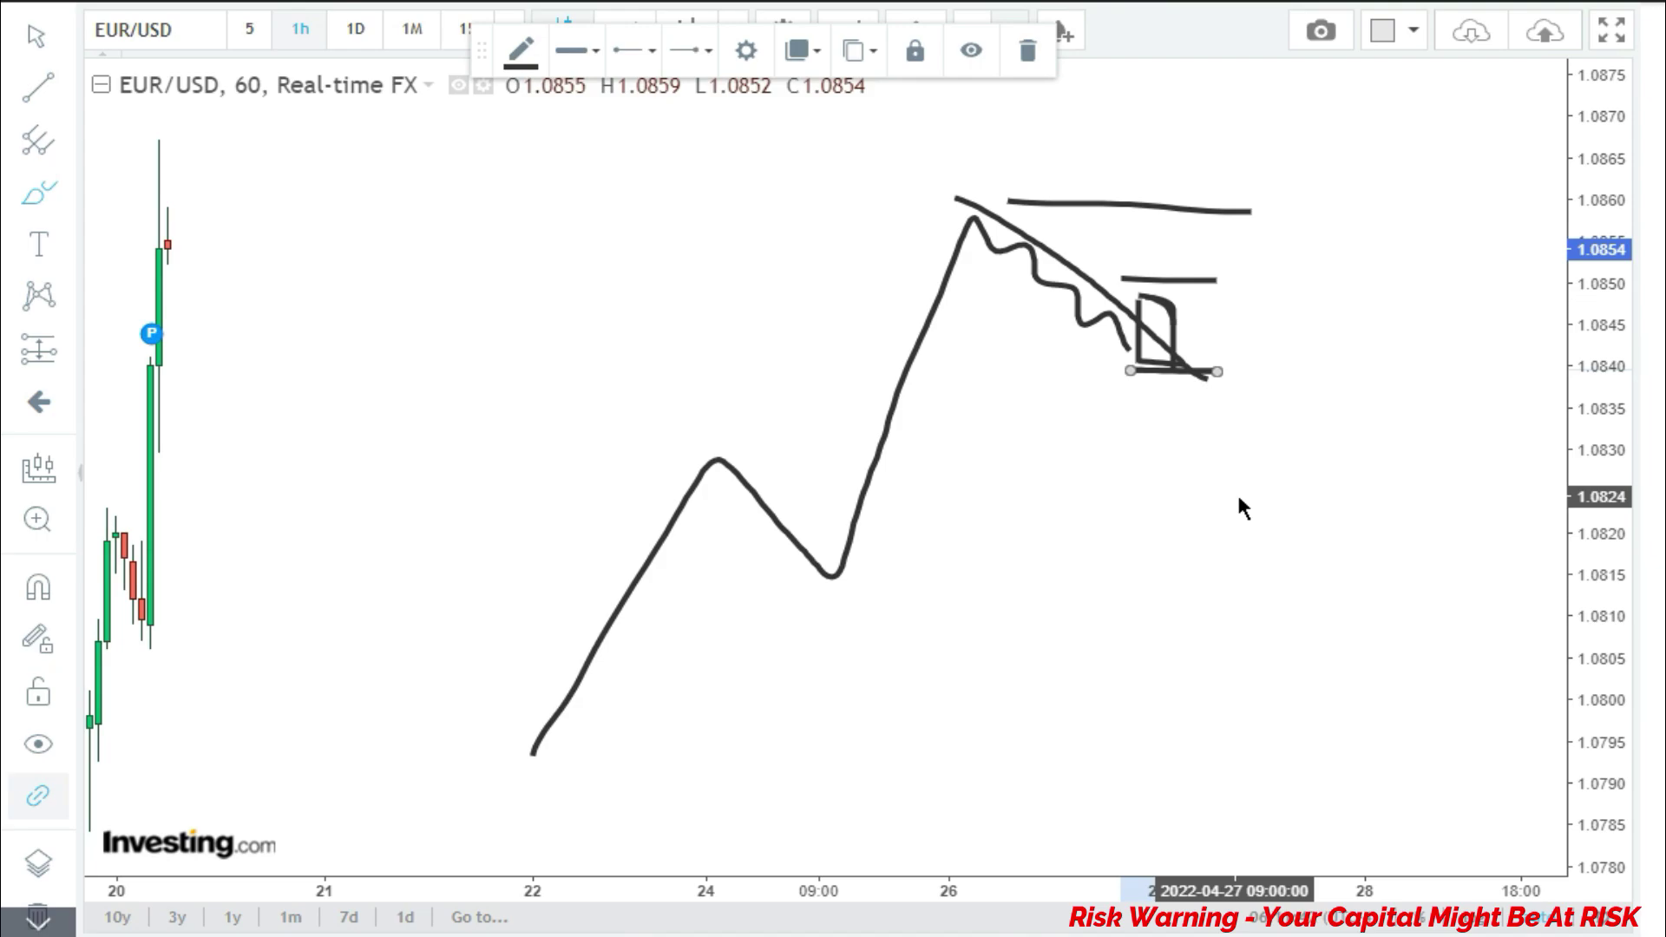
Place a long position beside the breakout candle with entry at 1.0850, target at 1.0858 and stop at 1.0838
{"action": "left_click", "coordinate": [38, 350]}
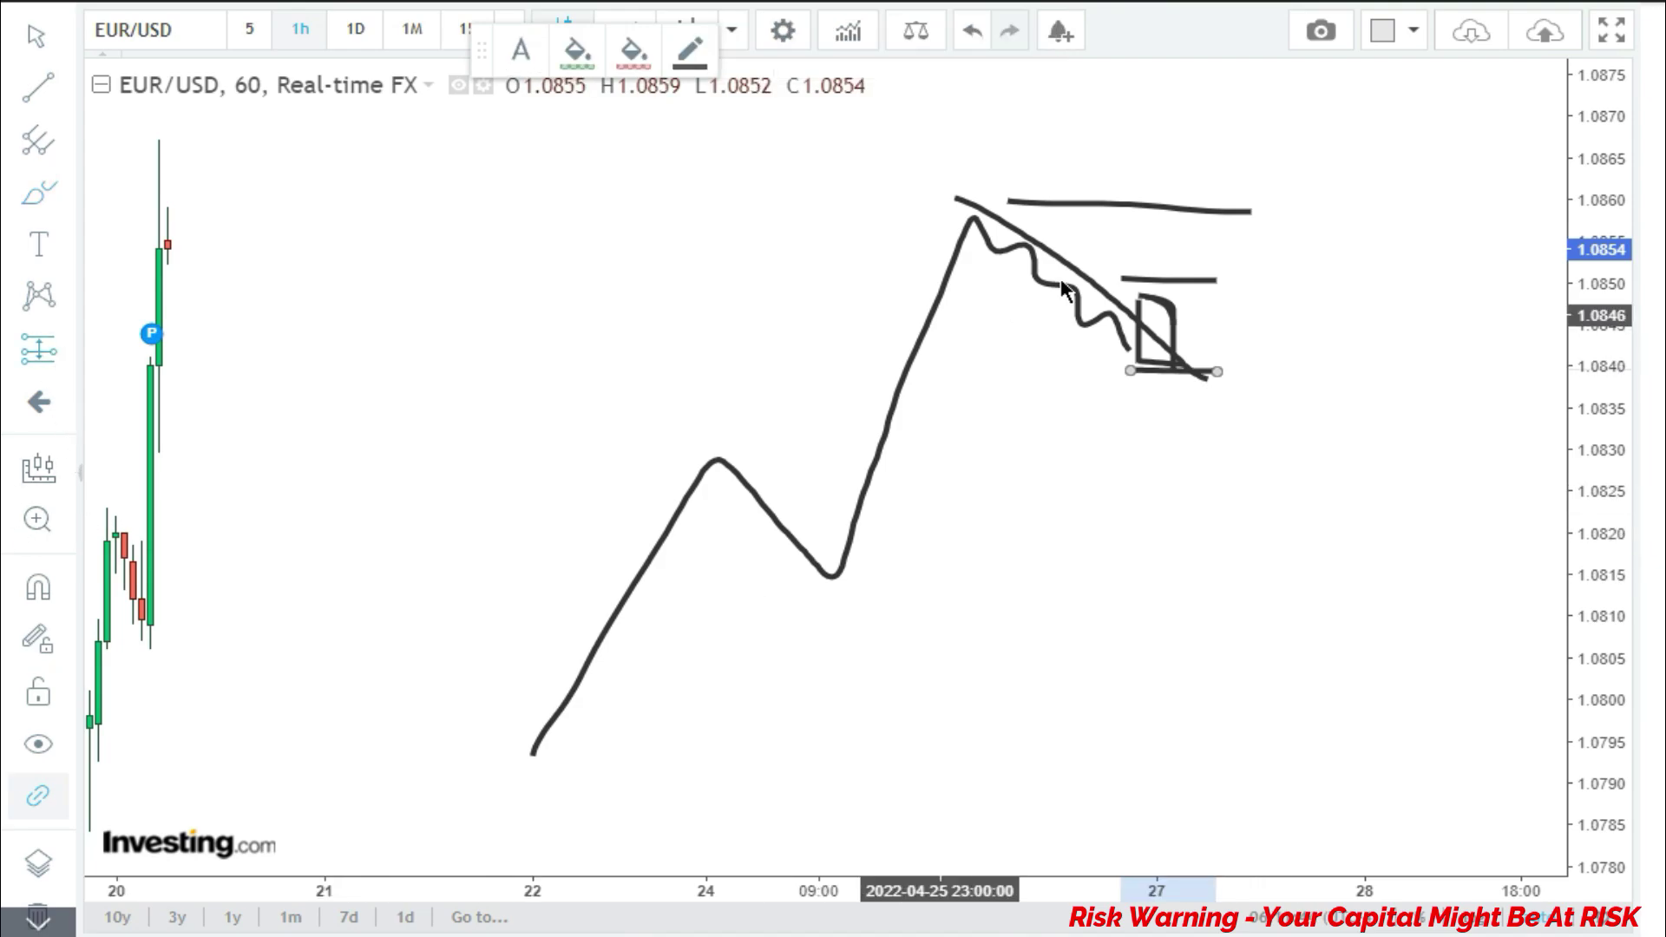
{"action": "left_click", "coordinate": [1260, 275]}
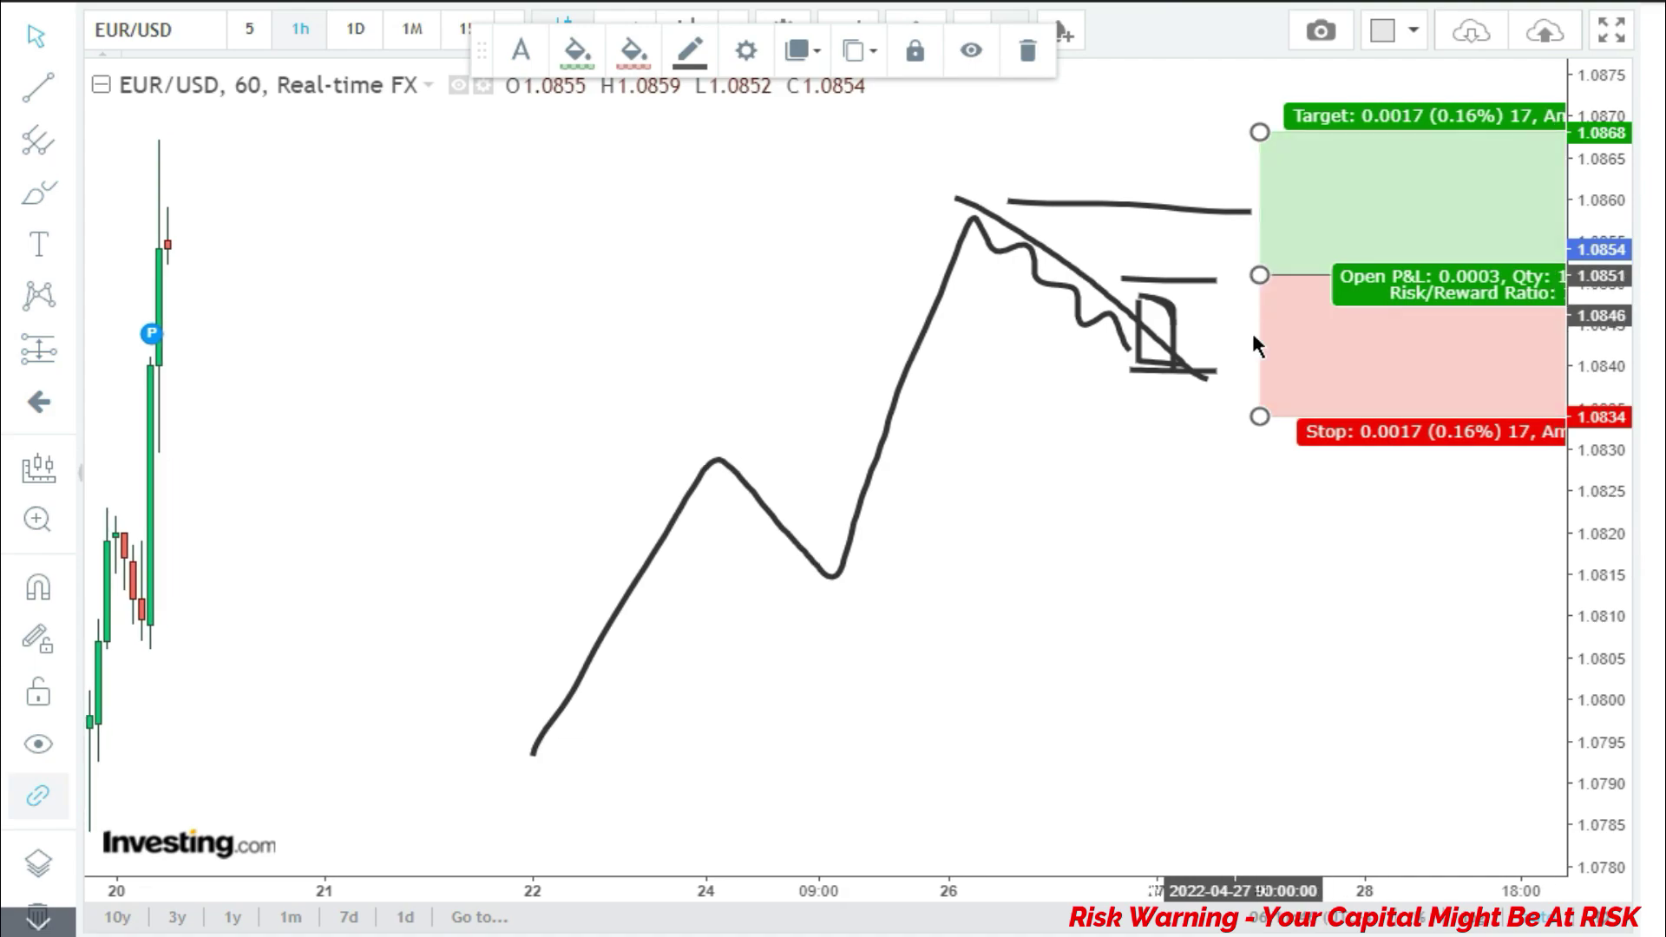
{"action": "left_click_drag", "start_coordinate": [1260, 132], "coordinate": [1259, 208]}
{"action": "left_click_drag", "start_coordinate": [1259, 417], "coordinate": [1221, 379]}
{"action": "left_click_drag", "start_coordinate": [1259, 276], "coordinate": [1263, 285]}
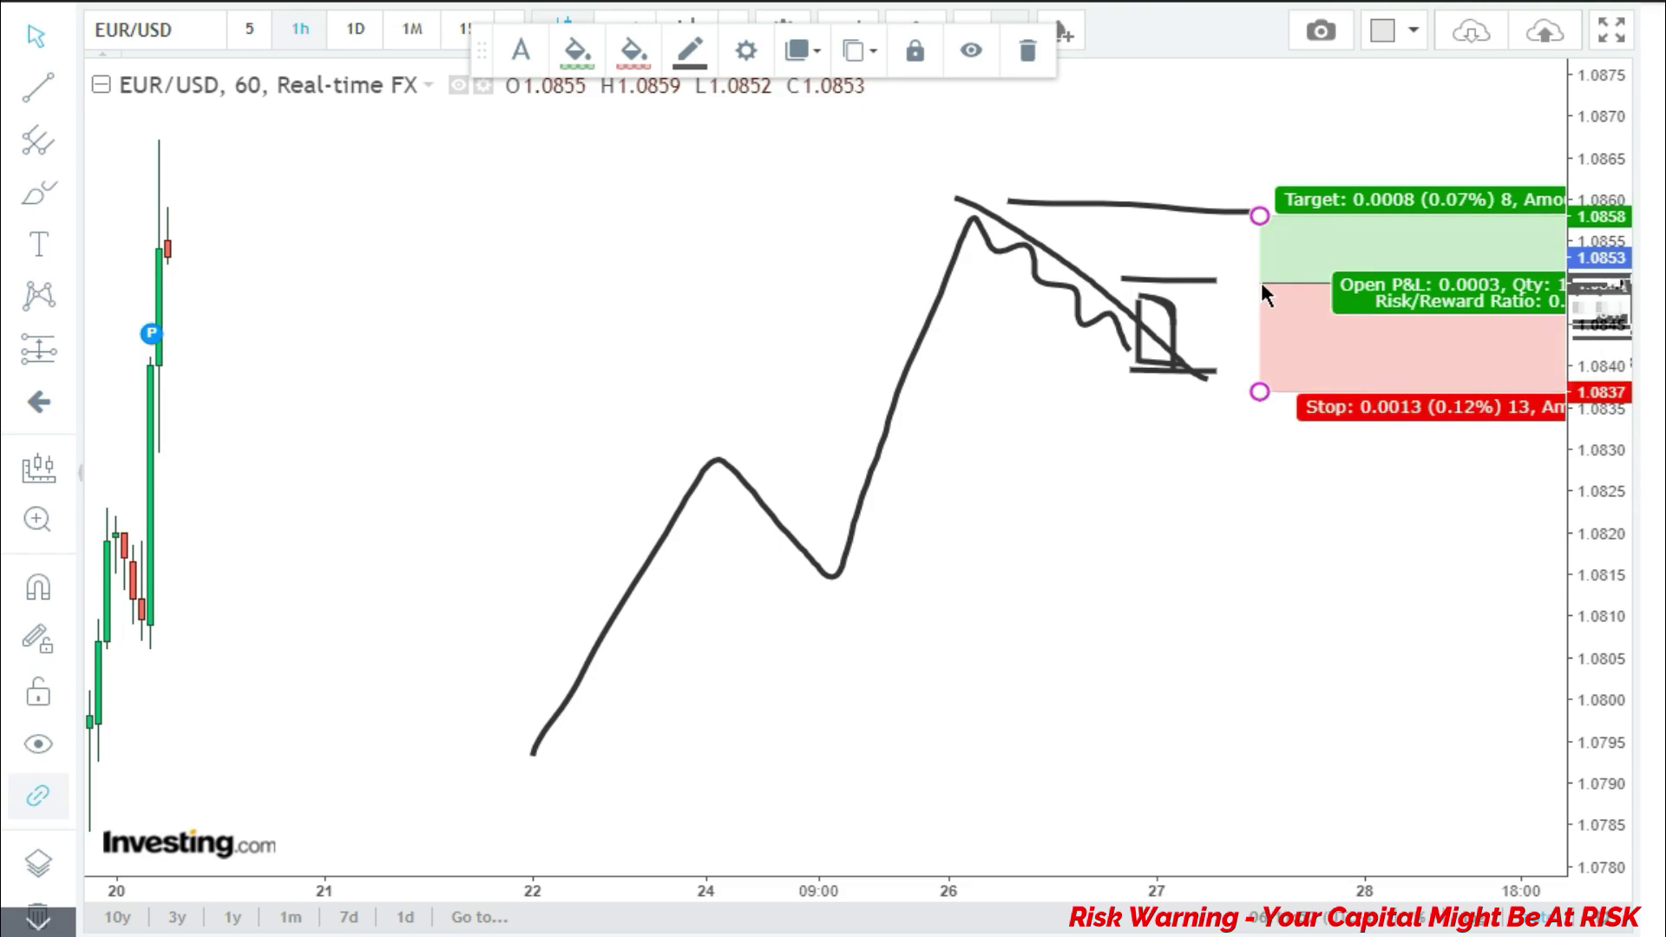
{"action": "left_click_drag", "start_coordinate": [1259, 391], "coordinate": [1243, 384]}
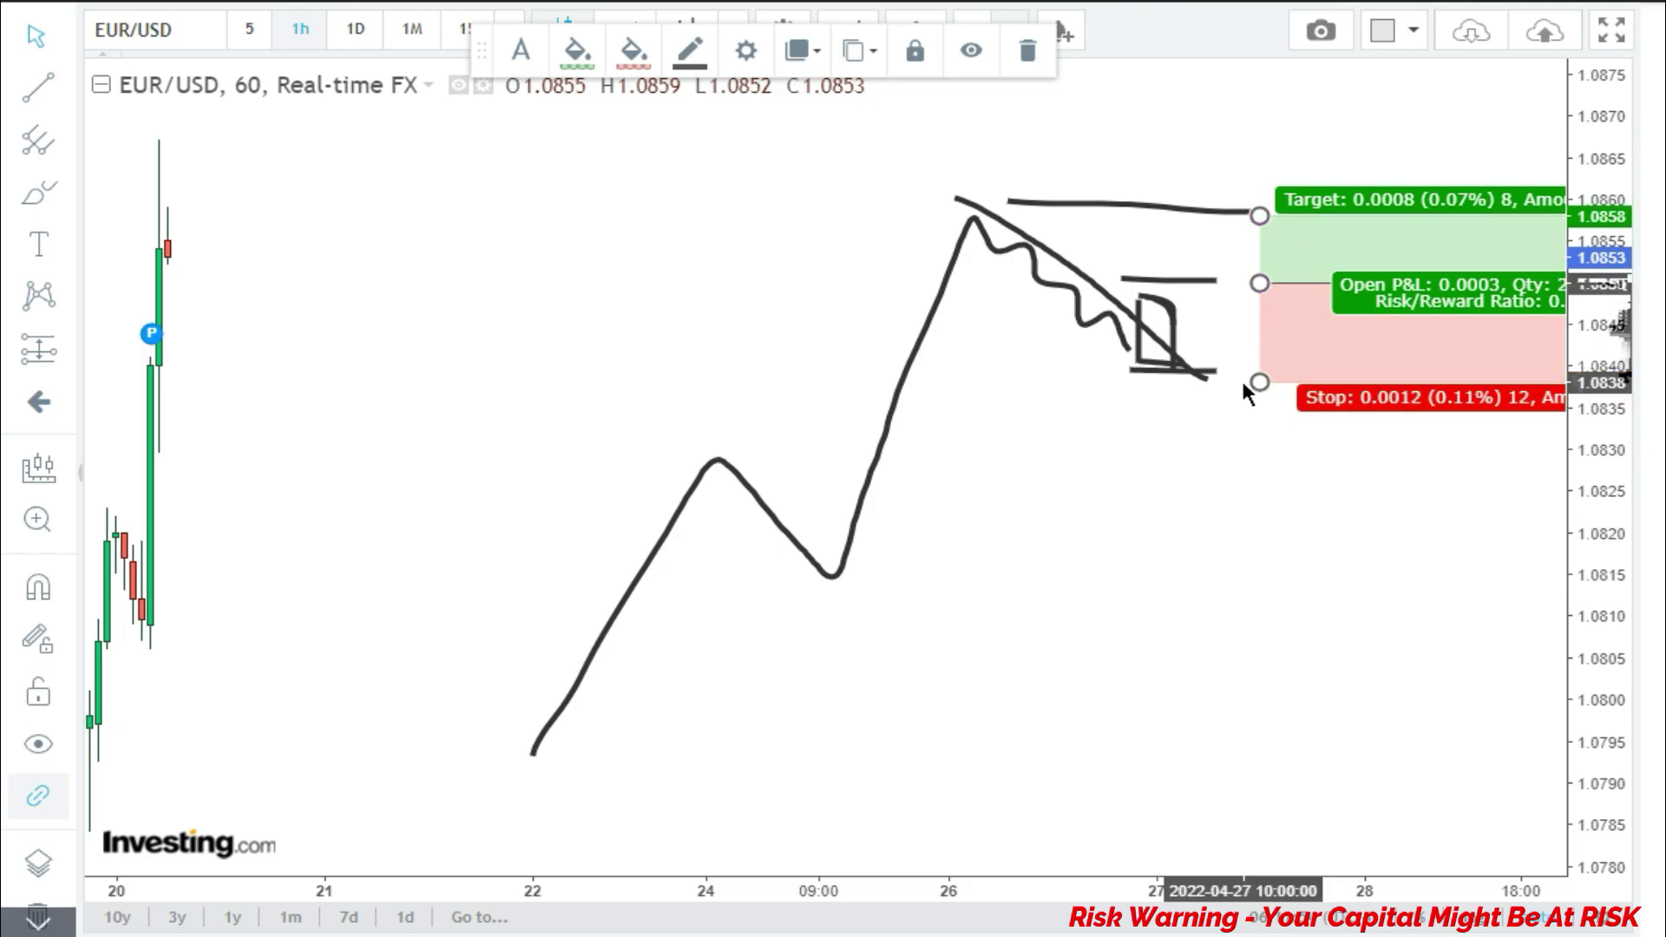
{"action": "left_click", "coordinate": [1330, 516]}
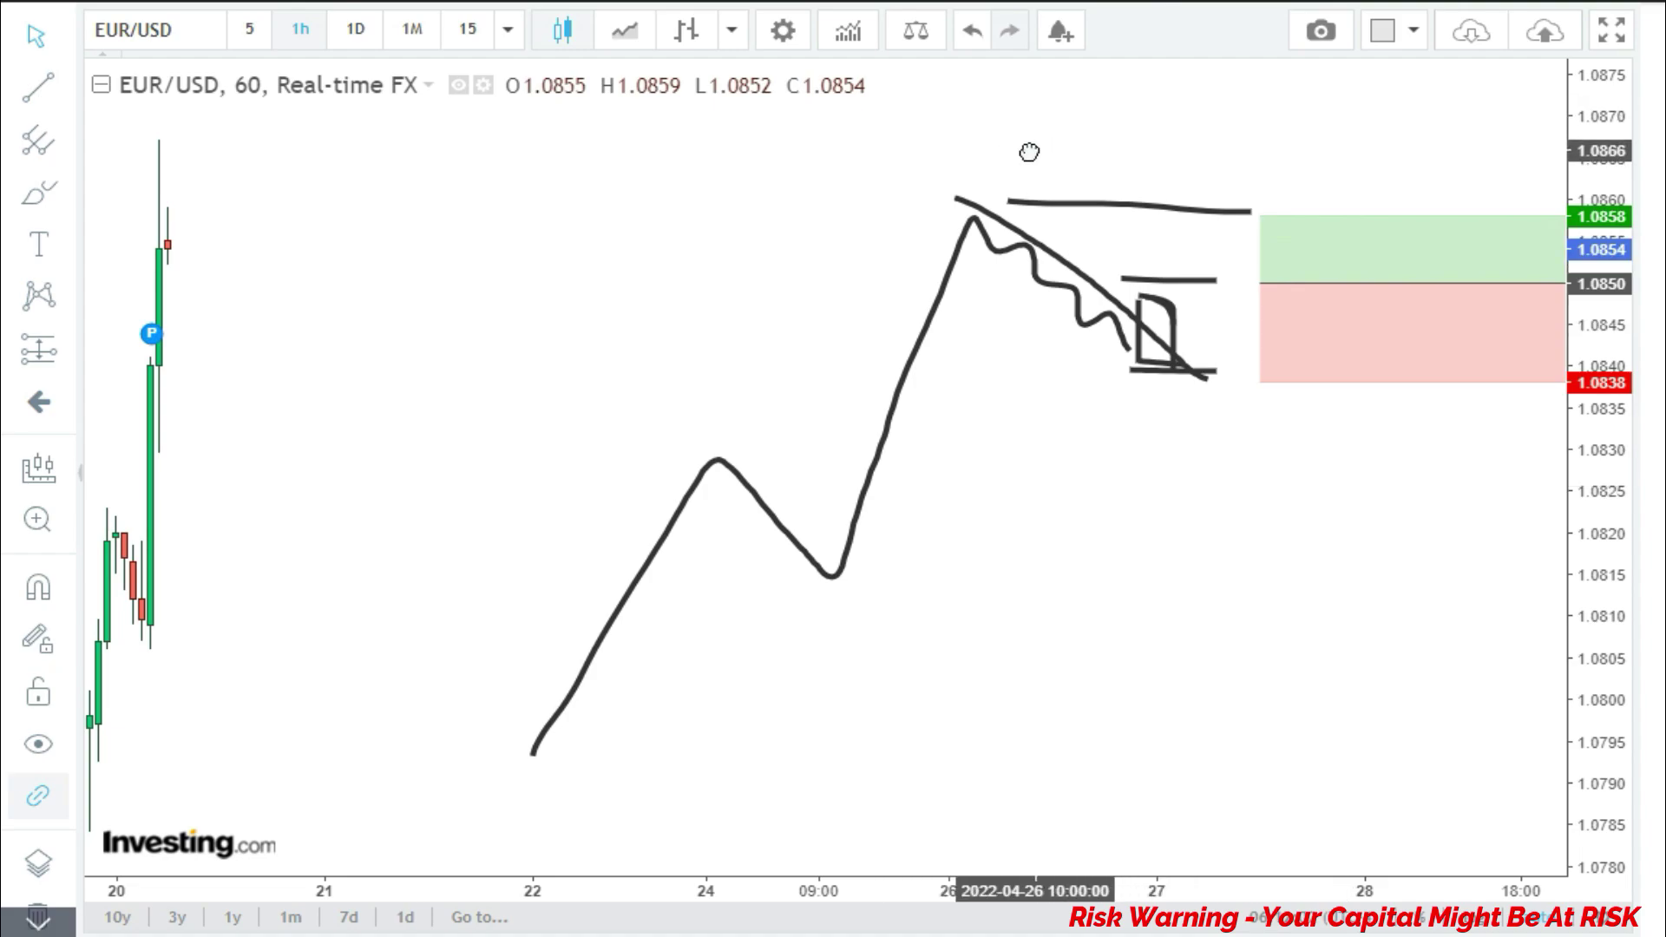
Sketch a left-pointing arrow above the peak, a short level at the peak, and a long line extending from a circled earlier area
{"action": "left_click", "coordinate": [38, 193]}
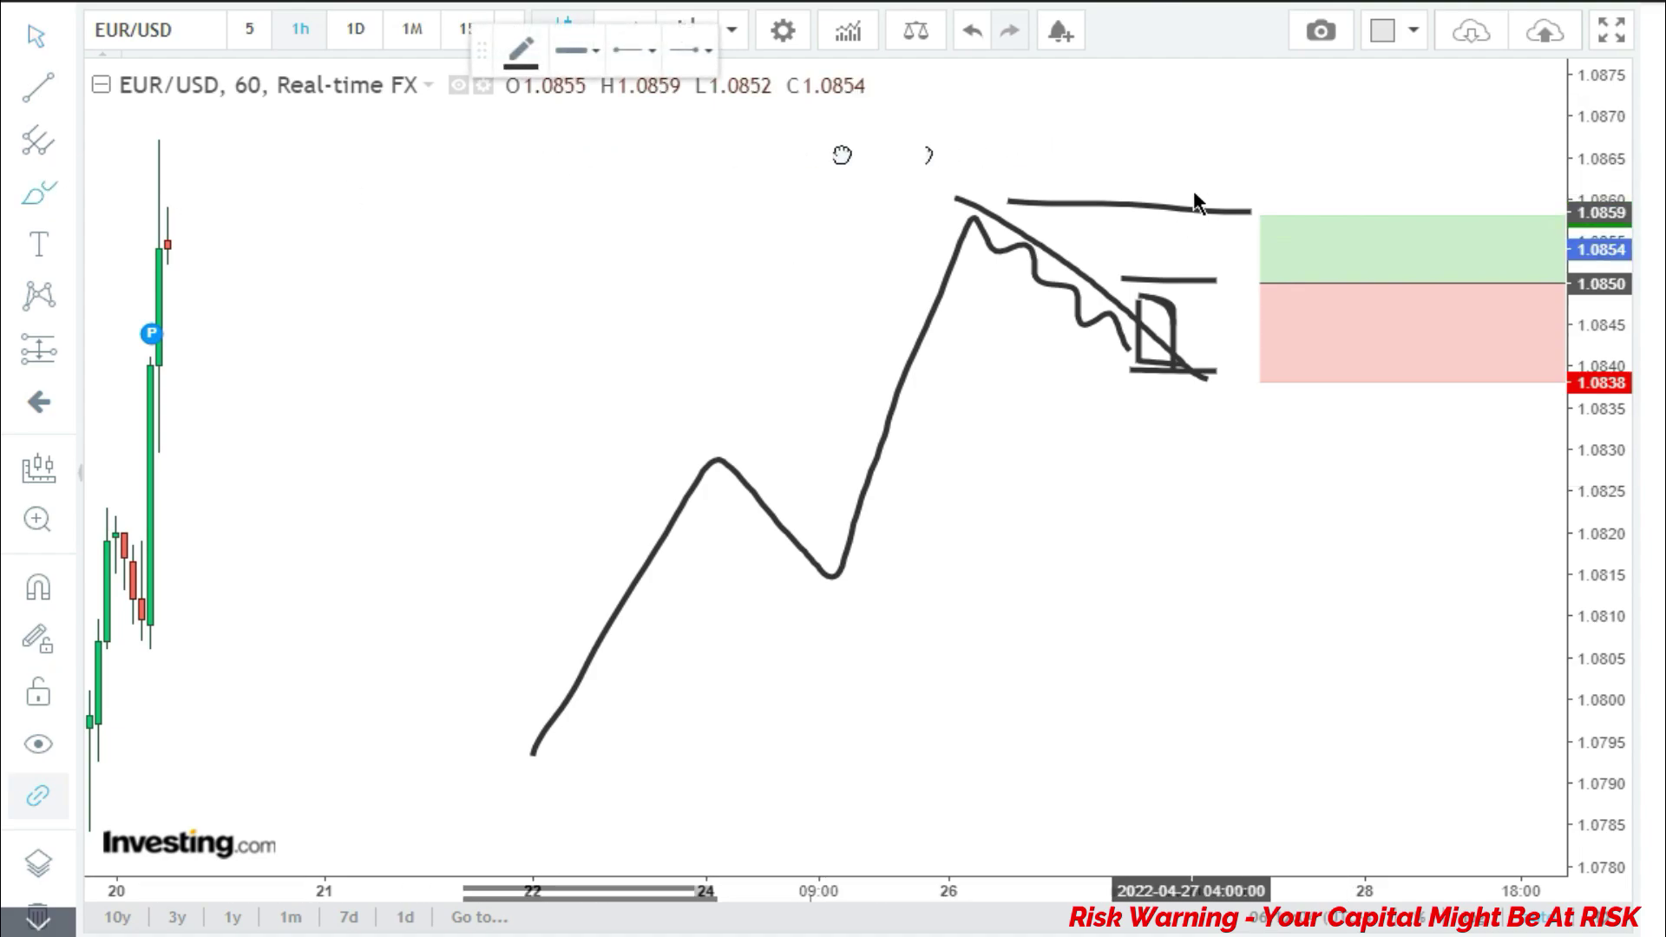
{"action": "mouse_move", "coordinate": [1001, 151]}
{"action": "left_mouse_down"}
{"action": "mouse_move", "coordinate": [513, 156]}
{"action": "mouse_move", "coordinate": [601, 217]}
{"action": "left_mouse_up"}
{"action": "left_click_drag", "start_coordinate": [565, 126], "coordinate": [514, 156]}
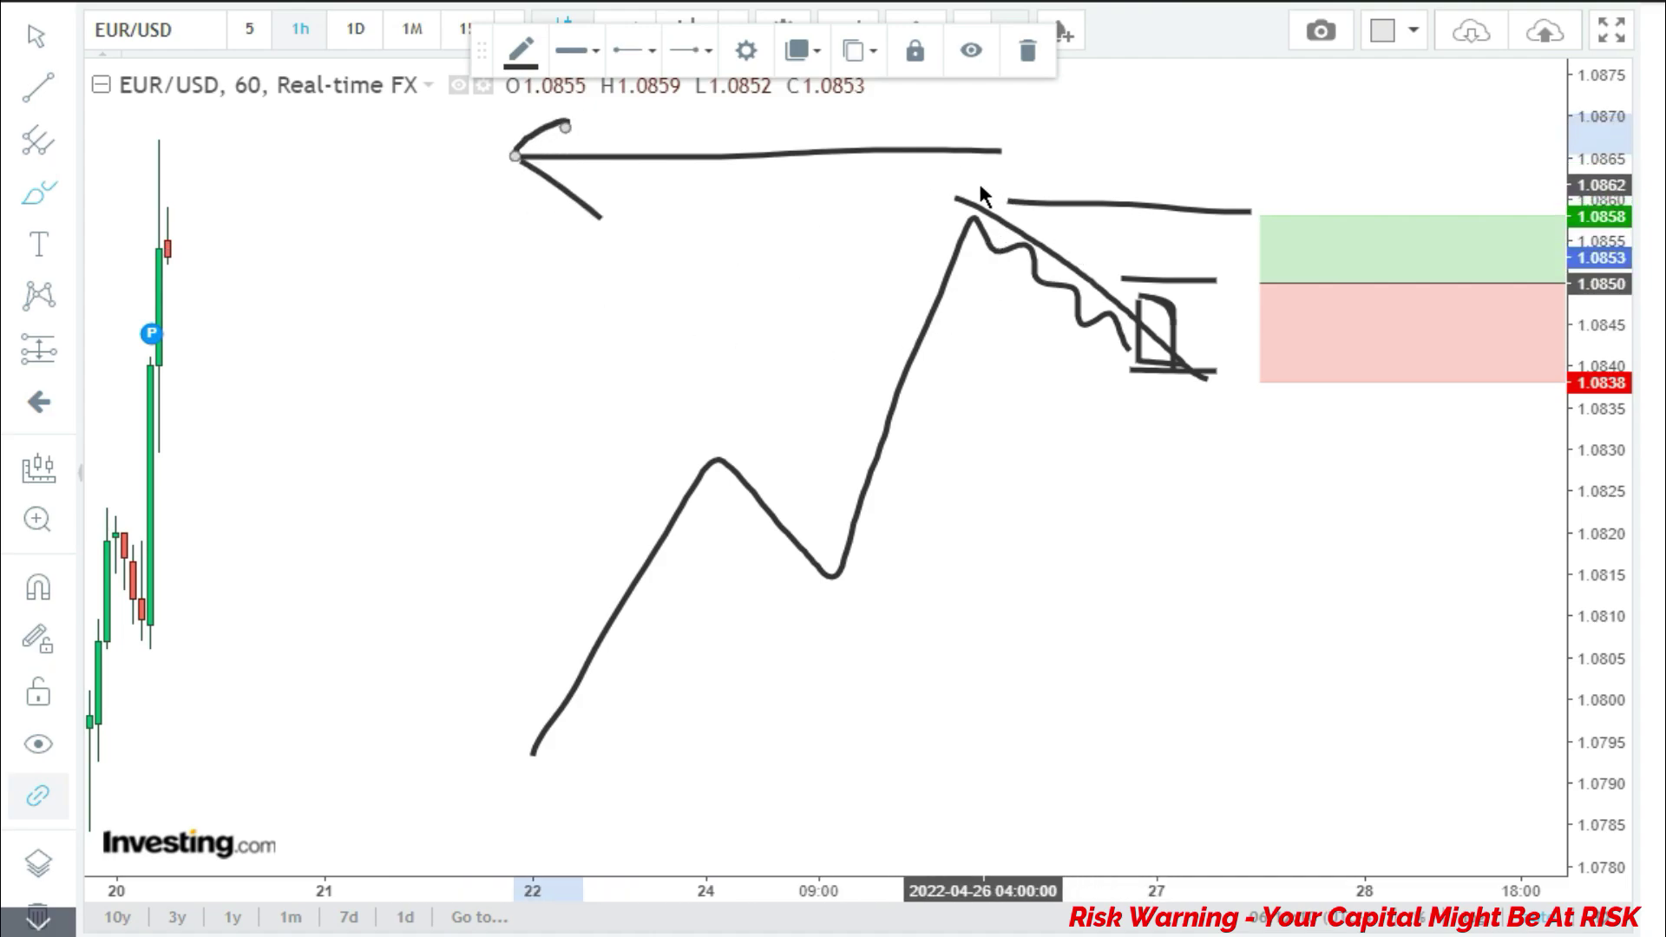
{"action": "left_click_drag", "start_coordinate": [922, 219], "coordinate": [1035, 222]}
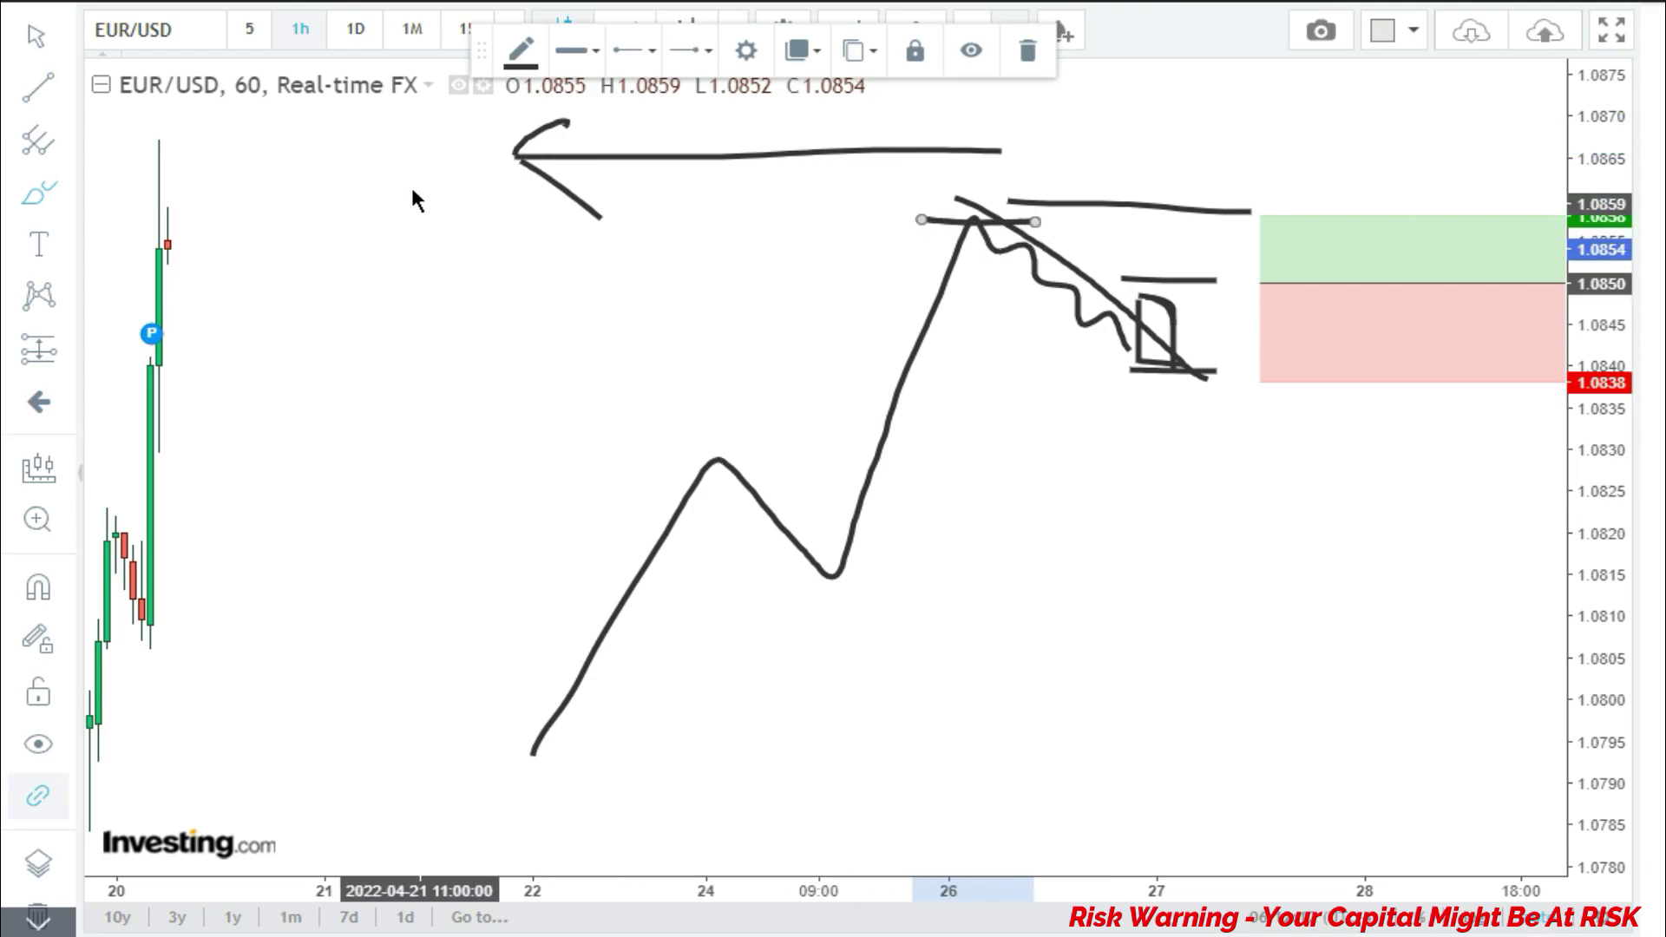
{"action": "mouse_move", "coordinate": [421, 98]}
{"action": "left_mouse_down"}
{"action": "mouse_move", "coordinate": [444, 181]}
{"action": "mouse_move", "coordinate": [475, 130]}
{"action": "mouse_move", "coordinate": [1218, 98]}
{"action": "left_mouse_up"}
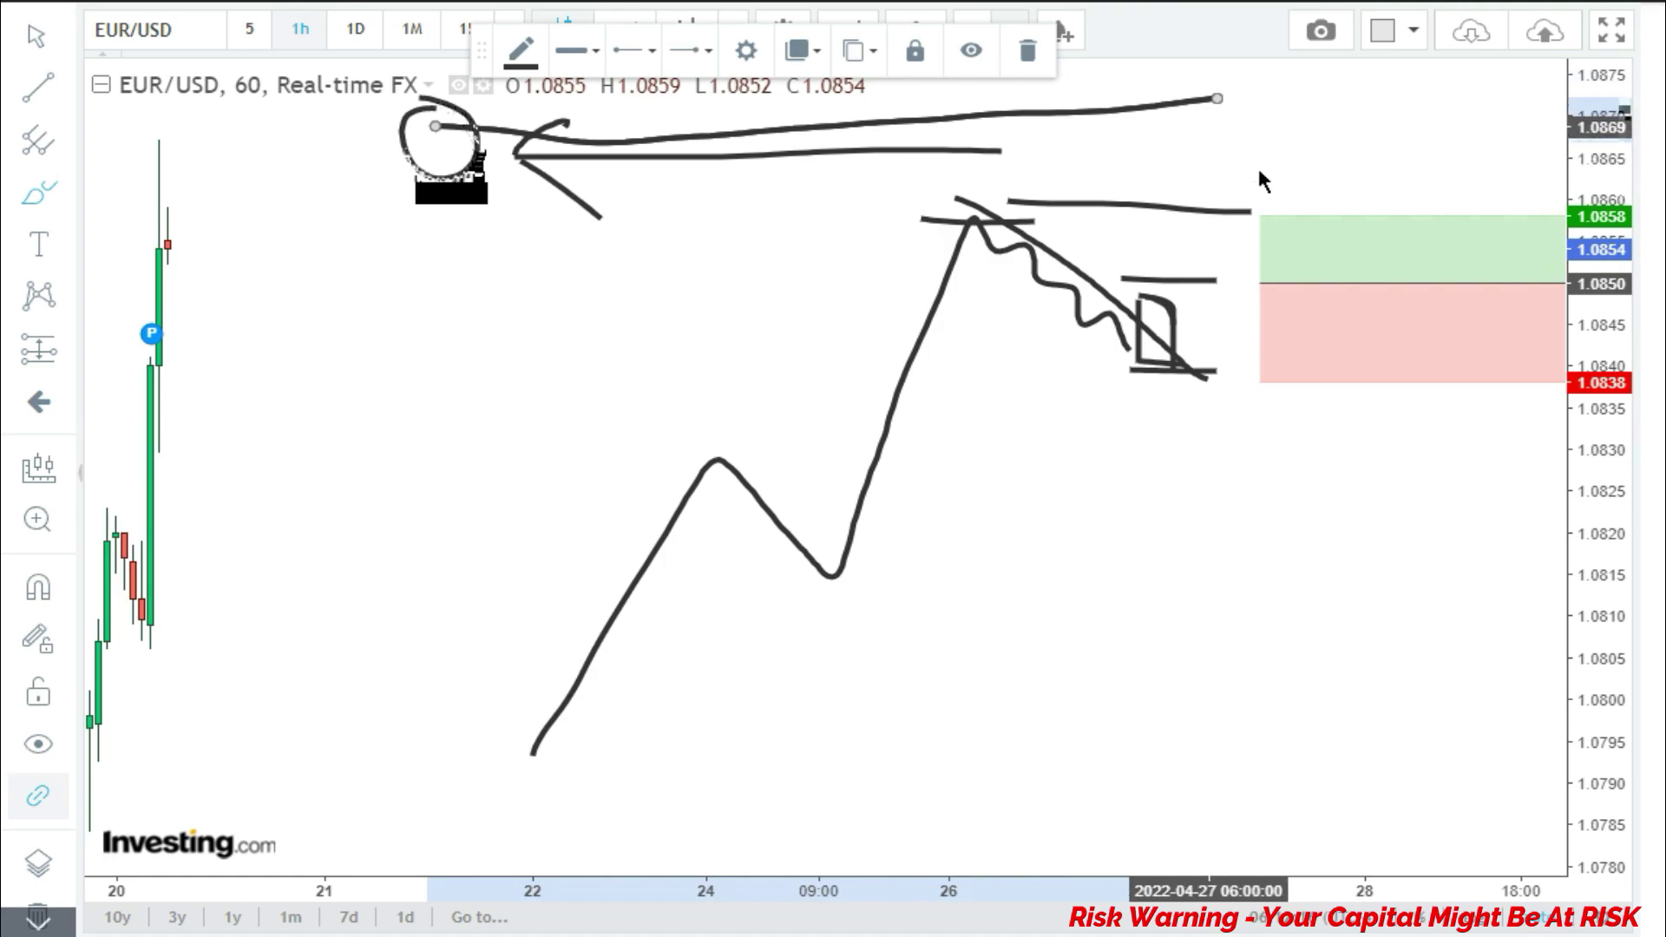
Raise the long position's target to 1.0870, level with the line from the circled area
{"action": "left_click", "coordinate": [1396, 247]}
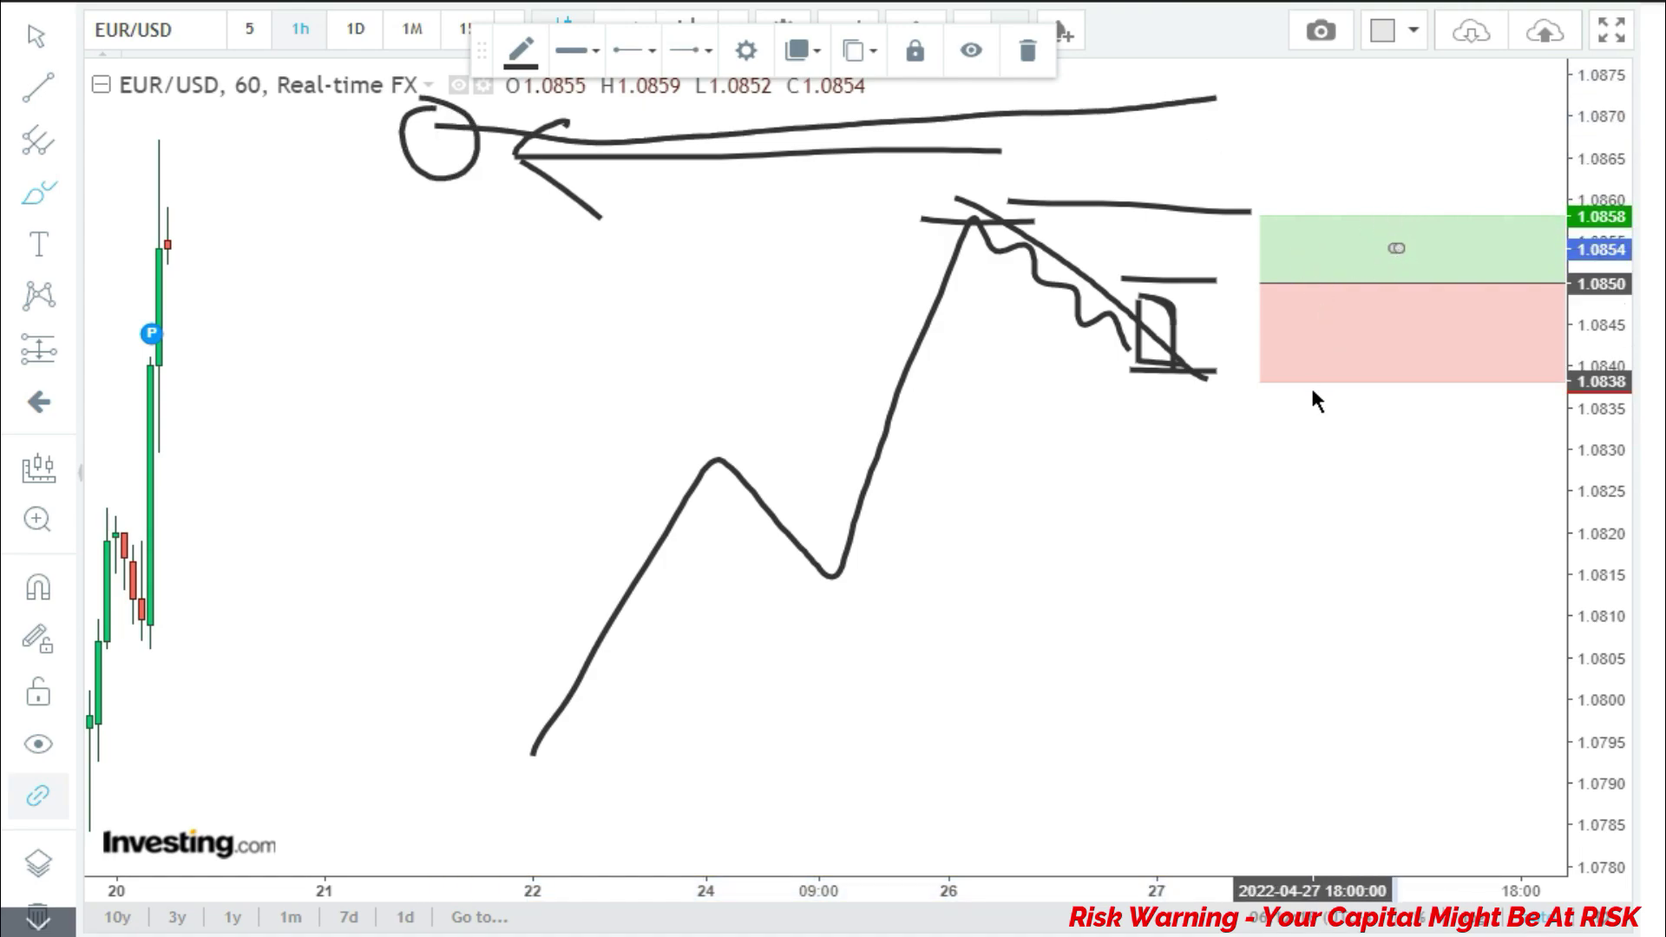
{"action": "left_click", "coordinate": [1292, 239]}
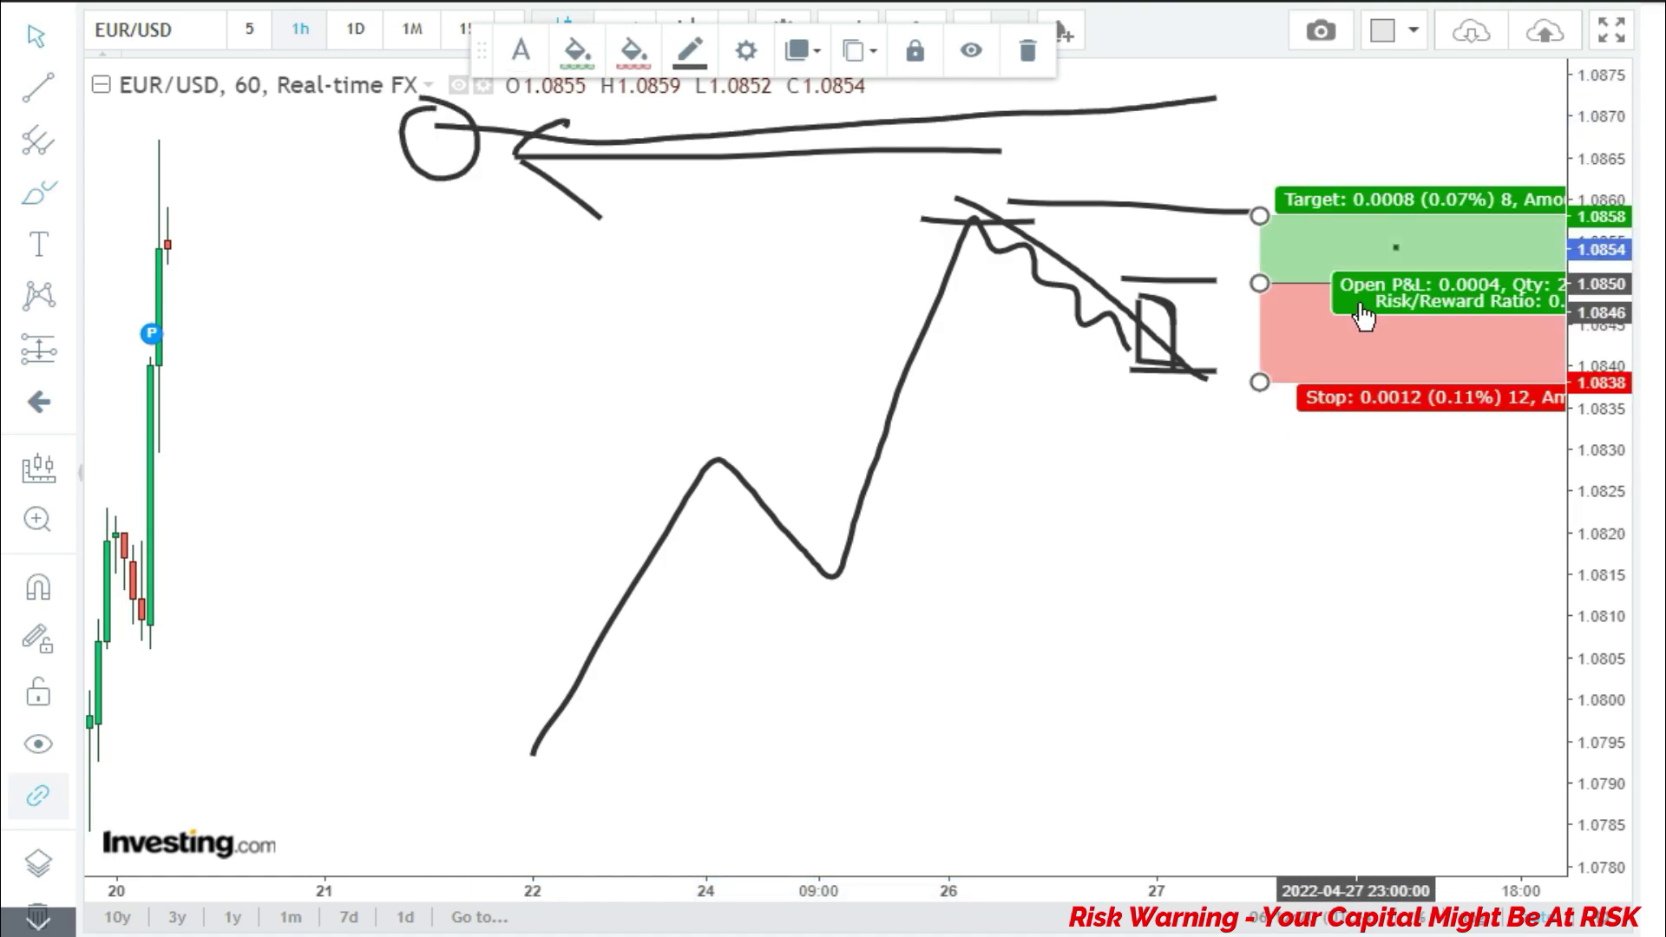
{"action": "left_click_drag", "start_coordinate": [1258, 215], "coordinate": [1245, 116]}
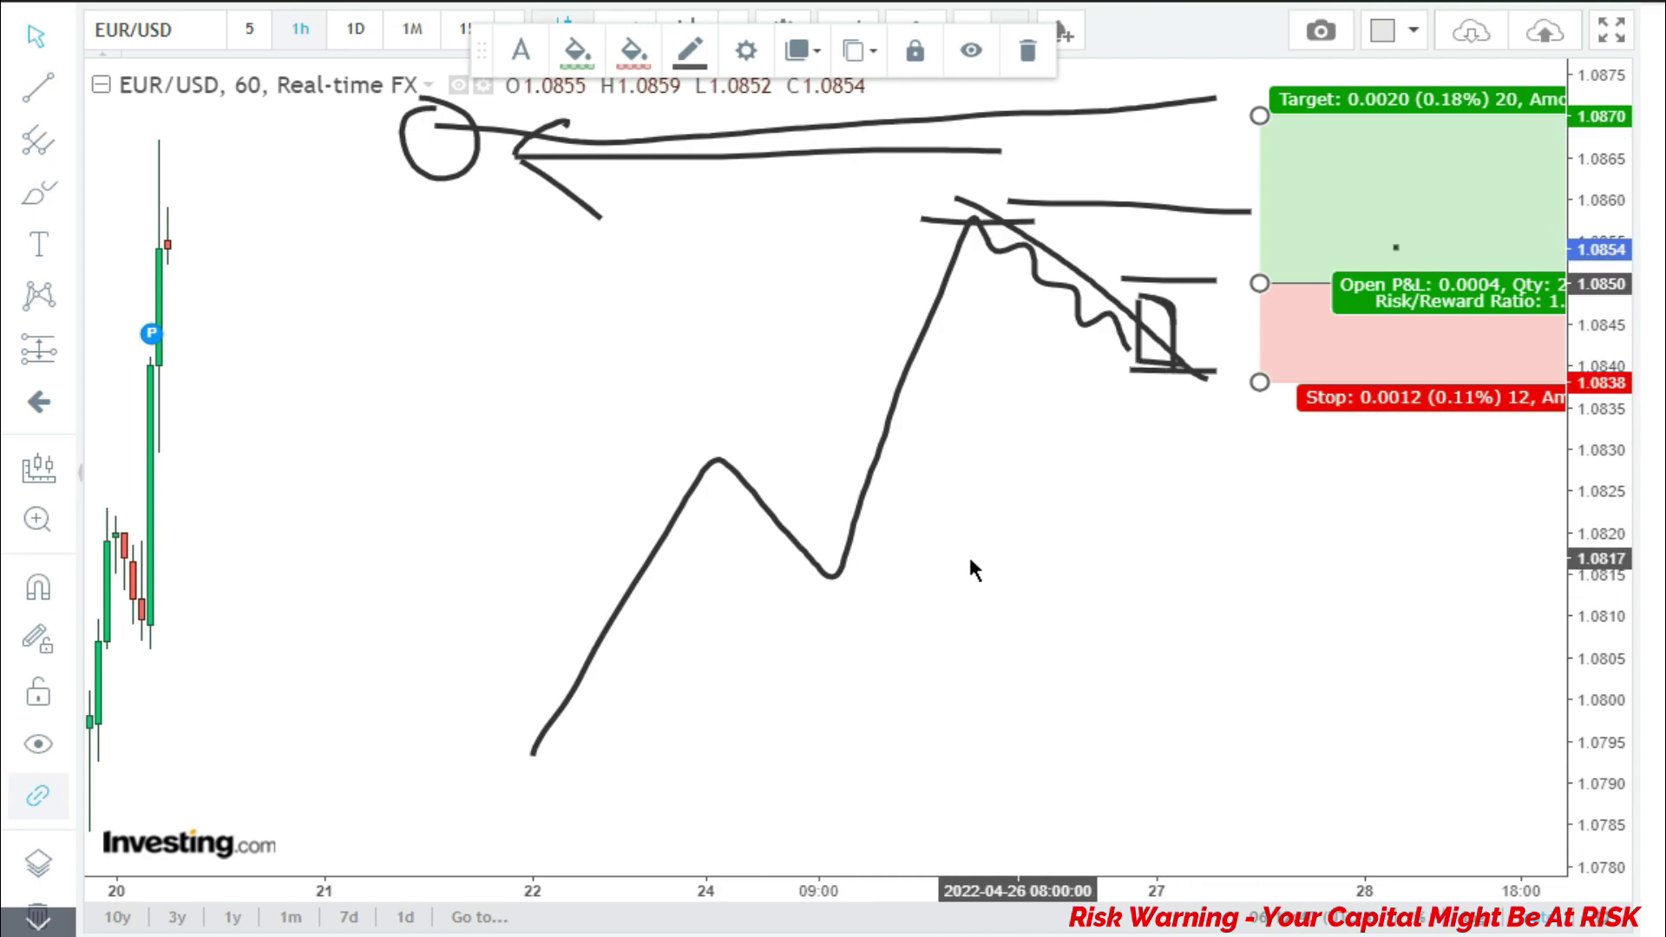
Remove all the drawings, including the long position, from the EUR/USD chart
{"action": "right_click", "coordinate": [793, 363]}
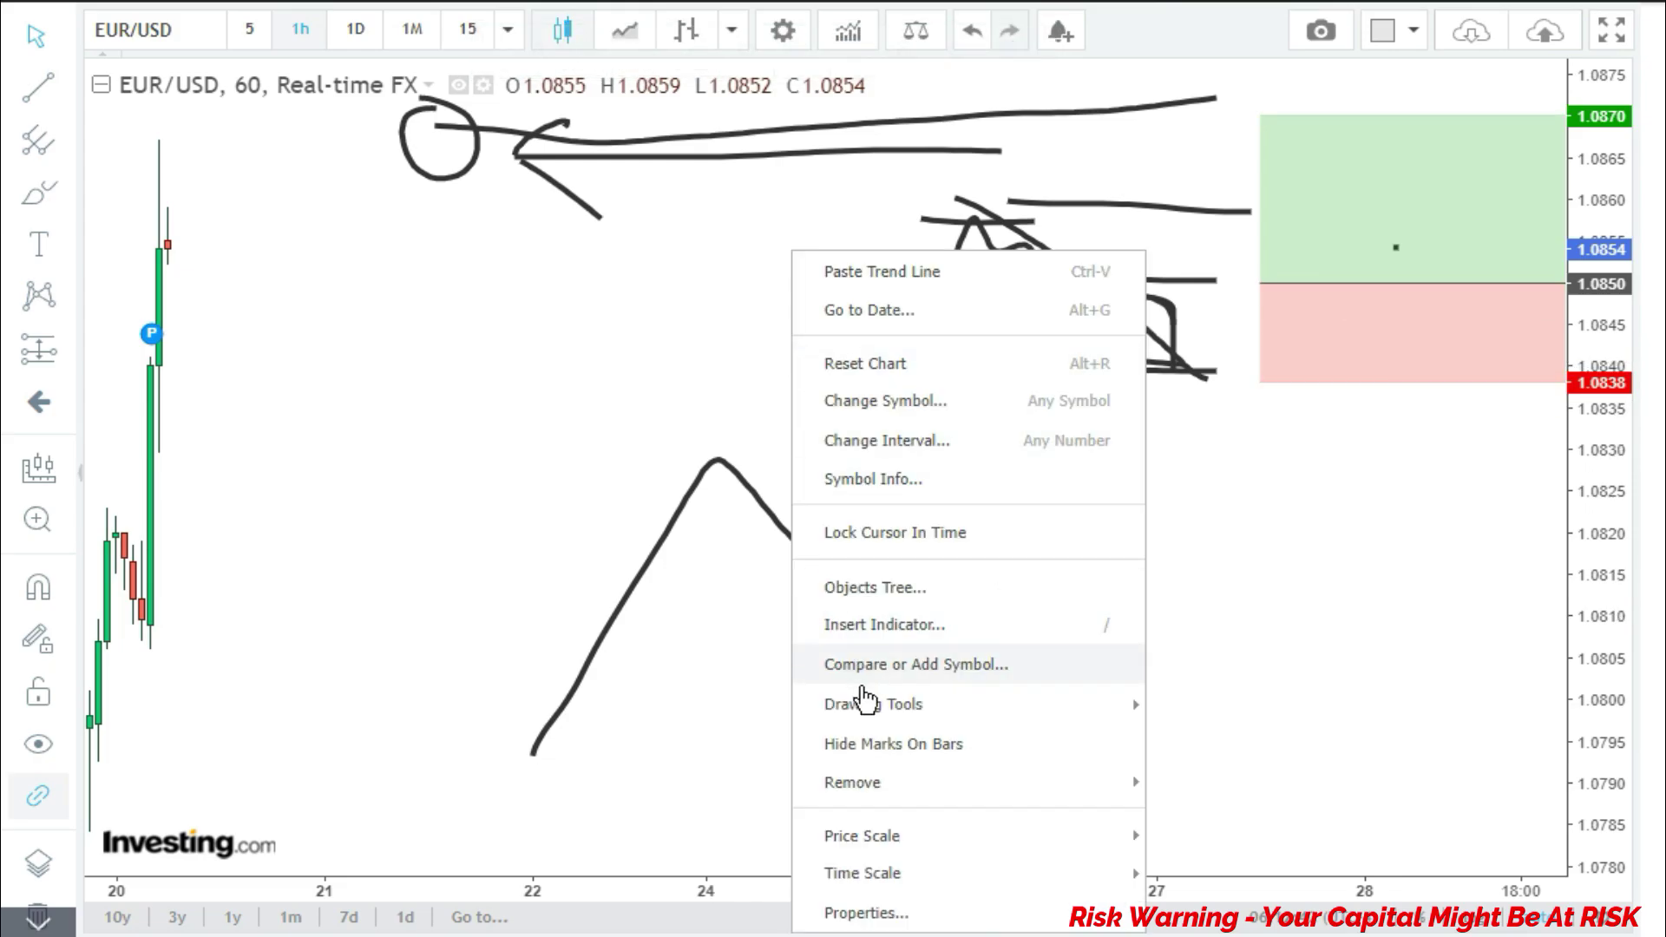
{"action": "mouse_move", "coordinate": [893, 785]}
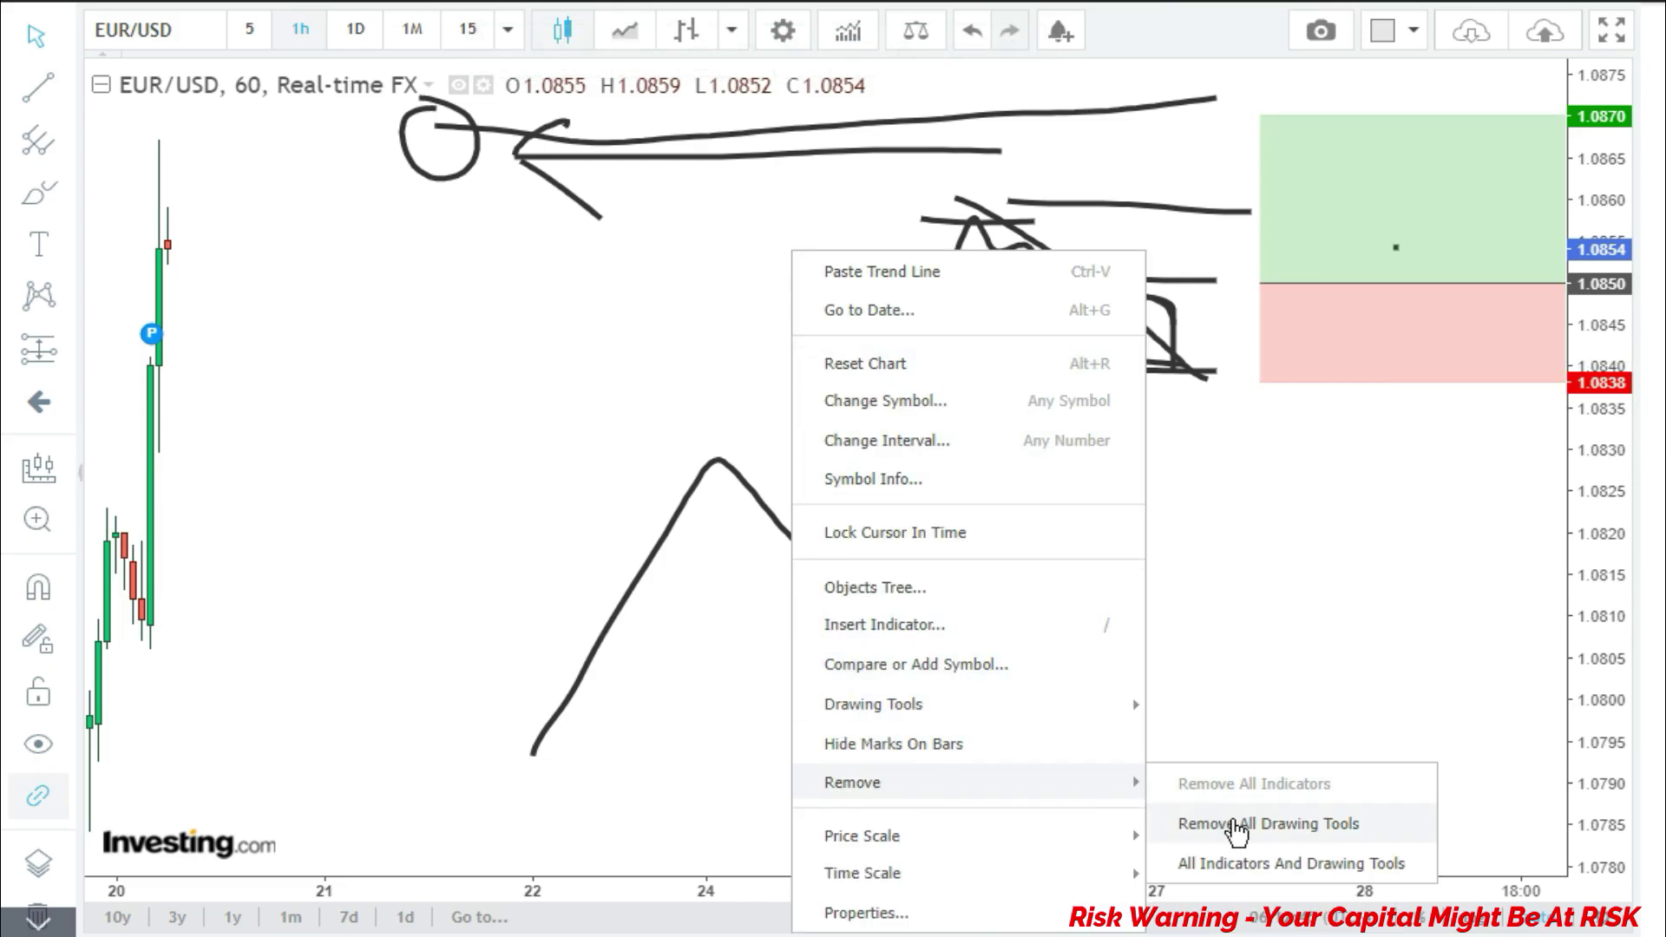
{"action": "left_click", "coordinate": [1236, 824]}
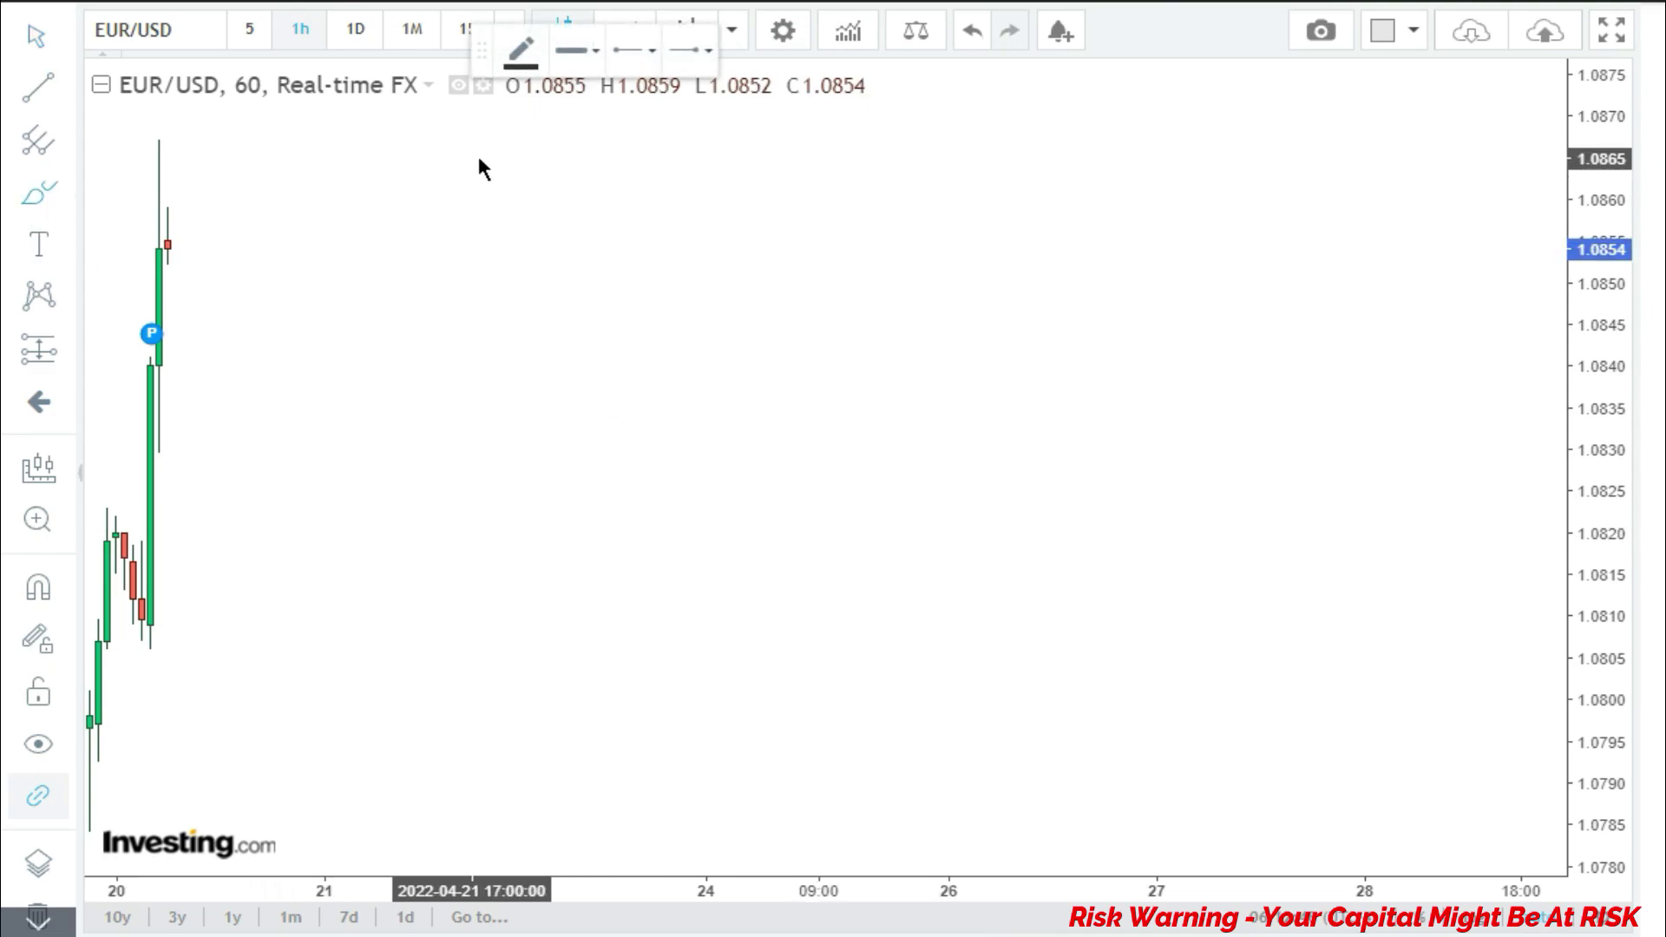
Sketch a falling zigzag with its low circled, a small wavy pullback upward, and a rising trendline beneath the pullback
{"action": "mouse_move", "coordinate": [486, 152]}
{"action": "left_mouse_down"}
{"action": "mouse_move", "coordinate": [559, 392]}
{"action": "mouse_move", "coordinate": [647, 217]}
{"action": "mouse_move", "coordinate": [705, 483]}
{"action": "mouse_move", "coordinate": [707, 455]}
{"action": "mouse_move", "coordinate": [700, 509]}
{"action": "mouse_move", "coordinate": [732, 503]}
{"action": "left_mouse_up"}
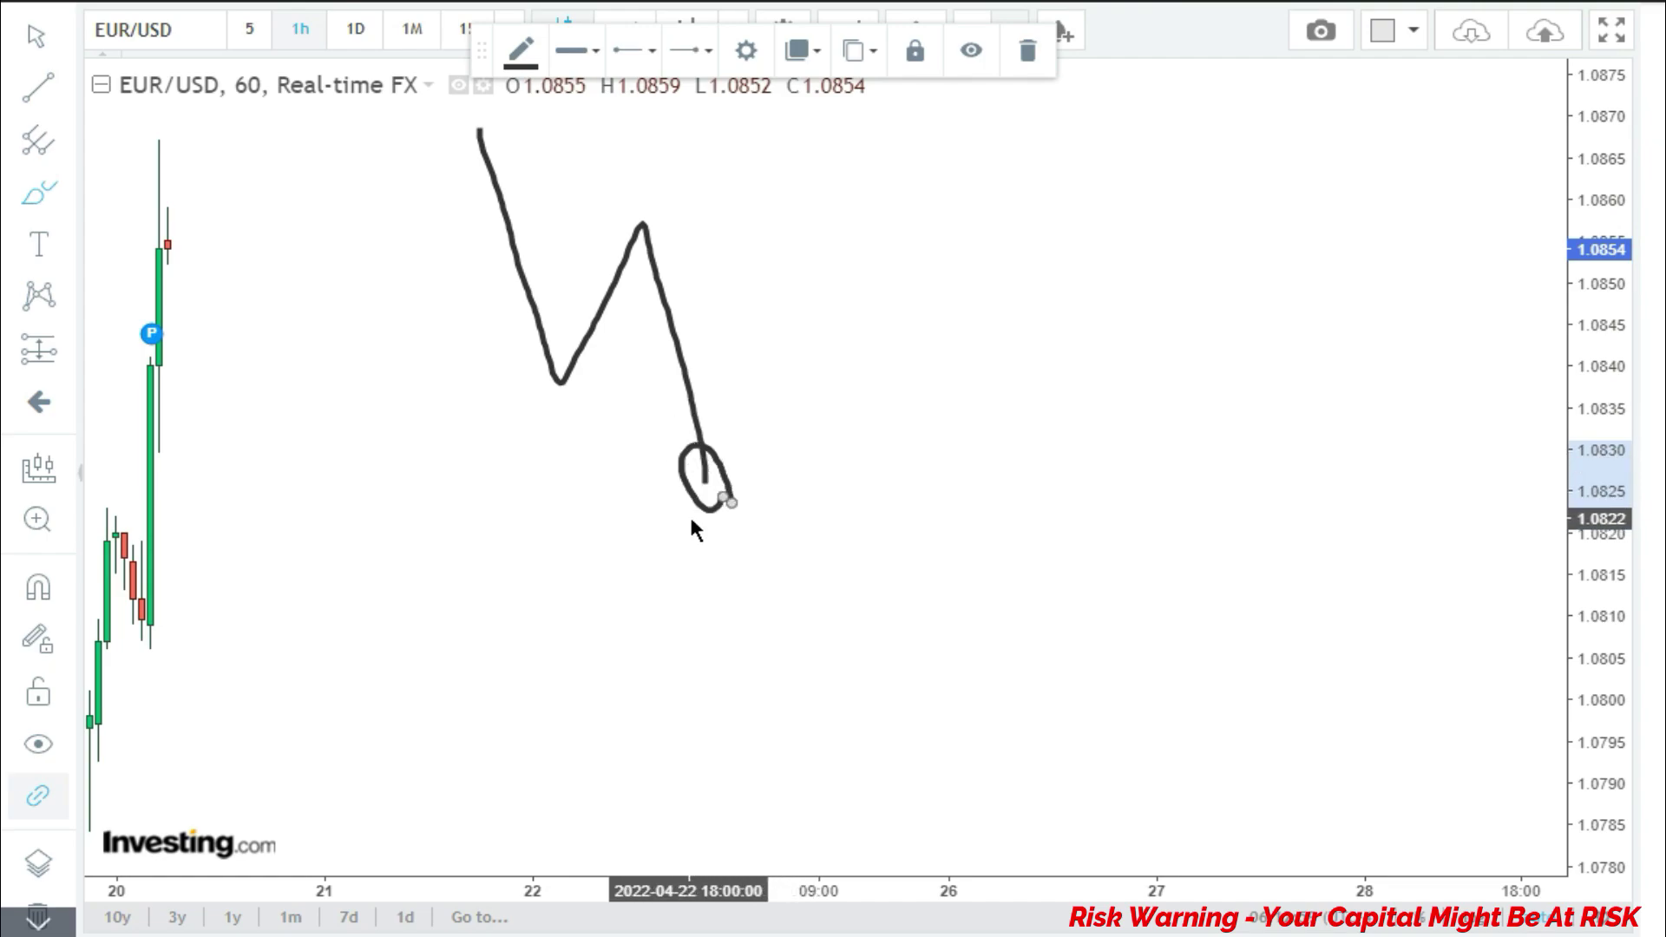
{"action": "mouse_move", "coordinate": [708, 480]}
{"action": "left_mouse_down"}
{"action": "mouse_move", "coordinate": [743, 443]}
{"action": "mouse_move", "coordinate": [774, 461]}
{"action": "mouse_move", "coordinate": [787, 399]}
{"action": "mouse_move", "coordinate": [907, 334]}
{"action": "left_mouse_up"}
{"action": "mouse_move", "coordinate": [691, 491]}
{"action": "left_mouse_down"}
{"action": "mouse_move", "coordinate": [878, 396]}
{"action": "mouse_move", "coordinate": [965, 321]}
{"action": "mouse_move", "coordinate": [917, 377]}
{"action": "mouse_move", "coordinate": [922, 419]}
{"action": "left_mouse_up"}
Complete a box-shaped candle crossing the rising trendline and draw horizontal levels above the candle and at the circled low
{"action": "mouse_move", "coordinate": [904, 315]}
{"action": "left_mouse_down"}
{"action": "mouse_move", "coordinate": [966, 323]}
{"action": "mouse_move", "coordinate": [983, 425]}
{"action": "left_mouse_up"}
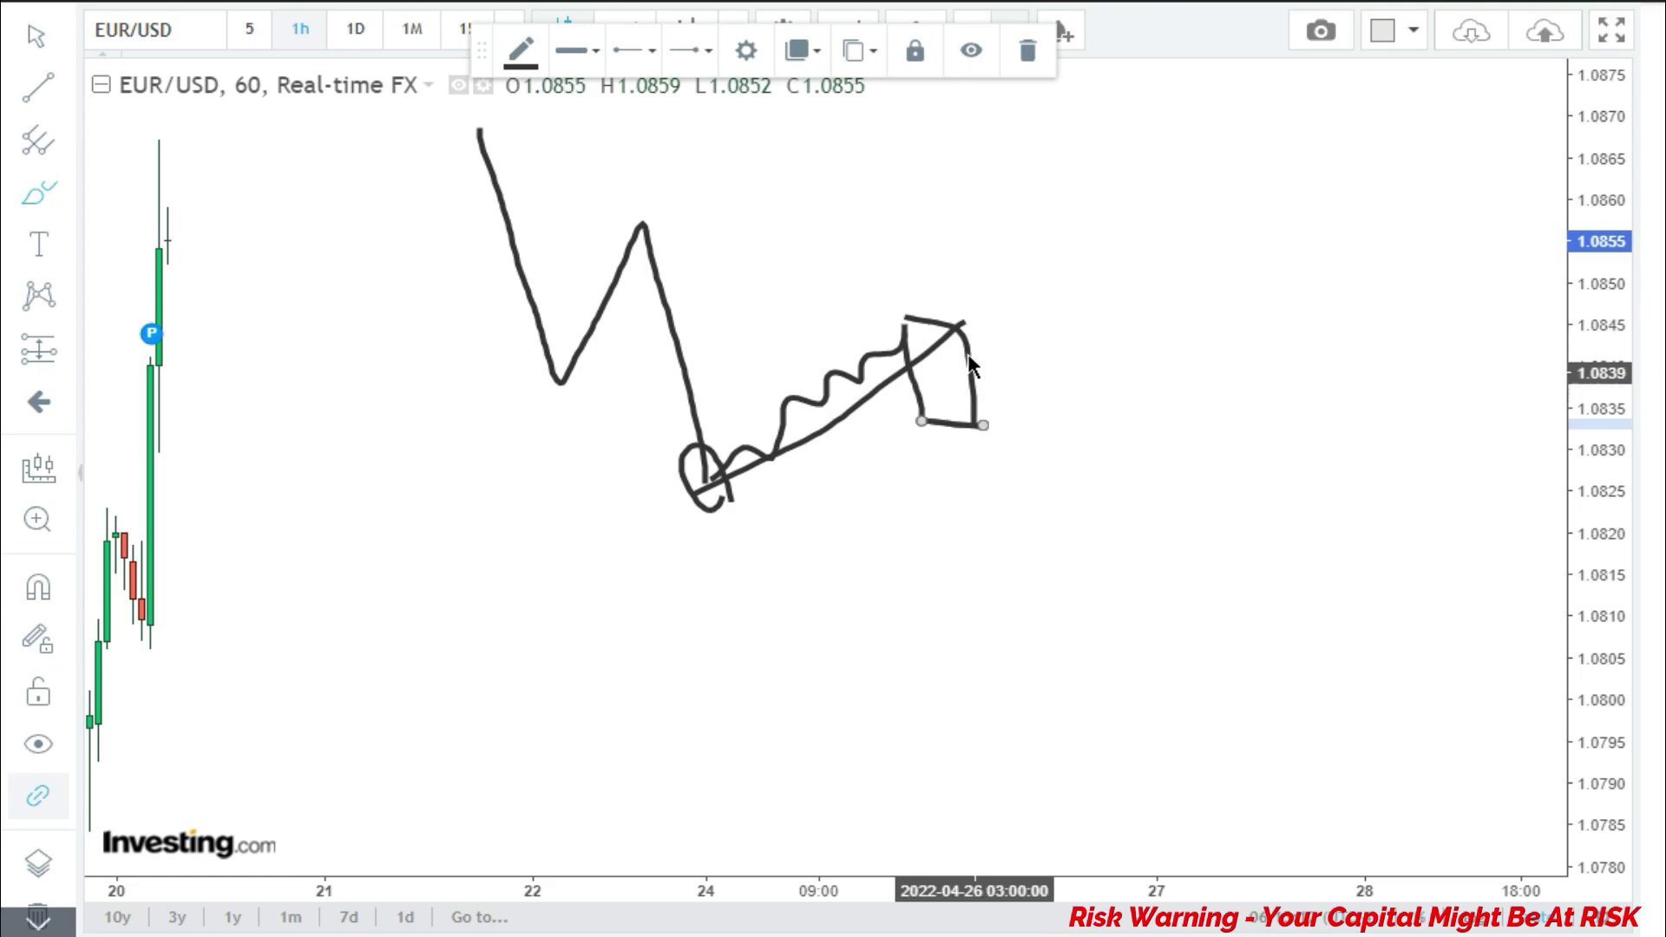
{"action": "left_click_drag", "start_coordinate": [885, 295], "coordinate": [1028, 292]}
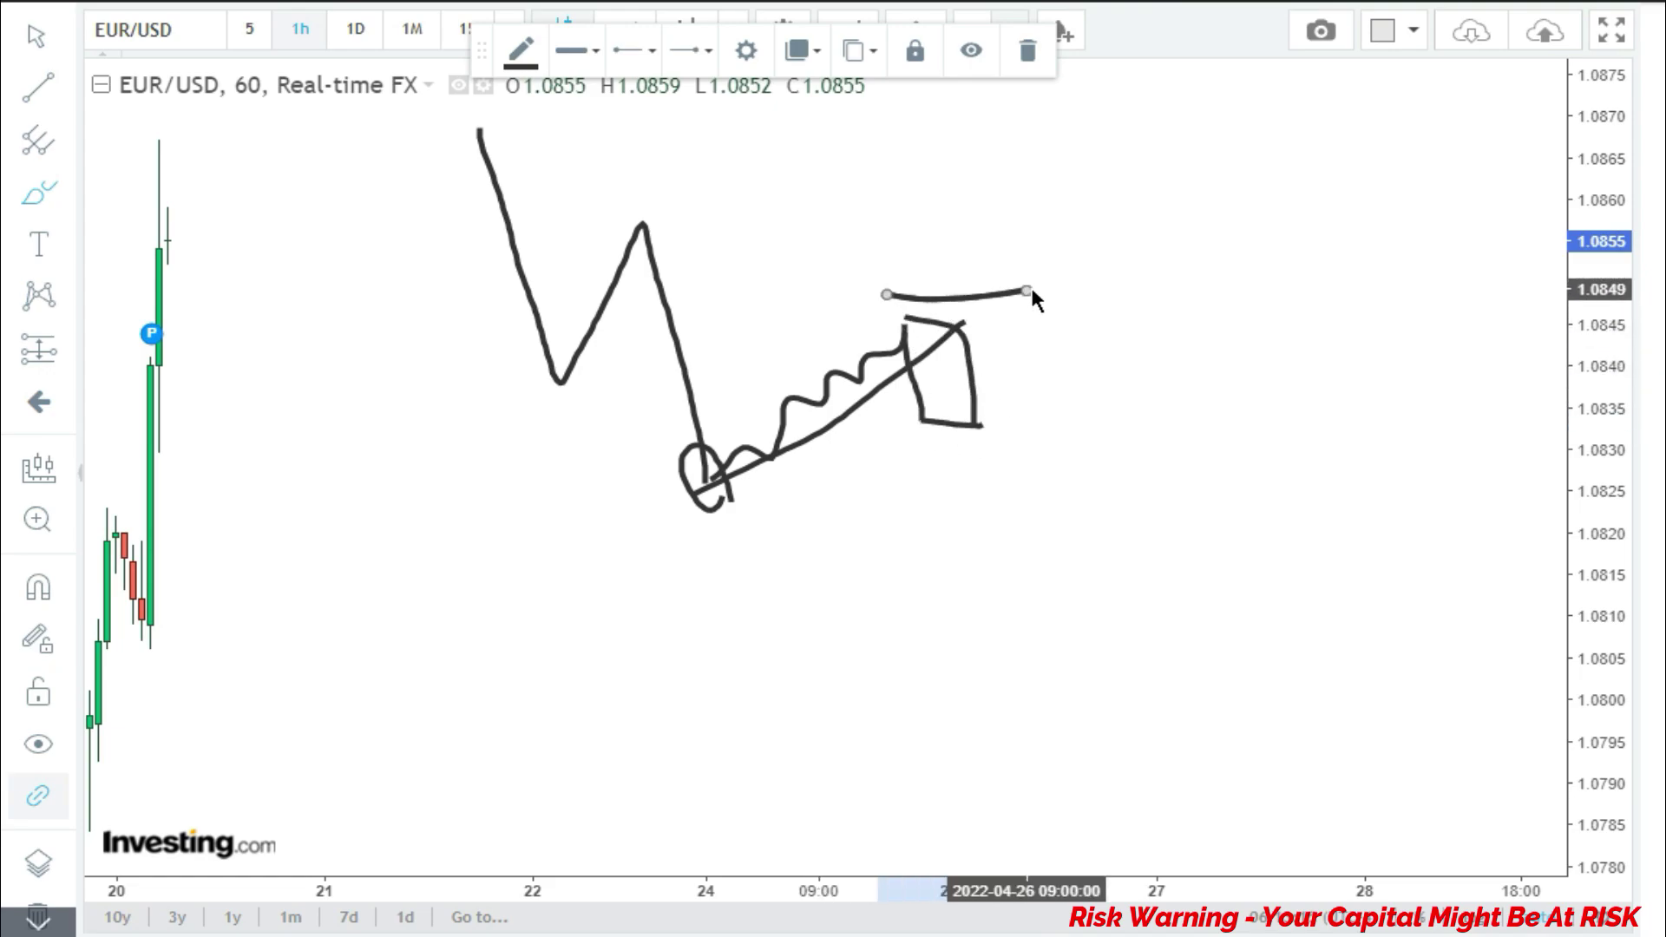
{"action": "left_click_drag", "start_coordinate": [669, 485], "coordinate": [1182, 487]}
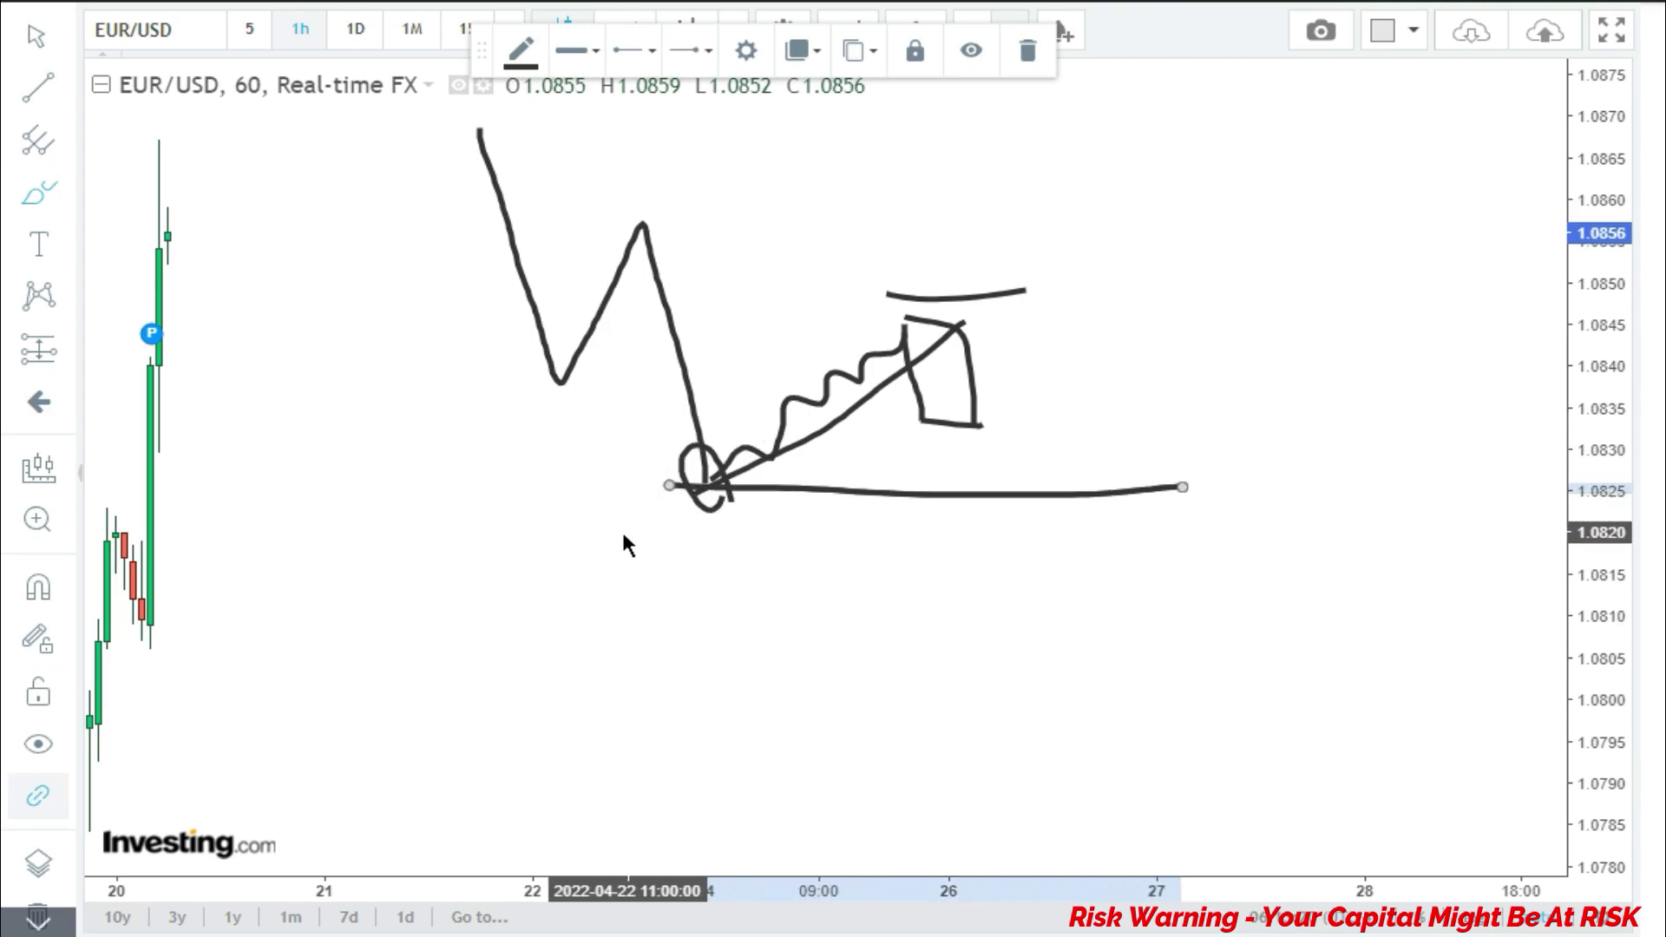
Sketch a left-pointing arrow to a circled area with a lower target line, a down arrow to that line, and a level at the candle's base
{"action": "mouse_move", "coordinate": [877, 572]}
{"action": "left_mouse_down"}
{"action": "mouse_move", "coordinate": [357, 572]}
{"action": "mouse_move", "coordinate": [437, 593]}
{"action": "left_mouse_up"}
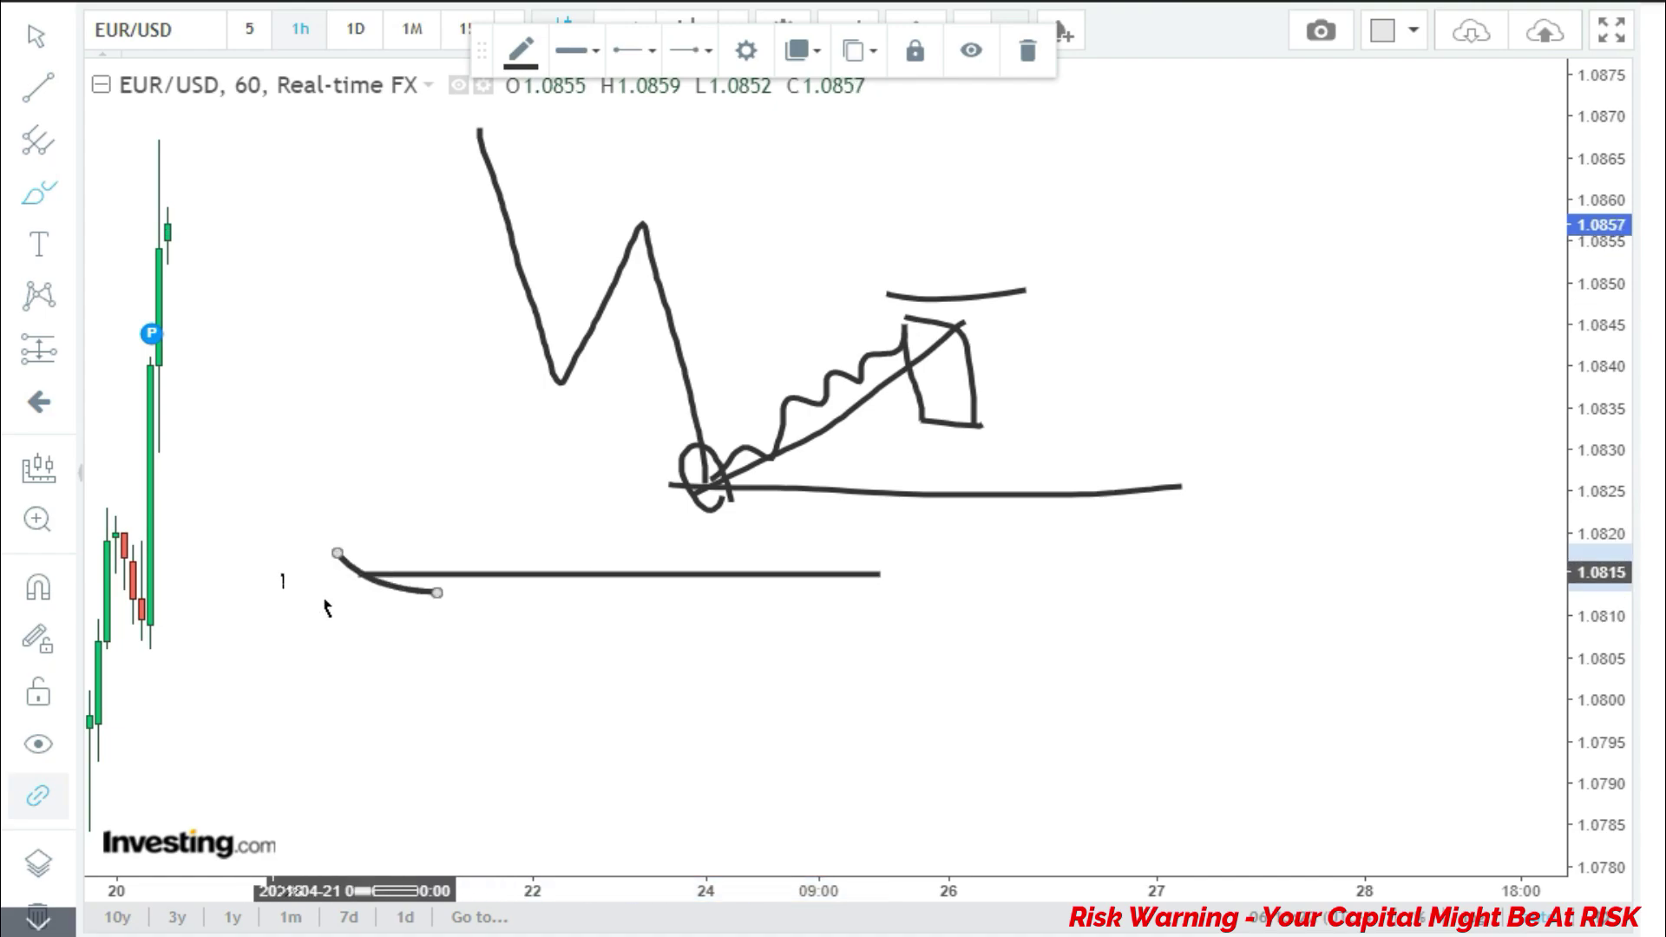
{"action": "mouse_move", "coordinate": [240, 547]}
{"action": "left_mouse_down"}
{"action": "mouse_move", "coordinate": [252, 682]}
{"action": "mouse_move", "coordinate": [283, 515]}
{"action": "mouse_move", "coordinate": [194, 615]}
{"action": "mouse_move", "coordinate": [1164, 603]}
{"action": "left_mouse_up"}
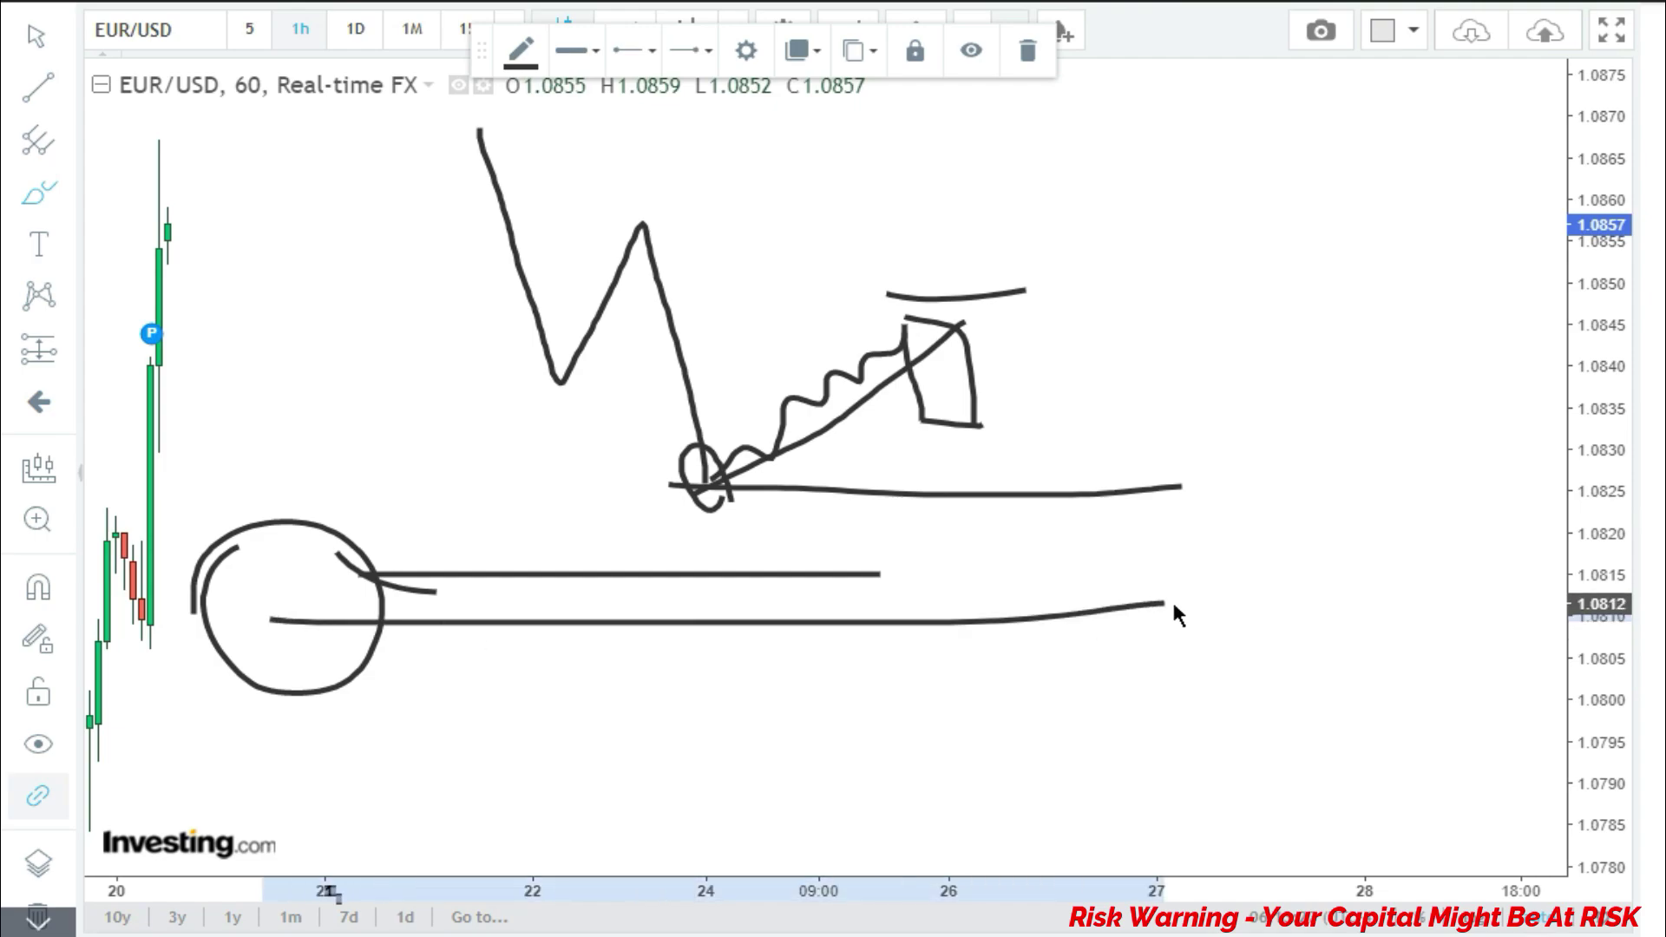
{"action": "mouse_move", "coordinate": [974, 494]}
{"action": "left_mouse_down"}
{"action": "mouse_move", "coordinate": [989, 612]}
{"action": "mouse_move", "coordinate": [964, 590]}
{"action": "mouse_move", "coordinate": [1002, 592]}
{"action": "mouse_move", "coordinate": [1014, 564]}
{"action": "left_mouse_up"}
{"action": "left_click_drag", "start_coordinate": [922, 431], "coordinate": [1104, 423]}
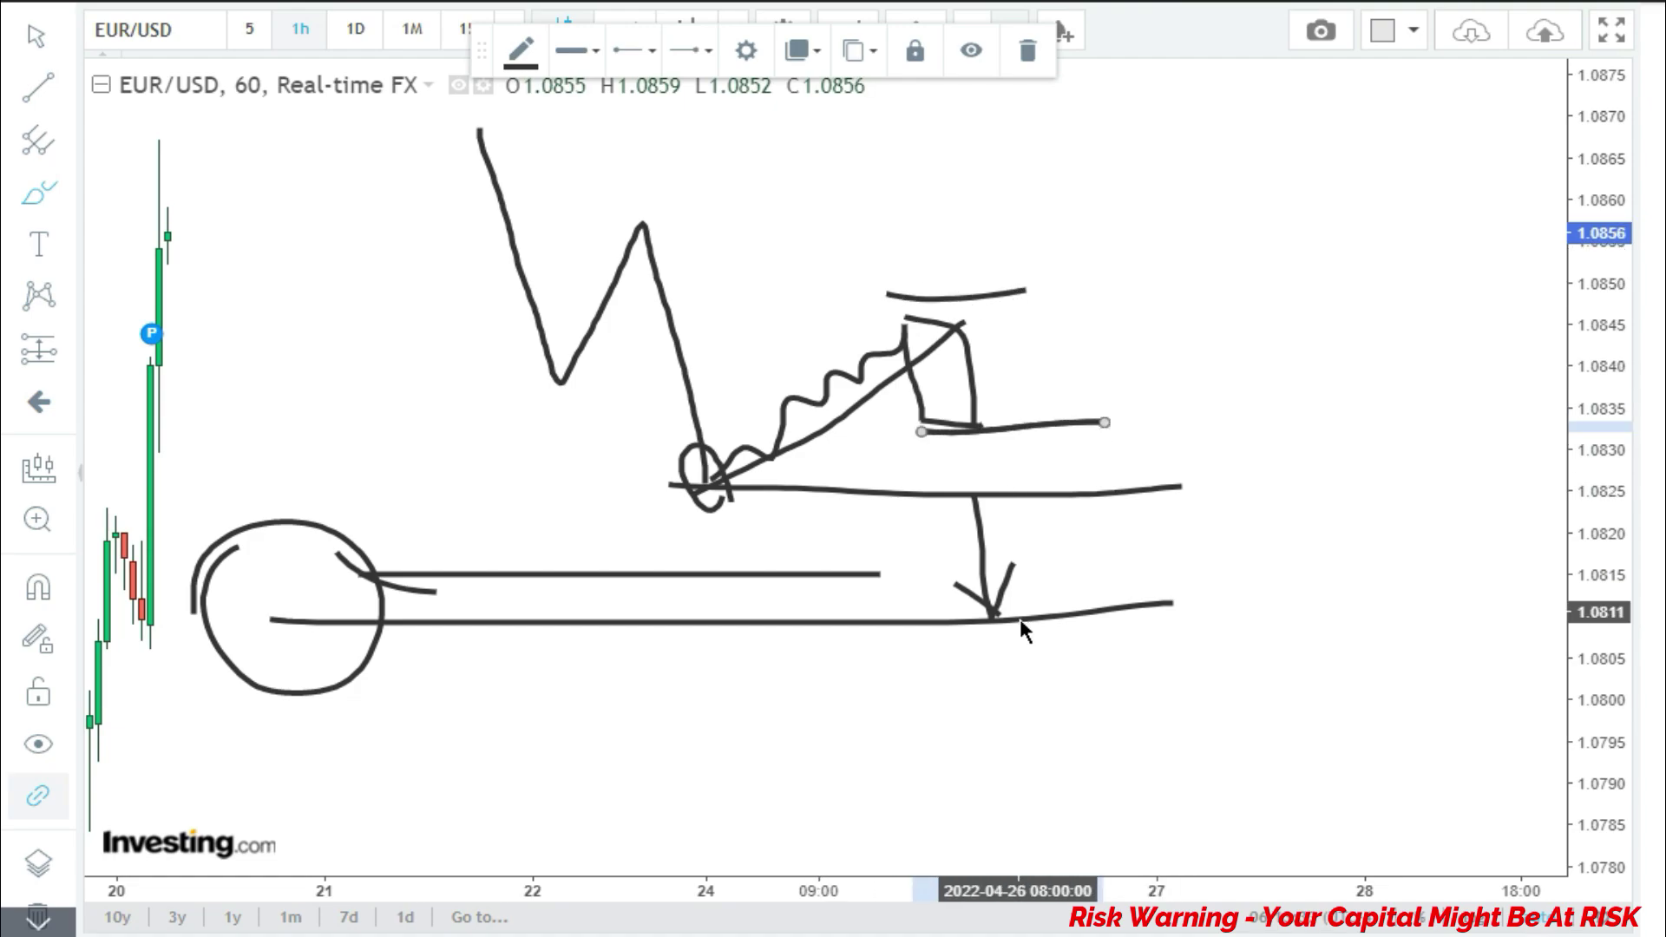
Clear the downtrend sketches by removing all drawing tools from the chart
{"action": "right_click", "coordinate": [723, 415]}
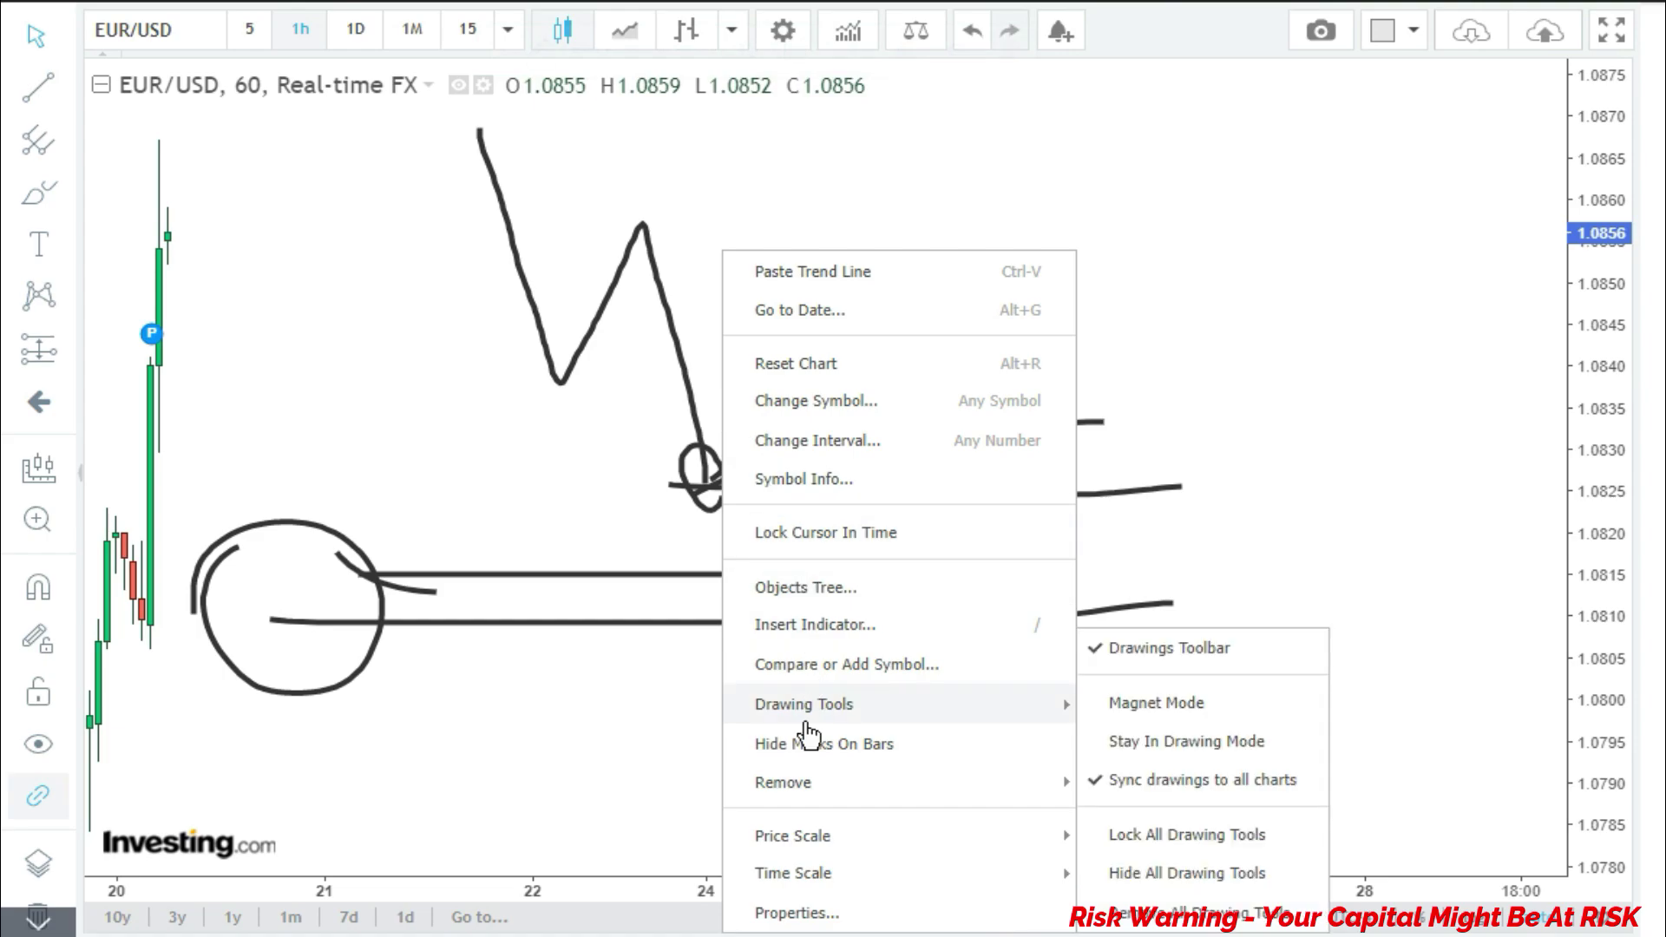
{"action": "mouse_move", "coordinate": [807, 785]}
{"action": "left_click", "coordinate": [1154, 825]}
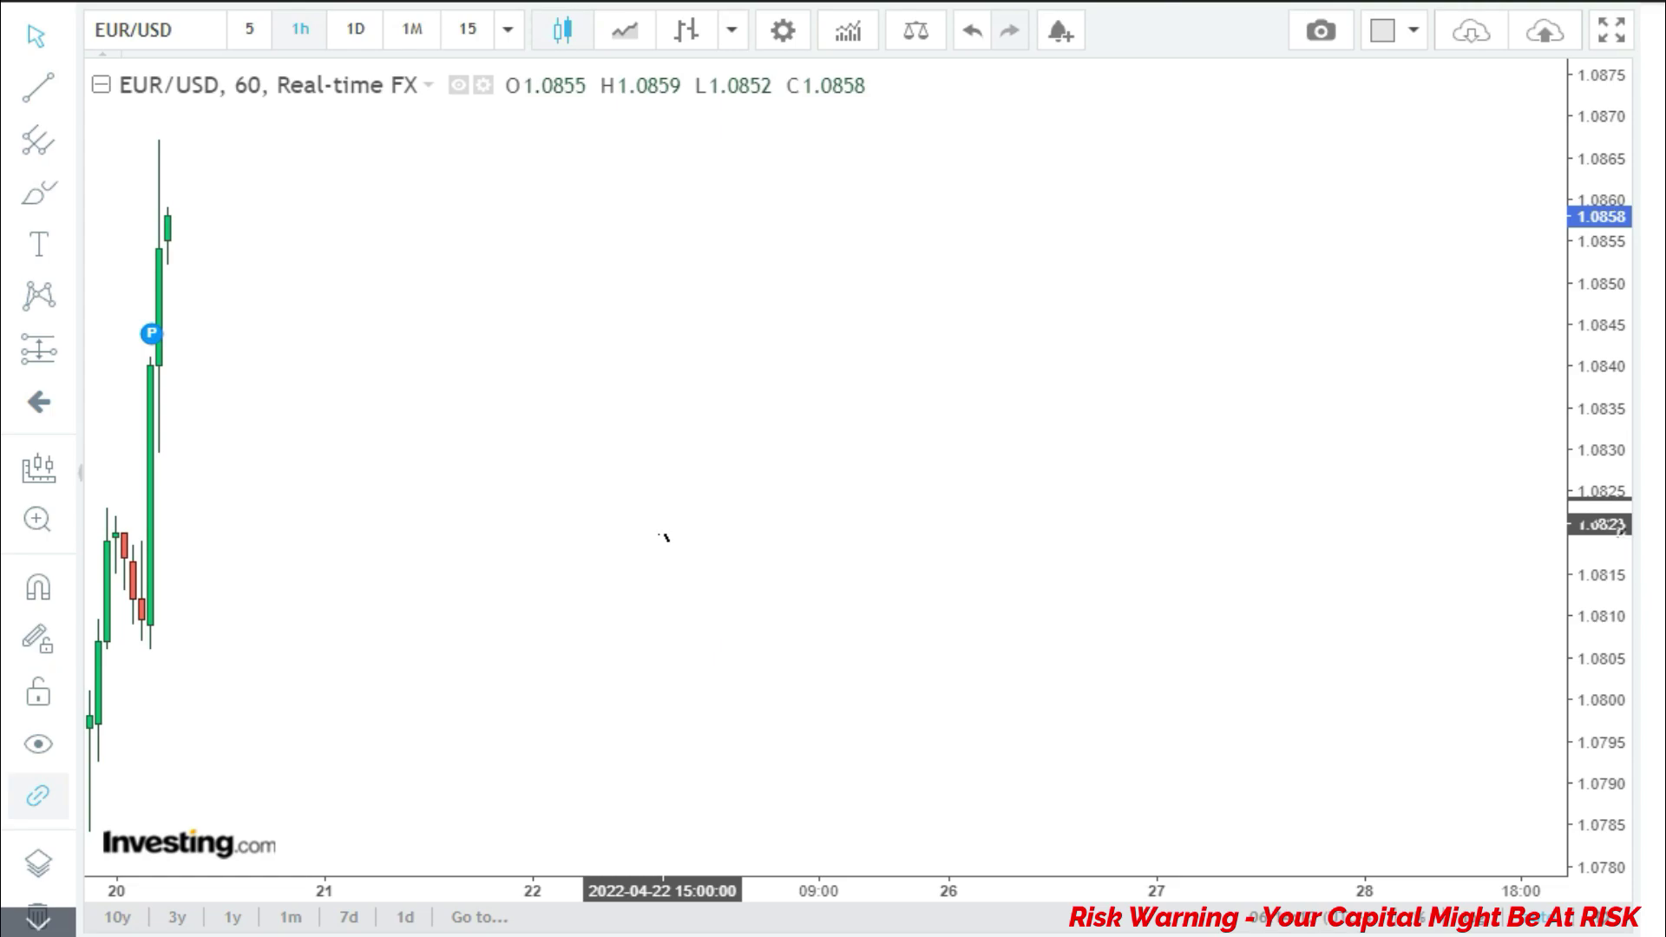
Examine the EUR/USD hourly price history back to January 2022 and focus on the decline in the second half of that month
{"action": "left_click_drag", "start_coordinate": [293, 639], "coordinate": [617, 608]}
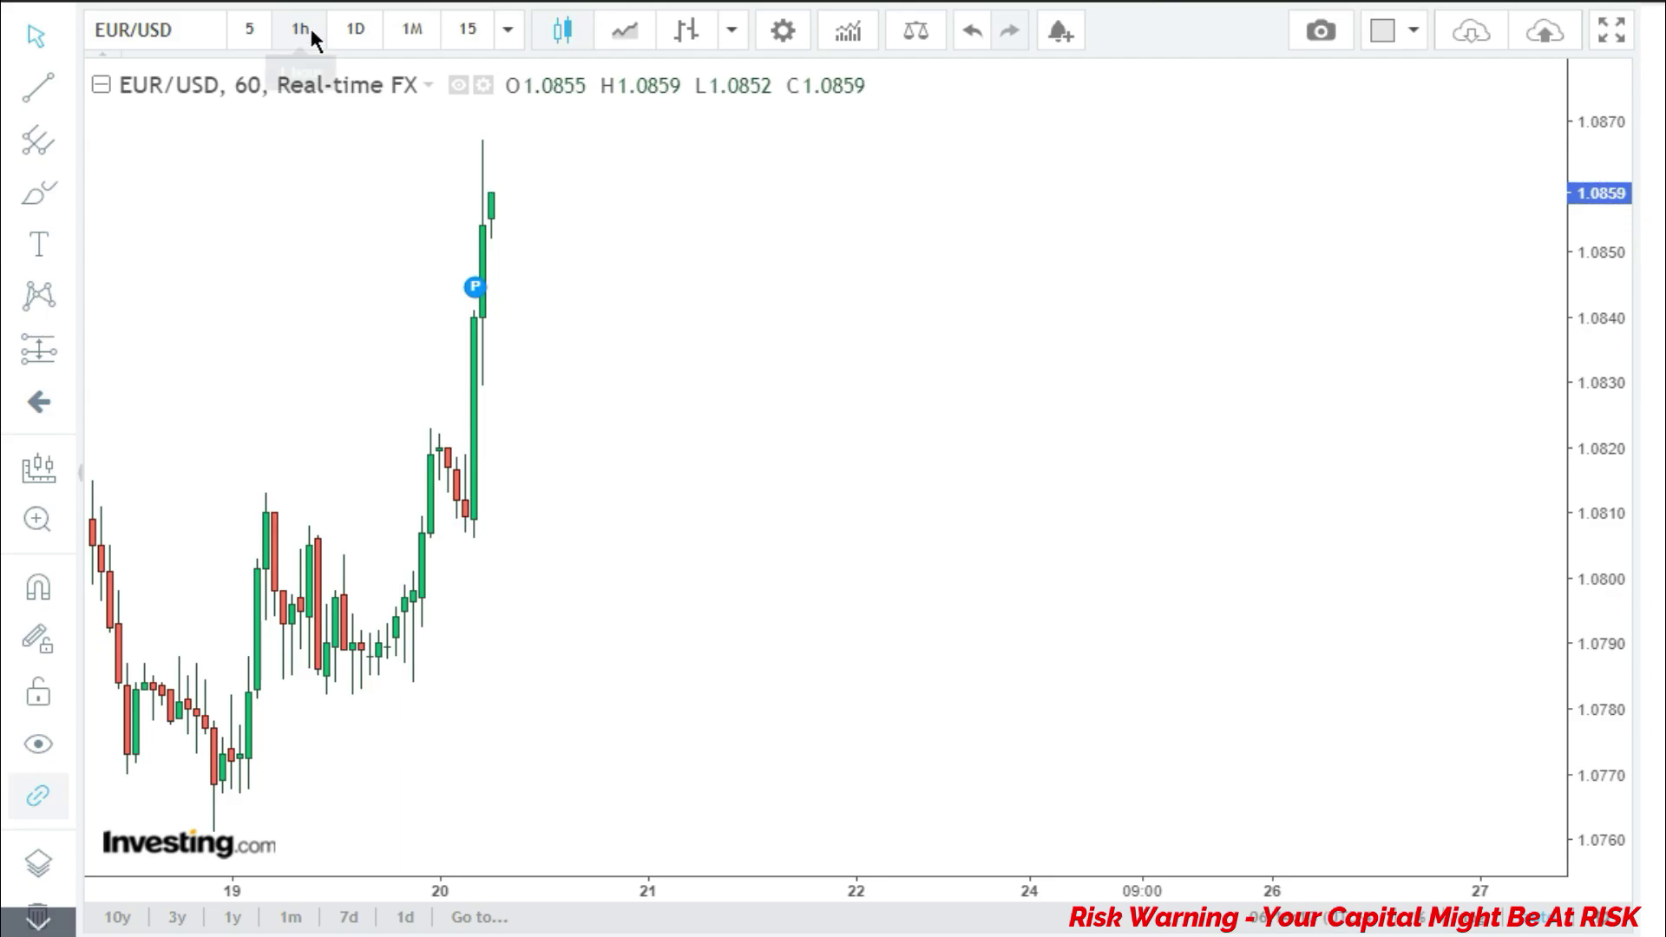
{"action": "left_click_drag", "start_coordinate": [408, 483], "coordinate": [1070, 465]}
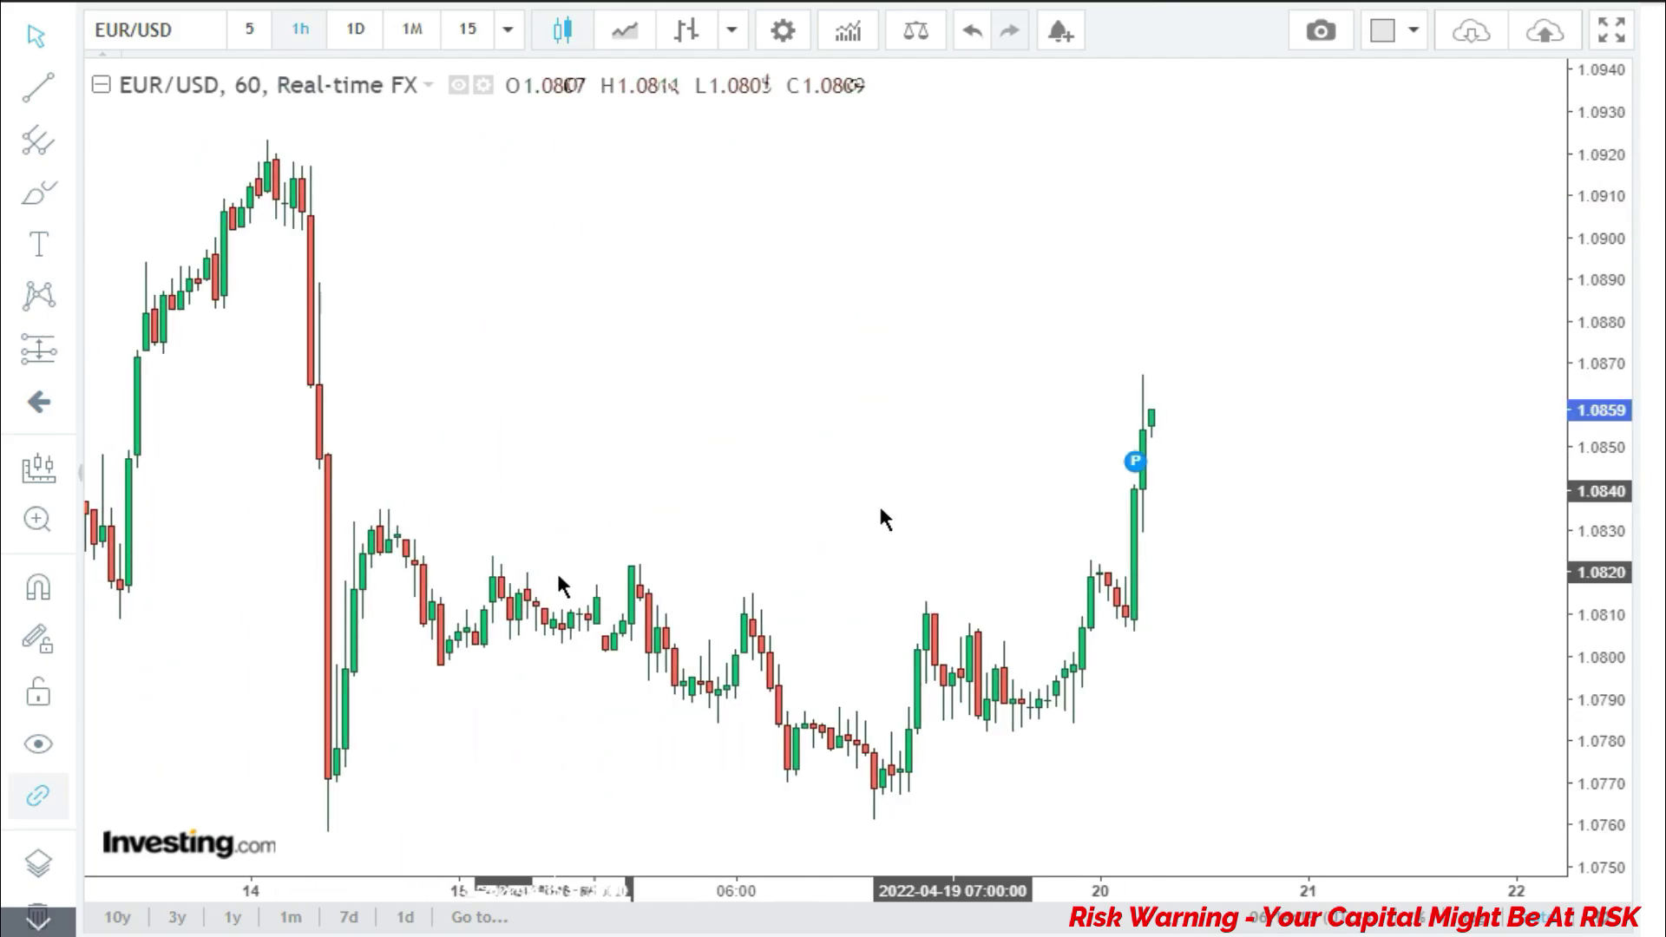
{"action": "left_click_drag", "start_coordinate": [297, 568], "coordinate": [1079, 546]}
{"action": "left_click_drag", "start_coordinate": [191, 620], "coordinate": [981, 579]}
{"action": "scroll", "coordinate": [980, 580], "scroll_direction": "down", "scroll_amount": 10}
{"action": "left_click_drag", "start_coordinate": [337, 632], "coordinate": [1205, 630]}
{"action": "left_click_drag", "start_coordinate": [262, 583], "coordinate": [1247, 562]}
{"action": "left_click_drag", "start_coordinate": [341, 528], "coordinate": [1226, 486]}
{"action": "left_click_drag", "start_coordinate": [788, 516], "coordinate": [893, 513]}
{"action": "left_click_drag", "start_coordinate": [335, 576], "coordinate": [952, 564]}
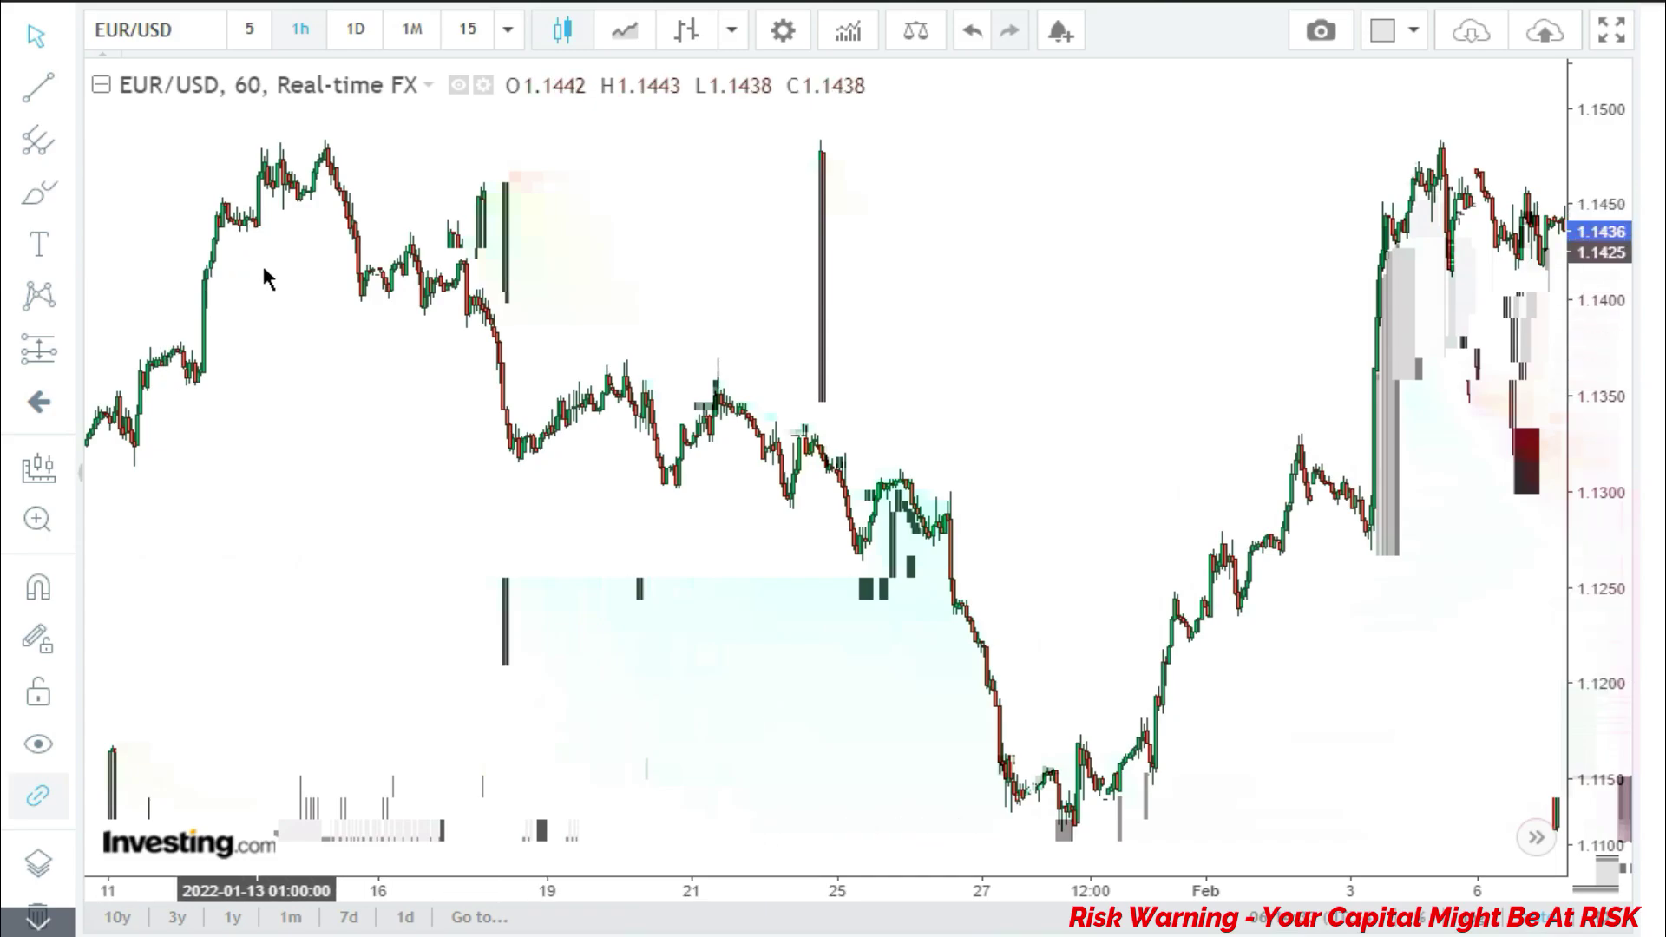
{"action": "left_click_drag", "start_coordinate": [268, 271], "coordinate": [378, 323]}
{"action": "scroll", "coordinate": [376, 316], "scroll_direction": "up", "scroll_amount": 1}
{"action": "left_click_drag", "start_coordinate": [209, 282], "coordinate": [354, 314]}
{"action": "scroll", "coordinate": [347, 317], "scroll_direction": "up", "scroll_amount": 4}
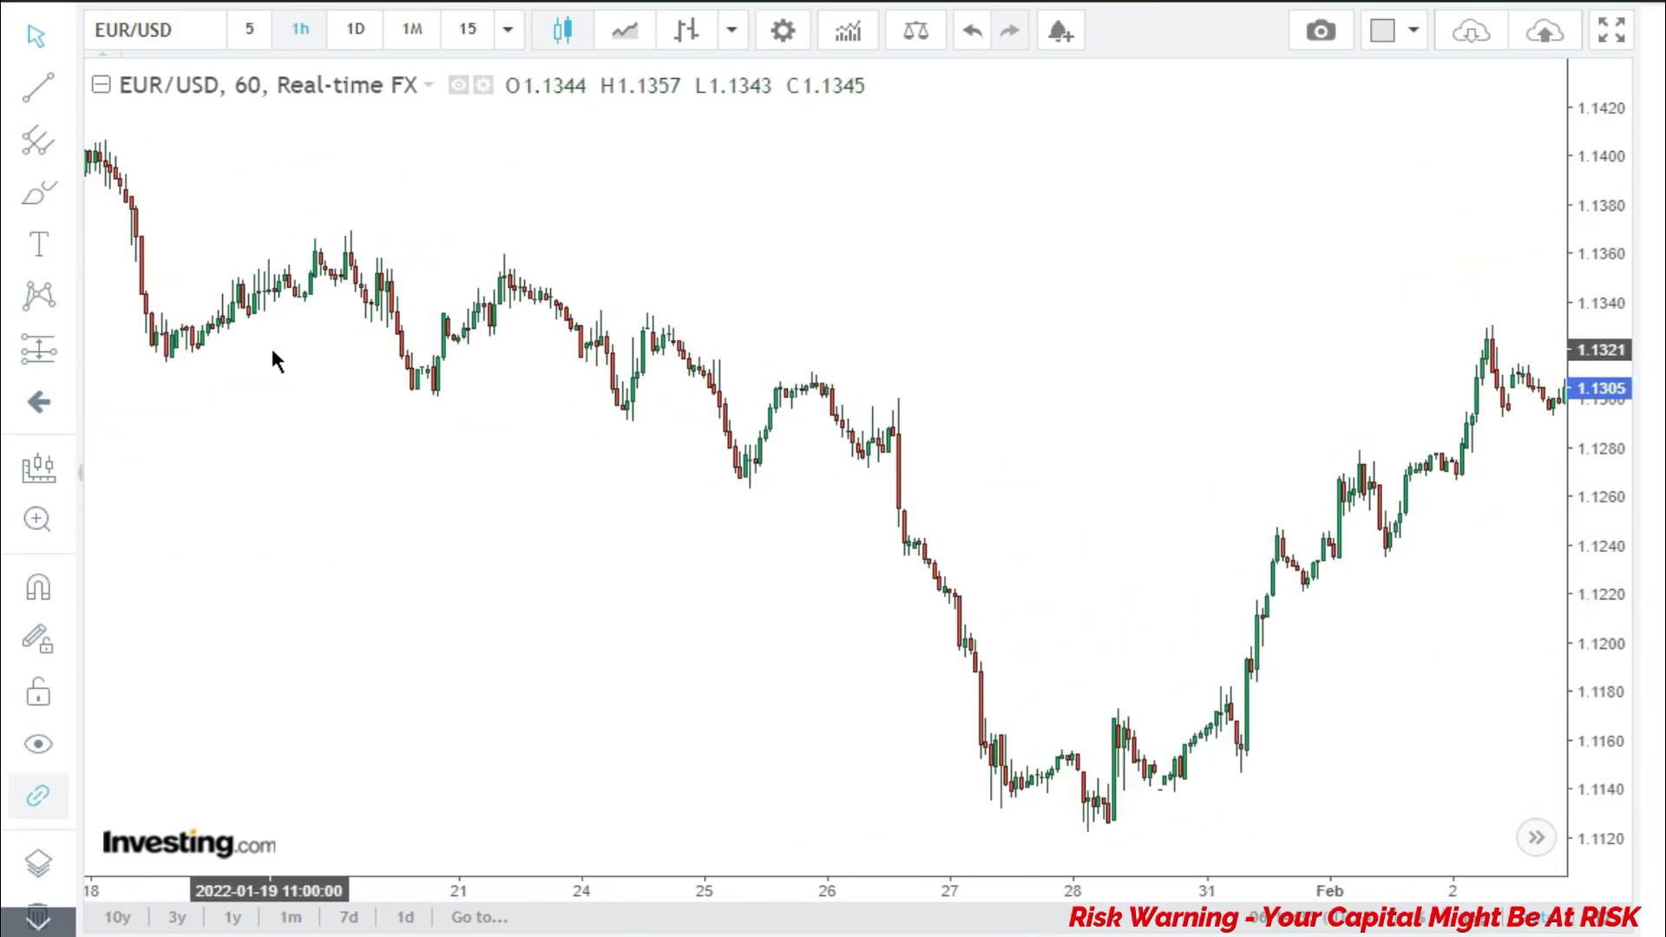
Draw a rising trendline under the January 18–20 pullback, from about 1.1316 to about 1.1383
{"action": "left_click_drag", "start_coordinate": [128, 337], "coordinate": [562, 448]}
{"action": "left_click_drag", "start_coordinate": [270, 280], "coordinate": [436, 179]}
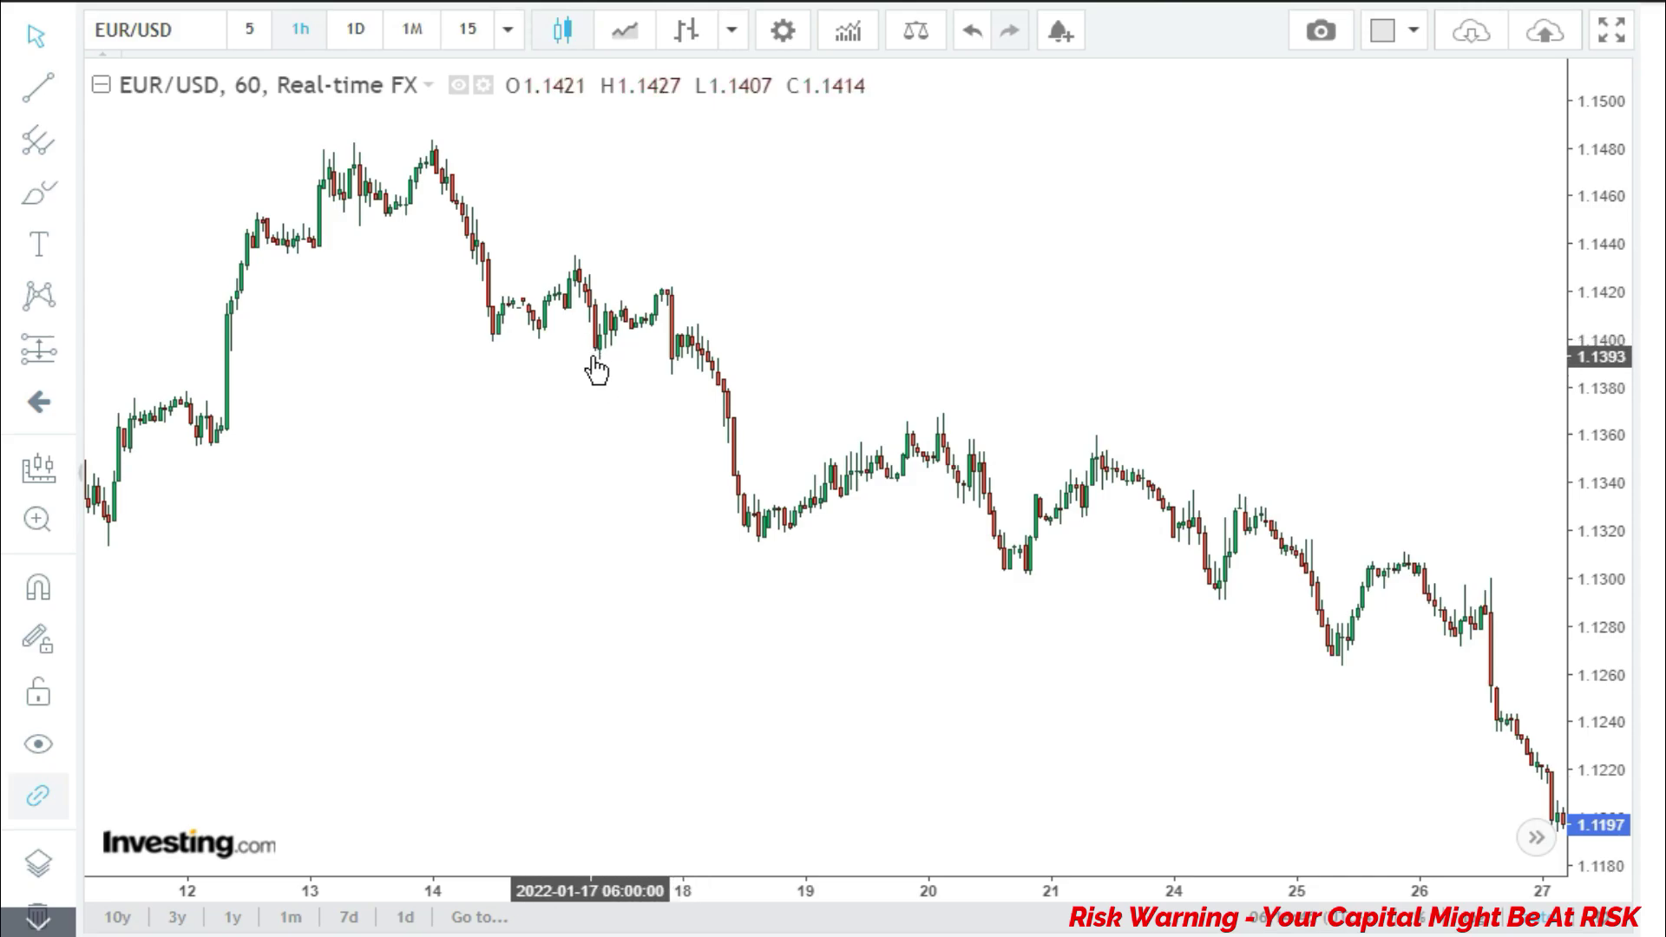
{"action": "scroll", "coordinate": [590, 370], "scroll_direction": "up", "scroll_amount": 3}
{"action": "left_click_drag", "start_coordinate": [430, 389], "coordinate": [606, 488]}
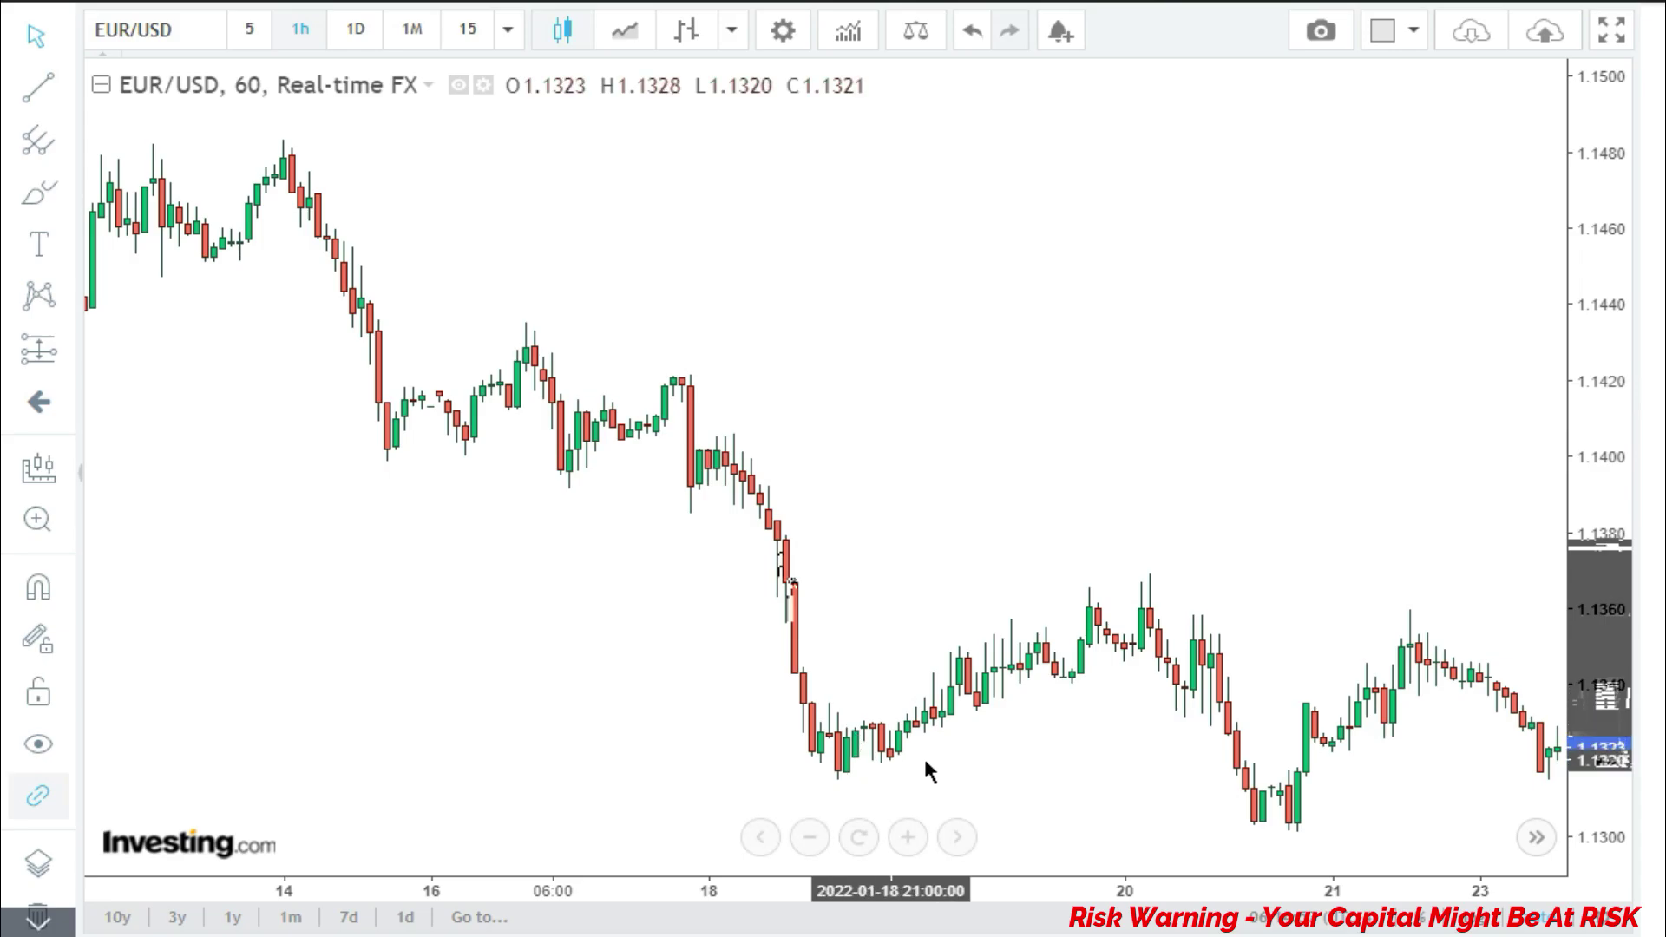
{"action": "left_click_drag", "start_coordinate": [926, 773], "coordinate": [613, 646]}
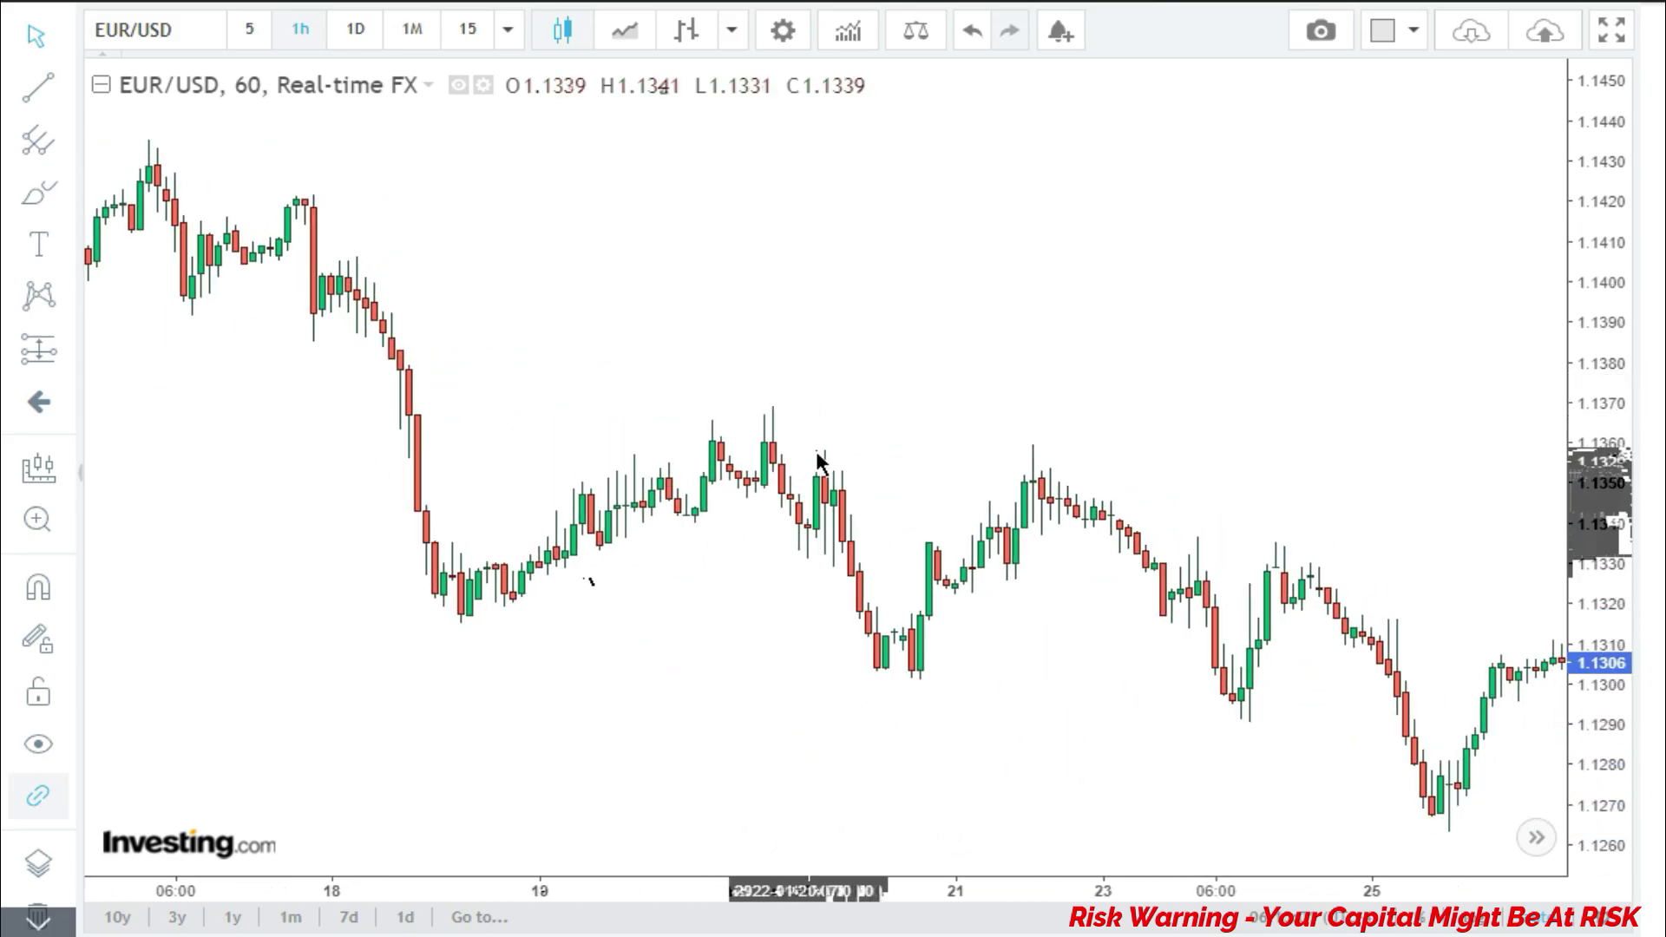
{"action": "left_click", "coordinate": [38, 87]}
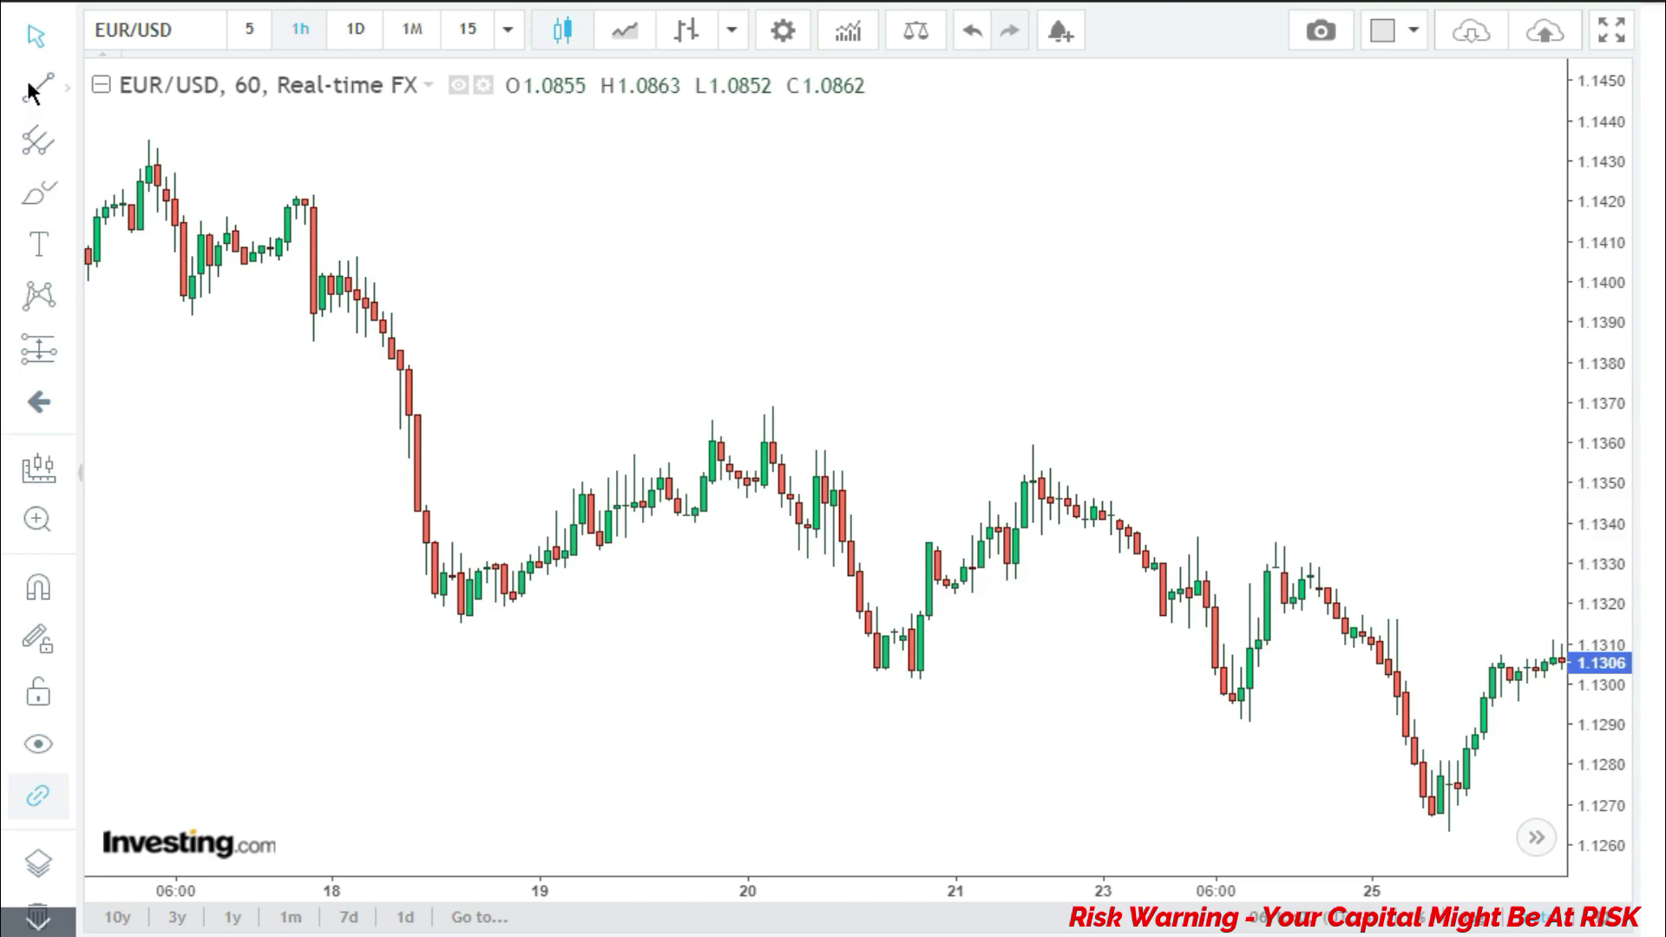
{"action": "left_click", "coordinate": [457, 618]}
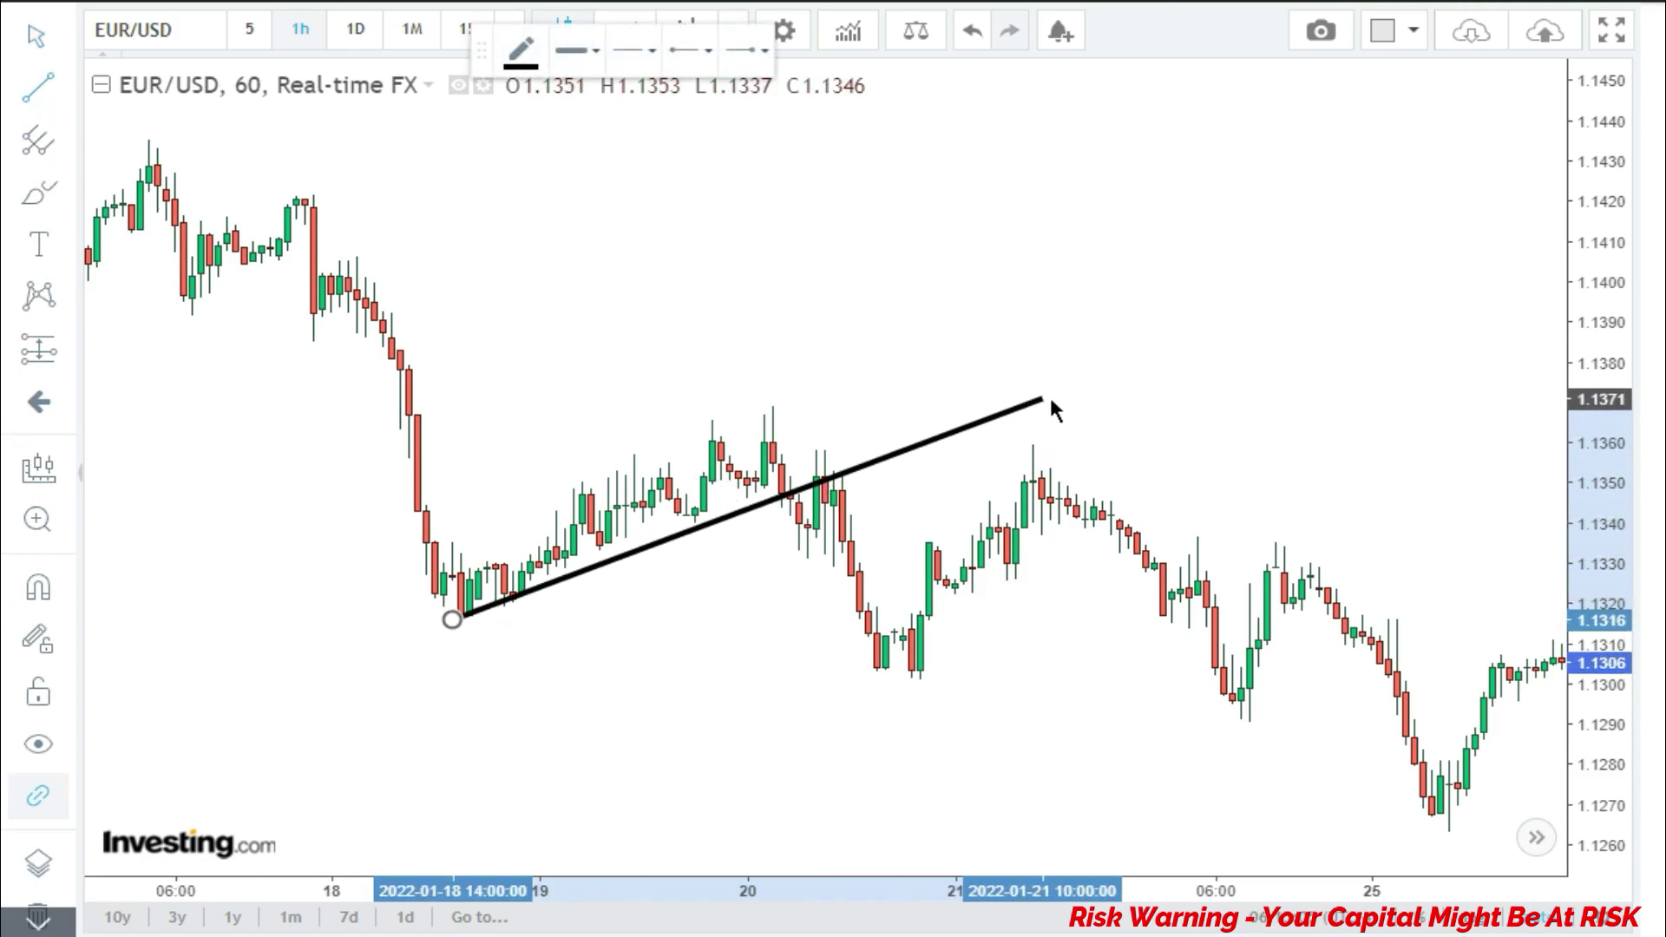
{"action": "left_click", "coordinate": [1102, 355]}
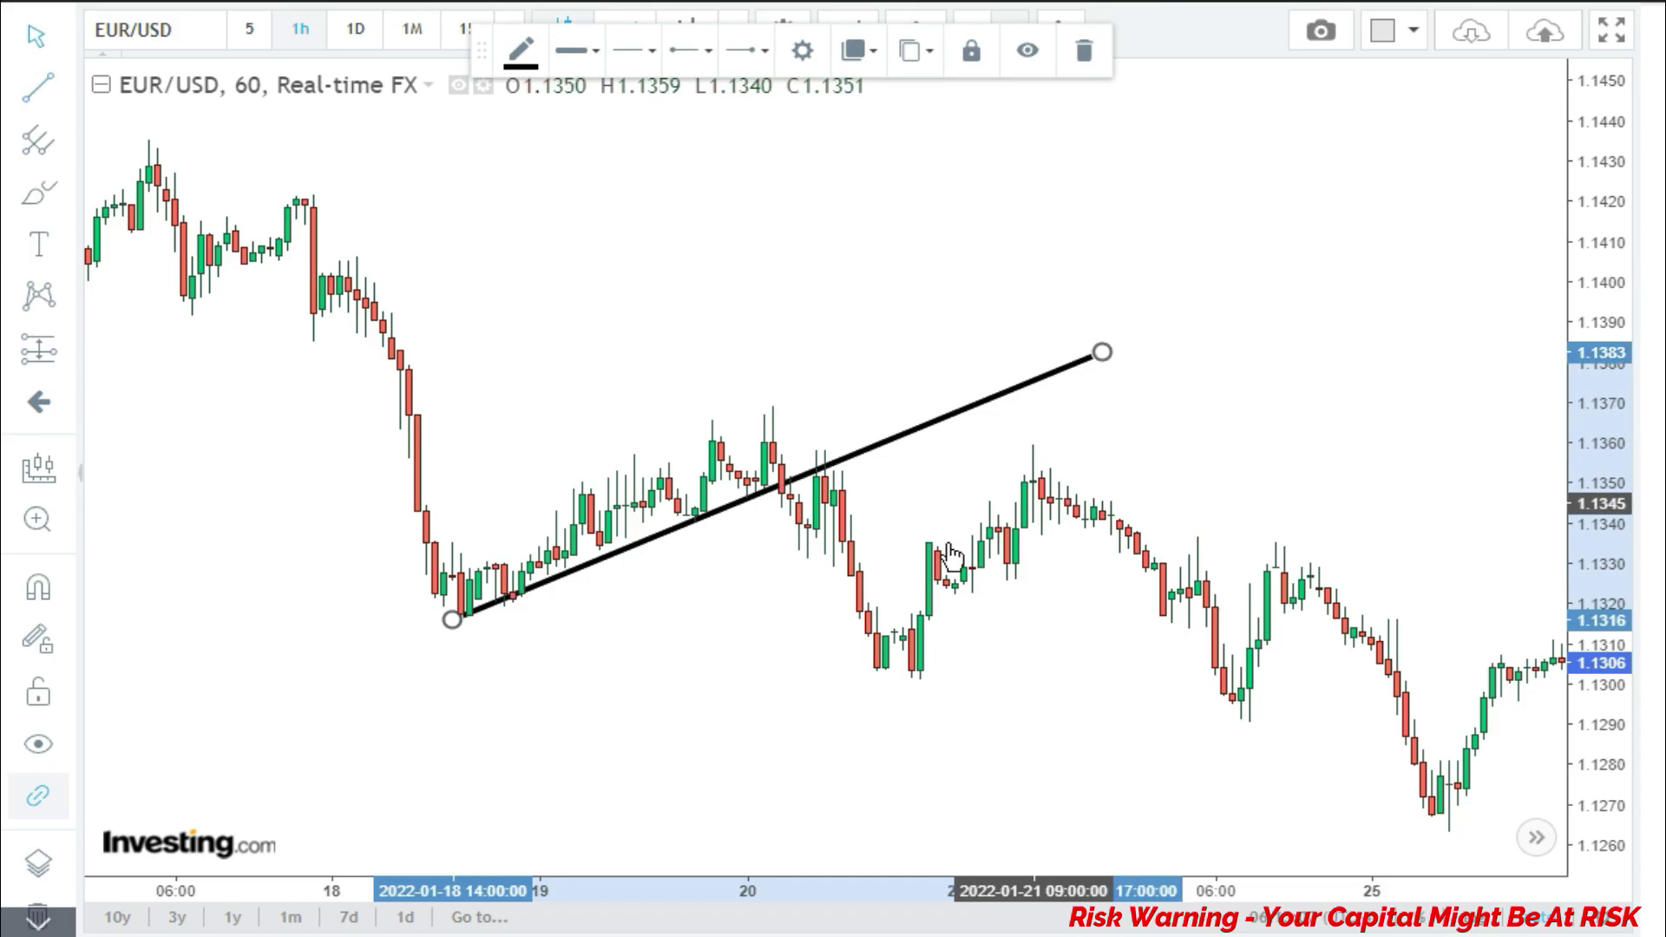
Place a long position drawing at the January 20 trendline break, with its entry at 1.1343 and its upper target level at 1.1369
{"action": "scroll", "coordinate": [777, 620], "scroll_direction": "up", "scroll_amount": 3}
{"action": "left_click_drag", "start_coordinate": [701, 608], "coordinate": [828, 519]}
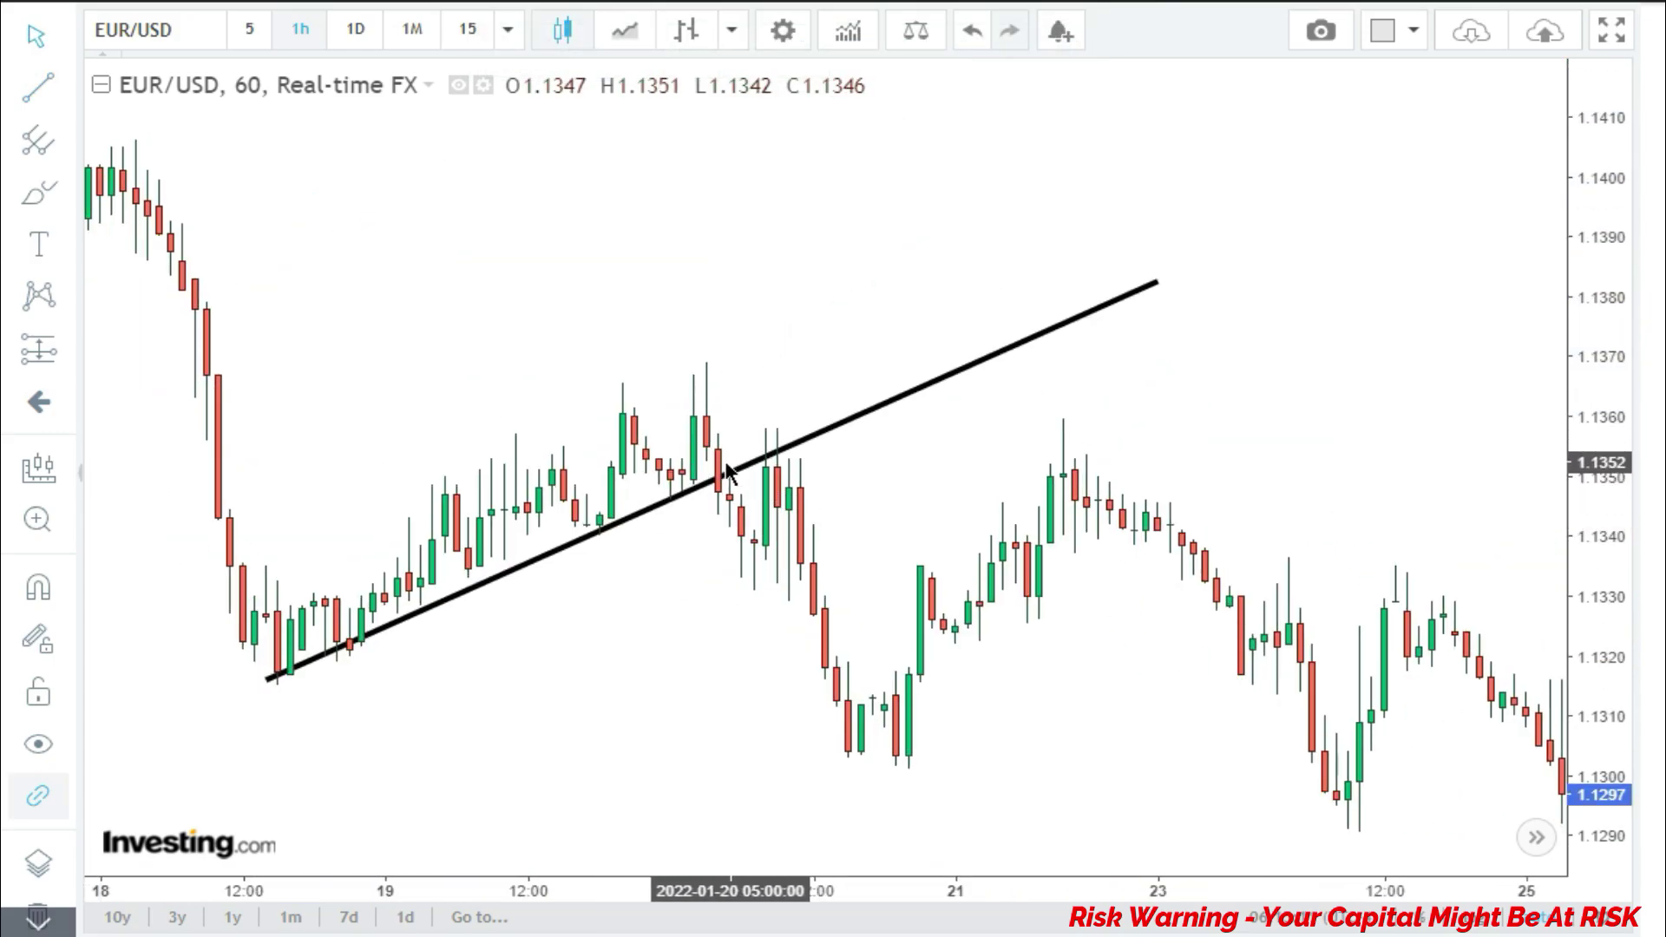
{"action": "scroll", "coordinate": [703, 524], "scroll_direction": "up", "scroll_amount": 4}
{"action": "mouse_move", "coordinate": [522, 493]}
{"action": "left_mouse_down"}
{"action": "mouse_move", "coordinate": [688, 512]}
{"action": "mouse_move", "coordinate": [1041, 491]}
{"action": "left_mouse_up"}
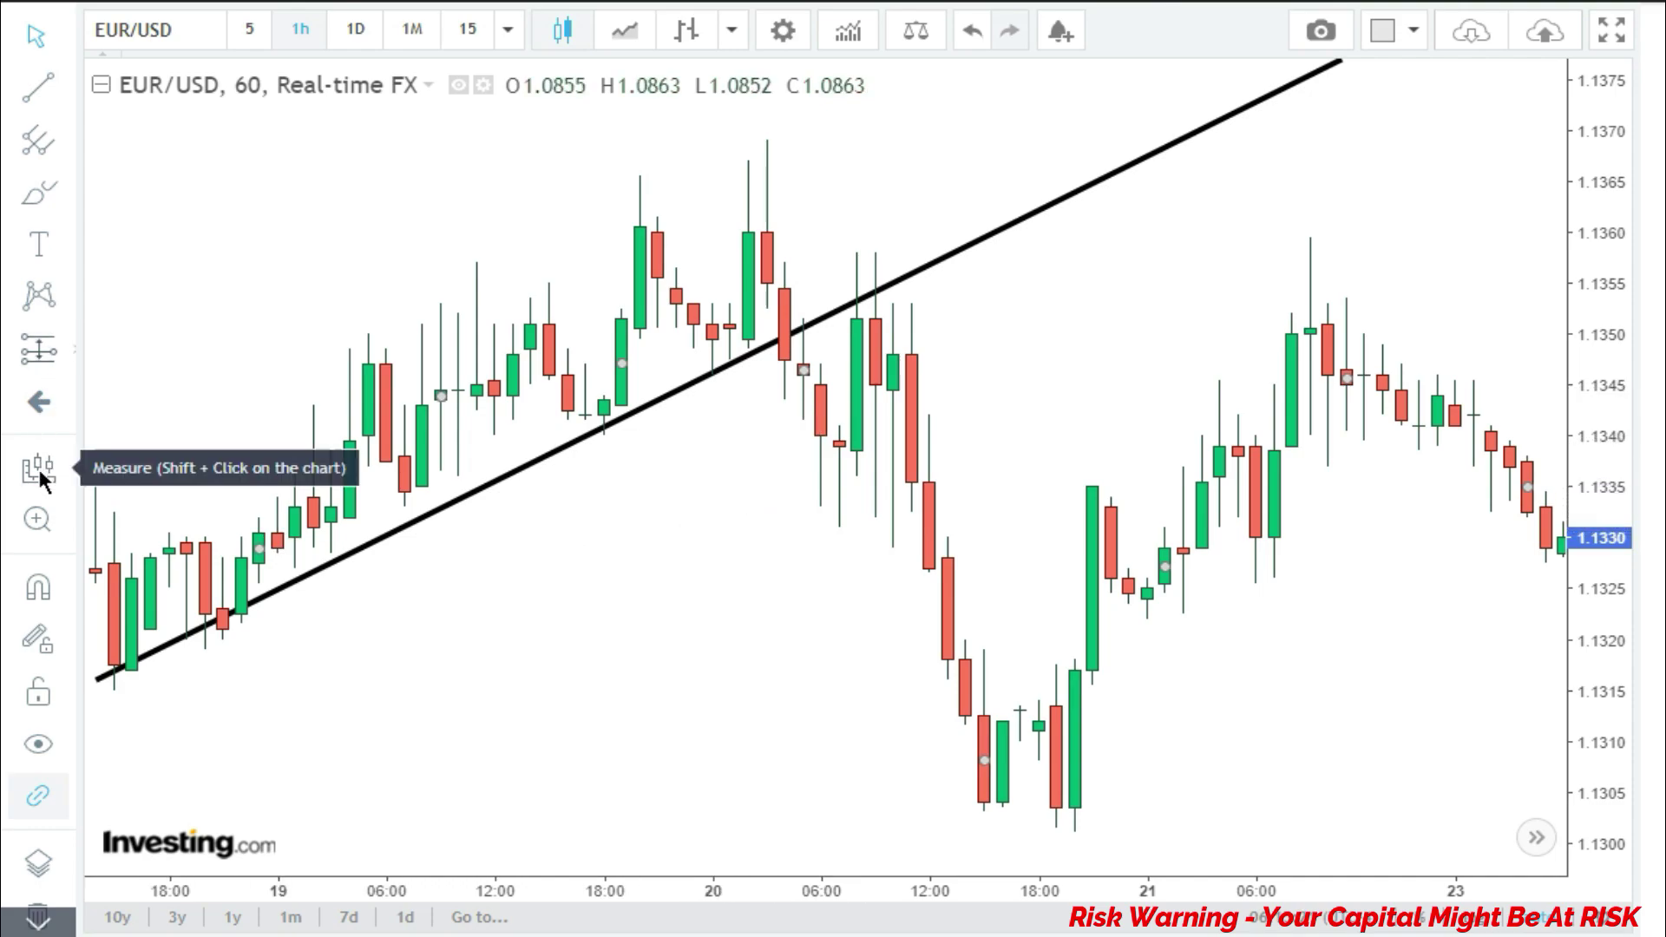
{"action": "left_click", "coordinate": [38, 350]}
{"action": "left_click", "coordinate": [748, 364]}
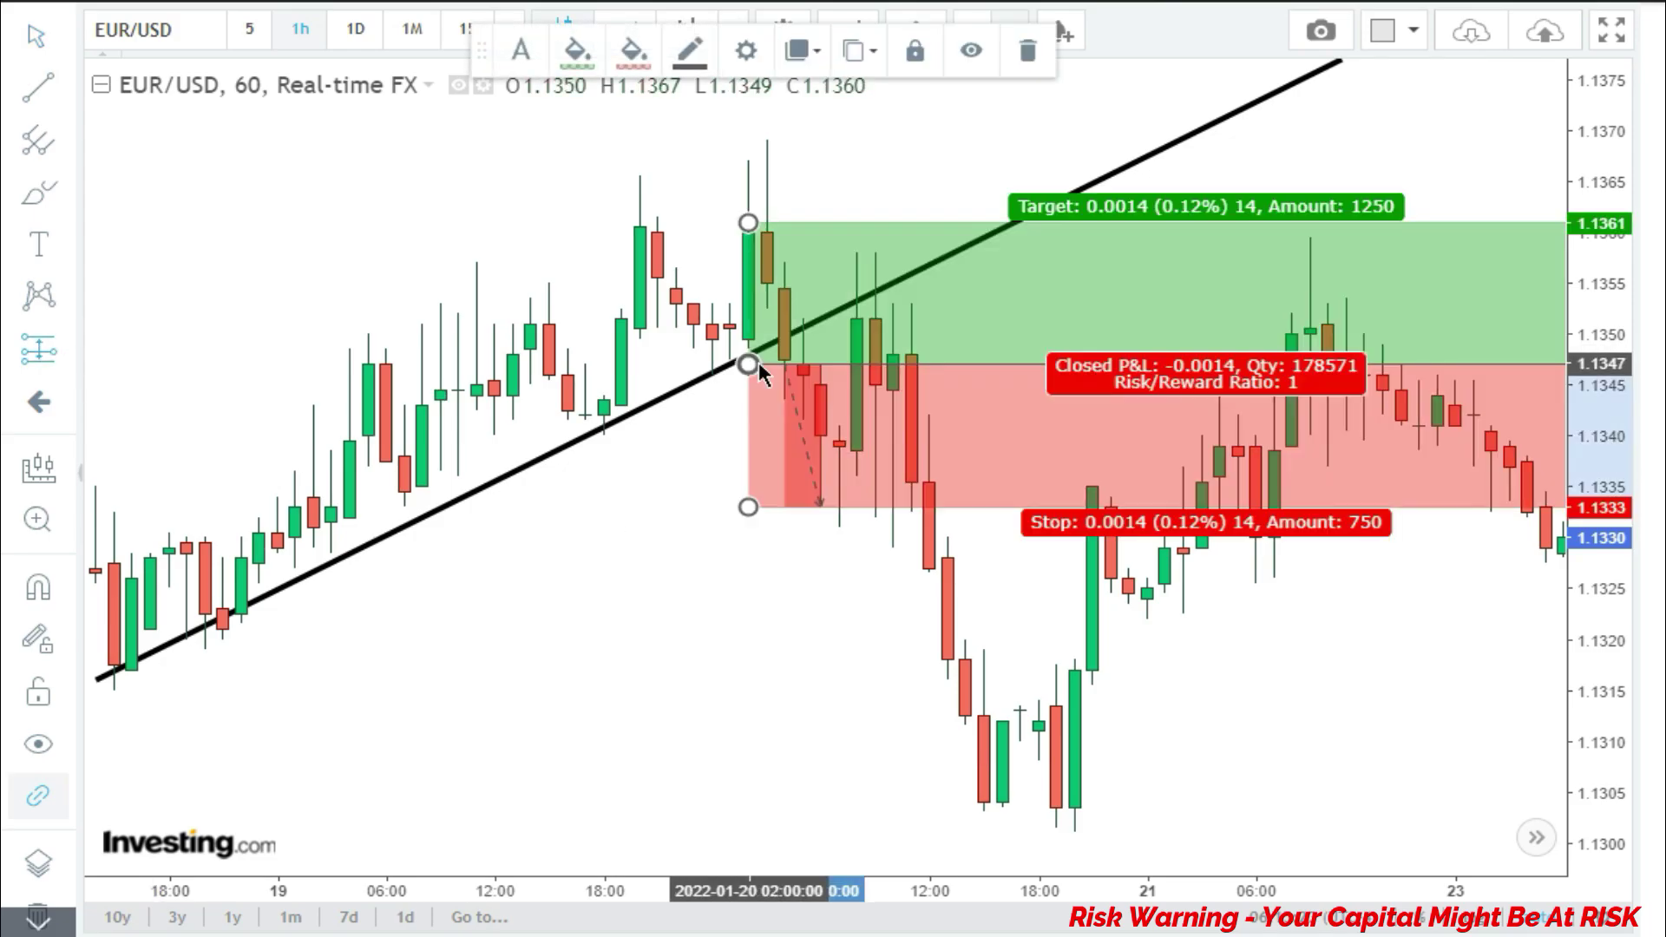
{"action": "left_click_drag", "start_coordinate": [758, 362], "coordinate": [742, 407]}
{"action": "left_click_drag", "start_coordinate": [747, 263], "coordinate": [748, 143]}
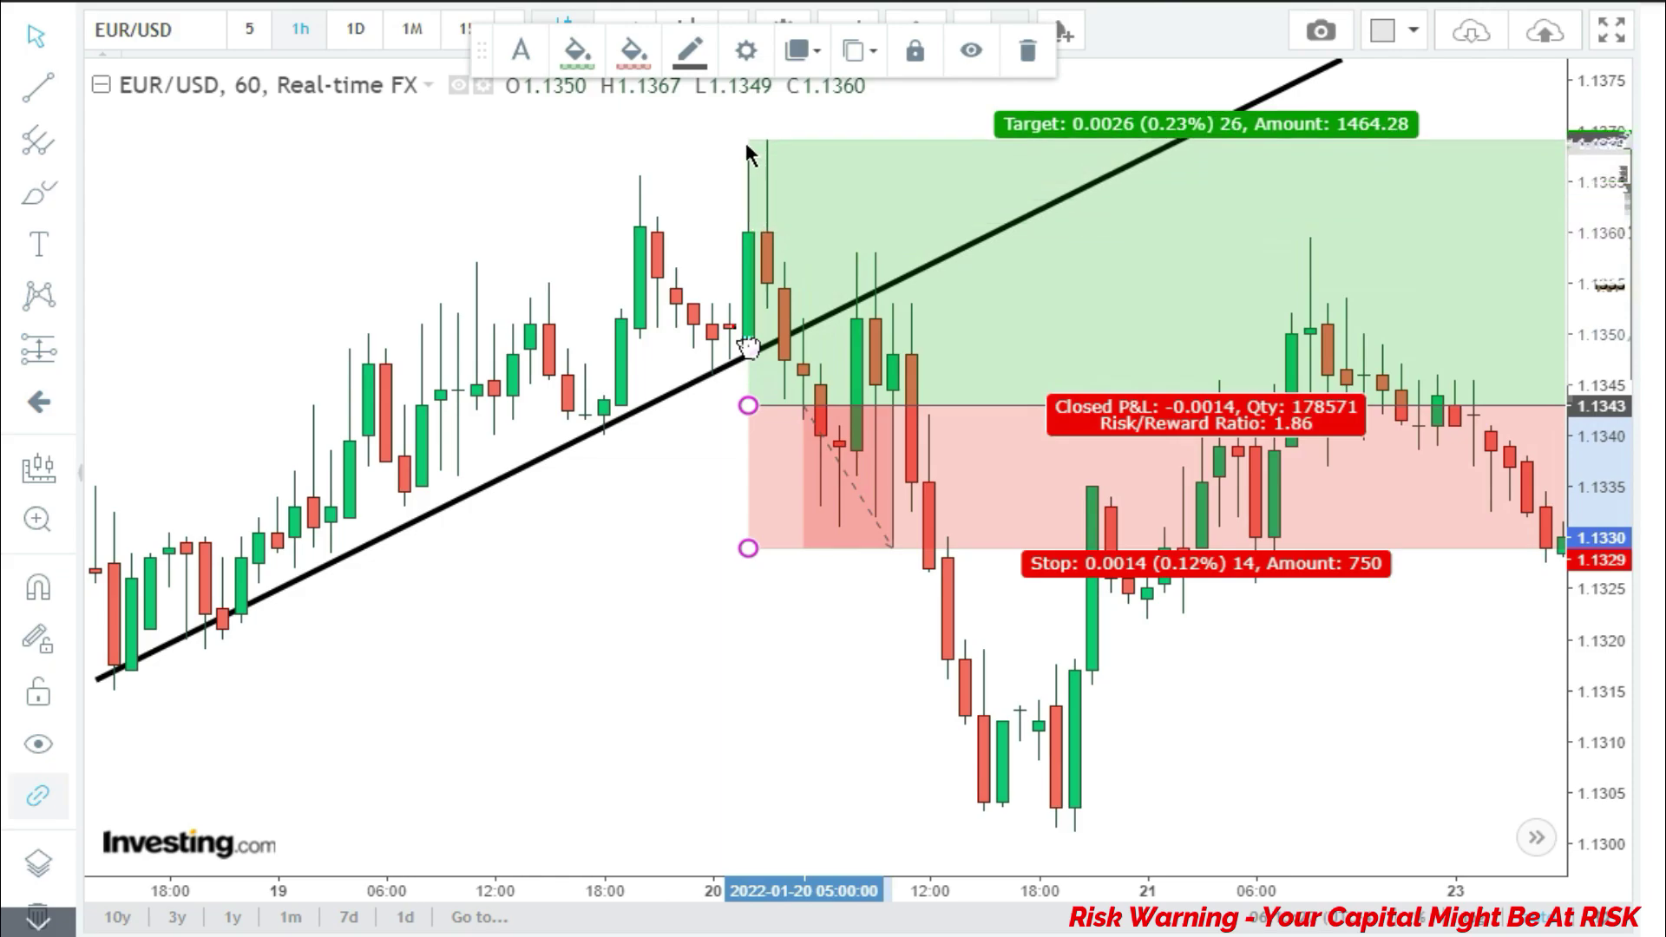
Extend the position drawing's lower stop level down to 1.1316, near the pullback's starting low
{"action": "scroll", "coordinate": [783, 592], "scroll_direction": "down", "scroll_amount": 1}
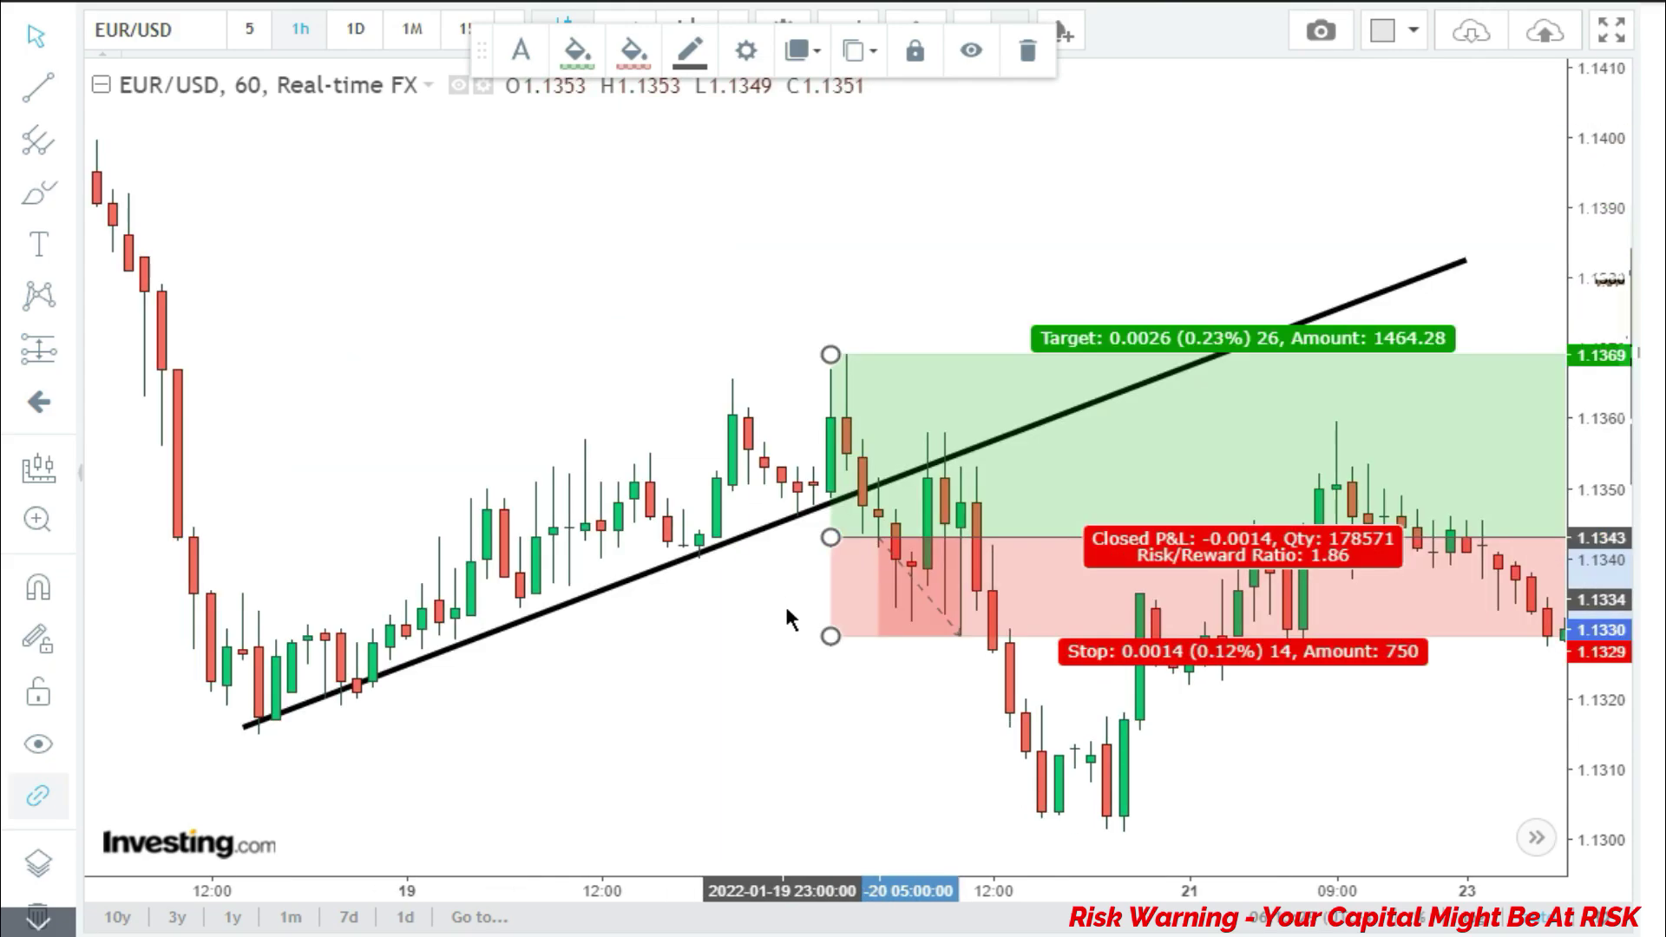
{"action": "left_click_drag", "start_coordinate": [833, 640], "coordinate": [835, 734]}
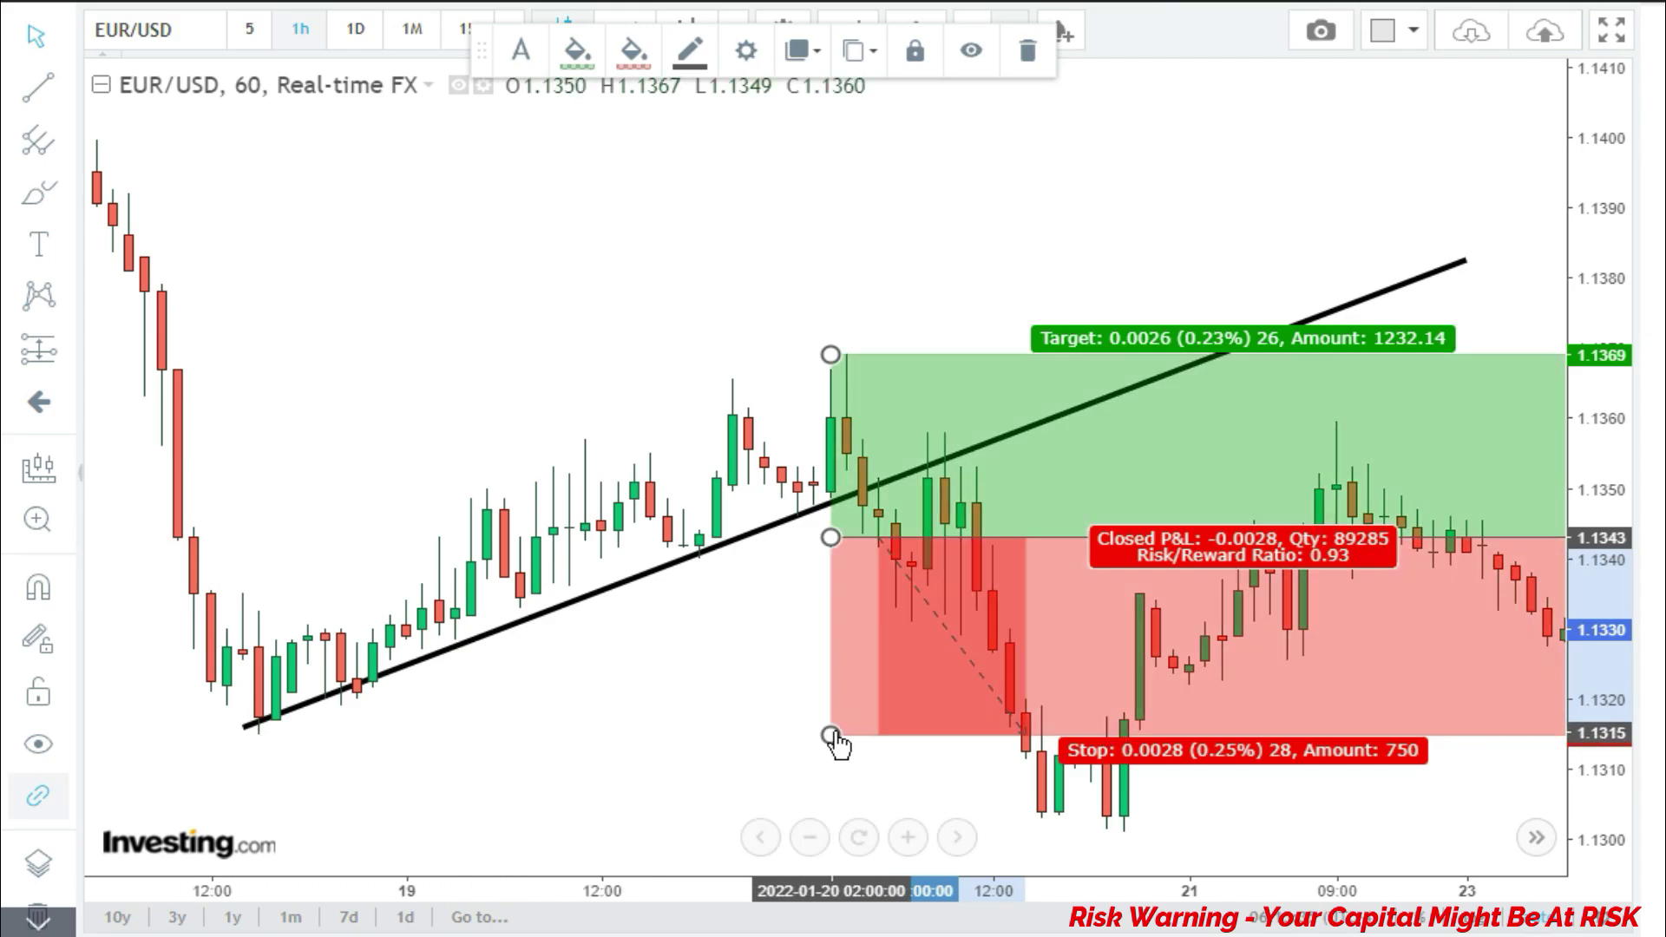
{"action": "left_click_drag", "start_coordinate": [831, 735], "coordinate": [831, 729]}
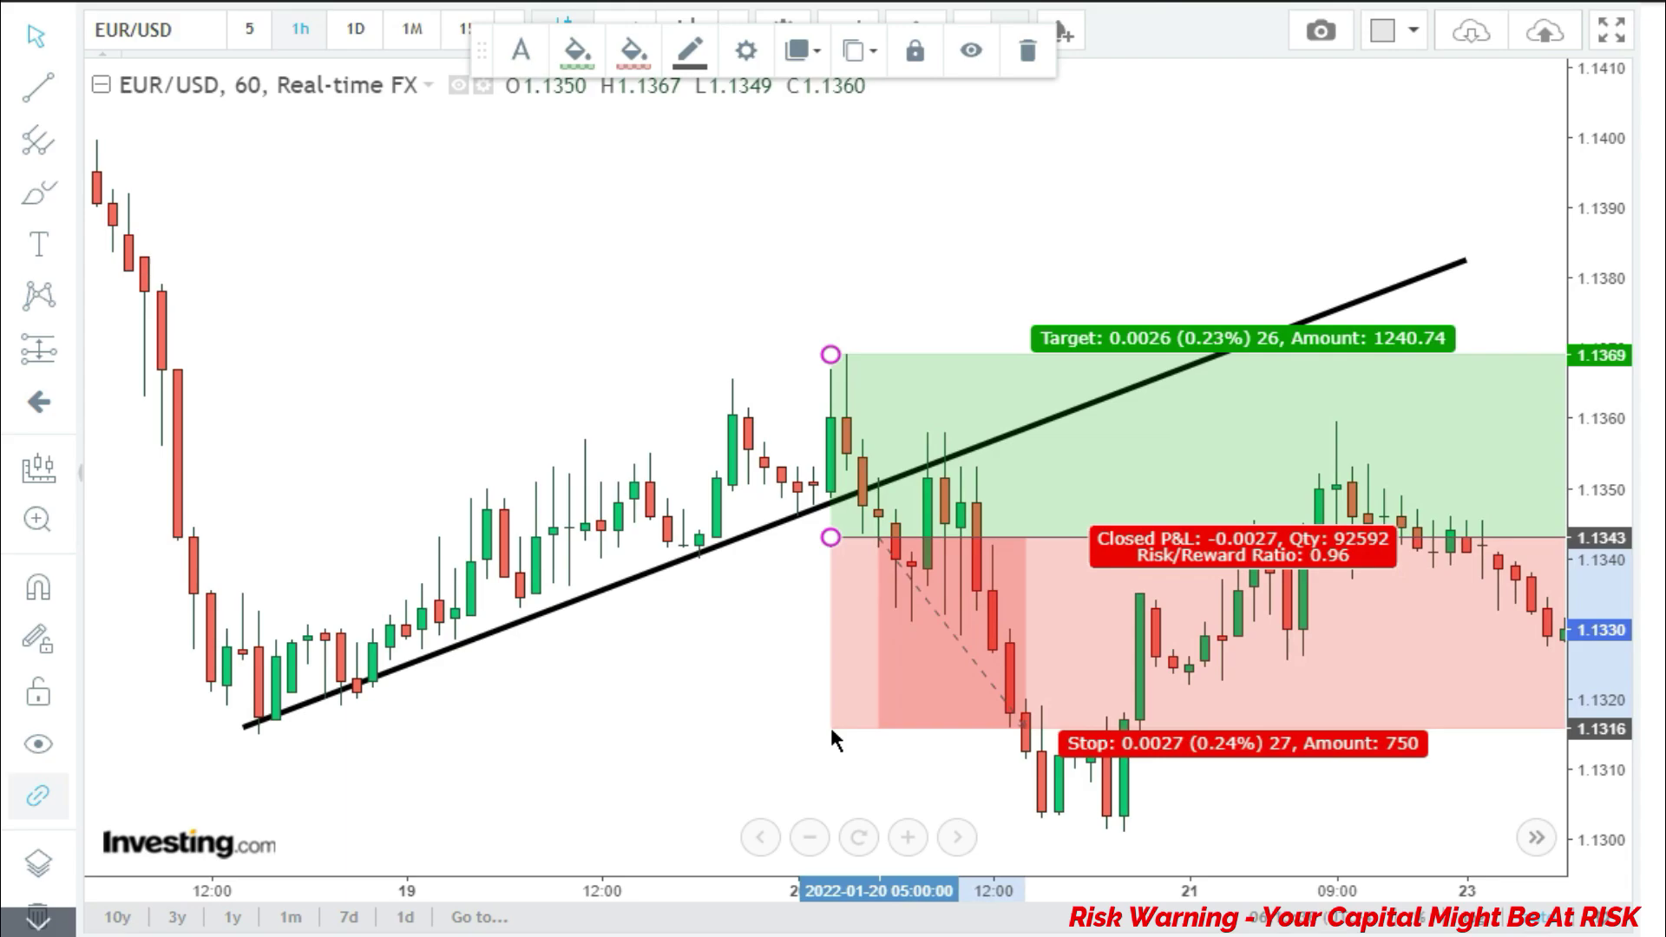
Compare the position with the preceding price lows and set its lower stop level to 1.1306
{"action": "left_click_drag", "start_coordinate": [960, 781], "coordinate": [897, 773]}
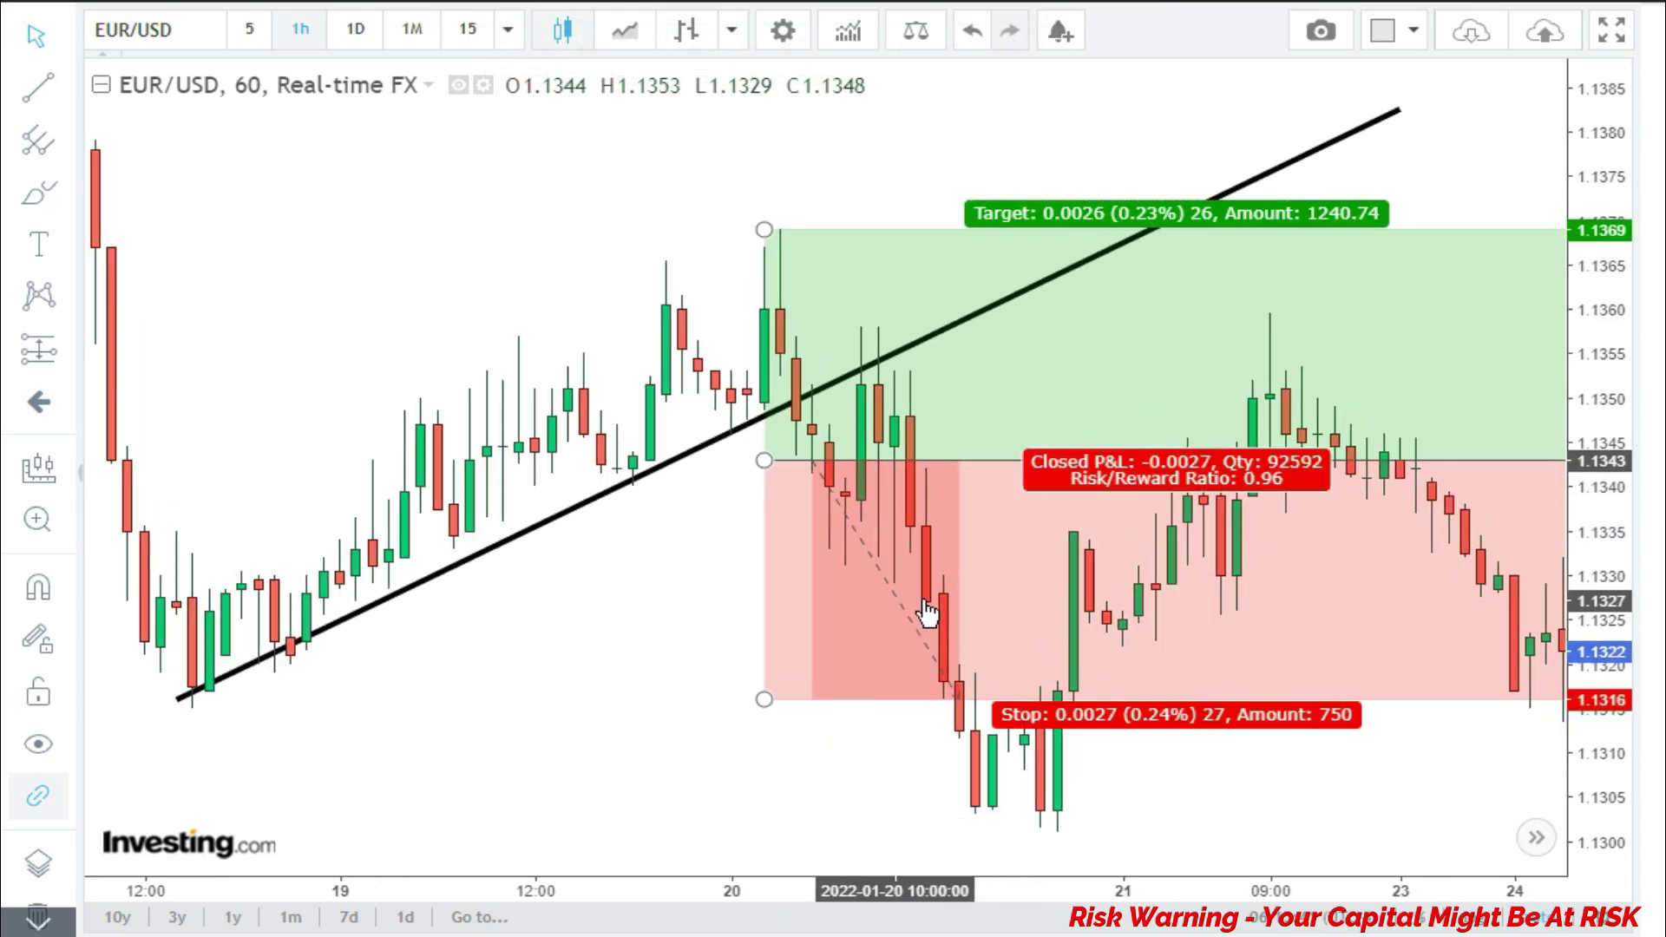
{"action": "scroll", "coordinate": [1009, 590], "scroll_direction": "down", "scroll_amount": 5}
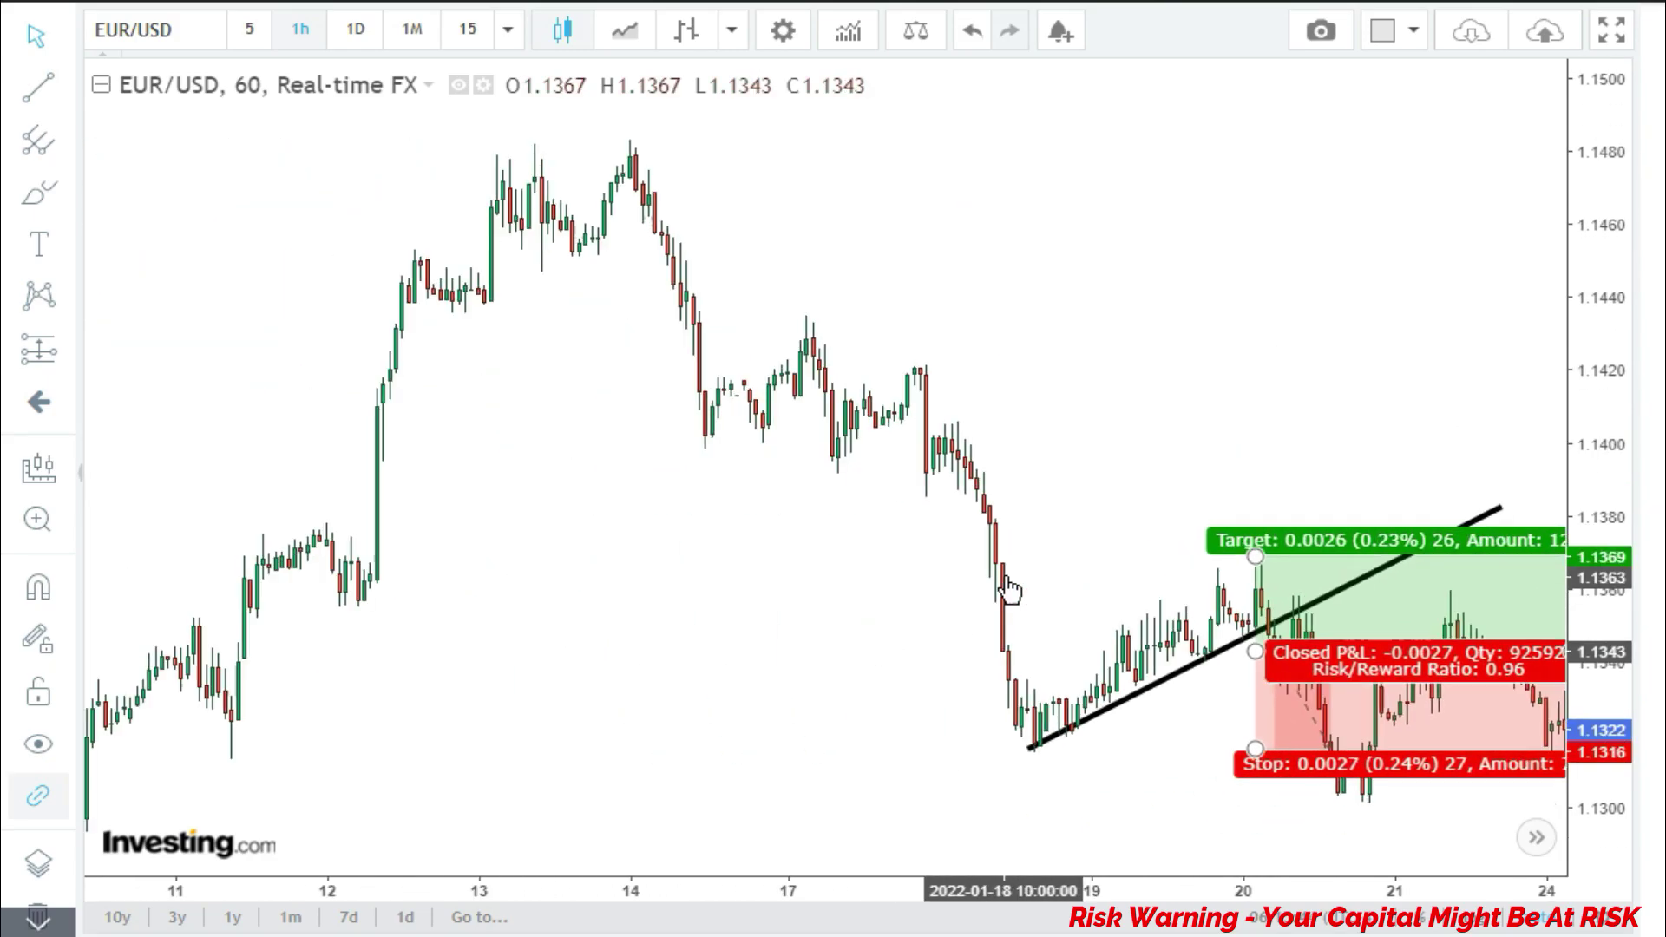
{"action": "scroll", "coordinate": [1004, 579], "scroll_direction": "down", "scroll_amount": 2}
{"action": "left_click_drag", "start_coordinate": [1131, 758], "coordinate": [947, 745]}
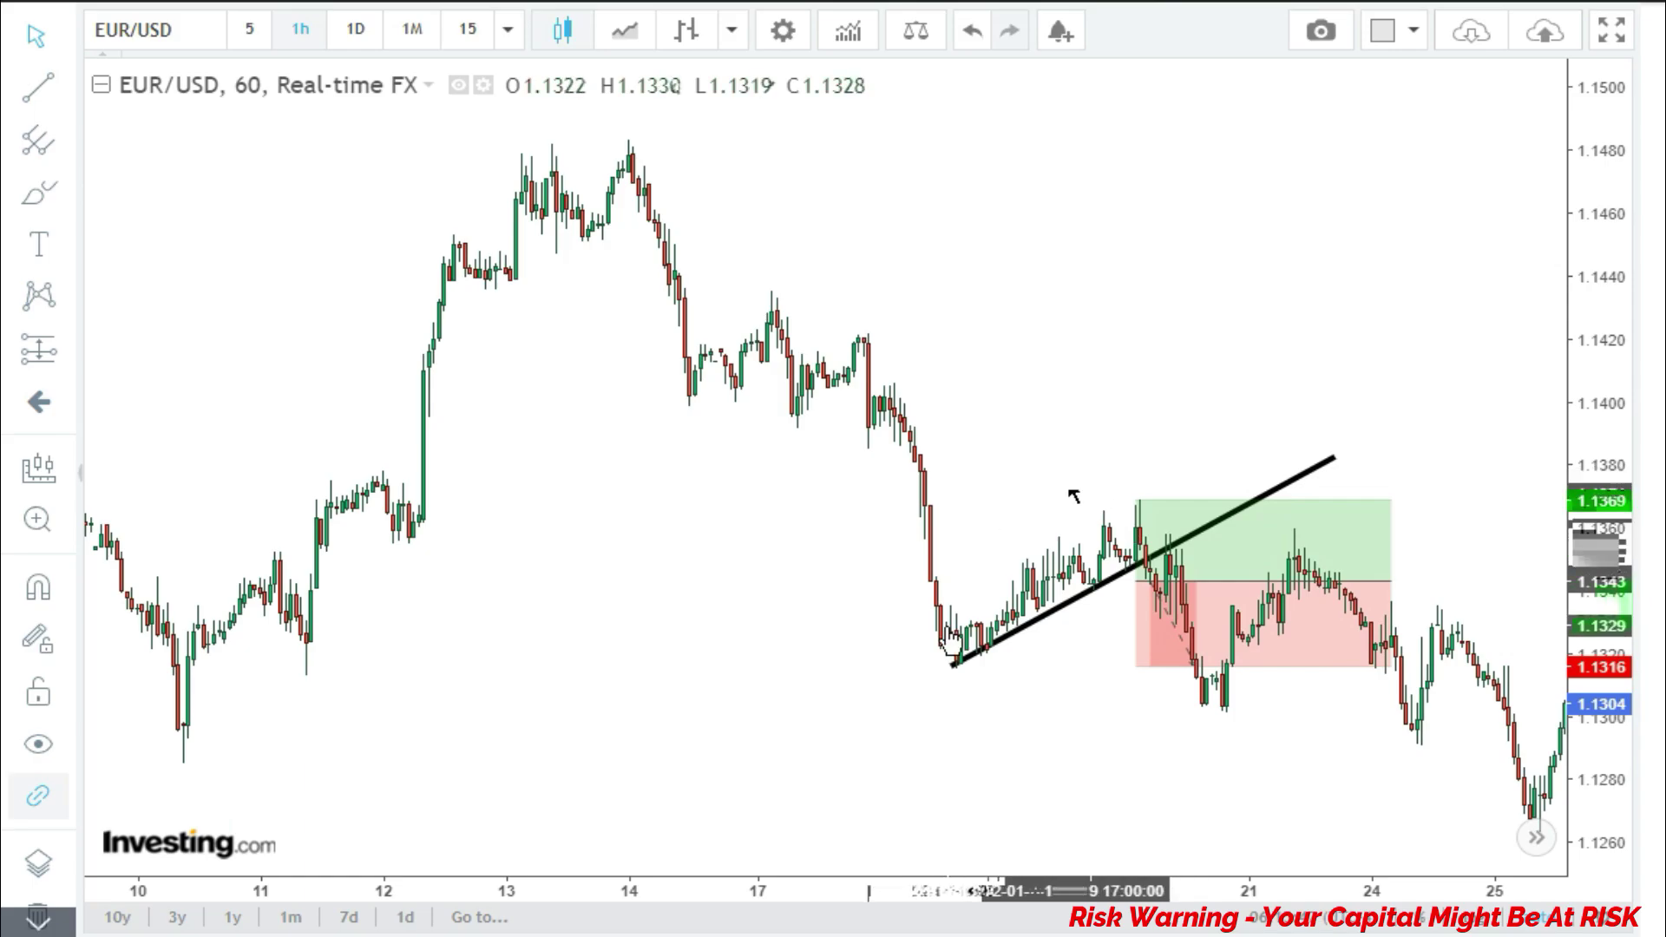
{"action": "left_click_drag", "start_coordinate": [872, 760], "coordinate": [1126, 760]}
{"action": "left_click_drag", "start_coordinate": [673, 742], "coordinate": [735, 735]}
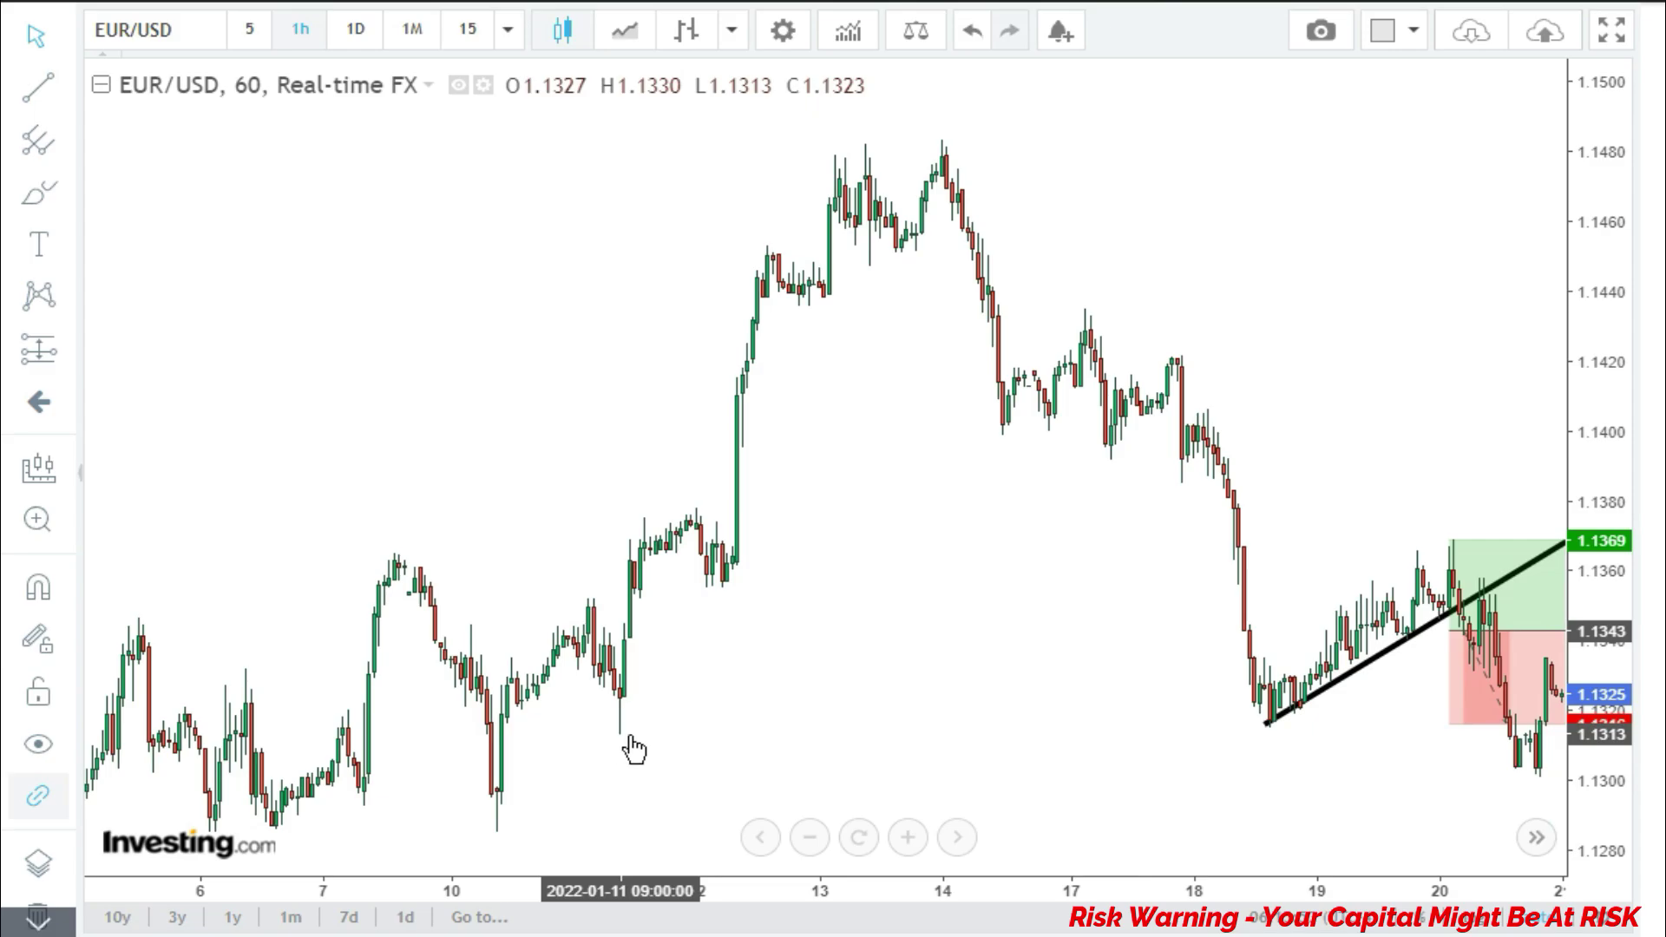
{"action": "left_click", "coordinate": [1462, 724]}
{"action": "left_click_drag", "start_coordinate": [1456, 729], "coordinate": [1449, 758]}
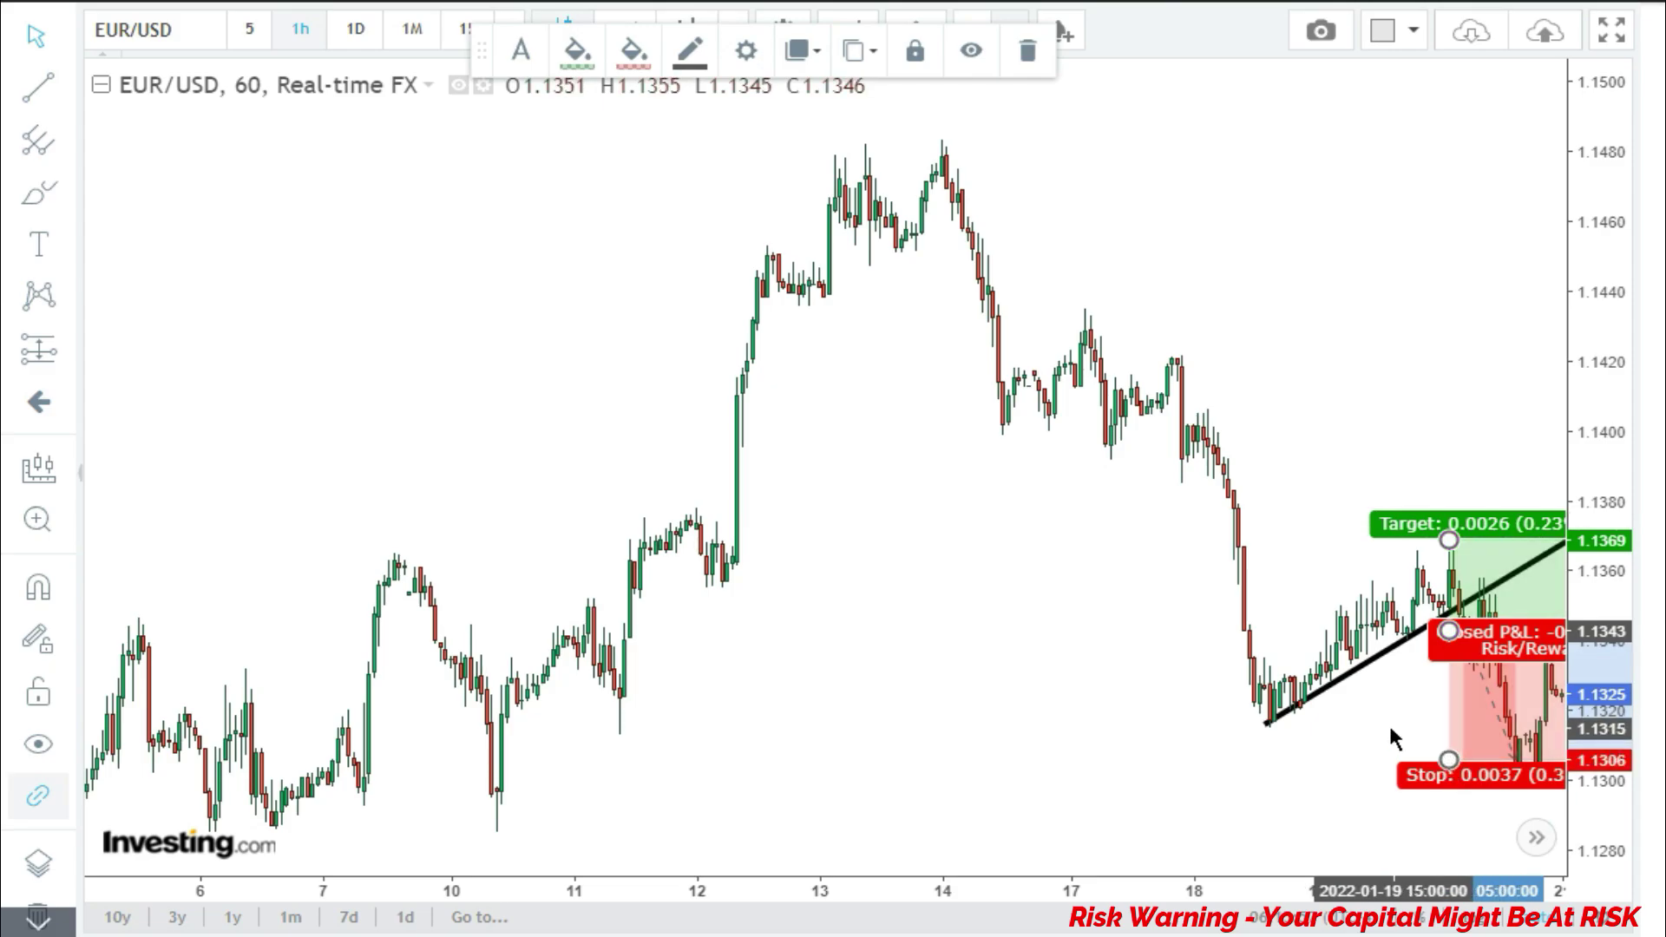
{"action": "scroll", "coordinate": [1054, 760], "scroll_direction": "right", "scroll_amount": 8}
{"action": "scroll", "coordinate": [851, 773], "scroll_direction": "up", "scroll_amount": 5}
{"action": "left_click", "coordinate": [893, 402]}
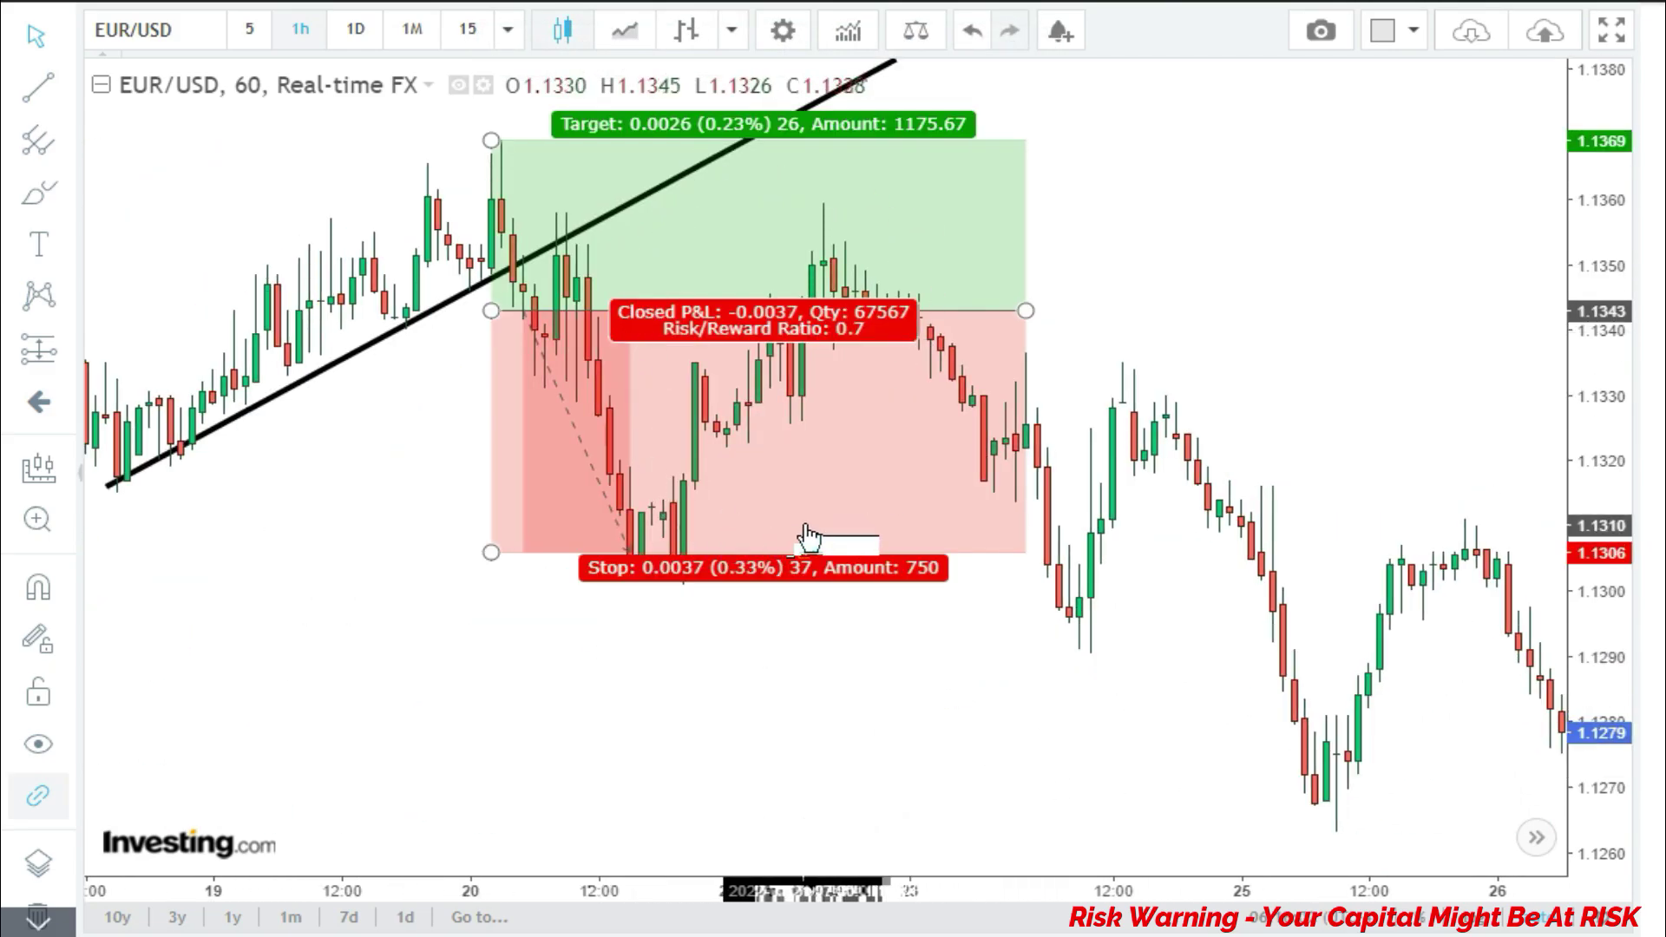
Search the EUR/USD hourly history back to late October and November 2021 for another downtrend with a pullback
{"action": "scroll", "coordinate": [788, 528], "scroll_direction": "down", "scroll_amount": 5}
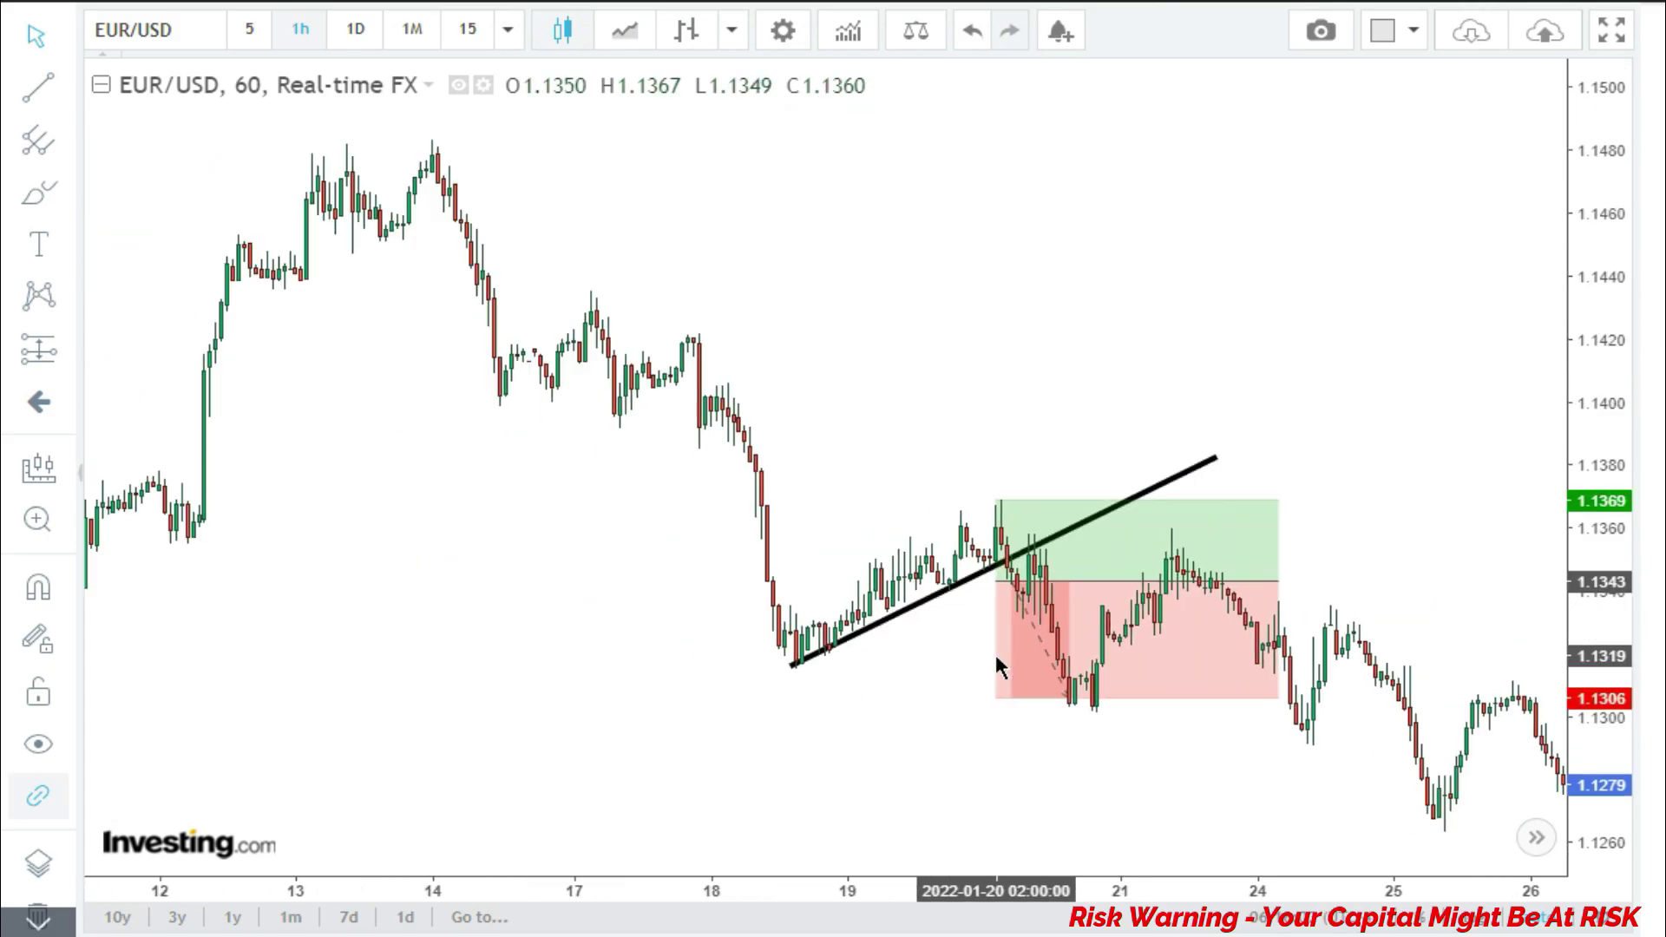
{"action": "scroll", "coordinate": [996, 666], "scroll_direction": "down", "scroll_amount": 3}
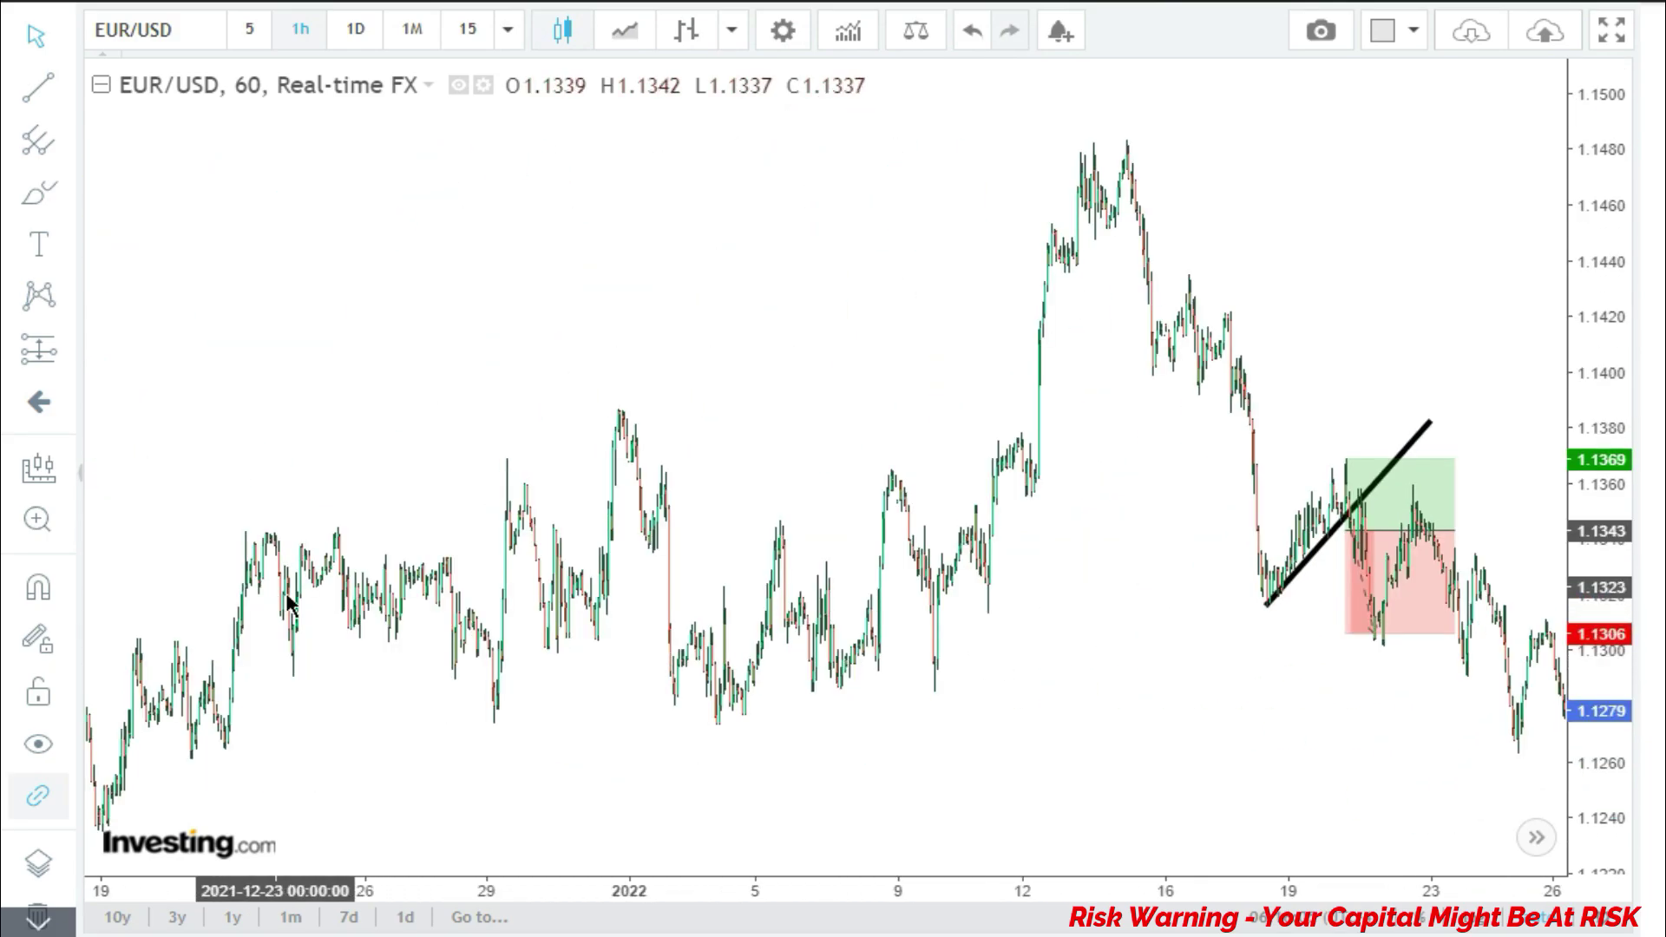
{"action": "left_click_drag", "start_coordinate": [290, 596], "coordinate": [1125, 626]}
{"action": "scroll", "coordinate": [1125, 626], "scroll_direction": "down", "scroll_amount": 3}
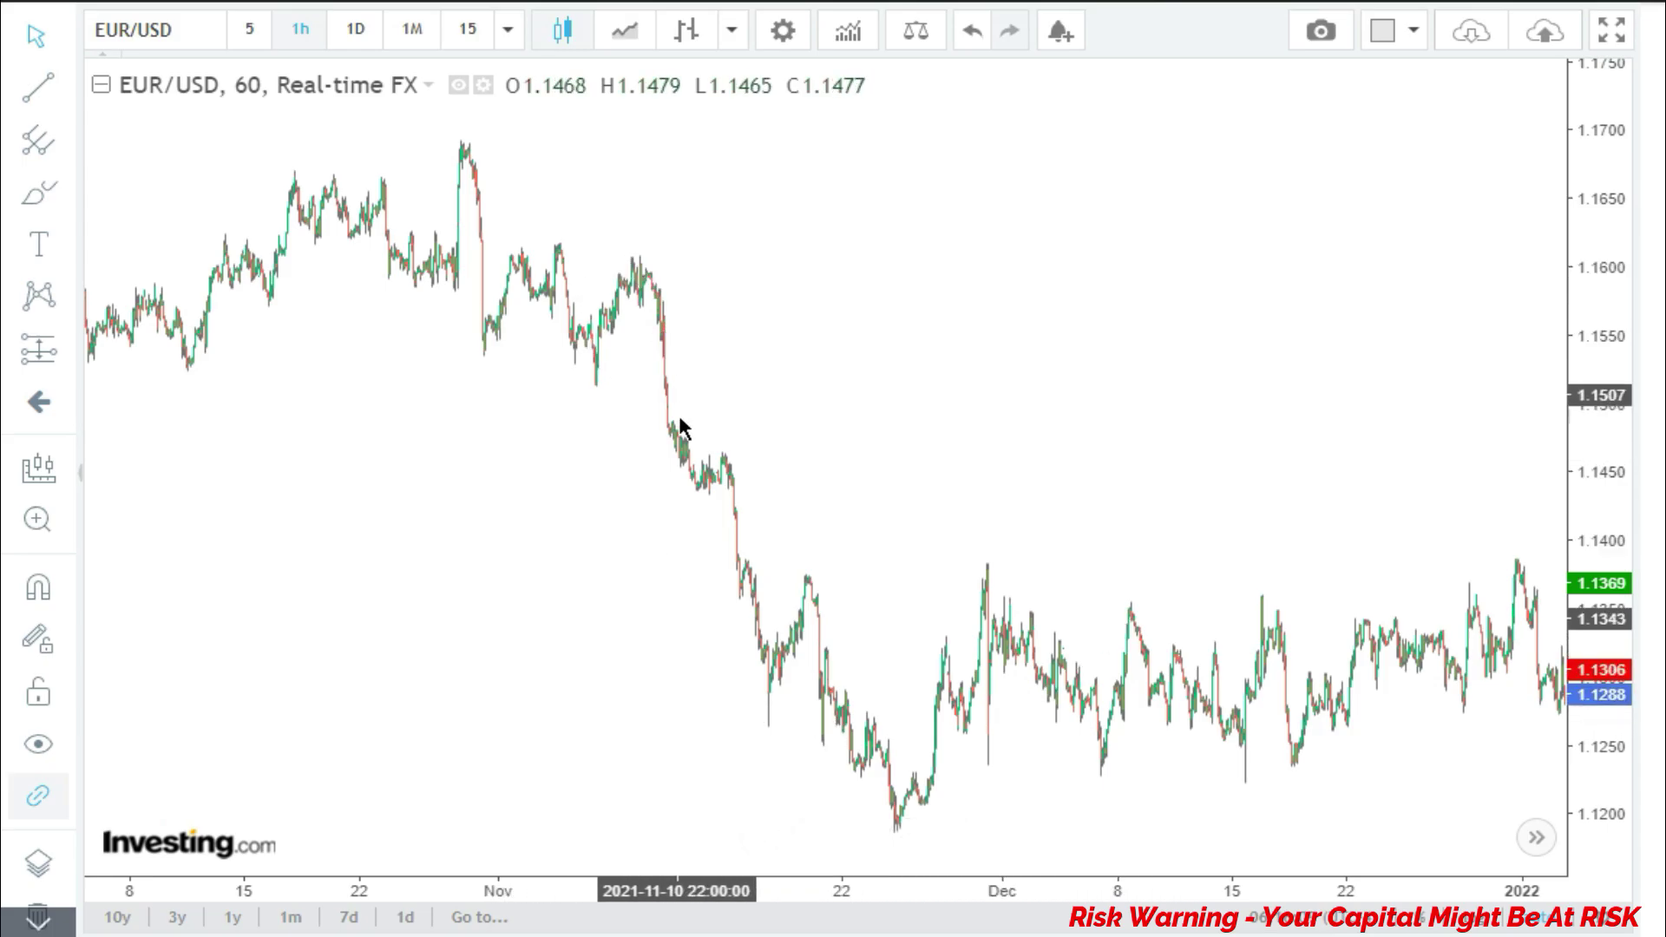
{"action": "scroll", "coordinate": [451, 356], "scroll_direction": "up", "scroll_amount": 5}
{"action": "left_click_drag", "start_coordinate": [359, 371], "coordinate": [895, 519]}
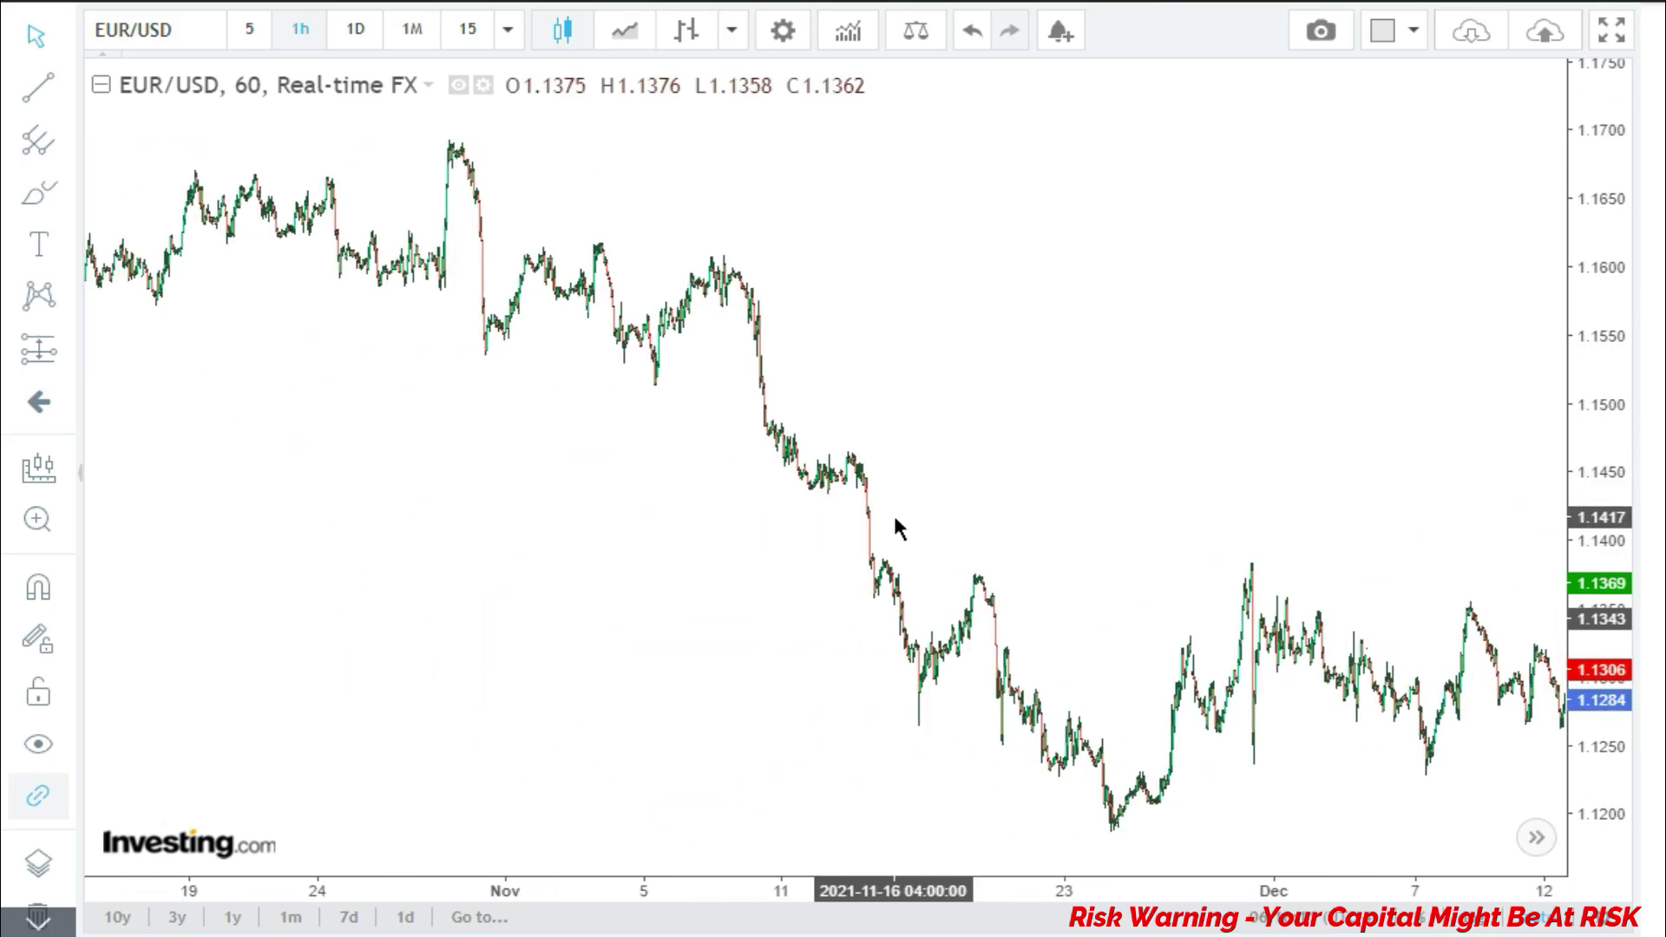
{"action": "scroll", "coordinate": [576, 507], "scroll_direction": "up", "scroll_amount": 4}
{"action": "left_click_drag", "start_coordinate": [338, 394], "coordinate": [1081, 583]}
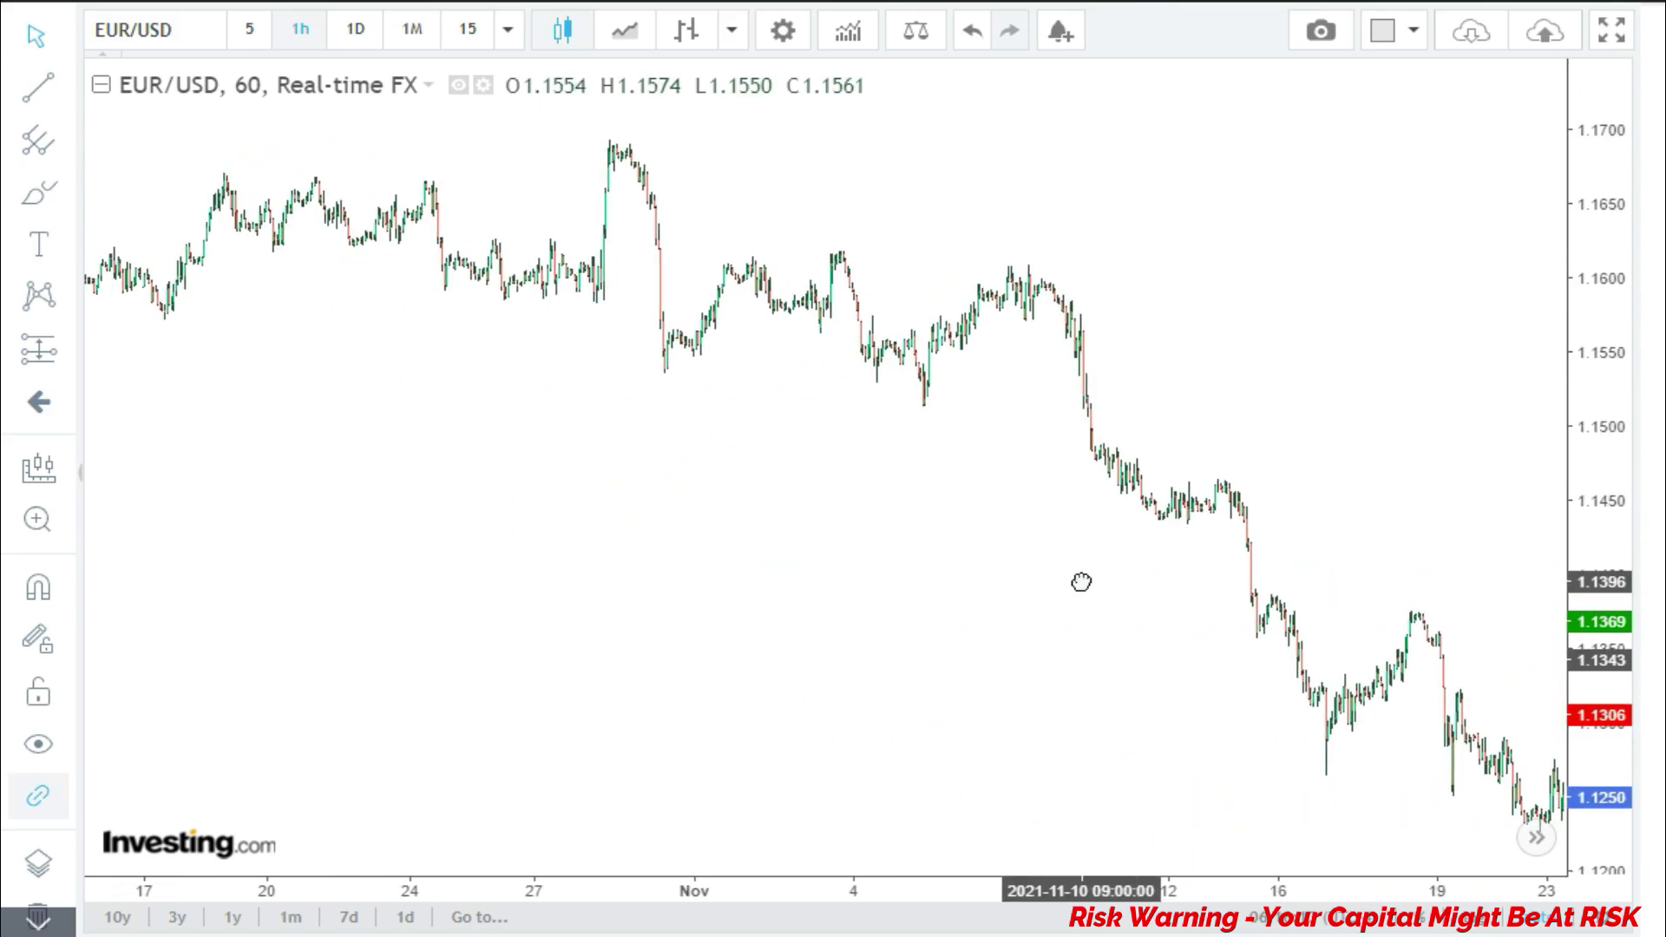
{"action": "left_click_drag", "start_coordinate": [422, 460], "coordinate": [633, 529]}
{"action": "scroll", "coordinate": [829, 517], "scroll_direction": "up", "scroll_amount": 4}
{"action": "left_click_drag", "start_coordinate": [344, 451], "coordinate": [562, 529]}
{"action": "scroll", "coordinate": [564, 531], "scroll_direction": "up", "scroll_amount": 1}
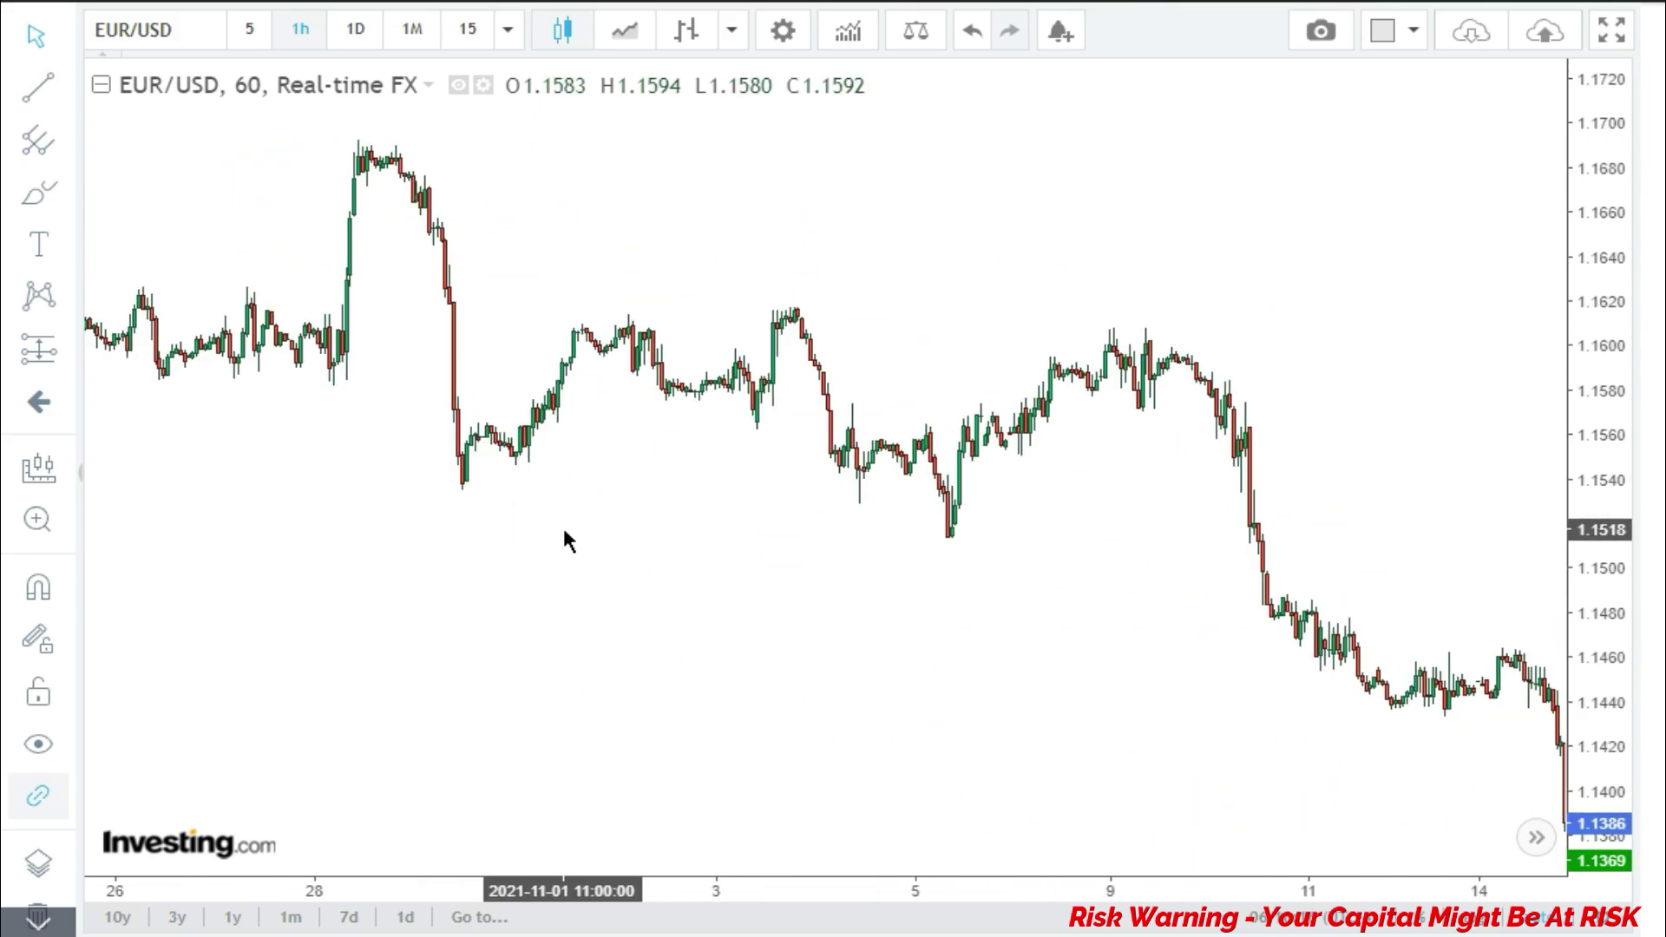
{"action": "scroll", "coordinate": [520, 551], "scroll_direction": "up", "scroll_amount": 2}
{"action": "left_click_drag", "start_coordinate": [404, 519], "coordinate": [843, 600]}
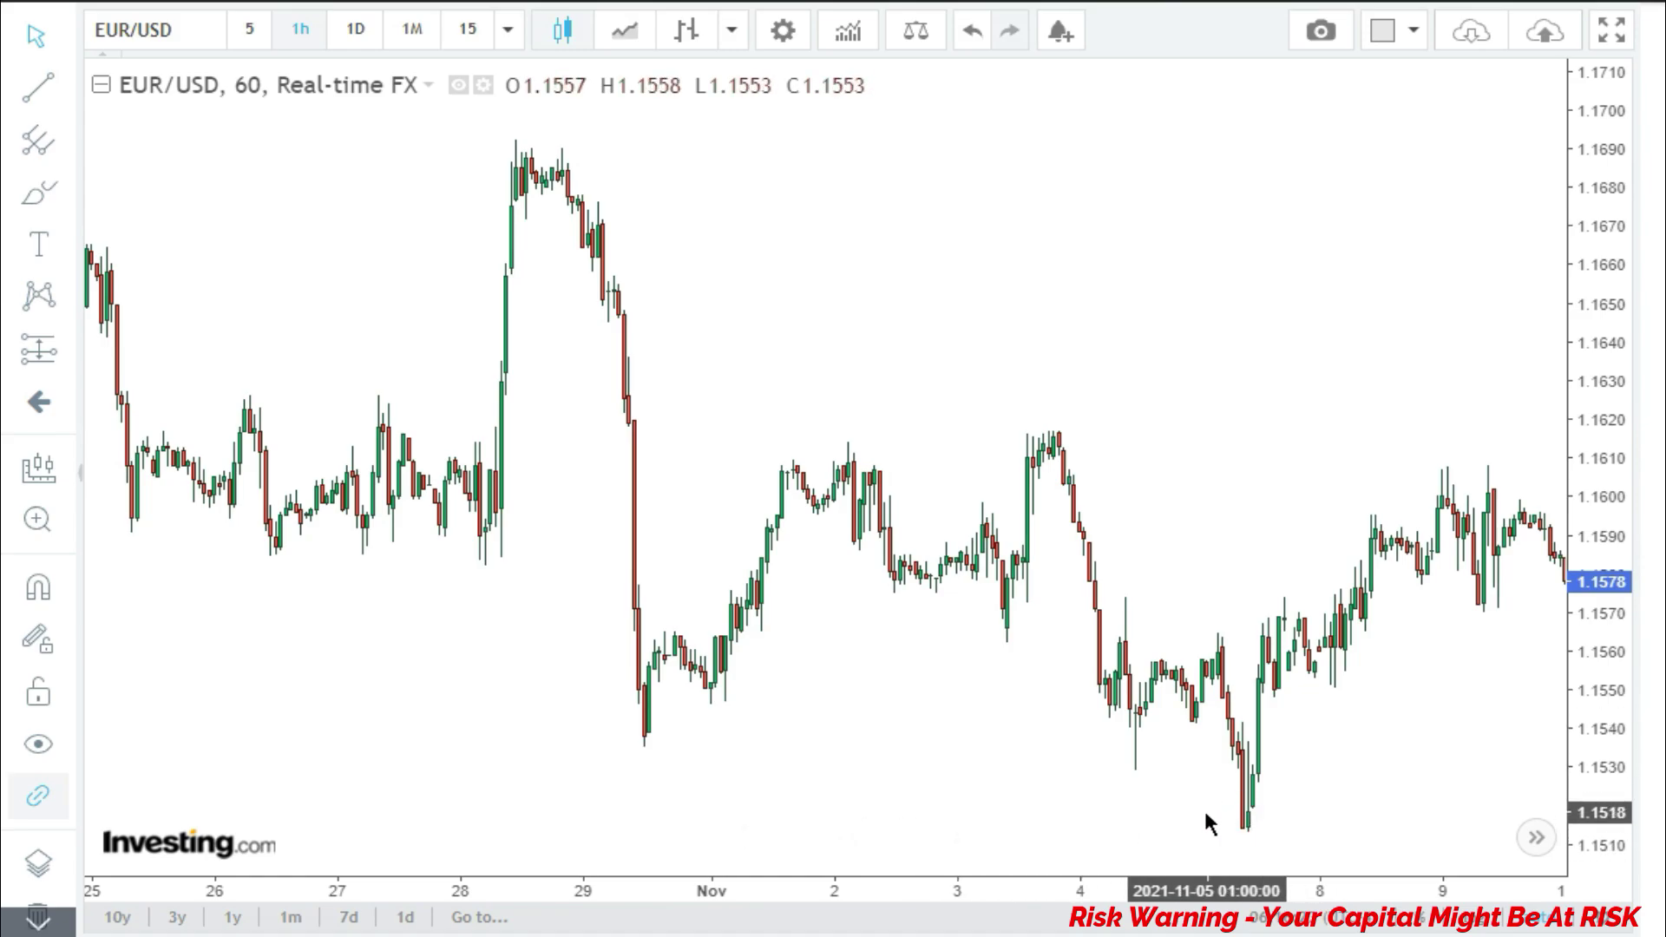
{"action": "left_click_drag", "start_coordinate": [1206, 823], "coordinate": [829, 784]}
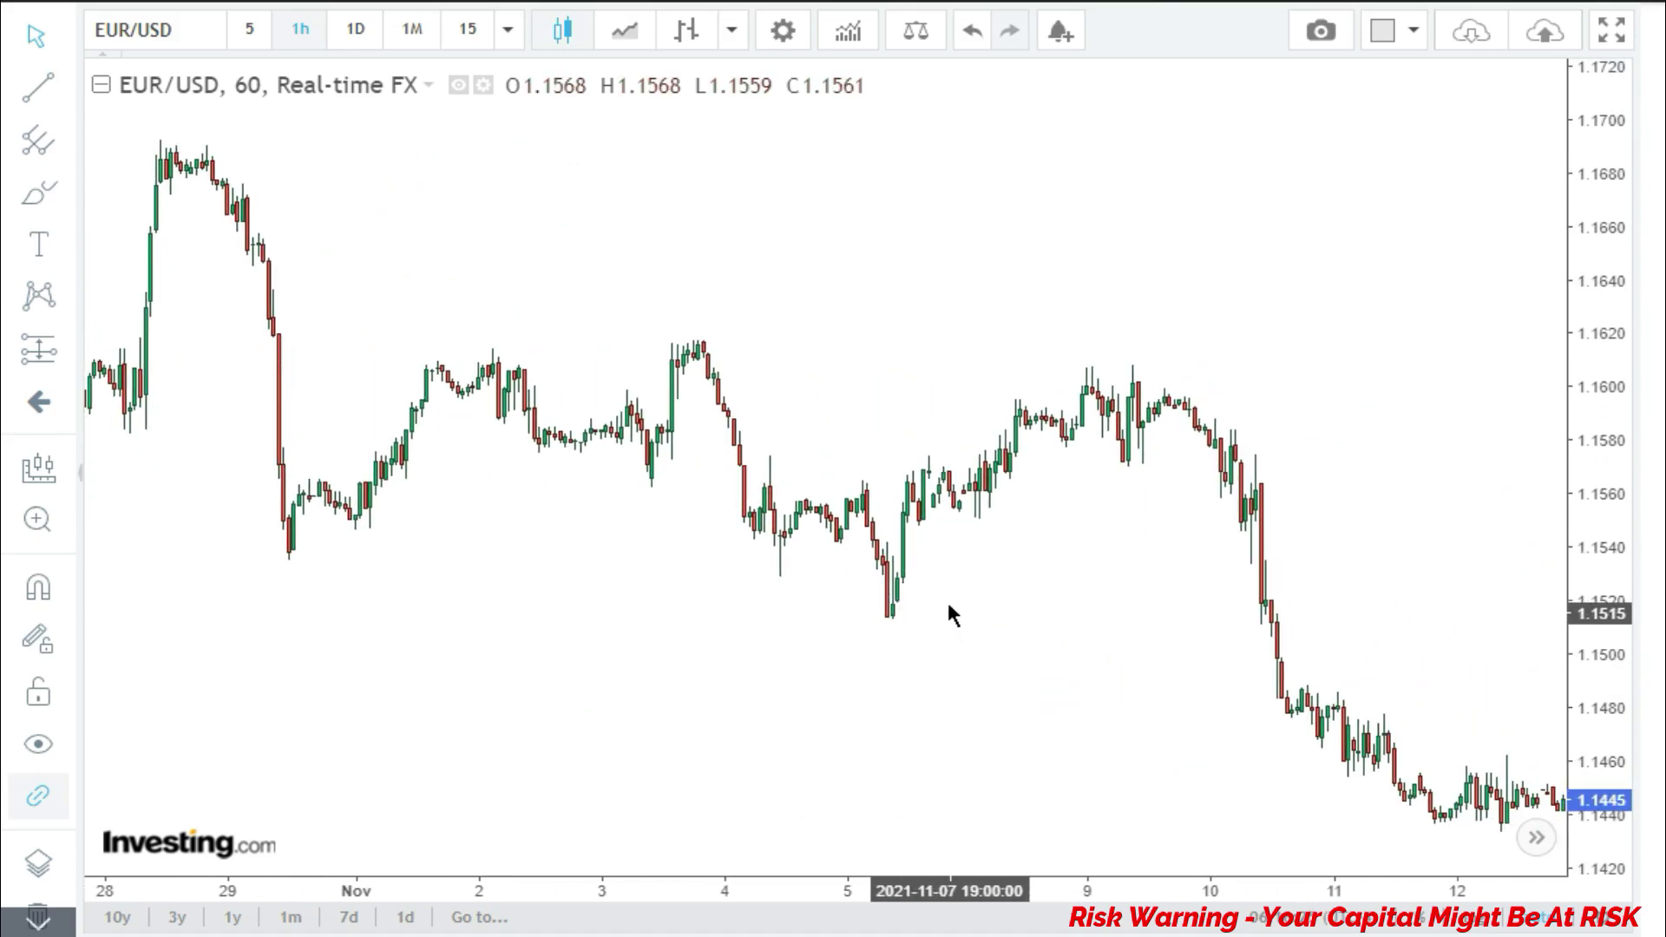
Draw a rising trendline under the November 5–10 pullback, from about 1.1548 to about 1.1602, fitting both ends to the lows
{"action": "scroll", "coordinate": [1070, 660], "scroll_direction": "up", "scroll_amount": 3}
{"action": "left_click_drag", "start_coordinate": [772, 551], "coordinate": [829, 534]}
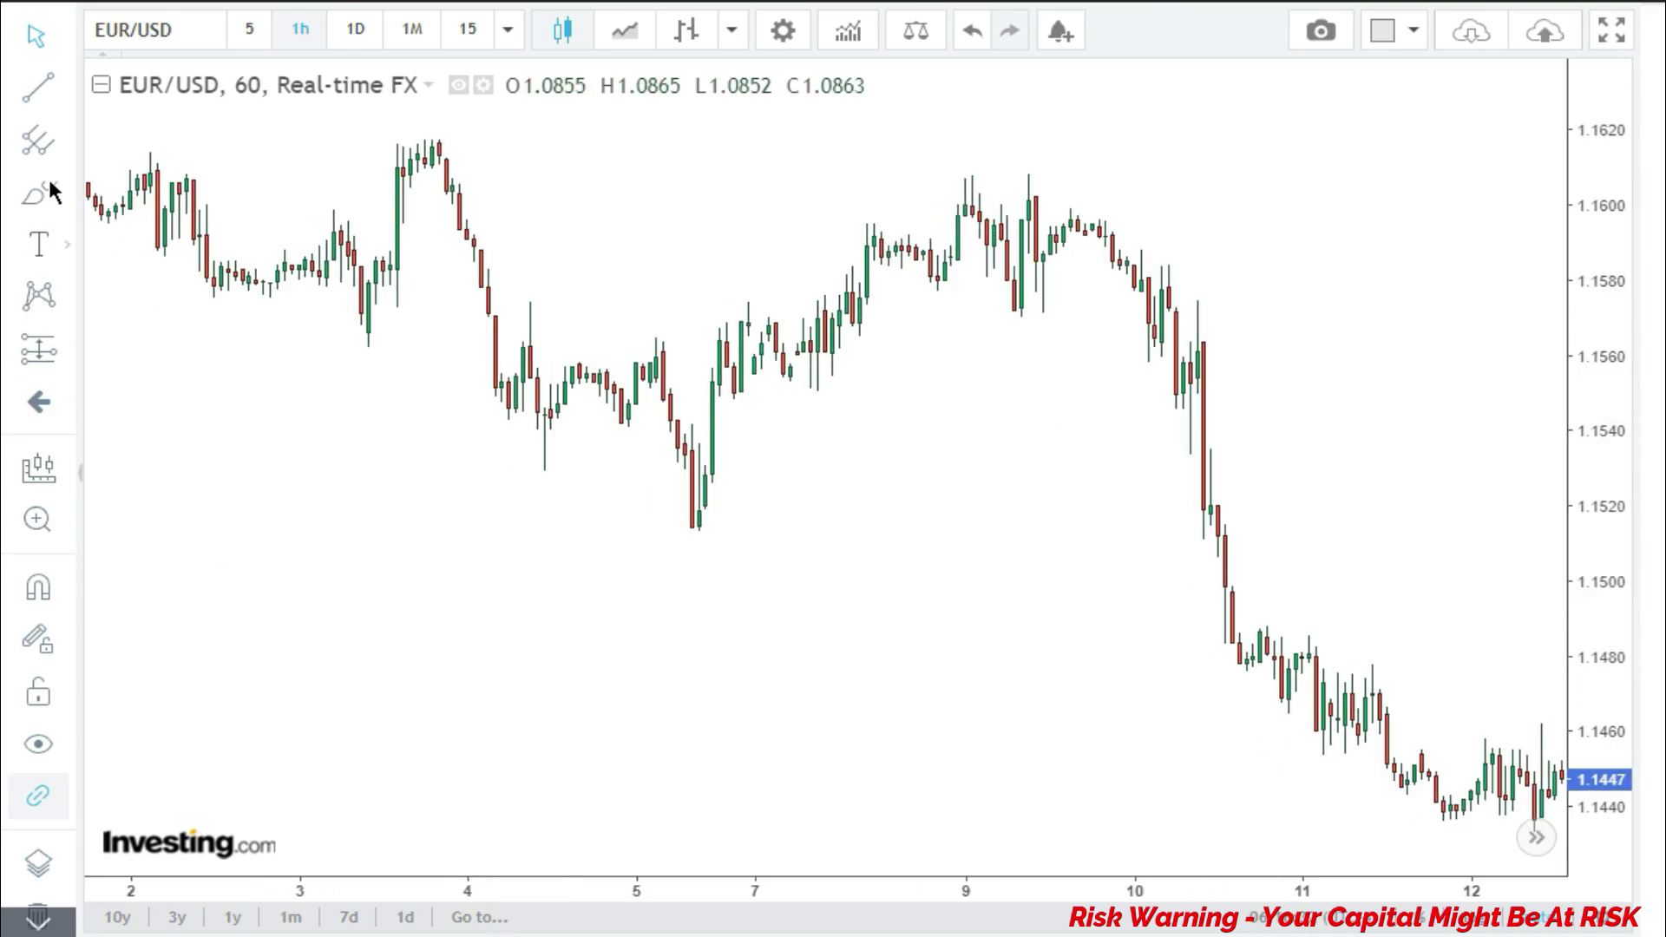
{"action": "left_click", "coordinate": [35, 96]}
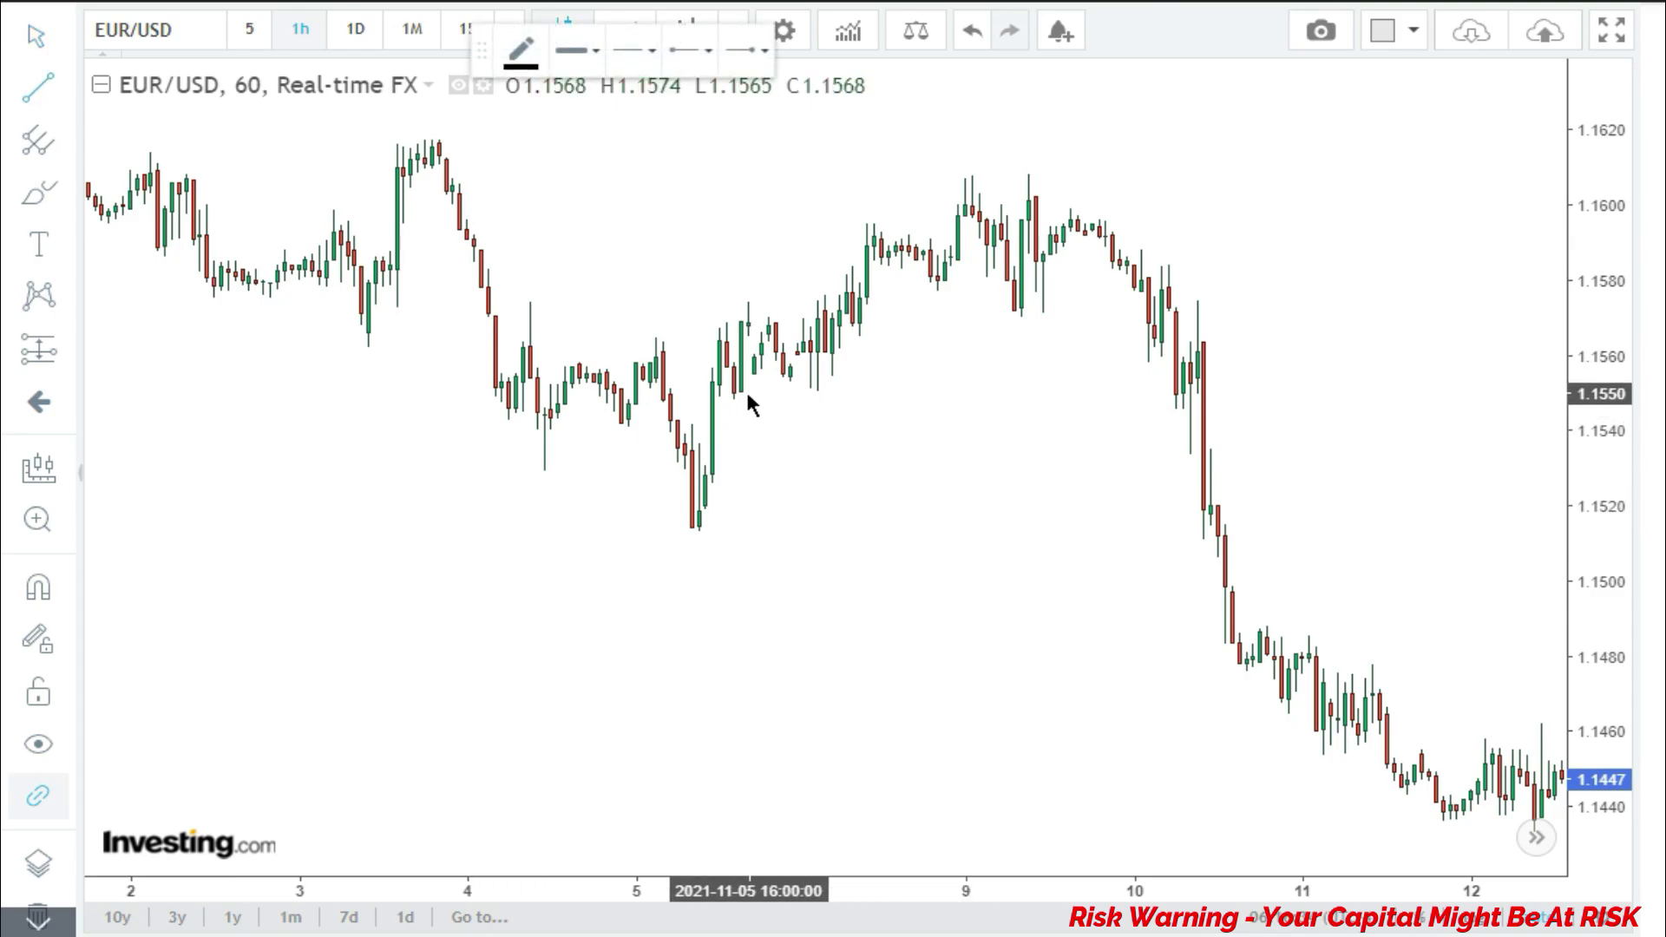
{"action": "left_click", "coordinate": [1492, 184]}
{"action": "left_click_drag", "start_coordinate": [1275, 492], "coordinate": [1179, 539]}
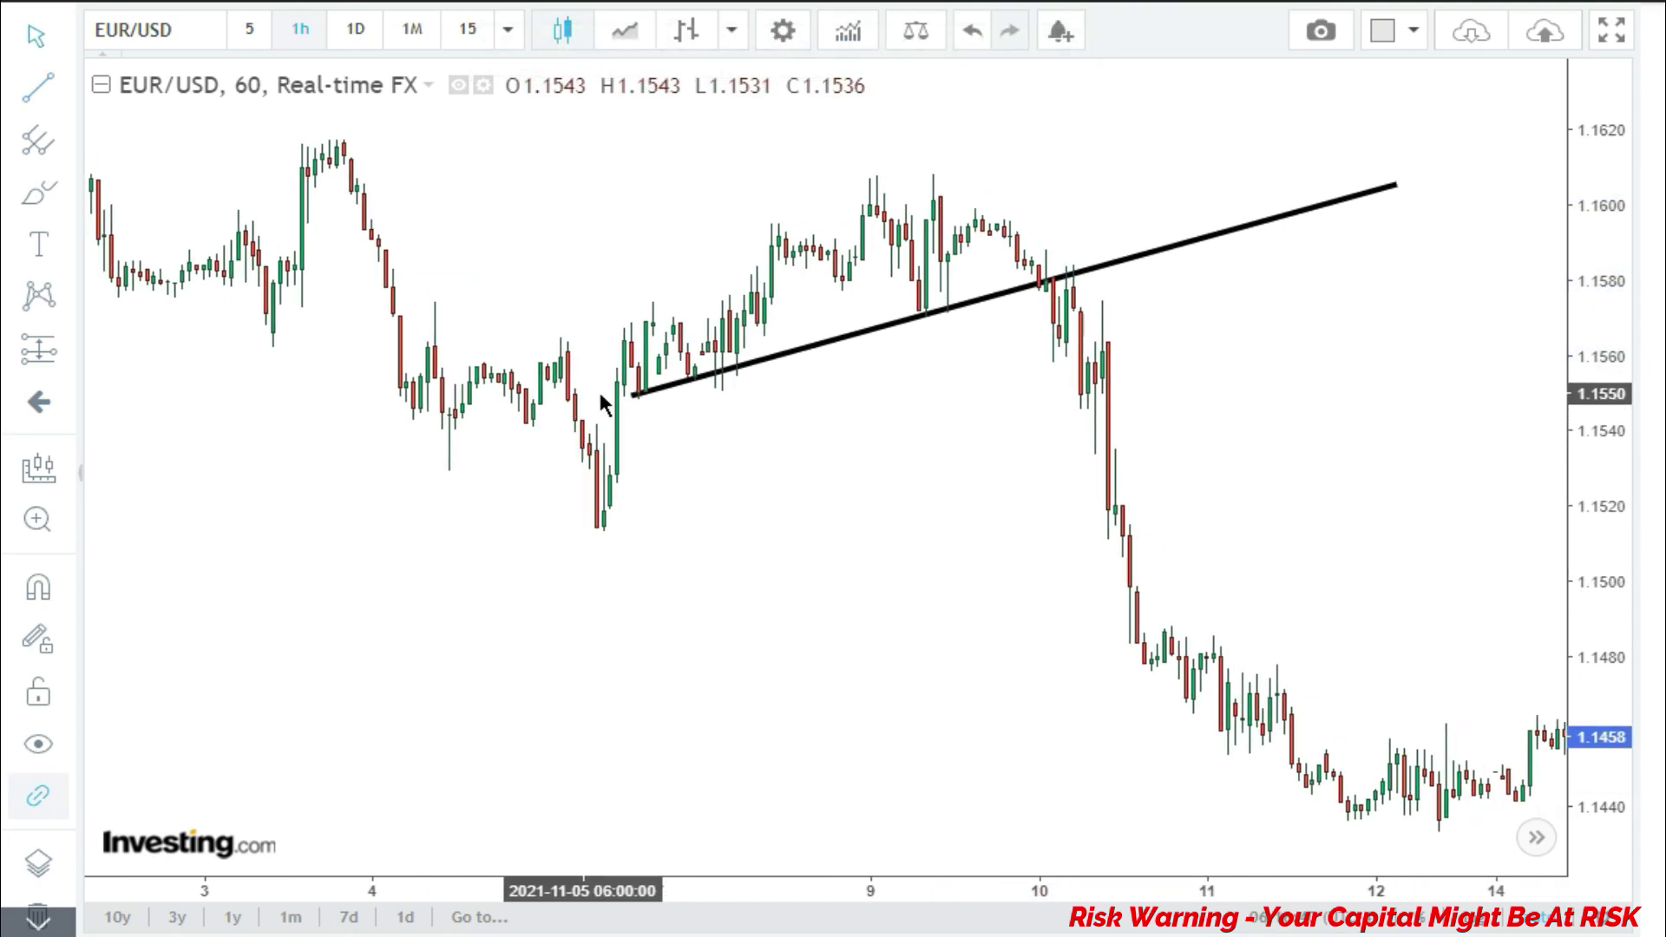
{"action": "left_click", "coordinate": [638, 397]}
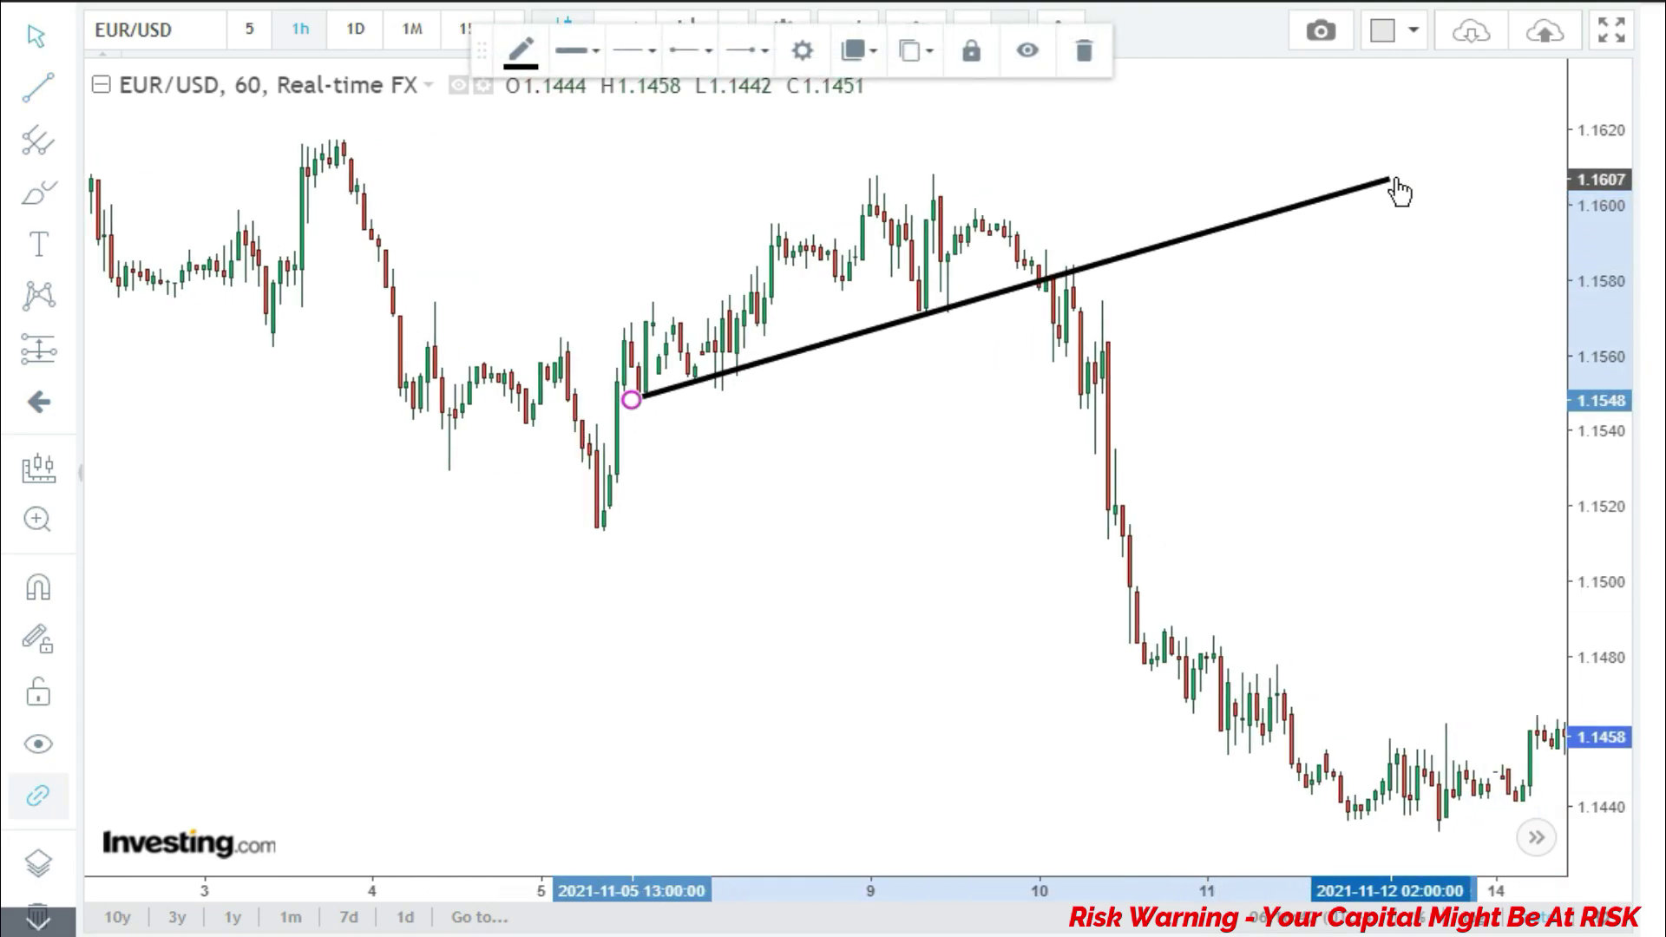
{"action": "left_click_drag", "start_coordinate": [1396, 184], "coordinate": [1413, 200]}
{"action": "left_click", "coordinate": [998, 425]}
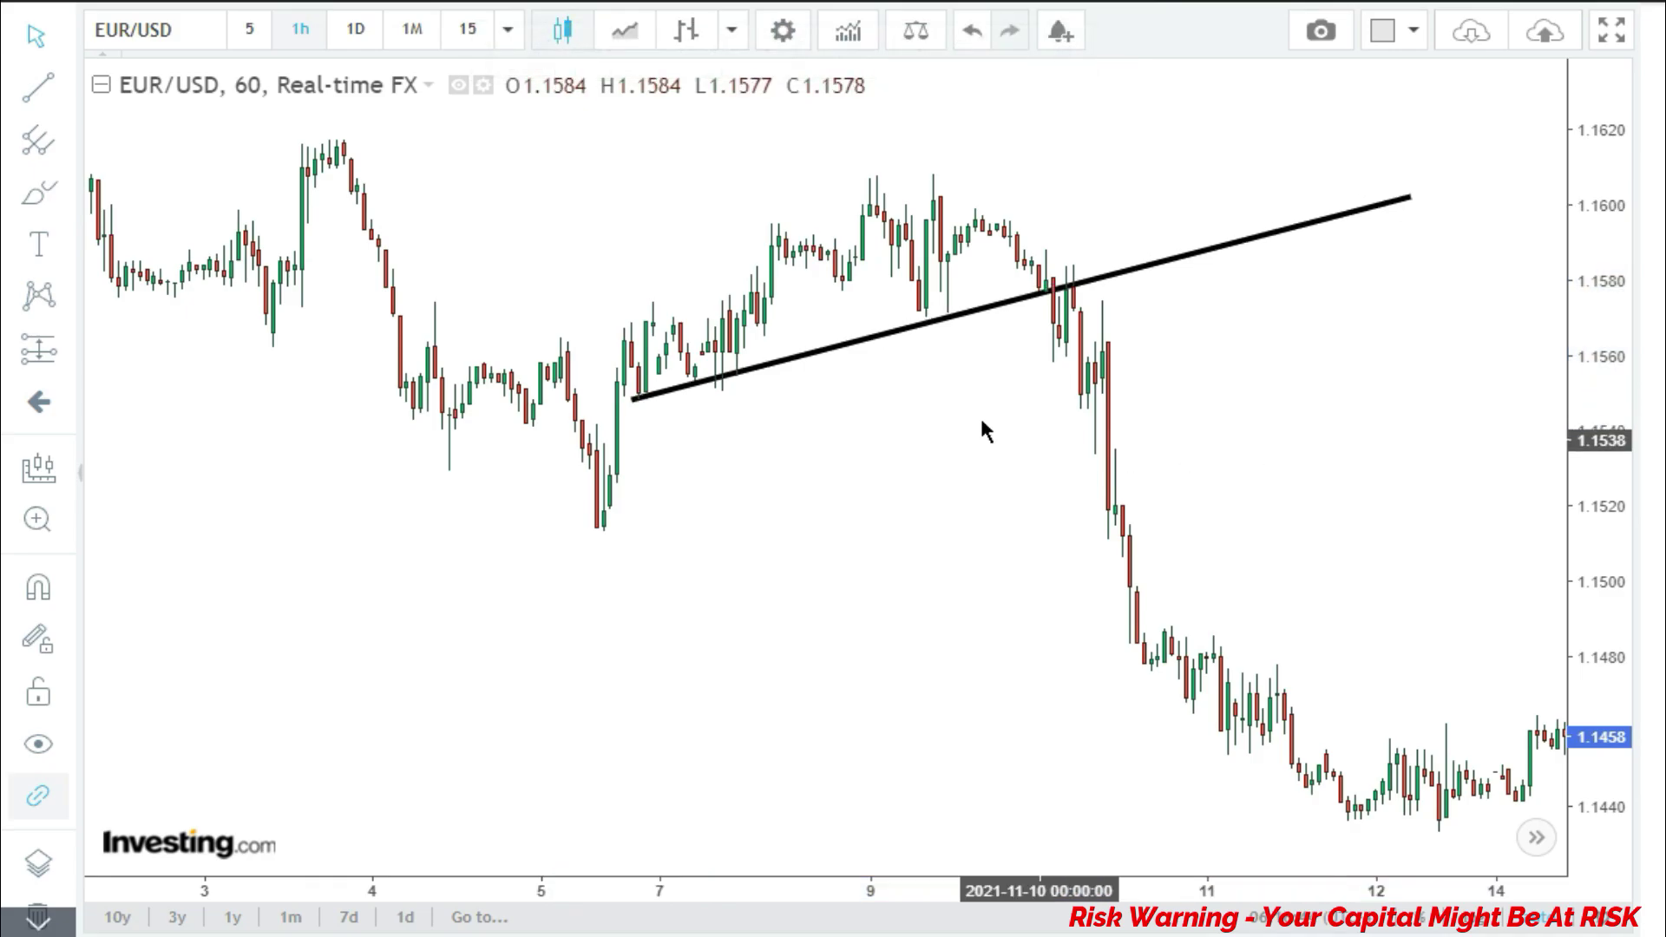
Place a position drawing at the November 10 break of the rising trendline, with its entry at 1.1557
{"action": "scroll", "coordinate": [843, 445], "scroll_direction": "up", "scroll_amount": 3}
{"action": "left_click_drag", "start_coordinate": [548, 524], "coordinate": [717, 531]}
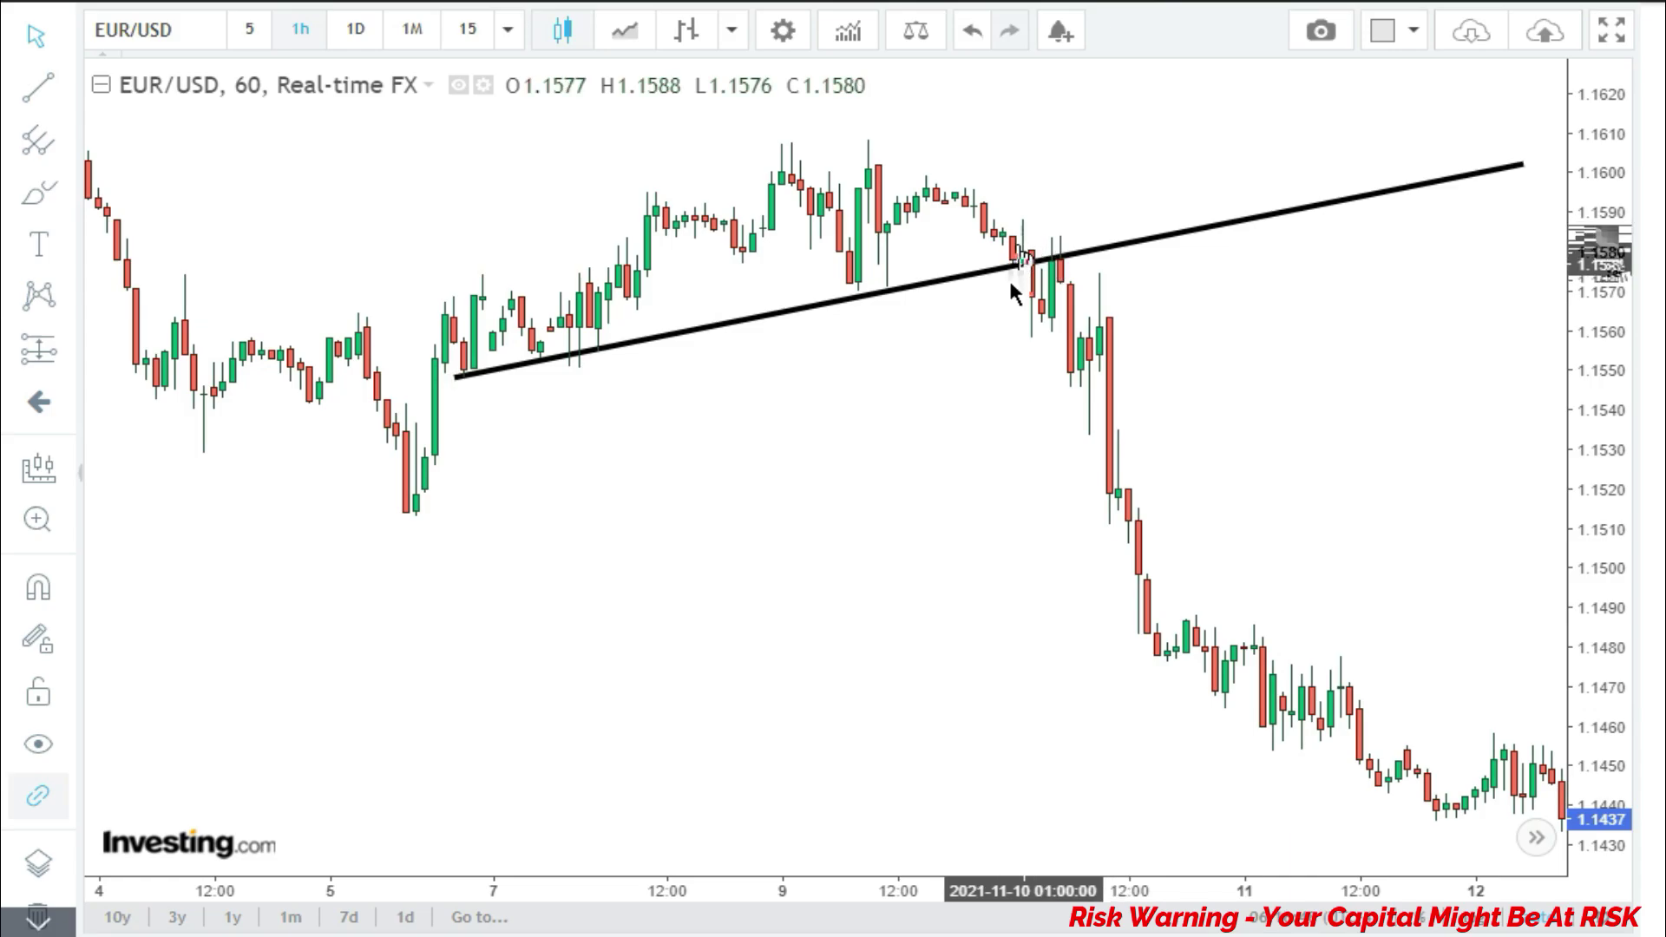
{"action": "scroll", "coordinate": [1013, 292], "scroll_direction": "up", "scroll_amount": 2}
{"action": "scroll", "coordinate": [968, 414], "scroll_direction": "left", "scroll_amount": 2}
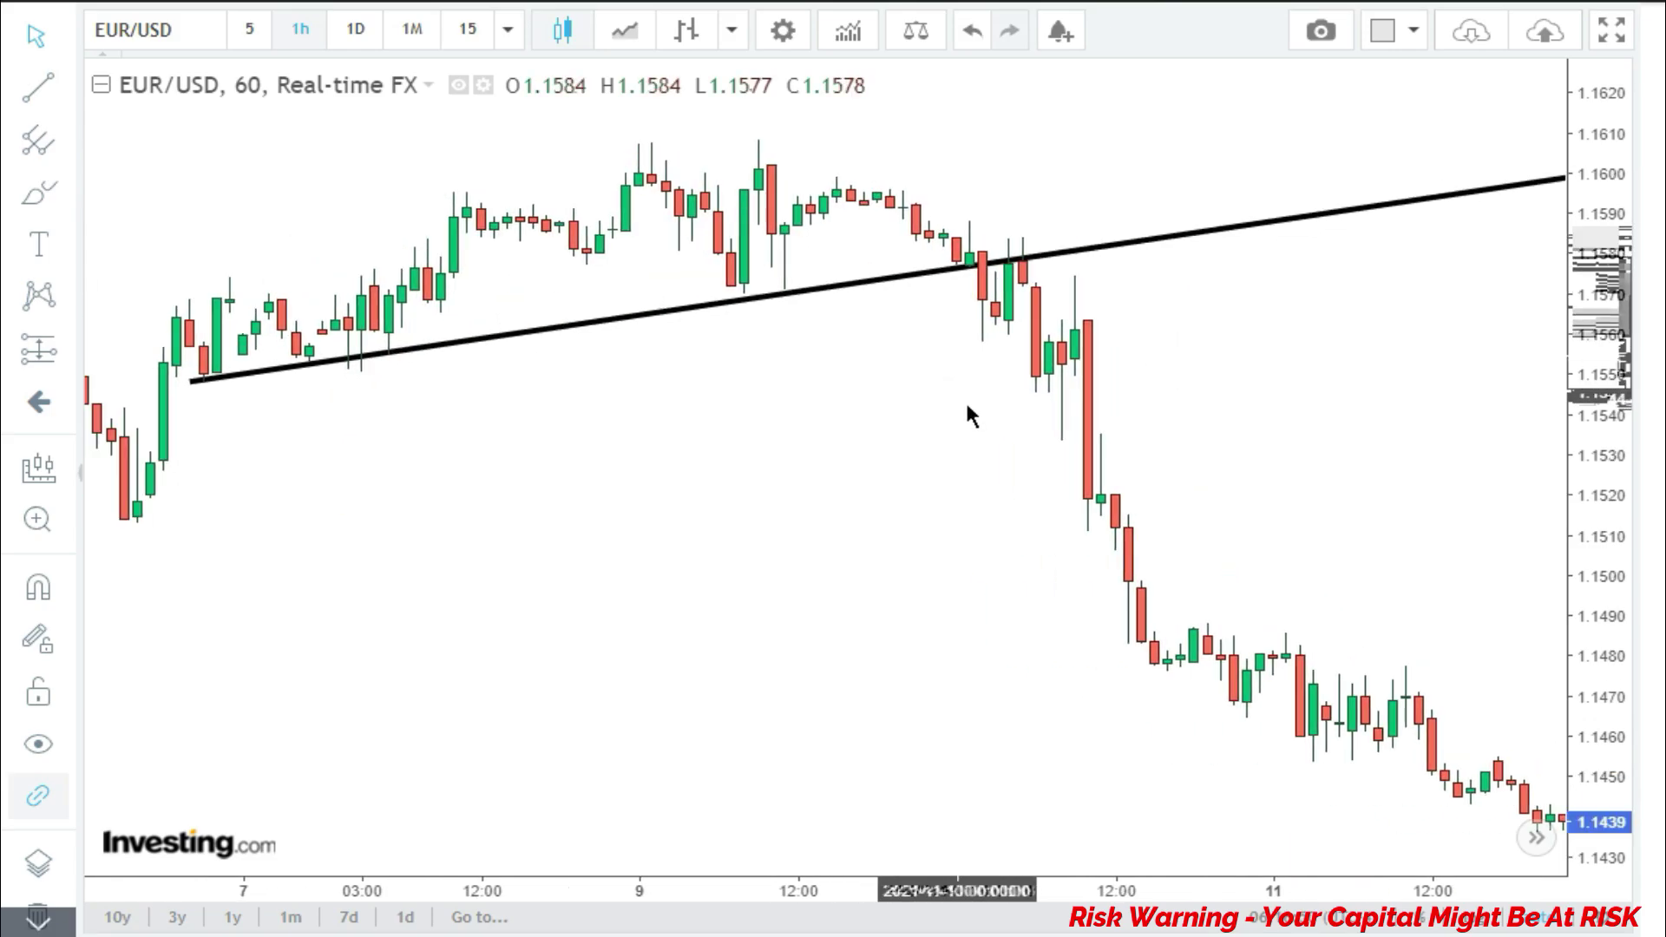
{"action": "scroll", "coordinate": [968, 415], "scroll_direction": "up", "scroll_amount": 2}
{"action": "scroll", "coordinate": [894, 409], "scroll_direction": "left", "scroll_amount": 1}
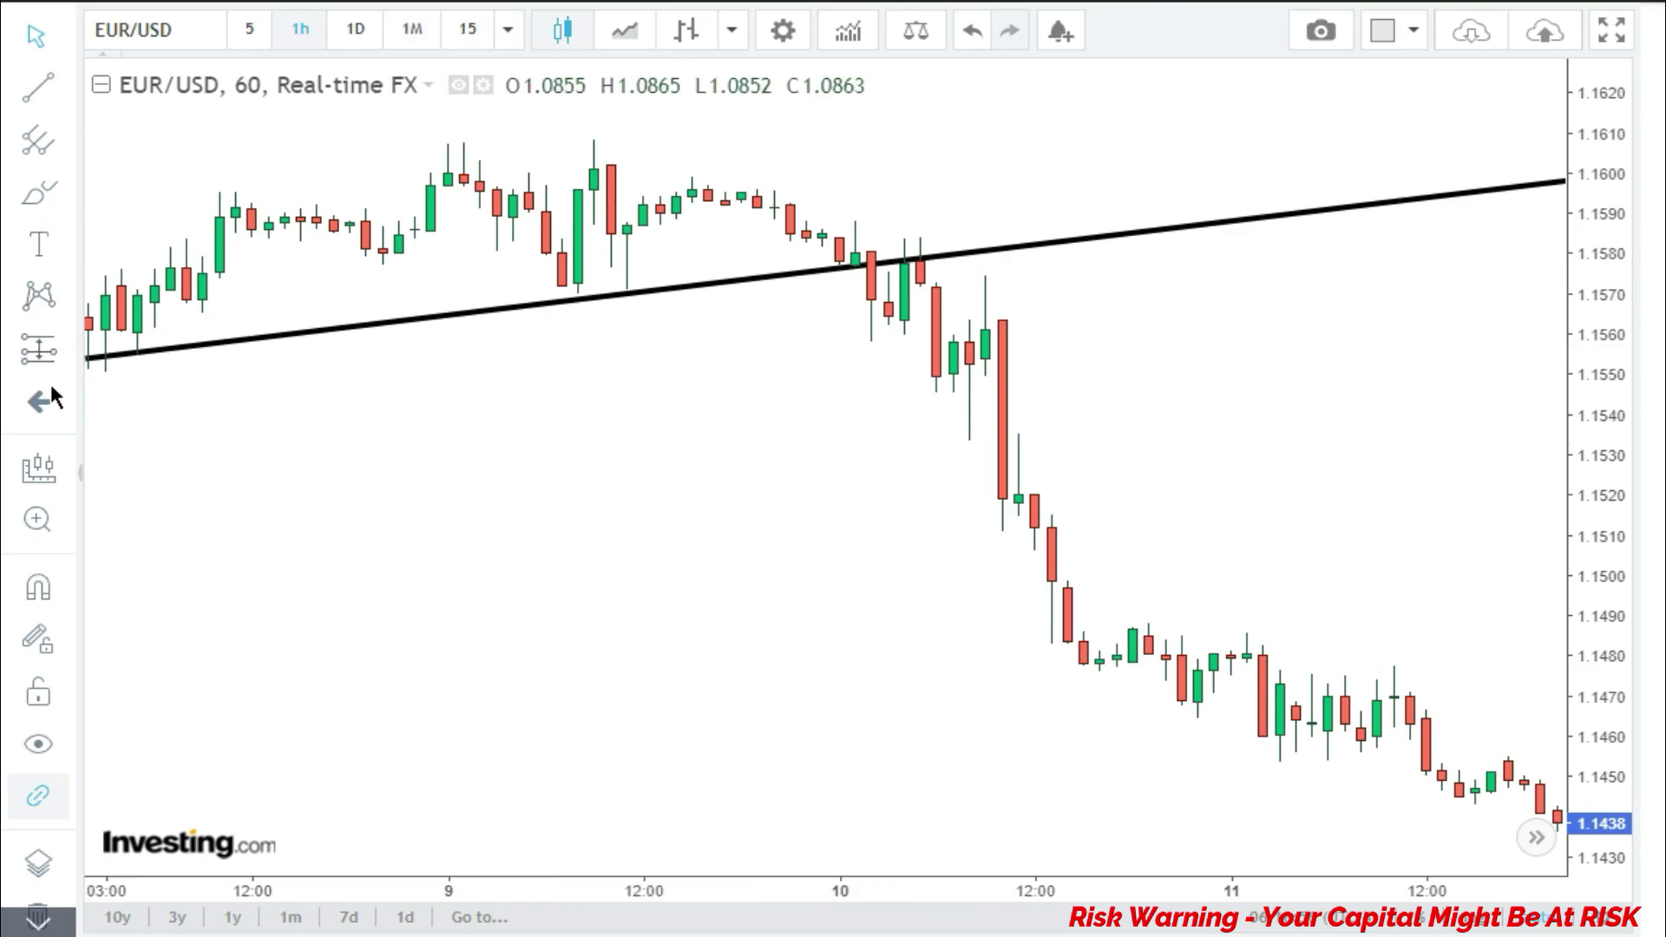
{"action": "left_click", "coordinate": [30, 352]}
{"action": "left_click", "coordinate": [824, 345]}
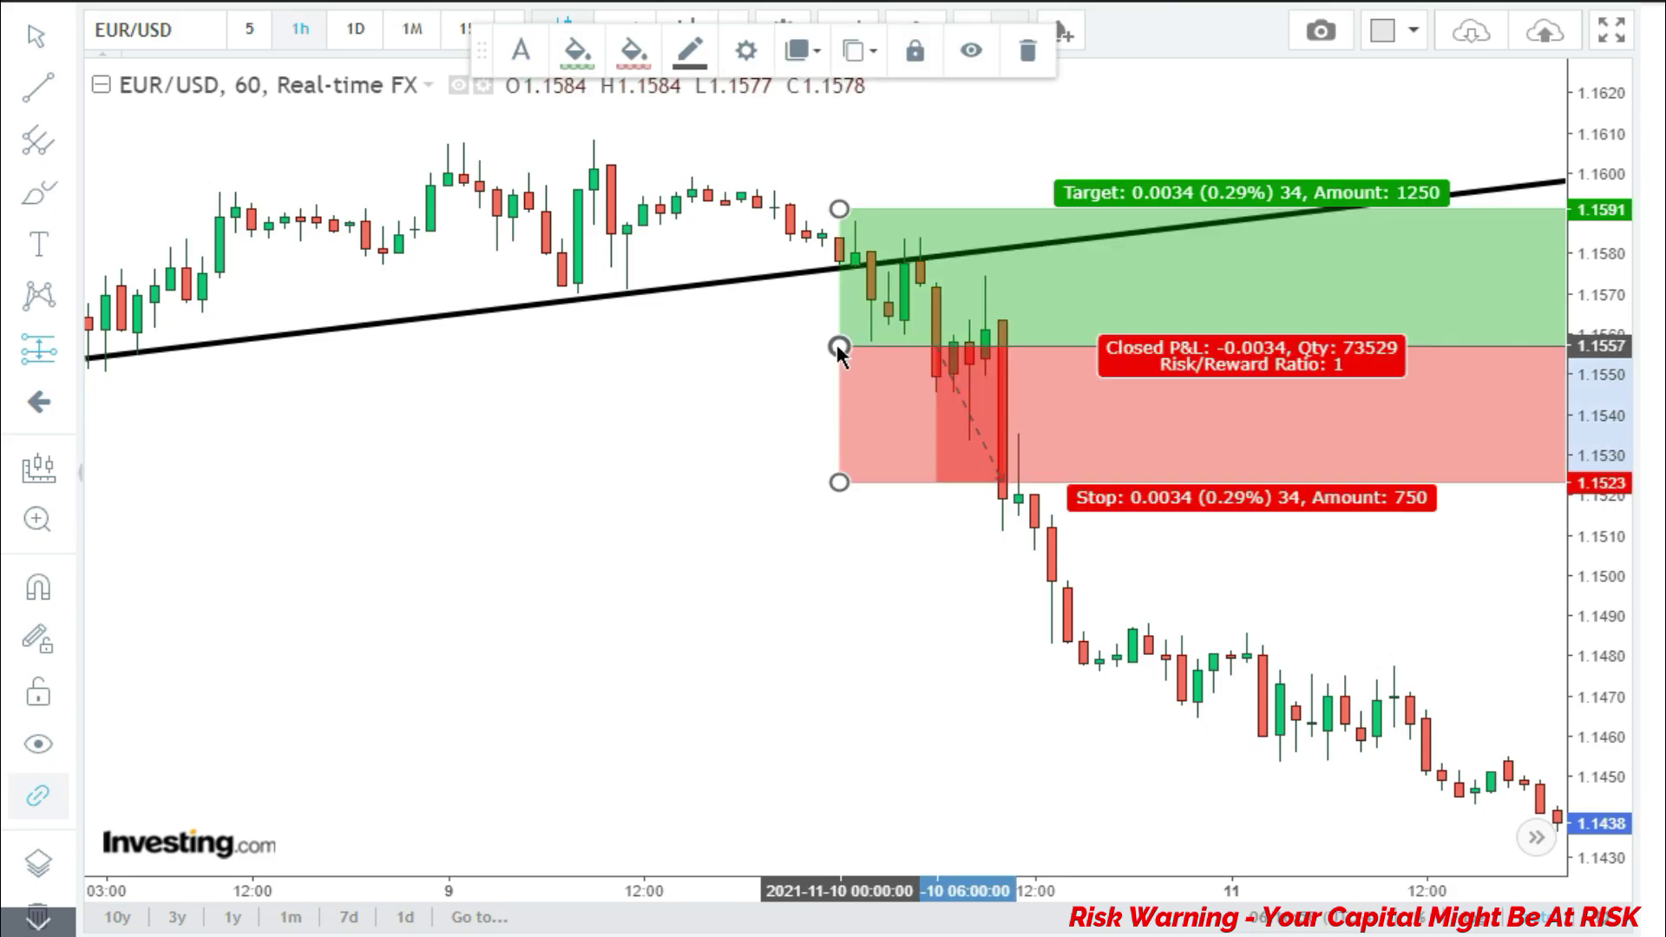
Set the November 10 position's upper level to 1.1610 and its lower level to 1.1513, near the pullback's starting low
{"action": "left_click_drag", "start_coordinate": [802, 208], "coordinate": [788, 132]}
{"action": "left_click_drag", "start_coordinate": [803, 484], "coordinate": [807, 572]}
{"action": "scroll", "coordinate": [850, 651], "scroll_direction": "down", "scroll_amount": 2}
{"action": "scroll", "coordinate": [850, 650], "scroll_direction": "down", "scroll_amount": 1}
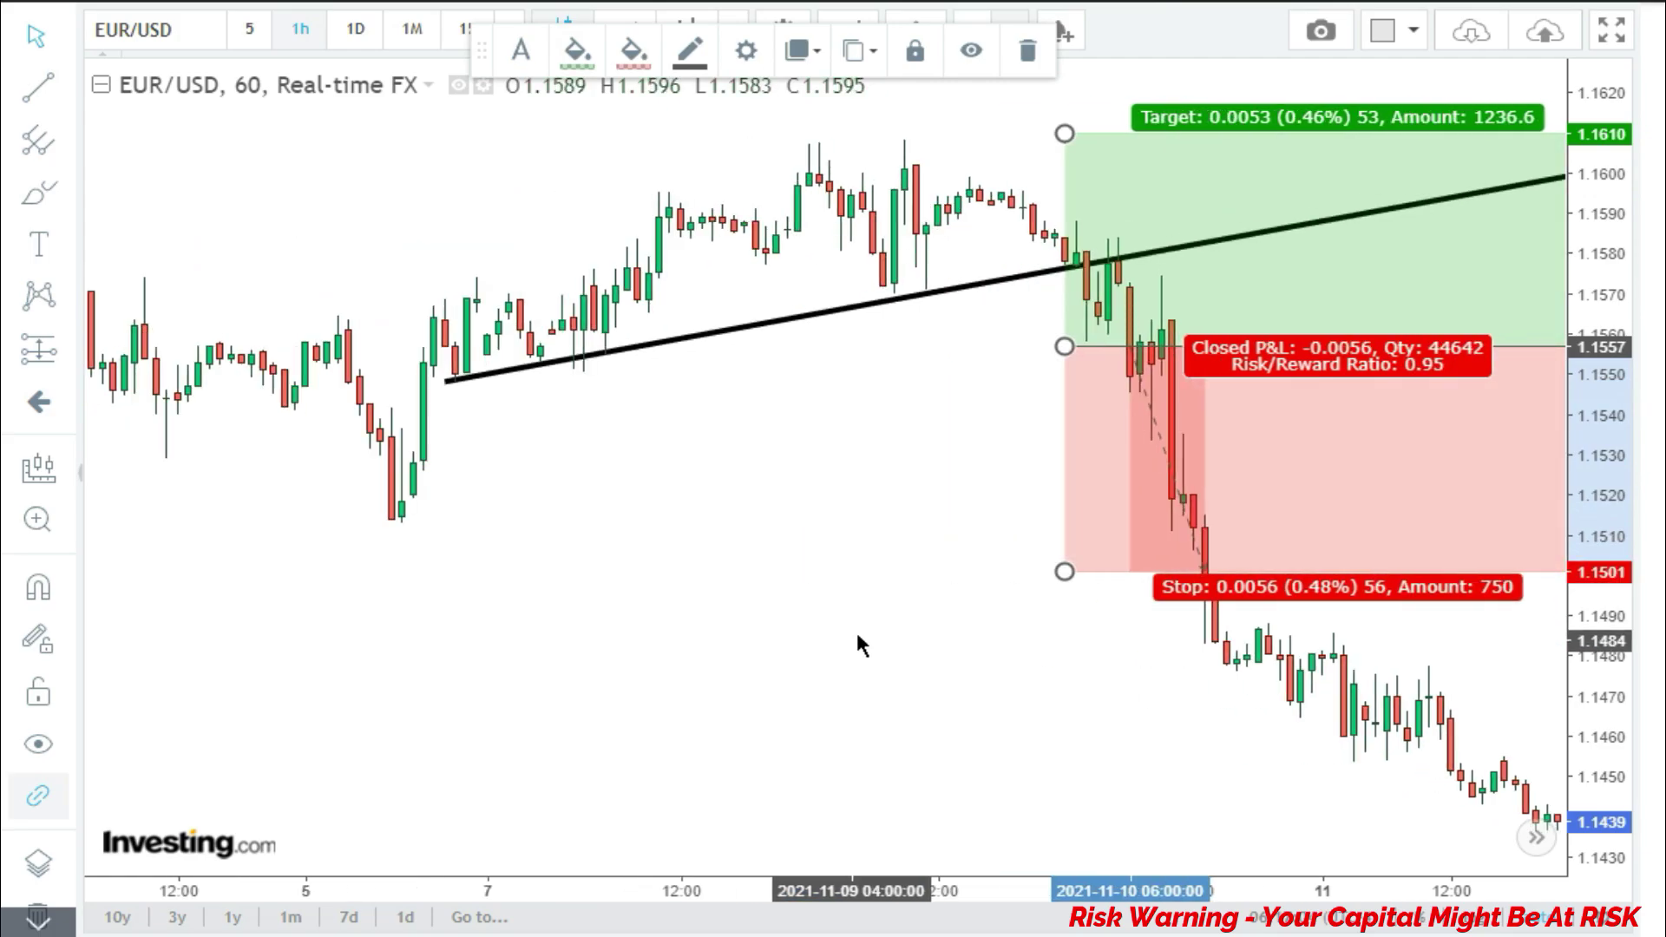
{"action": "left_click_drag", "start_coordinate": [1045, 571], "coordinate": [1046, 524]}
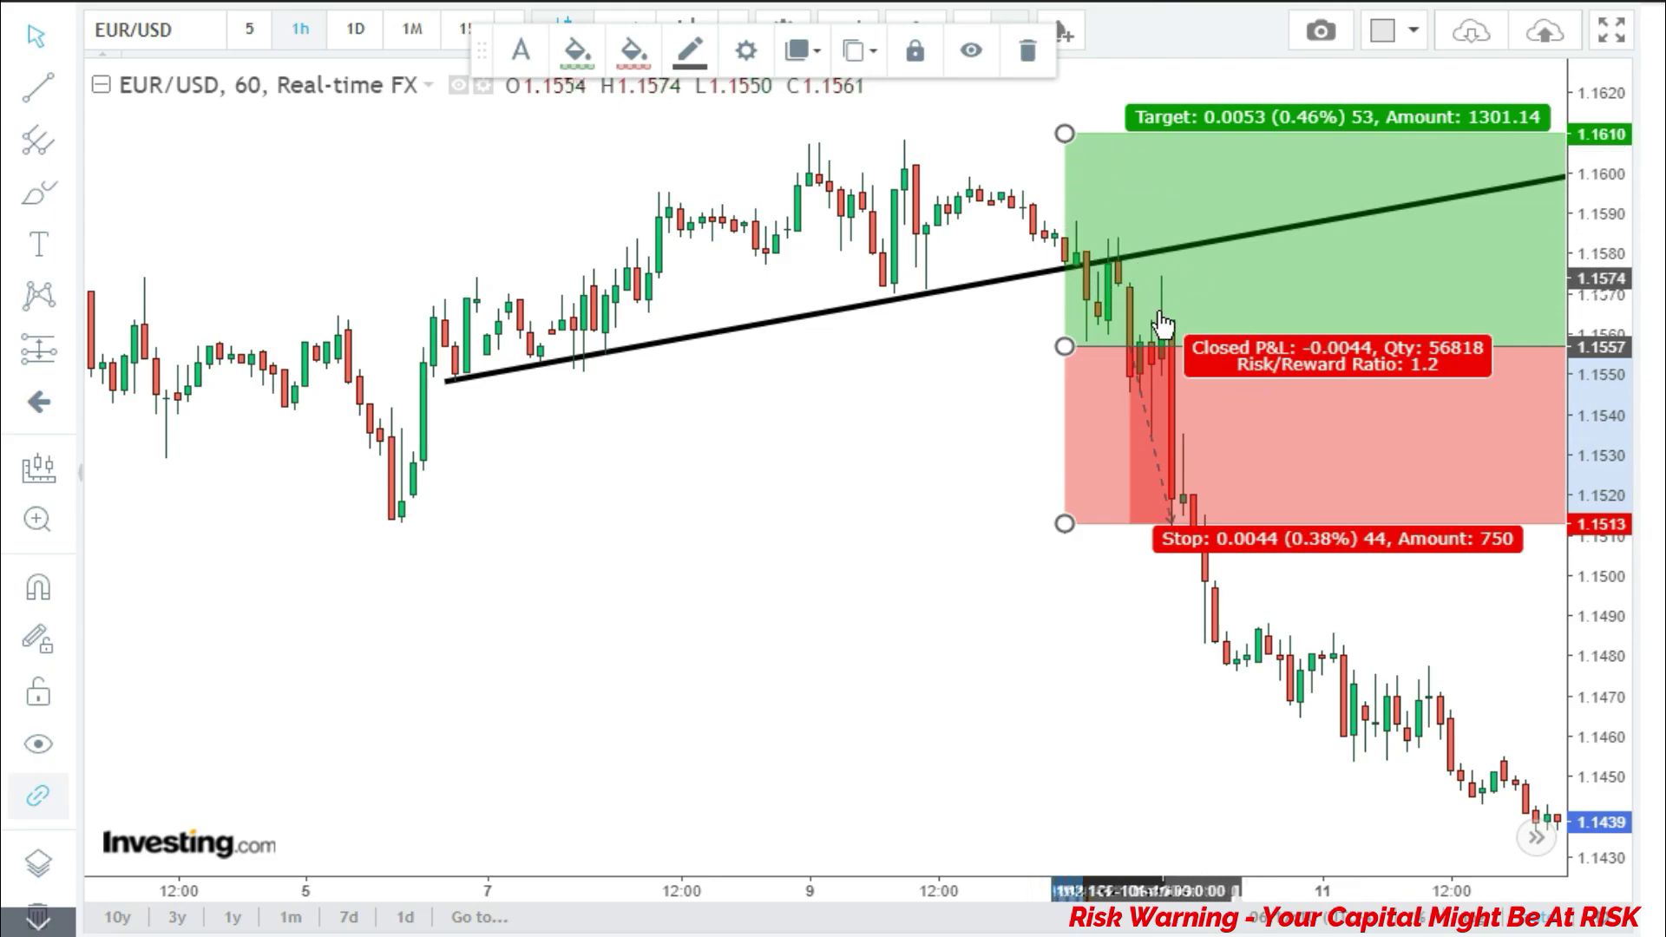
Compare the November 10 position with the wider EUR/USD decline from August through late November 2021
{"action": "scroll", "coordinate": [786, 590], "scroll_direction": "down", "scroll_amount": 10}
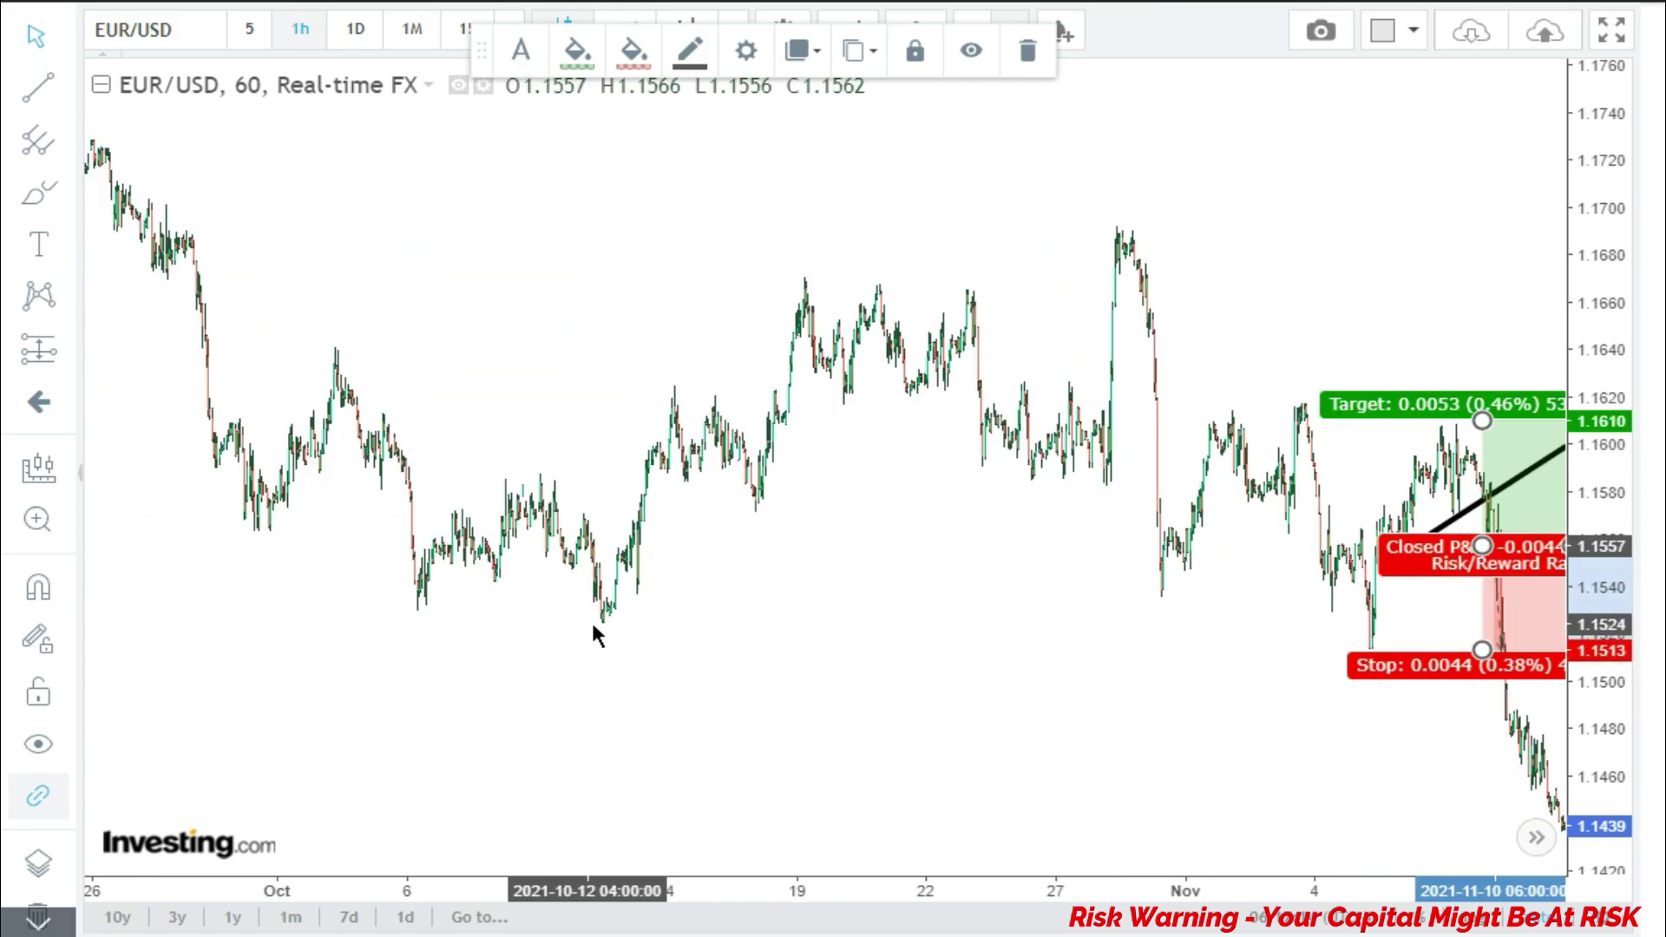
{"action": "scroll", "coordinate": [730, 686], "scroll_direction": "down", "scroll_amount": 2}
{"action": "scroll", "coordinate": [729, 673], "scroll_direction": "down", "scroll_amount": 4}
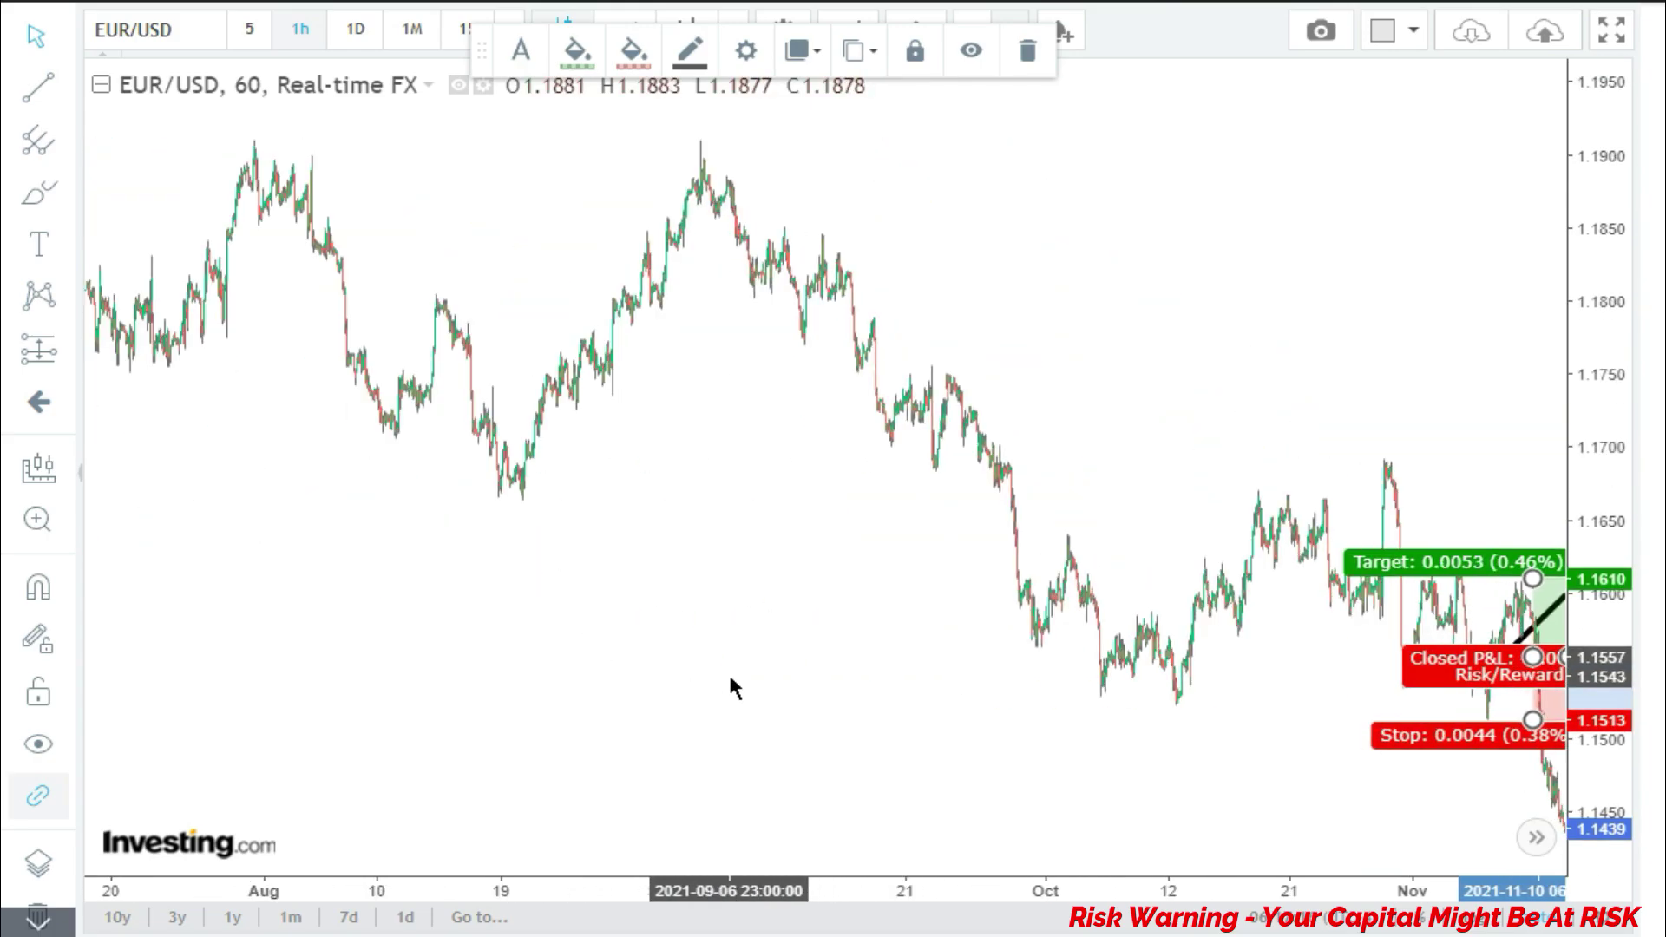
{"action": "mouse_move", "coordinate": [493, 687]}
{"action": "left_mouse_down"}
{"action": "mouse_move", "coordinate": [995, 704]}
{"action": "mouse_move", "coordinate": [196, 707]}
{"action": "left_mouse_up"}
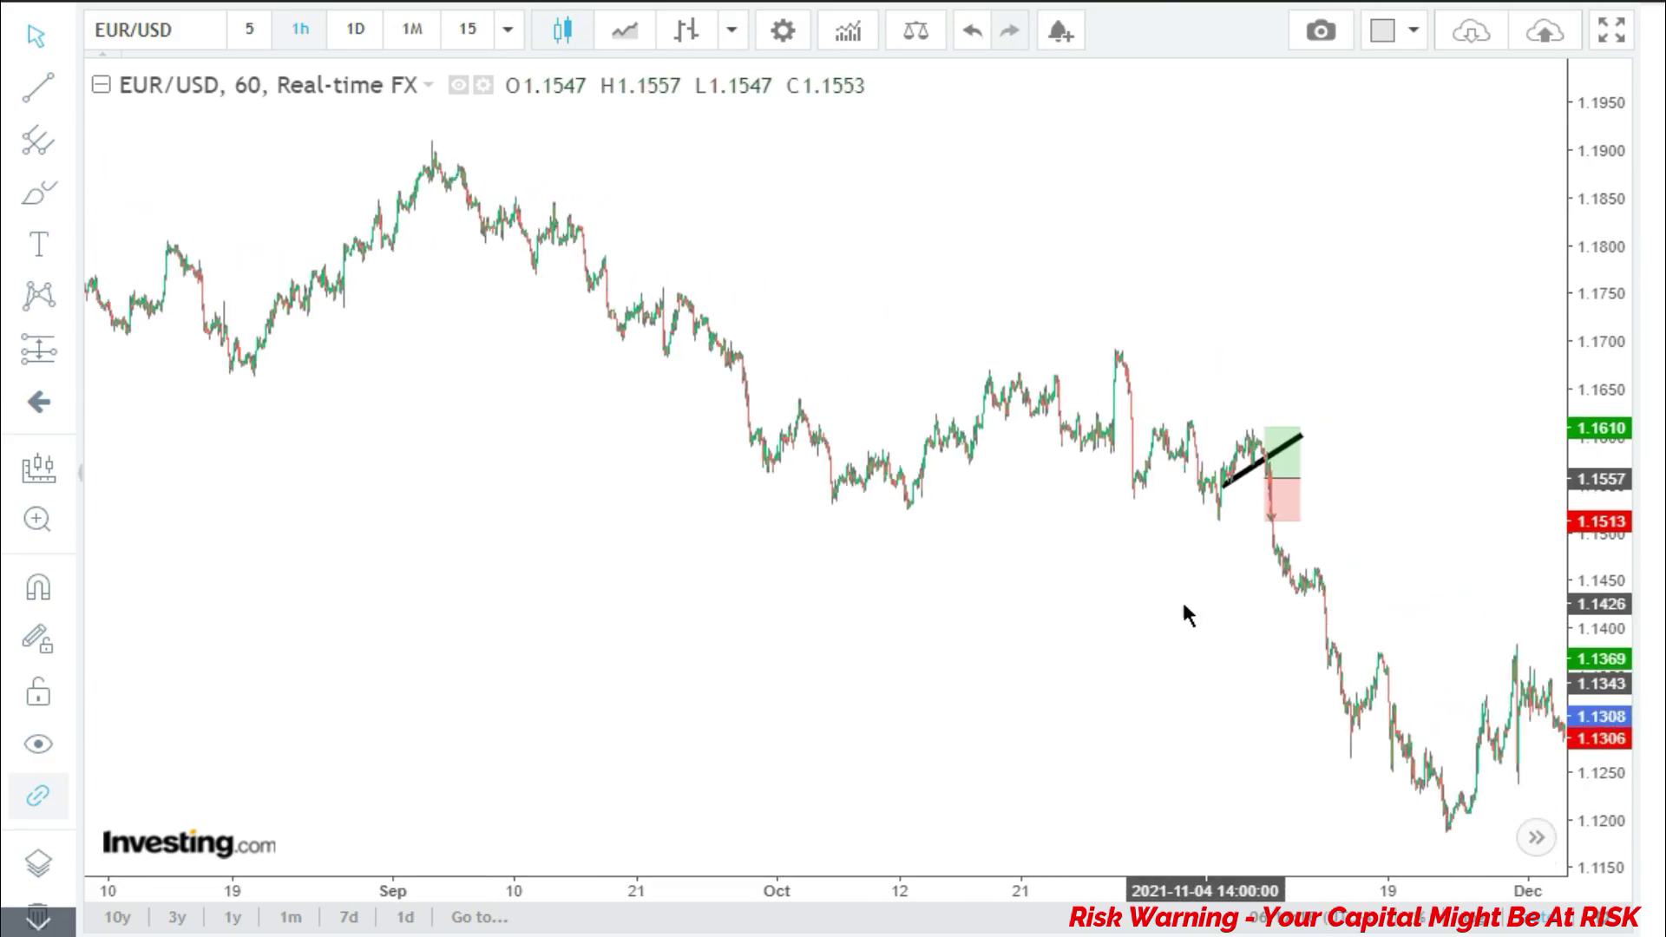
{"action": "mouse_move", "coordinate": [1133, 606]}
{"action": "left_mouse_down"}
{"action": "mouse_move", "coordinate": [913, 609]}
{"action": "mouse_move", "coordinate": [806, 553]}
{"action": "left_mouse_up"}
{"action": "scroll", "coordinate": [833, 548], "scroll_direction": "up", "scroll_amount": 4}
{"action": "left_click_drag", "start_coordinate": [485, 520], "coordinate": [1045, 581]}
{"action": "scroll", "coordinate": [677, 583], "scroll_direction": "up", "scroll_amount": 2}
{"action": "left_click_drag", "start_coordinate": [573, 529], "coordinate": [1058, 633]}
{"action": "scroll", "coordinate": [696, 544], "scroll_direction": "up", "scroll_amount": 2}
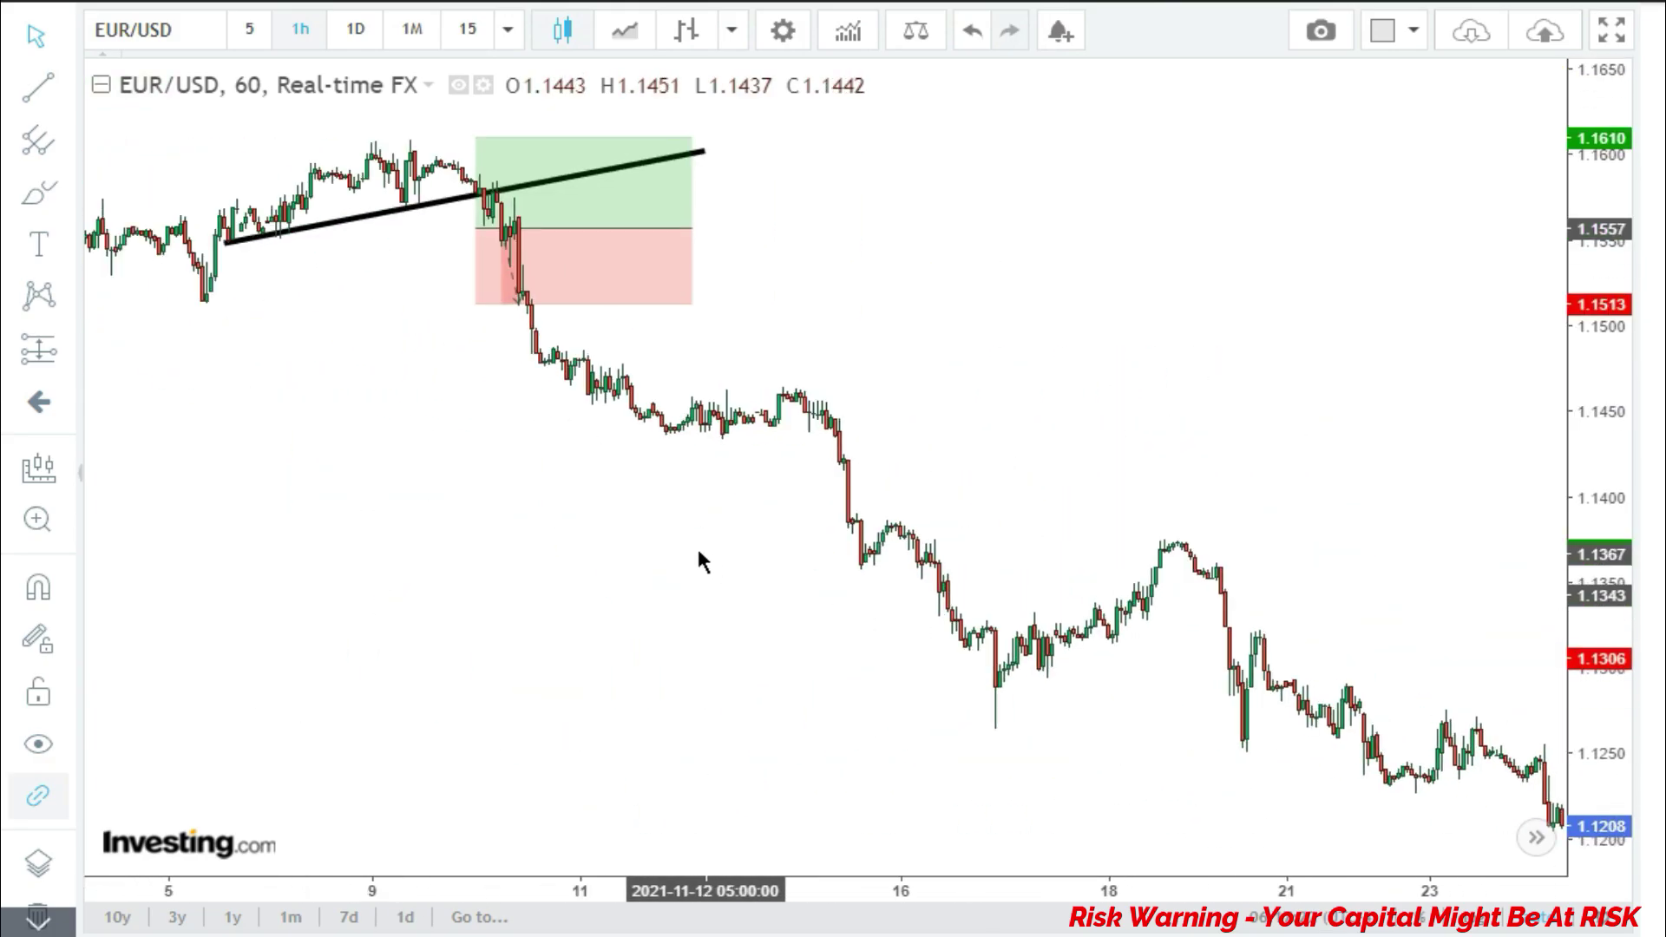
Extend the November 10 position's lower level down to 1.1504 to match the distance of its upper level
{"action": "left_click_drag", "start_coordinate": [696, 544], "coordinate": [1038, 669]}
{"action": "scroll", "coordinate": [931, 600], "scroll_direction": "up", "scroll_amount": 2}
{"action": "left_click_drag", "start_coordinate": [807, 664], "coordinate": [1290, 751]}
{"action": "left_click", "coordinate": [1275, 441]}
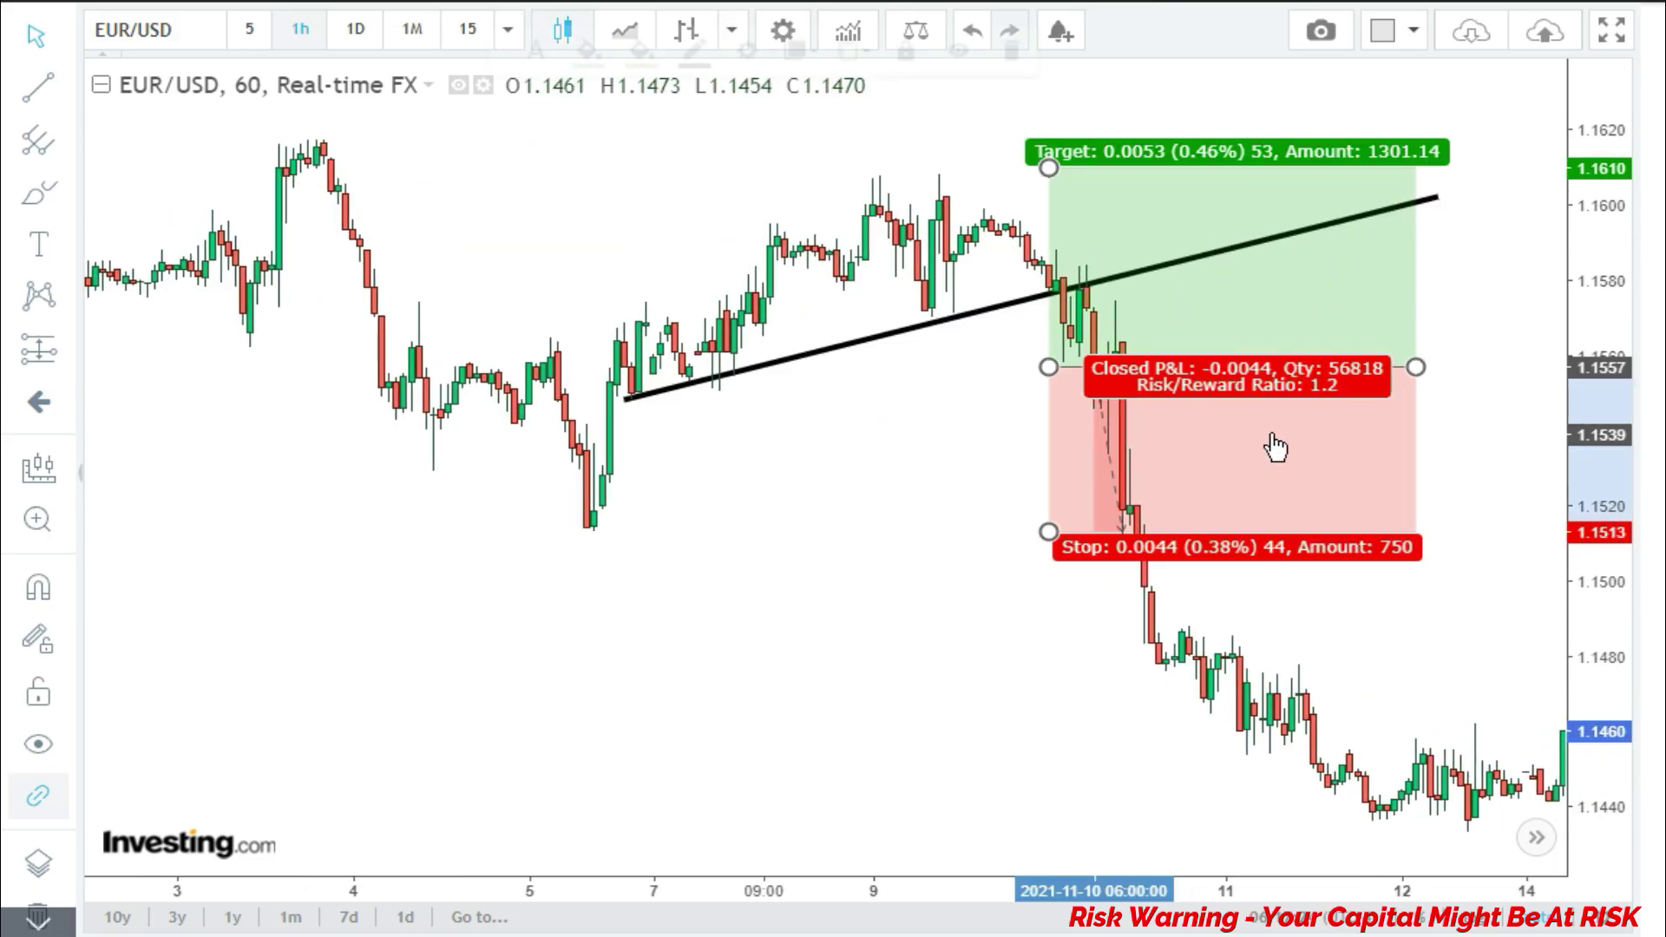
{"action": "left_click_drag", "start_coordinate": [1055, 545], "coordinate": [1063, 578]}
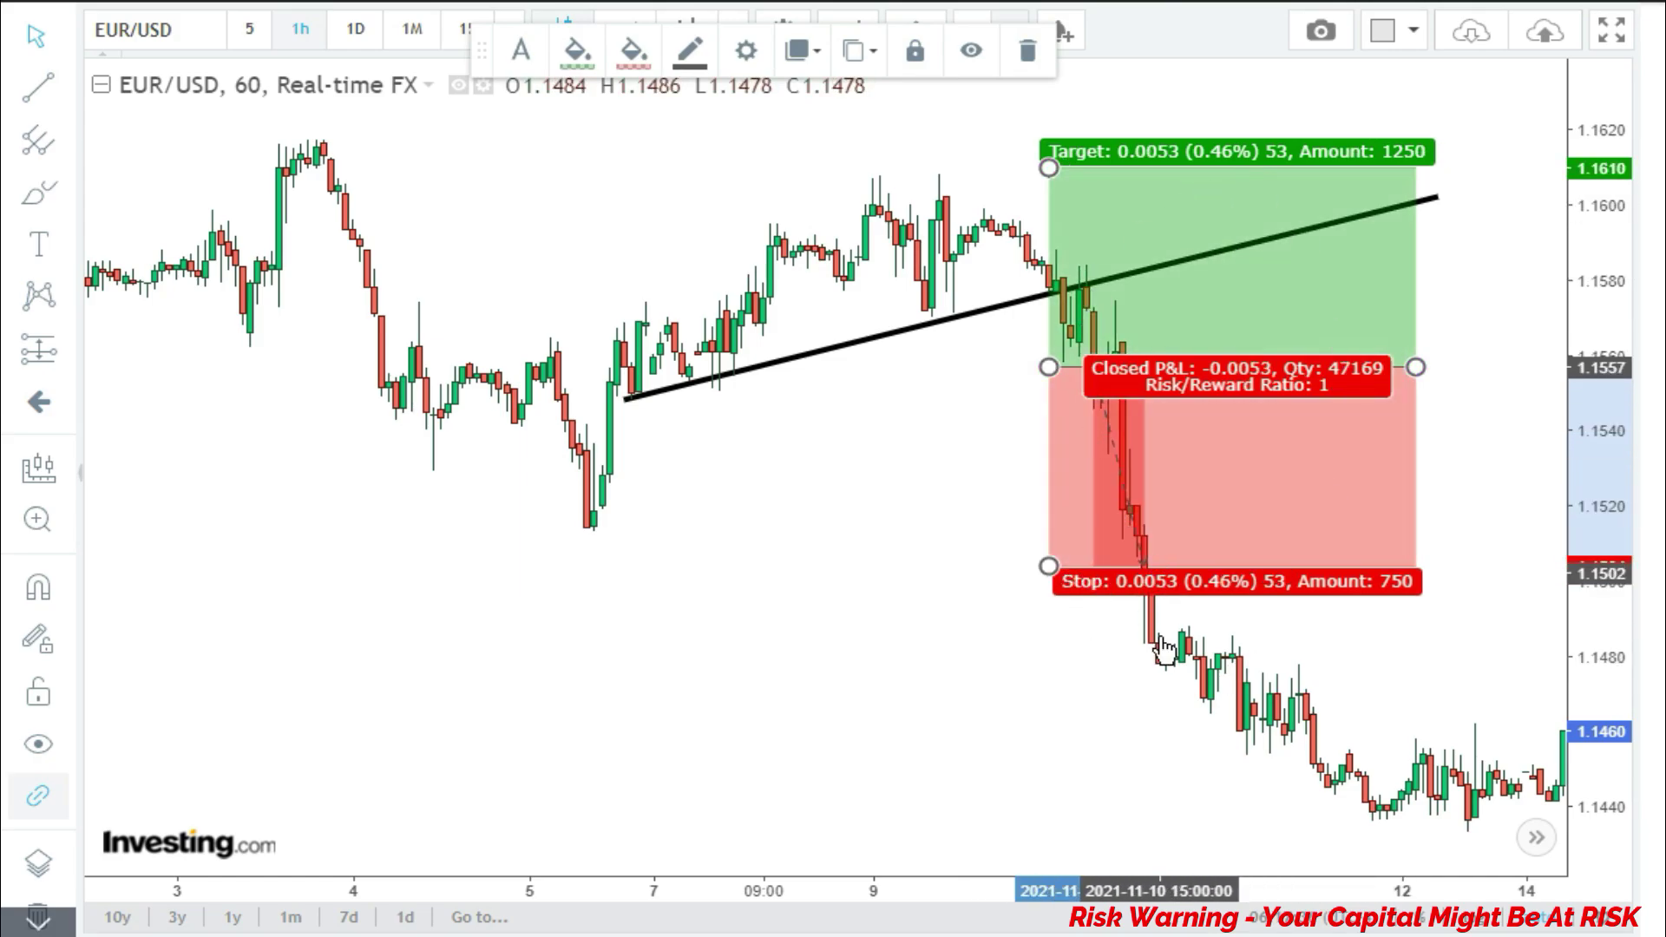
Draw a rising trendline under the November 17–19 pullback lows, from about 1.1296 on November 17 to about 1.1400 on November 22
{"action": "left_click_drag", "start_coordinate": [1090, 670], "coordinate": [1038, 733]}
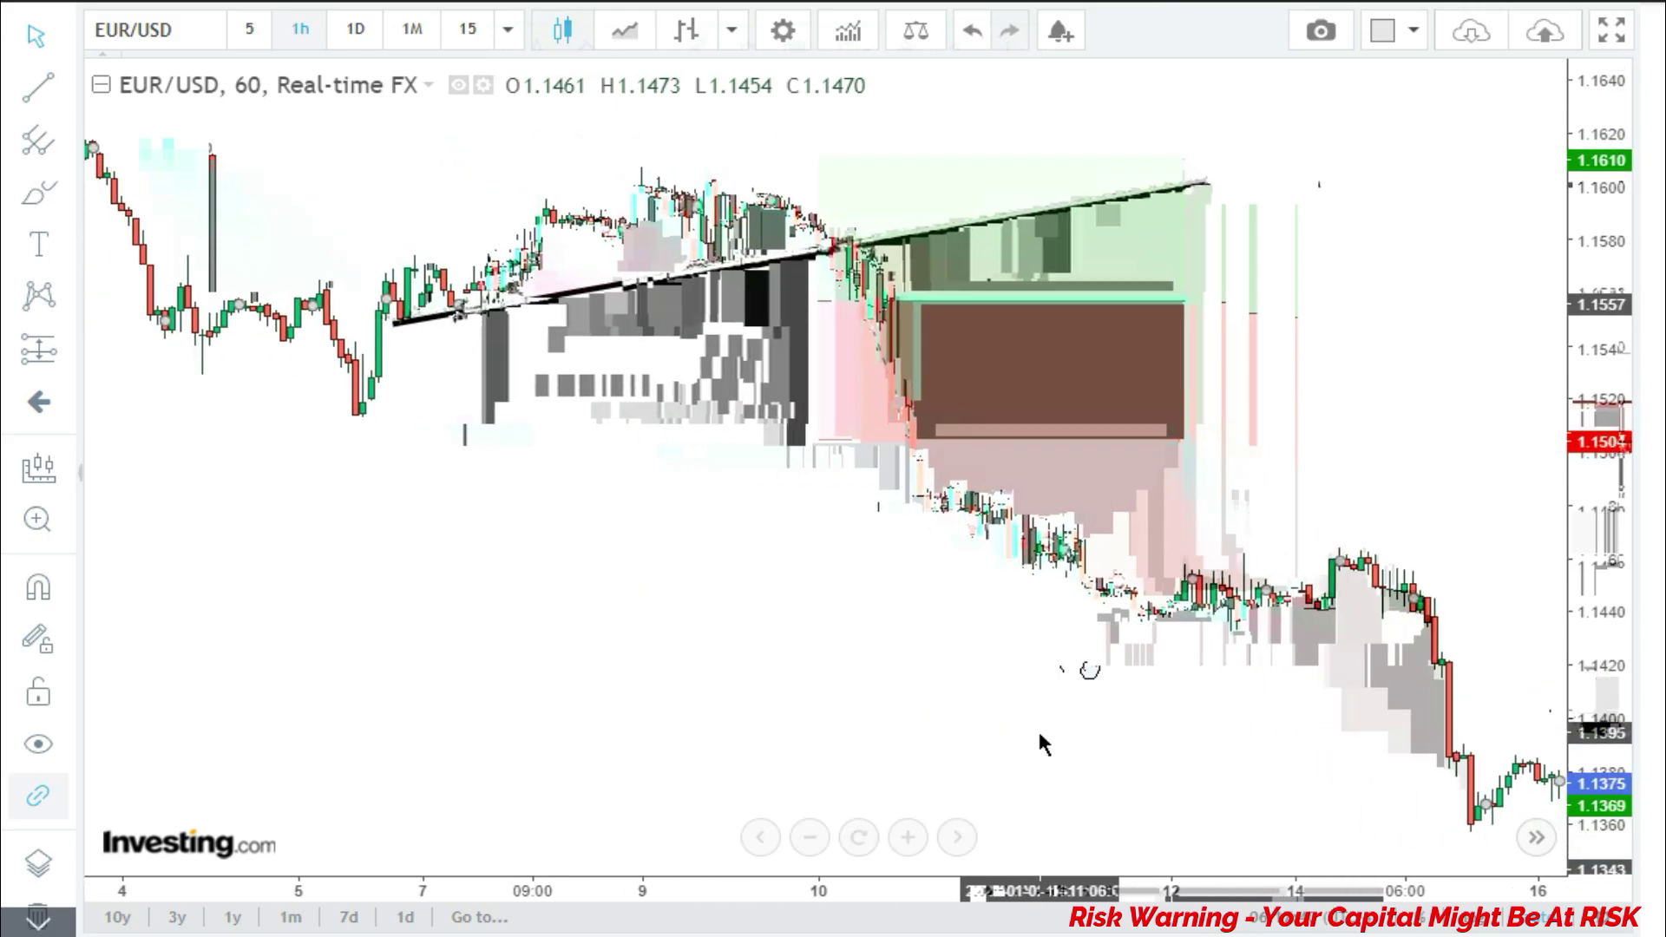
{"action": "left_click_drag", "start_coordinate": [1299, 710], "coordinate": [685, 686]}
{"action": "left_click_drag", "start_coordinate": [1258, 744], "coordinate": [856, 674]}
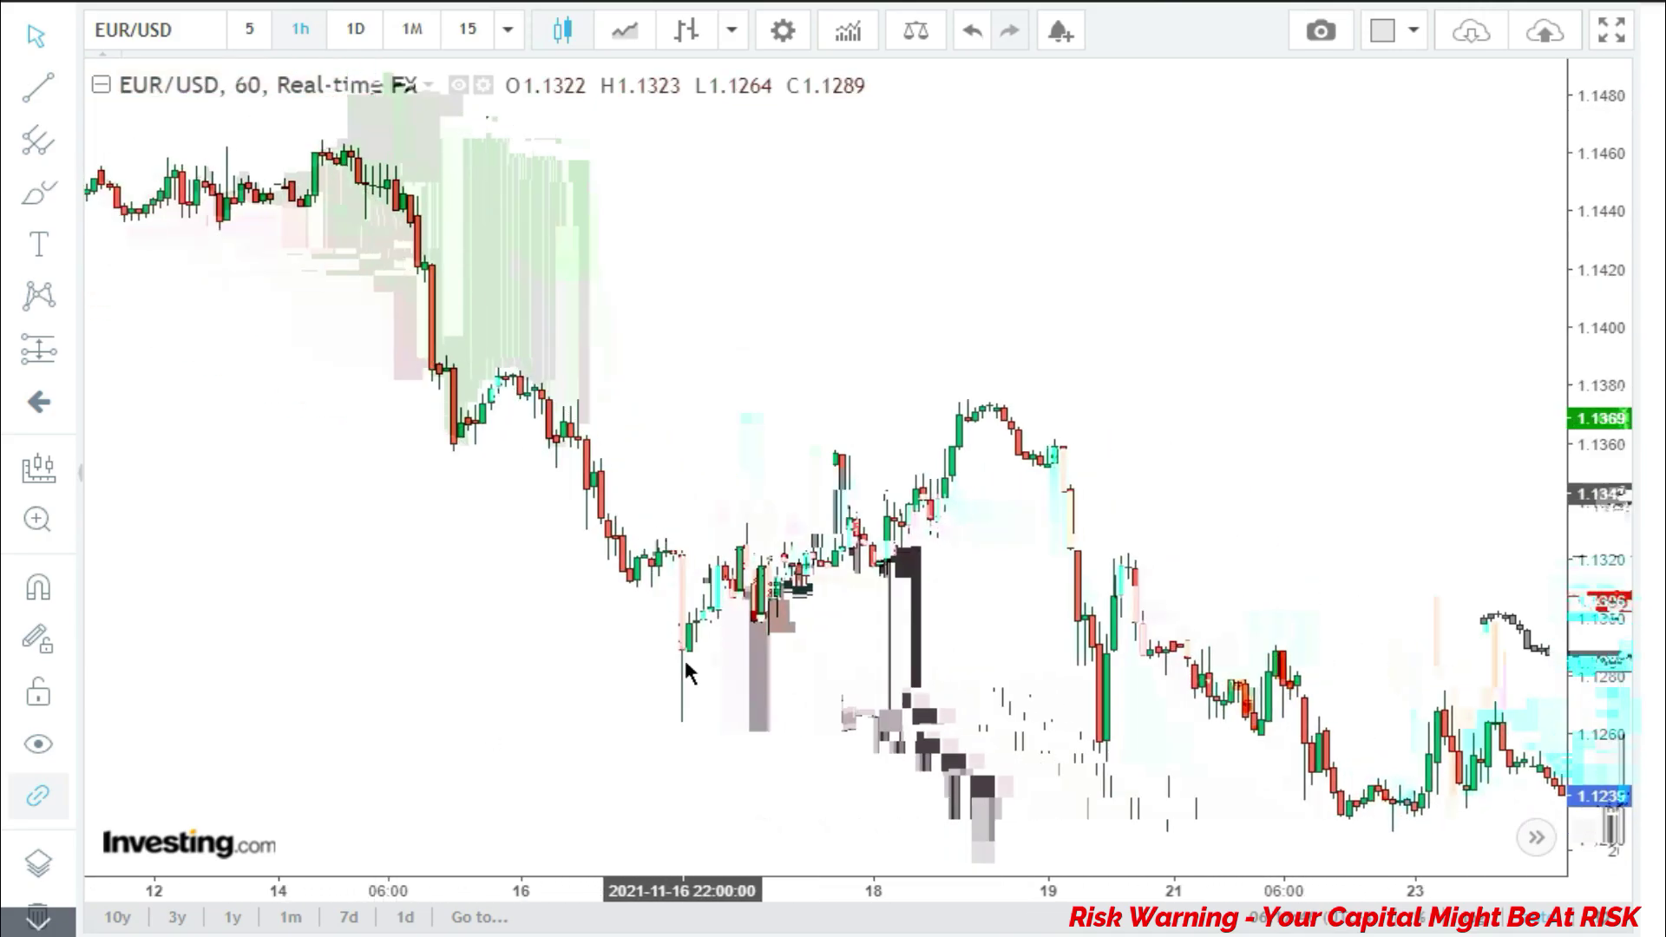
{"action": "scroll", "coordinate": [713, 705], "scroll_direction": "up", "scroll_amount": 1}
{"action": "scroll", "coordinate": [713, 712], "scroll_direction": "up", "scroll_amount": 4}
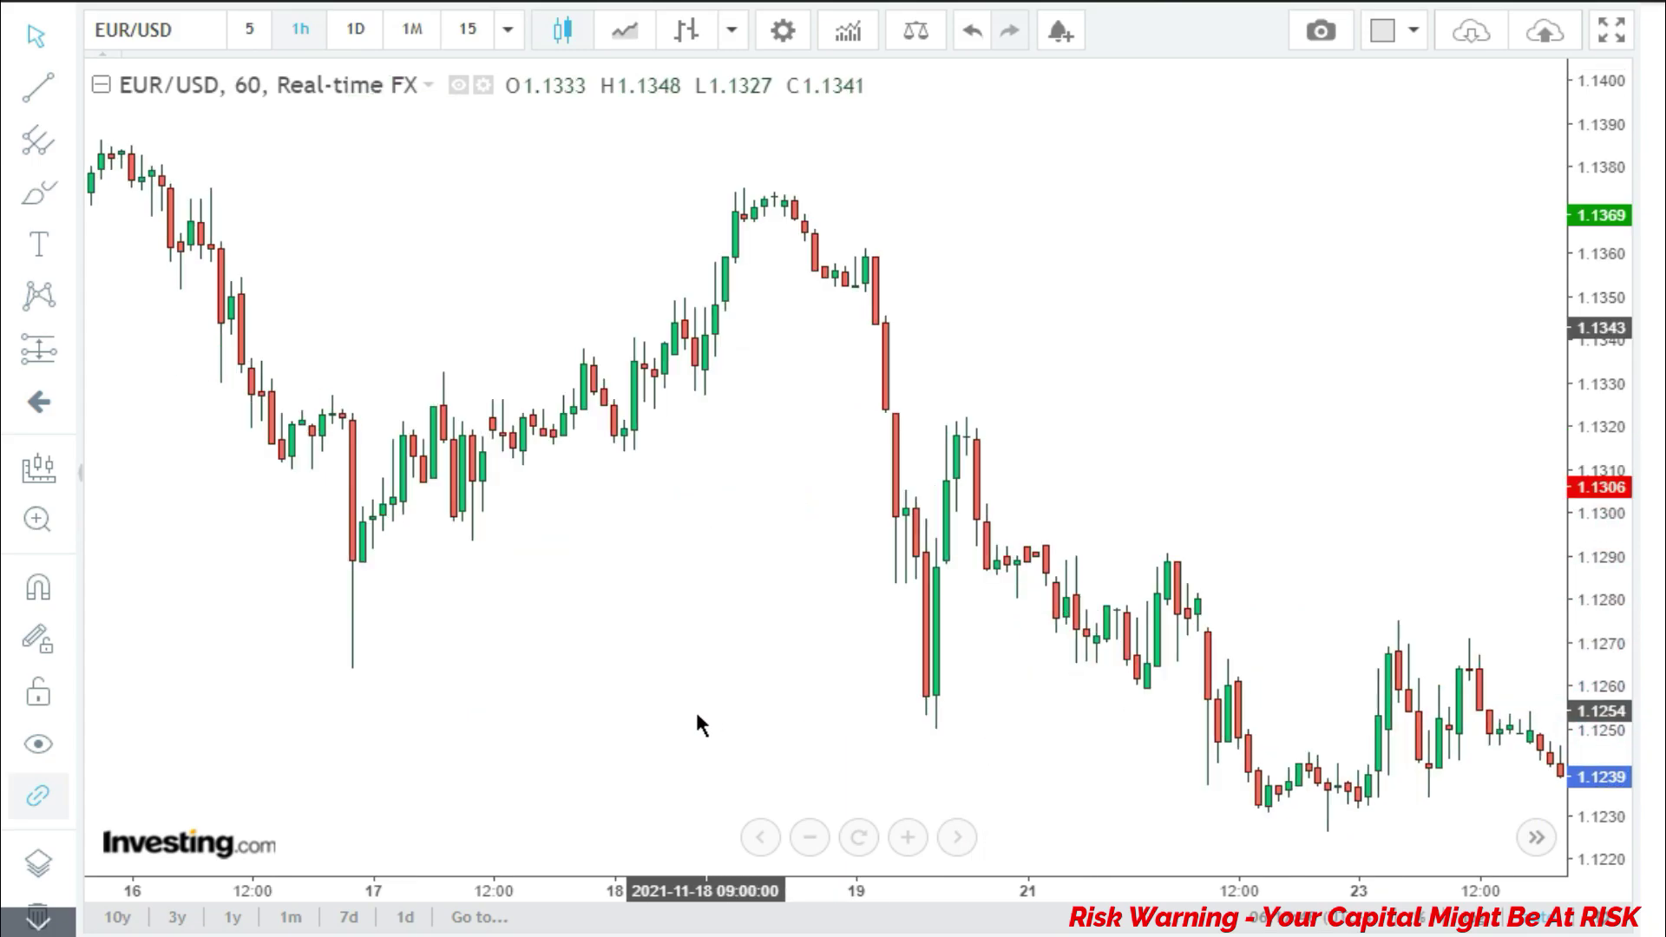
{"action": "left_click_drag", "start_coordinate": [755, 736], "coordinate": [750, 736]}
{"action": "left_click", "coordinate": [39, 87]}
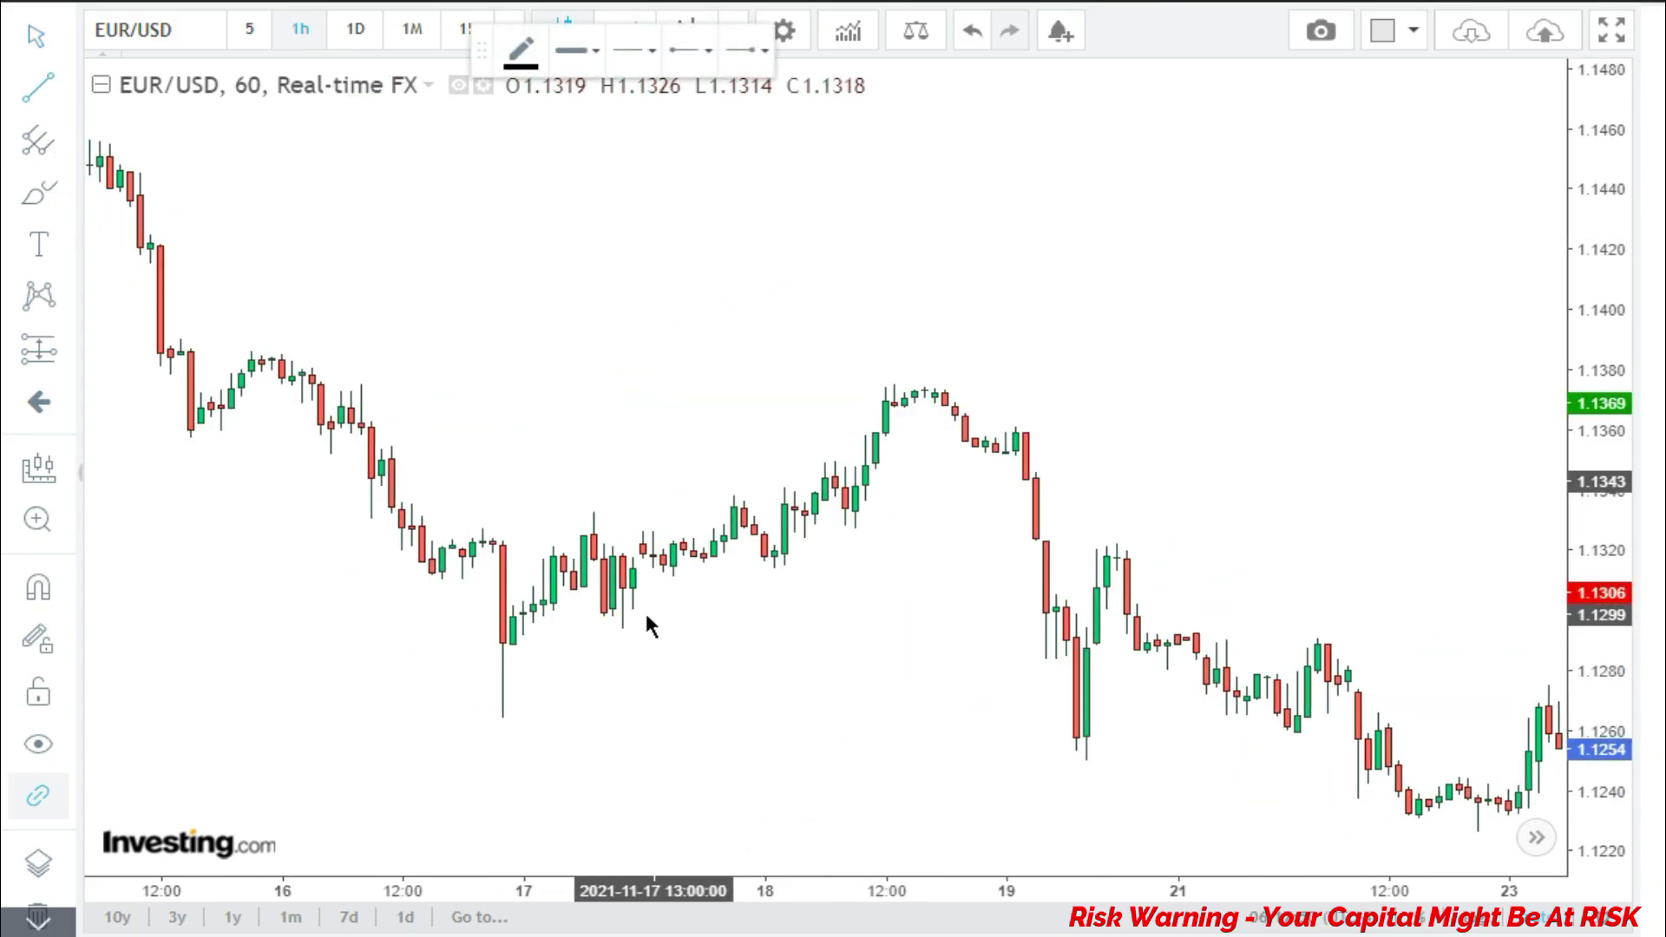
{"action": "left_click", "coordinate": [622, 622]}
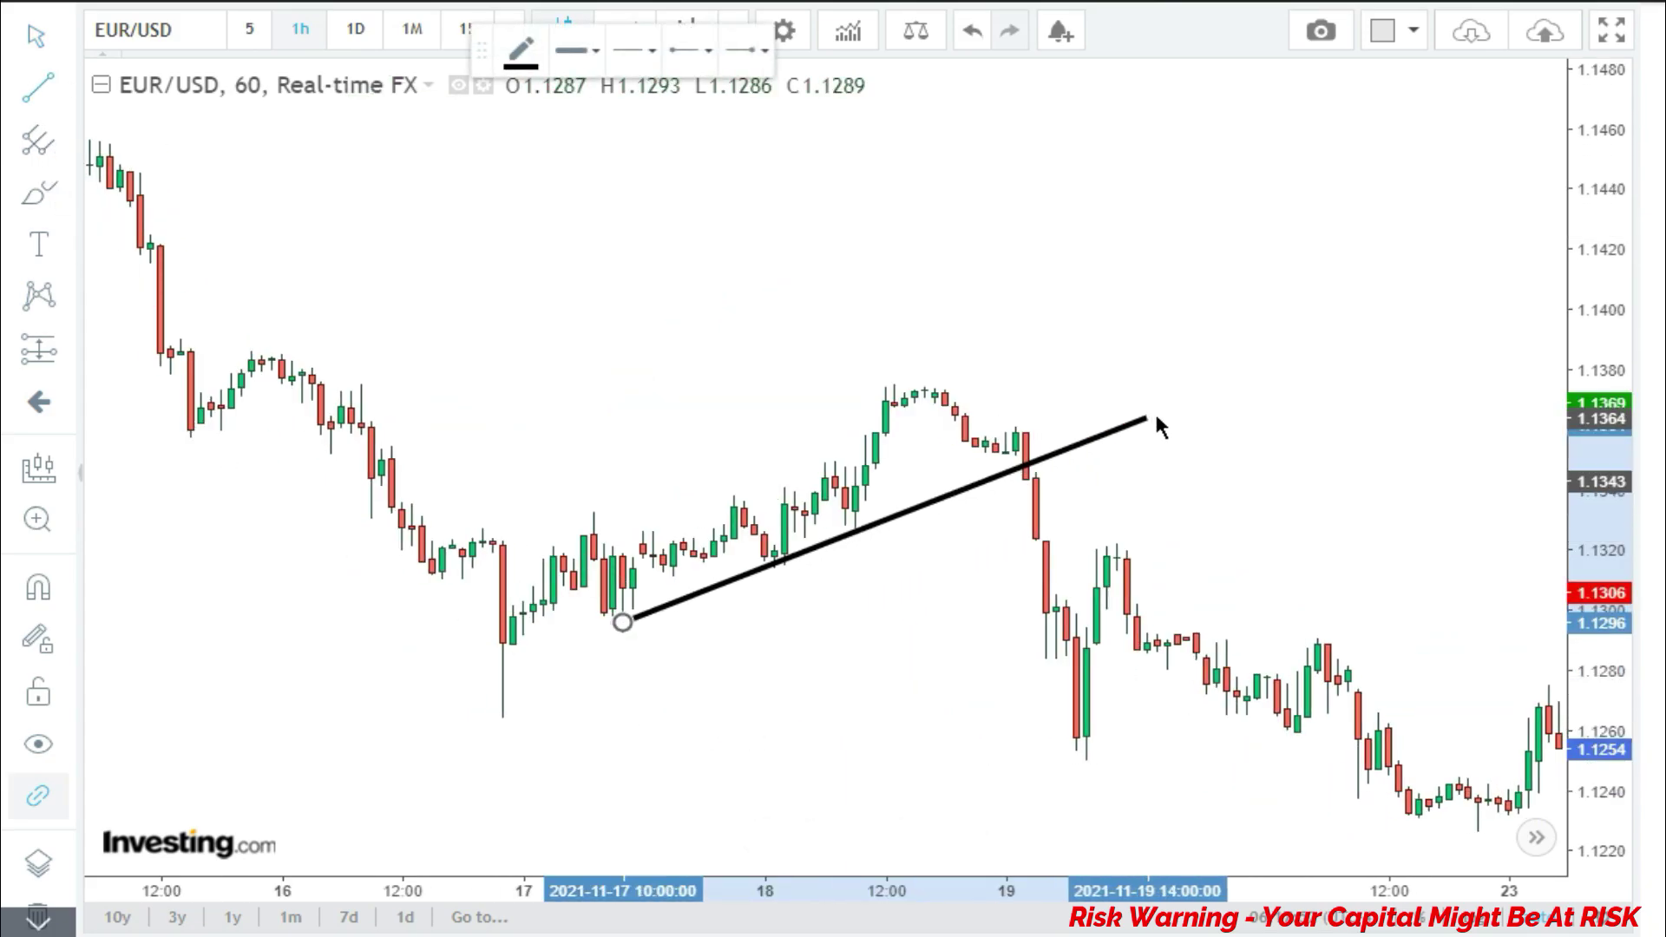
{"action": "left_click", "coordinate": [1358, 310]}
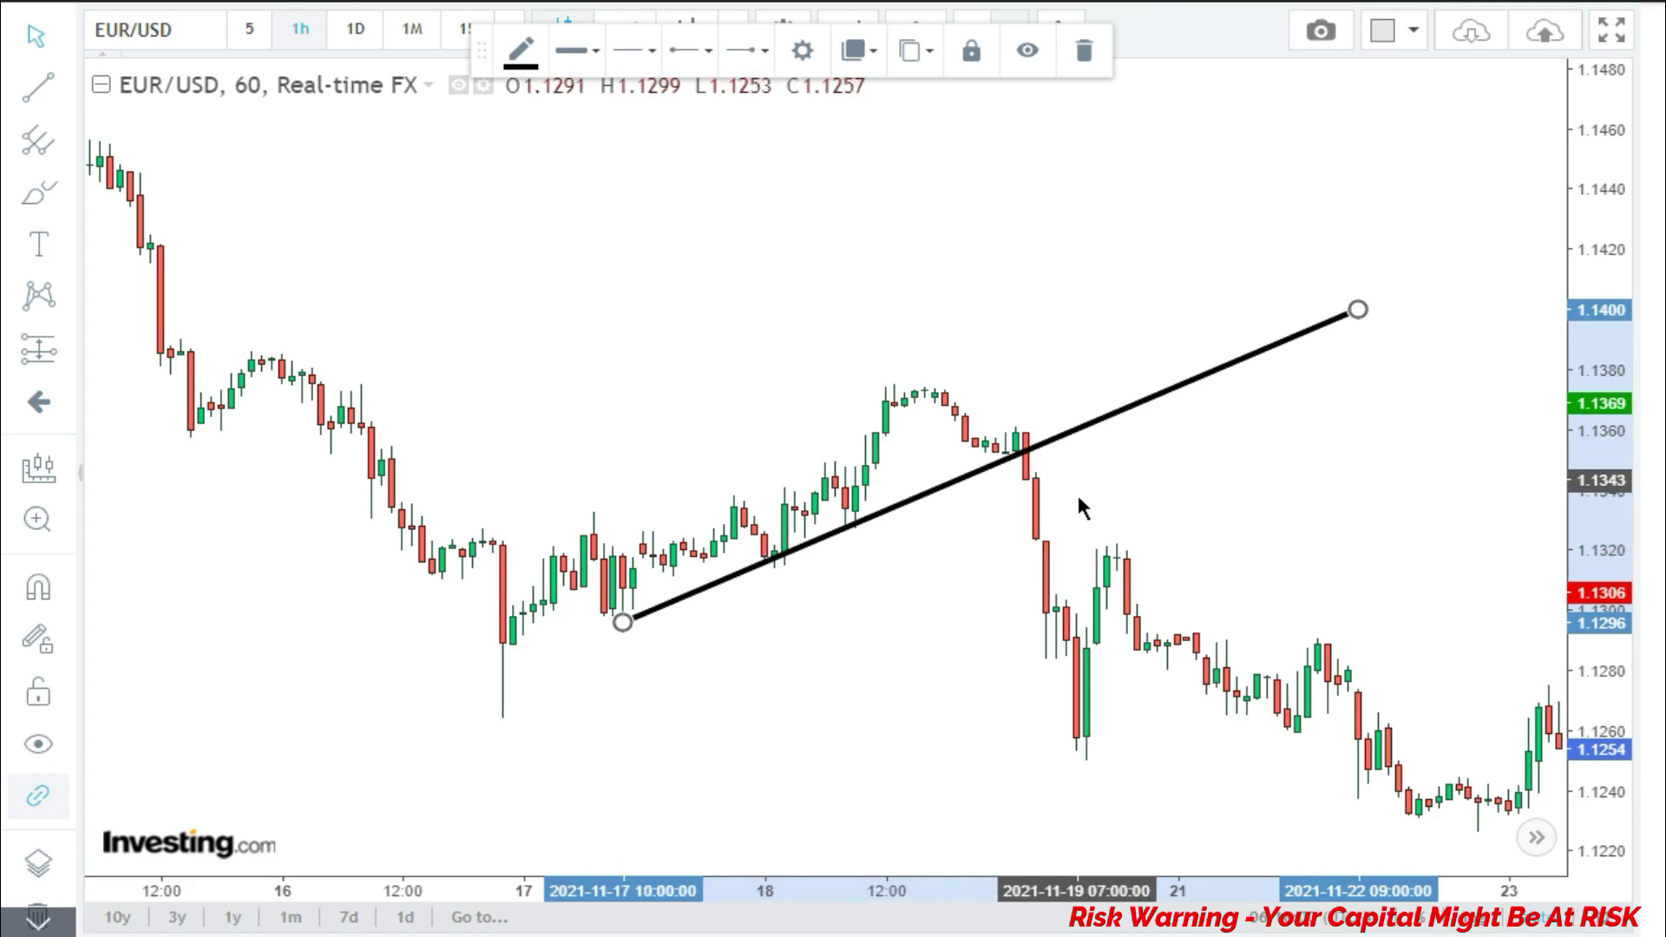
Place a position at the November 19 trendline break with entry at 1.1341, lower level at 1.1268 and upper level at 1.1378
{"action": "left_click", "coordinate": [43, 350]}
{"action": "left_click", "coordinate": [1018, 487]}
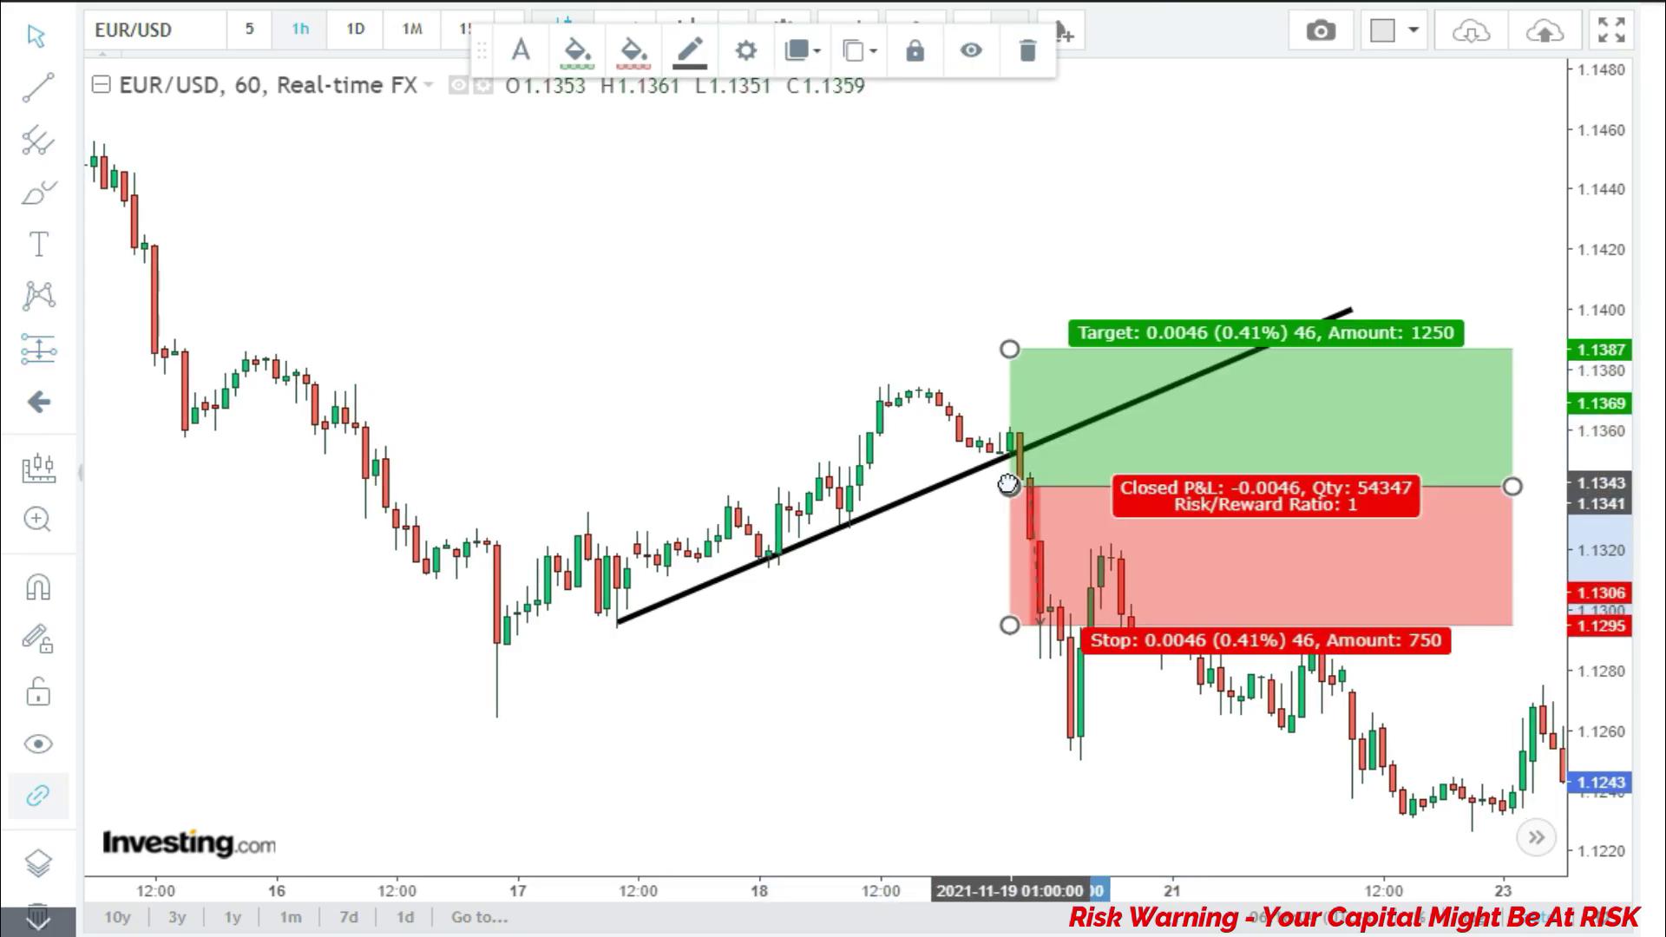
{"action": "left_click_drag", "start_coordinate": [1015, 632], "coordinate": [994, 707]}
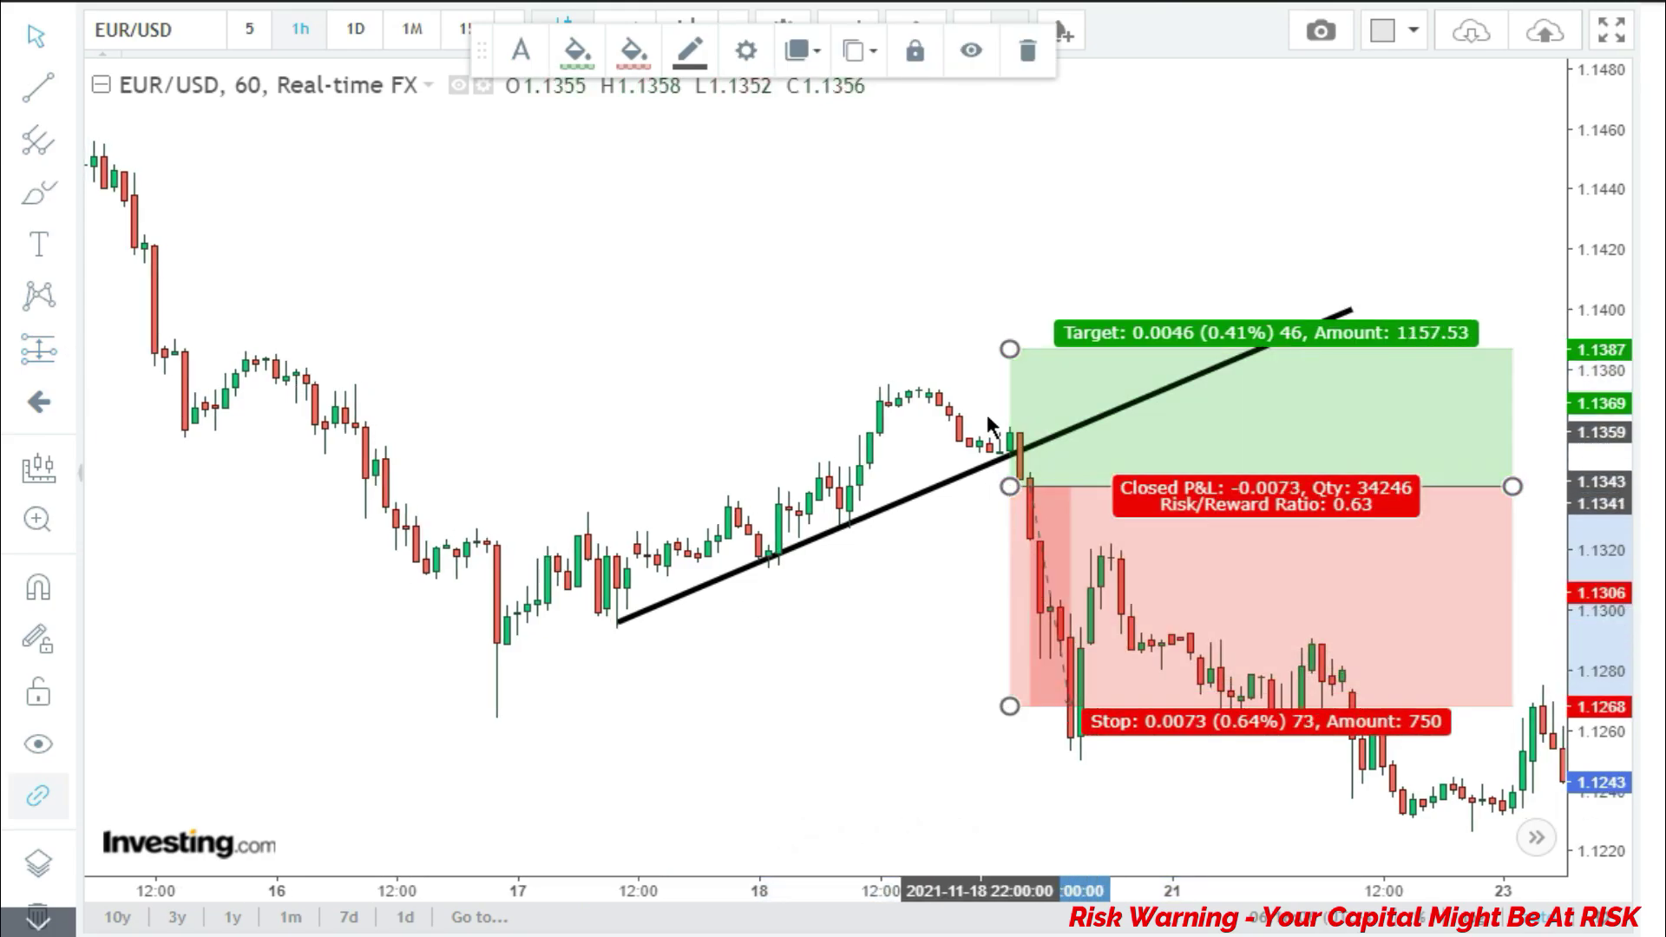
{"action": "left_click_drag", "start_coordinate": [994, 350], "coordinate": [984, 374]}
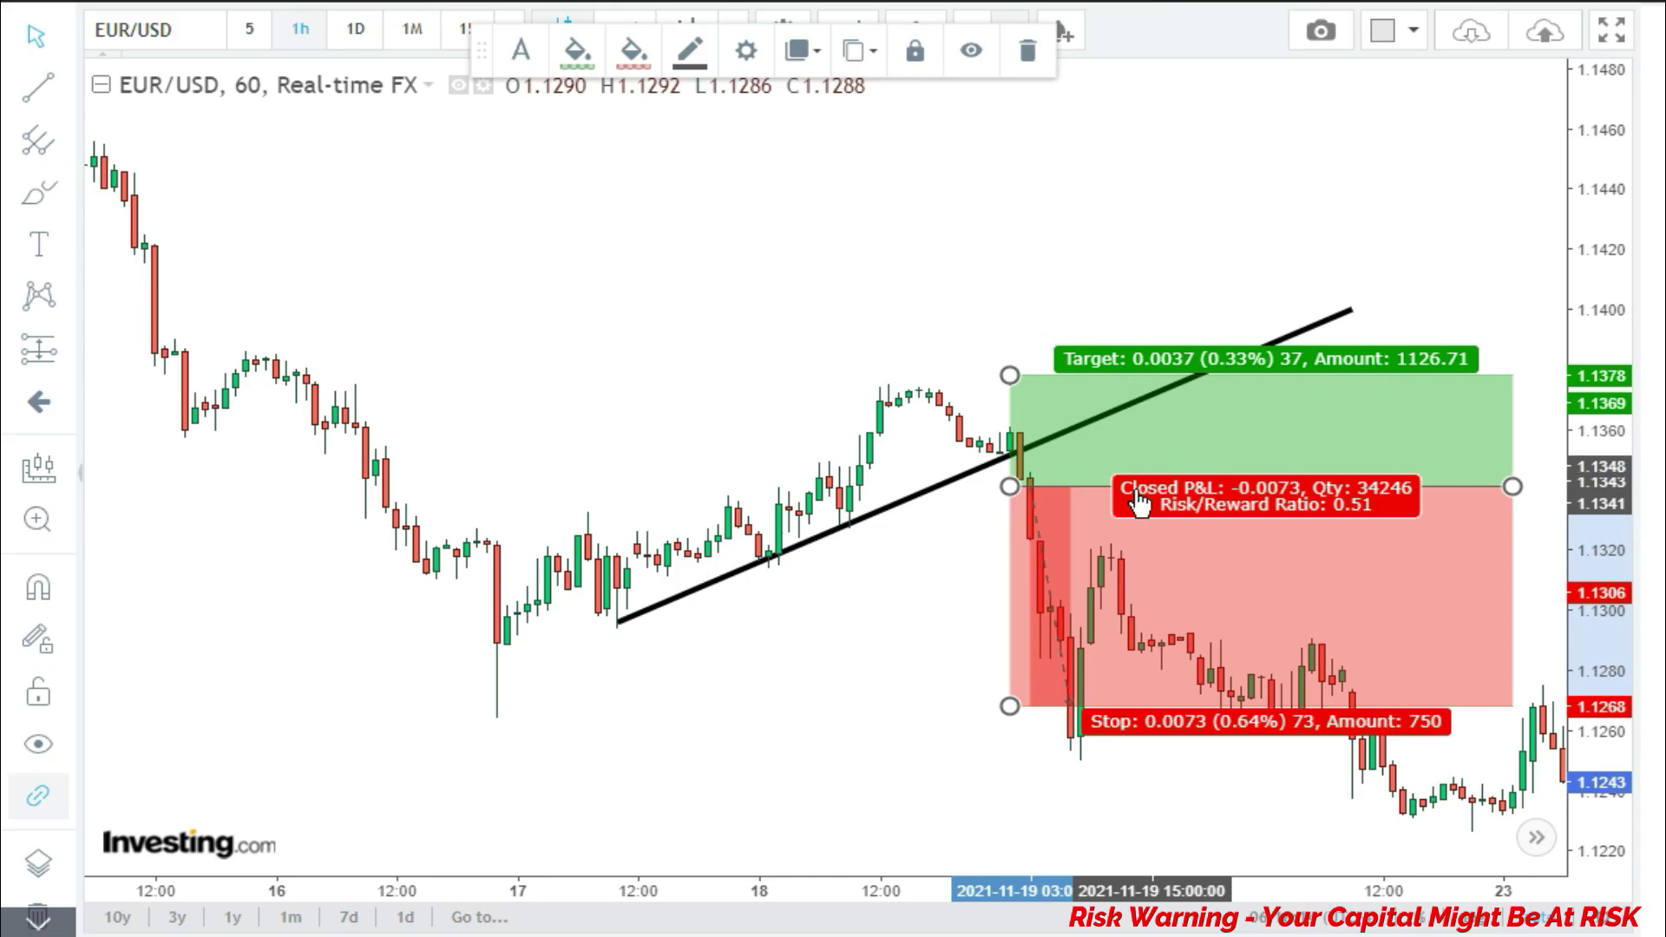
{"action": "left_click", "coordinate": [831, 714]}
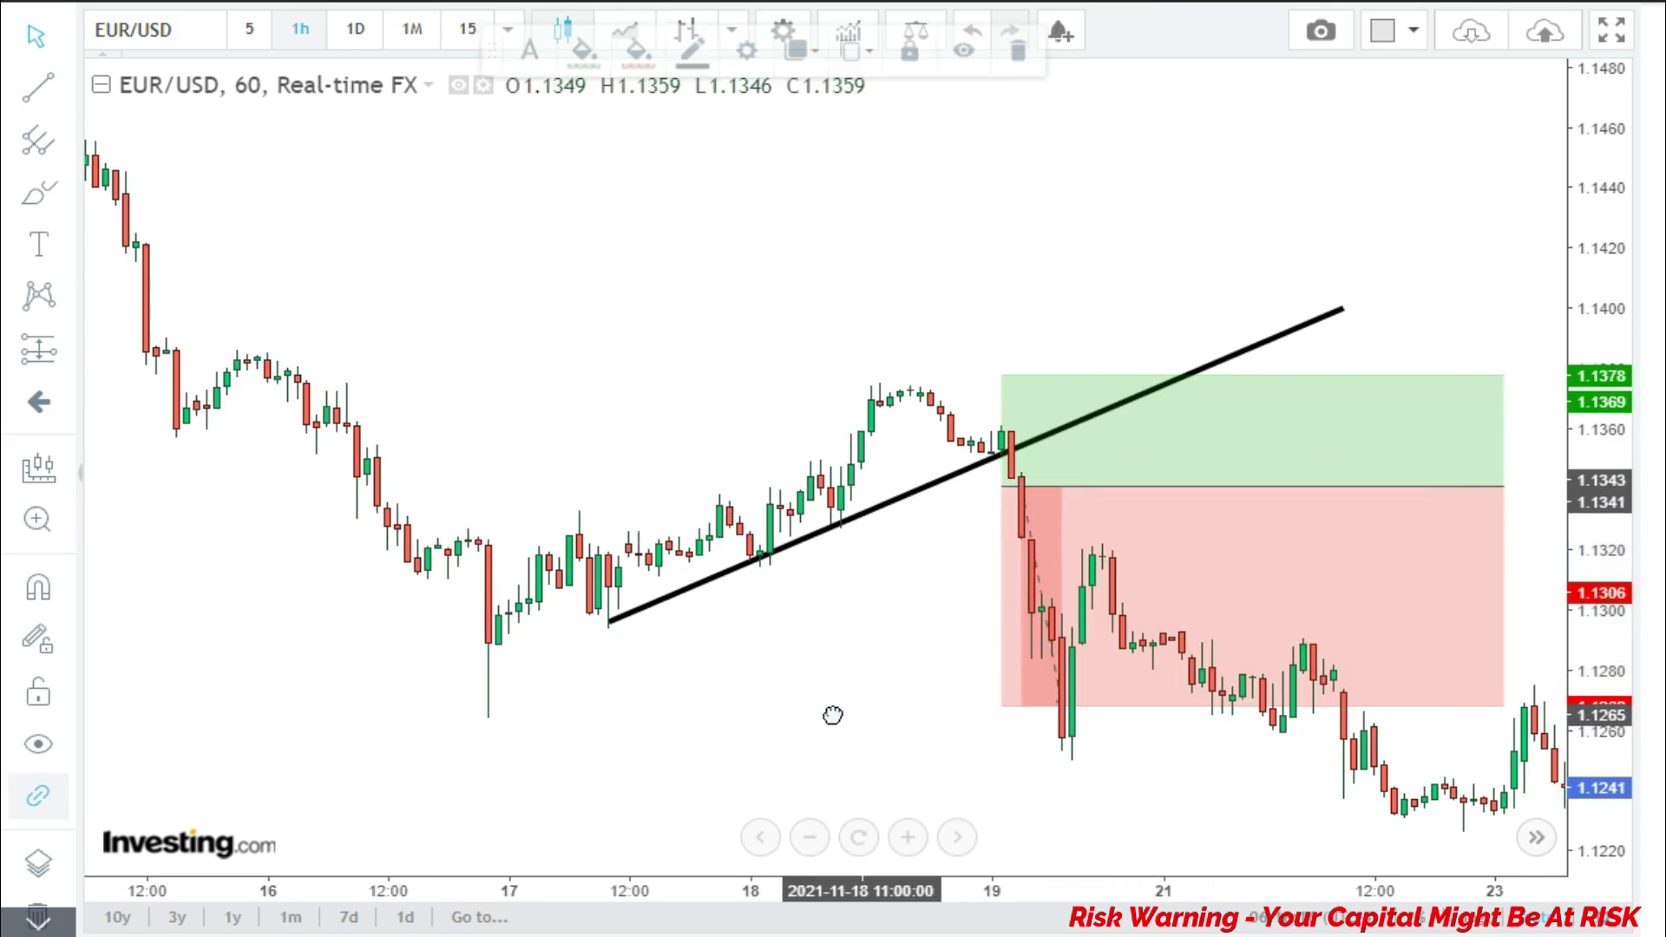
Search the EUR/USD hourly history back to August 2021 for another downtrend with a pullback
{"action": "left_click_drag", "start_coordinate": [831, 714], "coordinate": [606, 714]}
{"action": "left_click", "coordinate": [776, 577]}
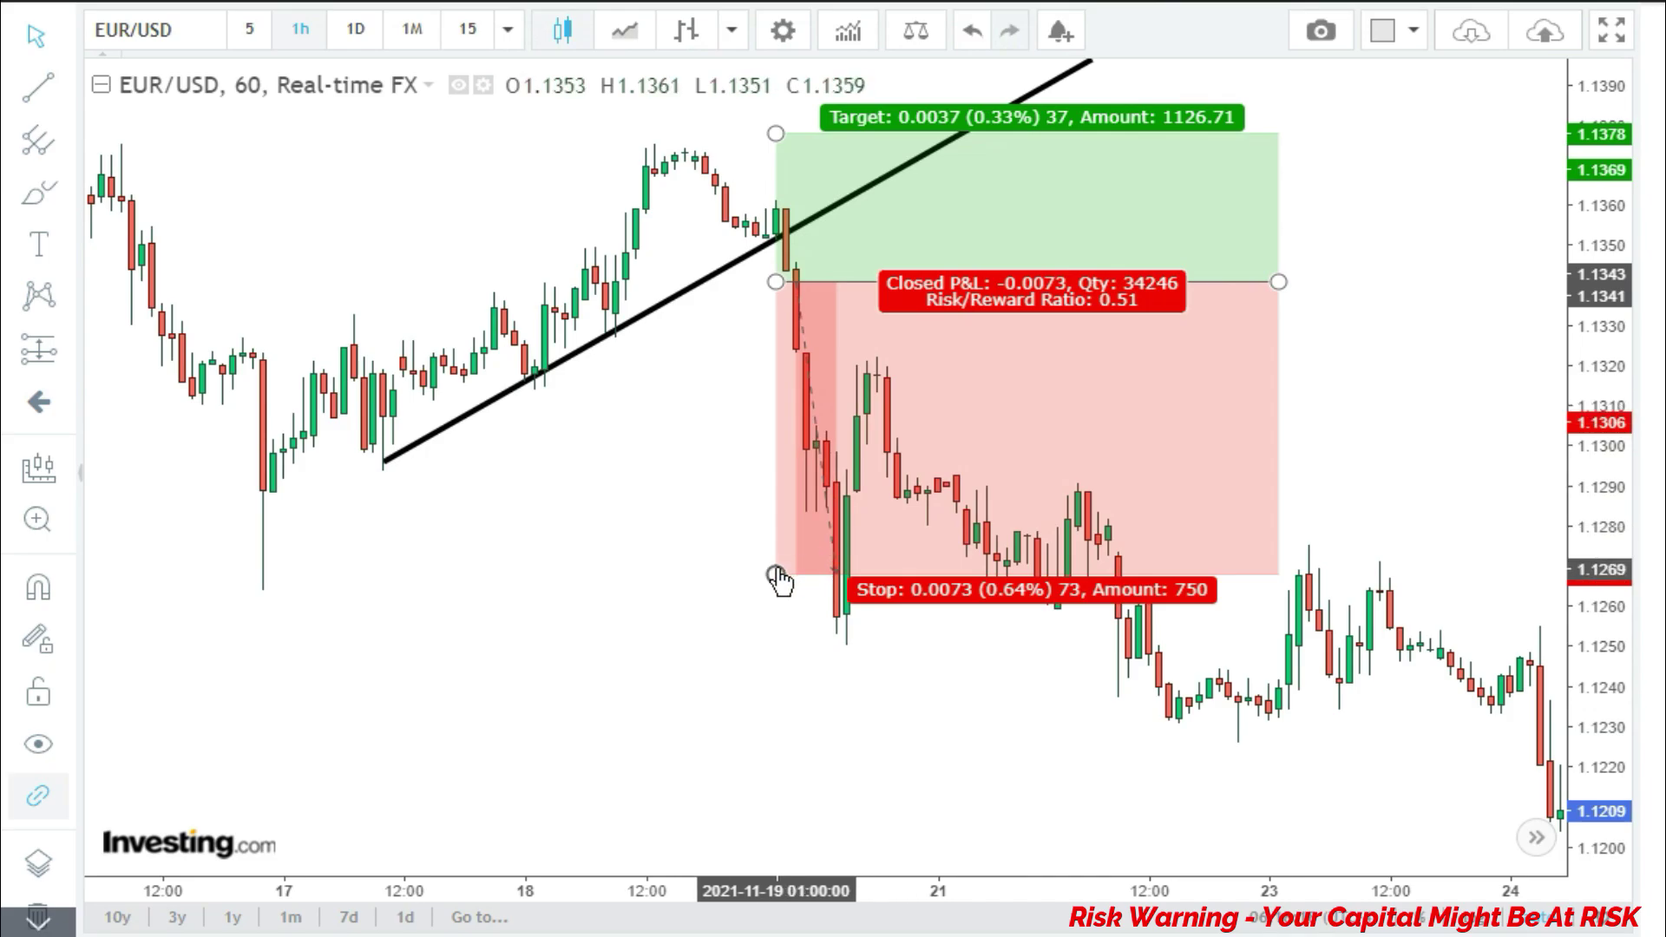
{"action": "scroll", "coordinate": [778, 577], "scroll_direction": "down", "scroll_amount": 10}
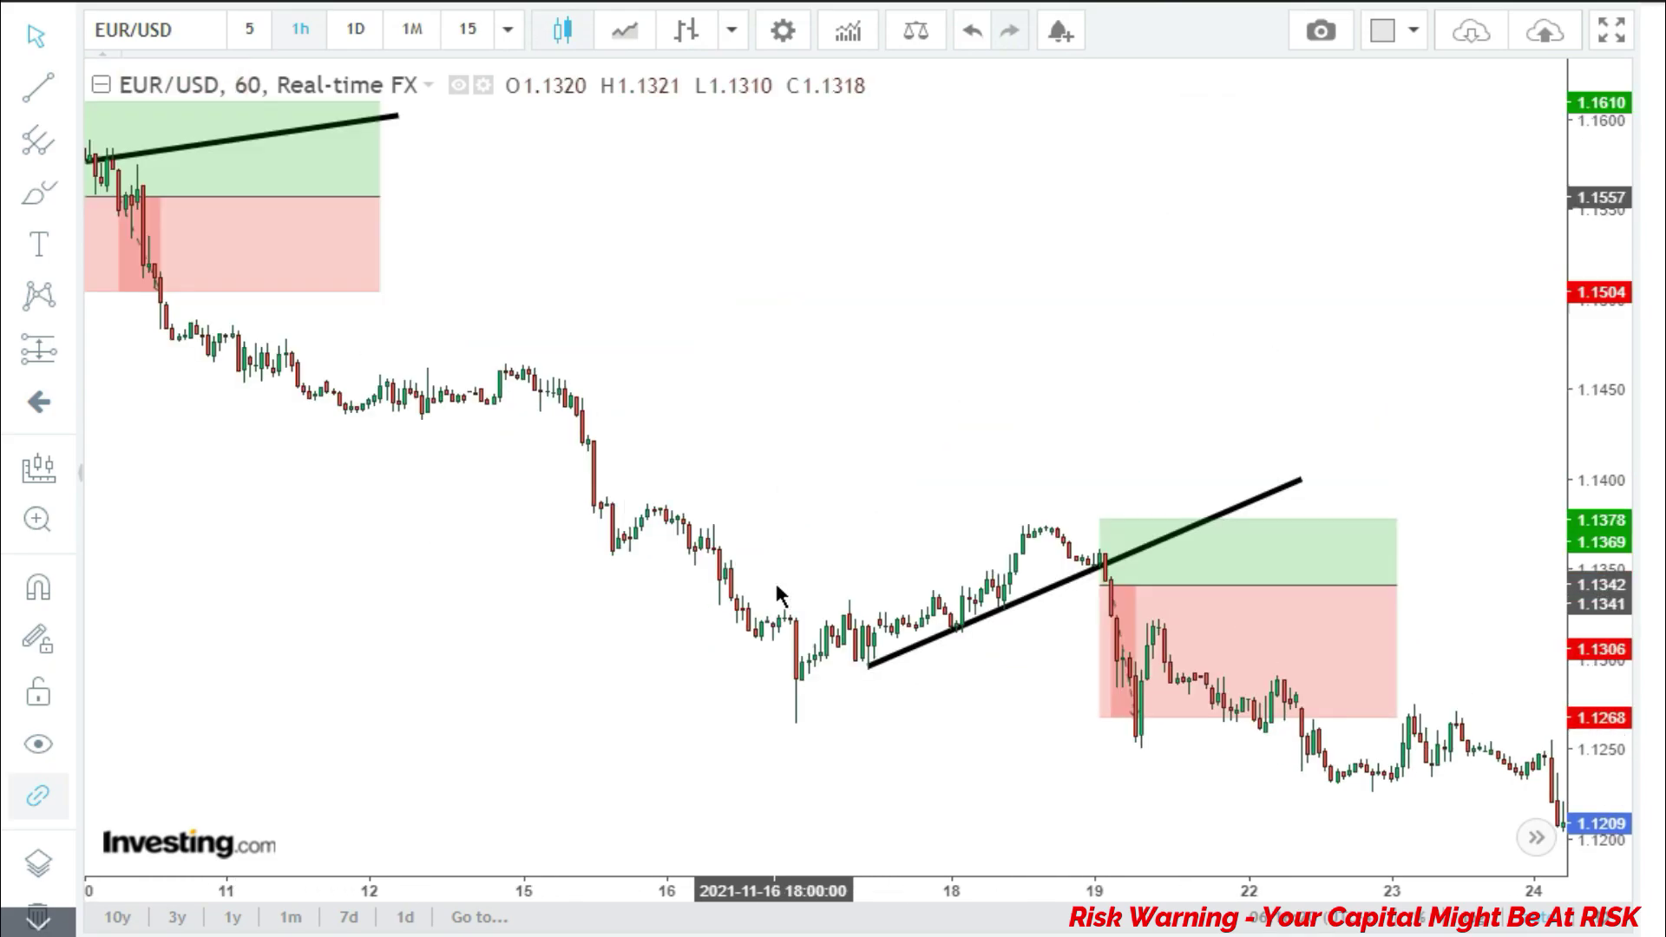
{"action": "scroll", "coordinate": [776, 586], "scroll_direction": "down", "scroll_amount": 3}
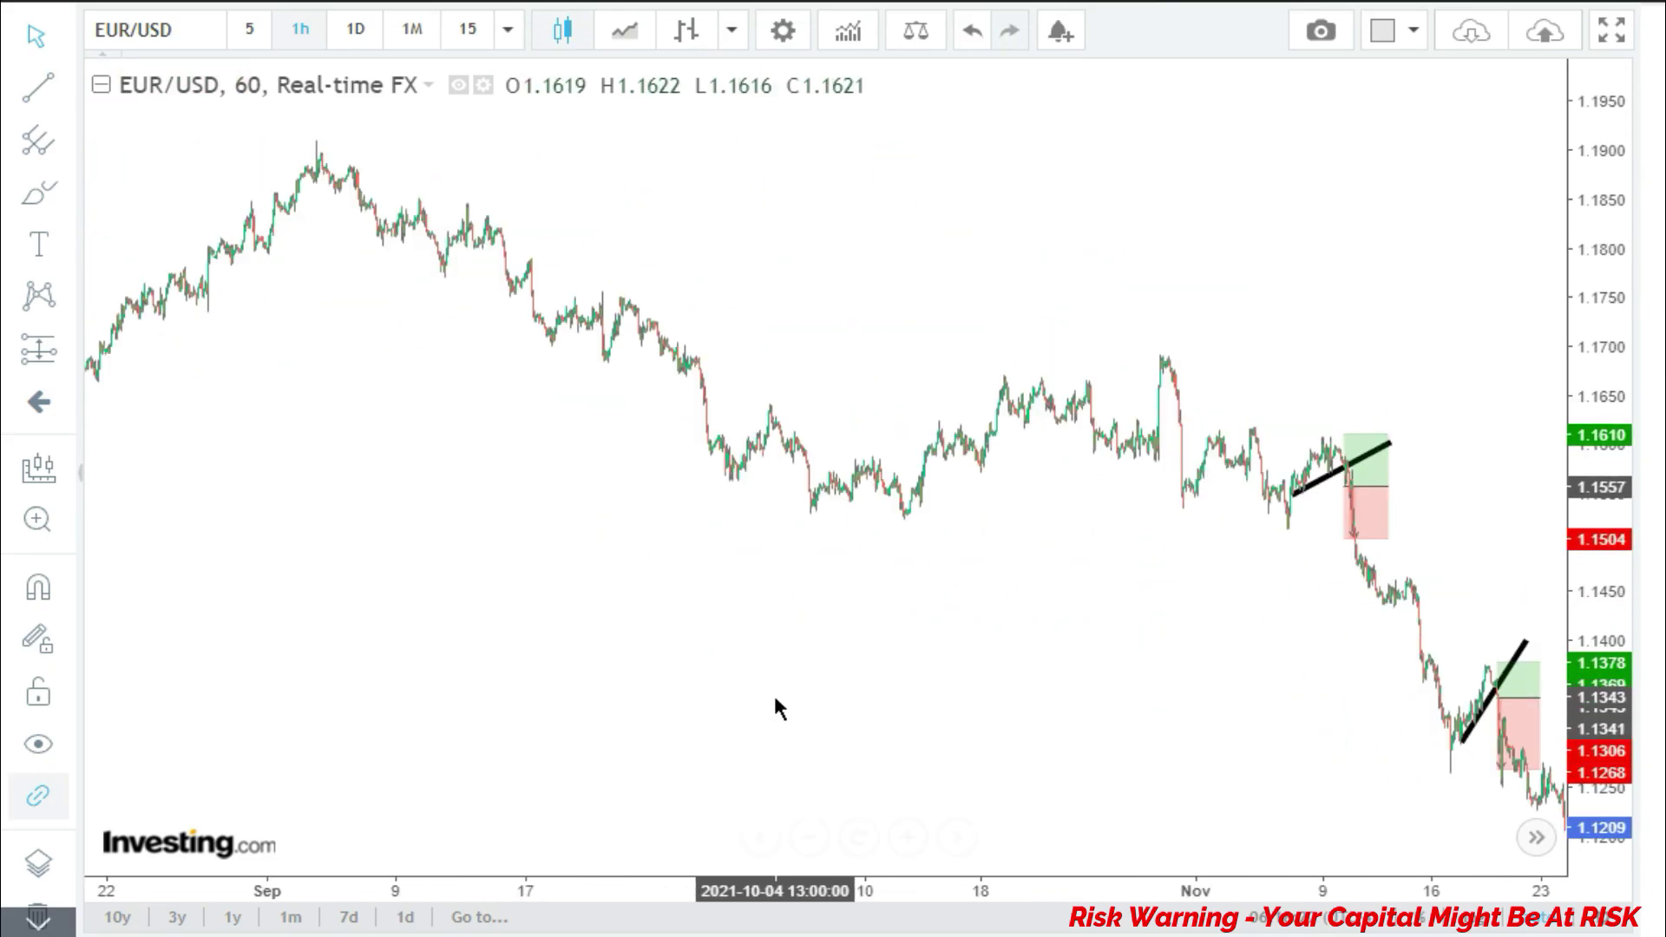
{"action": "left_click_drag", "start_coordinate": [662, 662], "coordinate": [786, 668]}
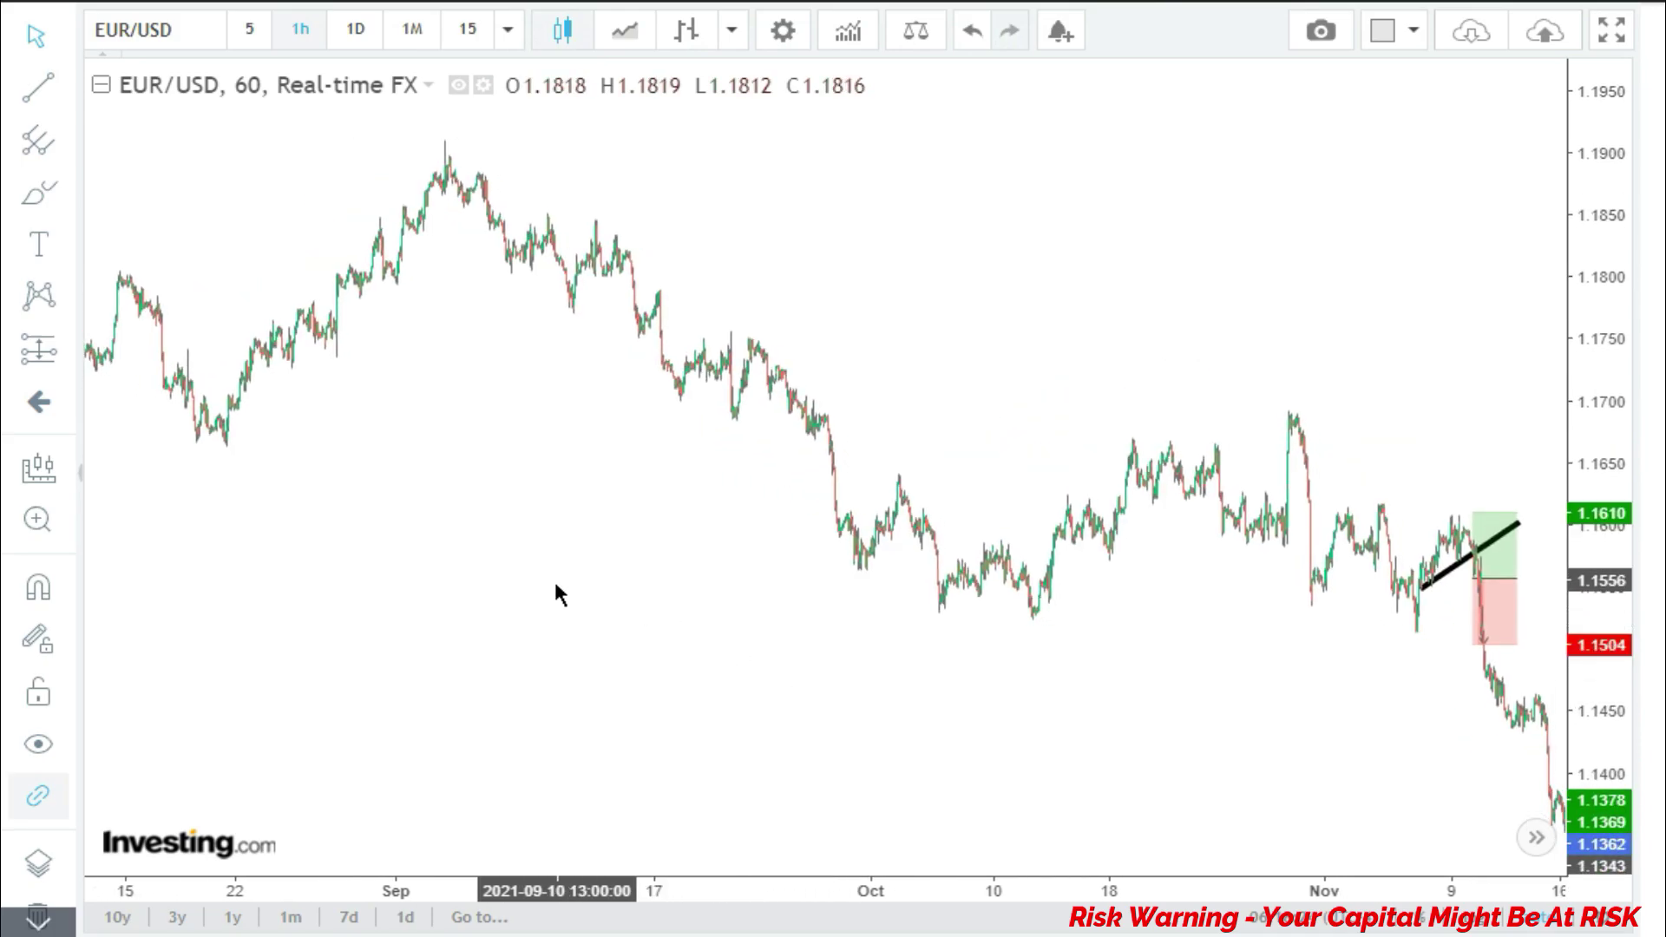
{"action": "scroll", "coordinate": [556, 594], "scroll_direction": "left", "scroll_amount": 5}
{"action": "left_click_drag", "start_coordinate": [391, 483], "coordinate": [691, 312]}
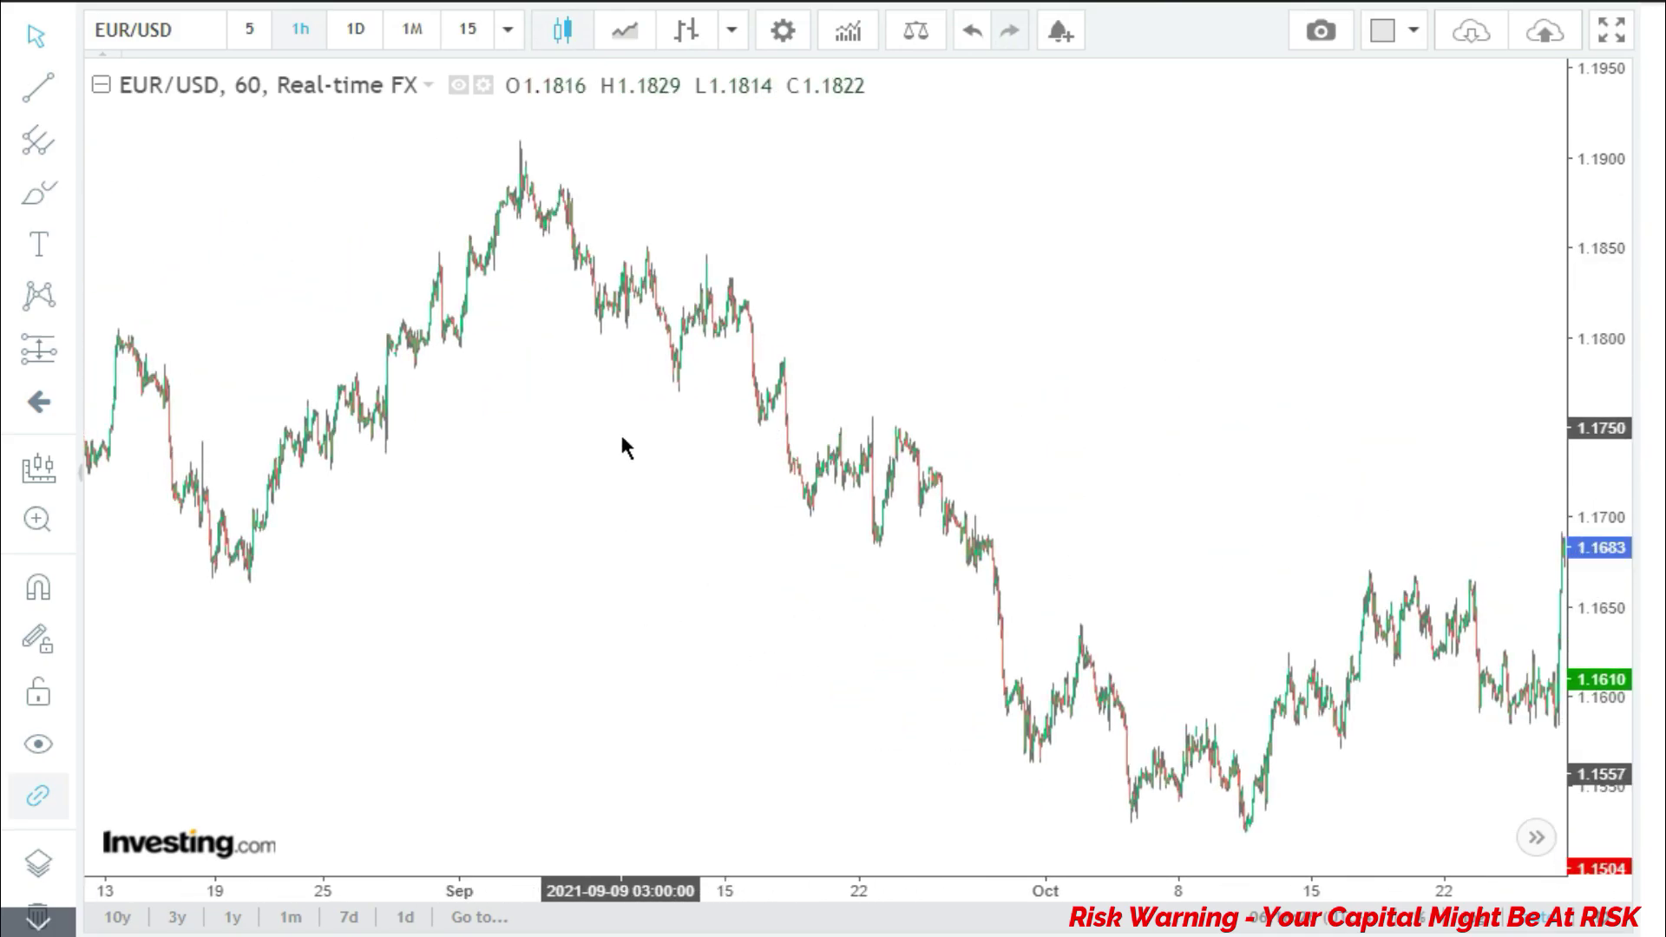
Examine the September 2021 downtrend closely for pullbacks suited to a trendline, focusing on September 7–19
{"action": "scroll", "coordinate": [595, 484], "scroll_direction": "up", "scroll_amount": 5}
{"action": "left_click_drag", "start_coordinate": [419, 501], "coordinate": [1171, 671]}
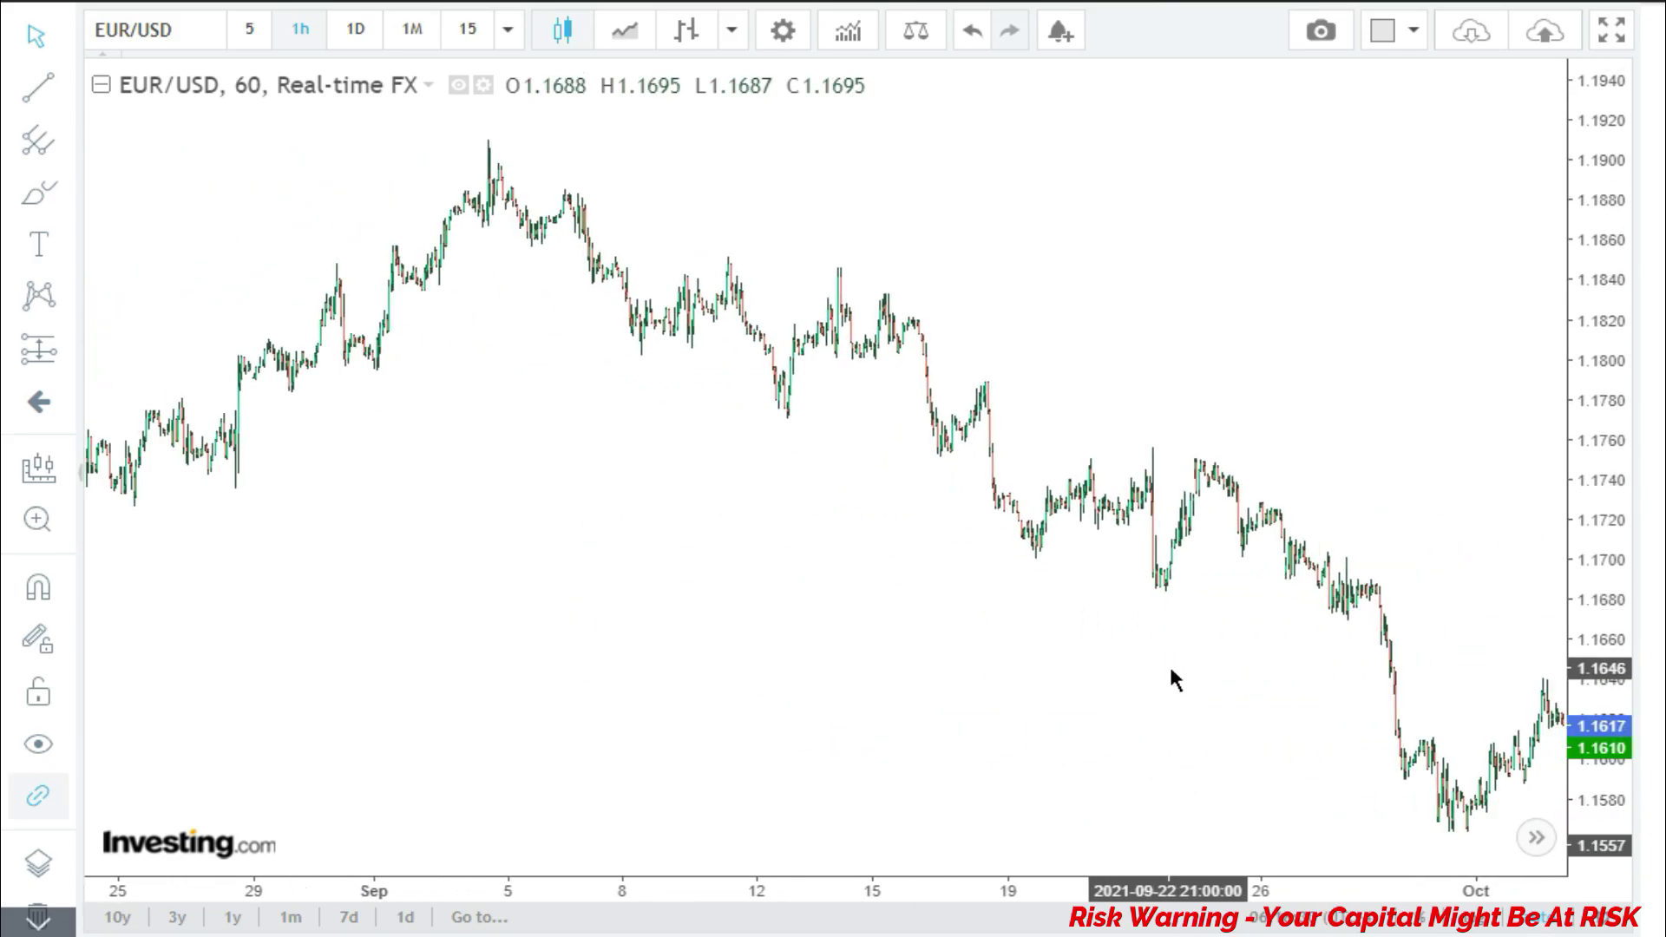
{"action": "scroll", "coordinate": [977, 673], "scroll_direction": "up", "scroll_amount": 4}
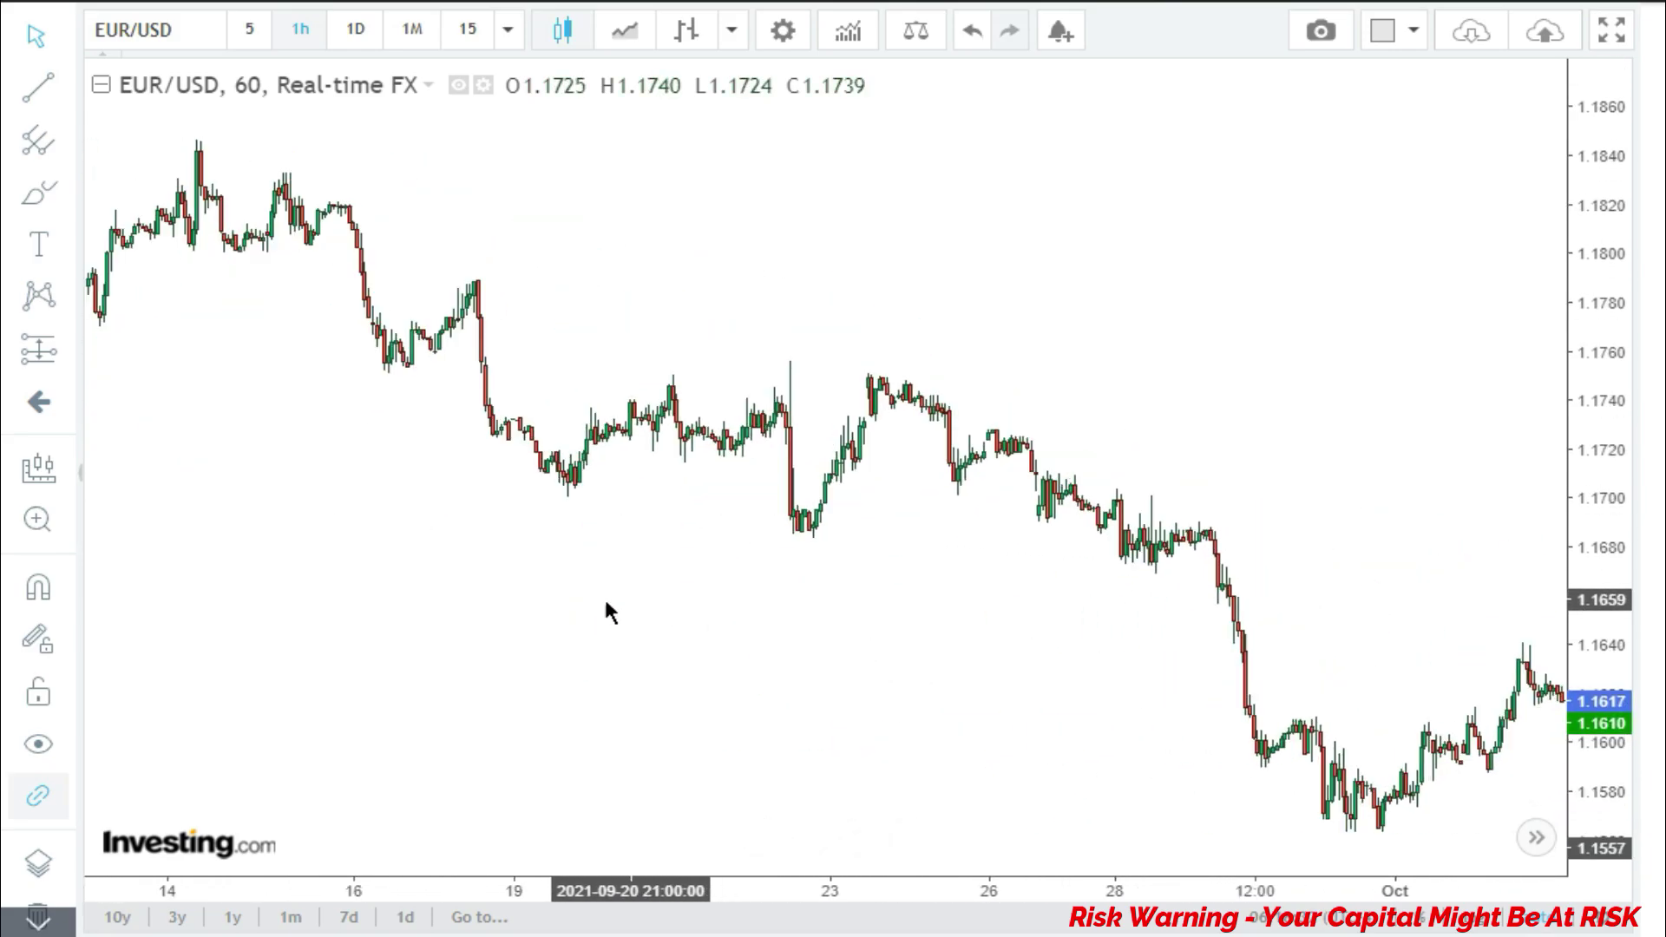
{"action": "left_click_drag", "start_coordinate": [607, 612], "coordinate": [978, 695]}
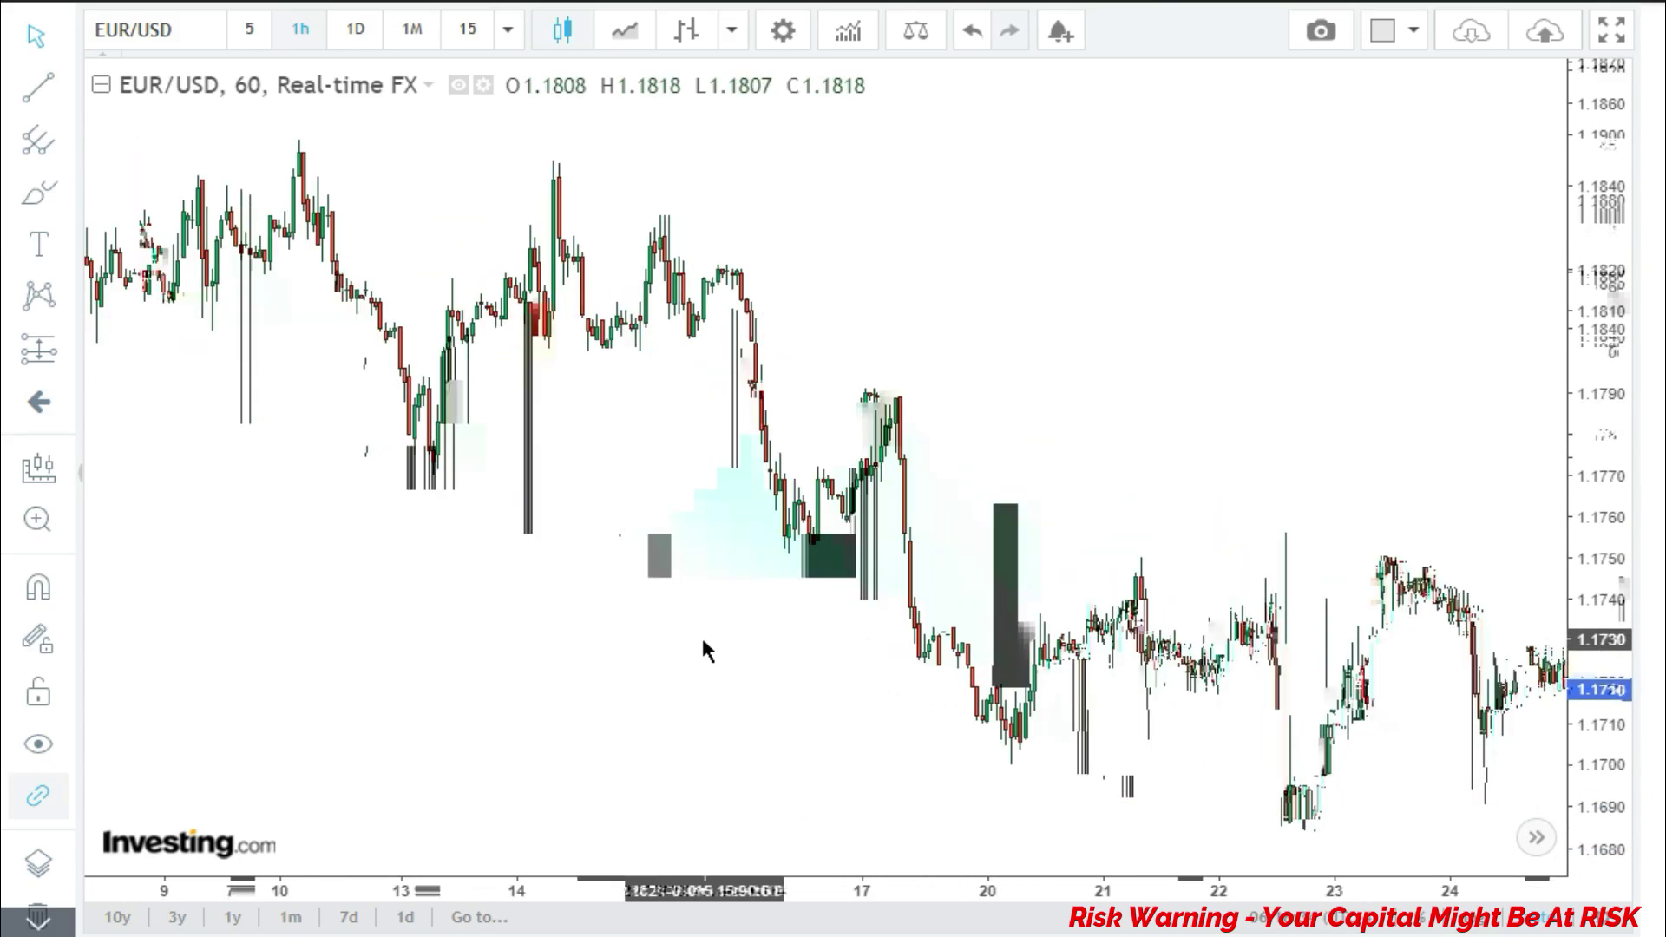
{"action": "left_click_drag", "start_coordinate": [703, 651], "coordinate": [1116, 674]}
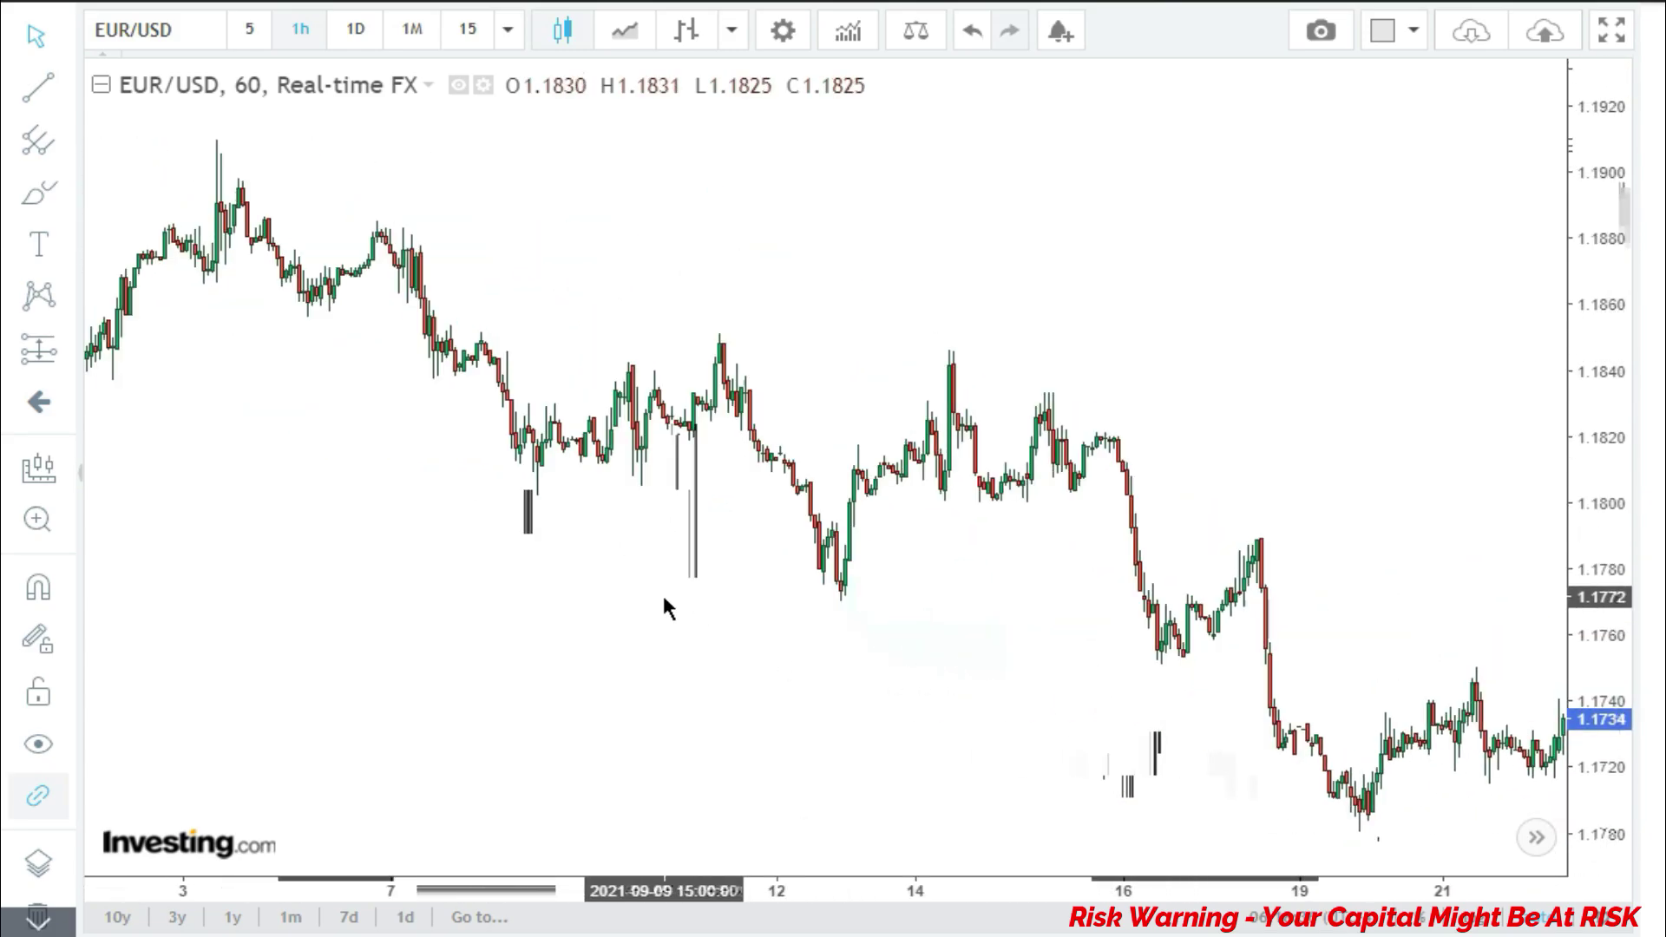
{"action": "scroll", "coordinate": [664, 598], "scroll_direction": "down", "scroll_amount": 1}
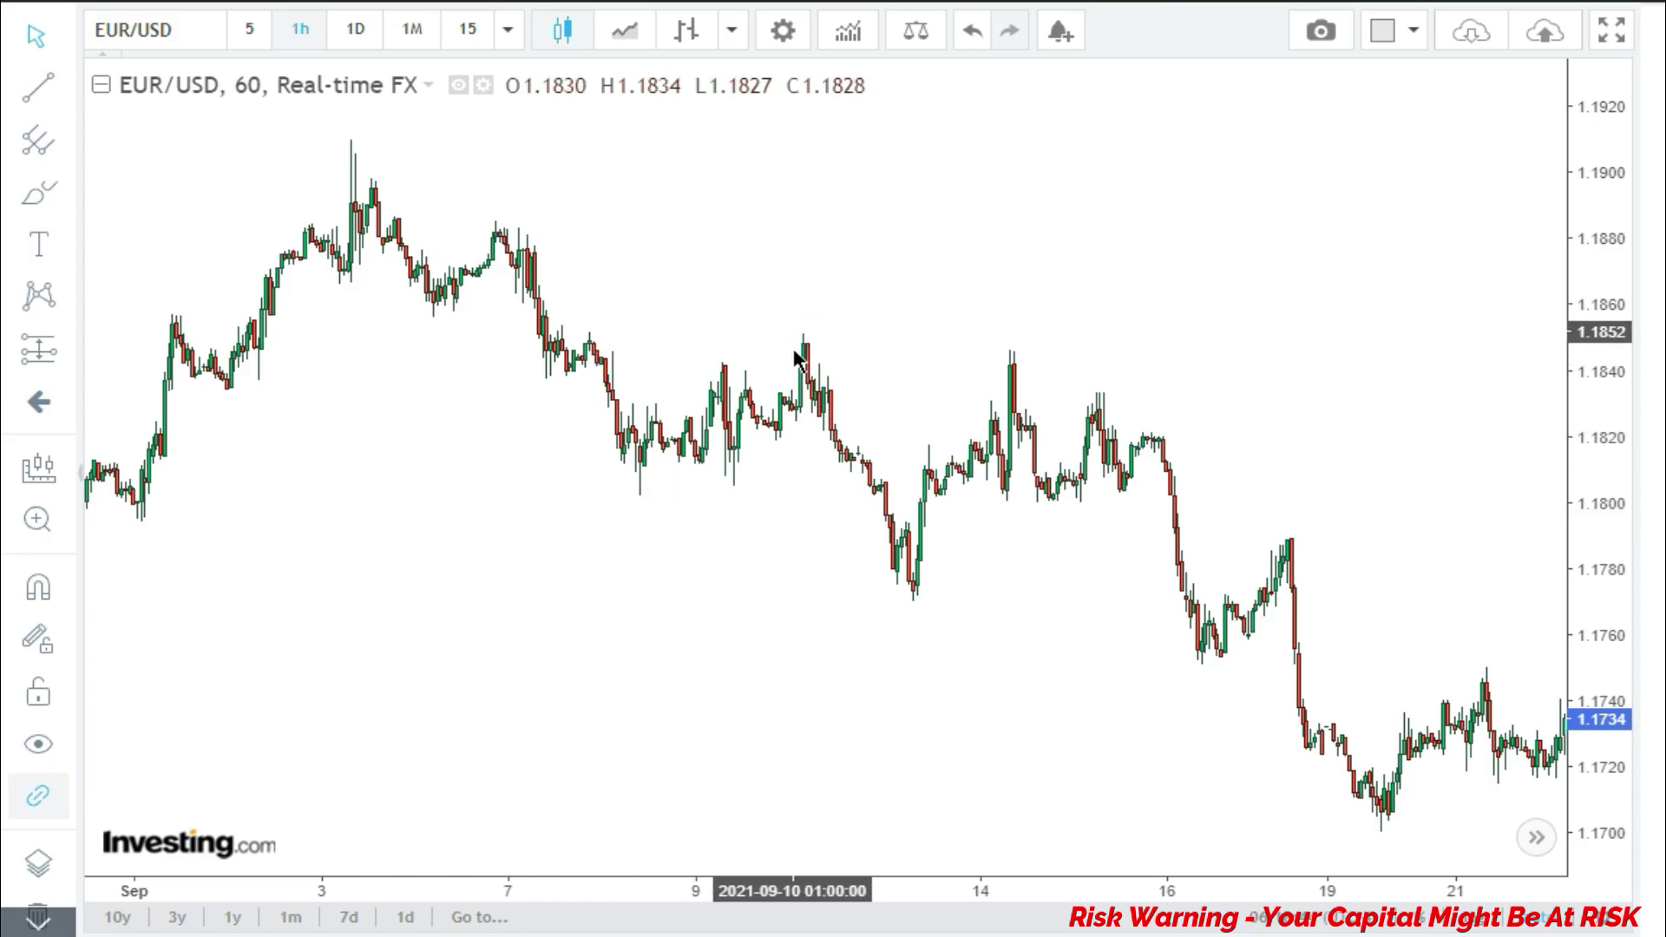
{"action": "scroll", "coordinate": [632, 558], "scroll_direction": "up", "scroll_amount": 3}
{"action": "left_click_drag", "start_coordinate": [632, 558], "coordinate": [956, 552]}
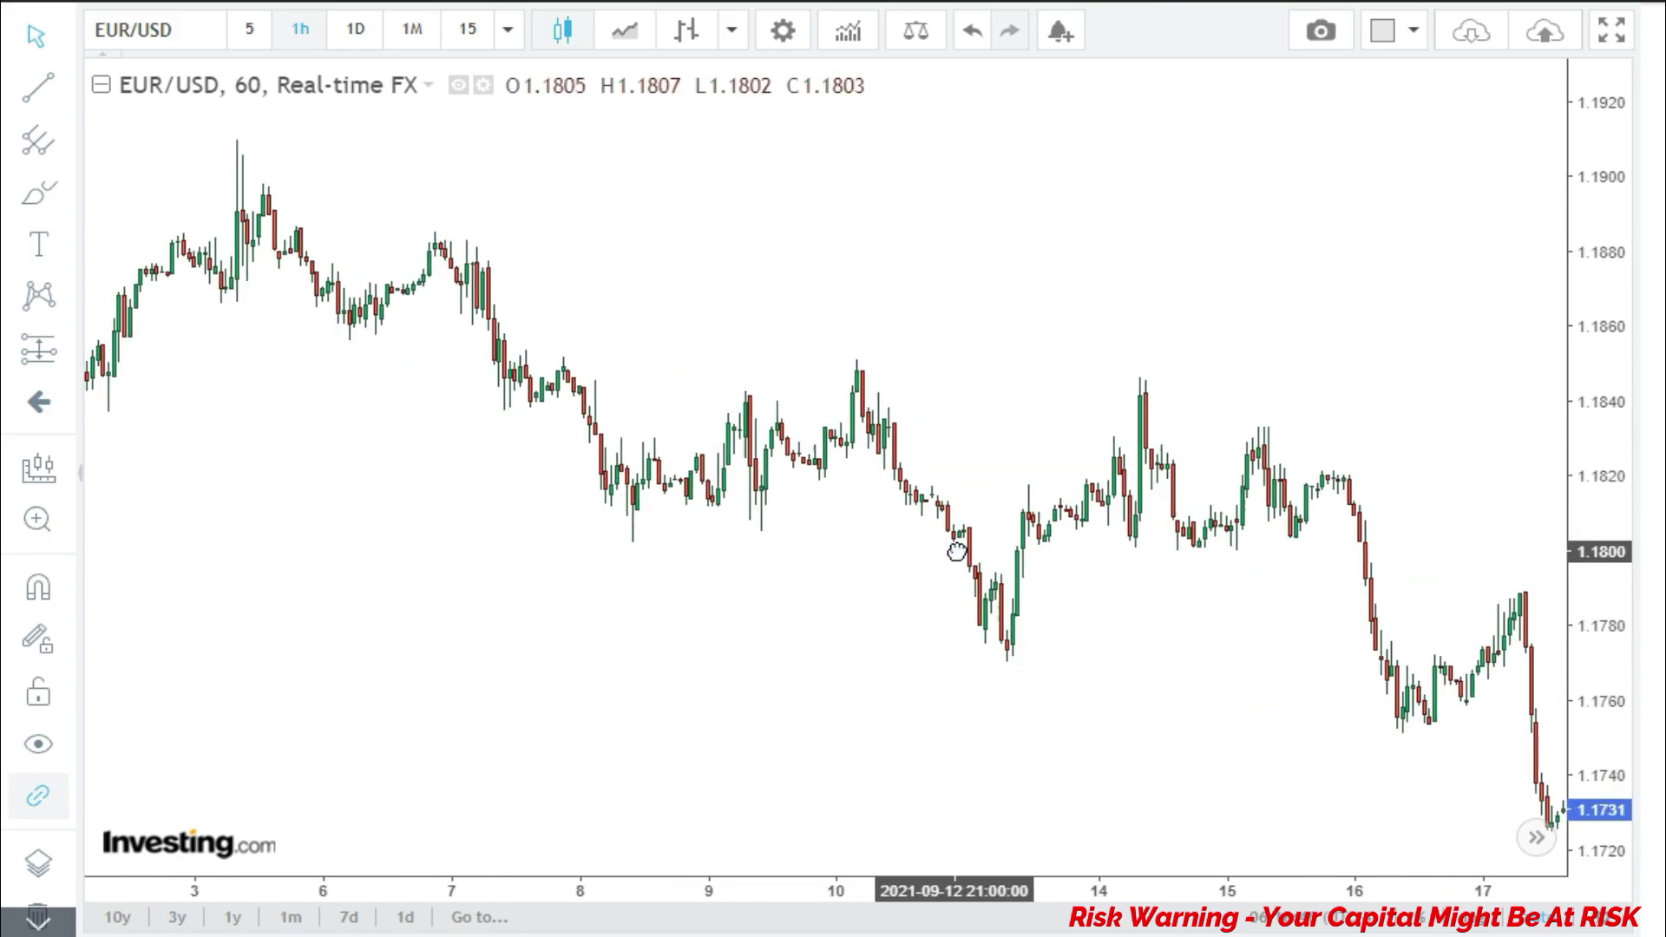
{"action": "scroll", "coordinate": [706, 547], "scroll_direction": "up", "scroll_amount": 3}
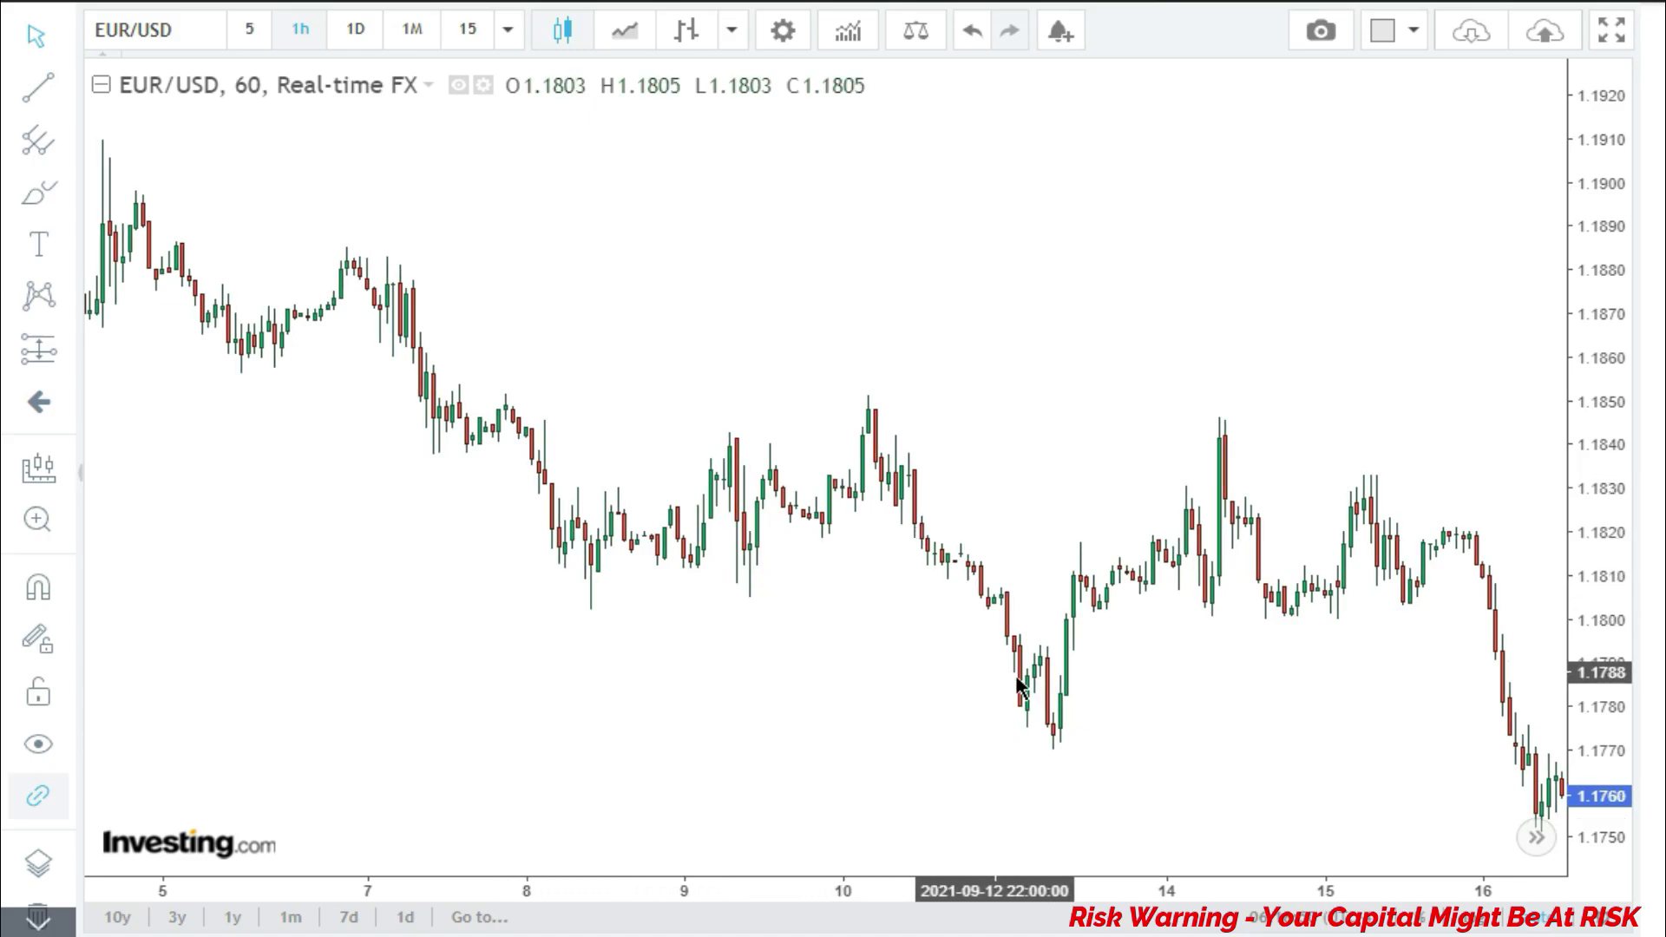
{"action": "left_click_drag", "start_coordinate": [1020, 685], "coordinate": [804, 599]}
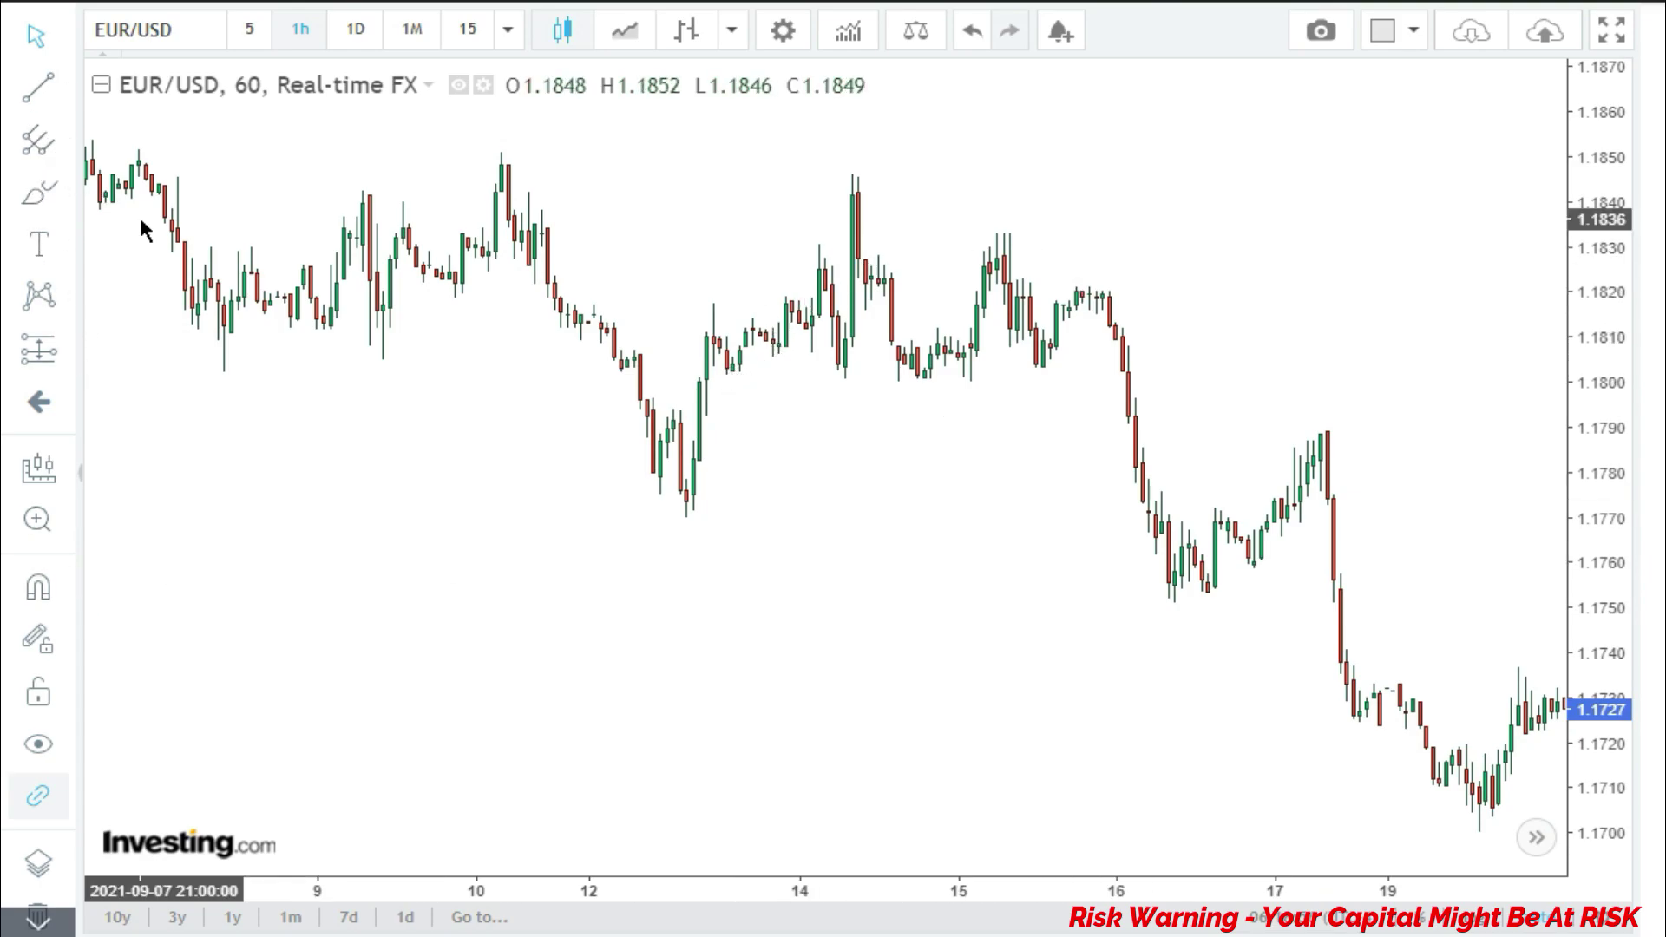
Draw a nearly horizontal trendline under the September 13–15 lows, from about 1.1800 on September 13 to about 1.1802 on September 17
{"action": "left_click", "coordinate": [42, 91]}
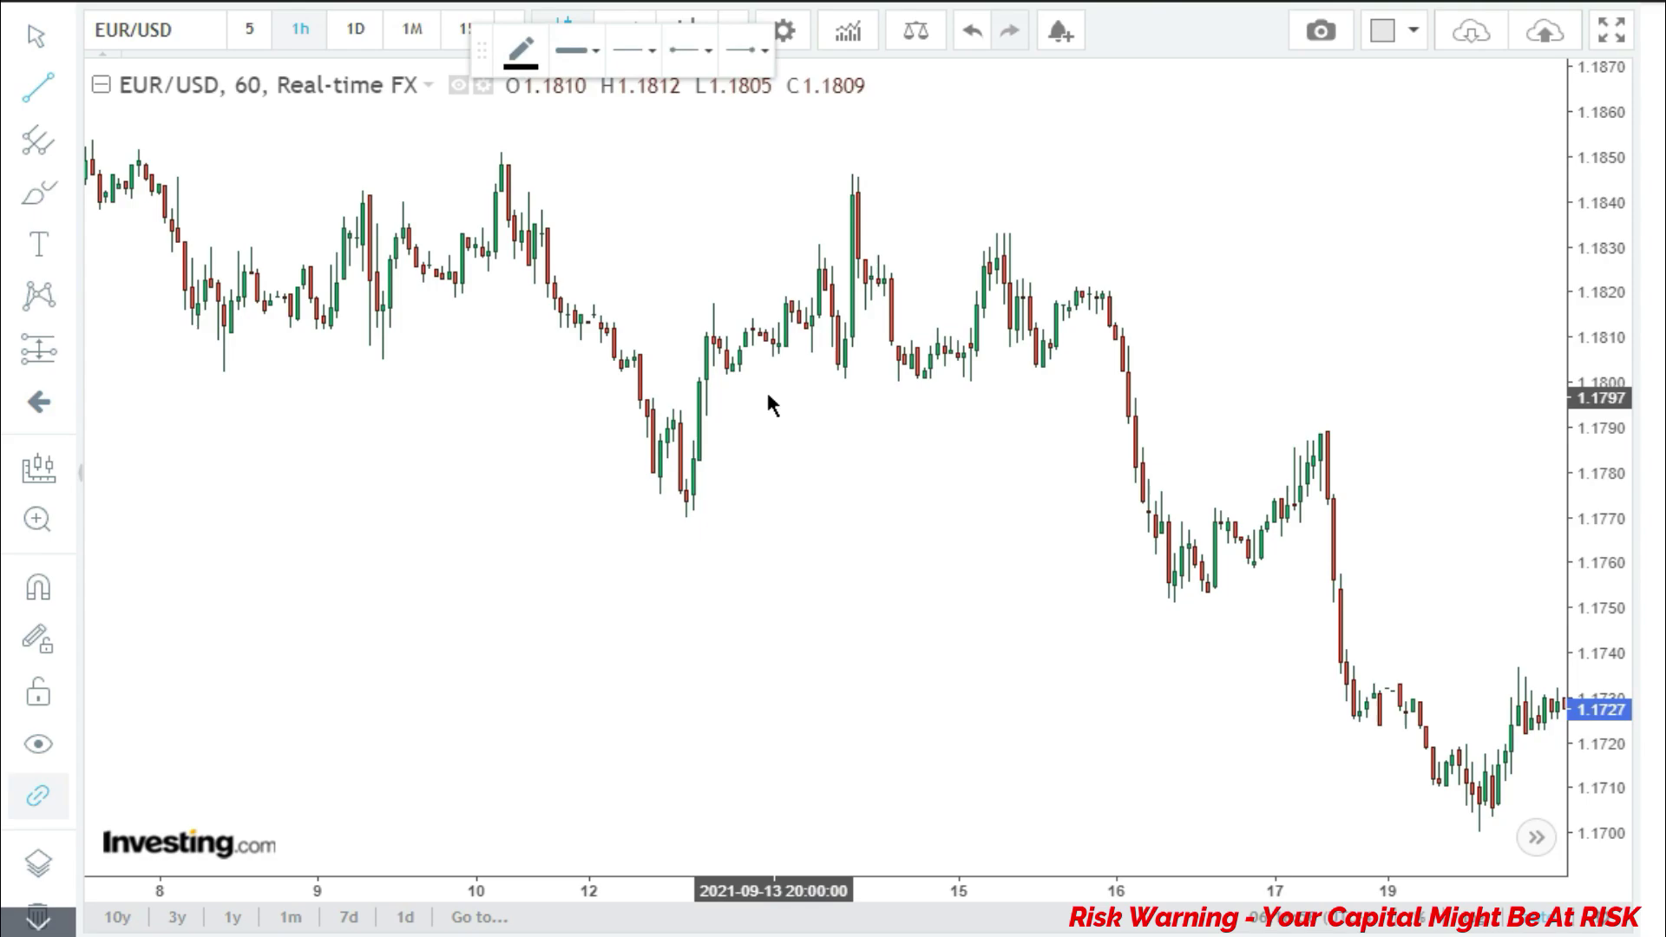
{"action": "left_click", "coordinate": [717, 382]}
{"action": "left_click", "coordinate": [1331, 372]}
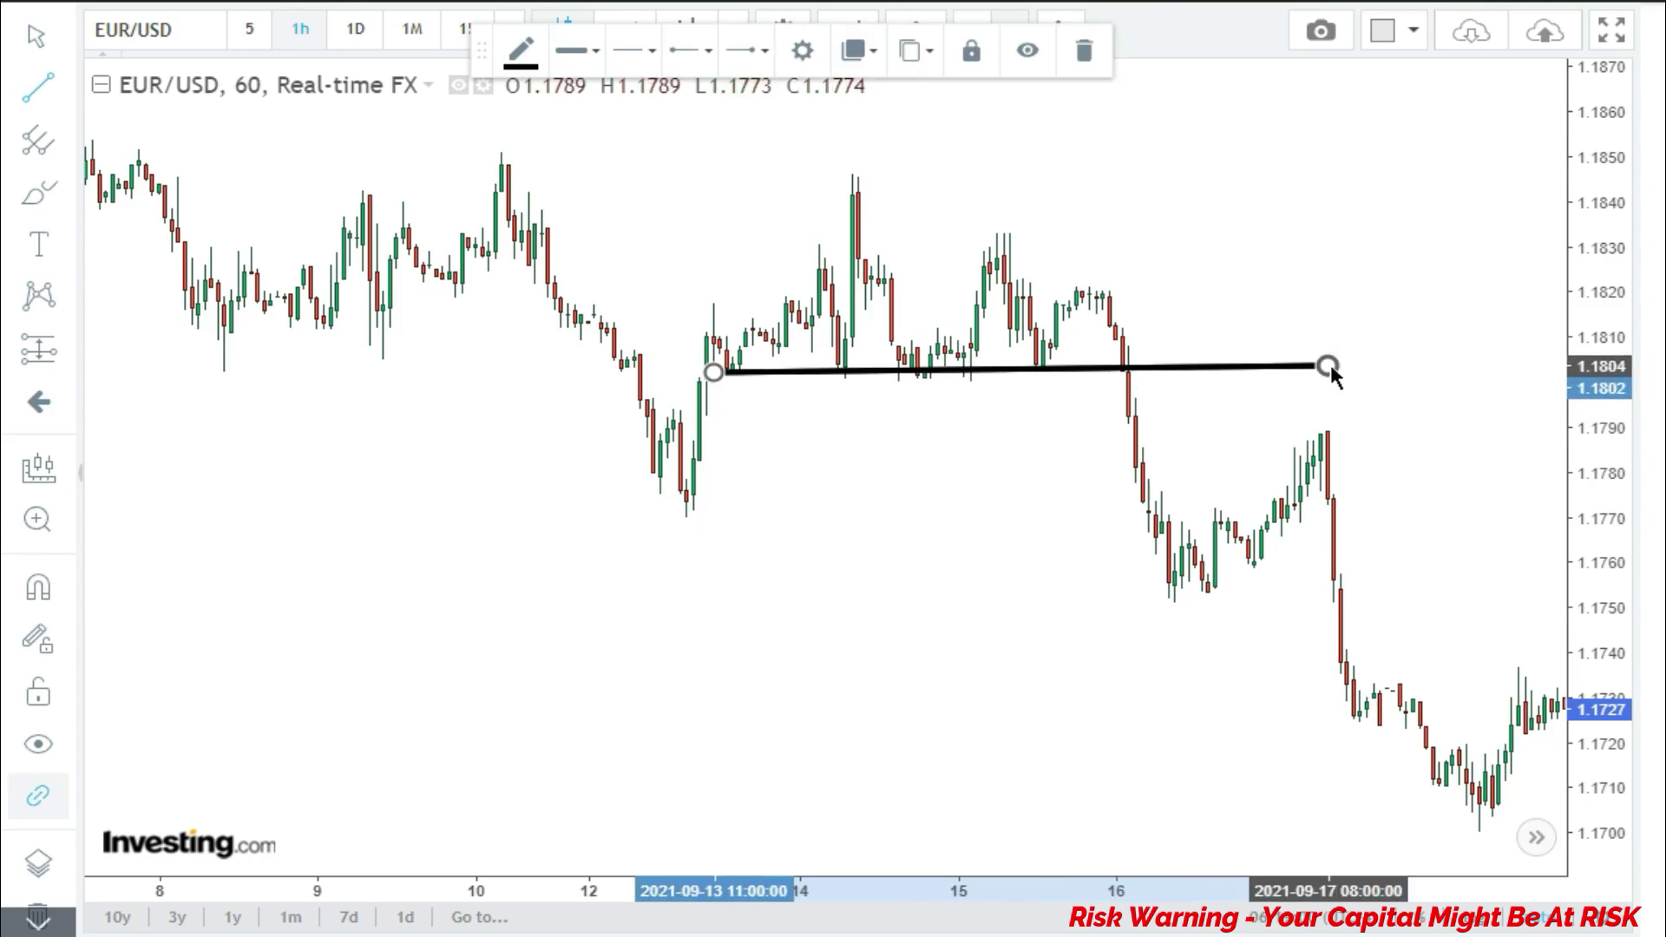
{"action": "left_click_drag", "start_coordinate": [993, 376], "coordinate": [998, 391]}
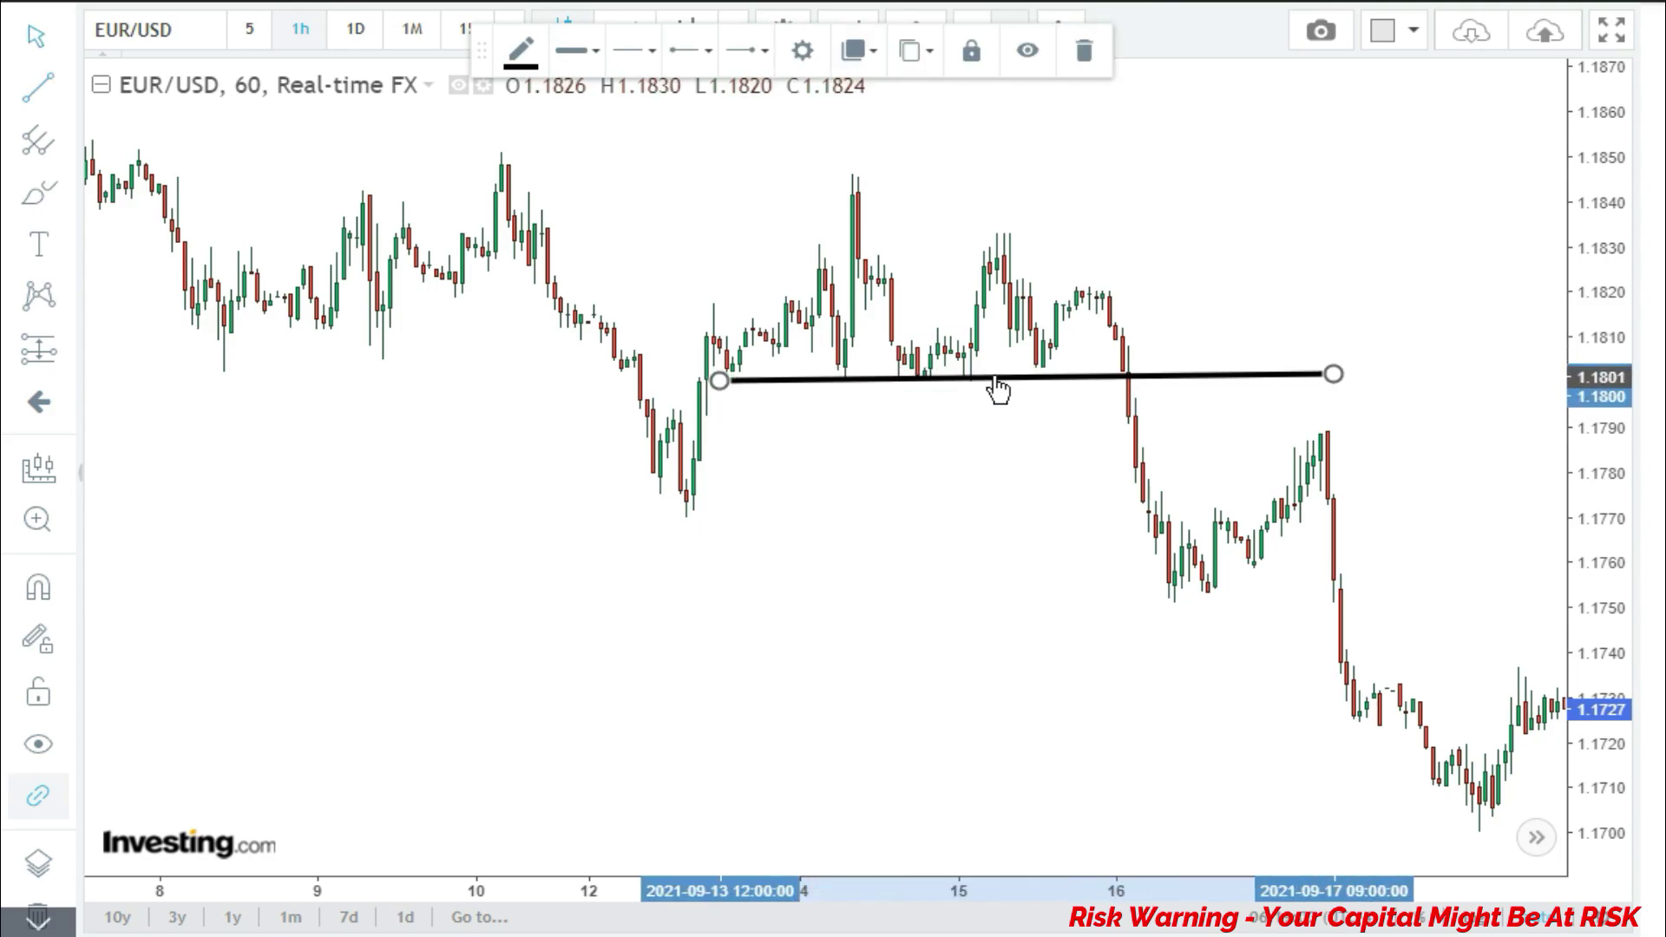
{"action": "left_click", "coordinate": [1041, 461]}
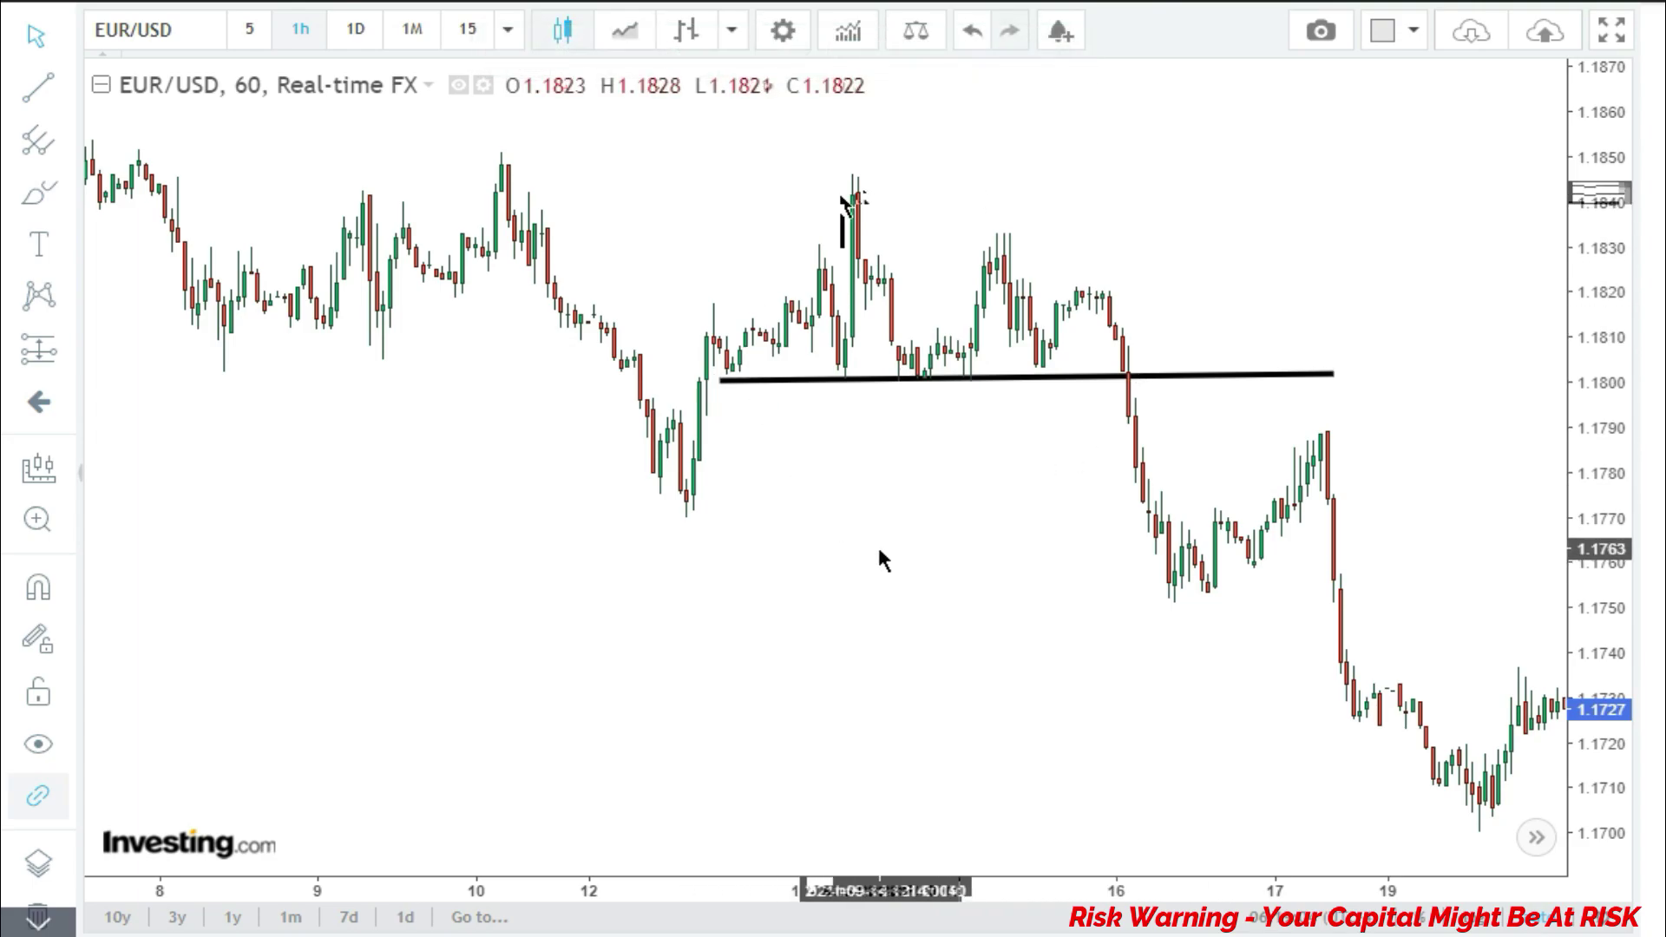
Draw a rising trendline under the September 16 pullback lows, from about 1.1752 on September 16 to about 1.1795 on September 20
{"action": "left_click_drag", "start_coordinate": [1117, 591], "coordinate": [1044, 555]}
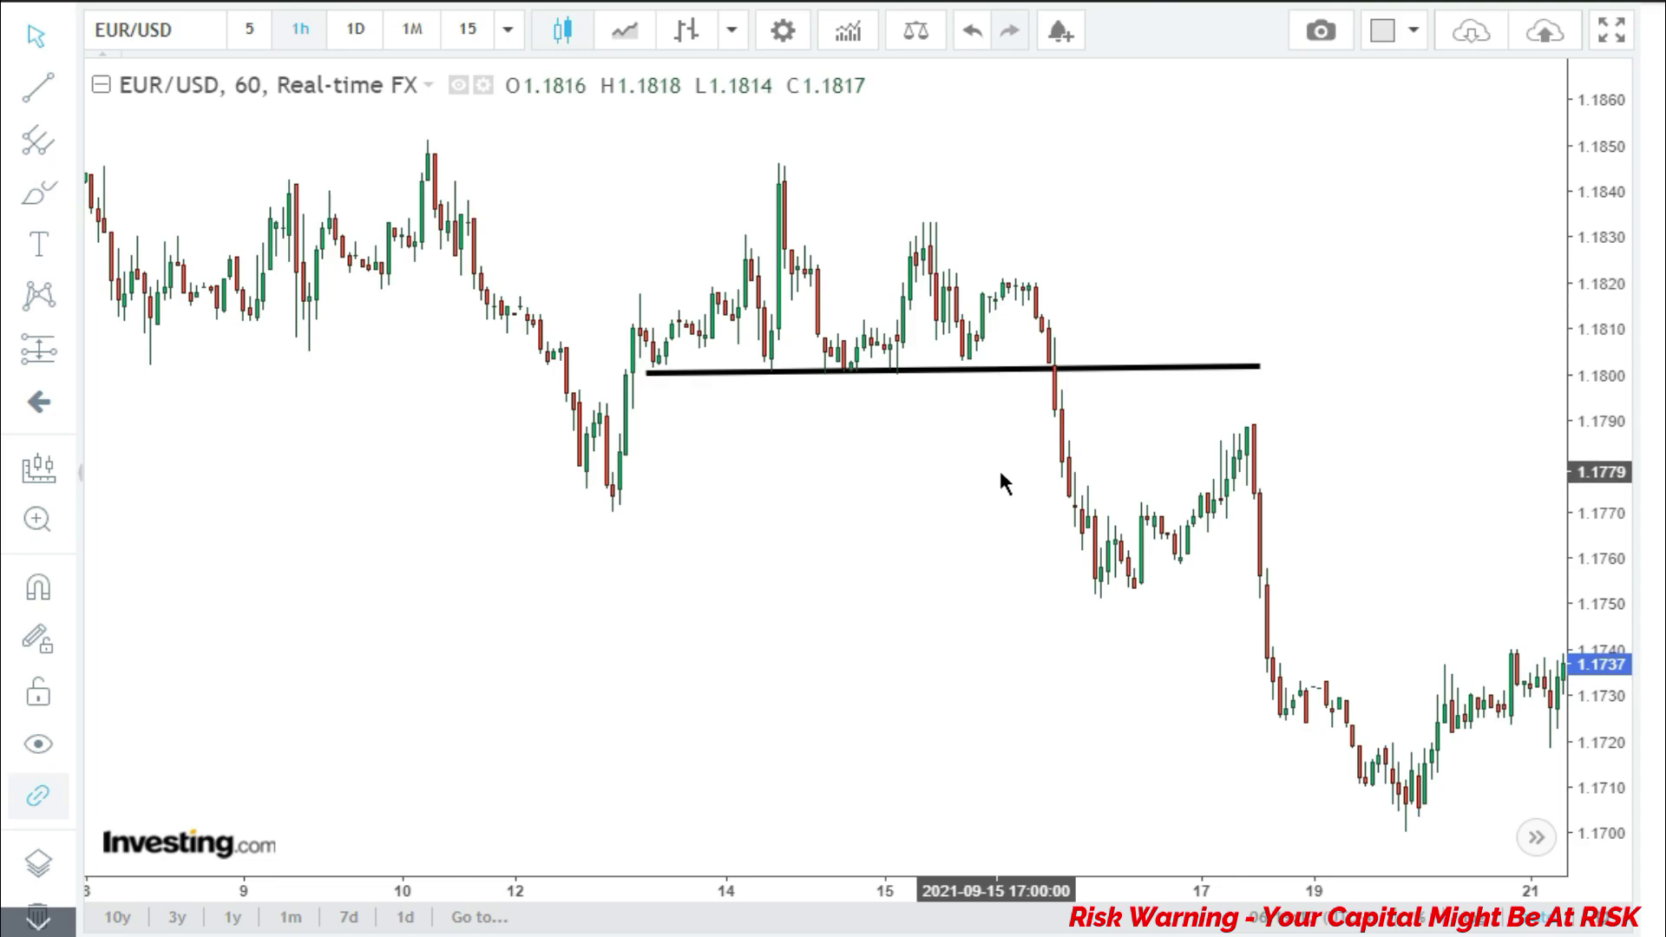
{"action": "left_click_drag", "start_coordinate": [1037, 493], "coordinate": [689, 465]}
{"action": "scroll", "coordinate": [859, 516], "scroll_direction": "up", "scroll_amount": 3}
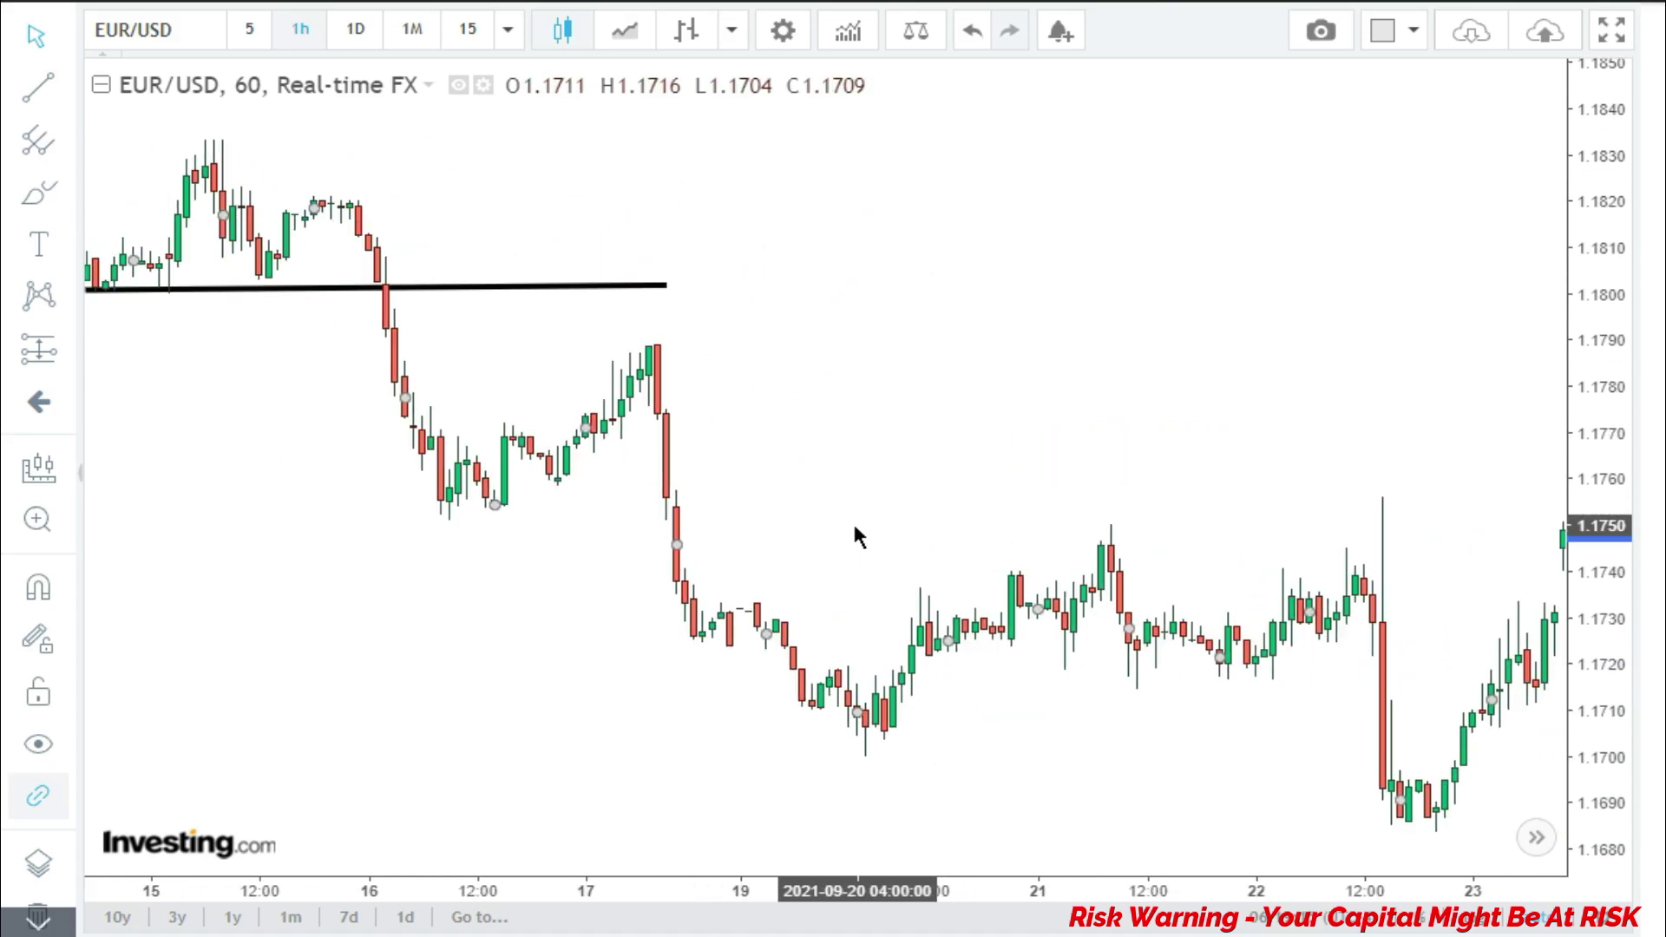
{"action": "left_click_drag", "start_coordinate": [736, 554], "coordinate": [891, 573]}
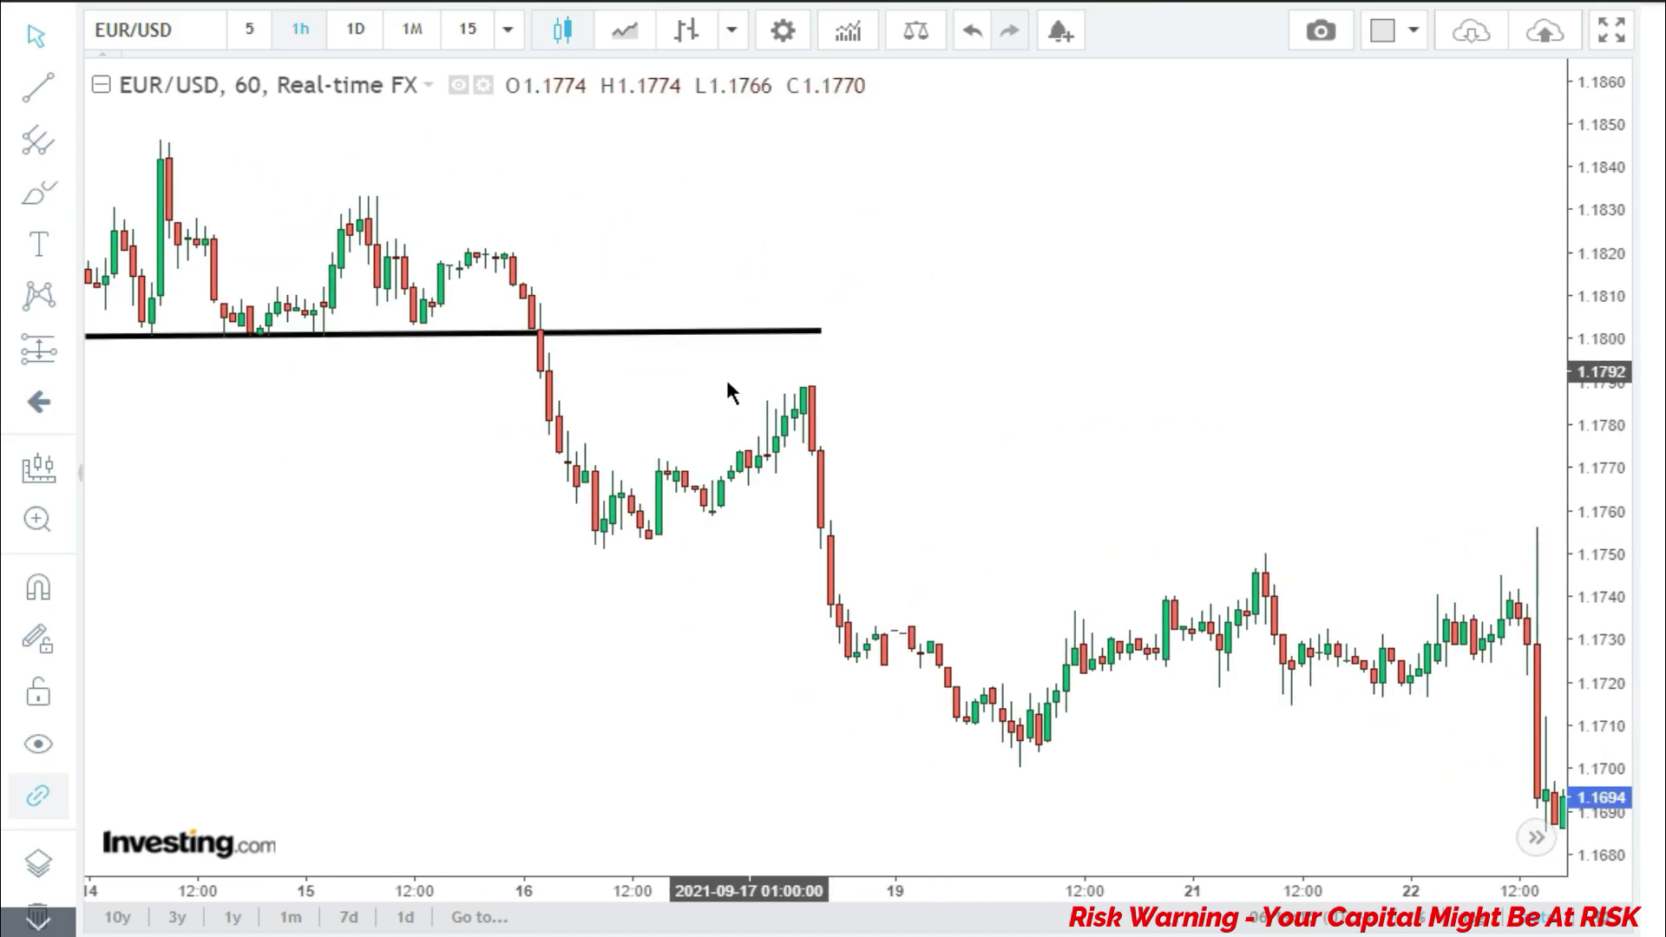
{"action": "left_click", "coordinate": [35, 93]}
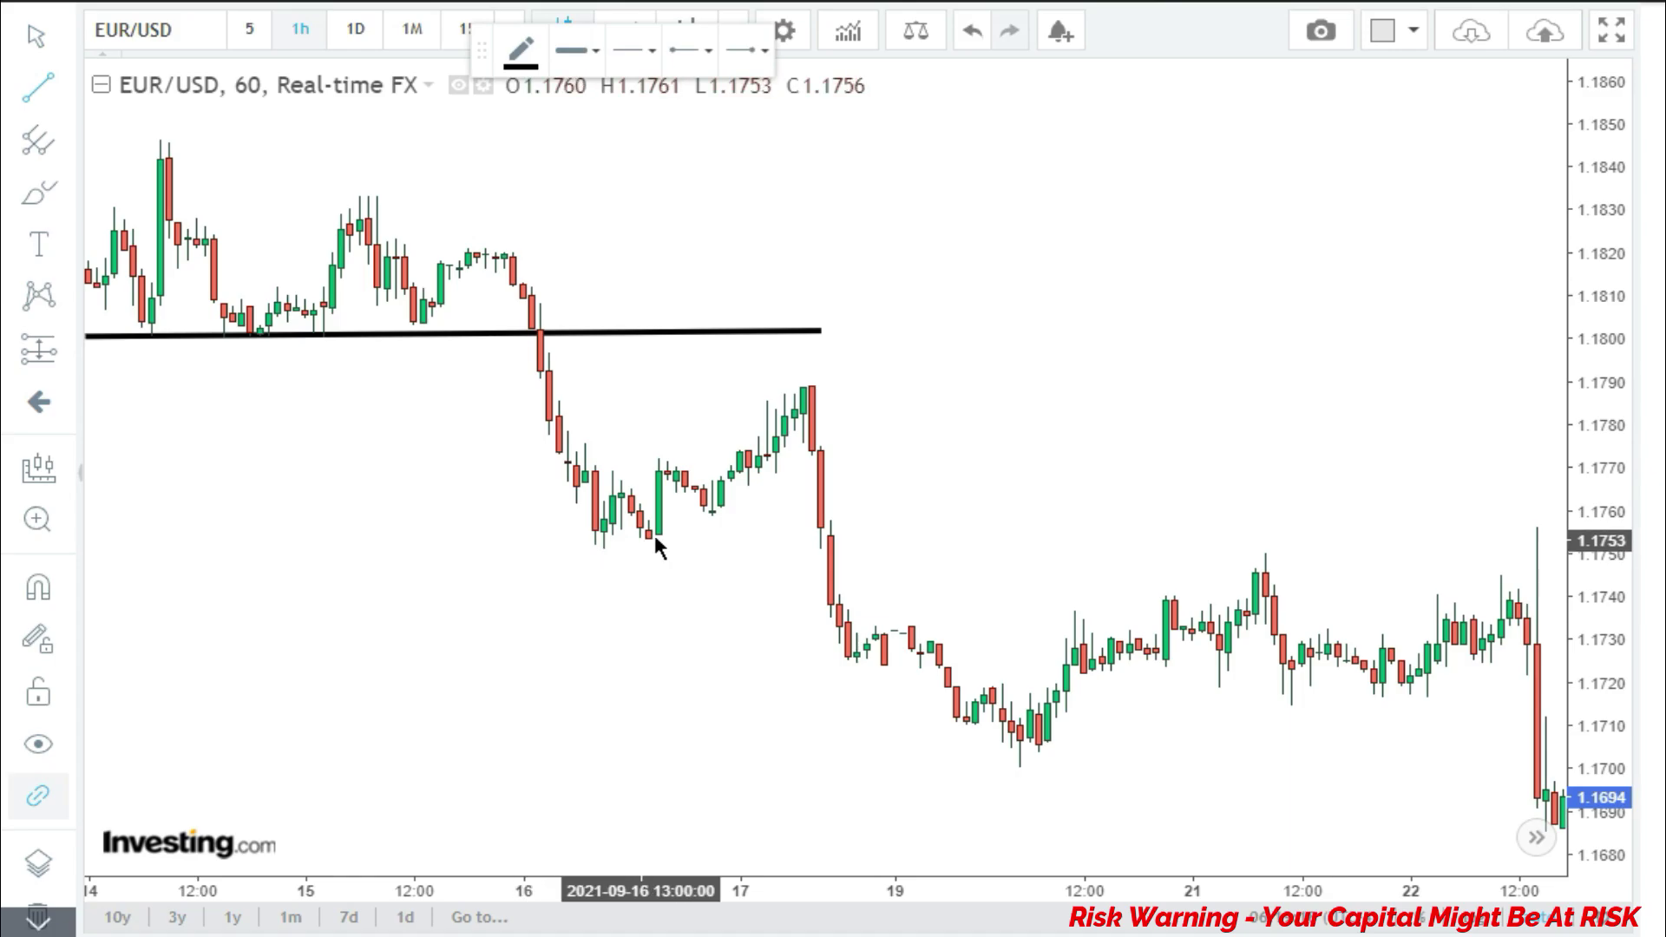
{"action": "left_click", "coordinate": [631, 535]}
{"action": "left_click", "coordinate": [1019, 360]}
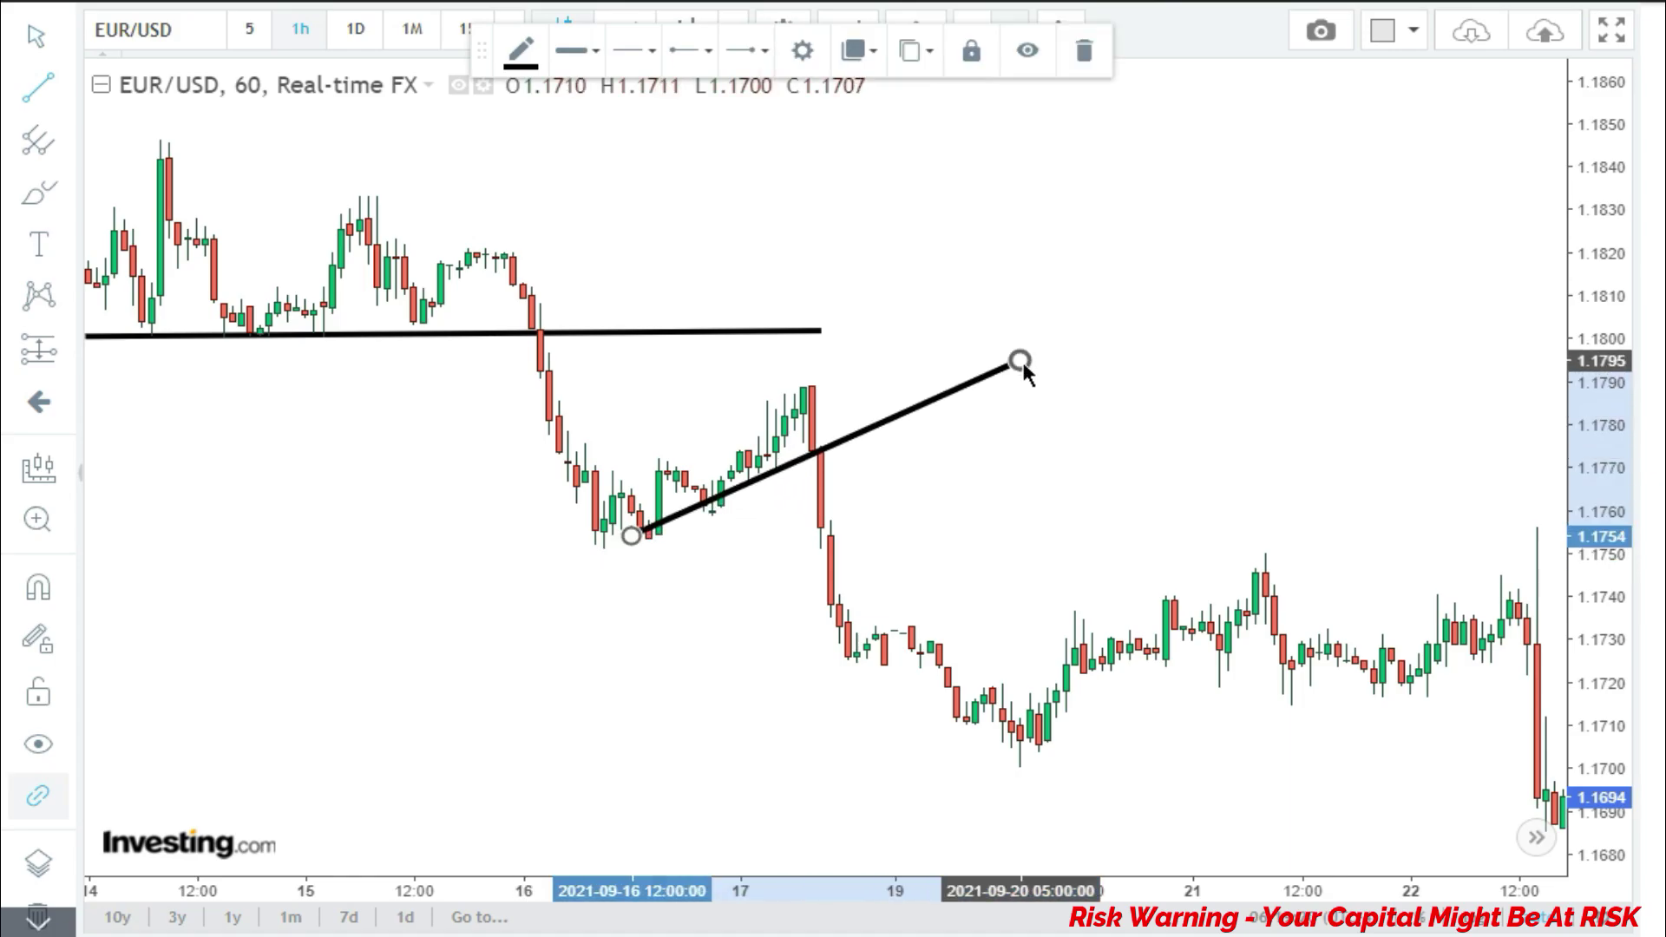
{"action": "left_click_drag", "start_coordinate": [631, 535], "coordinate": [642, 544]}
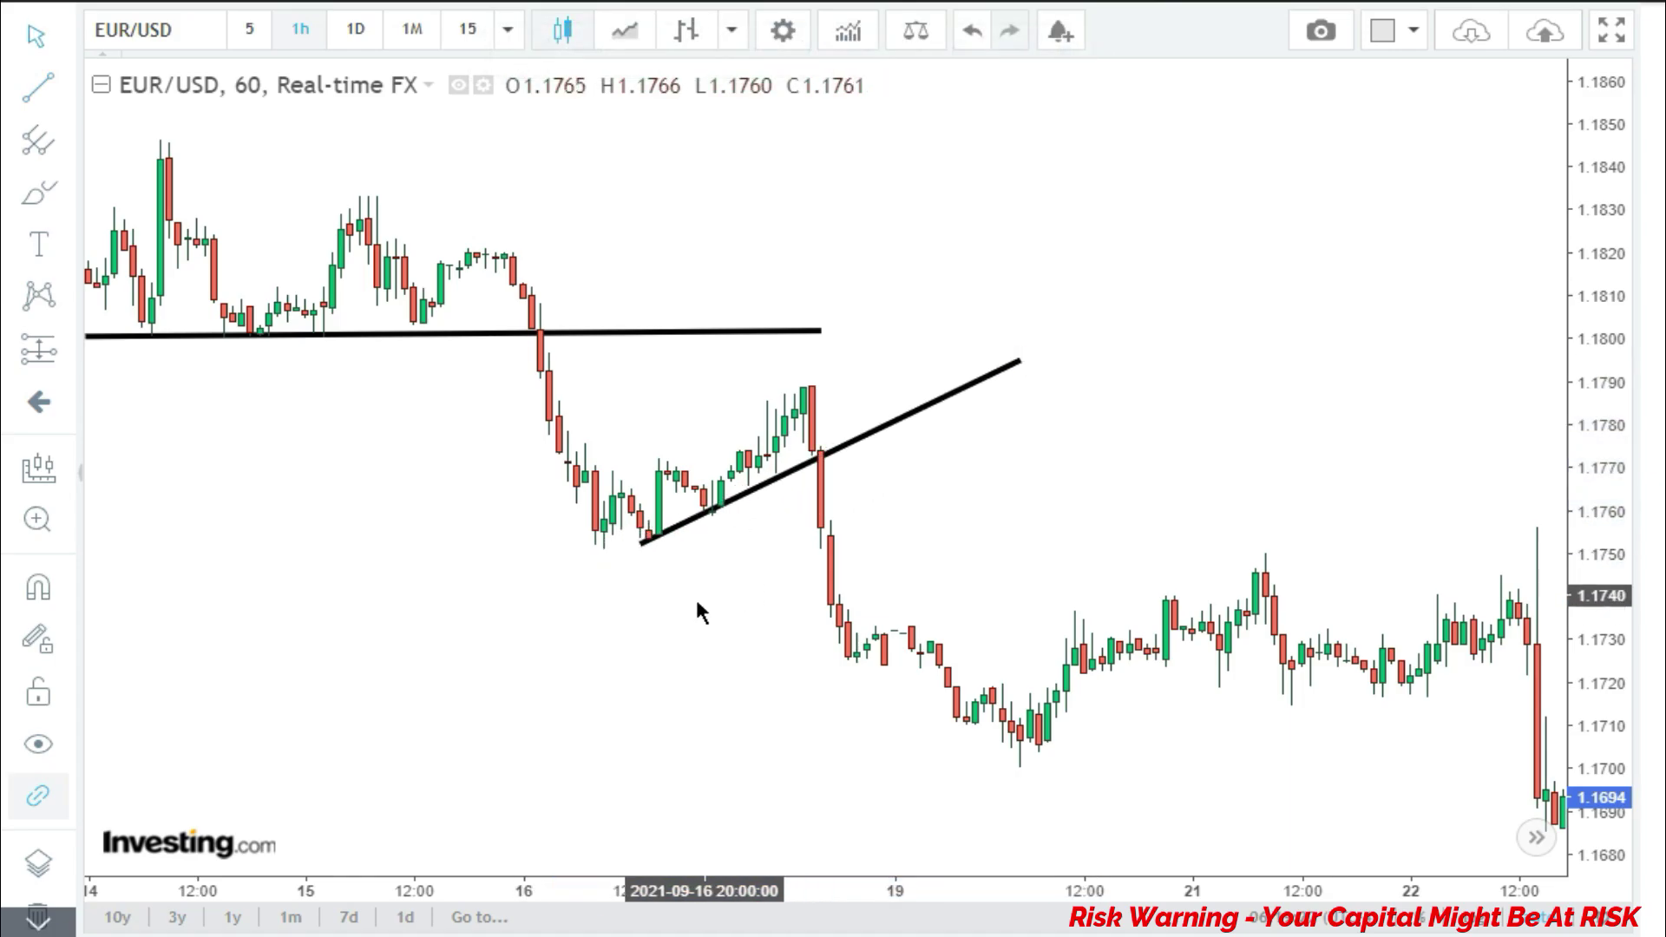
Flatten the rising pullback trendline slightly by moving its far end to about 1.1792
{"action": "left_click_drag", "start_coordinate": [695, 596], "coordinate": [793, 611]}
{"action": "scroll", "coordinate": [921, 567], "scroll_direction": "up", "scroll_amount": 2}
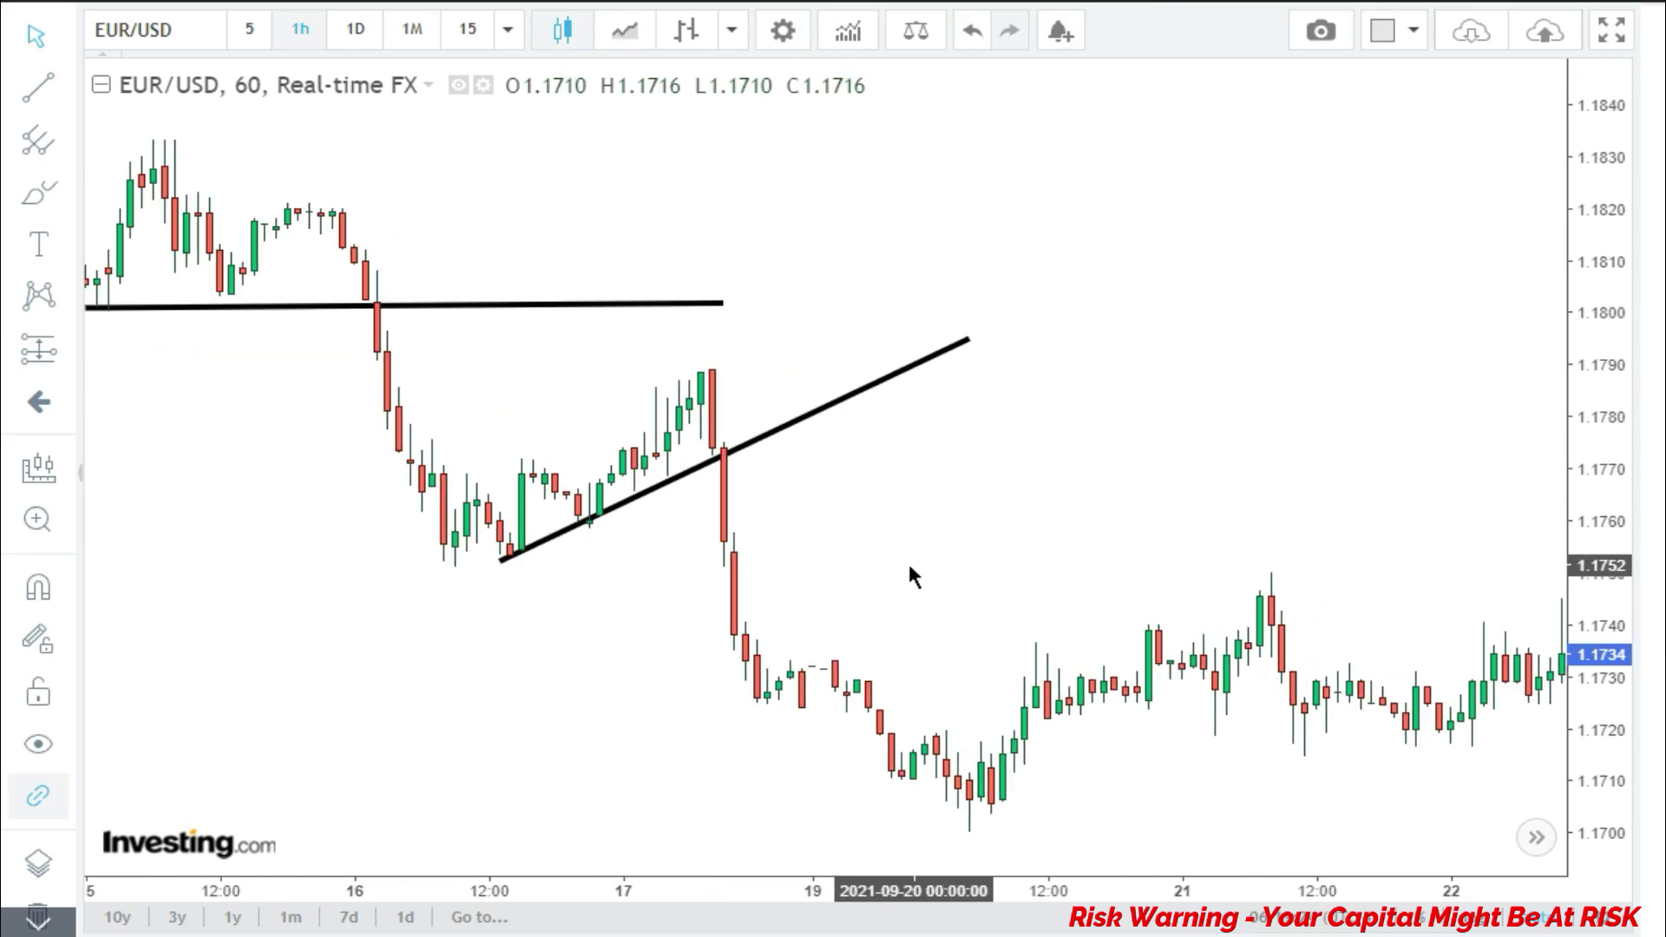
{"action": "left_click_drag", "start_coordinate": [791, 553], "coordinate": [884, 546]}
{"action": "left_click_drag", "start_coordinate": [1064, 340], "coordinate": [1096, 353]}
{"action": "left_click", "coordinate": [952, 569]}
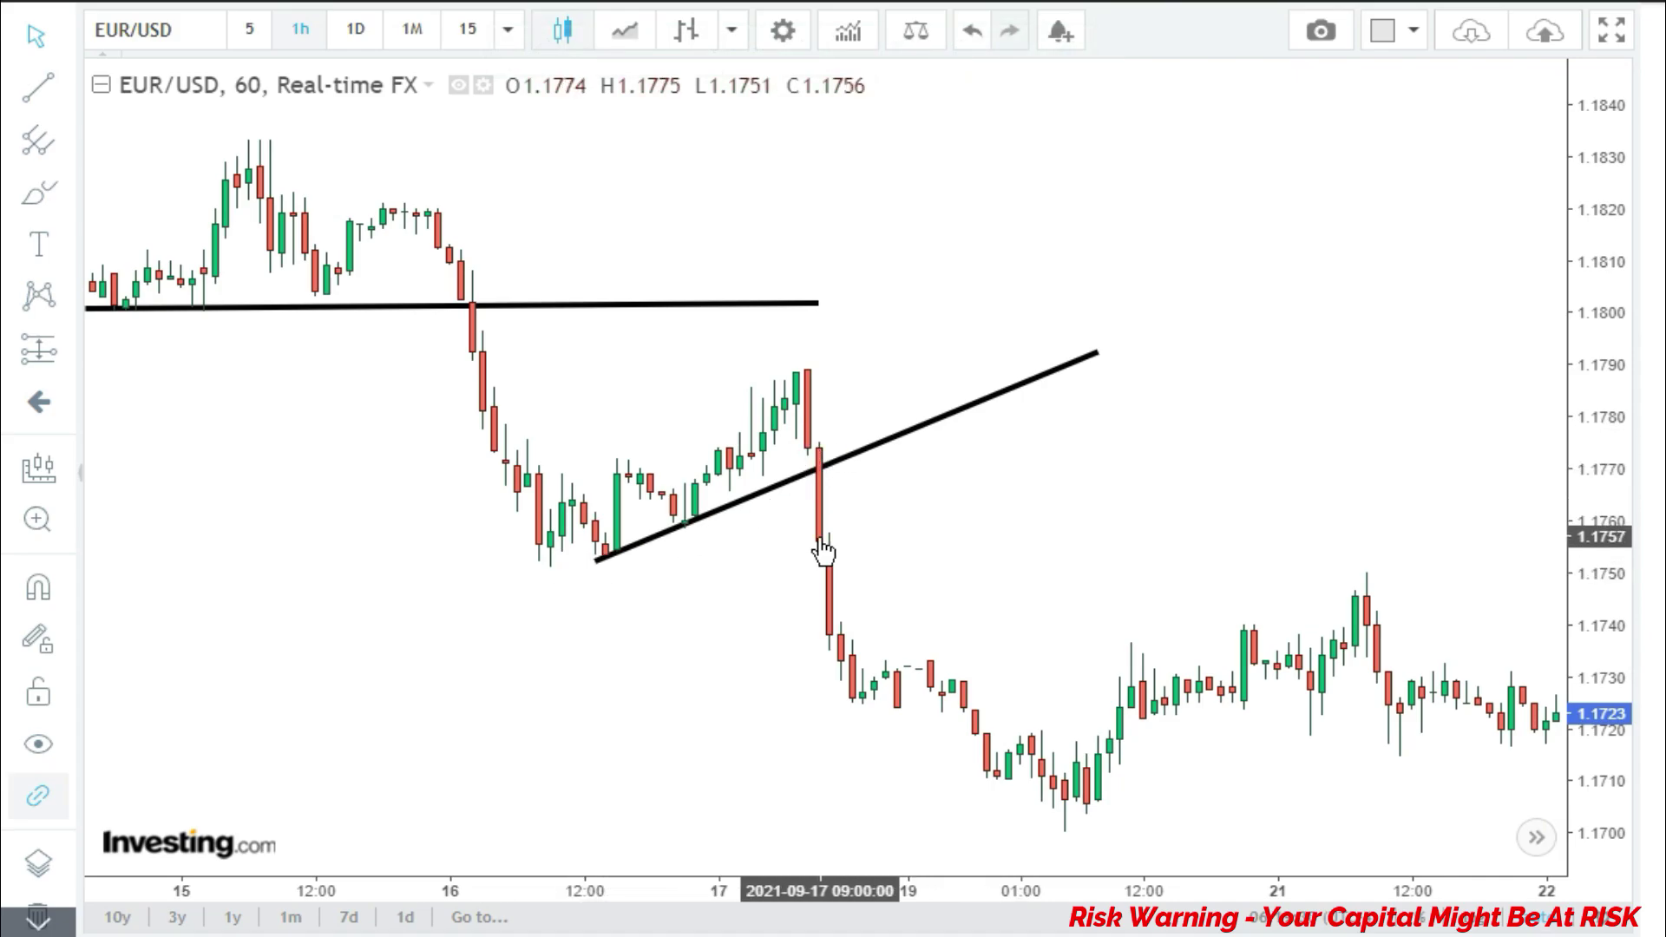
Place a position at the September 17 trendline break with entry at 1.1750, lower level at 1.1723 and upper level at 1.1791
{"action": "scroll", "coordinate": [767, 590], "scroll_direction": "up", "scroll_amount": 3}
{"action": "left_click_drag", "start_coordinate": [588, 572], "coordinate": [928, 611]}
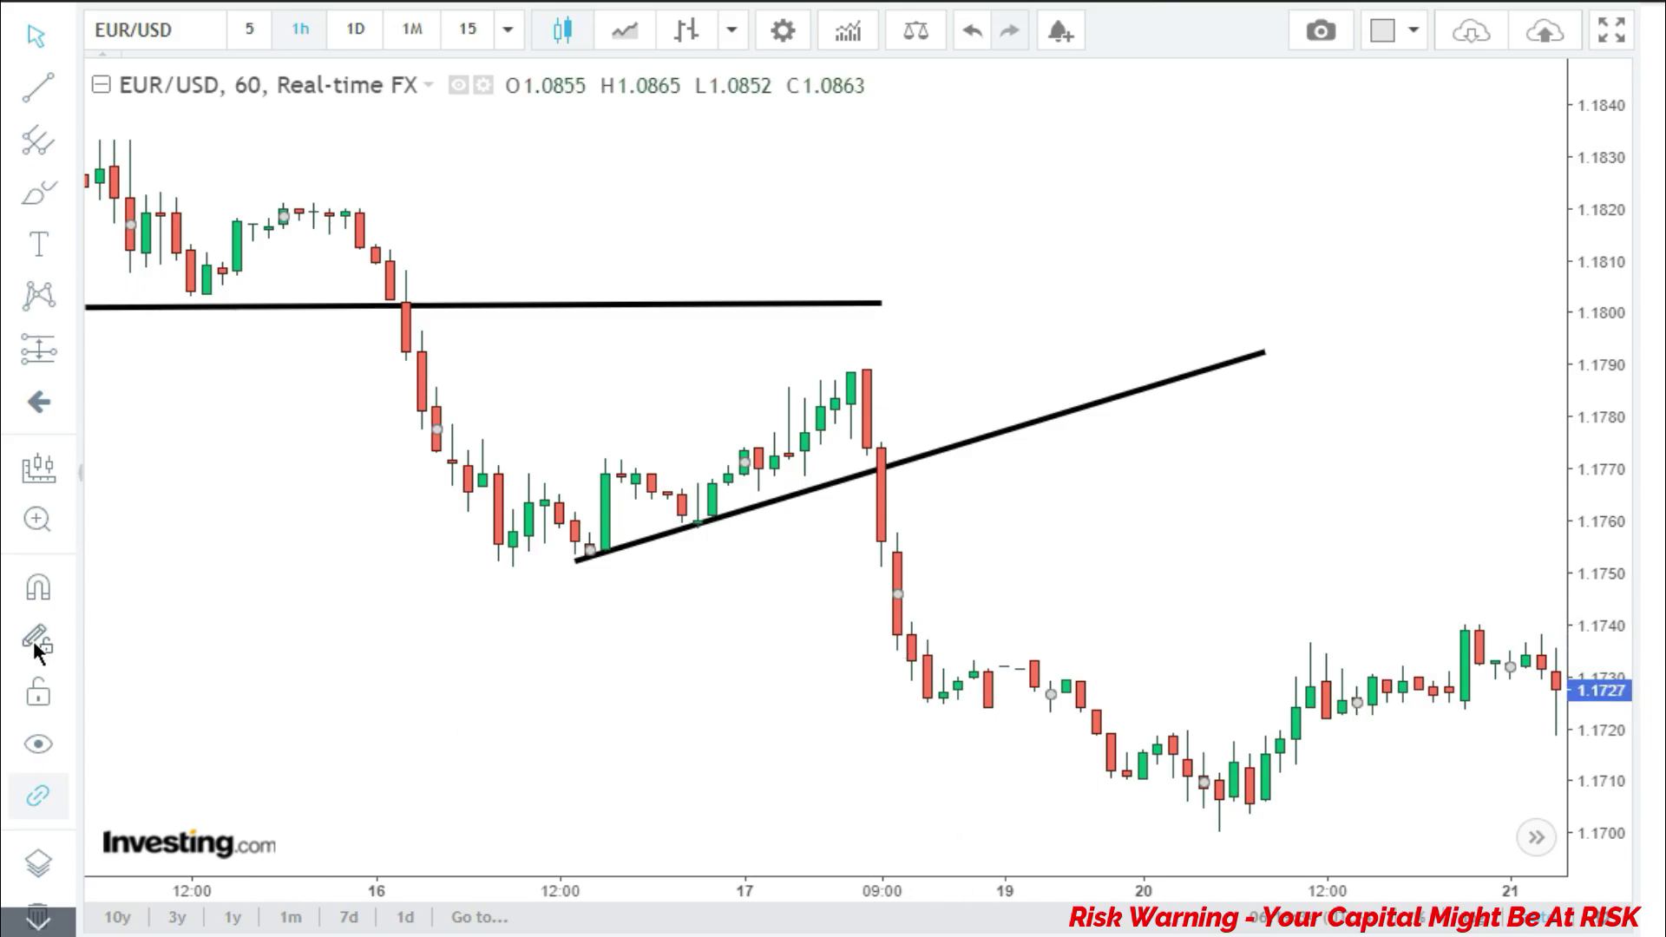
{"action": "left_click", "coordinate": [865, 575]}
{"action": "left_click_drag", "start_coordinate": [883, 435], "coordinate": [888, 357]}
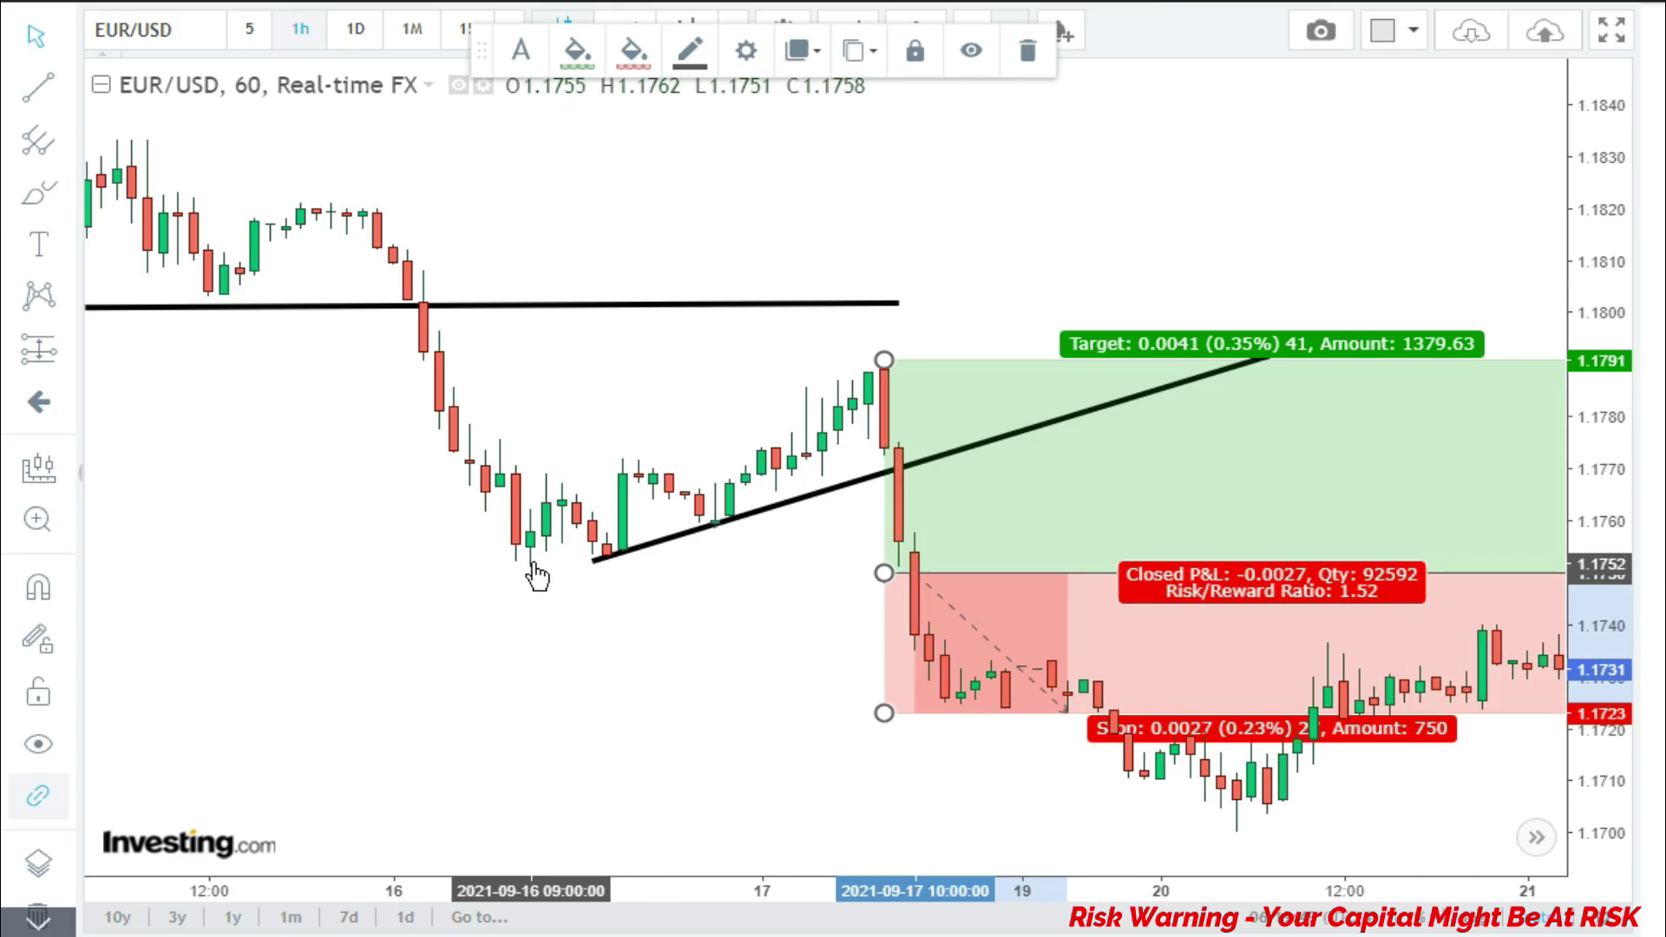
Review the September 17 position within the wider trend and extend its lower level to 1.1707
{"action": "scroll", "coordinate": [691, 649], "scroll_direction": "down", "scroll_amount": 4}
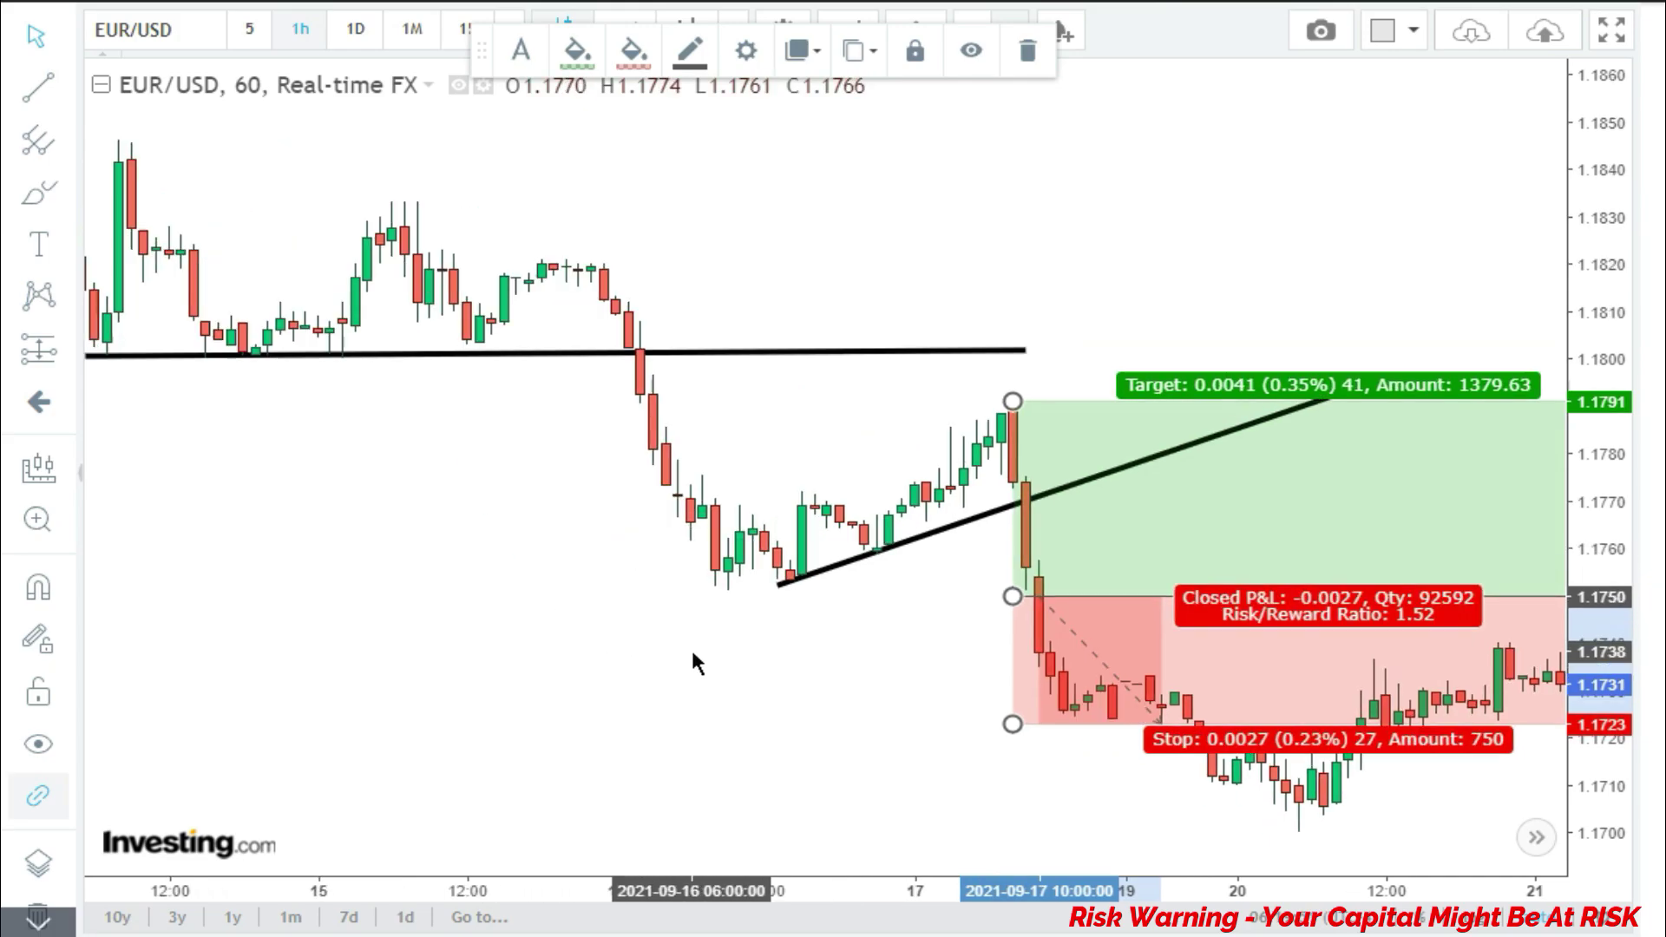
{"action": "scroll", "coordinate": [691, 647], "scroll_direction": "down", "scroll_amount": 5}
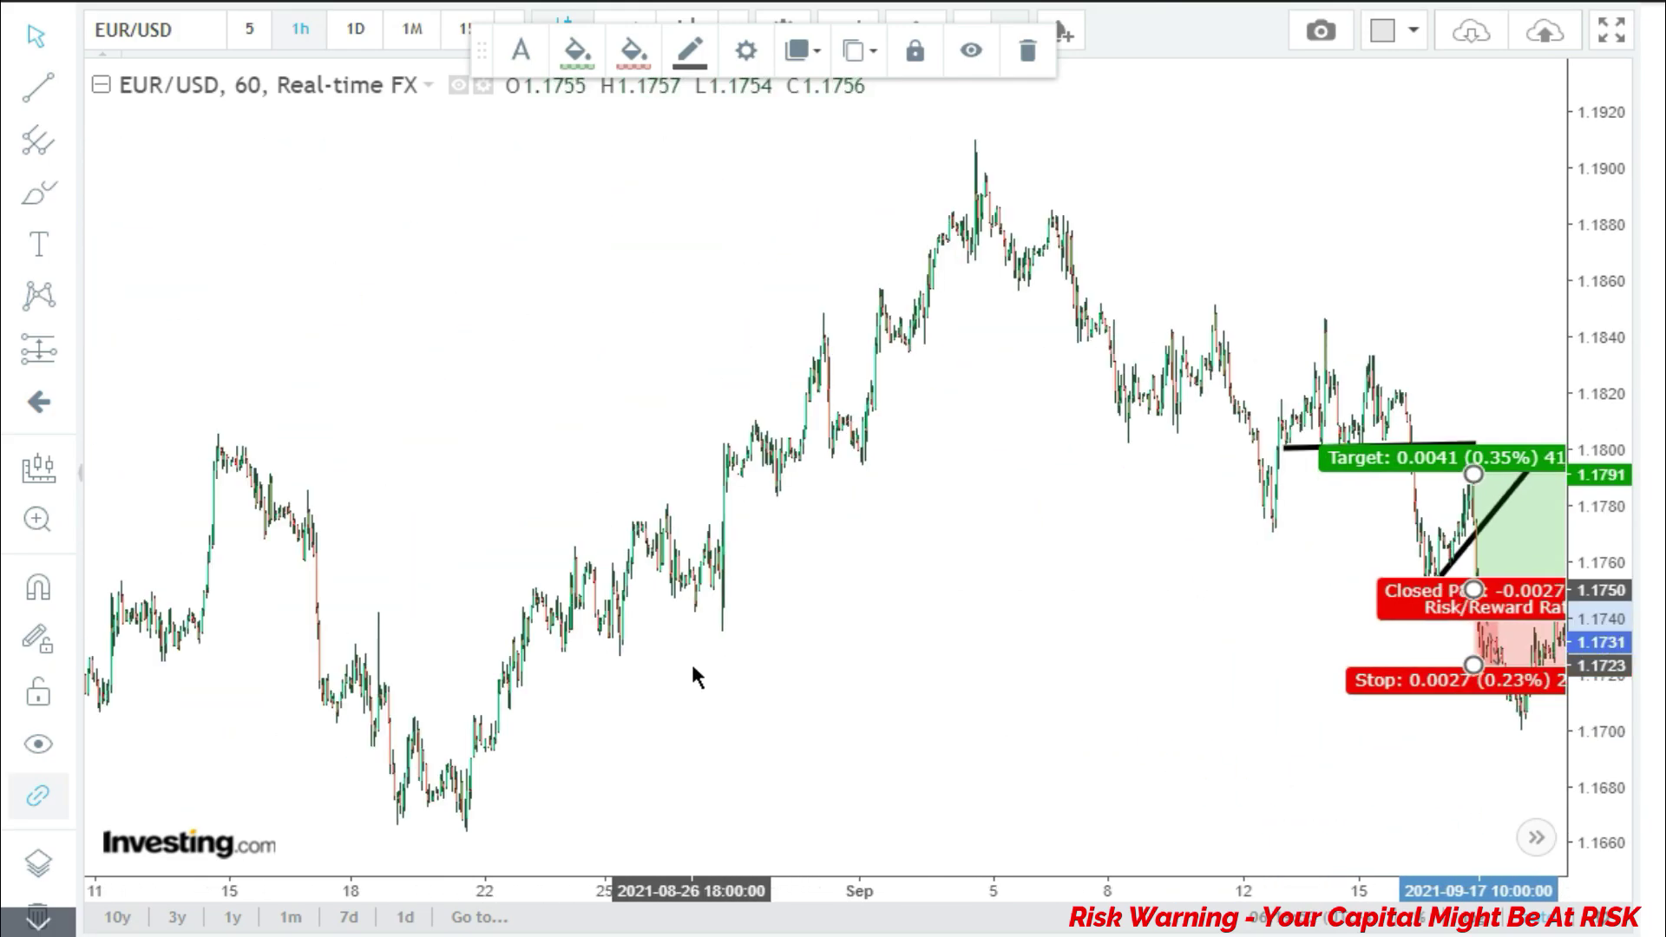
{"action": "scroll", "coordinate": [763, 668], "scroll_direction": "up", "scroll_amount": 2}
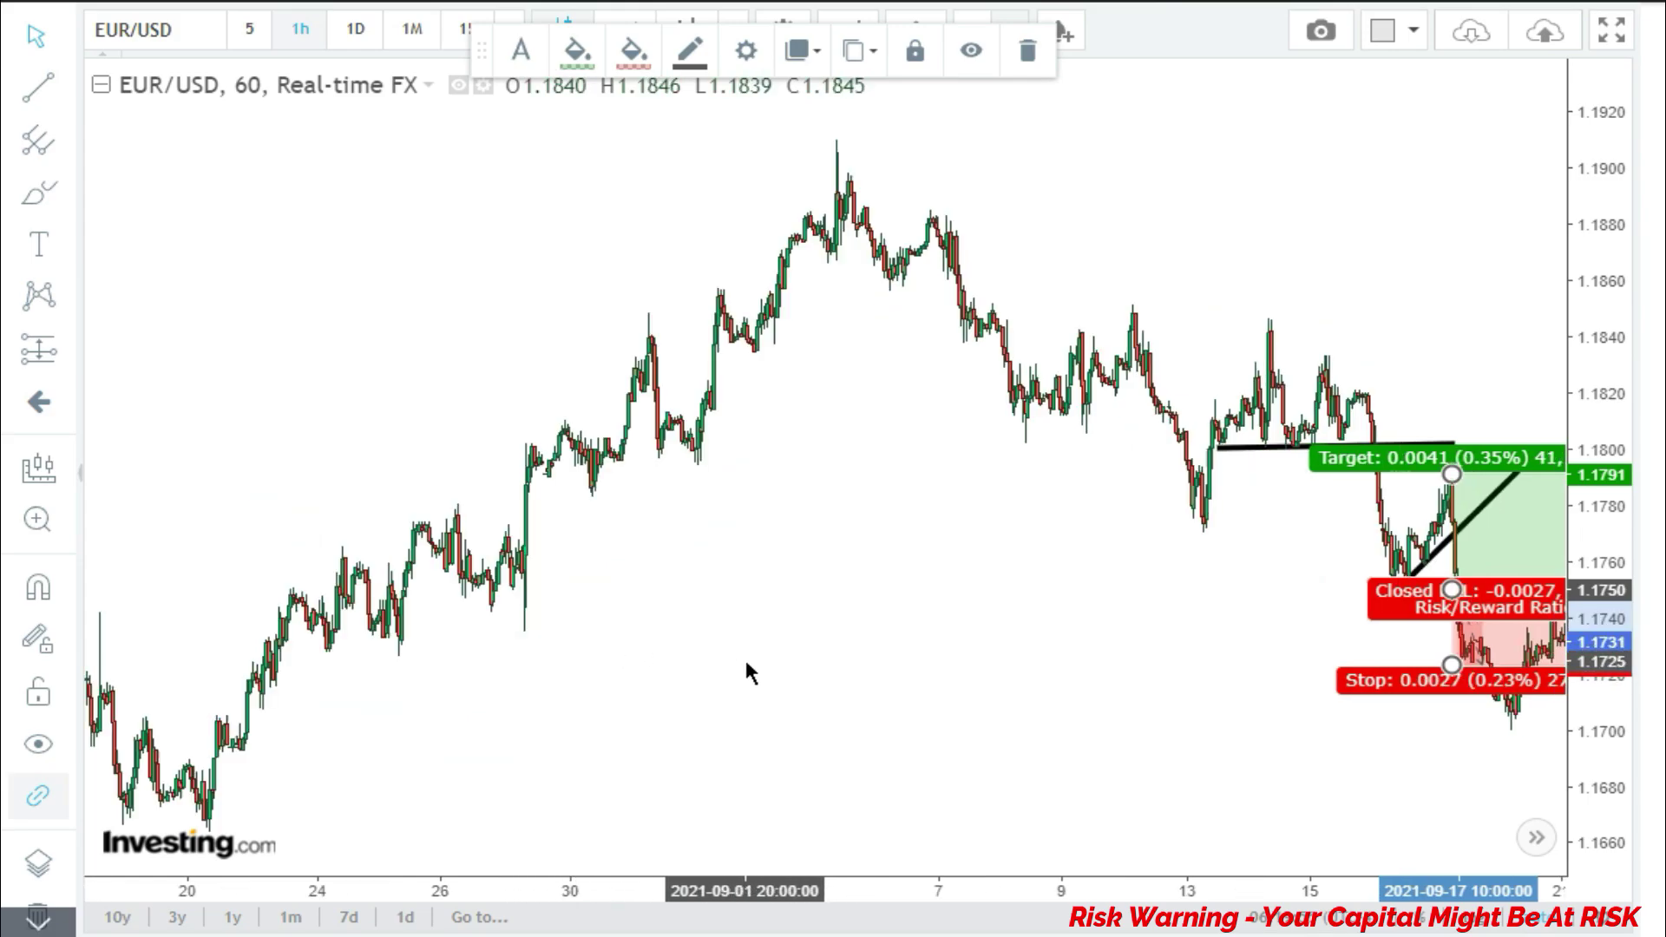
{"action": "left_click_drag", "start_coordinate": [718, 668], "coordinate": [805, 675]}
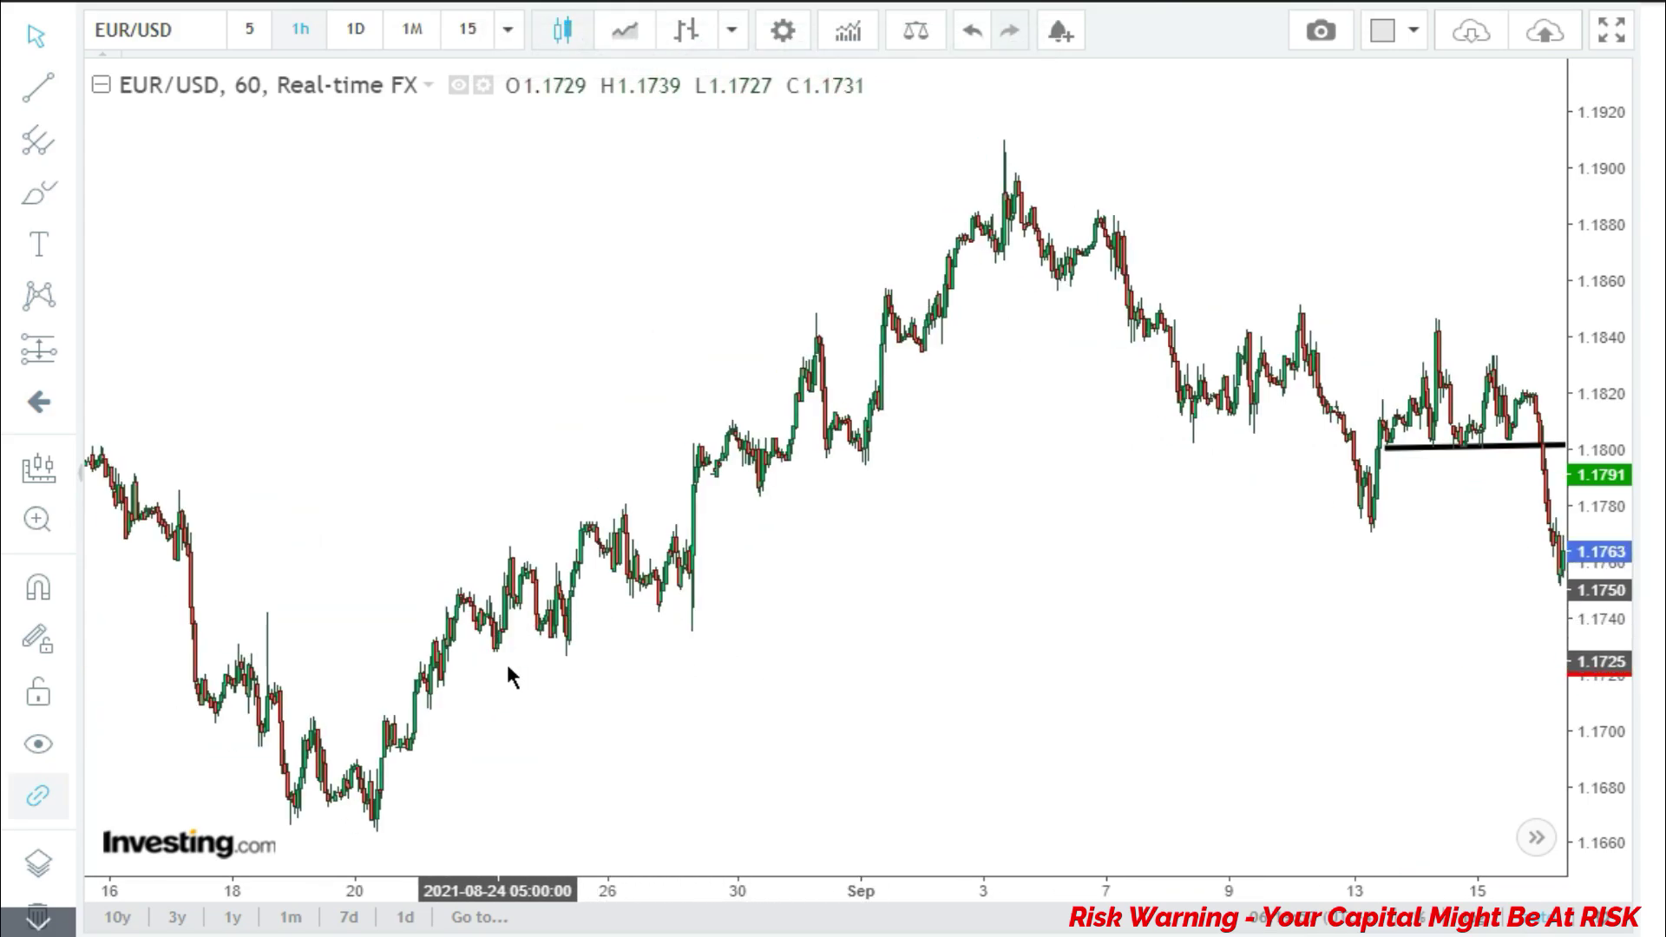
{"action": "left_click_drag", "start_coordinate": [1202, 667], "coordinate": [572, 623]}
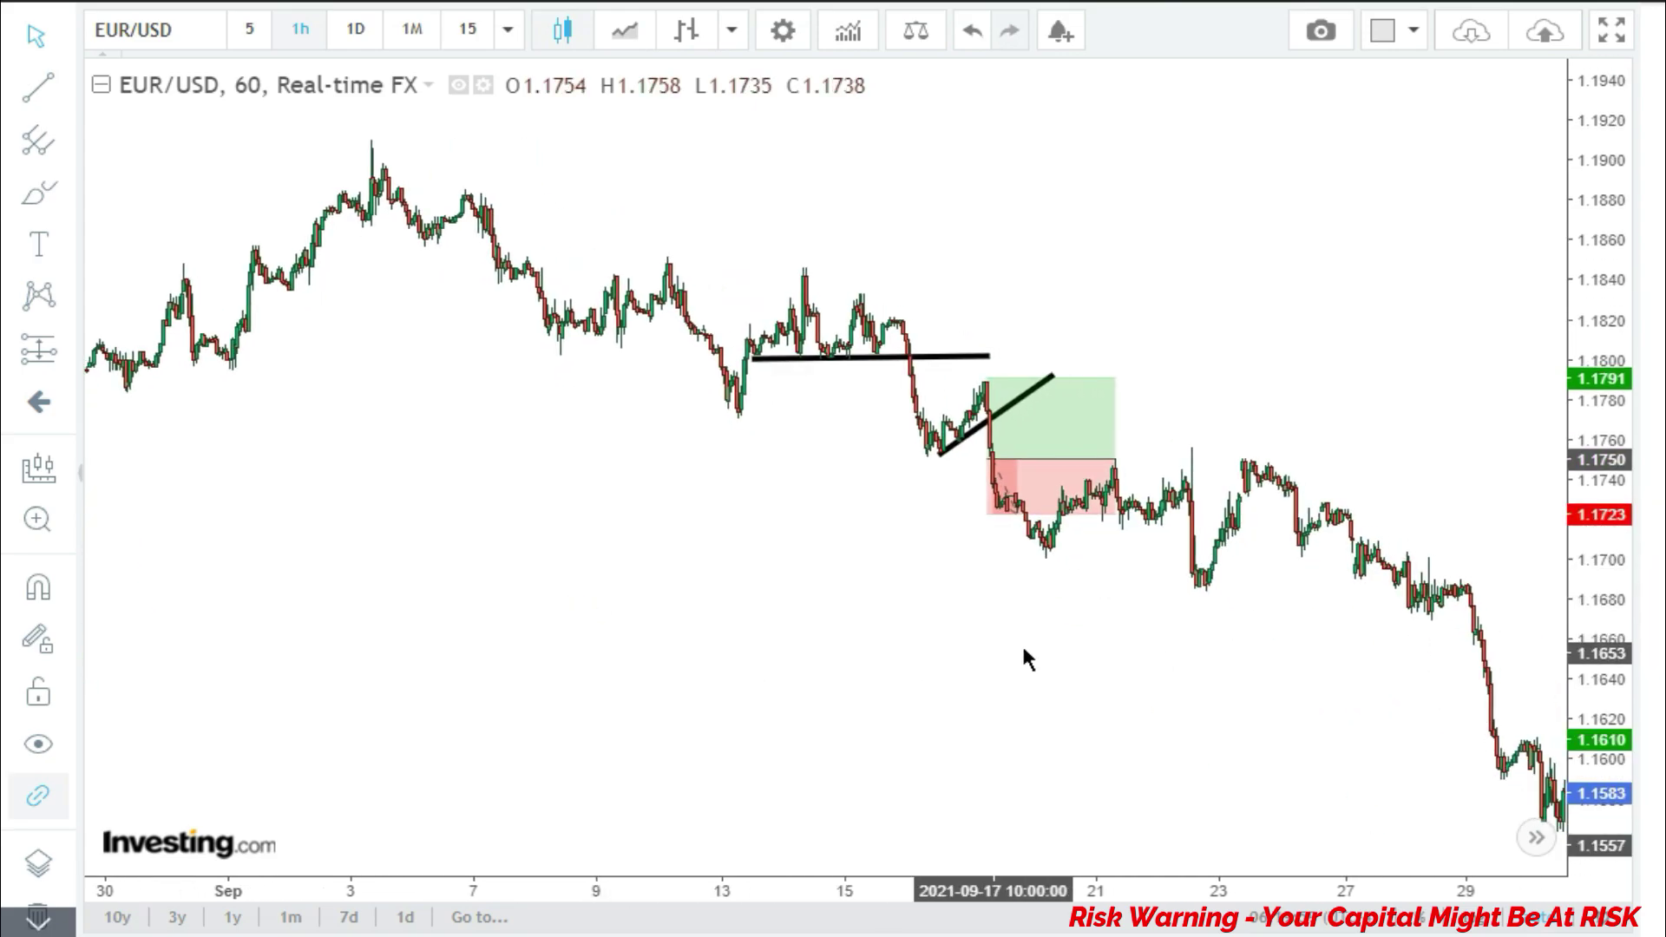
{"action": "scroll", "coordinate": [1022, 642], "scroll_direction": "up", "scroll_amount": 4}
{"action": "left_click_drag", "start_coordinate": [747, 655], "coordinate": [853, 663]}
{"action": "scroll", "coordinate": [833, 651], "scroll_direction": "up", "scroll_amount": 4}
{"action": "left_click_drag", "start_coordinate": [681, 612], "coordinate": [1288, 681]}
{"action": "left_click_drag", "start_coordinate": [841, 667], "coordinate": [885, 737]}
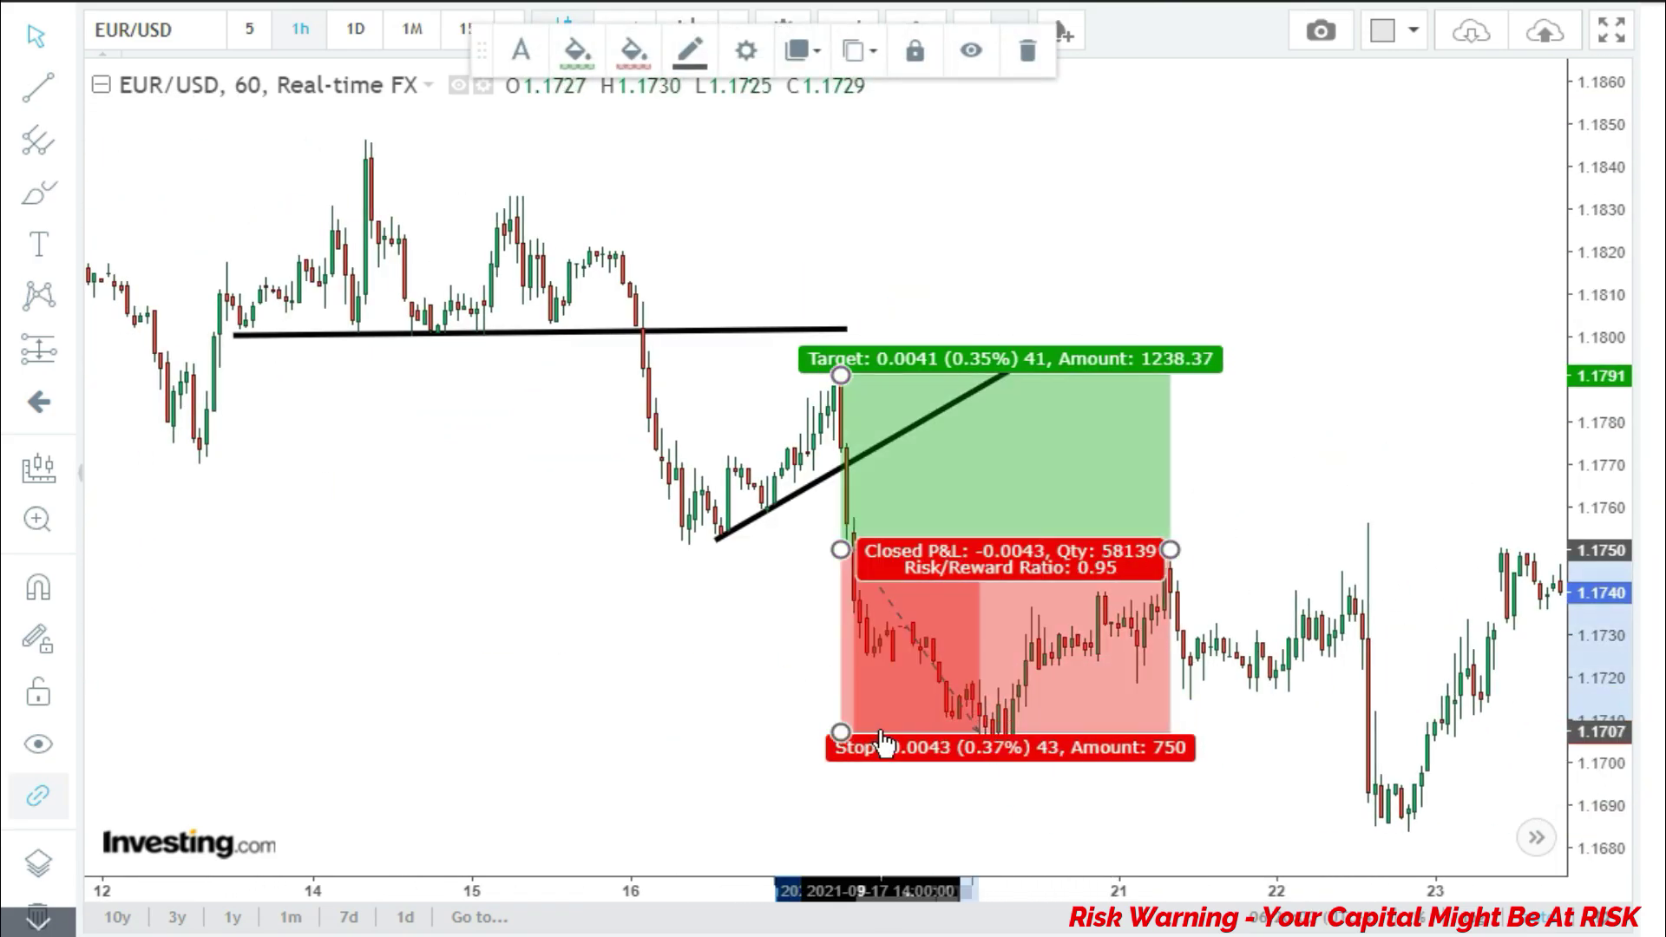
Examine the September 17 position against the preceding rise and the decline that follows into early October
{"action": "scroll", "coordinate": [893, 737], "scroll_direction": "down", "scroll_amount": 5}
{"action": "scroll", "coordinate": [868, 729], "scroll_direction": "down", "scroll_amount": 2}
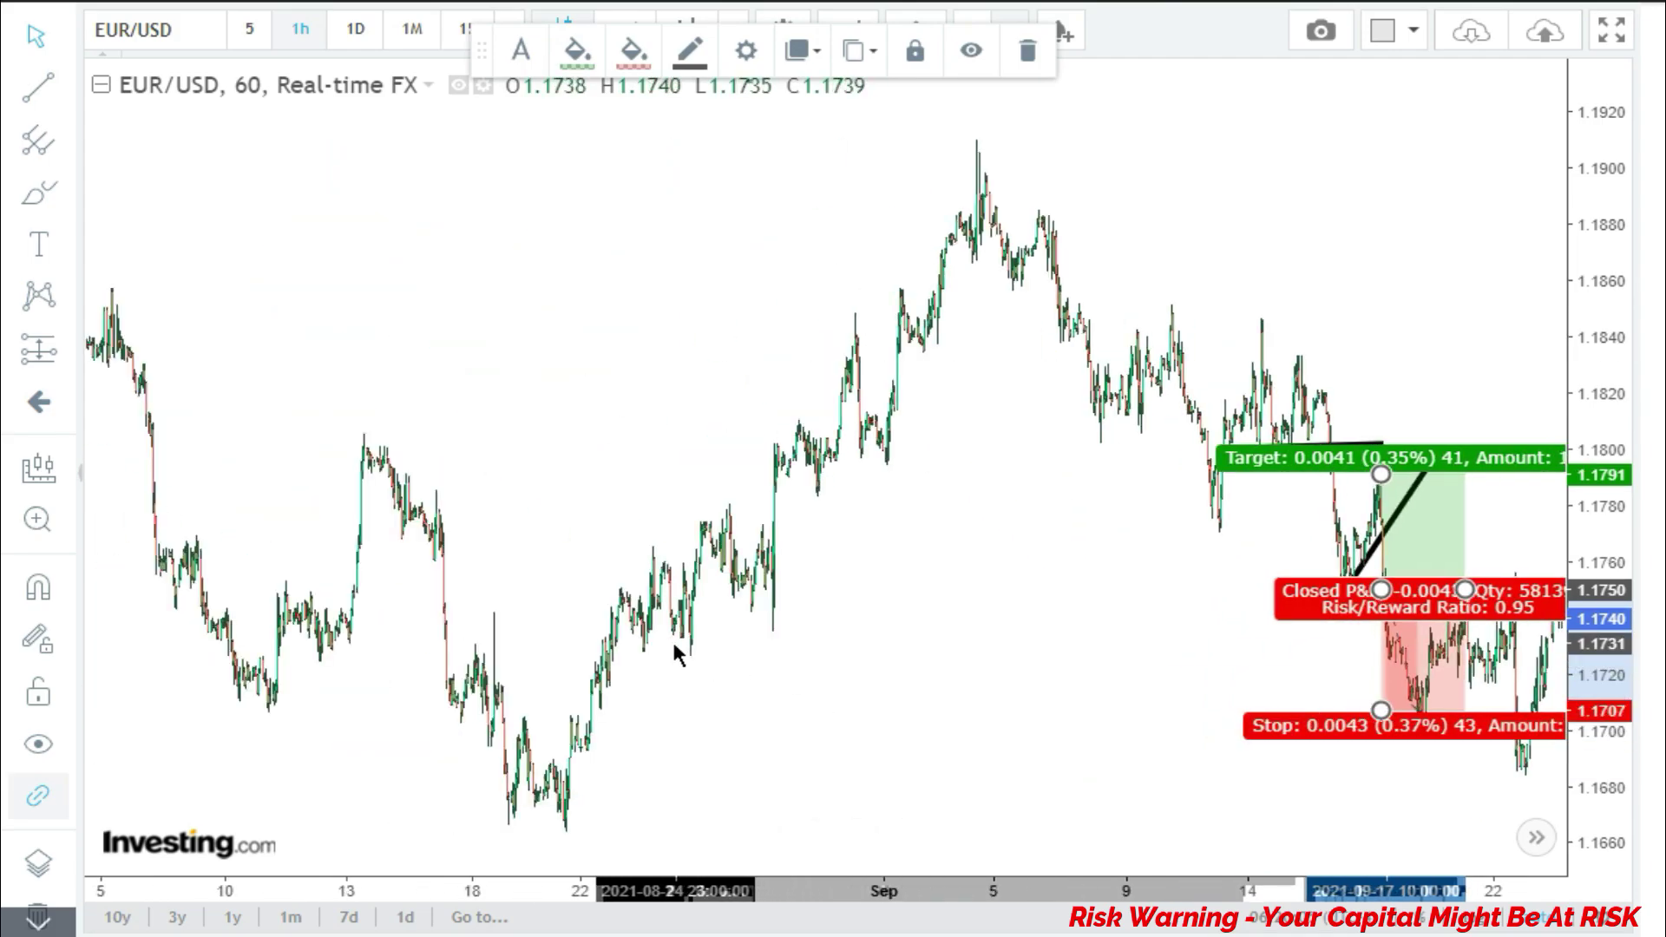
{"action": "left_click_drag", "start_coordinate": [1138, 734], "coordinate": [683, 698]}
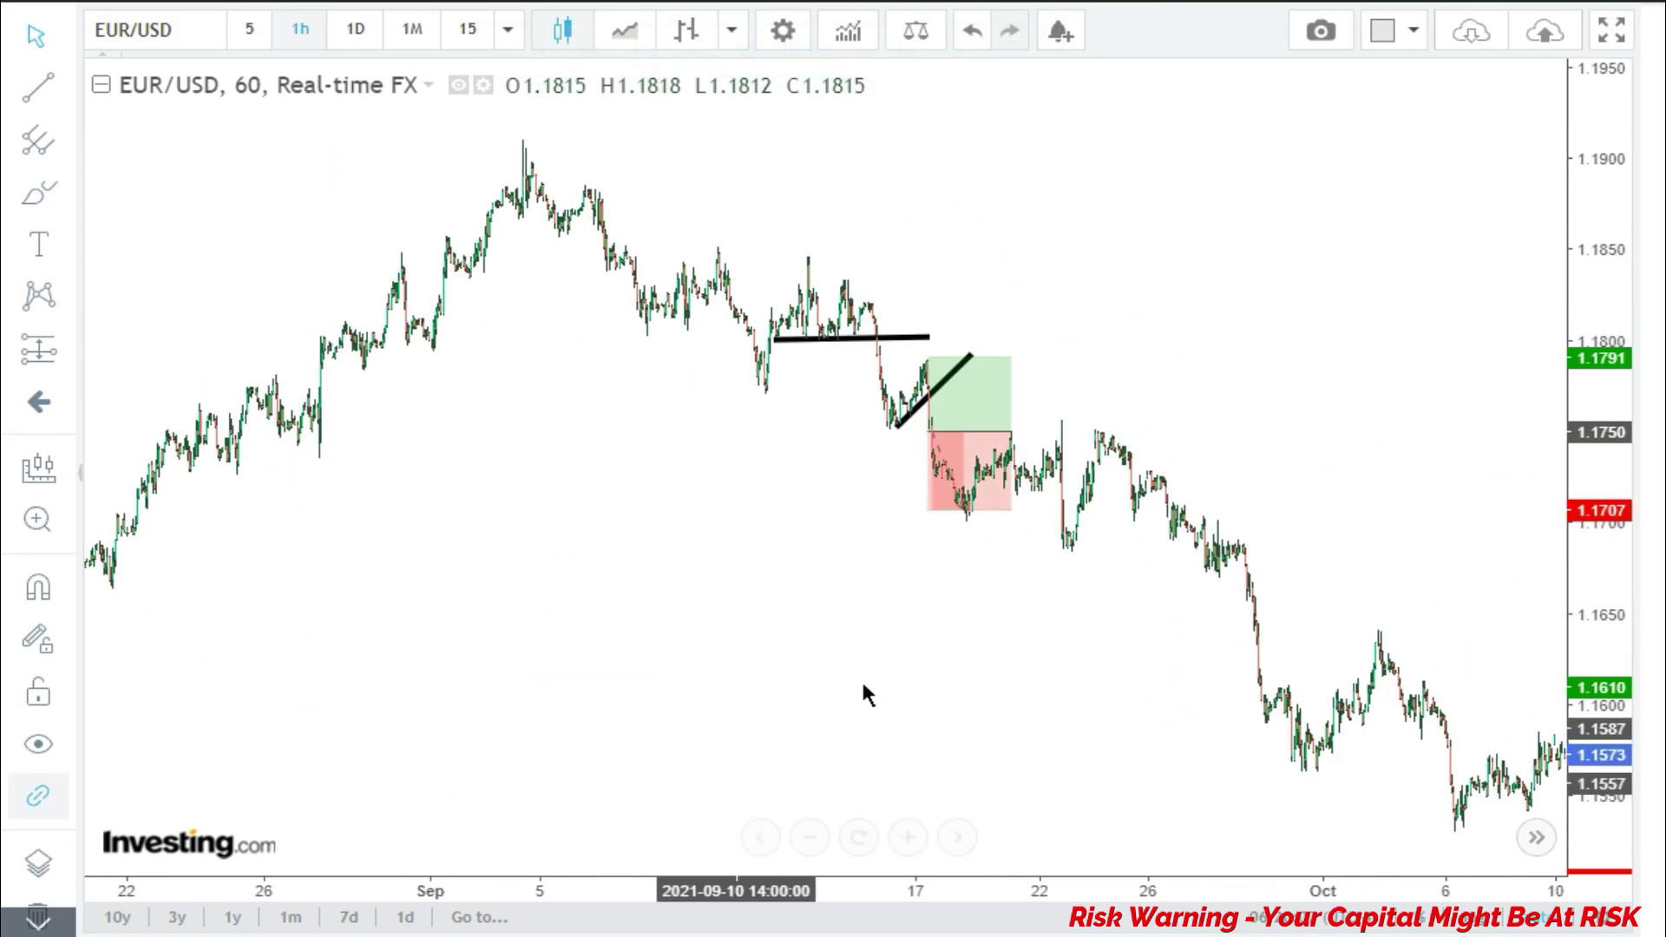
{"action": "scroll", "coordinate": [922, 612], "scroll_direction": "up", "scroll_amount": 7}
{"action": "left_click_drag", "start_coordinate": [375, 607], "coordinate": [775, 630]}
{"action": "scroll", "coordinate": [677, 614], "scroll_direction": "up", "scroll_amount": 4}
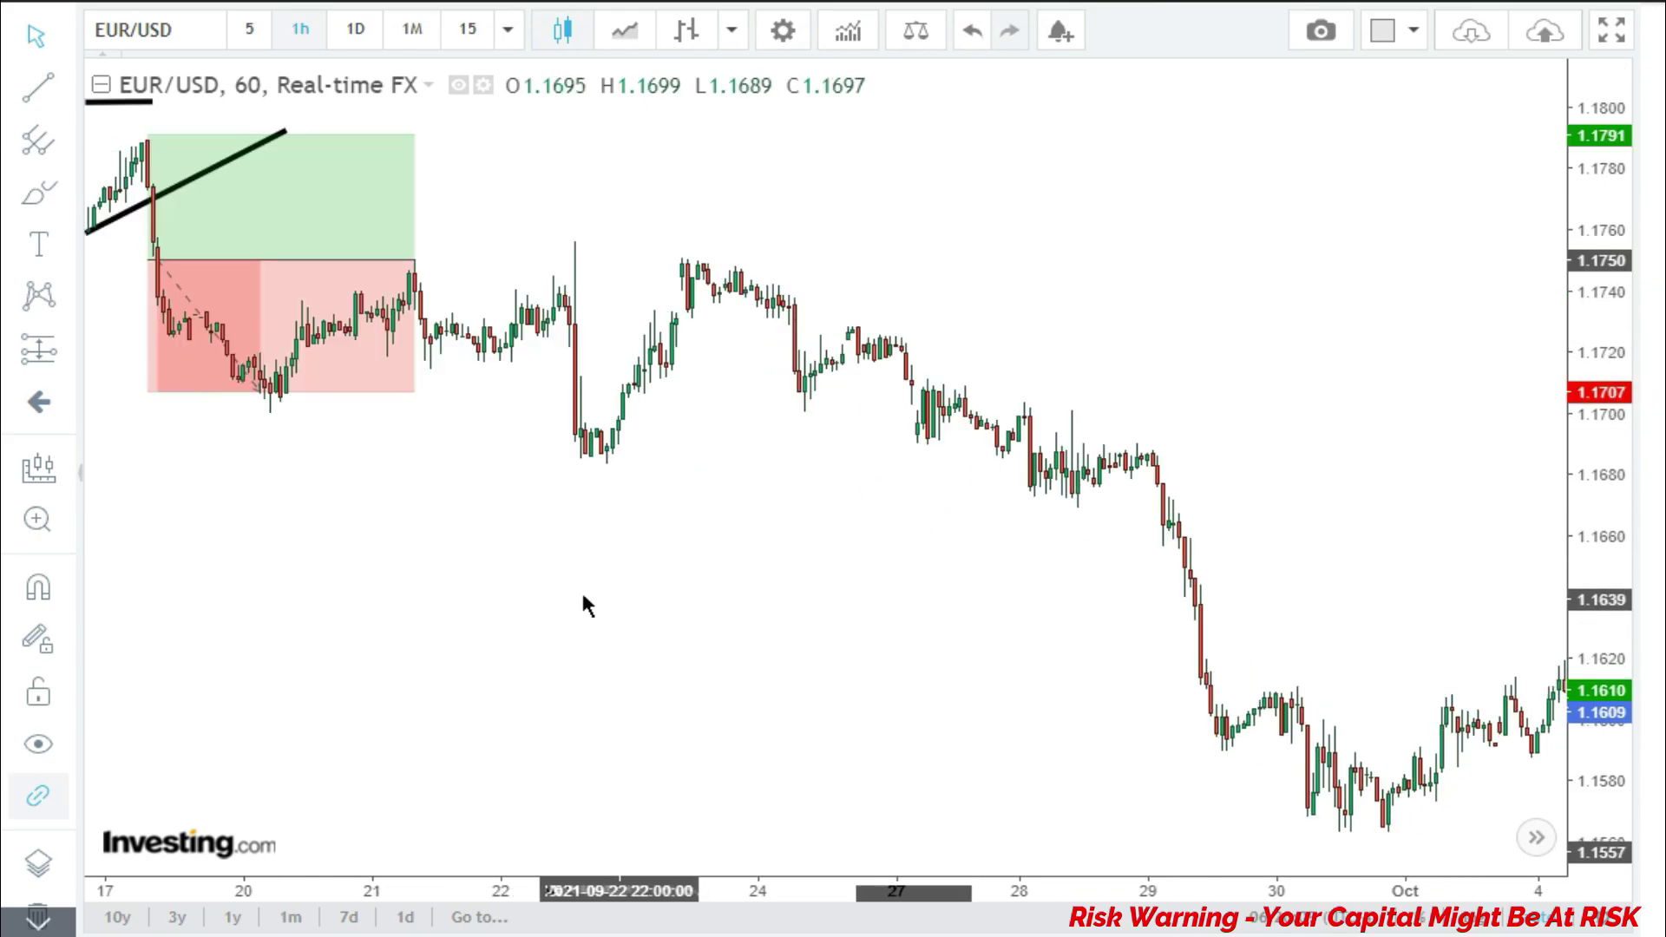
{"action": "left_click_drag", "start_coordinate": [474, 599], "coordinate": [1238, 771]}
{"action": "scroll", "coordinate": [1154, 770], "scroll_direction": "up", "scroll_amount": 4}
{"action": "scroll", "coordinate": [765, 772], "scroll_direction": "up", "scroll_amount": 1}
Set the September 17 position's lower level to 1.1709 for a risk/reward ratio of 1
{"action": "left_click", "coordinate": [763, 619]}
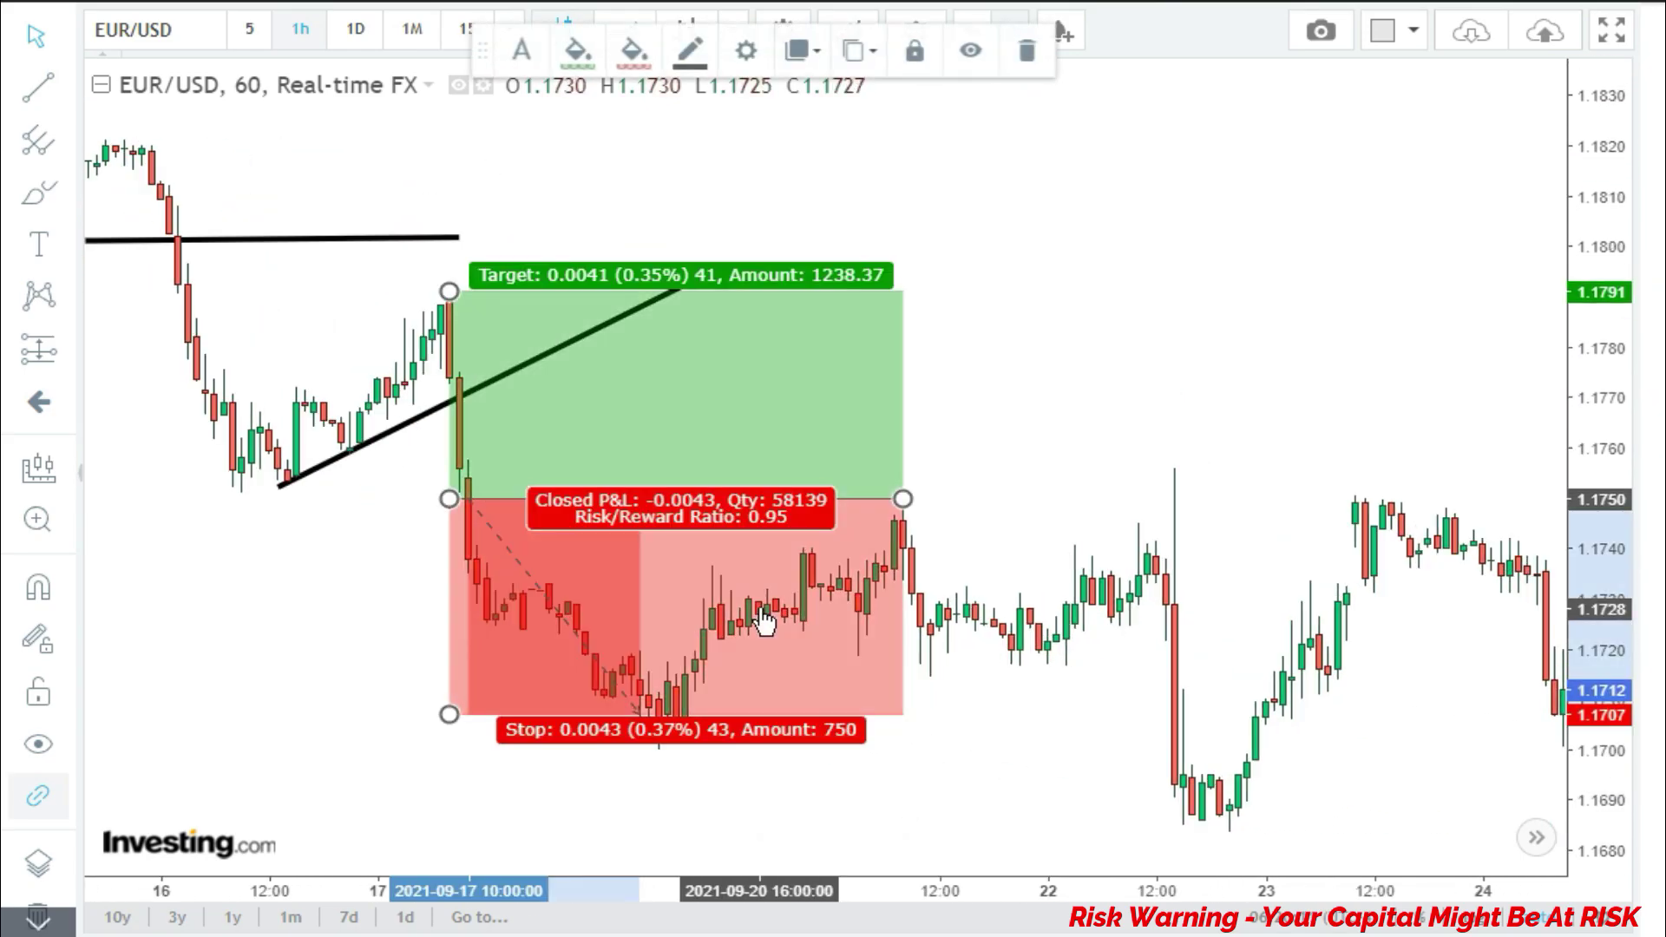
{"action": "scroll", "coordinate": [1033, 673], "scroll_direction": "left", "scroll_amount": 3}
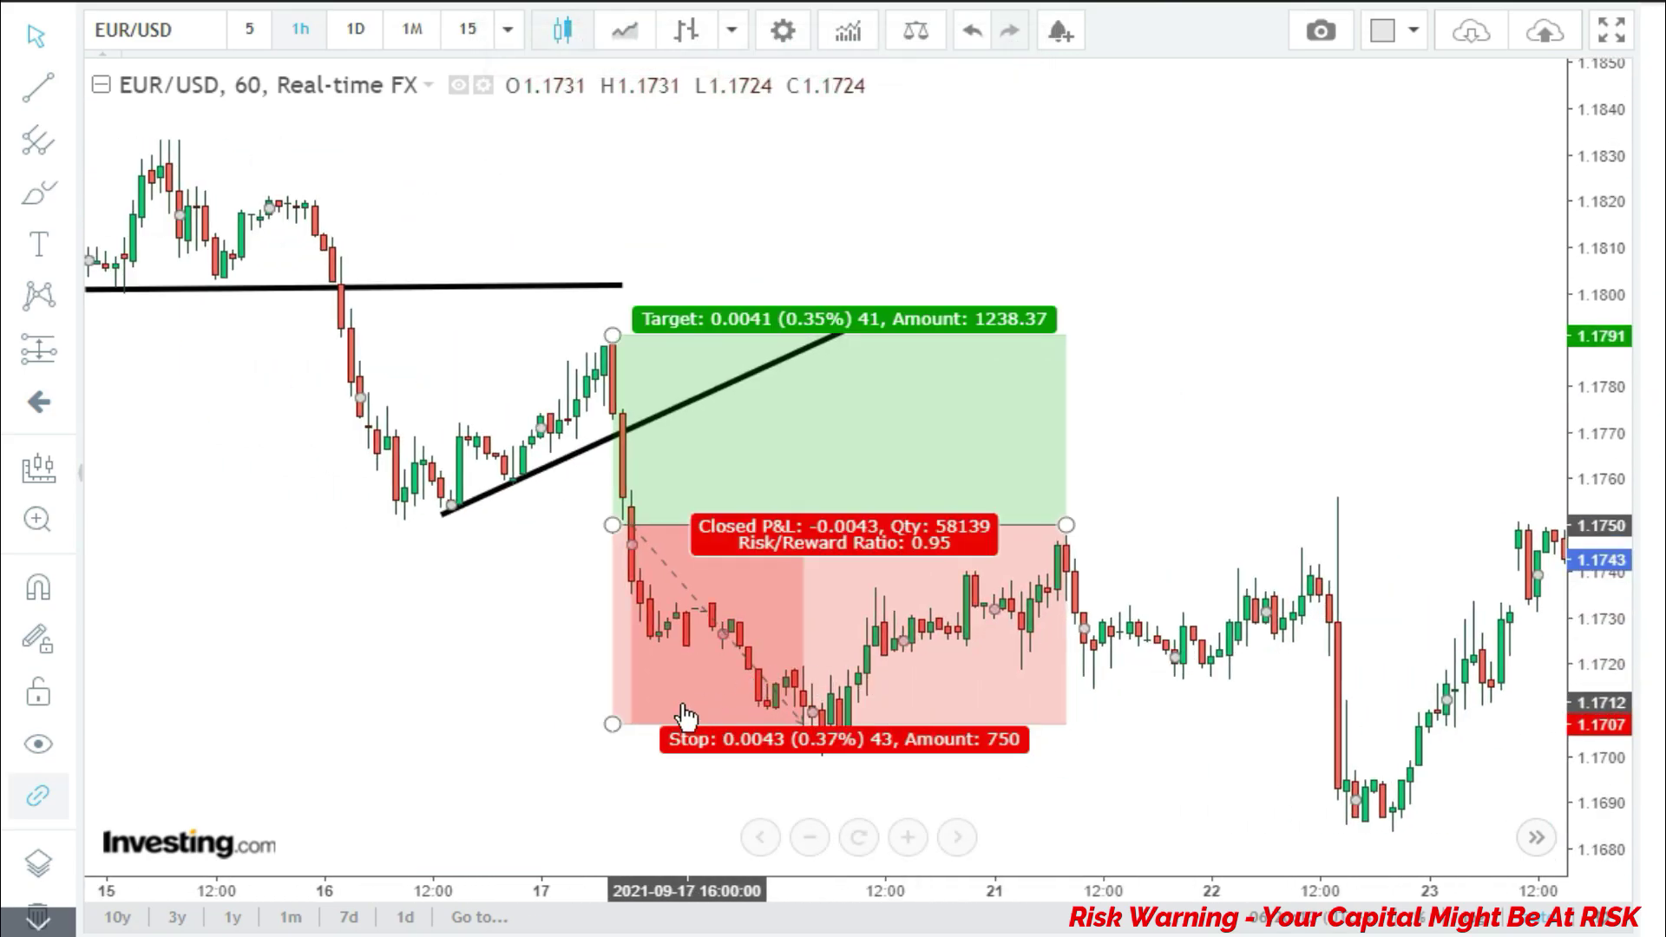
{"action": "mouse_move", "coordinate": [623, 727]}
{"action": "left_mouse_down"}
{"action": "mouse_move", "coordinate": [637, 731]}
{"action": "mouse_move", "coordinate": [610, 723]}
{"action": "left_mouse_up"}
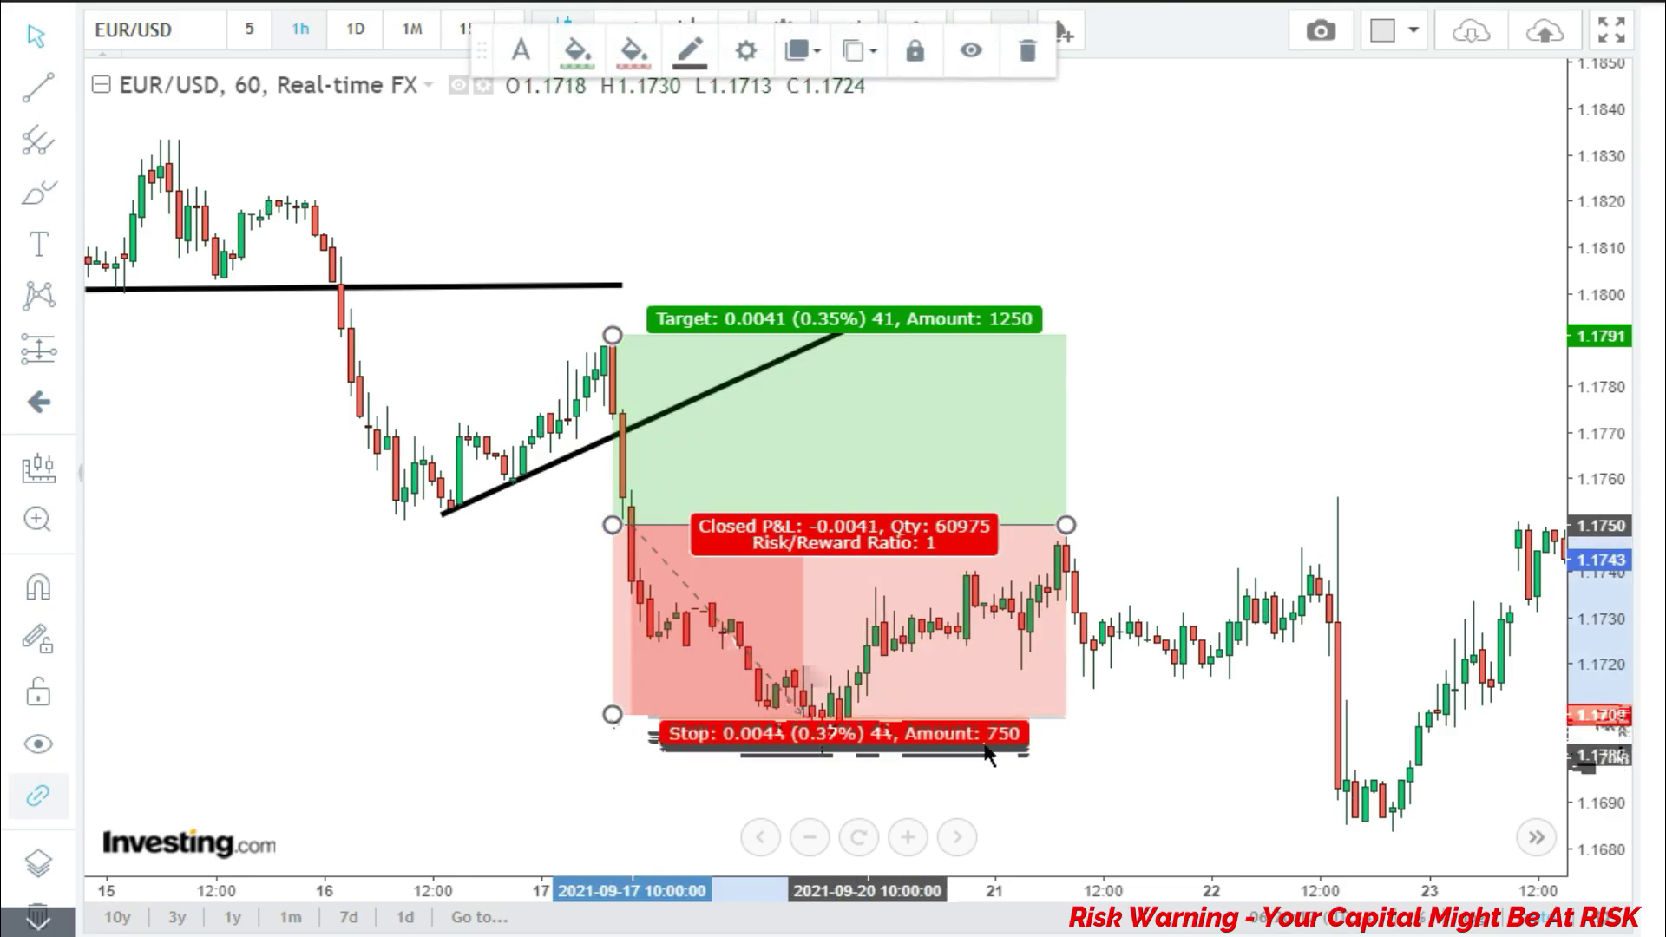
{"action": "left_click", "coordinate": [1089, 731]}
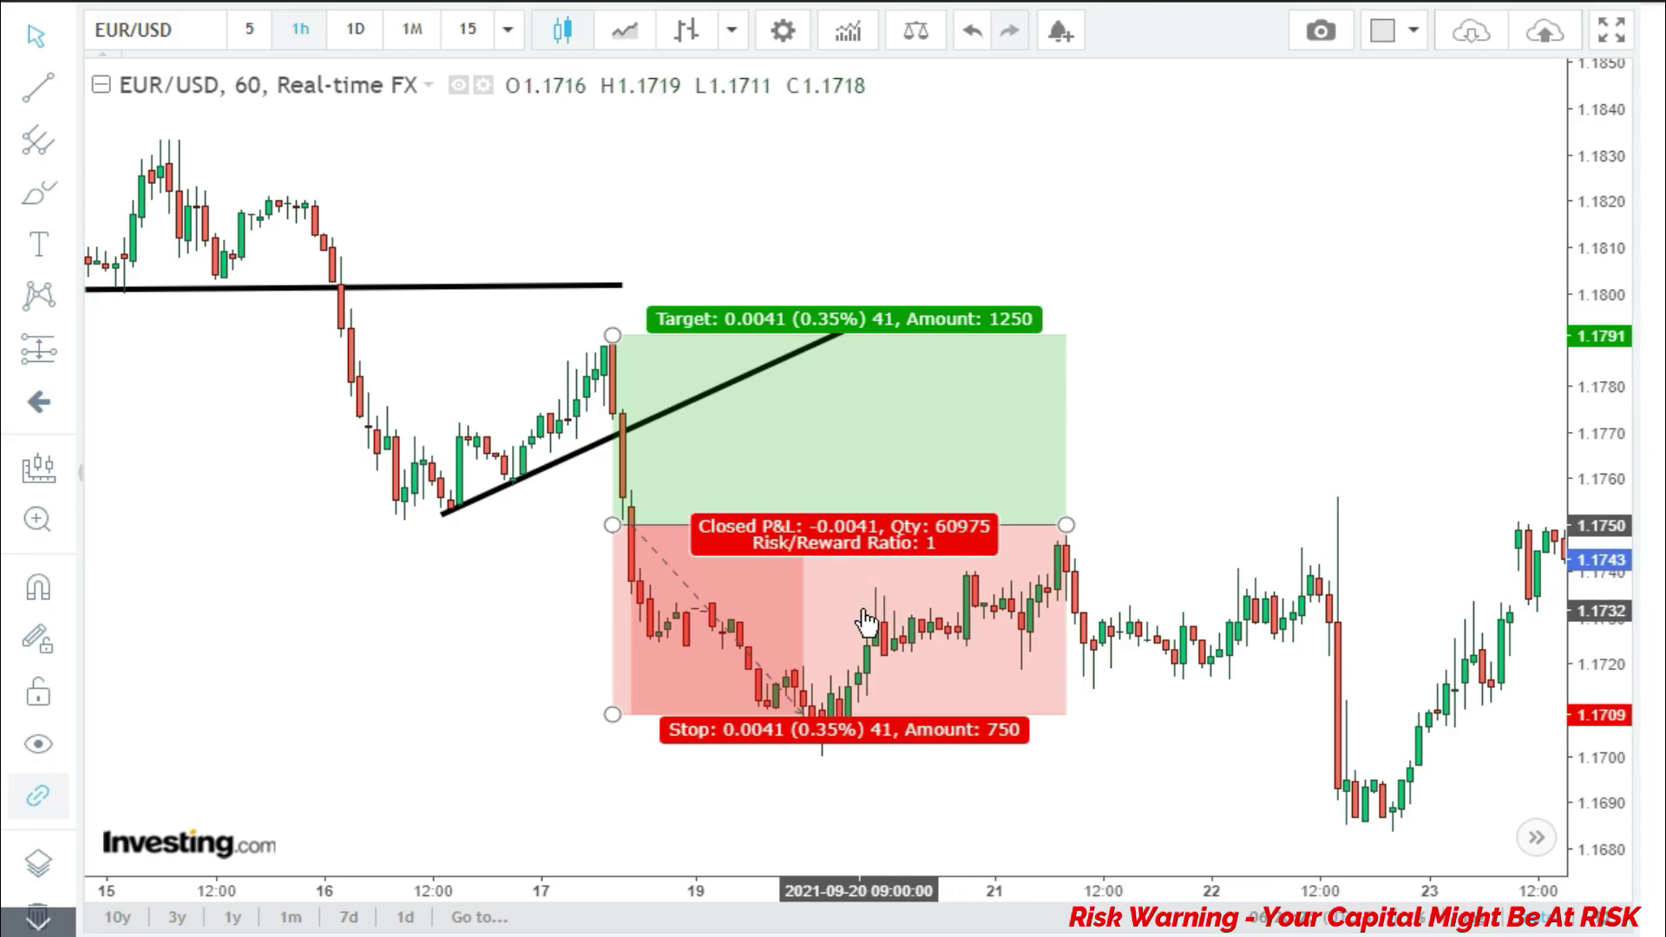
Search the EUR/USD hourly history back to November 2020 for another trend with pullbacks
{"action": "scroll", "coordinate": [865, 620], "scroll_direction": "down", "scroll_amount": 10}
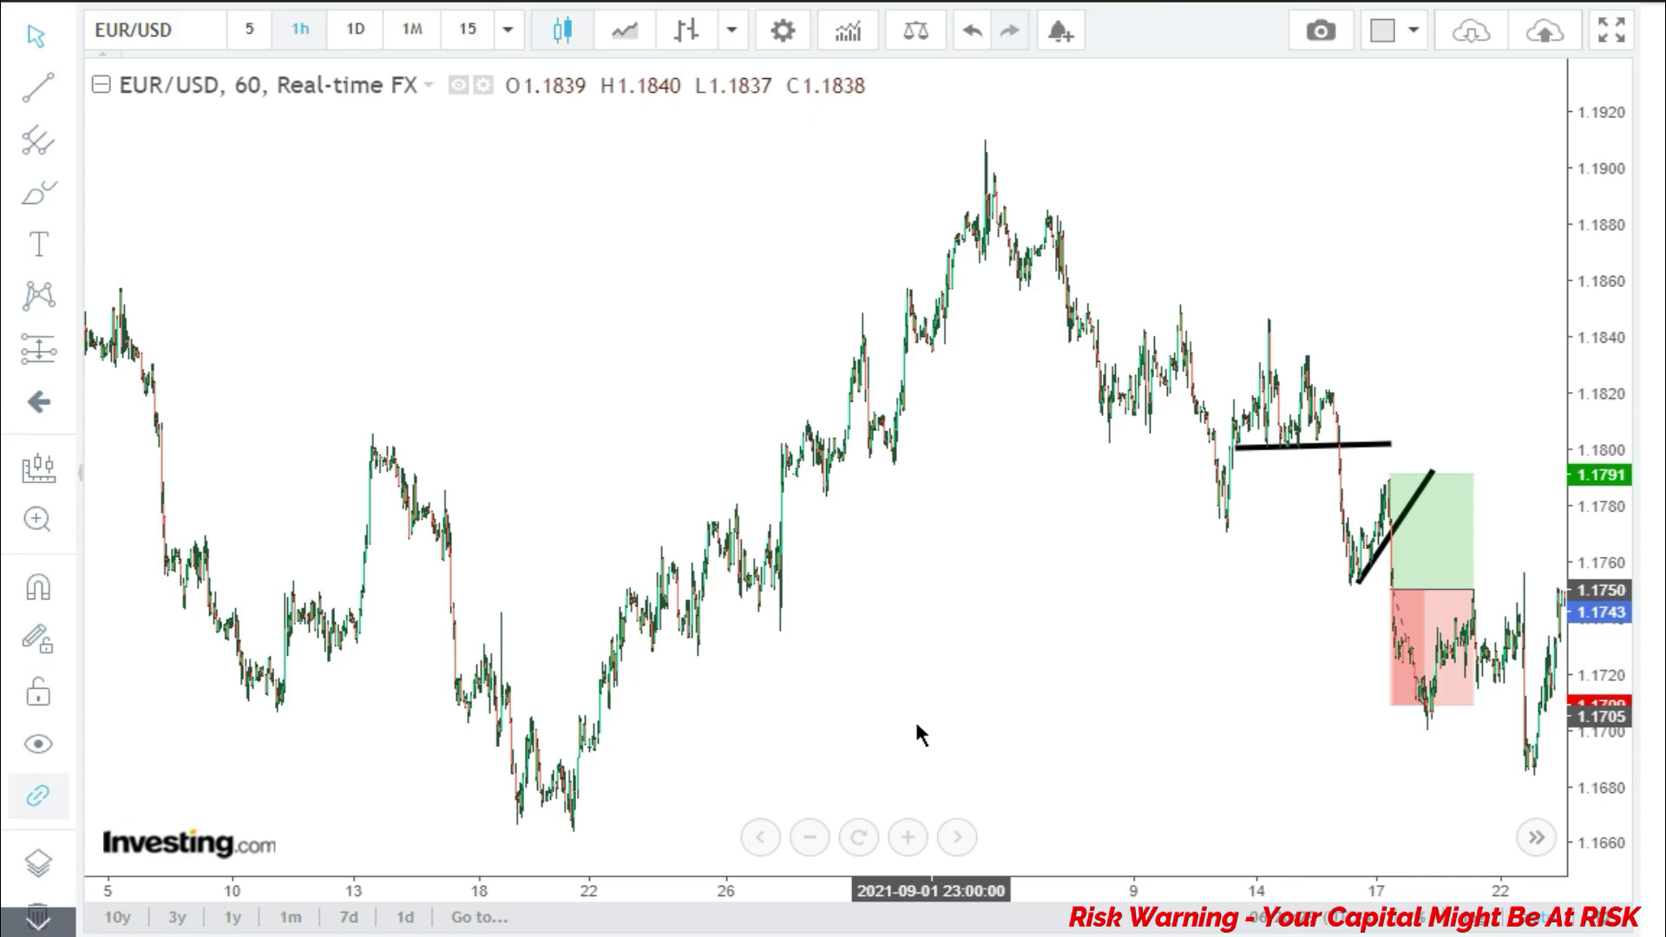
{"action": "left_click_drag", "start_coordinate": [278, 743], "coordinate": [1119, 694]}
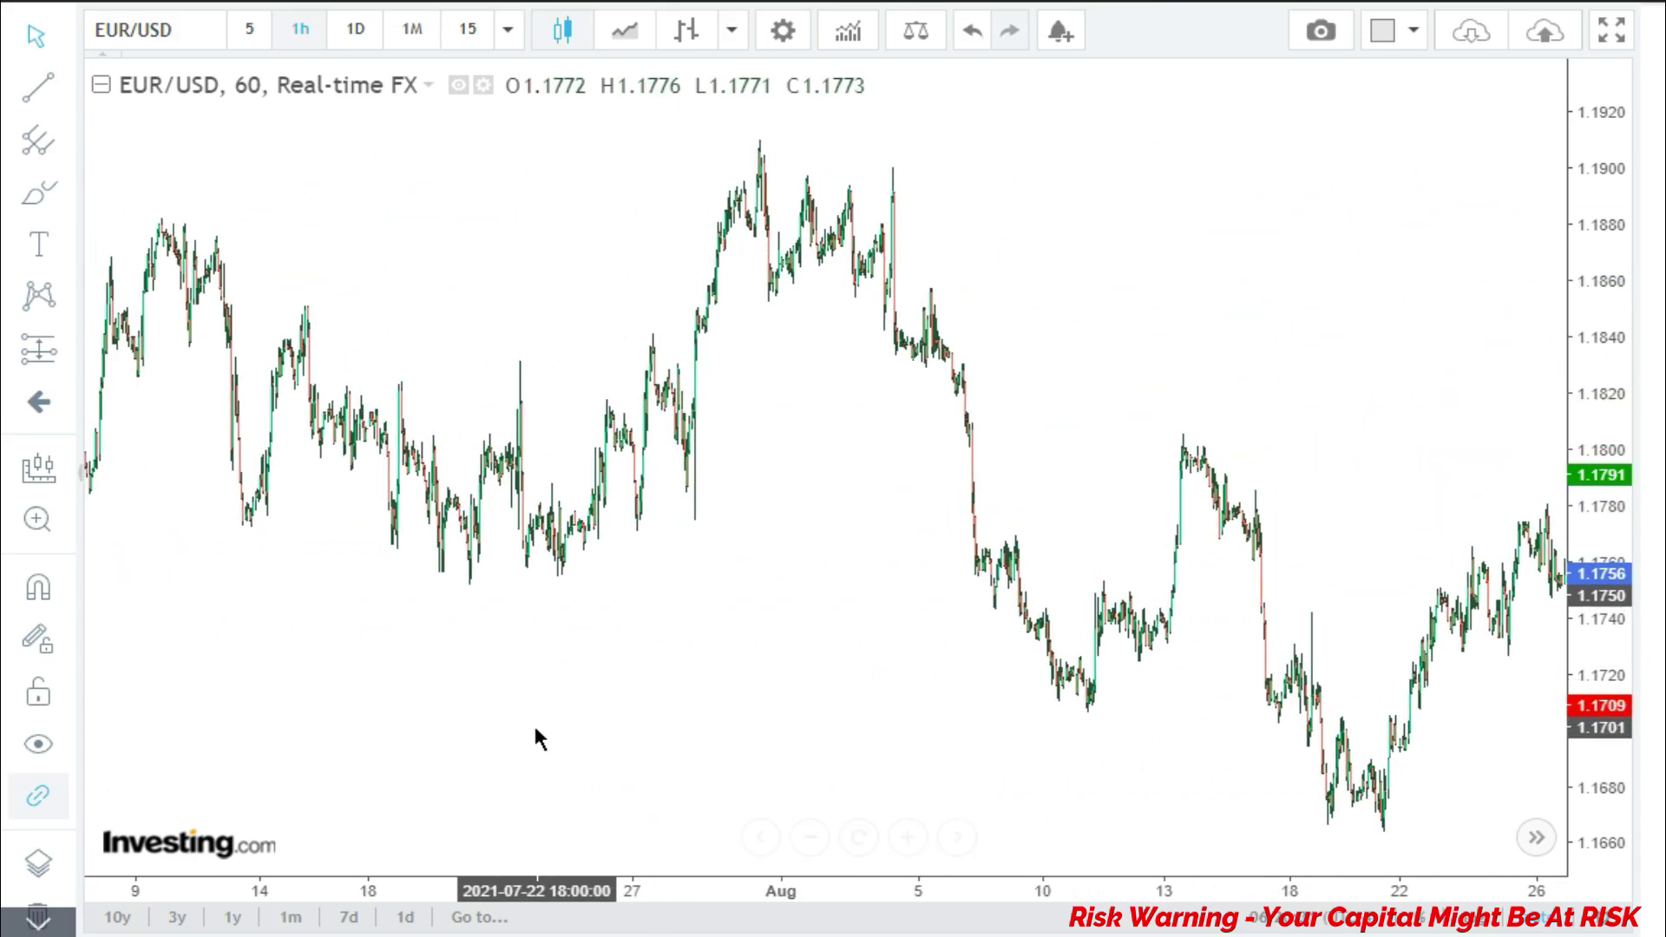
{"action": "left_click_drag", "start_coordinate": [251, 721], "coordinate": [1309, 643]}
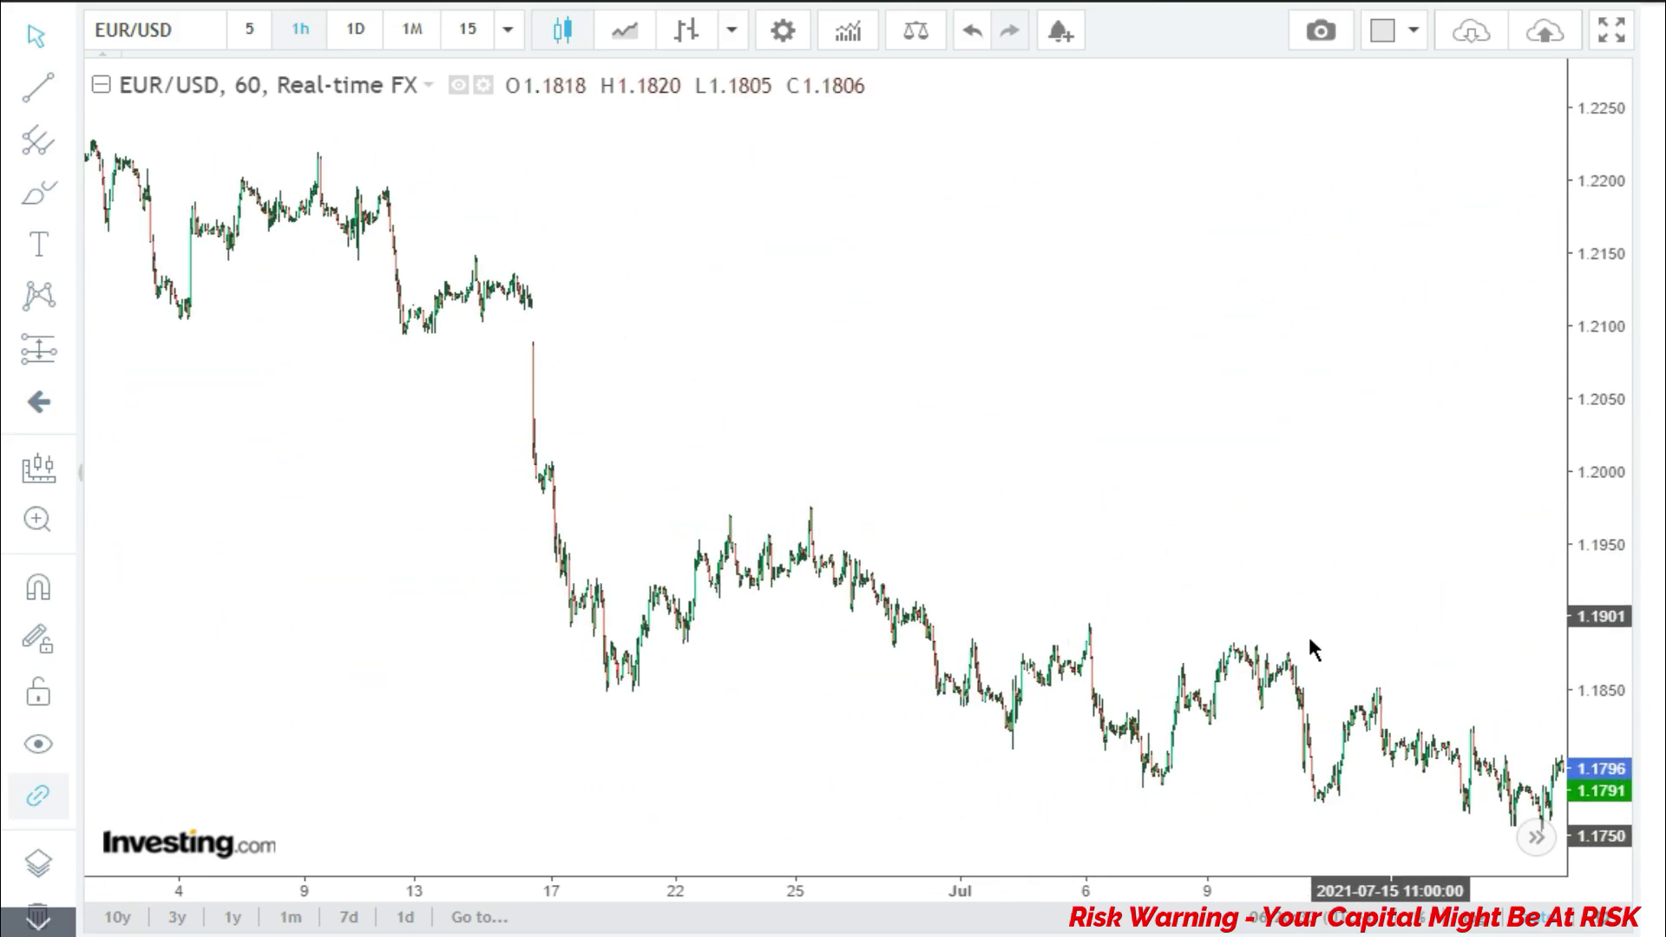
{"action": "left_click_drag", "start_coordinate": [185, 694], "coordinate": [572, 654]}
{"action": "left_click_drag", "start_coordinate": [457, 647], "coordinate": [1047, 629]}
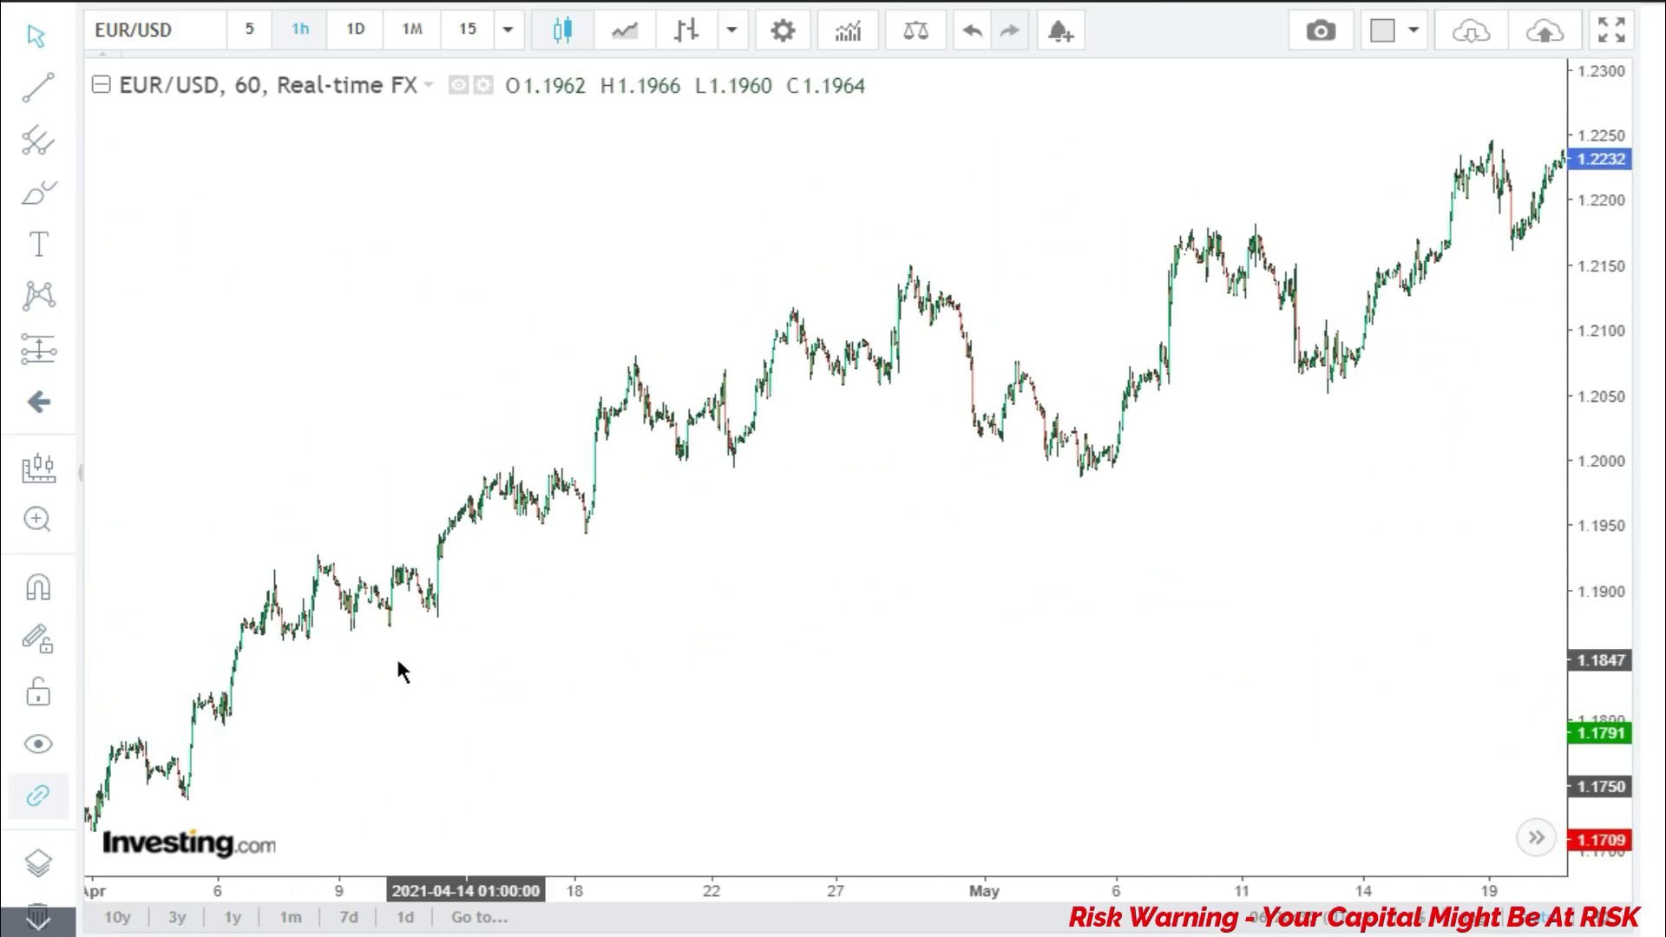
{"action": "left_click_drag", "start_coordinate": [398, 669], "coordinate": [1249, 598]}
{"action": "left_click_drag", "start_coordinate": [635, 560], "coordinate": [1562, 546]}
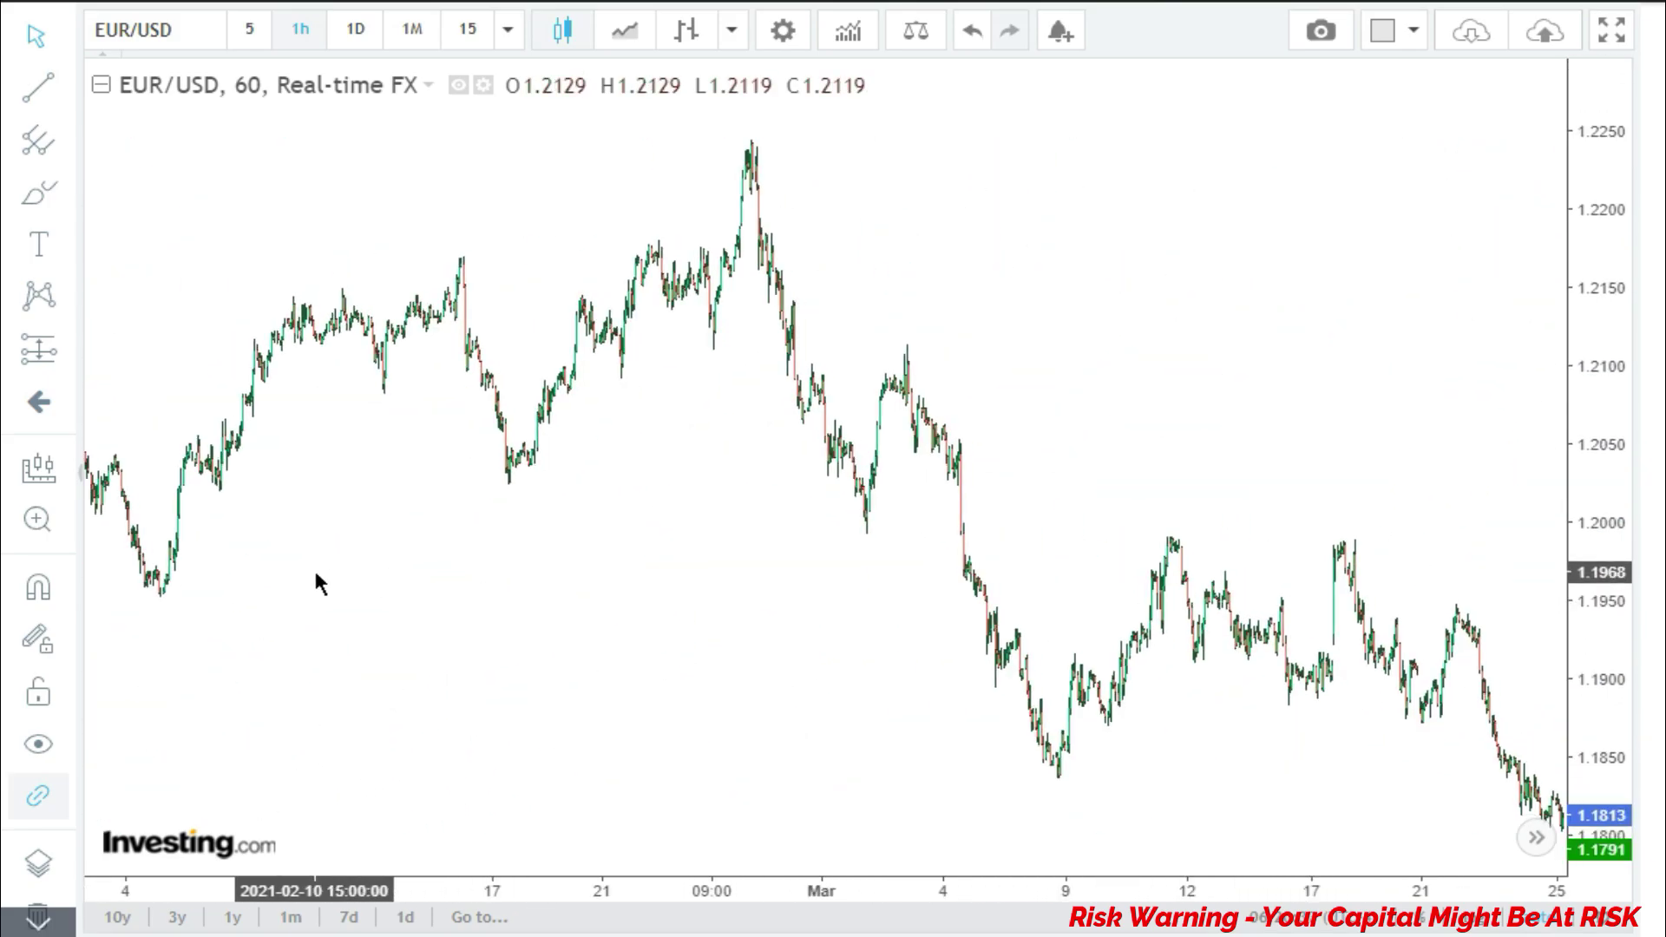
{"action": "left_click_drag", "start_coordinate": [314, 565], "coordinate": [862, 559]}
{"action": "left_click_drag", "start_coordinate": [252, 573], "coordinate": [989, 536]}
{"action": "left_click_drag", "start_coordinate": [347, 599], "coordinate": [1000, 558]}
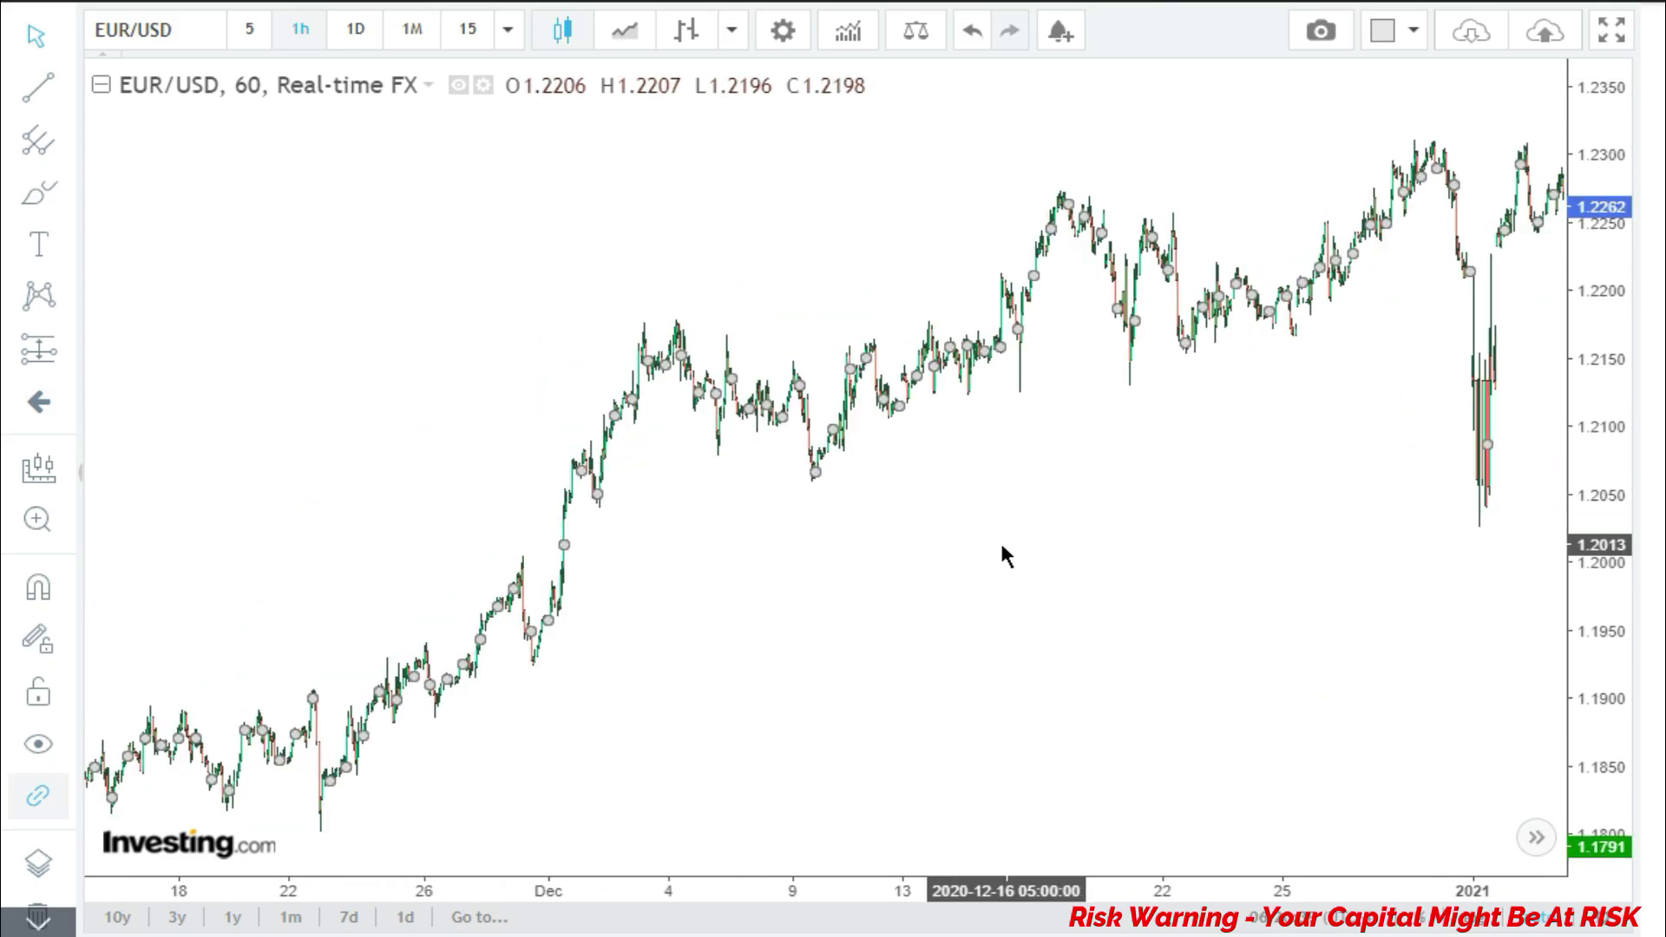
{"action": "left_click_drag", "start_coordinate": [385, 631], "coordinate": [1302, 532]}
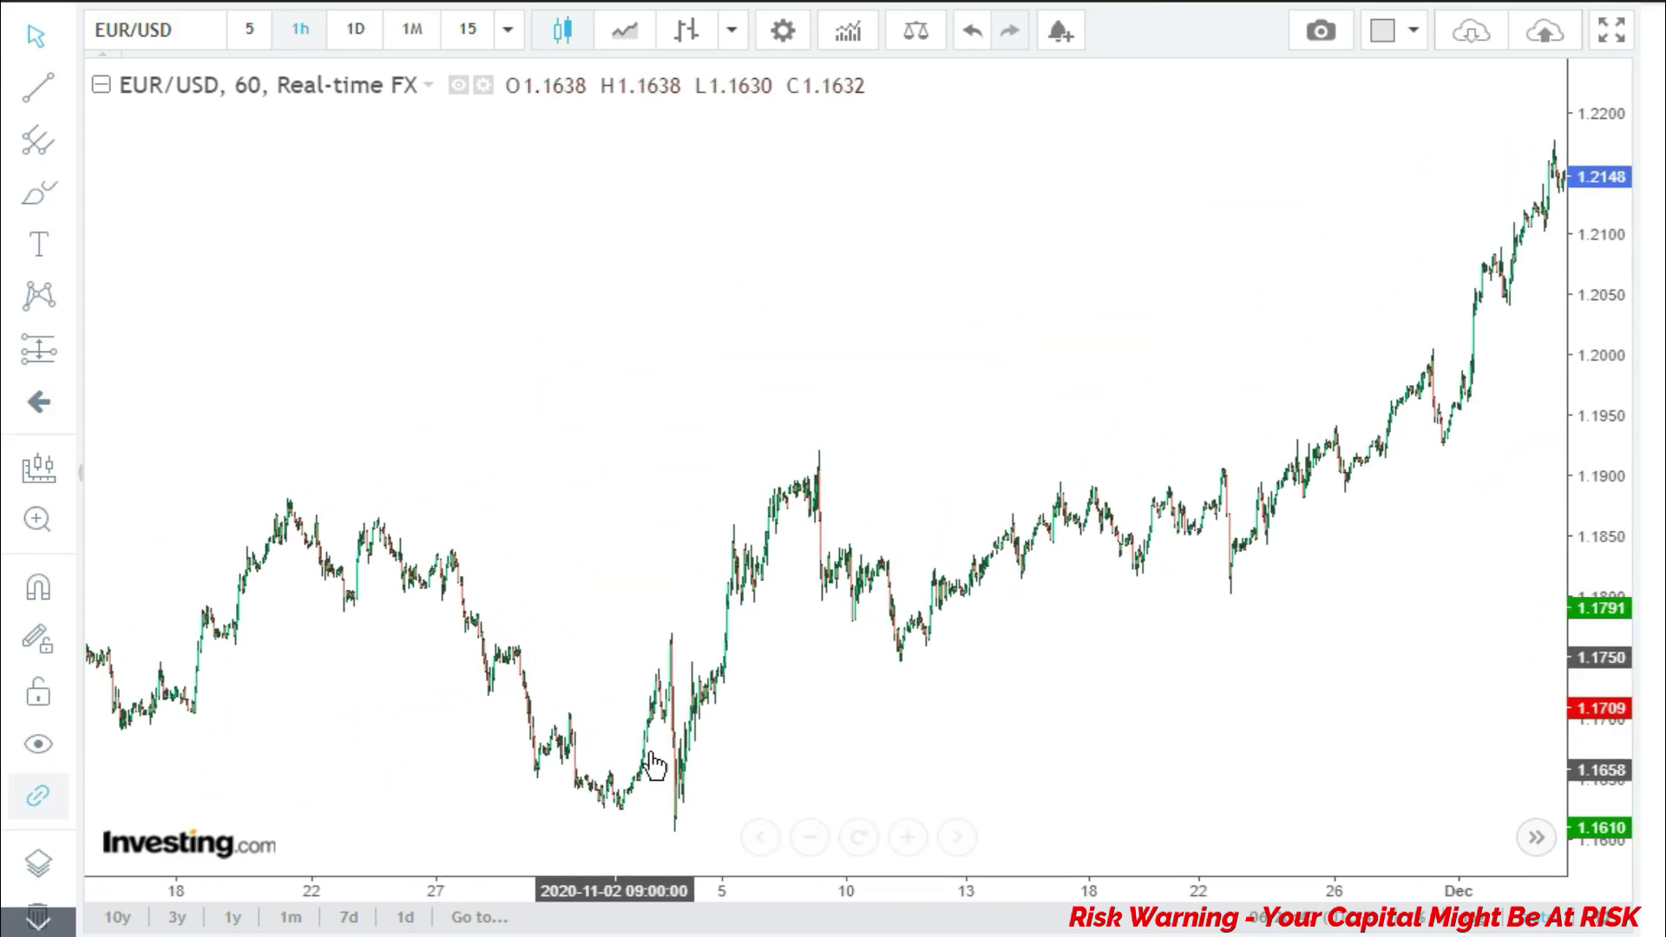
{"action": "scroll", "coordinate": [613, 791], "scroll_direction": "up", "scroll_amount": 5}
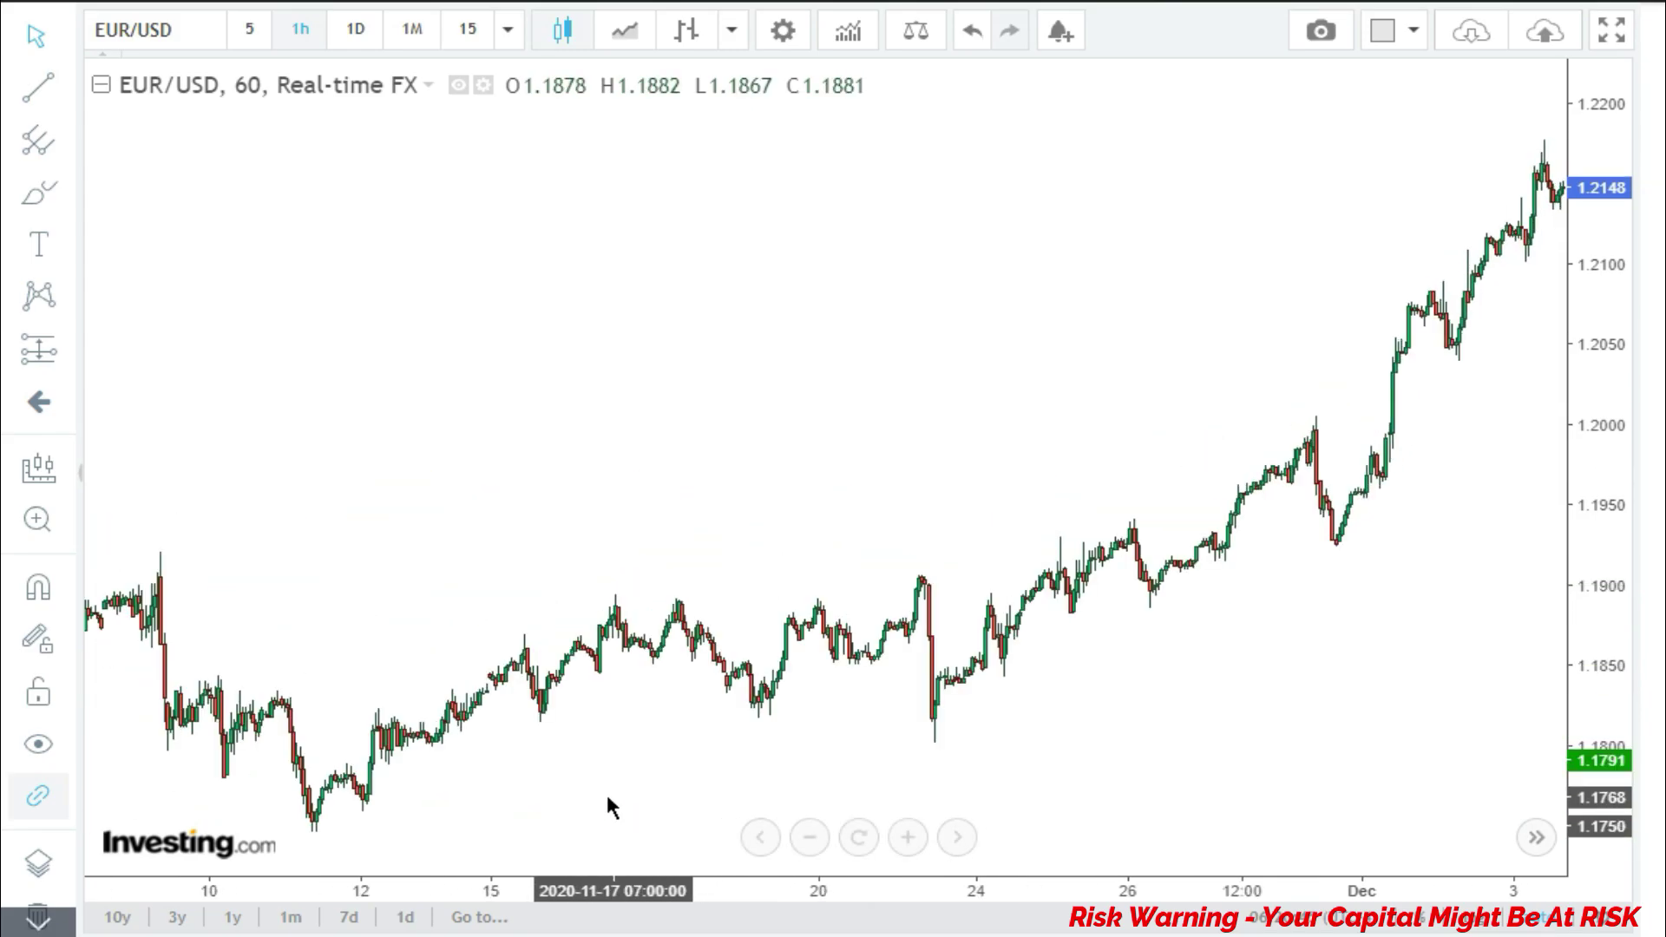
Draw a descending trendline over the early November pullback, from 1.1861 on November 5 to about 1.1790 on November 8
{"action": "left_click_drag", "start_coordinate": [606, 789], "coordinate": [1436, 655]}
{"action": "scroll", "coordinate": [879, 786], "scroll_direction": "up", "scroll_amount": 3}
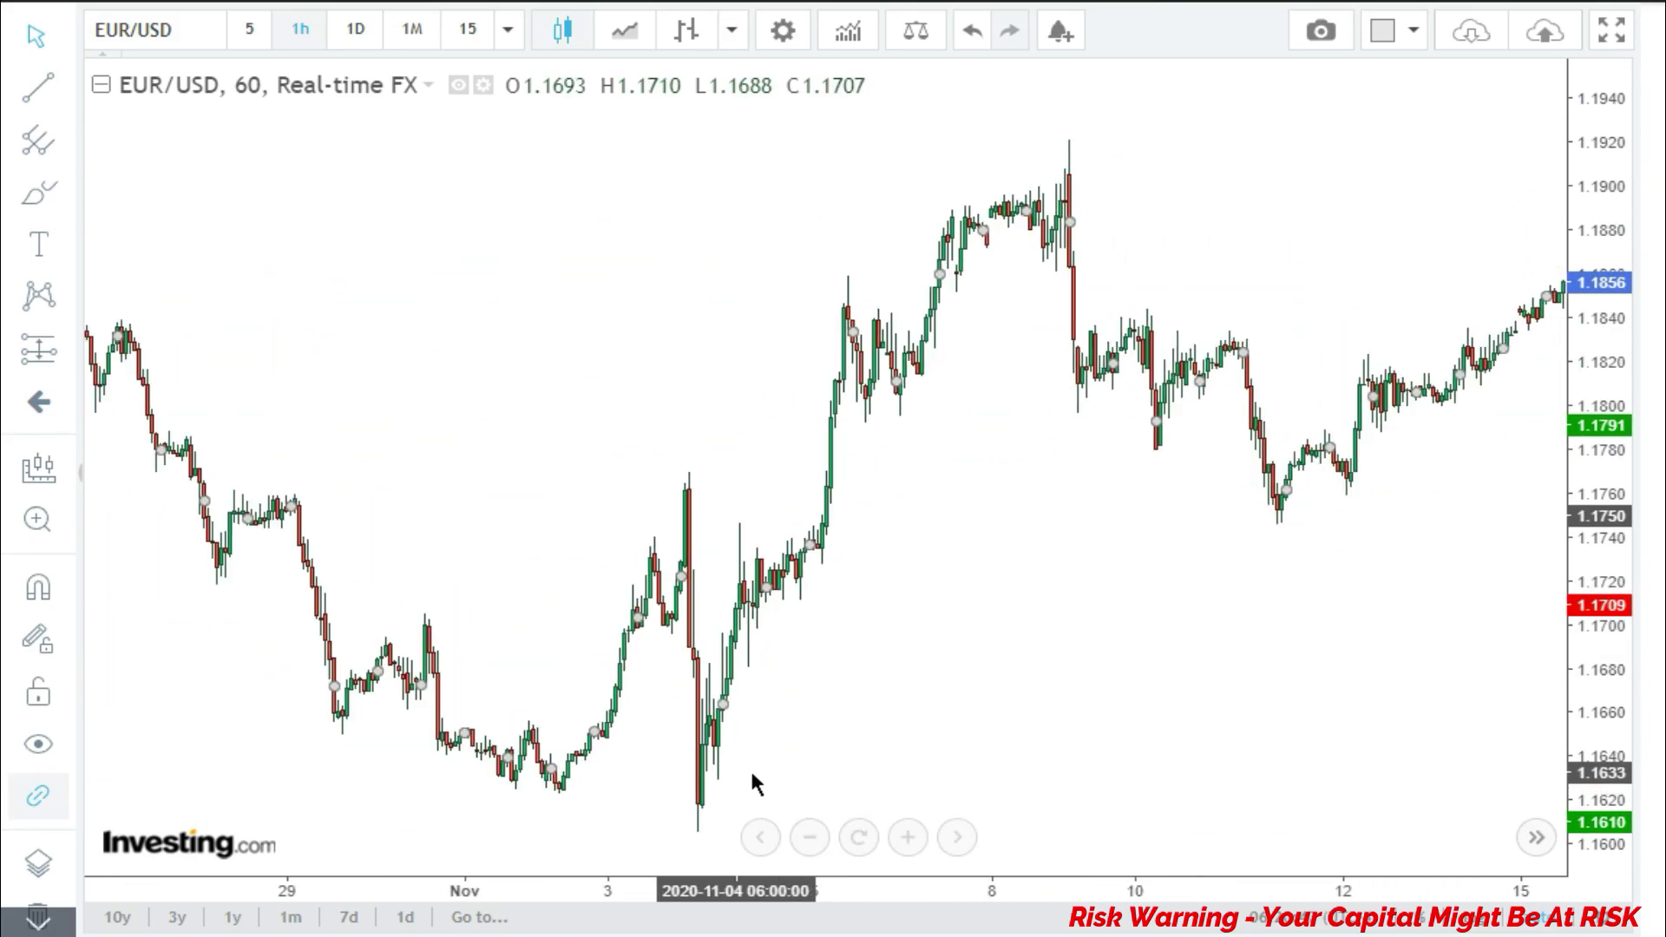
{"action": "left_click_drag", "start_coordinate": [738, 772], "coordinate": [940, 762]}
{"action": "scroll", "coordinate": [739, 758], "scroll_direction": "up", "scroll_amount": 3}
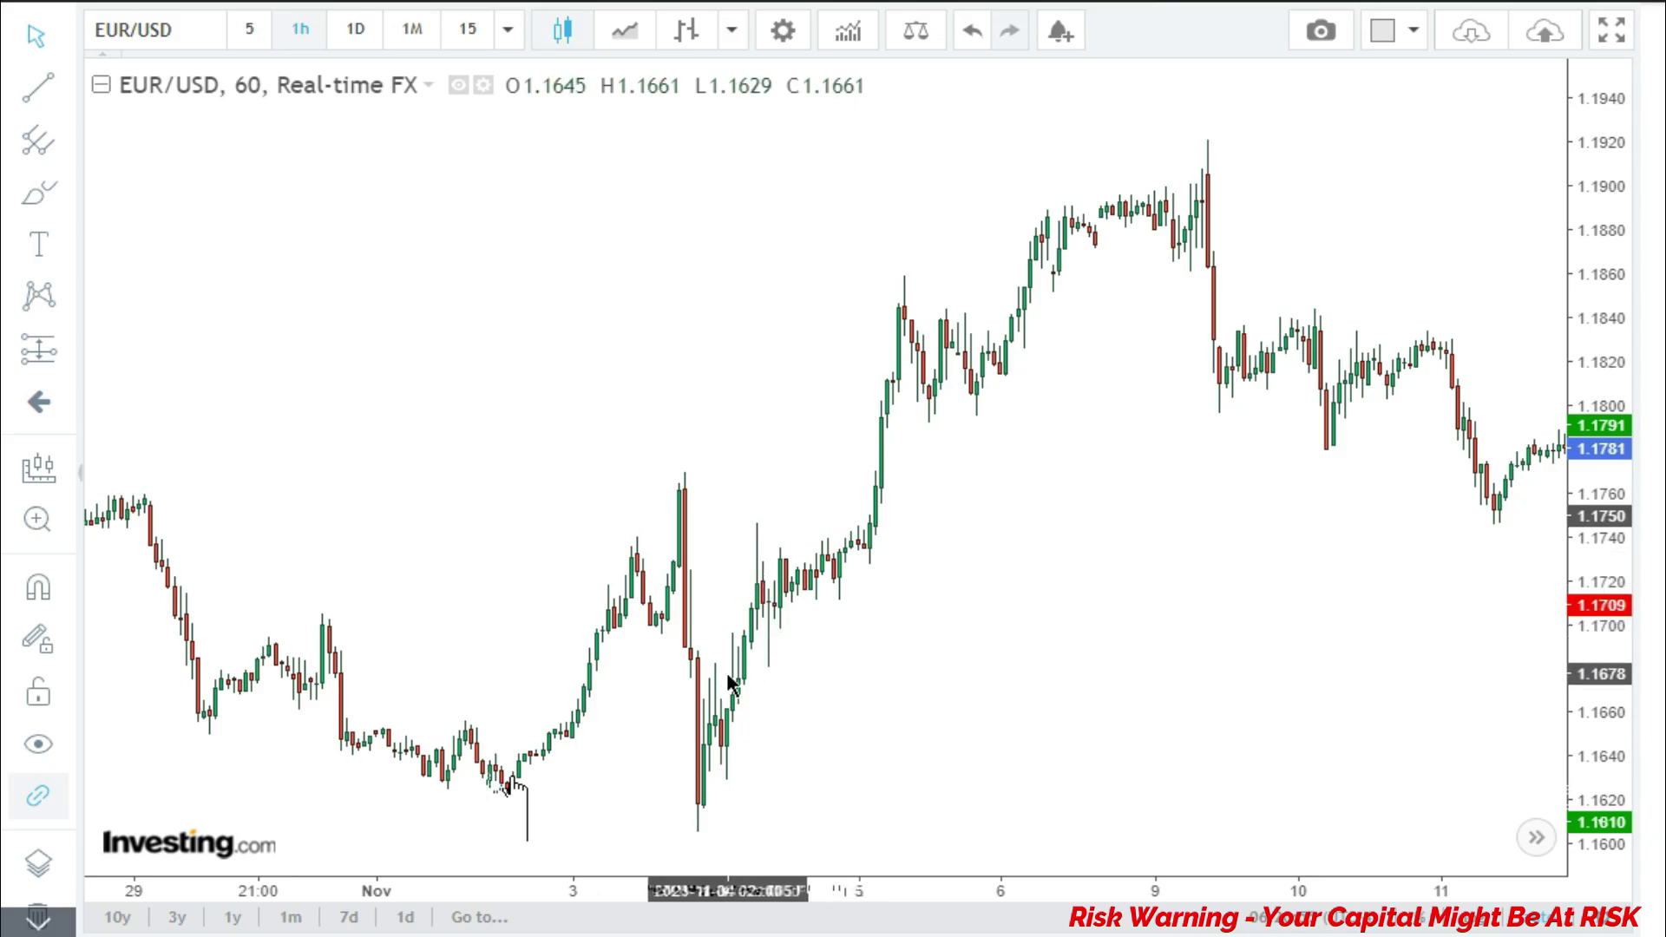
{"action": "scroll", "coordinate": [786, 669], "scroll_direction": "up", "scroll_amount": 3}
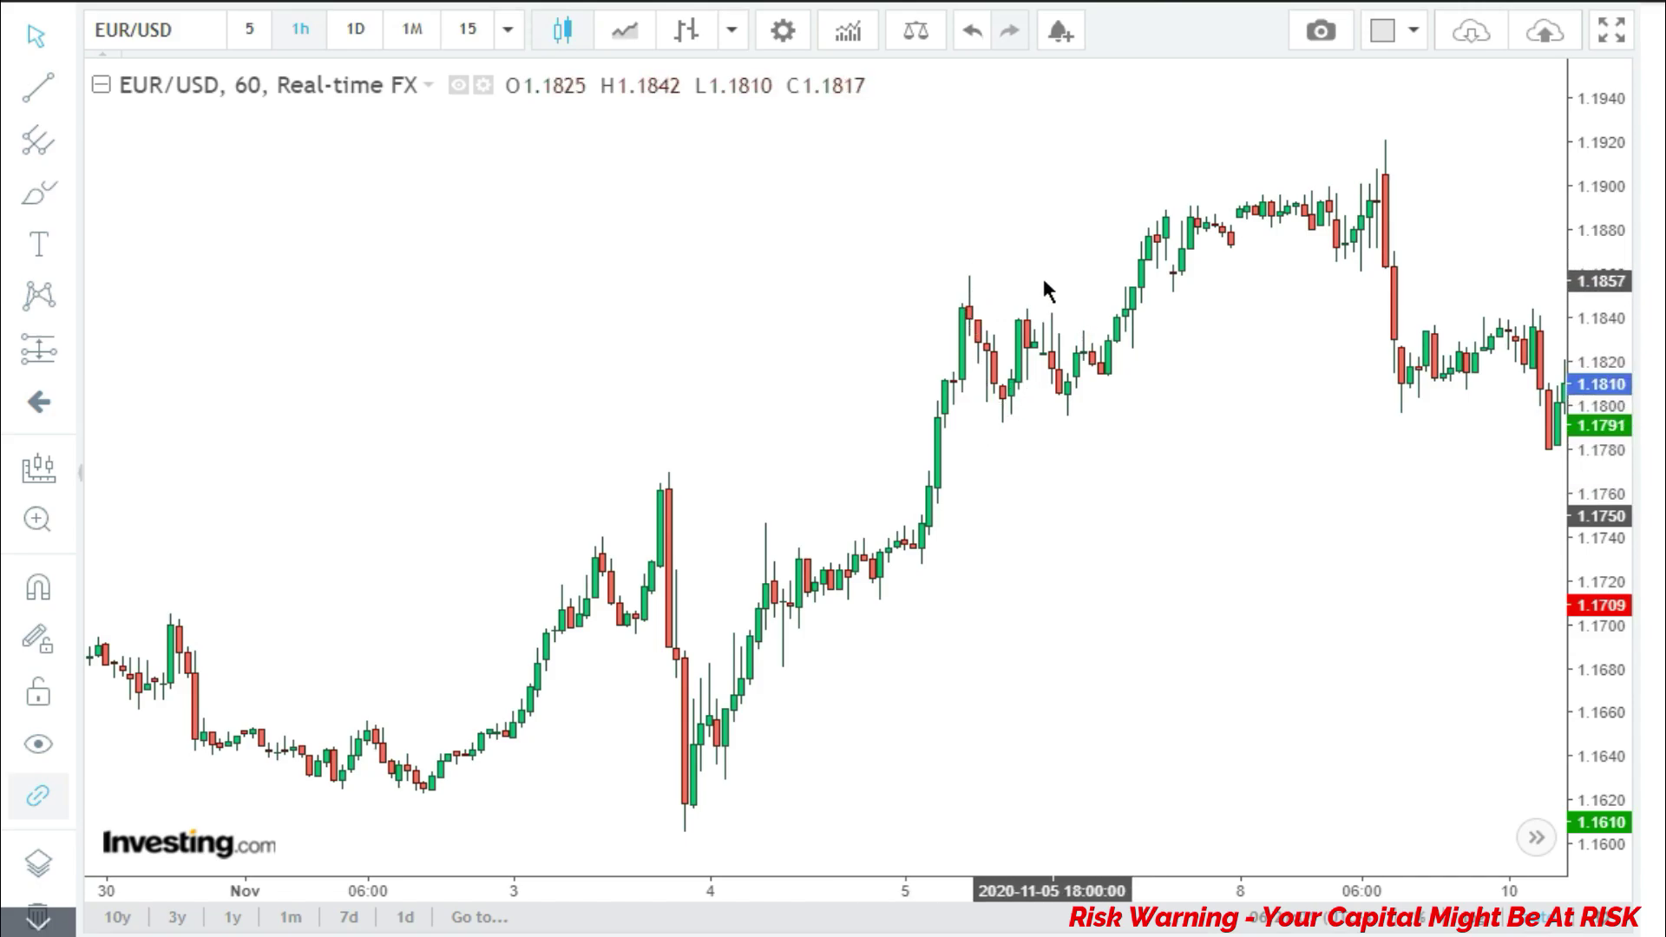
{"action": "scroll", "coordinate": [1067, 581], "scroll_direction": "up", "scroll_amount": 3}
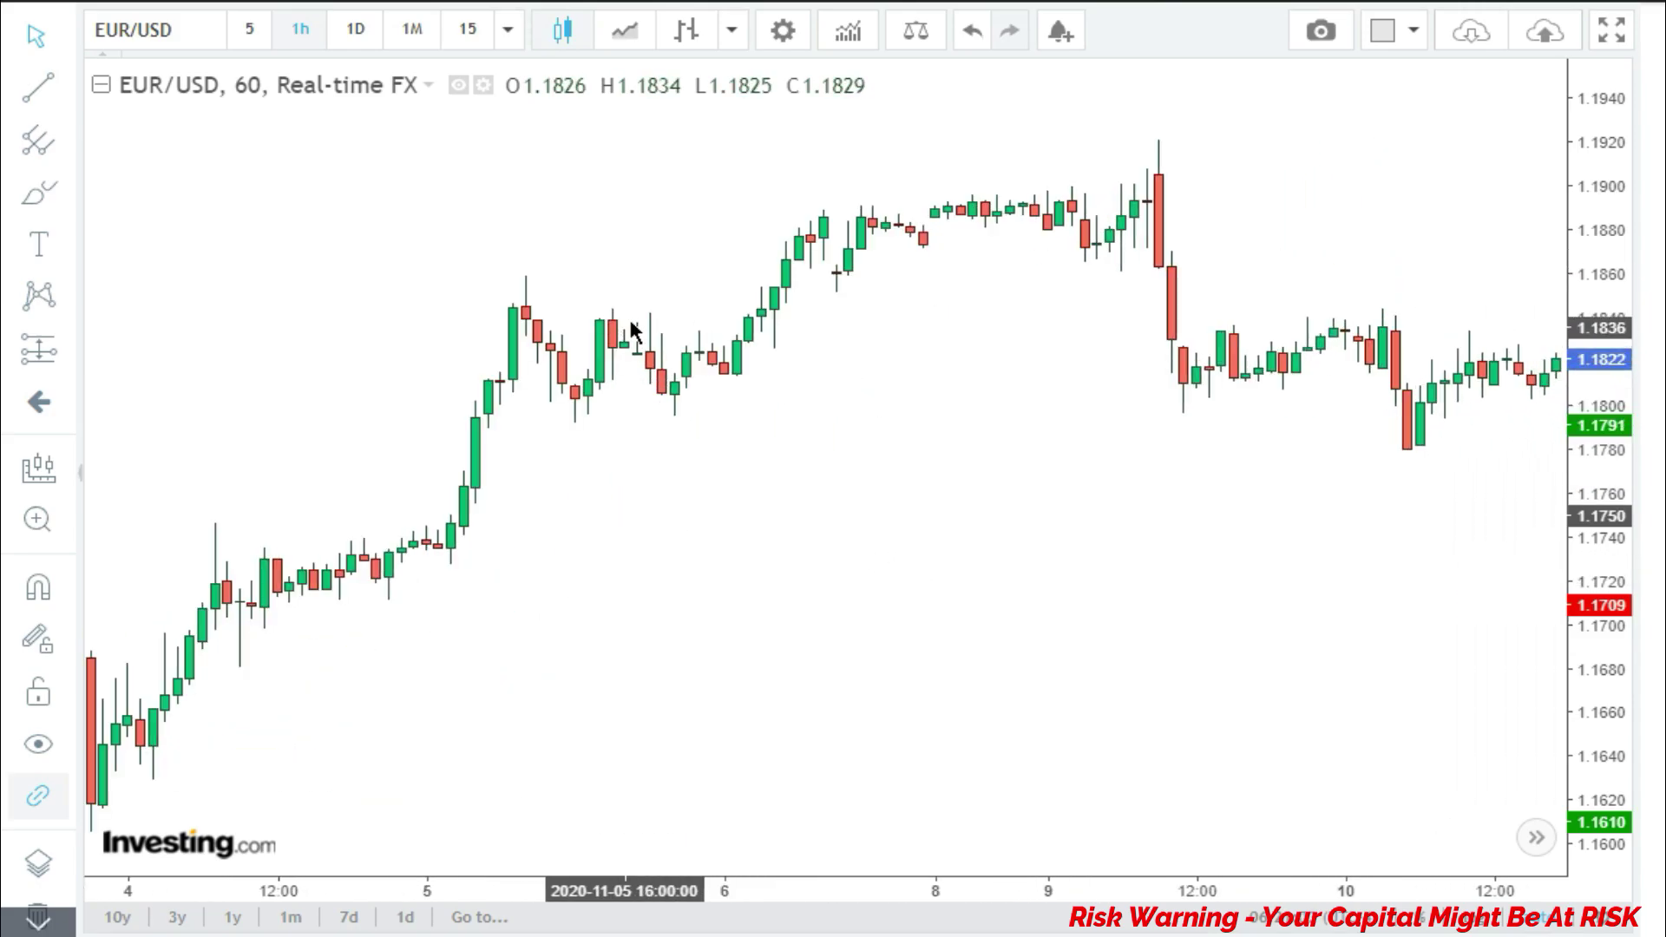
{"action": "left_click_drag", "start_coordinate": [584, 643], "coordinate": [667, 621]}
{"action": "scroll", "coordinate": [617, 289], "scroll_direction": "left", "scroll_amount": 2}
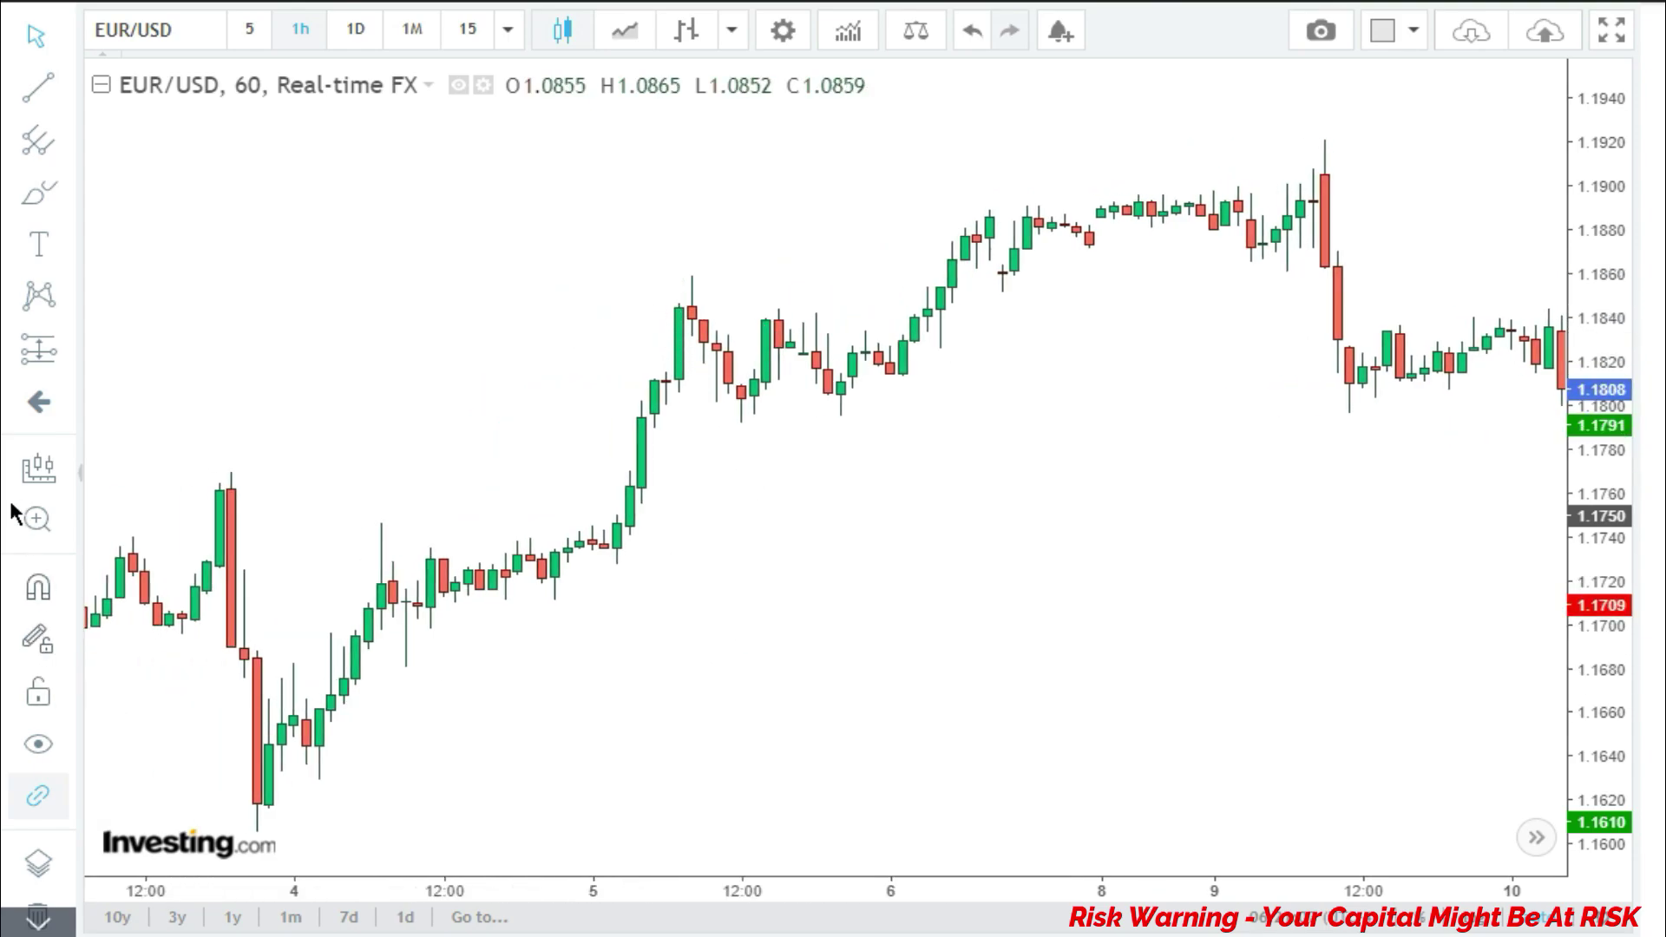
{"action": "left_click", "coordinate": [32, 87]}
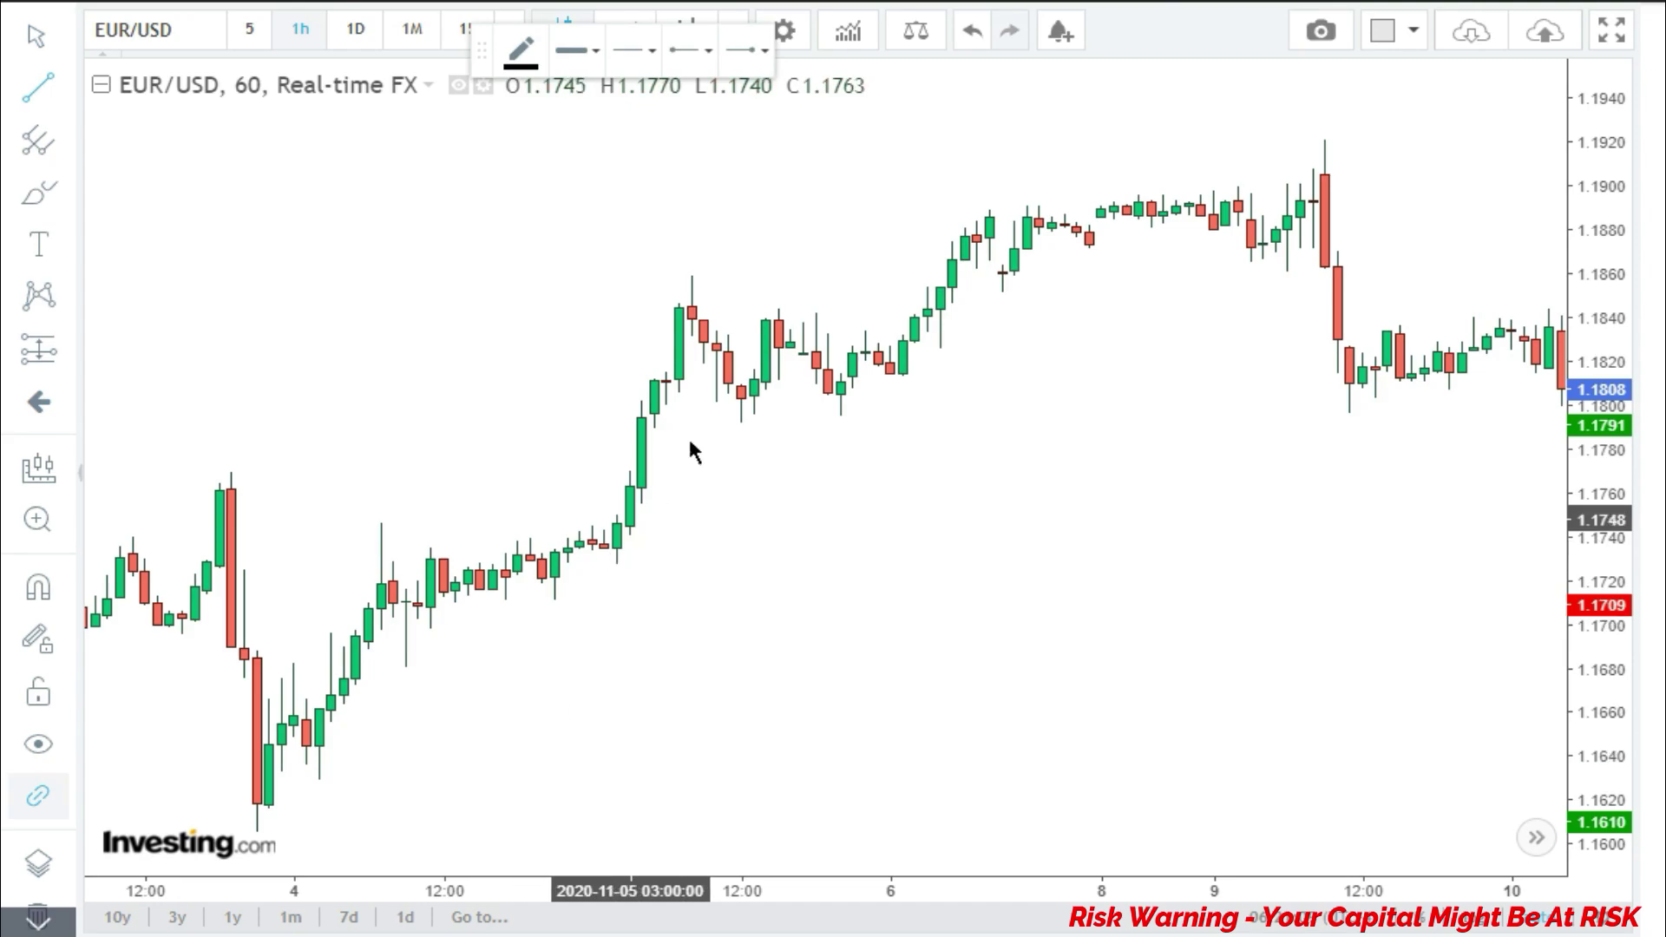
{"action": "left_click", "coordinate": [692, 272]}
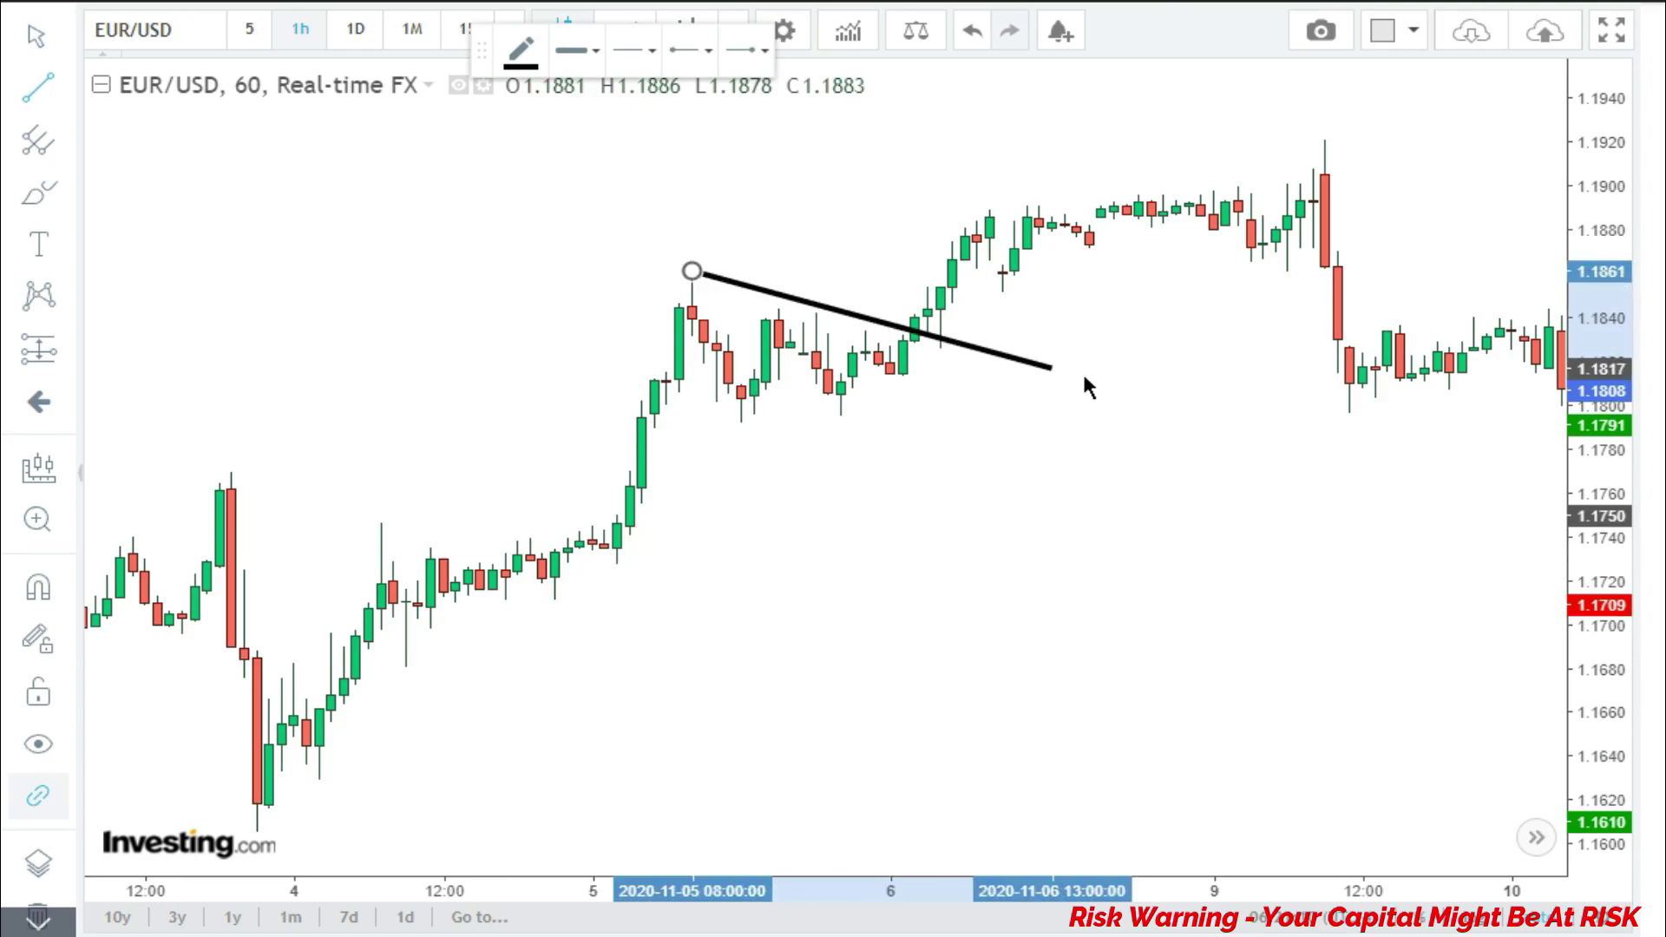
{"action": "left_click", "coordinate": [1115, 411]}
{"action": "left_click_drag", "start_coordinate": [1117, 430], "coordinate": [1111, 424]}
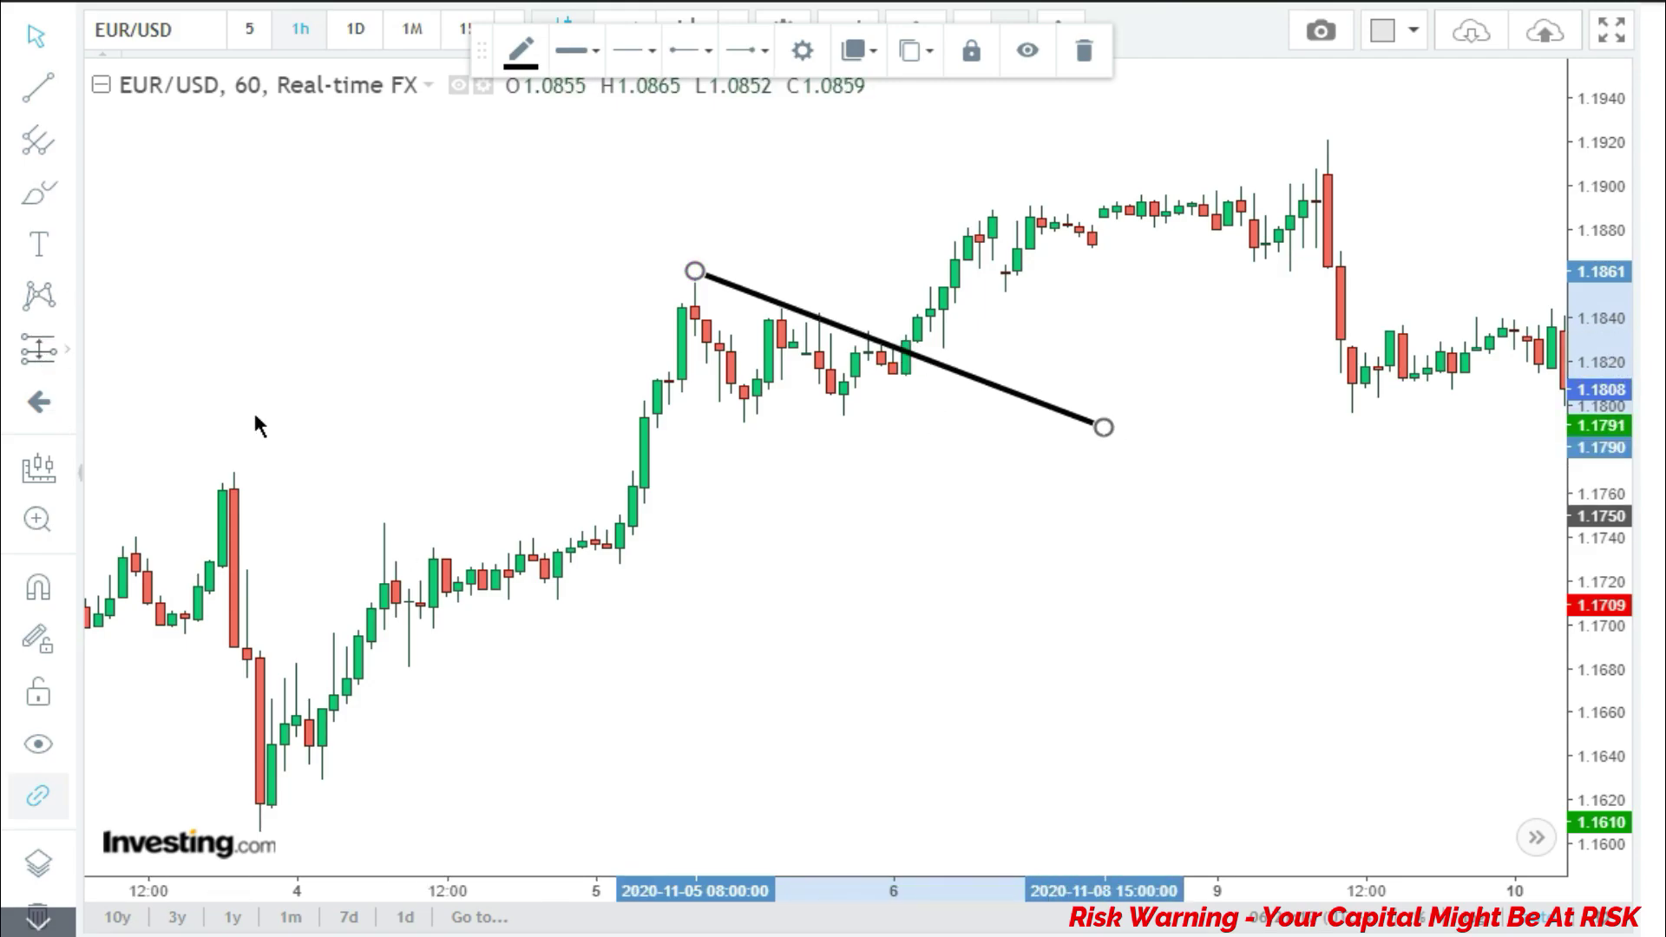
Place a long position at the November 6 trendline breakout with entry 1.1835, target 1.1861 and stop 1.1791
{"action": "left_click", "coordinate": [39, 349]}
{"action": "left_click", "coordinate": [918, 338]}
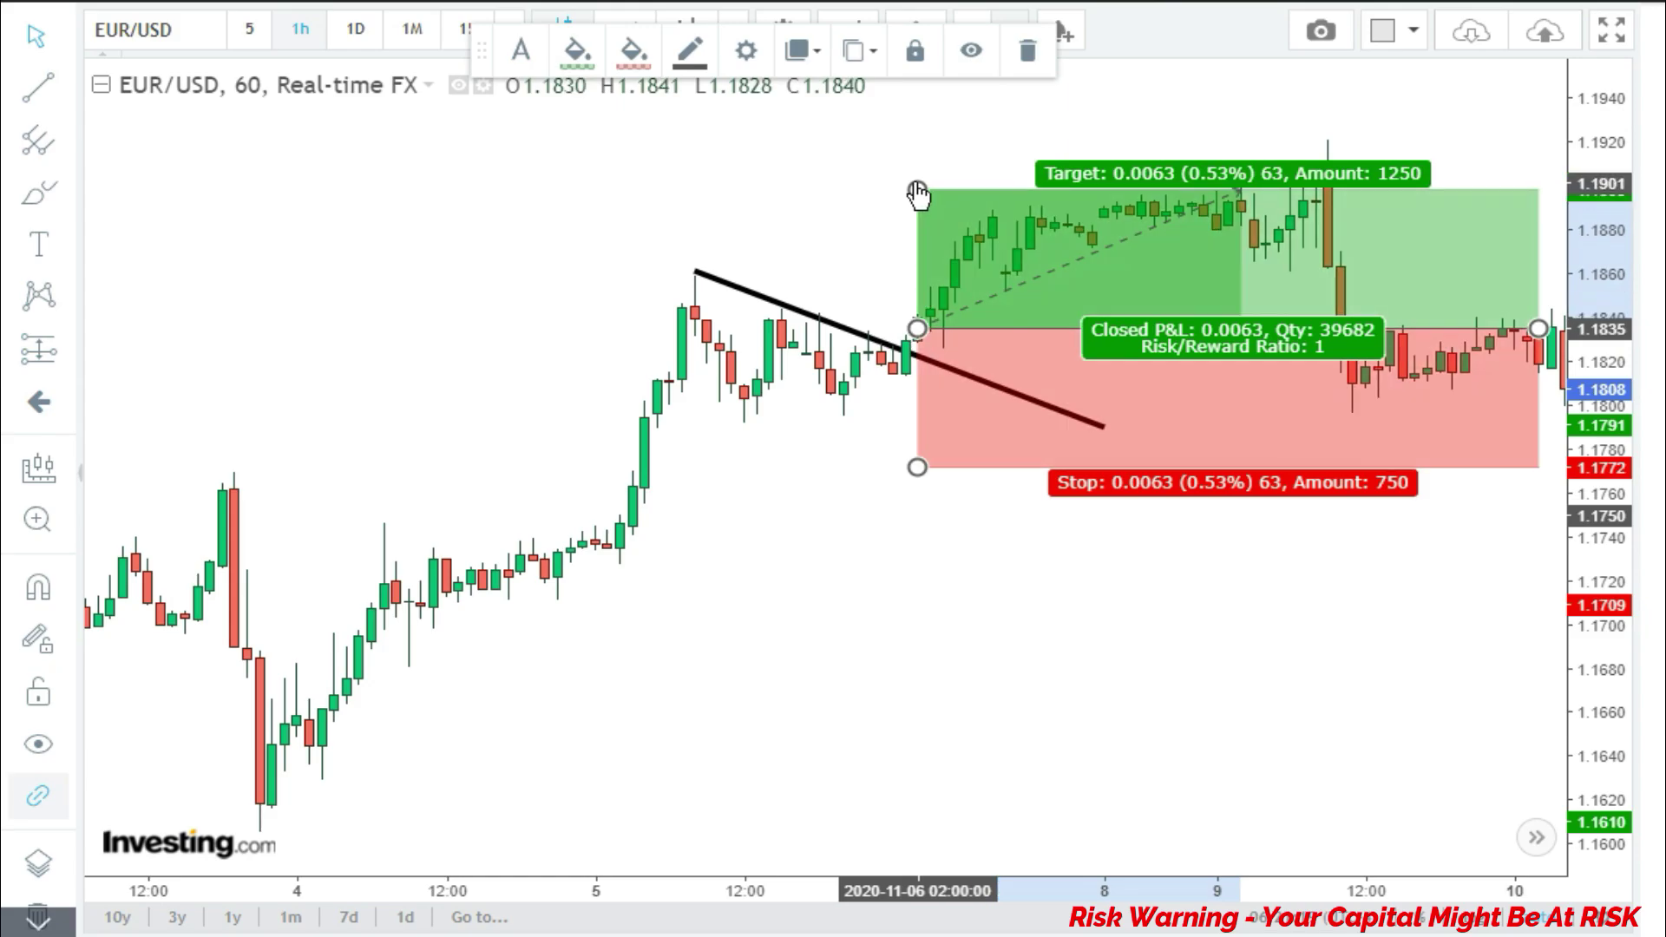
{"action": "left_click_drag", "start_coordinate": [917, 190], "coordinate": [917, 271]}
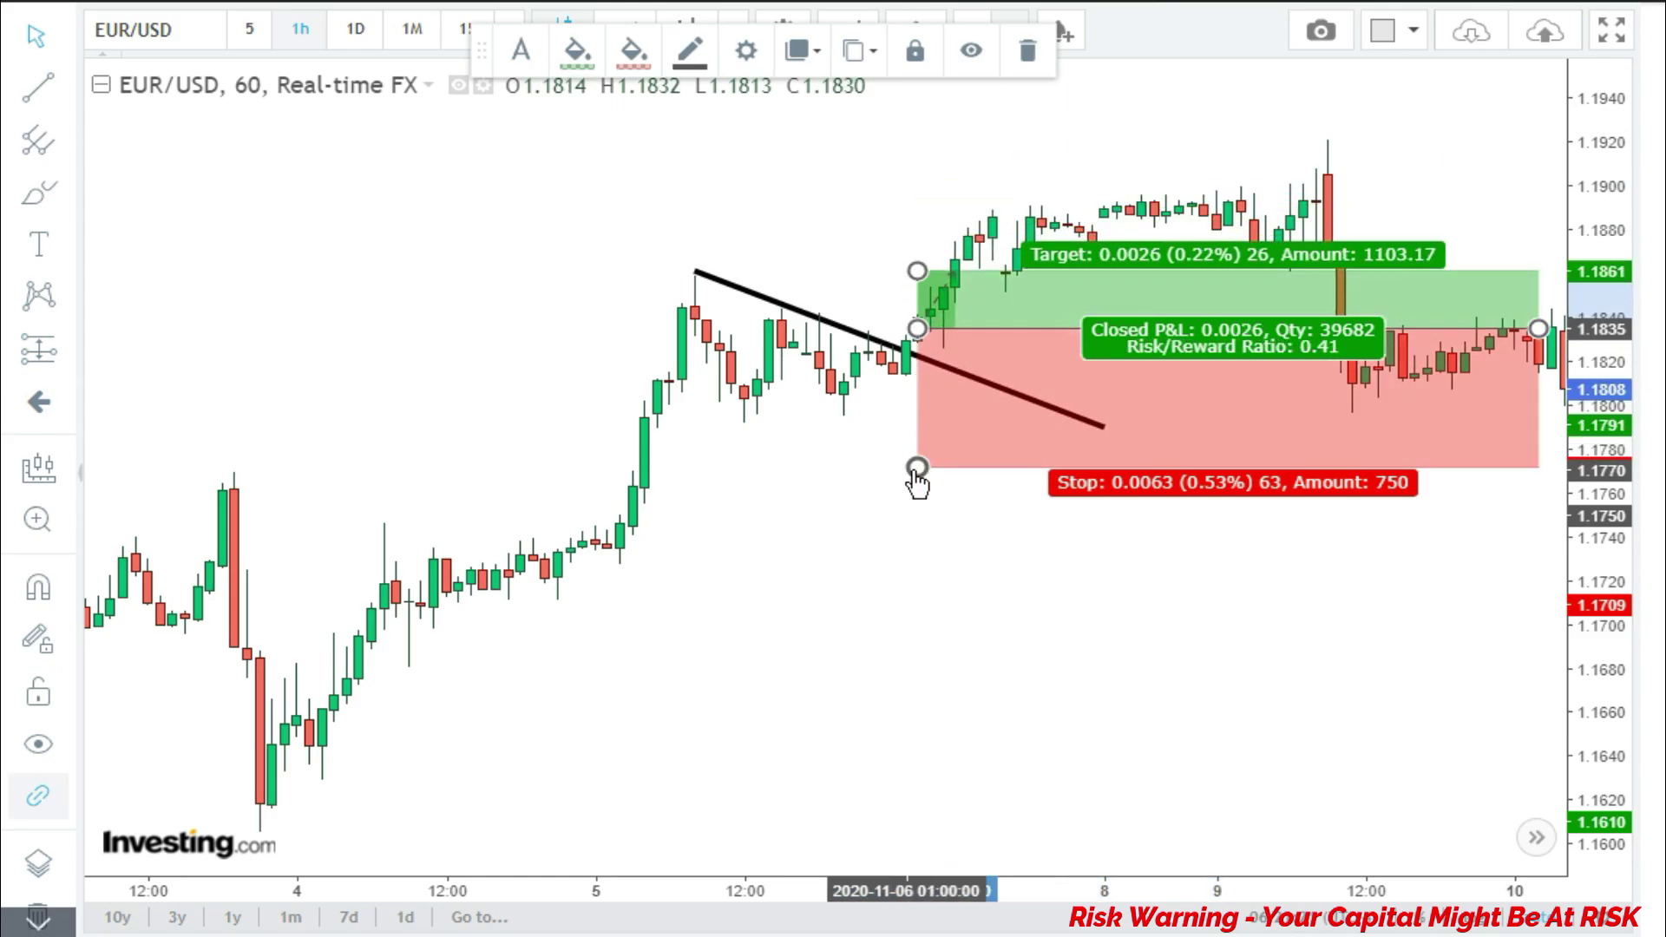
{"action": "left_click_drag", "start_coordinate": [916, 476], "coordinate": [878, 423]}
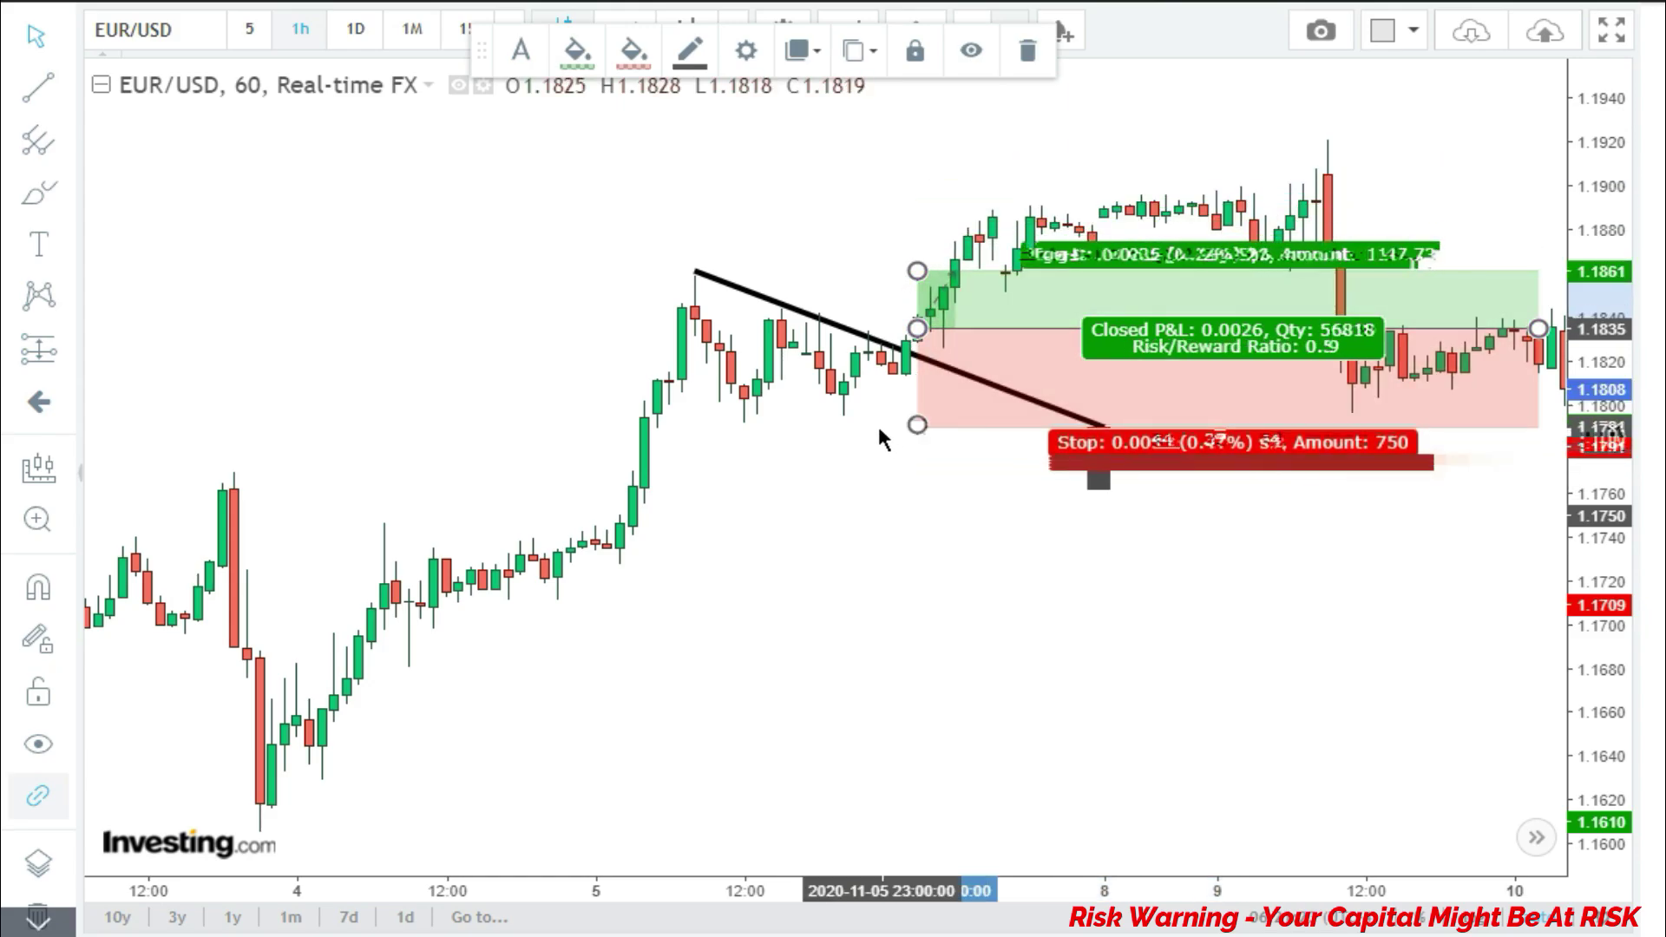
{"action": "left_click", "coordinate": [922, 476]}
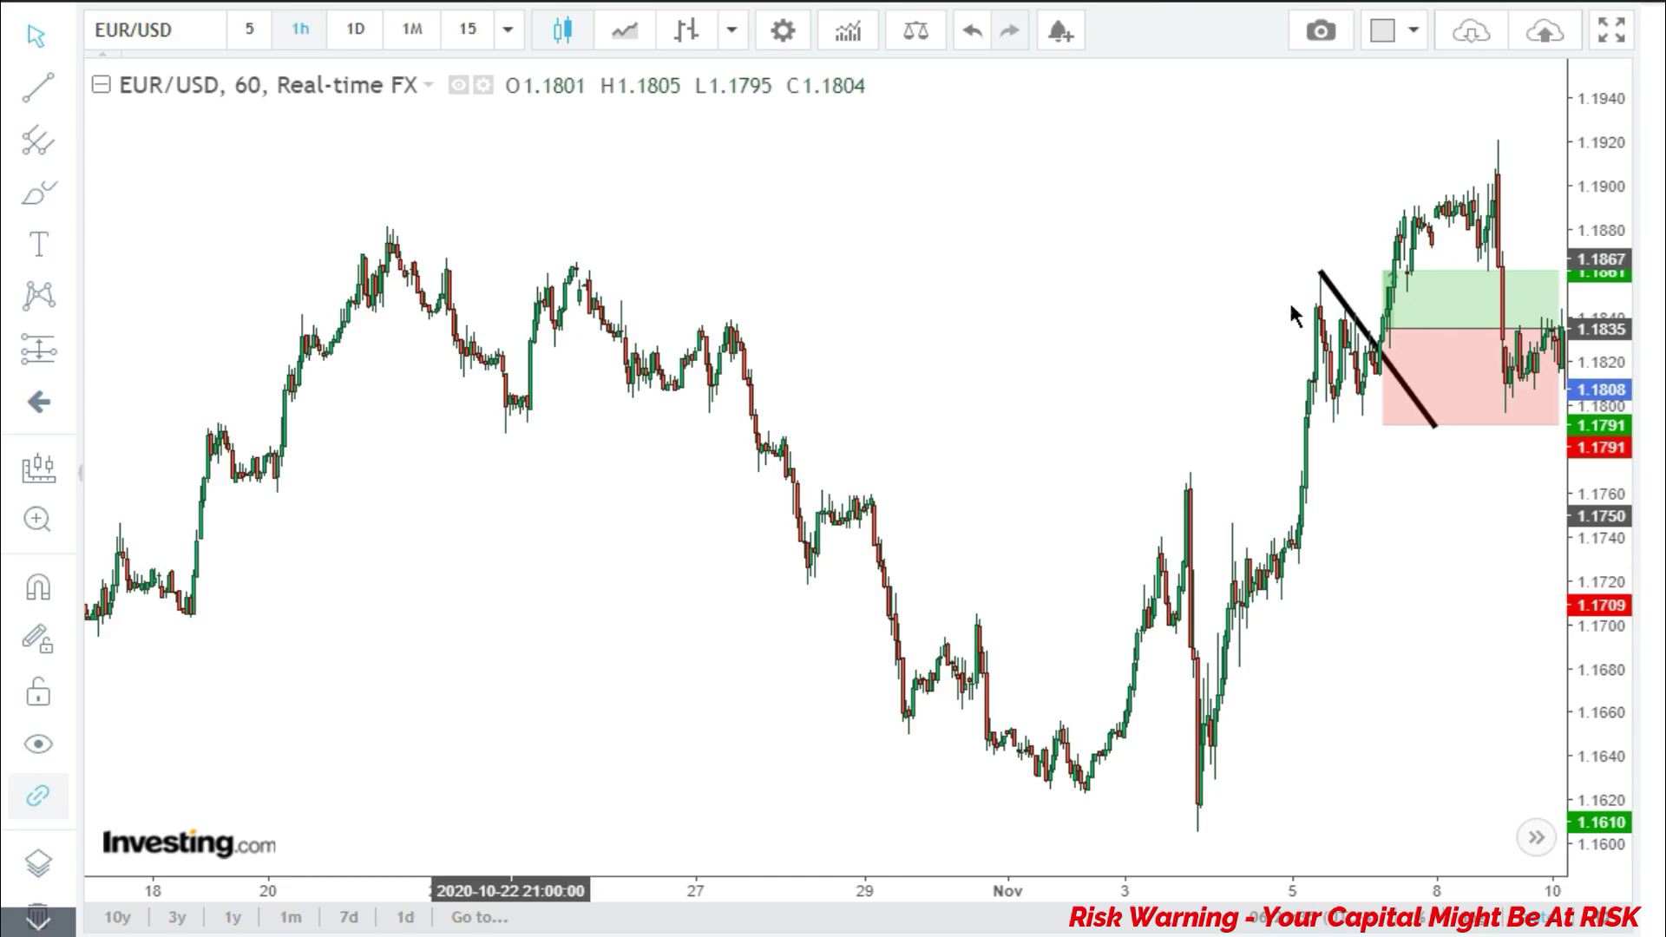
Raise the November 6 position's target to 1.1881 and review the trade against the surrounding price action
{"action": "left_click", "coordinate": [1391, 282]}
{"action": "left_click_drag", "start_coordinate": [1391, 282], "coordinate": [1374, 230]}
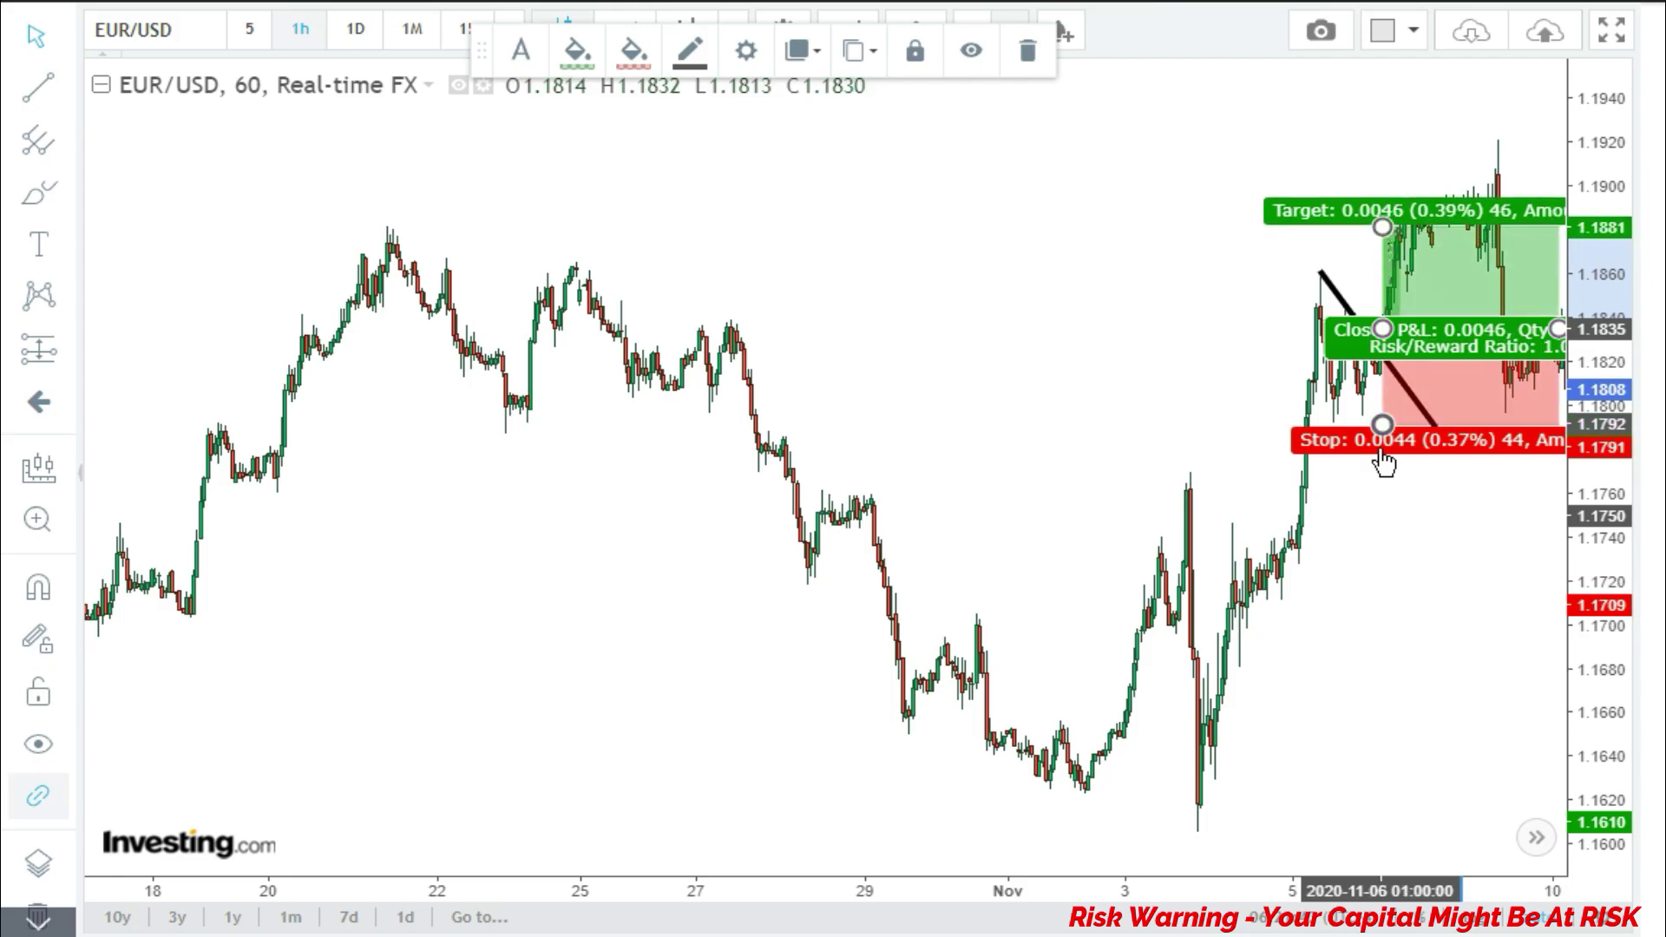
{"action": "left_click_drag", "start_coordinate": [1383, 462], "coordinate": [1119, 494]}
{"action": "scroll", "coordinate": [1107, 519], "scroll_direction": "up", "scroll_amount": 2}
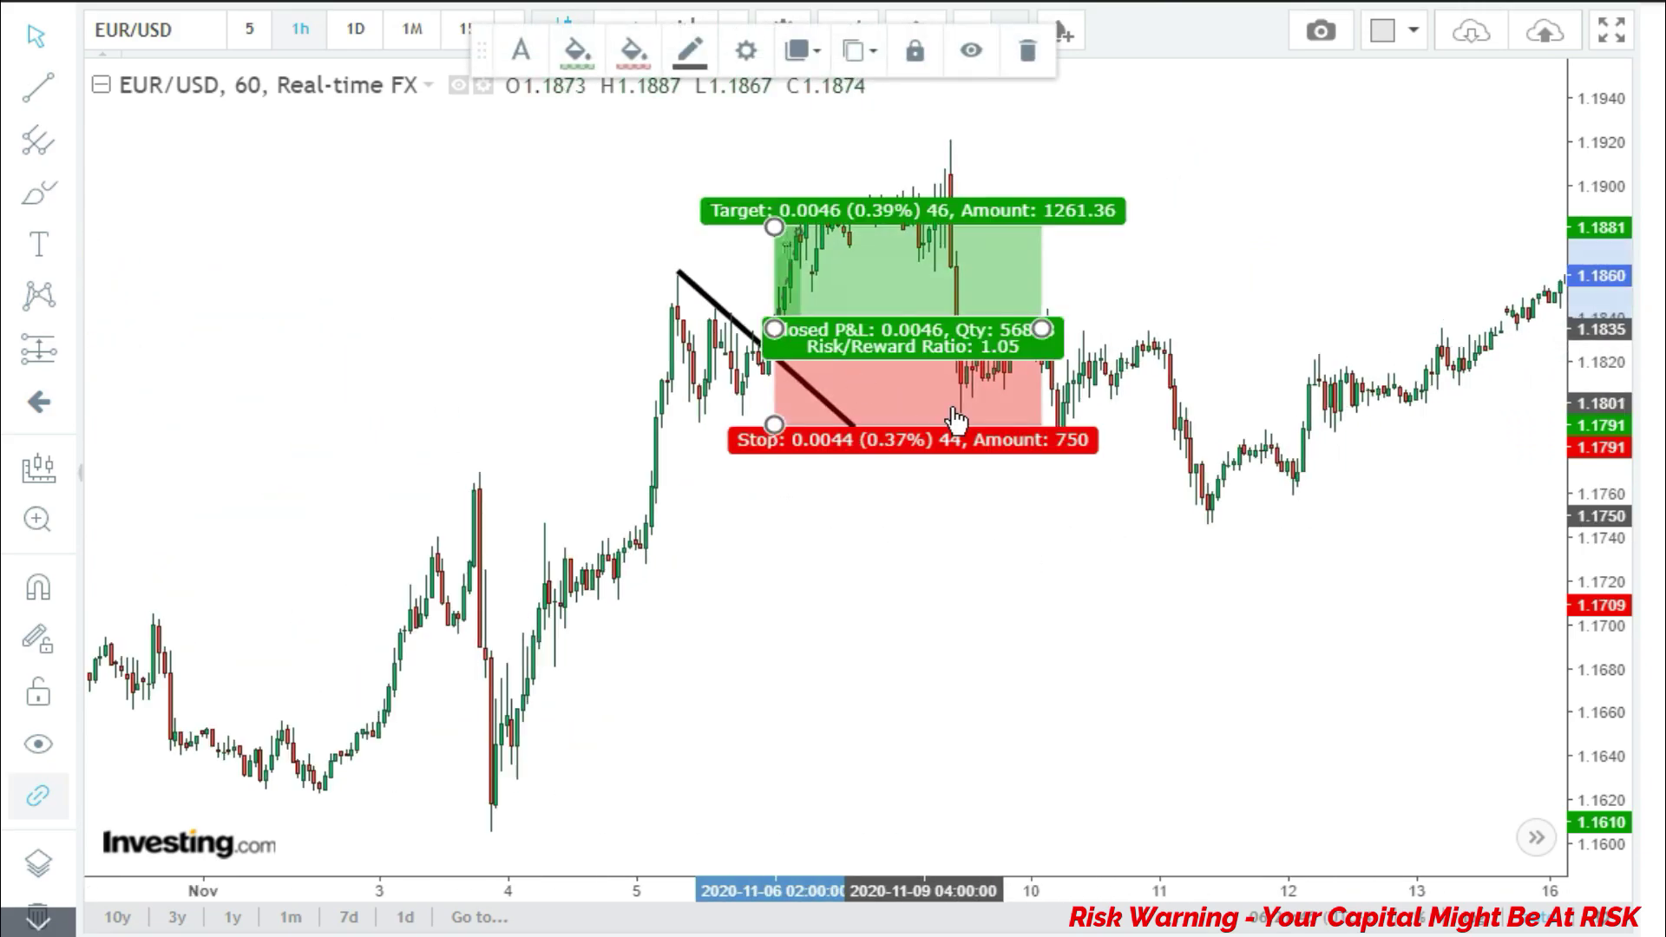
{"action": "scroll", "coordinate": [224, 363], "scroll_direction": "up", "scroll_amount": 2}
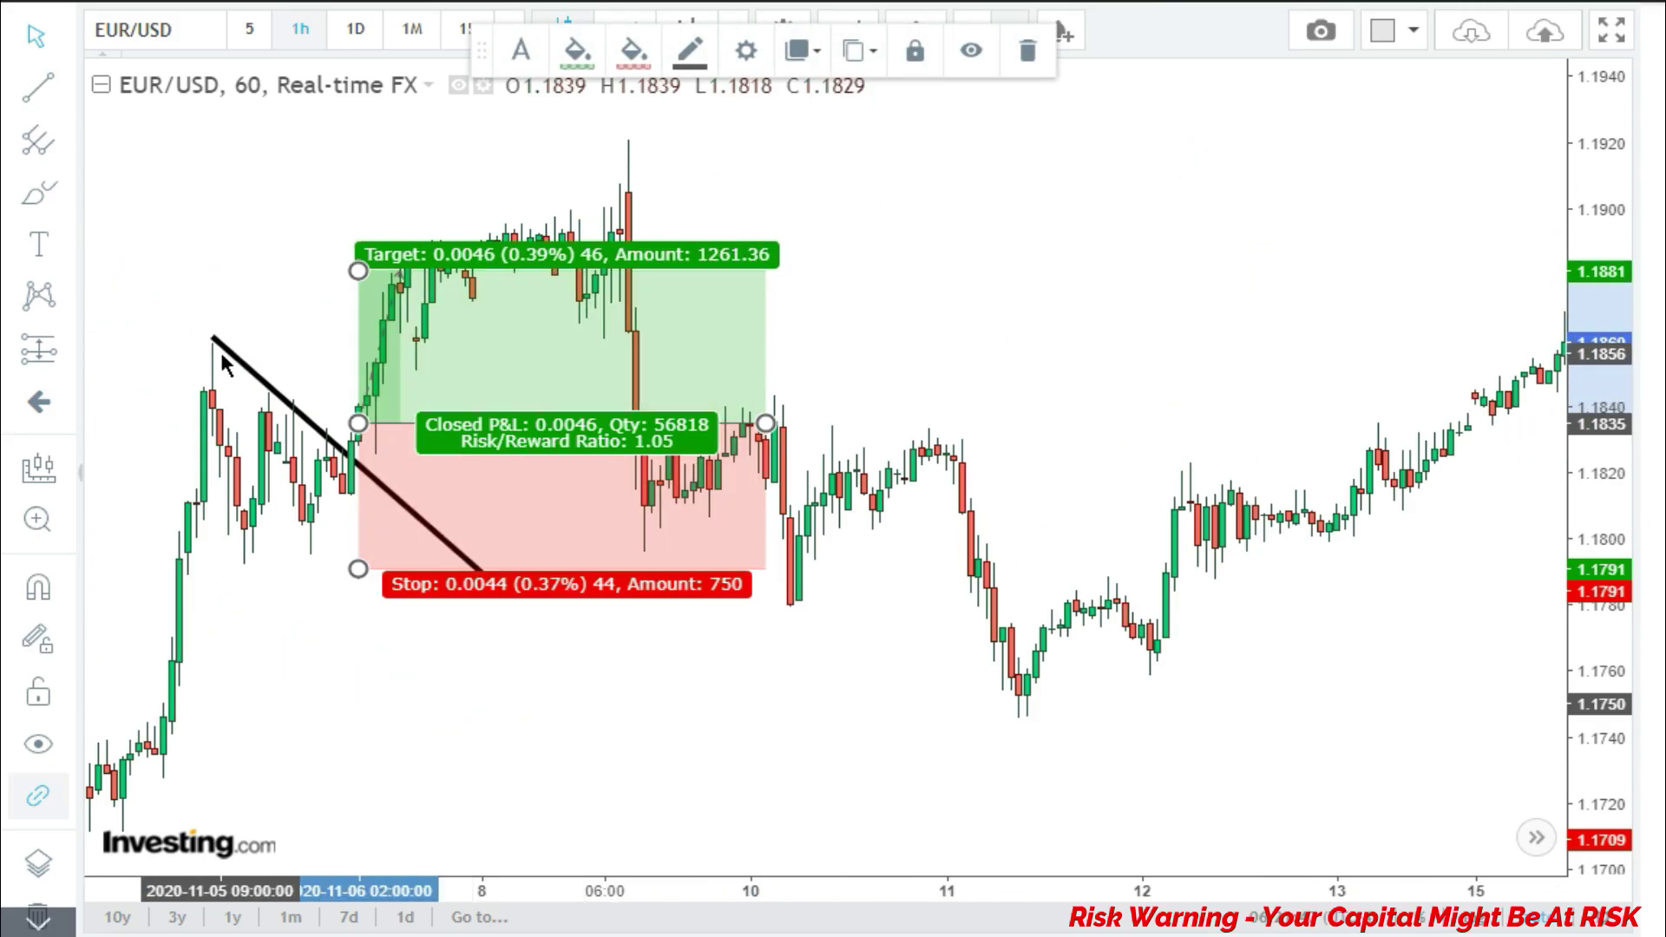
{"action": "left_click_drag", "start_coordinate": [387, 430], "coordinate": [650, 435]}
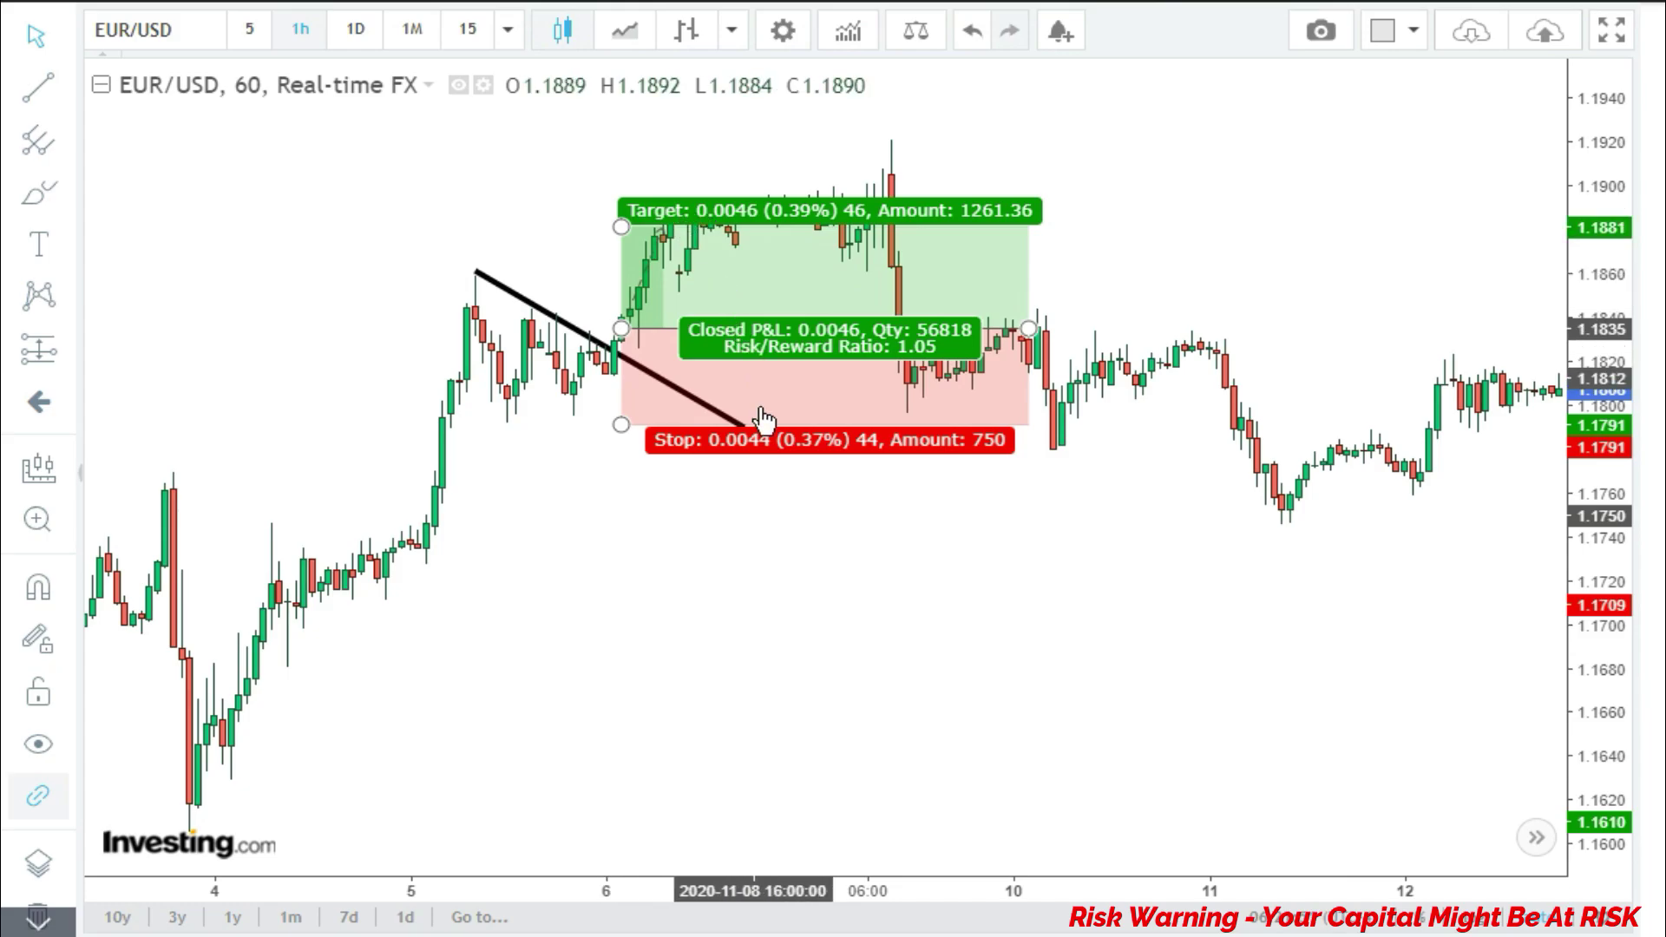
{"action": "left_click_drag", "start_coordinate": [923, 576], "coordinate": [640, 580]}
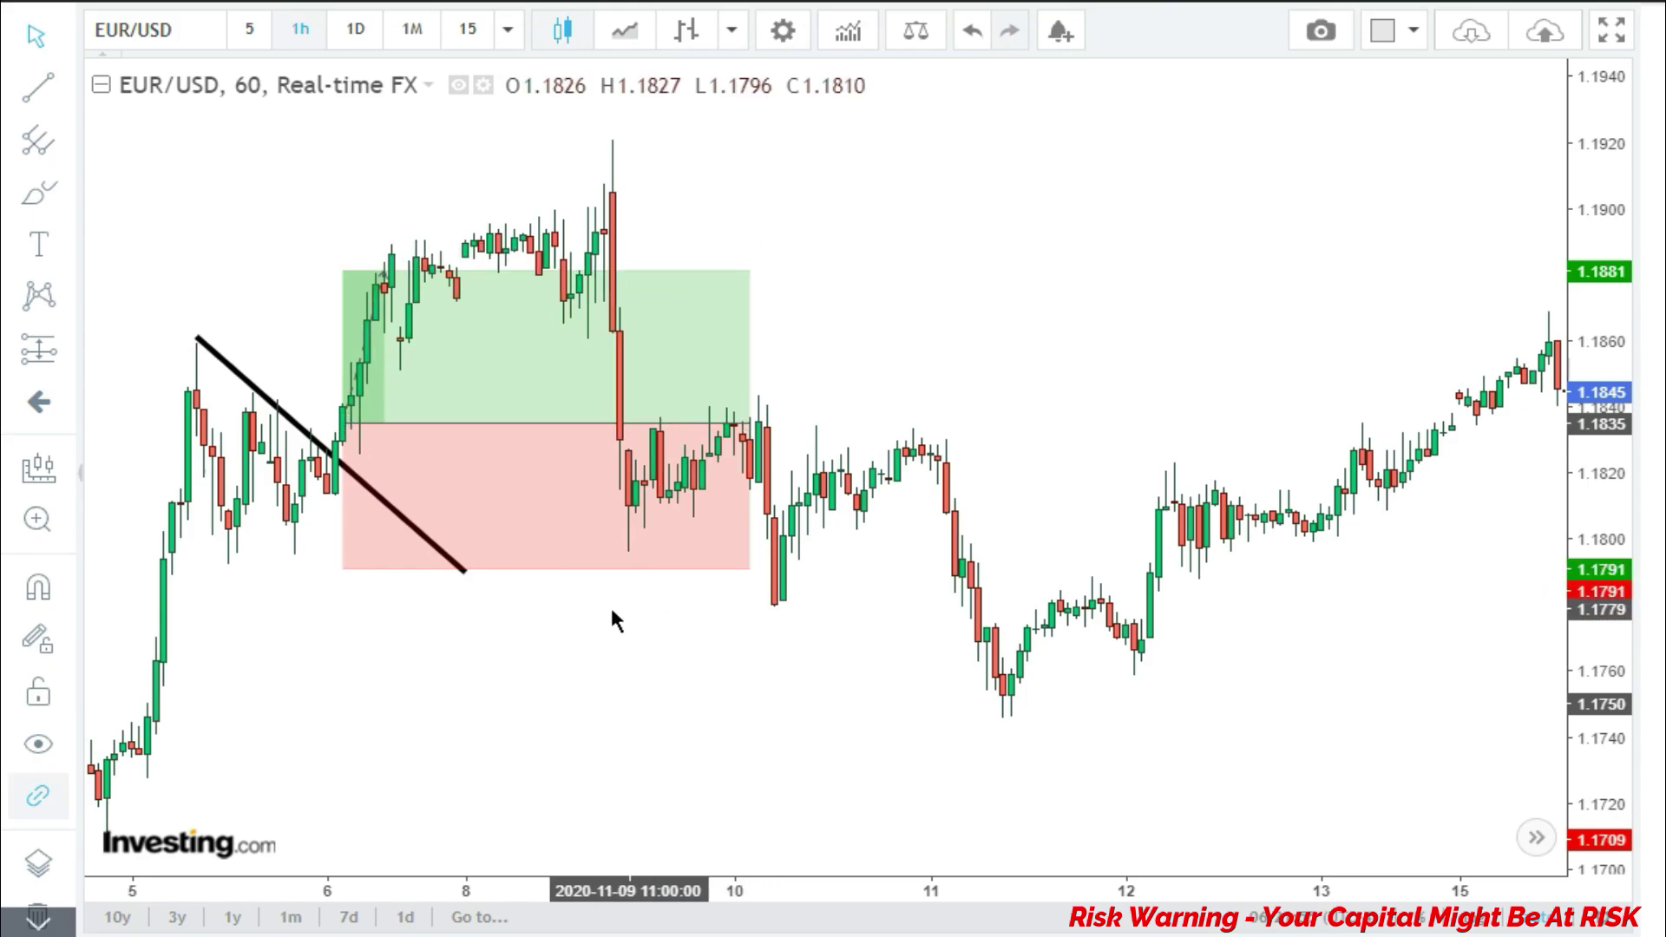
Draw a descending trendline over the November 12 pullback, from 1.1823 on November 12 to 1.1799 on November 15
{"action": "left_click_drag", "start_coordinate": [1184, 655], "coordinate": [723, 612]}
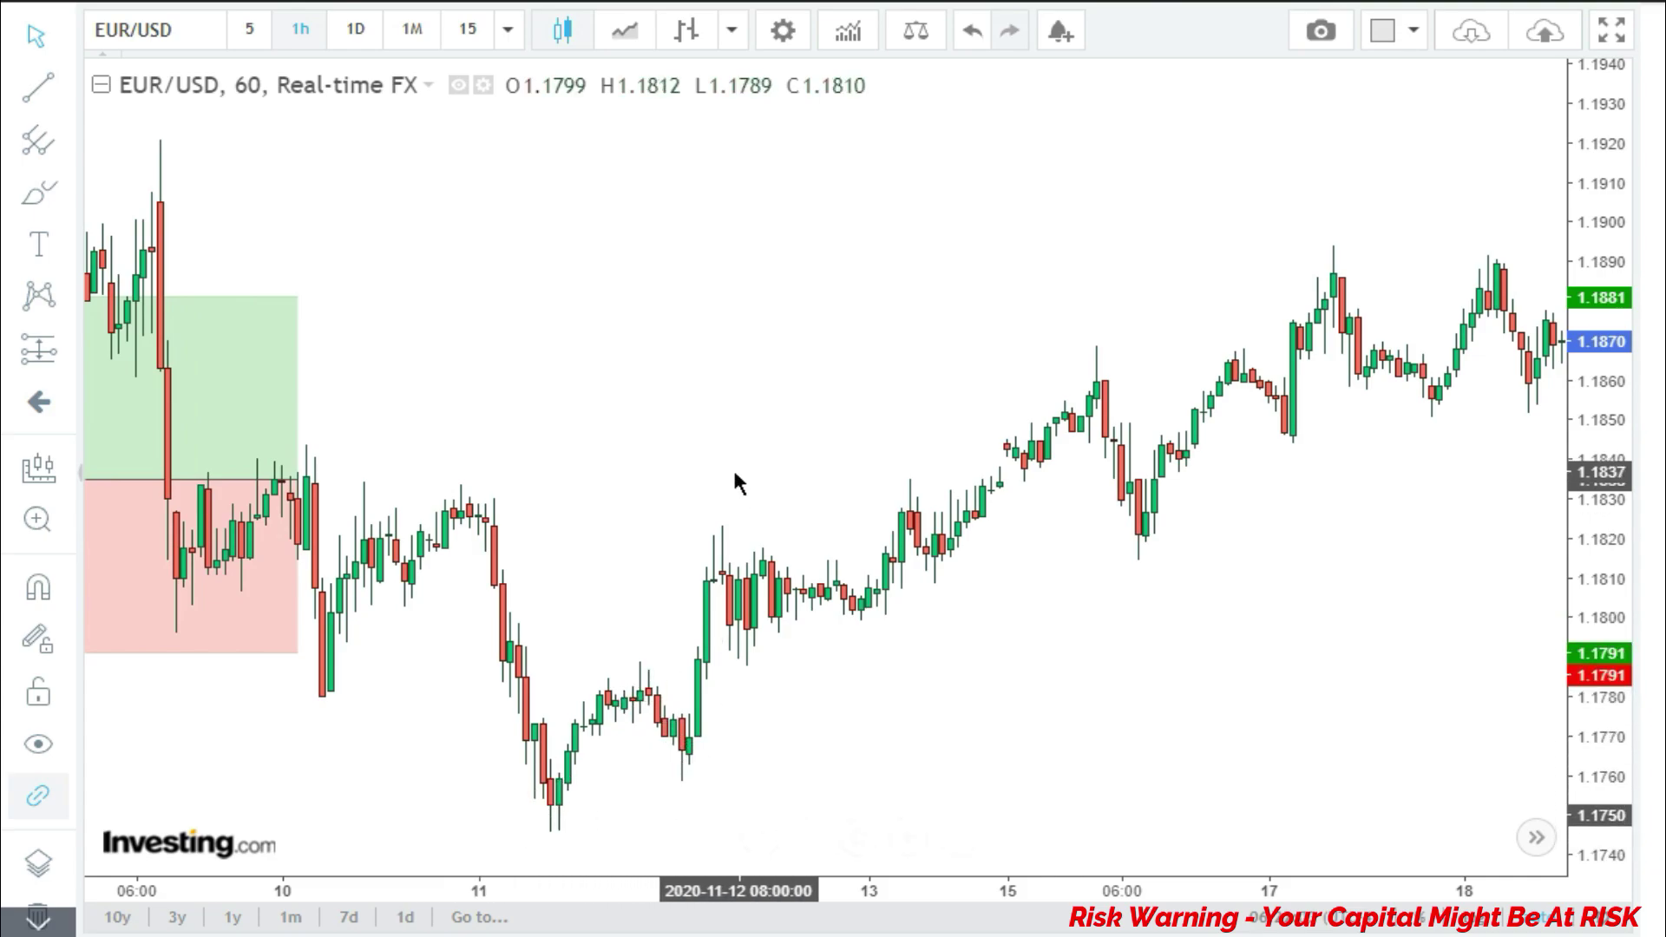
{"action": "scroll", "coordinate": [765, 661], "scroll_direction": "up", "scroll_amount": 2}
{"action": "left_click_drag", "start_coordinate": [685, 661], "coordinate": [734, 657]}
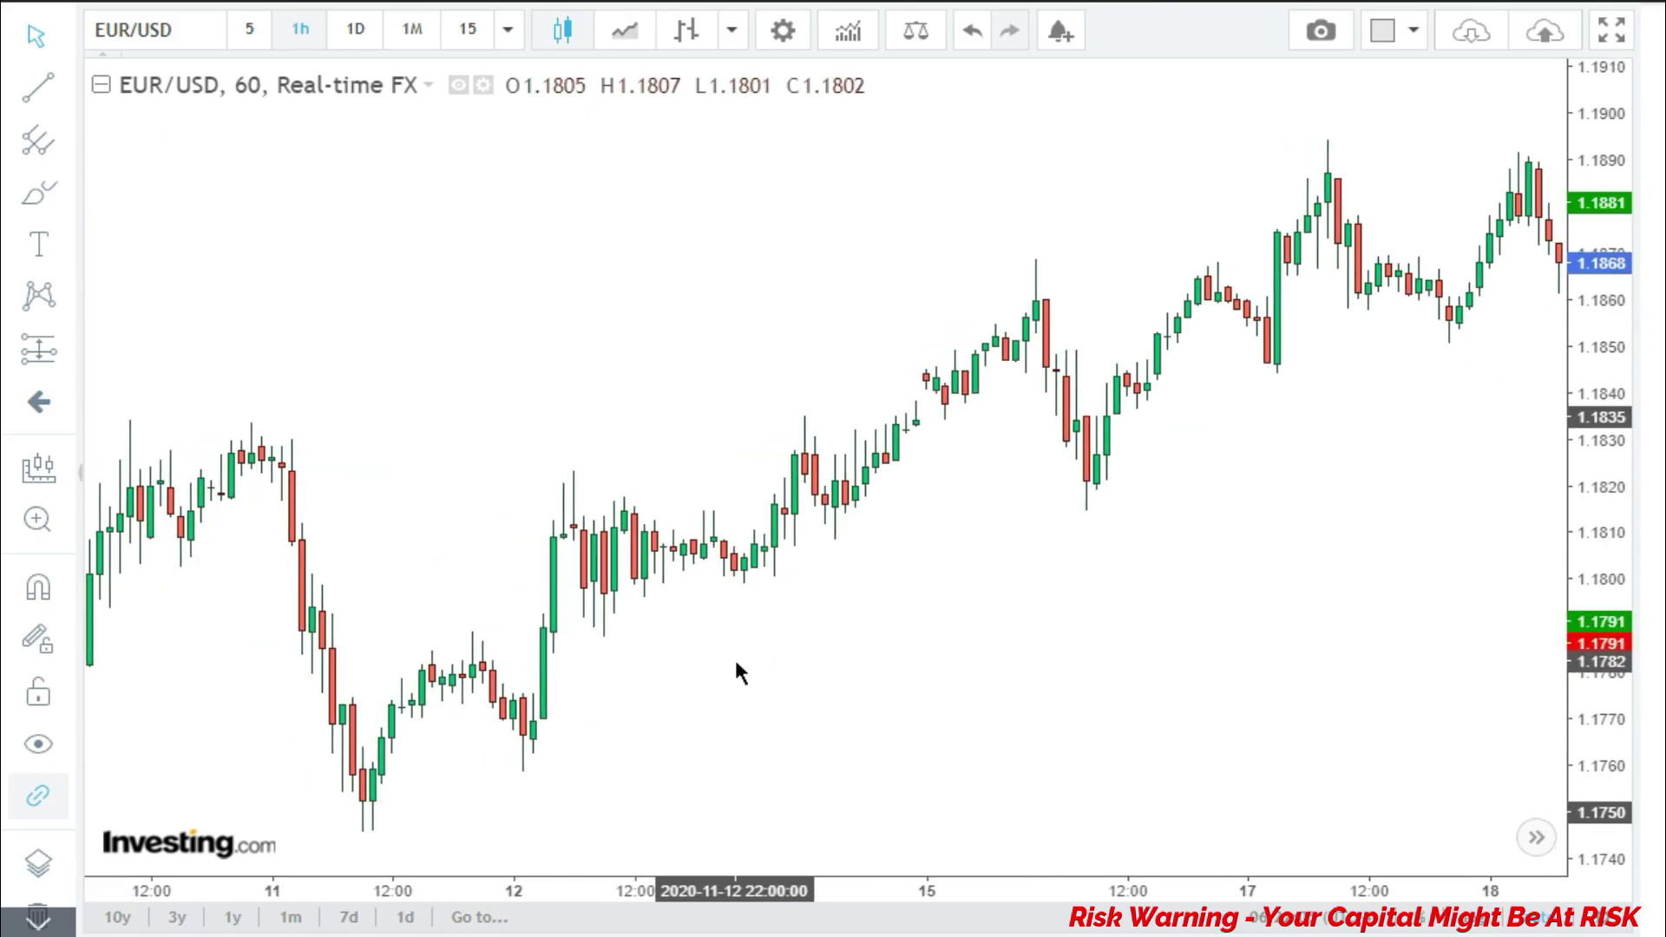
{"action": "left_click", "coordinate": [38, 98]}
{"action": "left_click", "coordinate": [563, 472]}
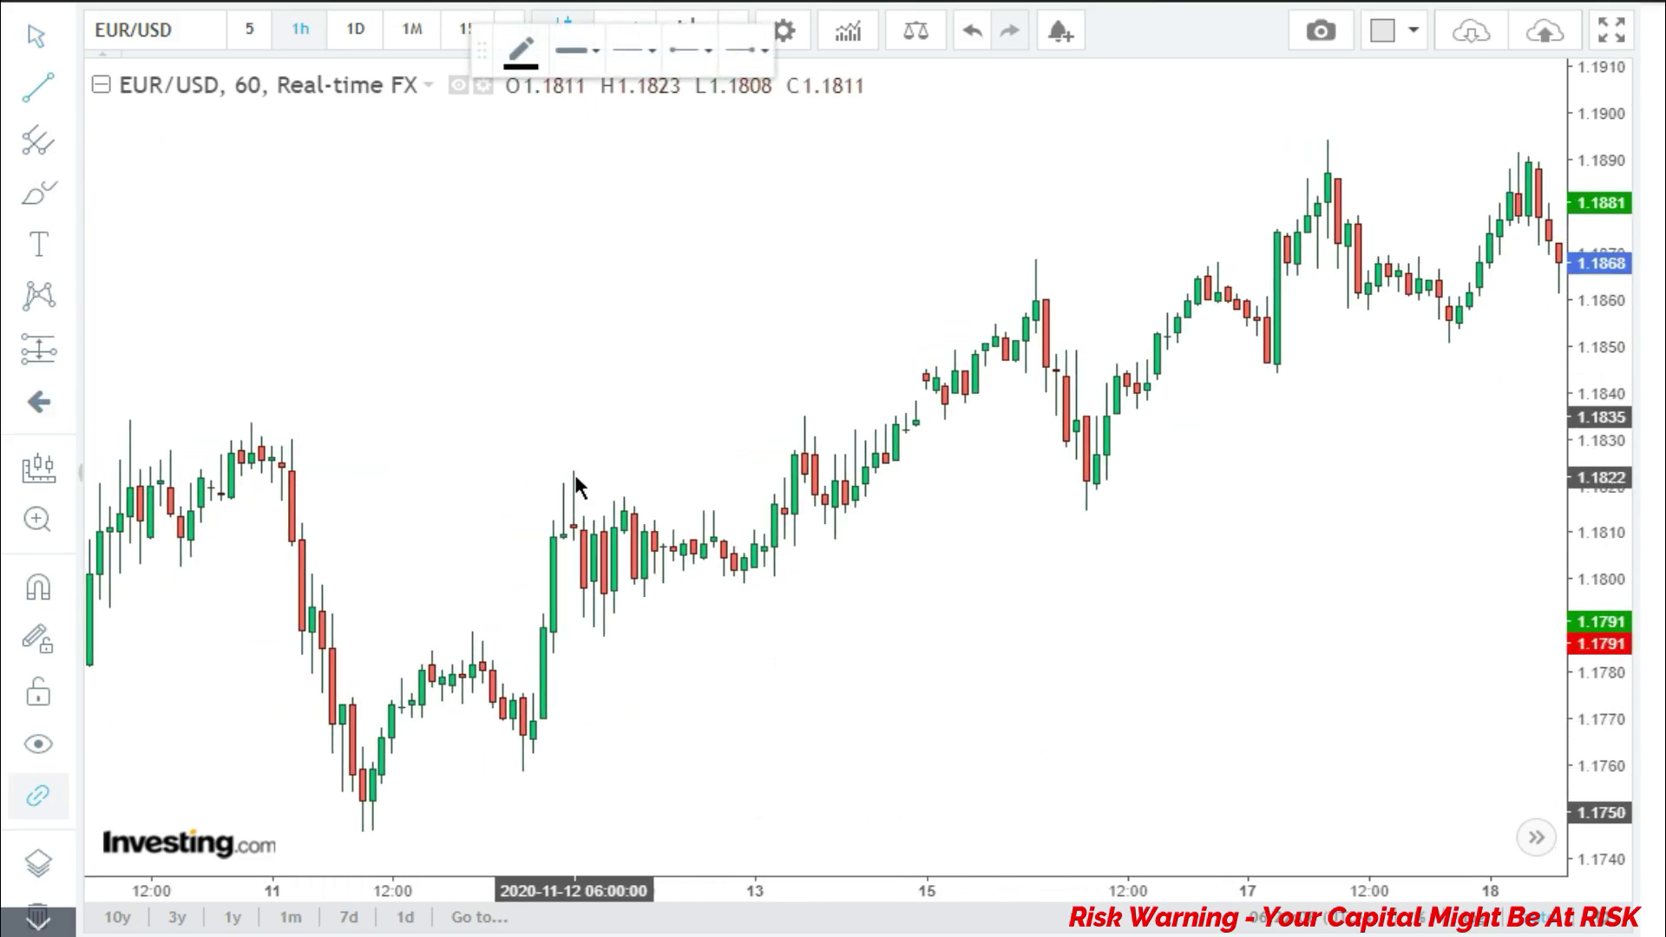
{"action": "left_click", "coordinate": [976, 583]}
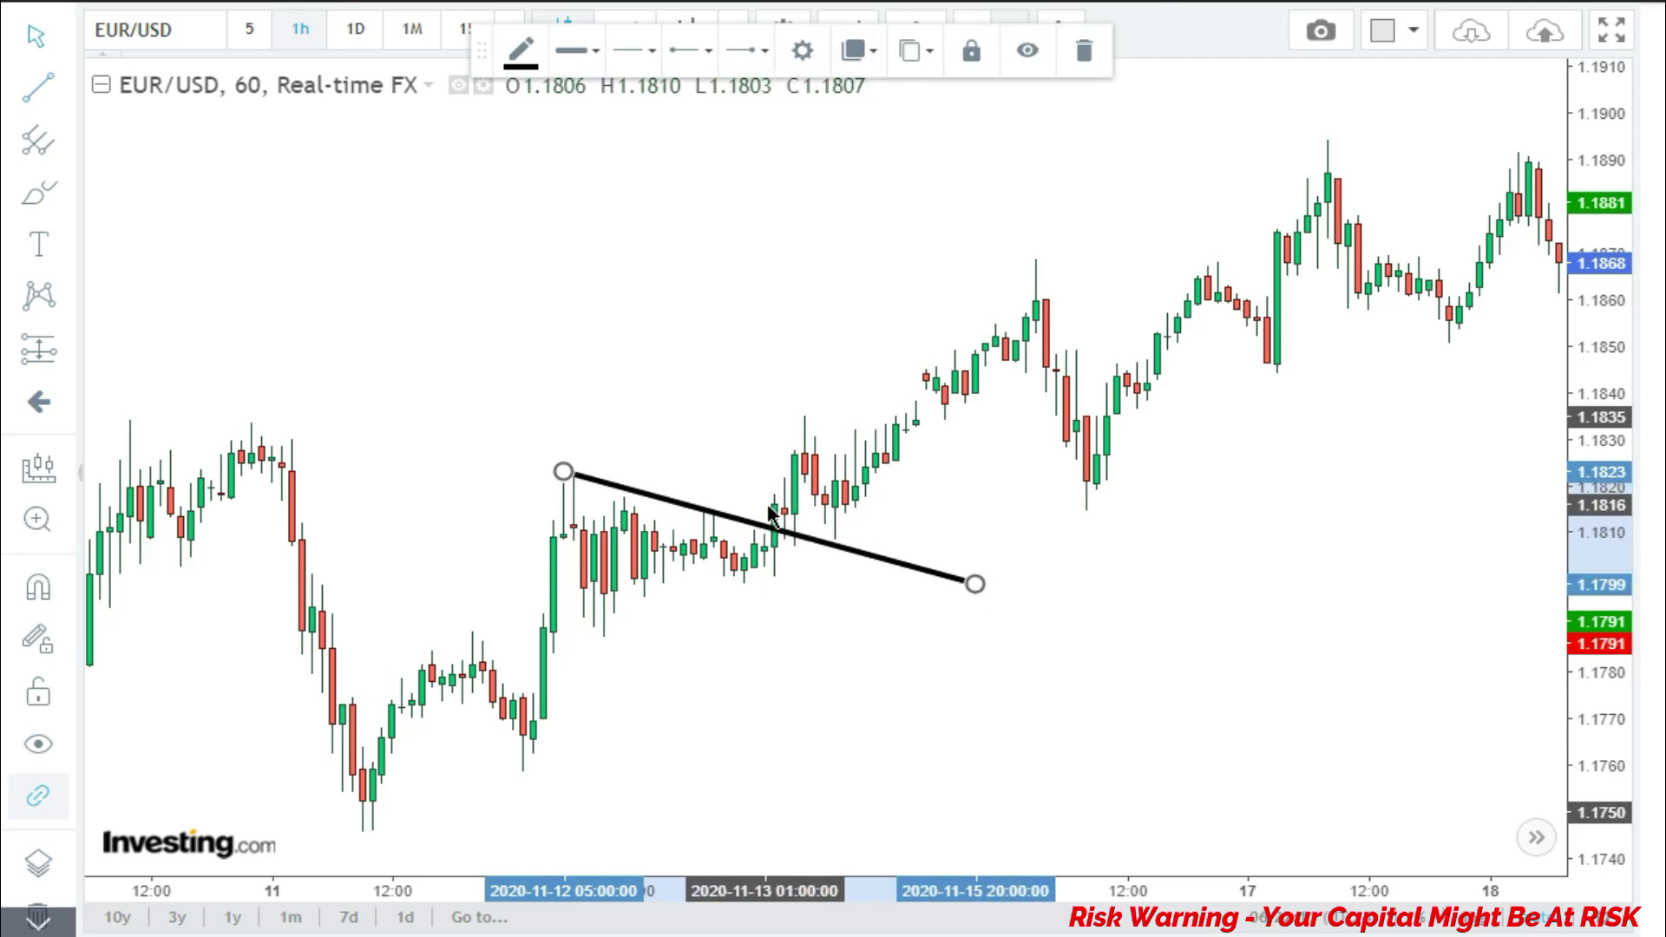
Place a long position at the November 13 trendline breakout with entry 1.1819, target 1.1829 and stop 1.1797
{"action": "left_click", "coordinate": [38, 347]}
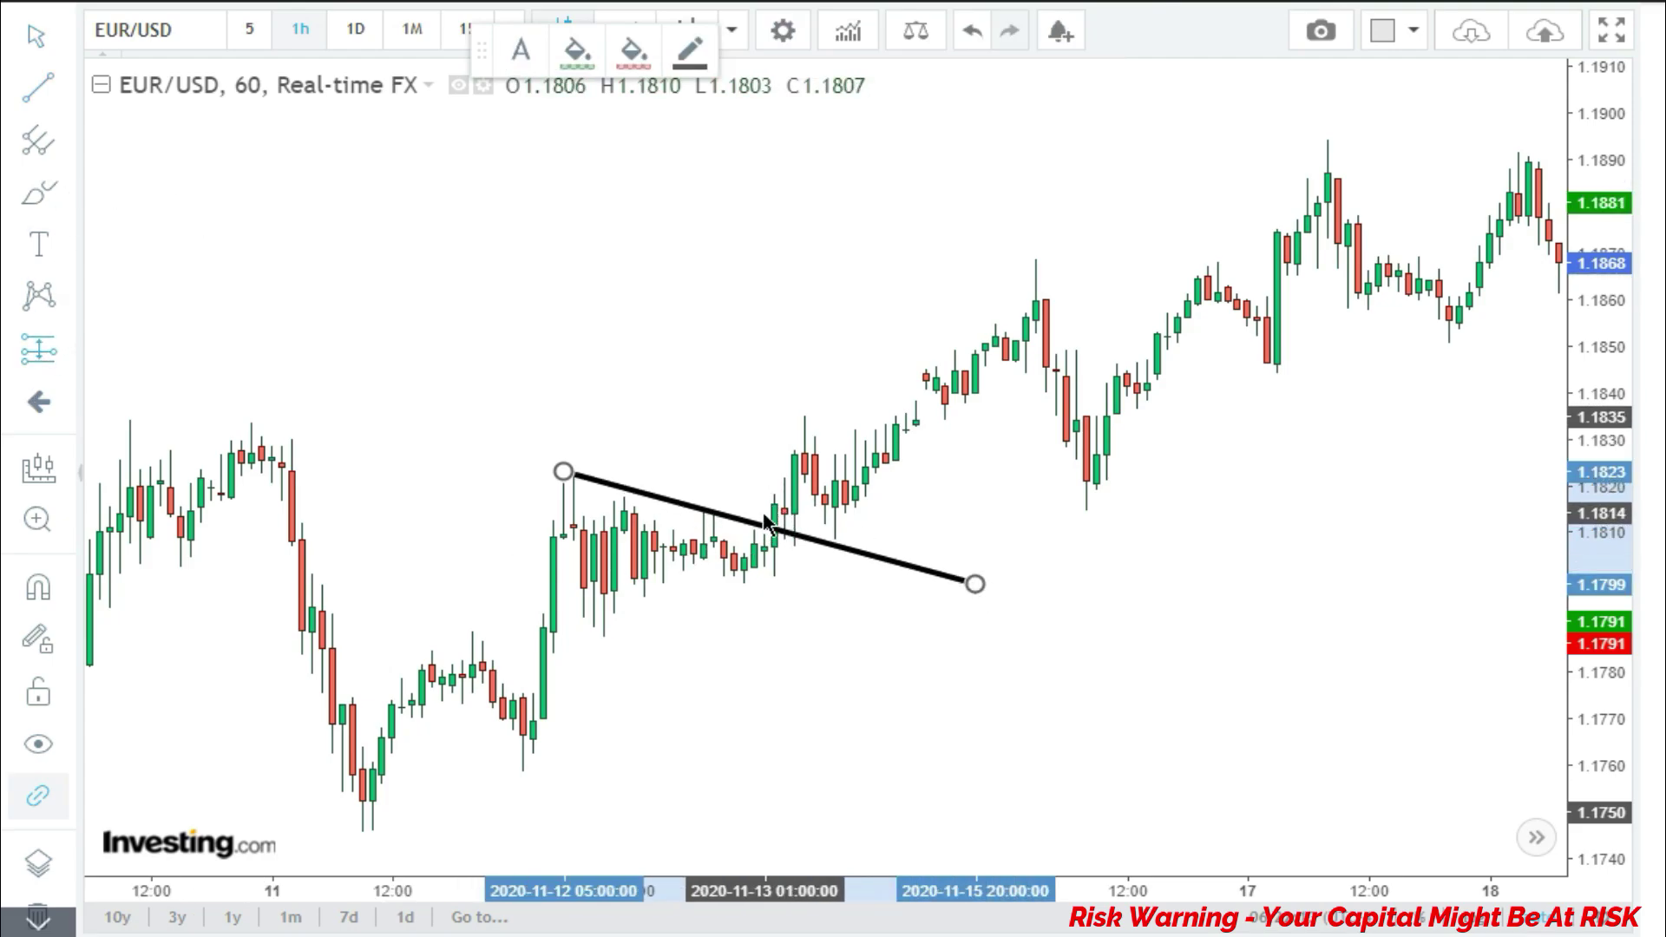
{"action": "left_click", "coordinate": [765, 602]}
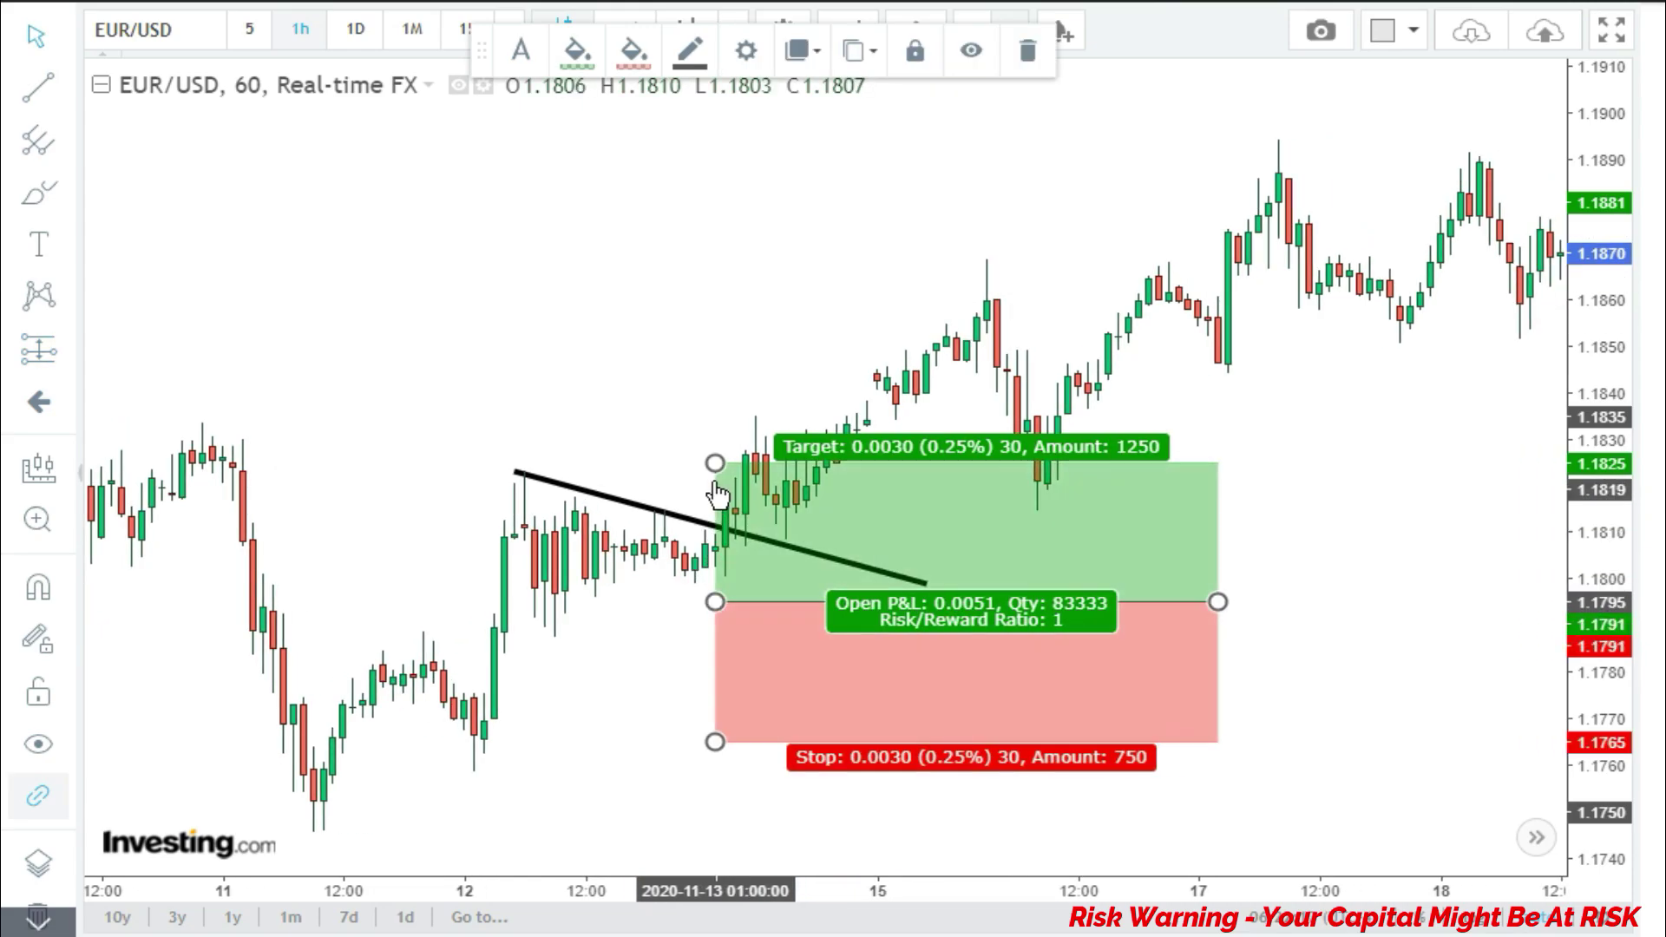
{"action": "left_click_drag", "start_coordinate": [714, 741], "coordinate": [697, 666]}
{"action": "mouse_move", "coordinate": [714, 601]}
{"action": "left_mouse_down"}
{"action": "mouse_move", "coordinate": [714, 346]}
{"action": "mouse_move", "coordinate": [714, 471]}
{"action": "left_mouse_up"}
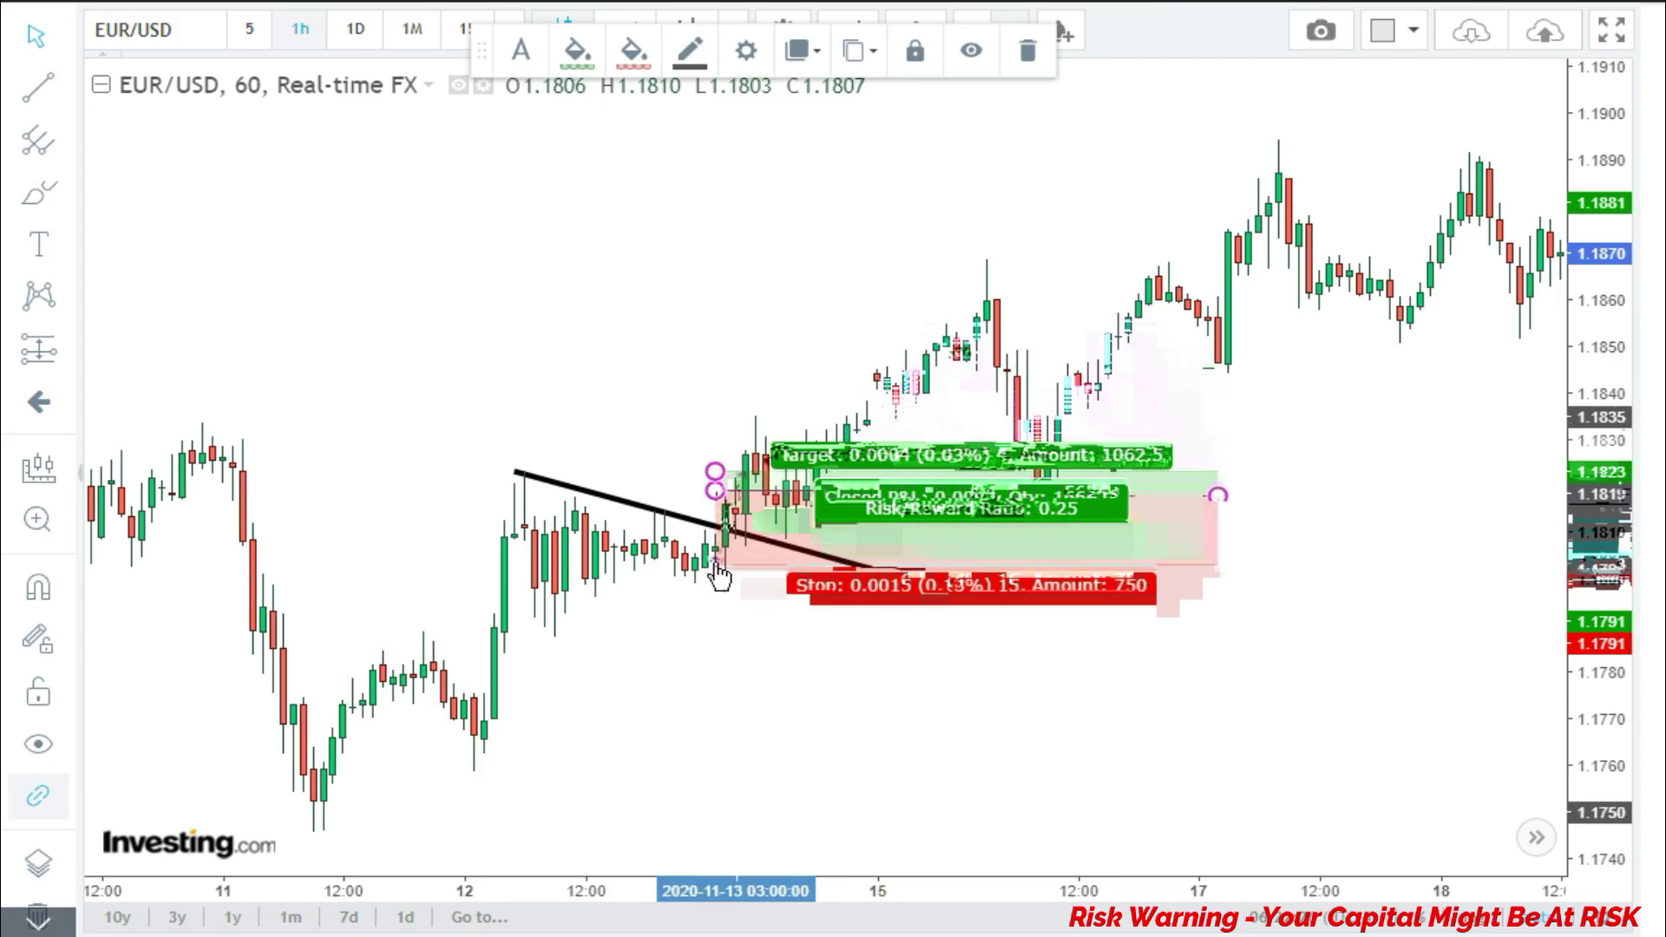
{"action": "mouse_move", "coordinate": [719, 573]}
{"action": "left_mouse_down"}
{"action": "mouse_move", "coordinate": [704, 590]}
{"action": "mouse_move", "coordinate": [843, 474]}
{"action": "mouse_move", "coordinate": [843, 444]}
{"action": "left_mouse_up"}
{"action": "left_click_drag", "start_coordinate": [737, 631], "coordinate": [873, 647]}
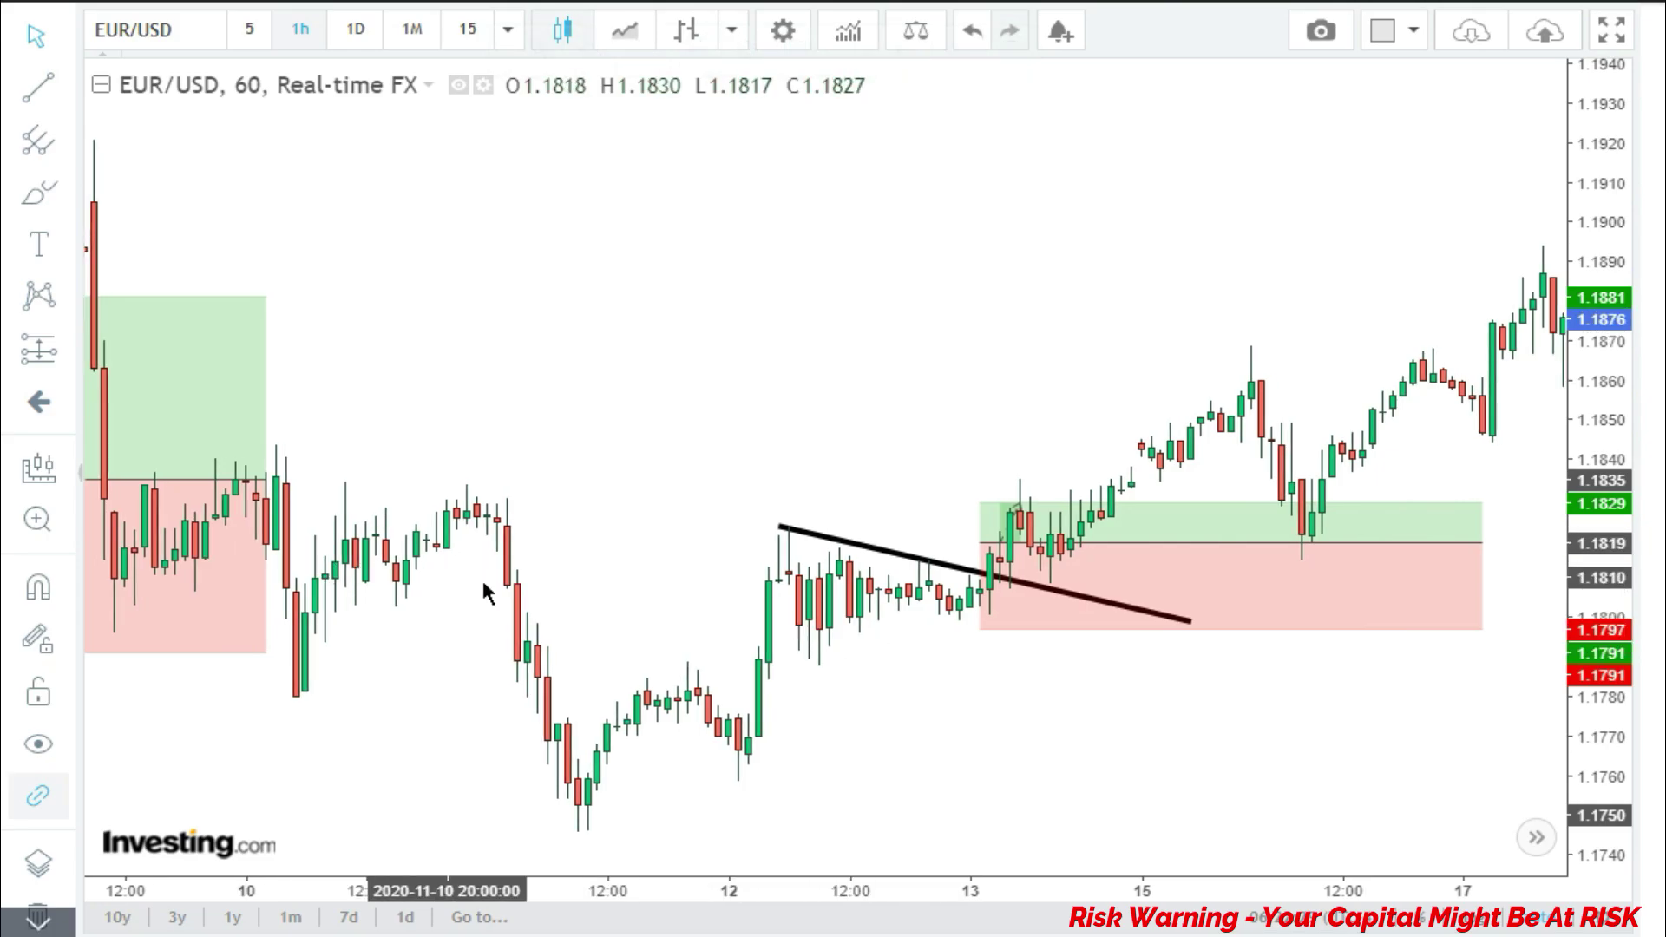
Raise the November 13 position's target to 1.1839
{"action": "scroll", "coordinate": [485, 594], "scroll_direction": "down", "scroll_amount": 4}
{"action": "left_click", "coordinate": [717, 366]}
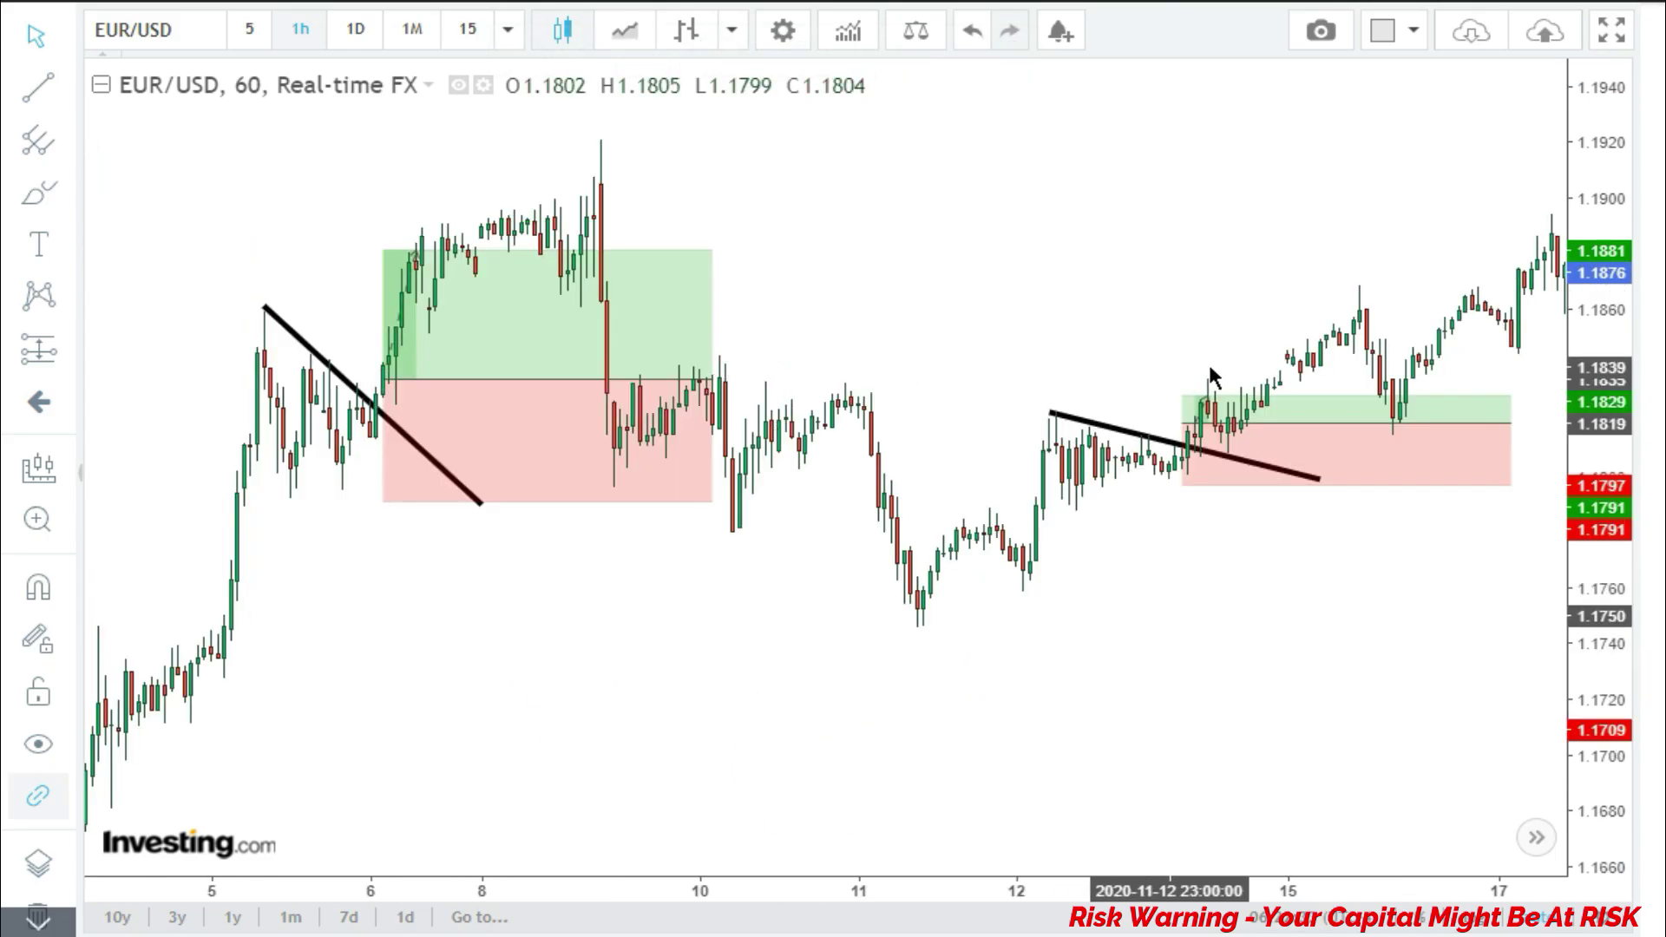
{"action": "left_click", "coordinate": [1215, 401]}
{"action": "left_click_drag", "start_coordinate": [1182, 395], "coordinate": [1161, 364]}
{"action": "left_click_drag", "start_coordinate": [1140, 600], "coordinate": [833, 610]}
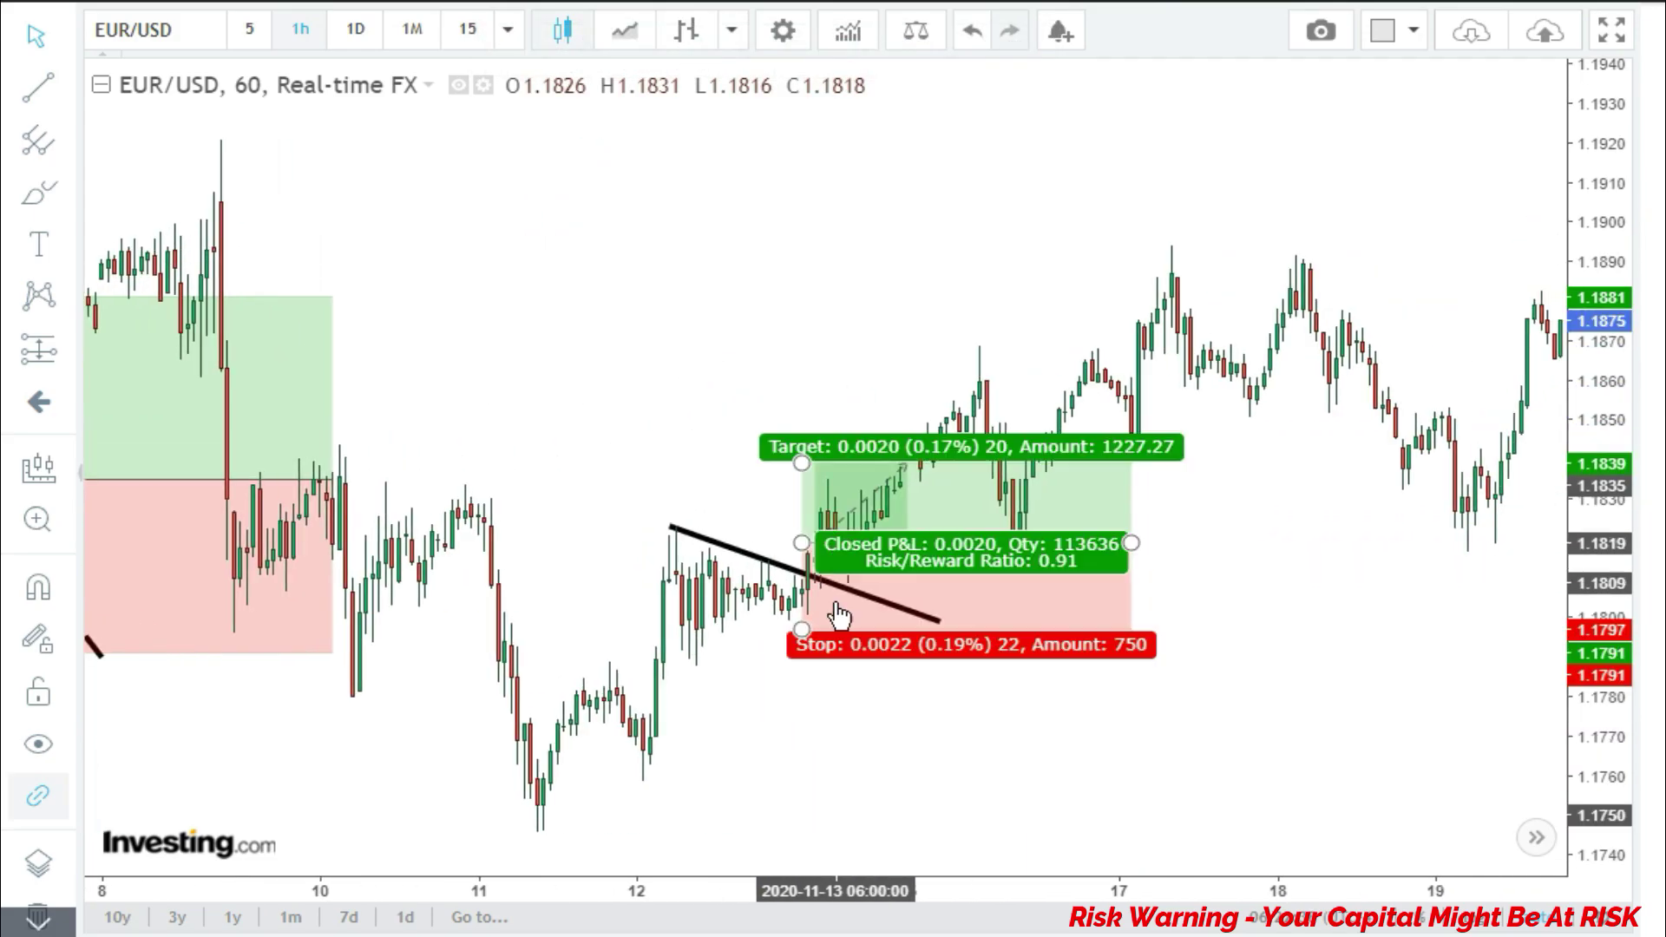
Examine the November 13 position alongside the November 6 trade and the price movement before and after both
{"action": "scroll", "coordinate": [821, 625], "scroll_direction": "up", "scroll_amount": 3}
{"action": "left_click_drag", "start_coordinate": [675, 694], "coordinate": [986, 700]}
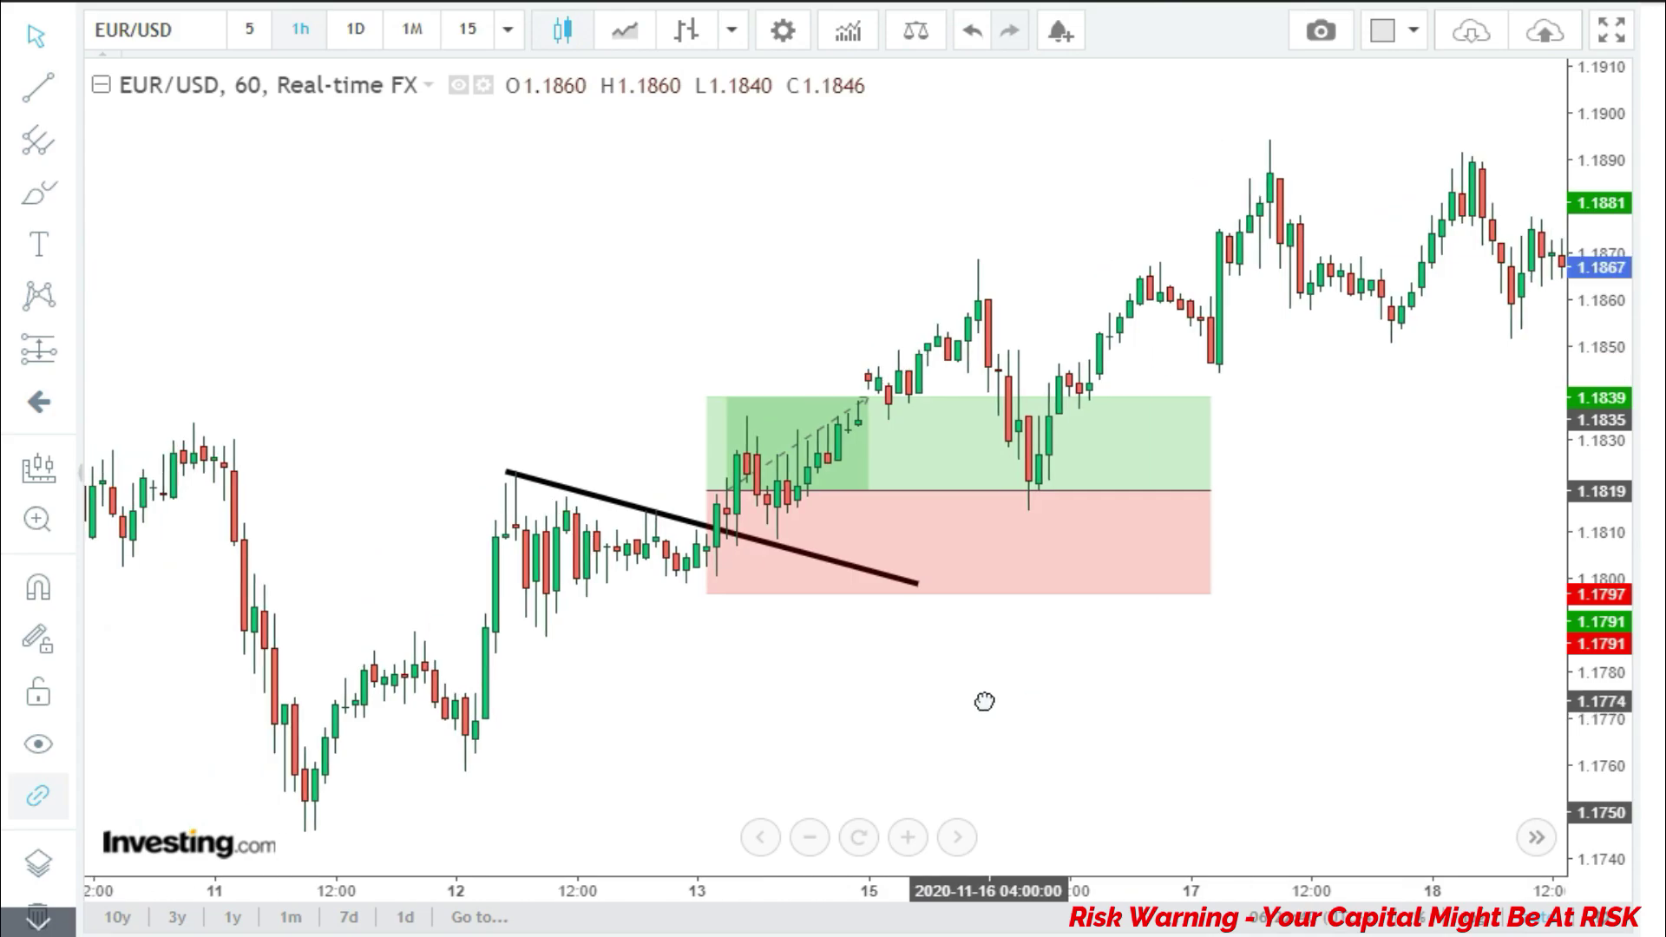
{"action": "left_click_drag", "start_coordinate": [807, 720], "coordinate": [847, 719]}
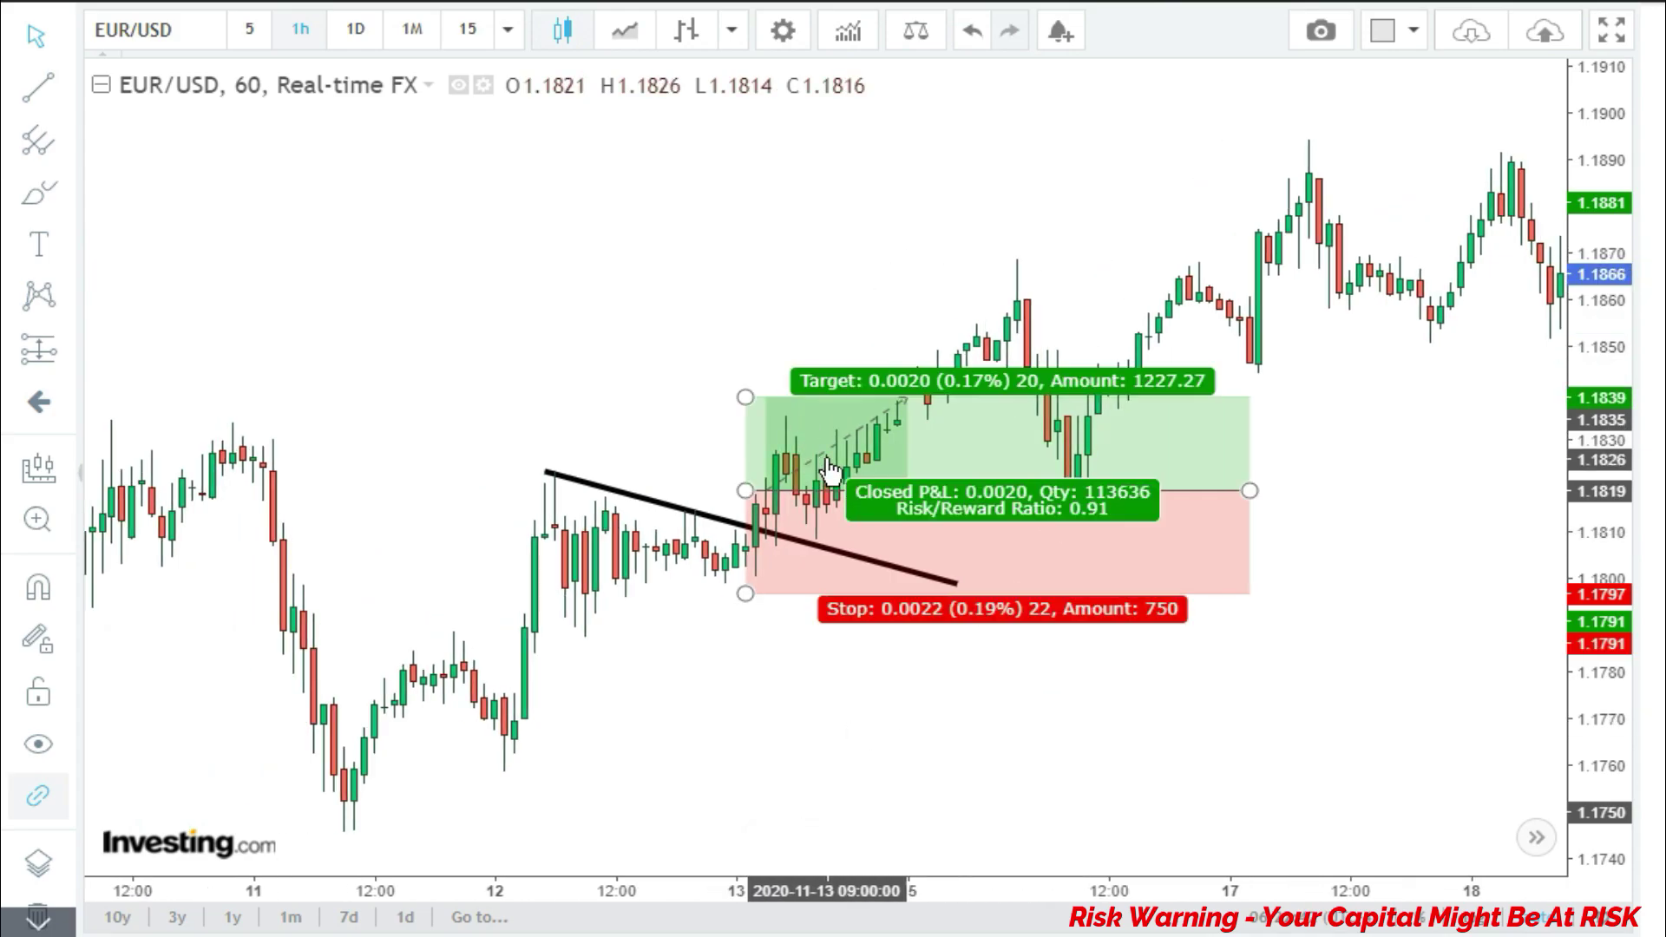
{"action": "scroll", "coordinate": [811, 678], "scroll_direction": "down", "scroll_amount": 3}
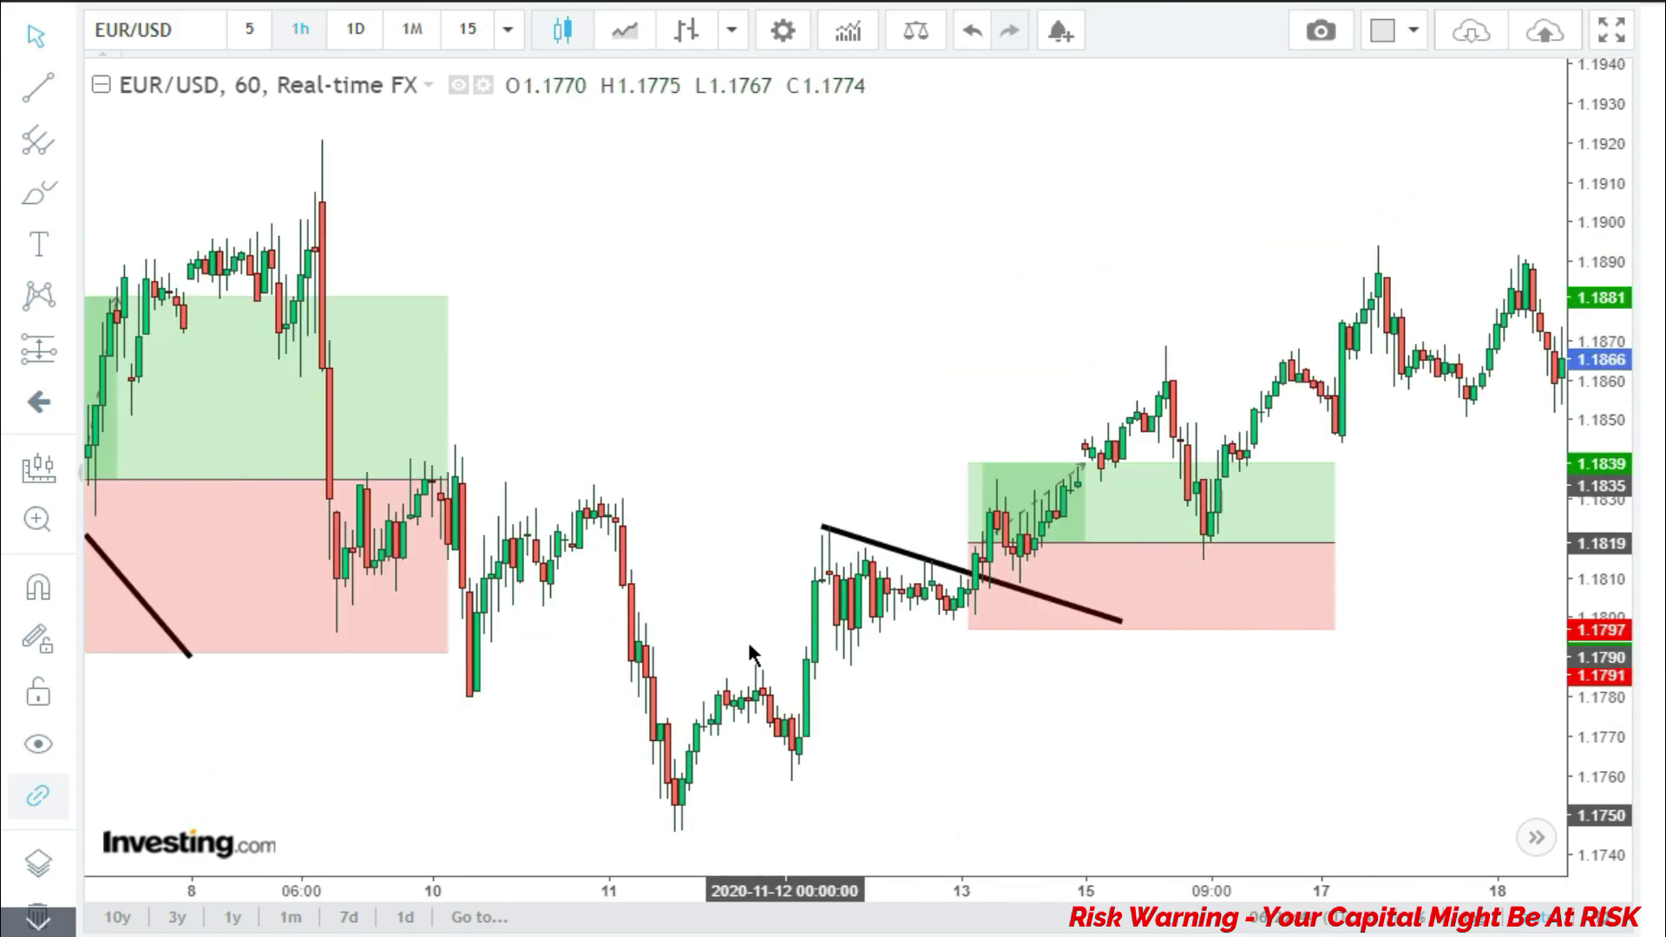
{"action": "left_click_drag", "start_coordinate": [650, 638], "coordinate": [814, 618]}
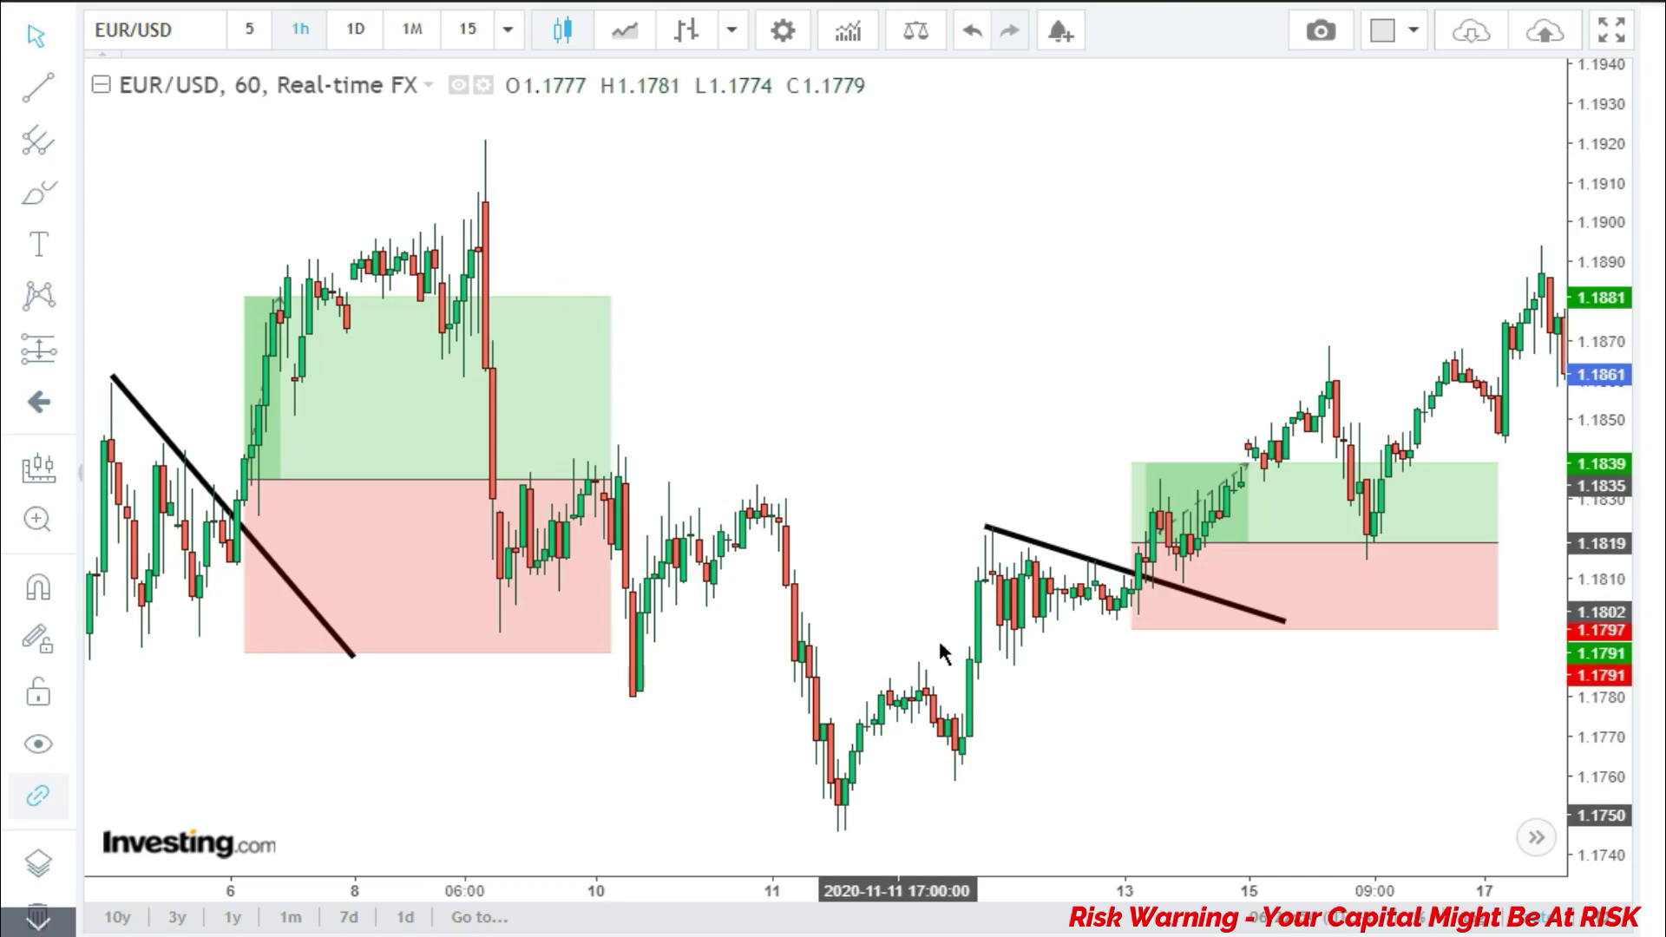
{"action": "left_click_drag", "start_coordinate": [1002, 638], "coordinate": [674, 623]}
{"action": "left_click_drag", "start_coordinate": [1137, 718], "coordinate": [691, 660]}
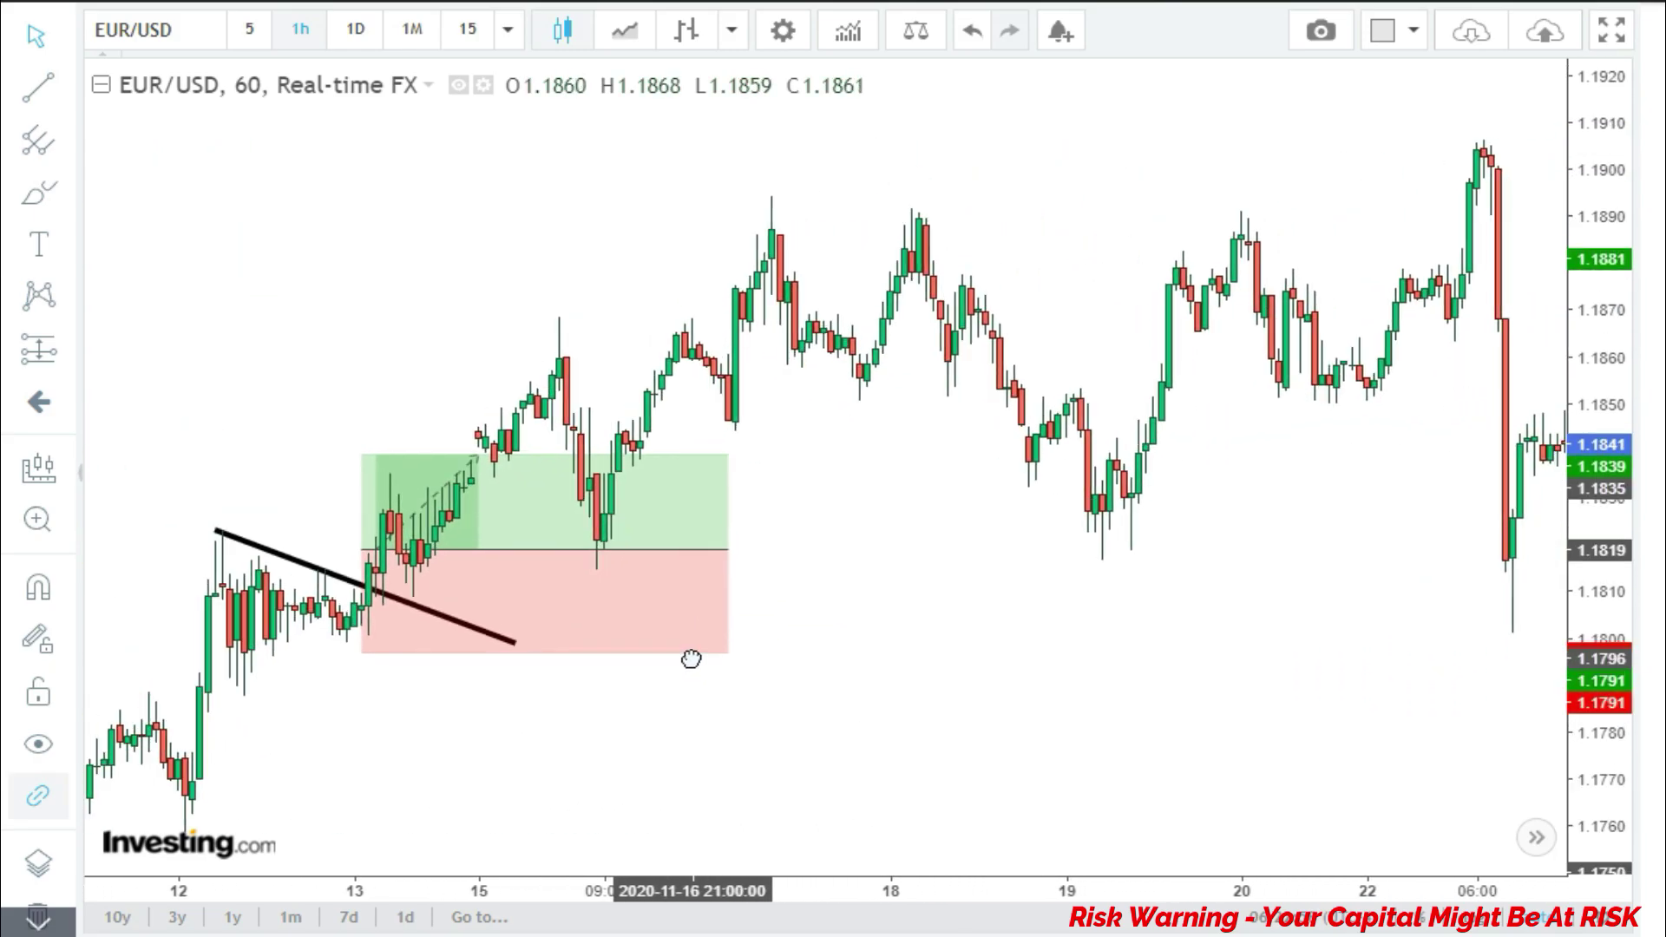
{"action": "left_click_drag", "start_coordinate": [694, 659], "coordinate": [1062, 667]}
{"action": "scroll", "coordinate": [1107, 659], "scroll_direction": "down", "scroll_amount": 5}
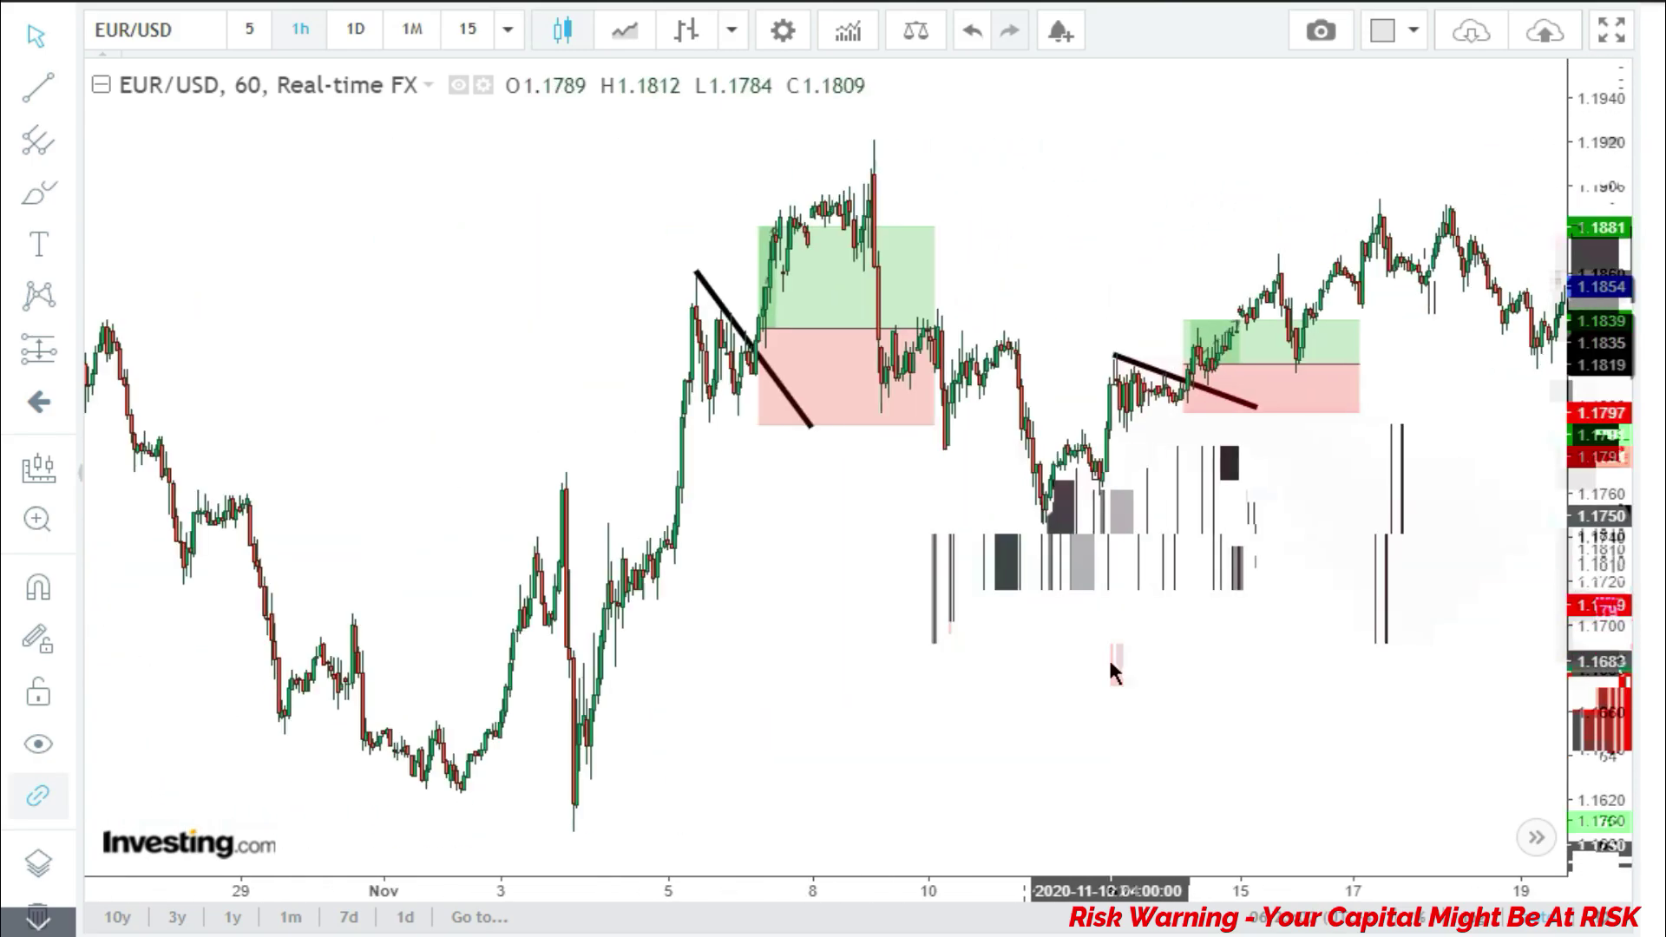
Search the EUR/USD rise from mid-November to early December for another pullback to trade
{"action": "left_click_drag", "start_coordinate": [1281, 607], "coordinate": [815, 674]}
{"action": "scroll", "coordinate": [936, 601], "scroll_direction": "up", "scroll_amount": 7}
{"action": "scroll", "coordinate": [814, 674], "scroll_direction": "up", "scroll_amount": 5}
{"action": "left_click_drag", "start_coordinate": [648, 679], "coordinate": [978, 685]}
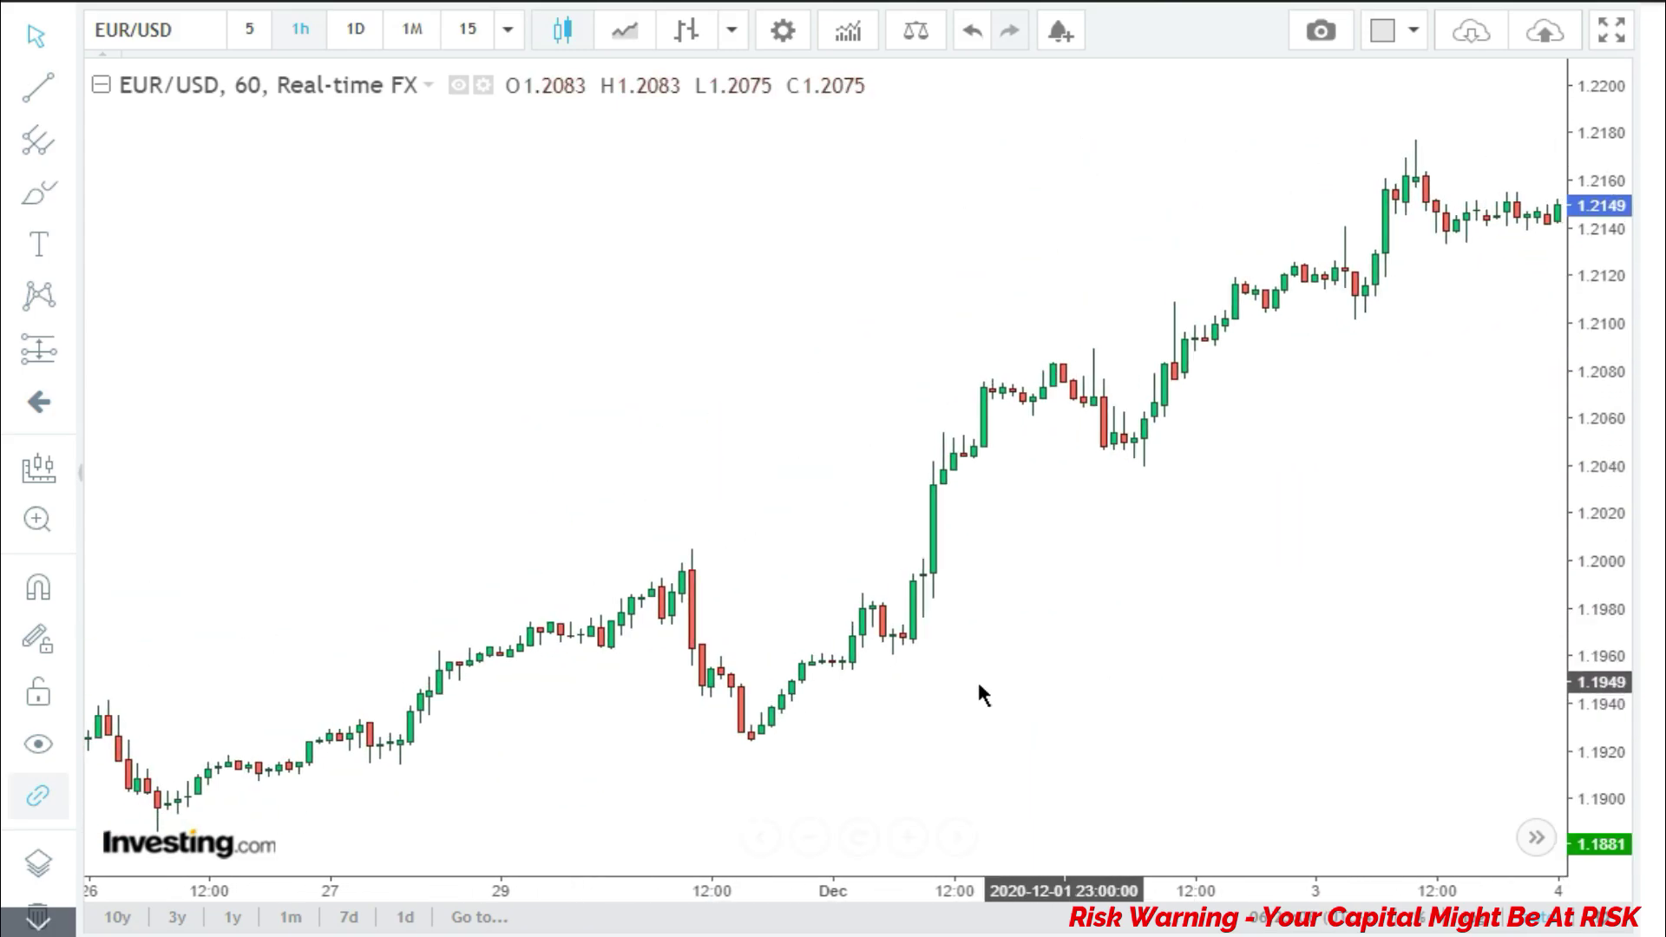
{"action": "left_click_drag", "start_coordinate": [617, 716], "coordinate": [1191, 707]}
{"action": "left_click_drag", "start_coordinate": [552, 694], "coordinate": [1286, 667]}
{"action": "scroll", "coordinate": [1279, 667], "scroll_direction": "down", "scroll_amount": 6}
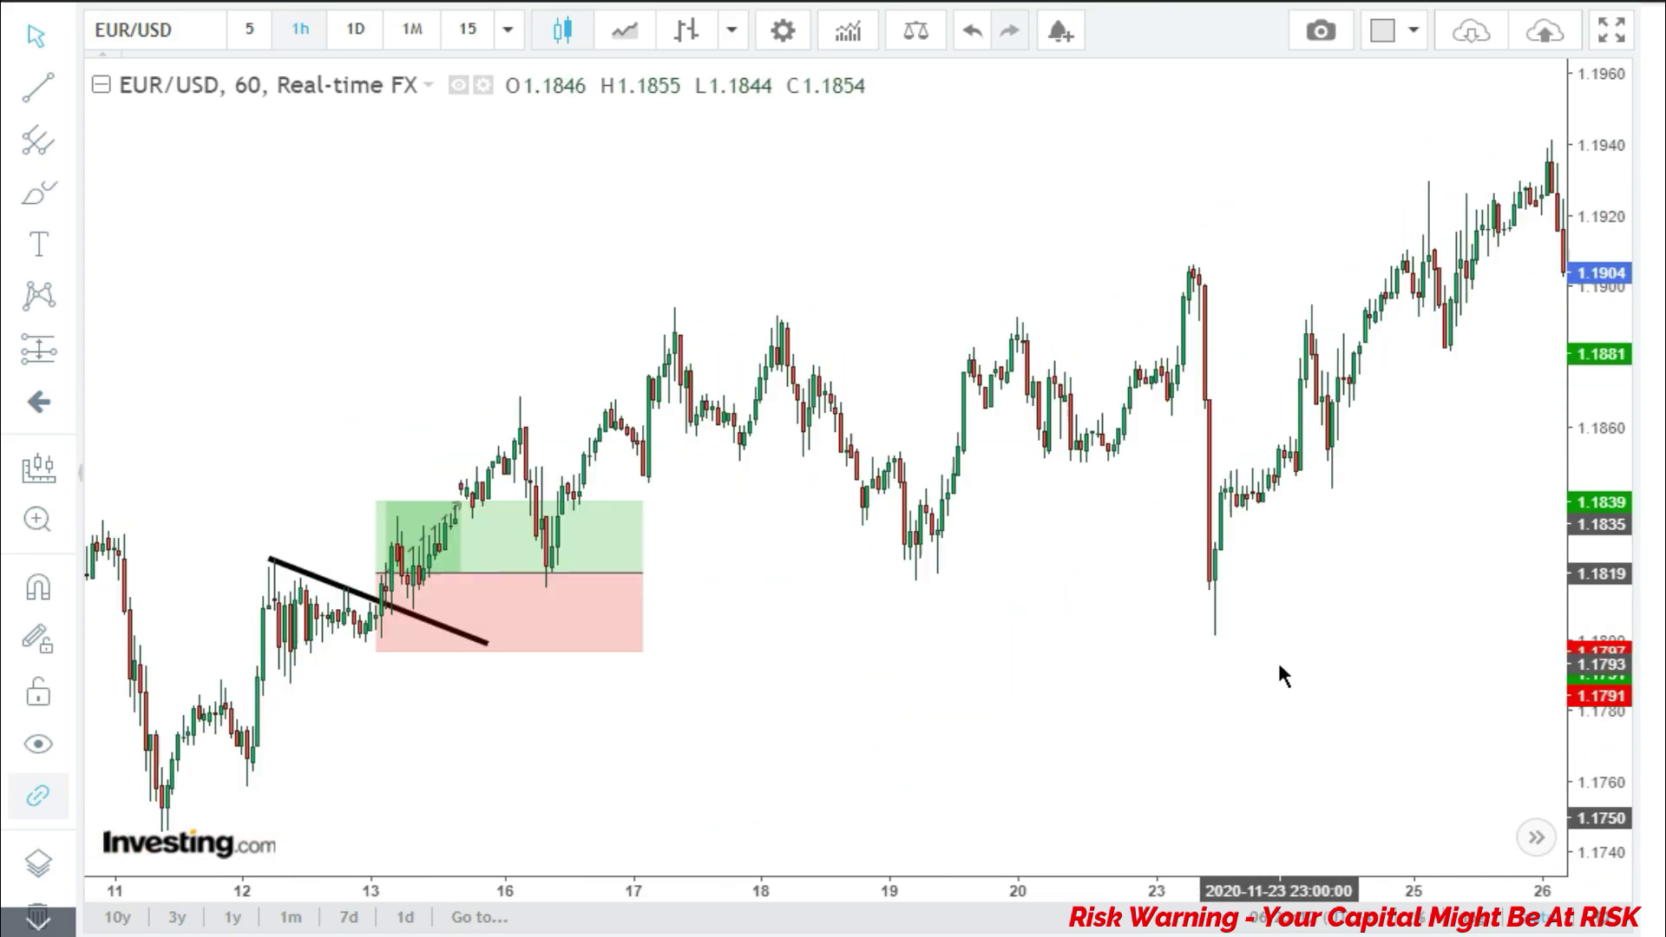
Search the EUR/USD hourly history backwards from November to April 2020 for another upward trend
{"action": "scroll", "coordinate": [1280, 668], "scroll_direction": "down", "scroll_amount": 6}
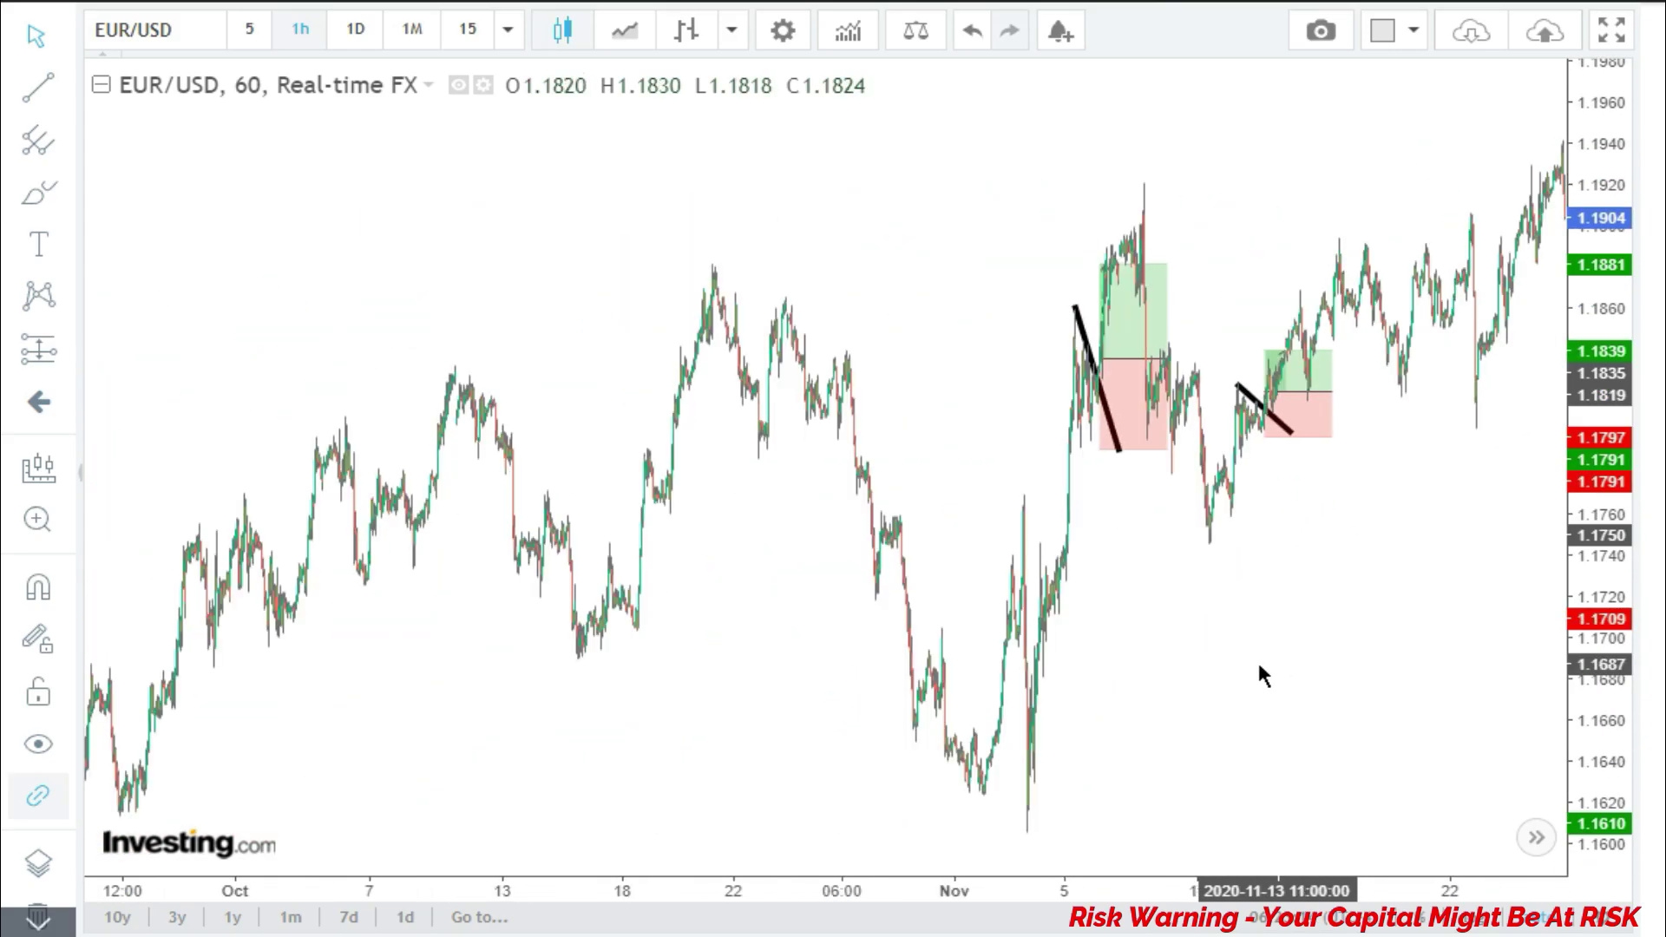
{"action": "left_click_drag", "start_coordinate": [351, 623], "coordinate": [1316, 669]}
{"action": "left_click_drag", "start_coordinate": [289, 669], "coordinate": [1284, 681]}
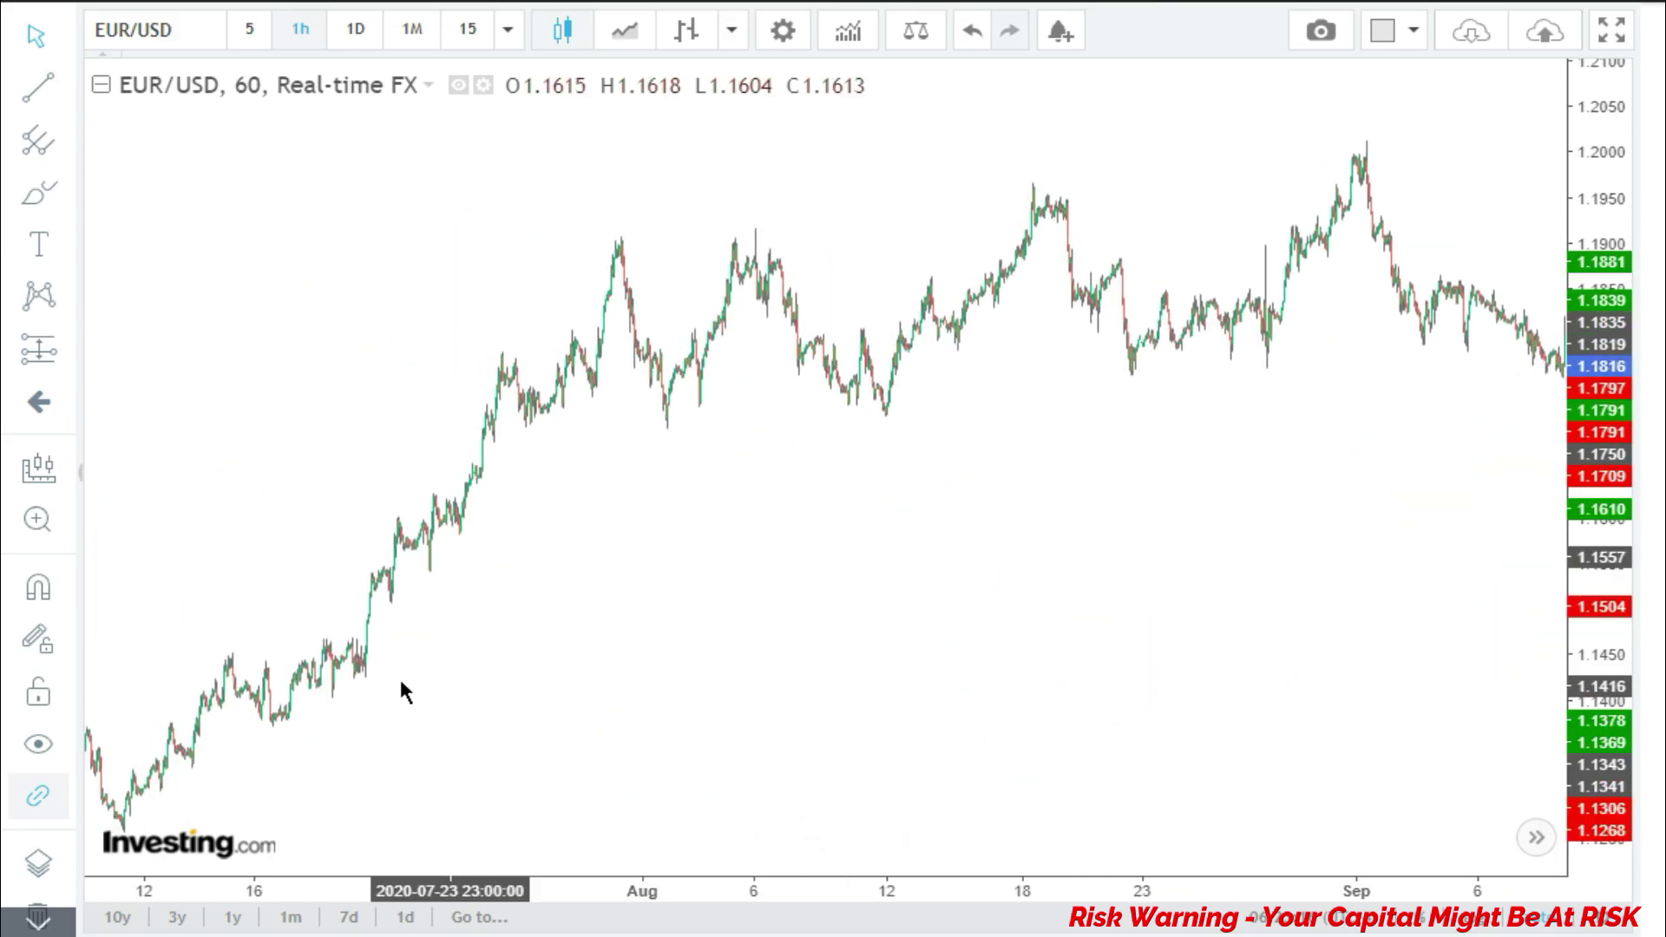
{"action": "left_click_drag", "start_coordinate": [401, 688], "coordinate": [515, 693]}
{"action": "left_click_drag", "start_coordinate": [276, 677], "coordinate": [1443, 651]}
{"action": "left_click_drag", "start_coordinate": [425, 634], "coordinate": [877, 596]}
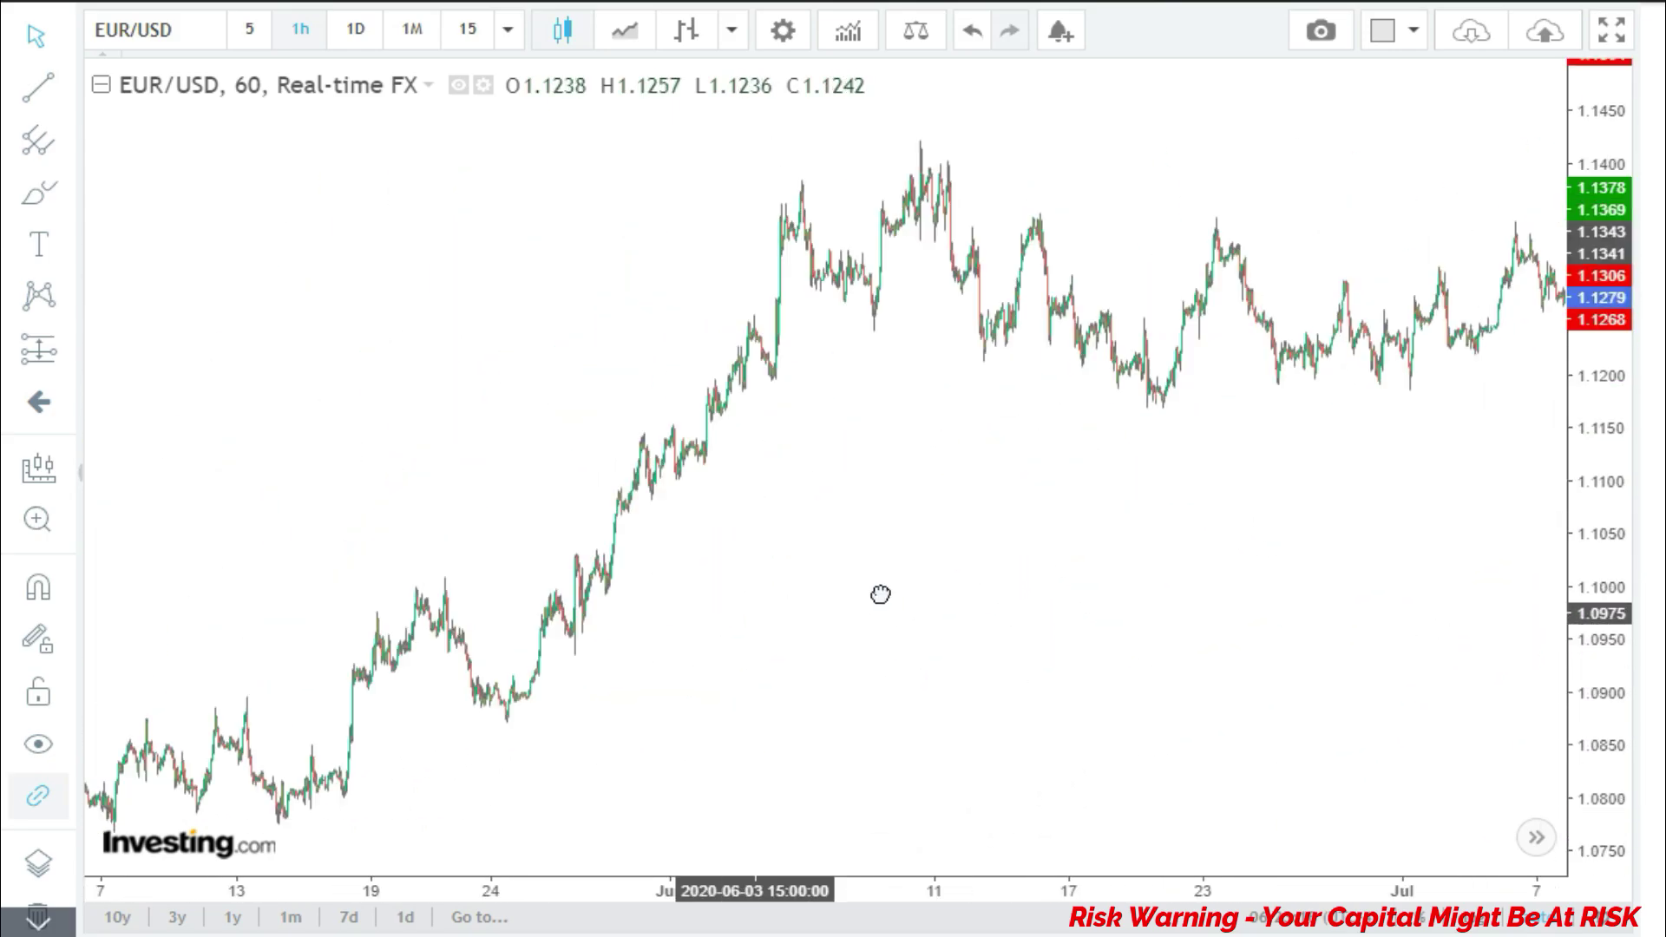
{"action": "left_click_drag", "start_coordinate": [760, 599], "coordinate": [1417, 565]}
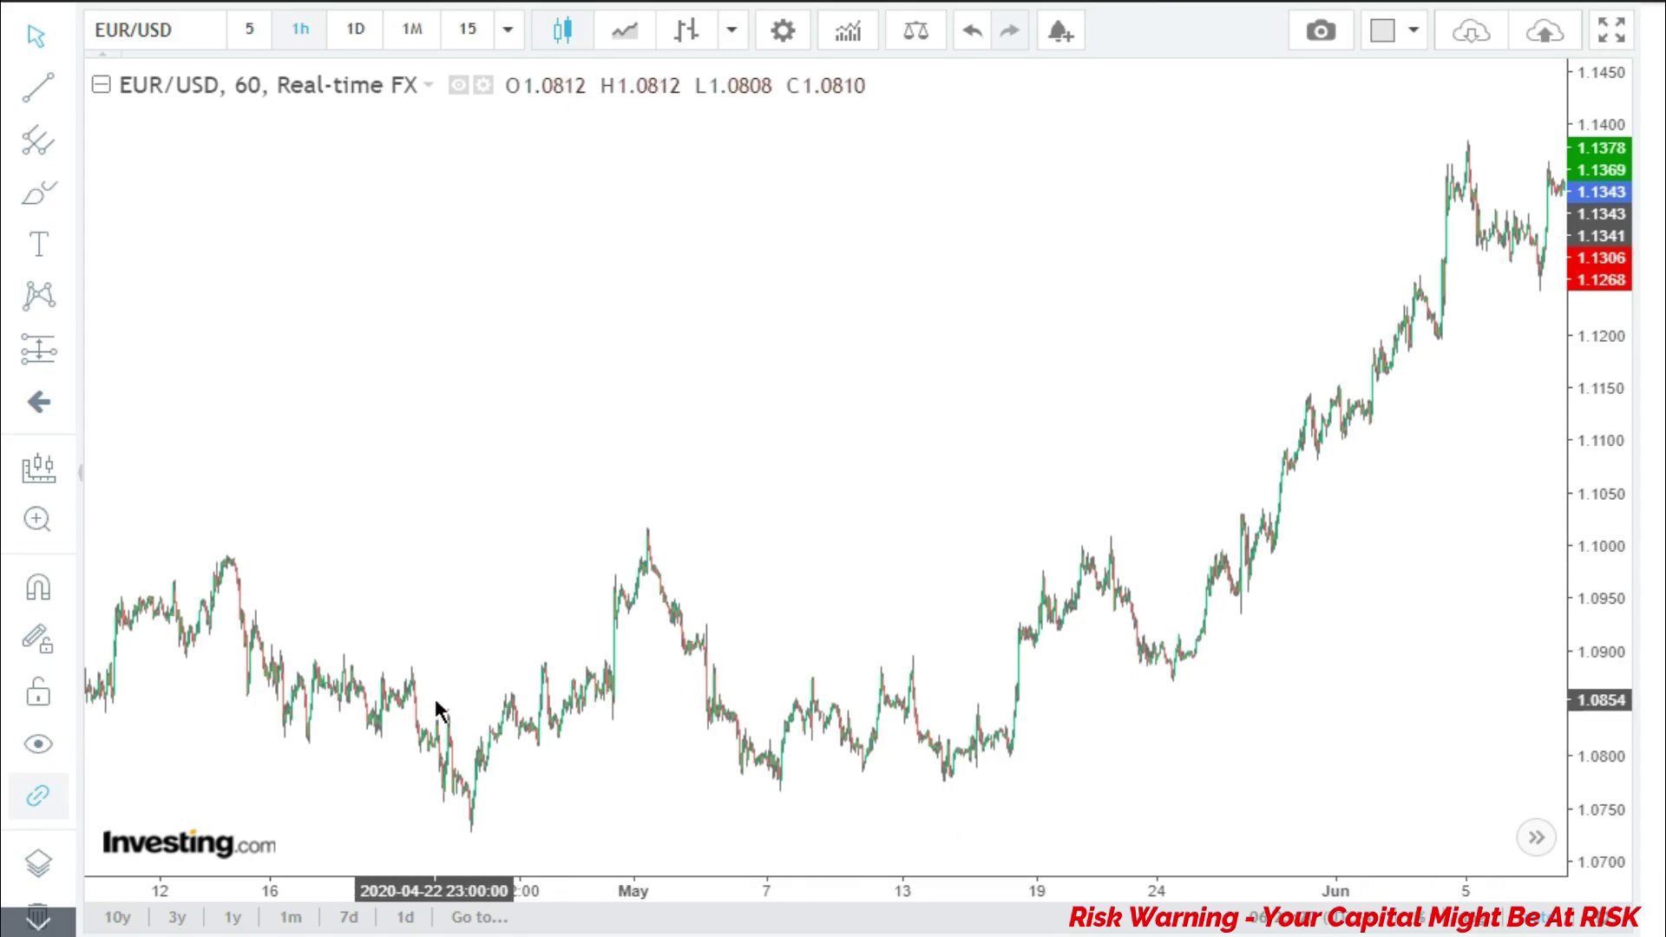
{"action": "left_click_drag", "start_coordinate": [439, 711], "coordinate": [1122, 703]}
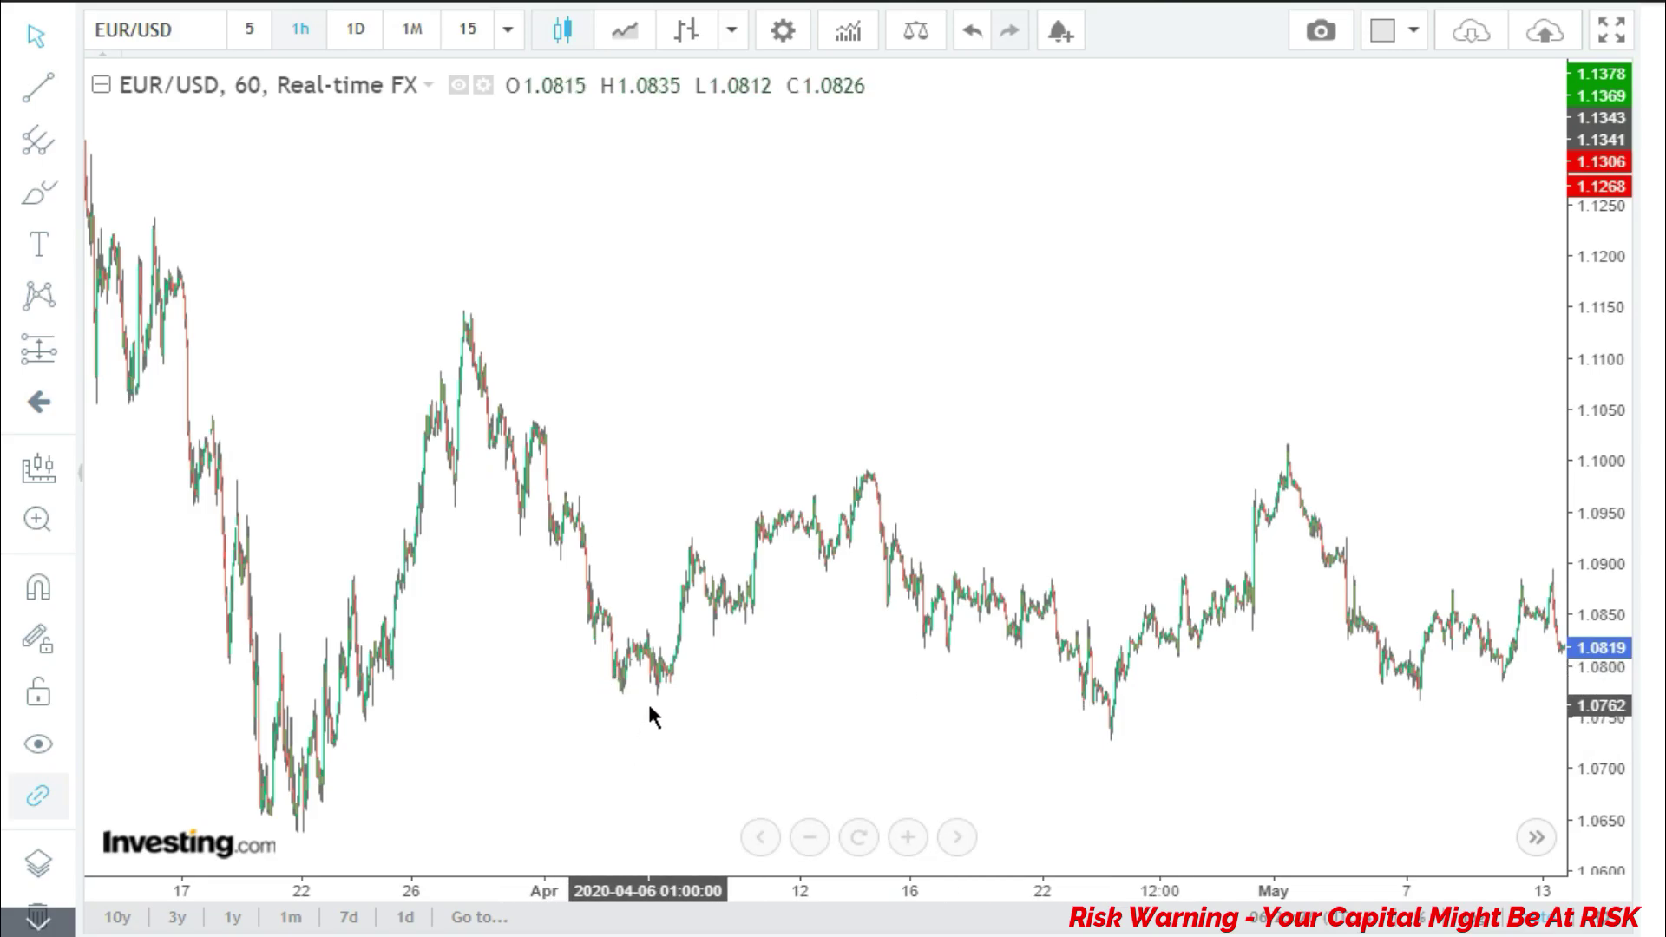
Examine the late-April 2020 rise from the April 24 low to early May for a tradable pullback
{"action": "scroll", "coordinate": [642, 700], "scroll_direction": "up", "scroll_amount": 5}
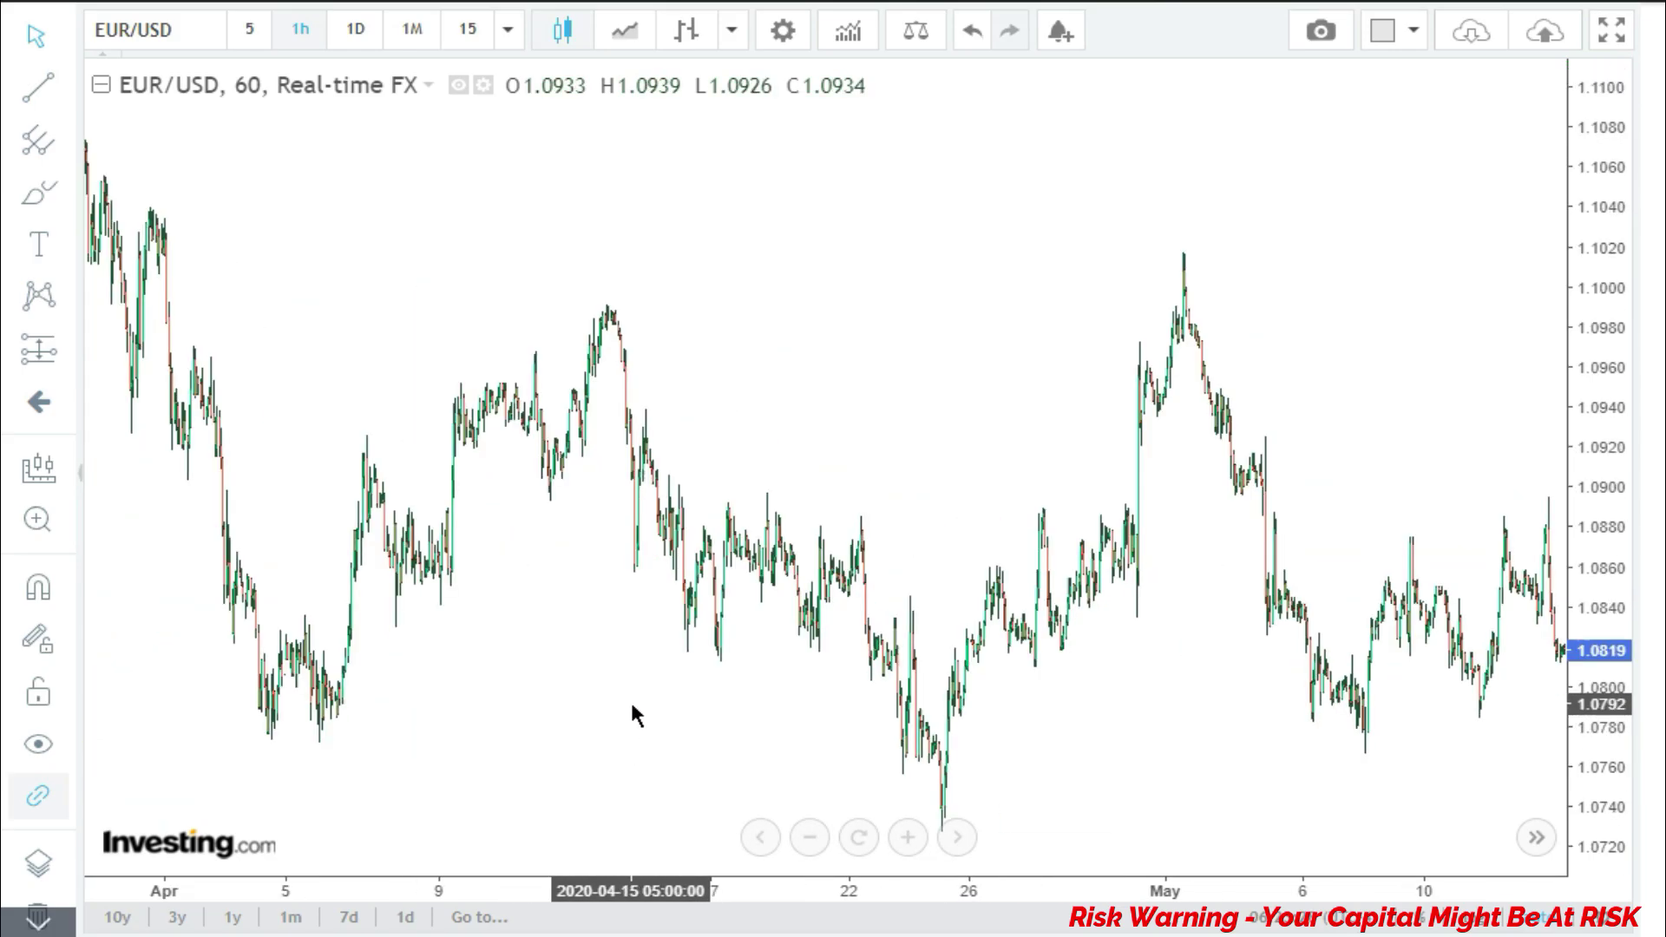
{"action": "scroll", "coordinate": [727, 726], "scroll_direction": "up", "scroll_amount": 3}
{"action": "left_click_drag", "start_coordinate": [566, 728], "coordinate": [651, 730]}
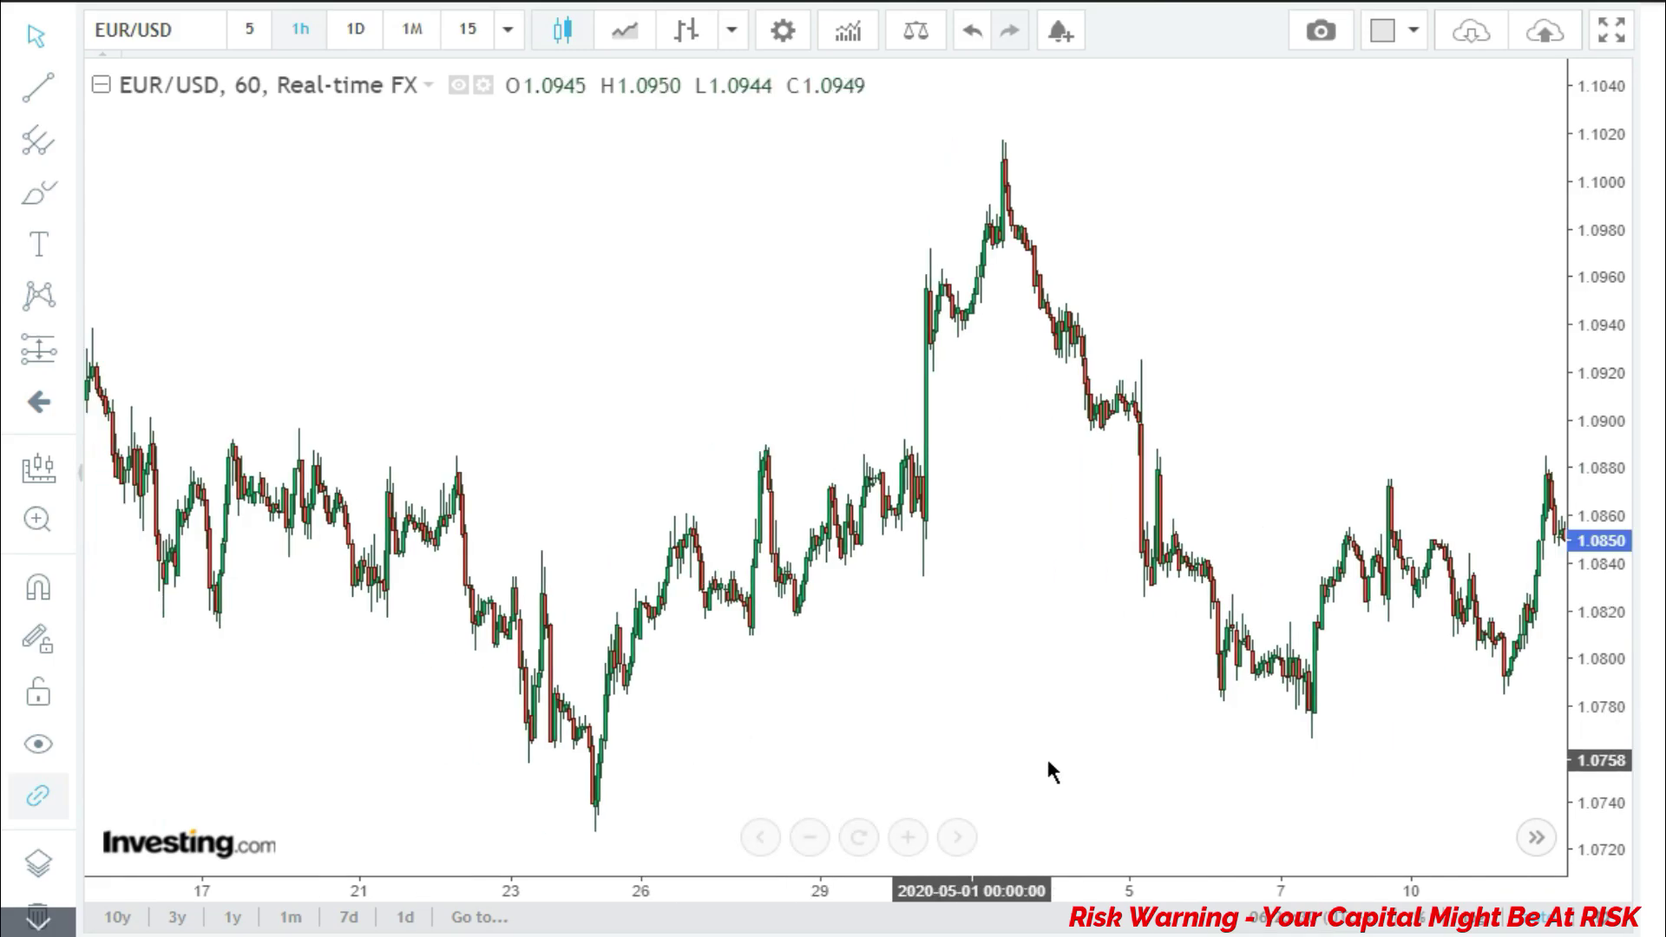
{"action": "scroll", "coordinate": [560, 756], "scroll_direction": "down", "scroll_amount": 1}
{"action": "scroll", "coordinate": [594, 756], "scroll_direction": "up", "scroll_amount": 4}
{"action": "left_click_drag", "start_coordinate": [387, 757], "coordinate": [747, 758]}
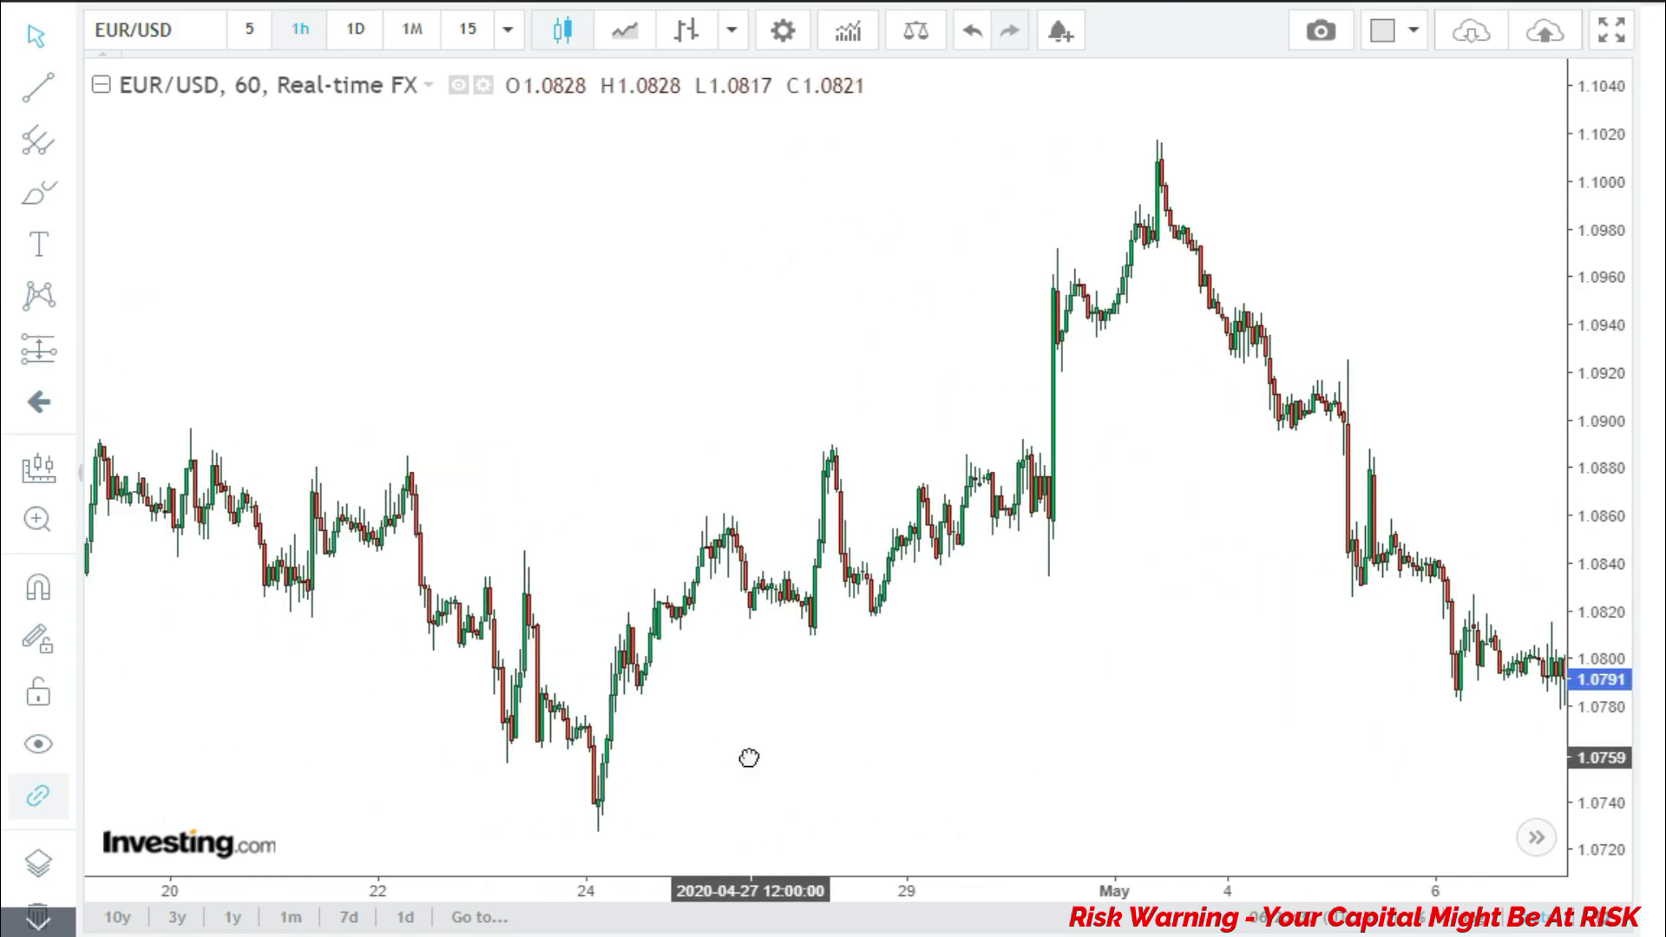
{"action": "scroll", "coordinate": [568, 812], "scroll_direction": "up", "scroll_amount": 3}
{"action": "scroll", "coordinate": [571, 725], "scroll_direction": "left", "scroll_amount": 4}
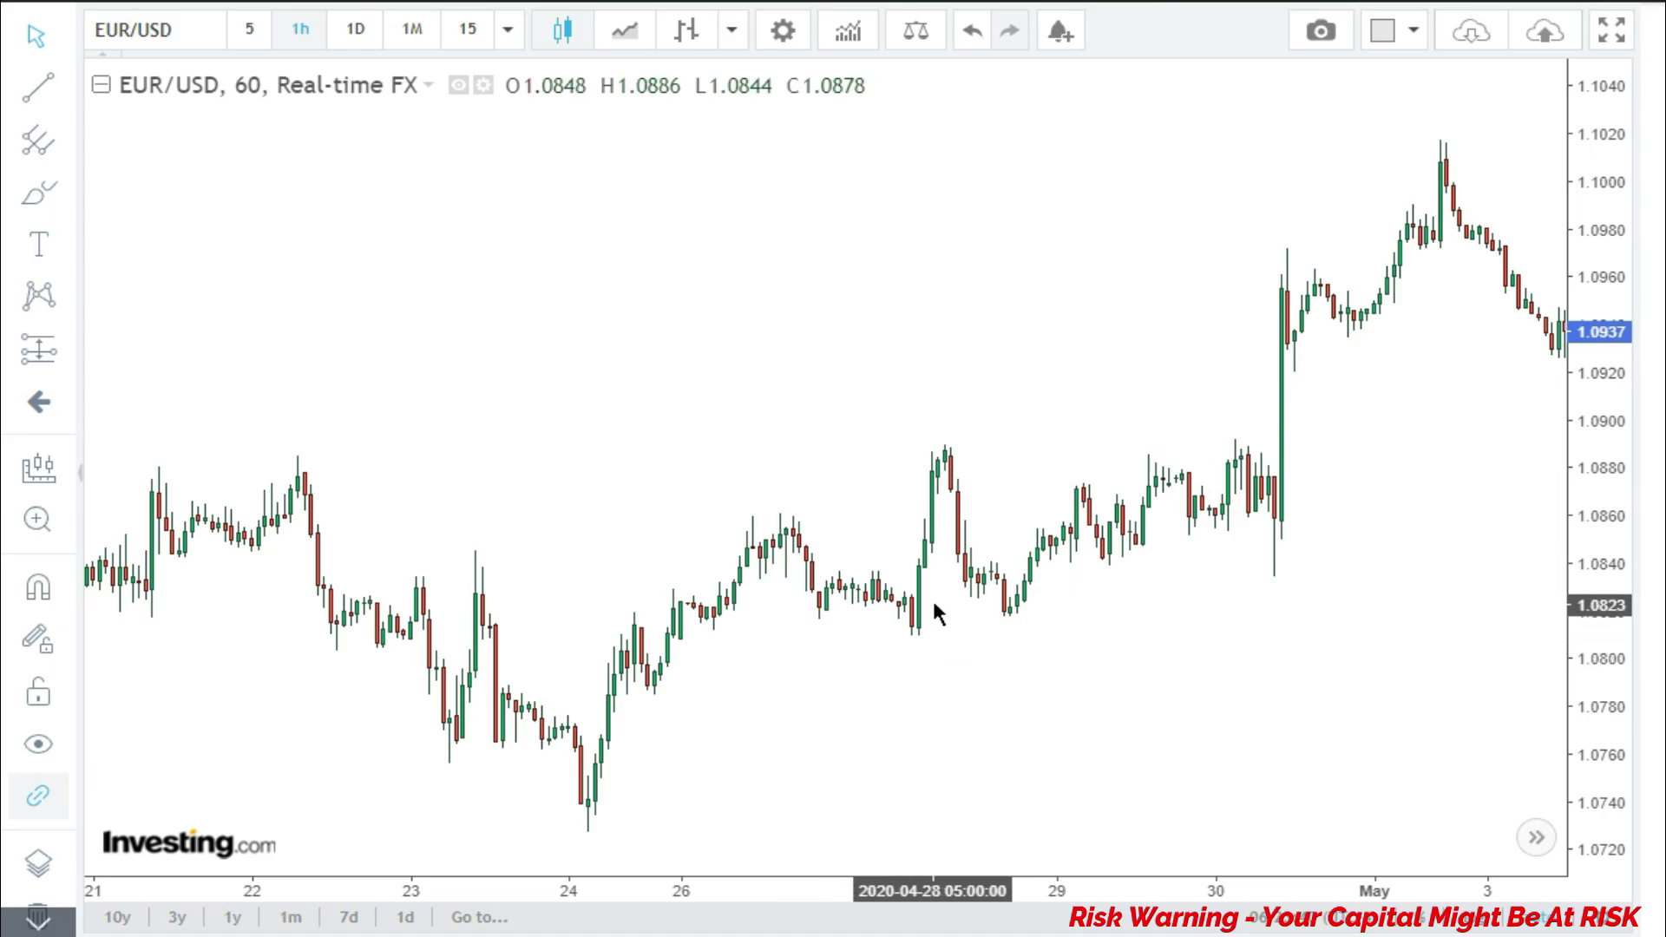
Draw a descending trendline from the April 27 high at 1.0862 over the pullback and past the April 28 breakout
{"action": "scroll", "coordinate": [807, 664], "scroll_direction": "up", "scroll_amount": 4}
{"action": "left_click_drag", "start_coordinate": [615, 667], "coordinate": [1006, 729]}
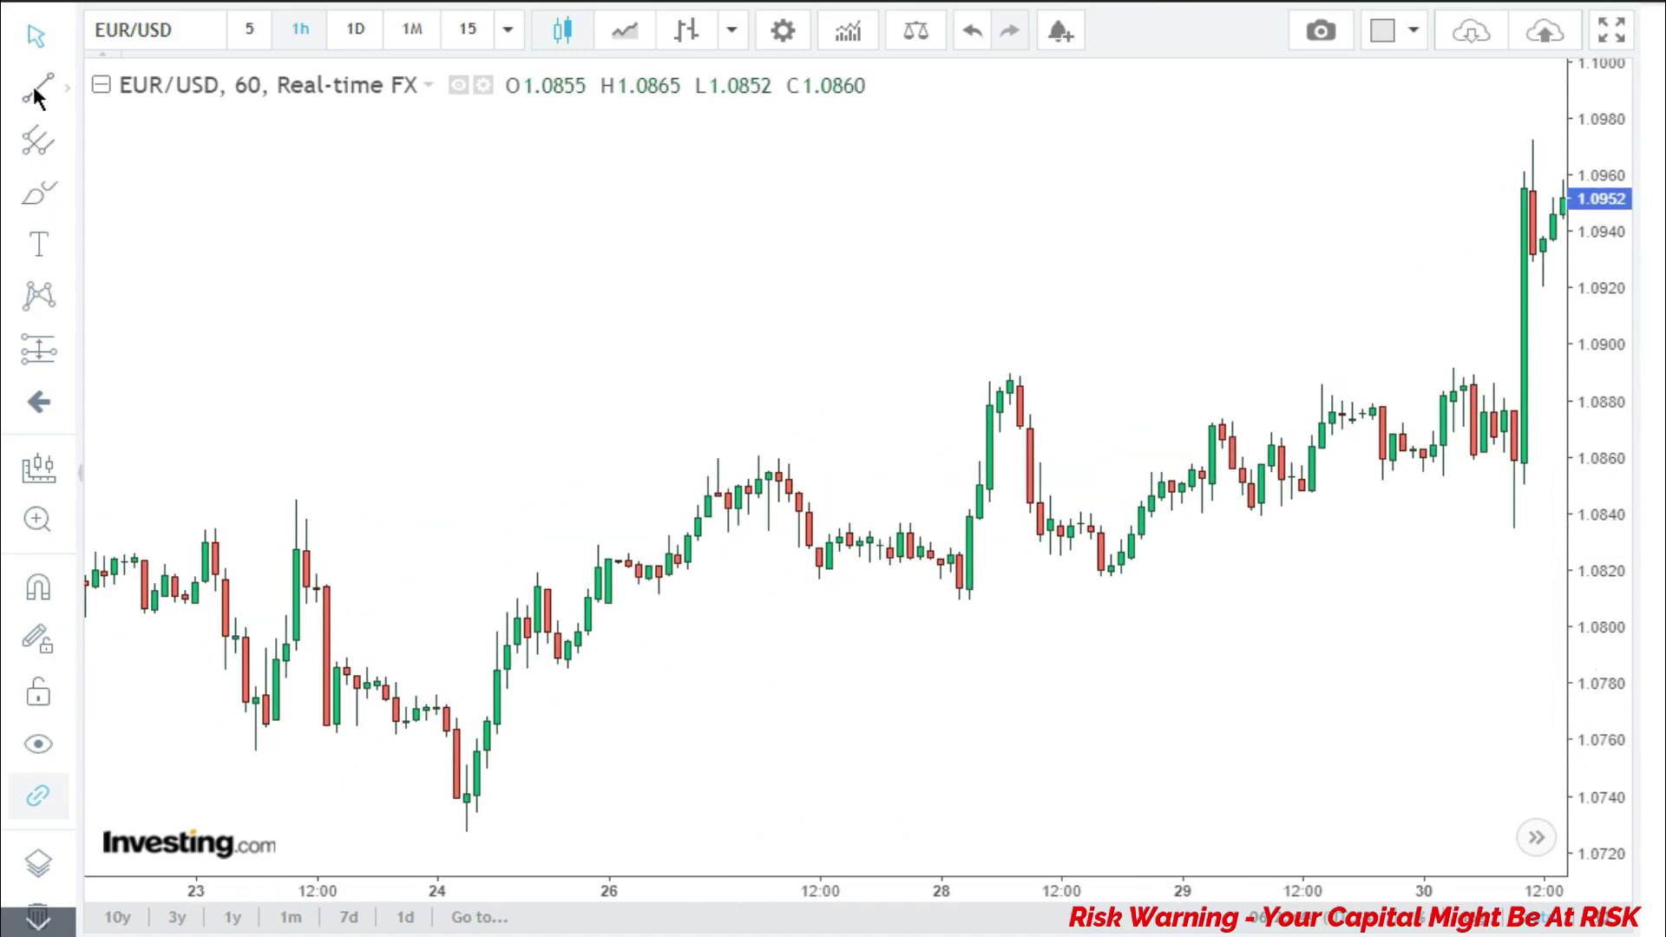
{"action": "mouse_move", "coordinate": [759, 462]}
{"action": "left_mouse_down"}
{"action": "mouse_move", "coordinate": [1193, 650]}
{"action": "mouse_move", "coordinate": [1242, 691]}
{"action": "left_mouse_up"}
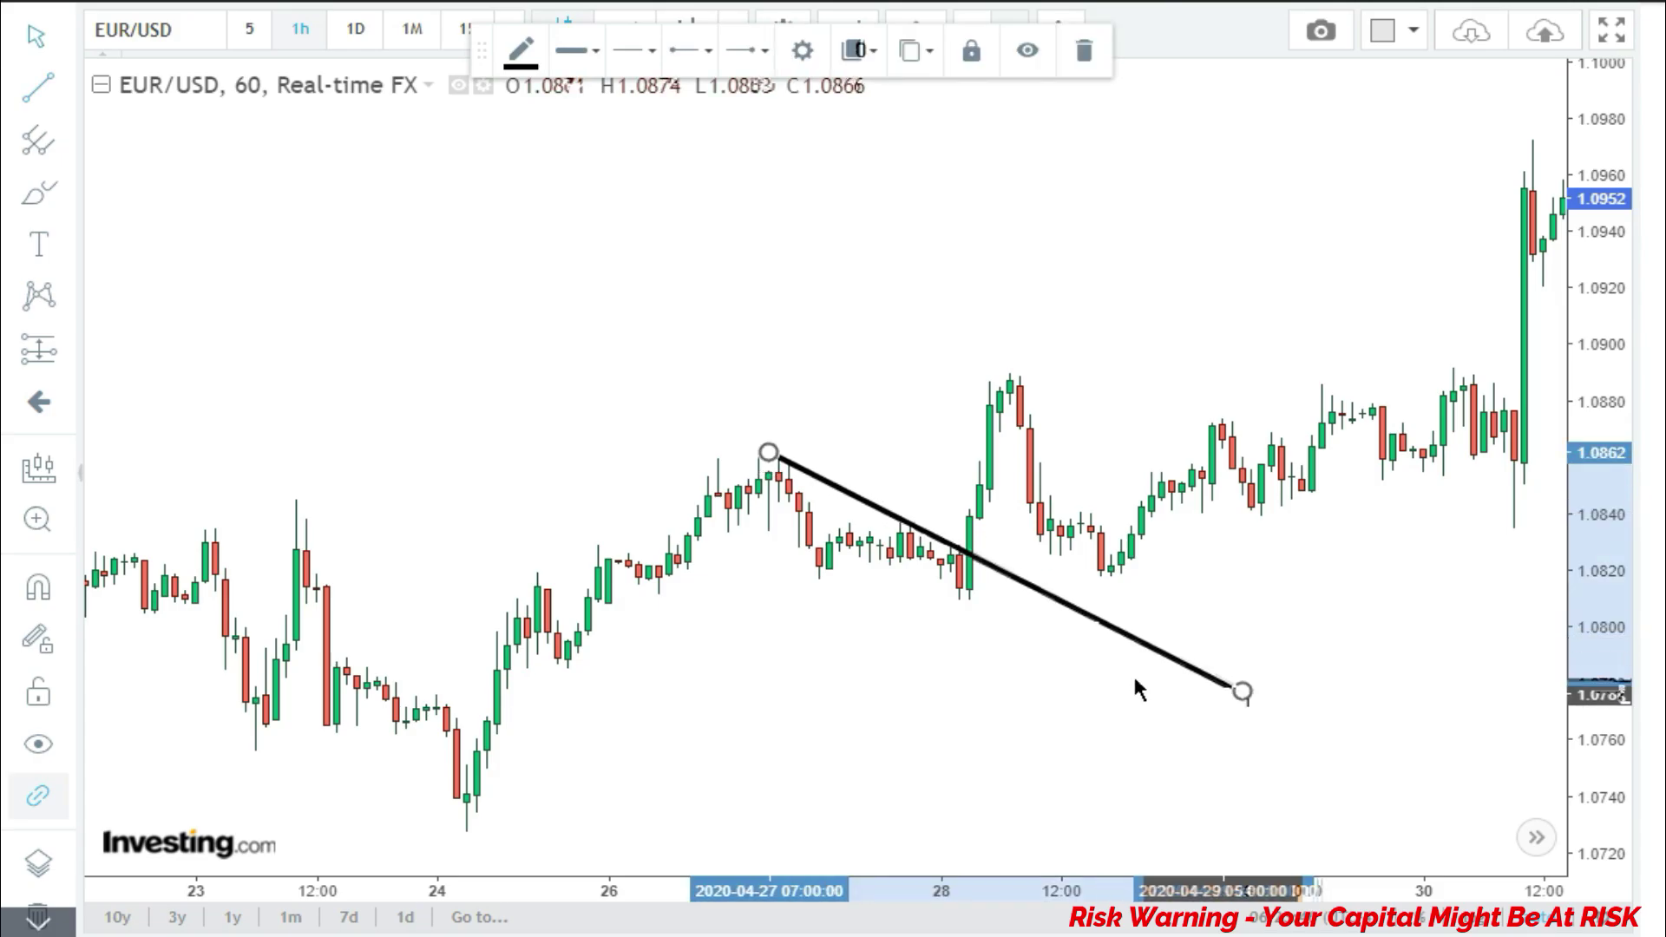
Place a long position at the April 28 trendline breakout with entry 1.0843, target 1.0858 and stop 1.0808
{"action": "scroll", "coordinate": [969, 531], "scroll_direction": "up", "scroll_amount": 4}
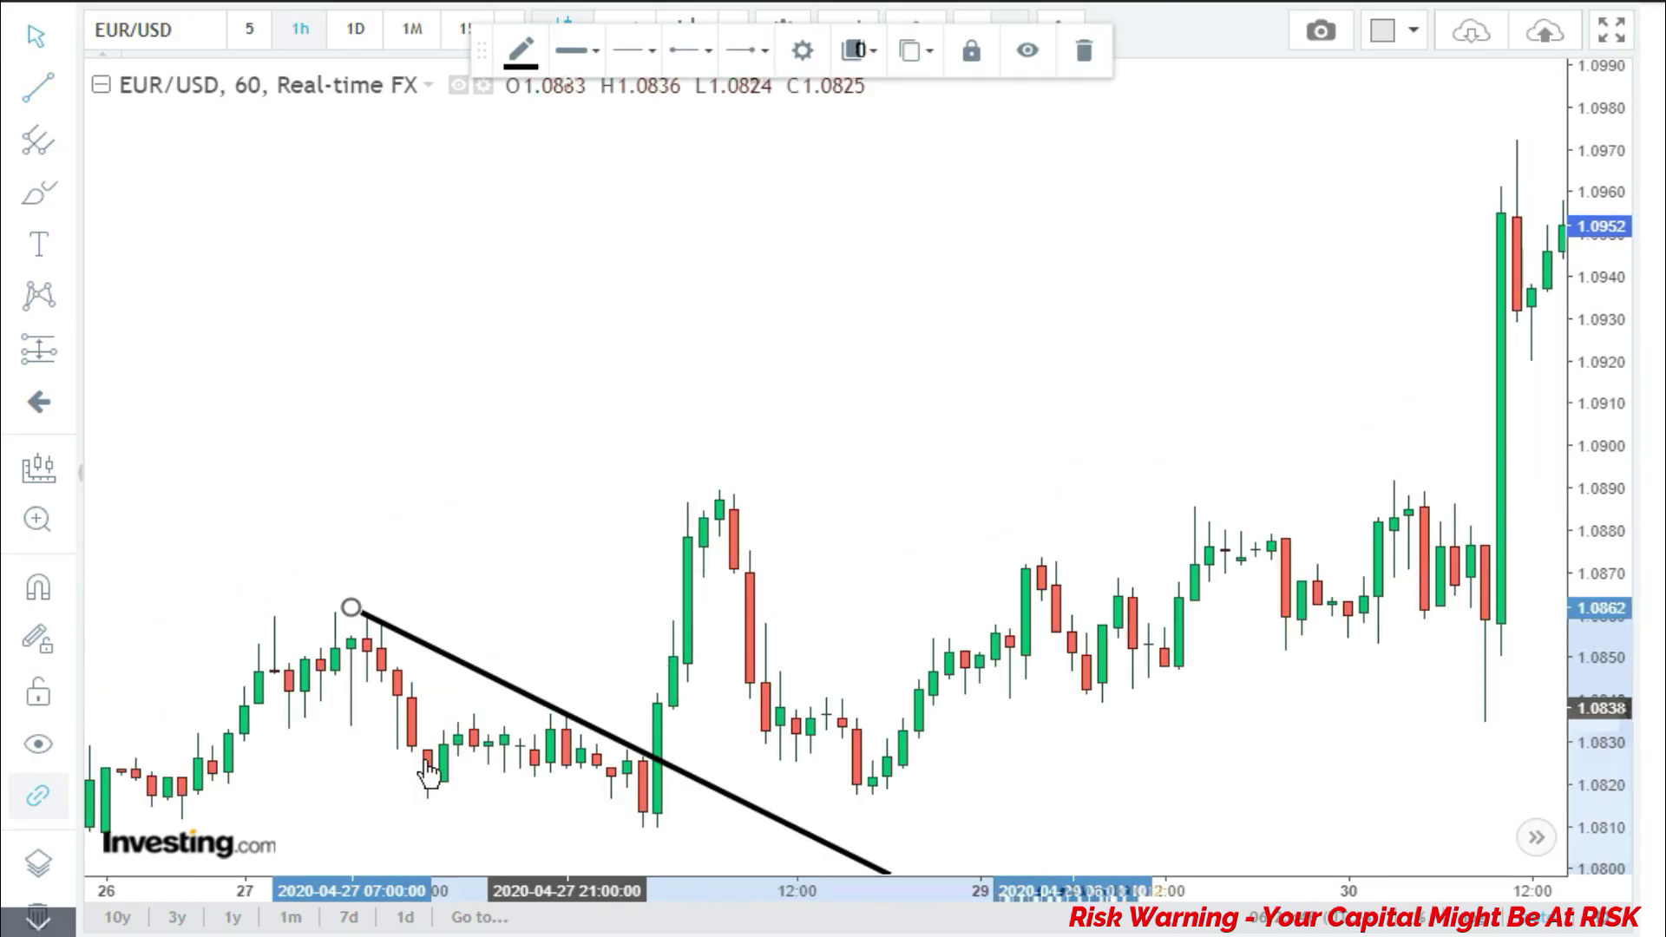
{"action": "left_click_drag", "start_coordinate": [427, 770], "coordinate": [604, 775]}
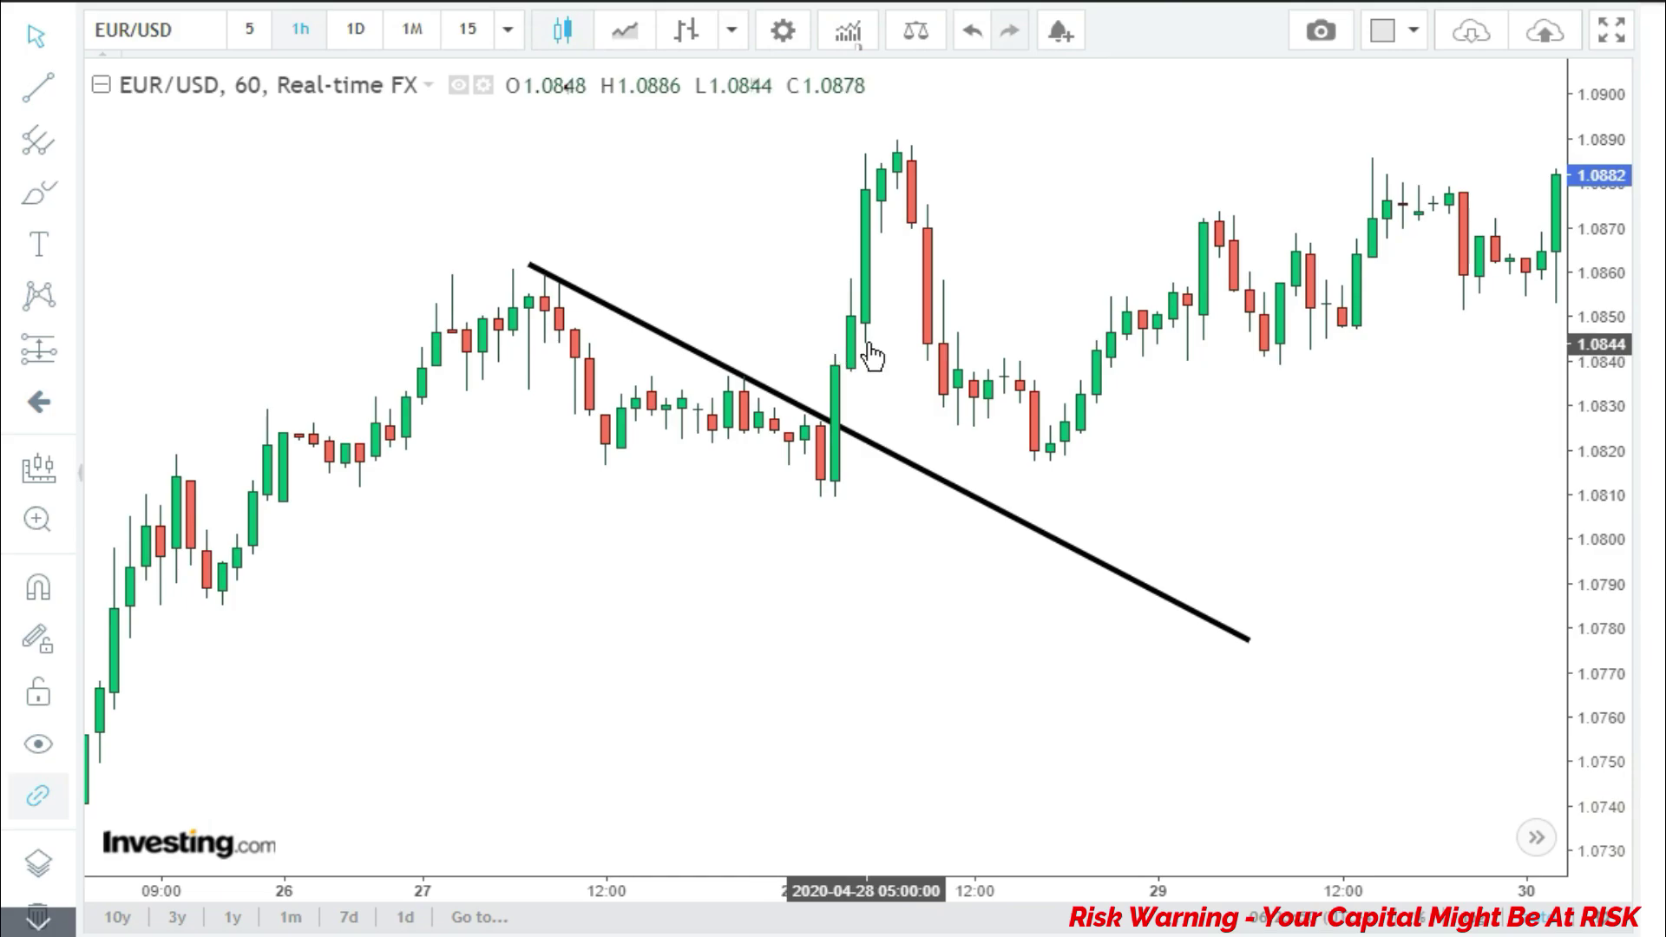
{"action": "left_click", "coordinate": [35, 354]}
{"action": "left_click", "coordinate": [820, 347]}
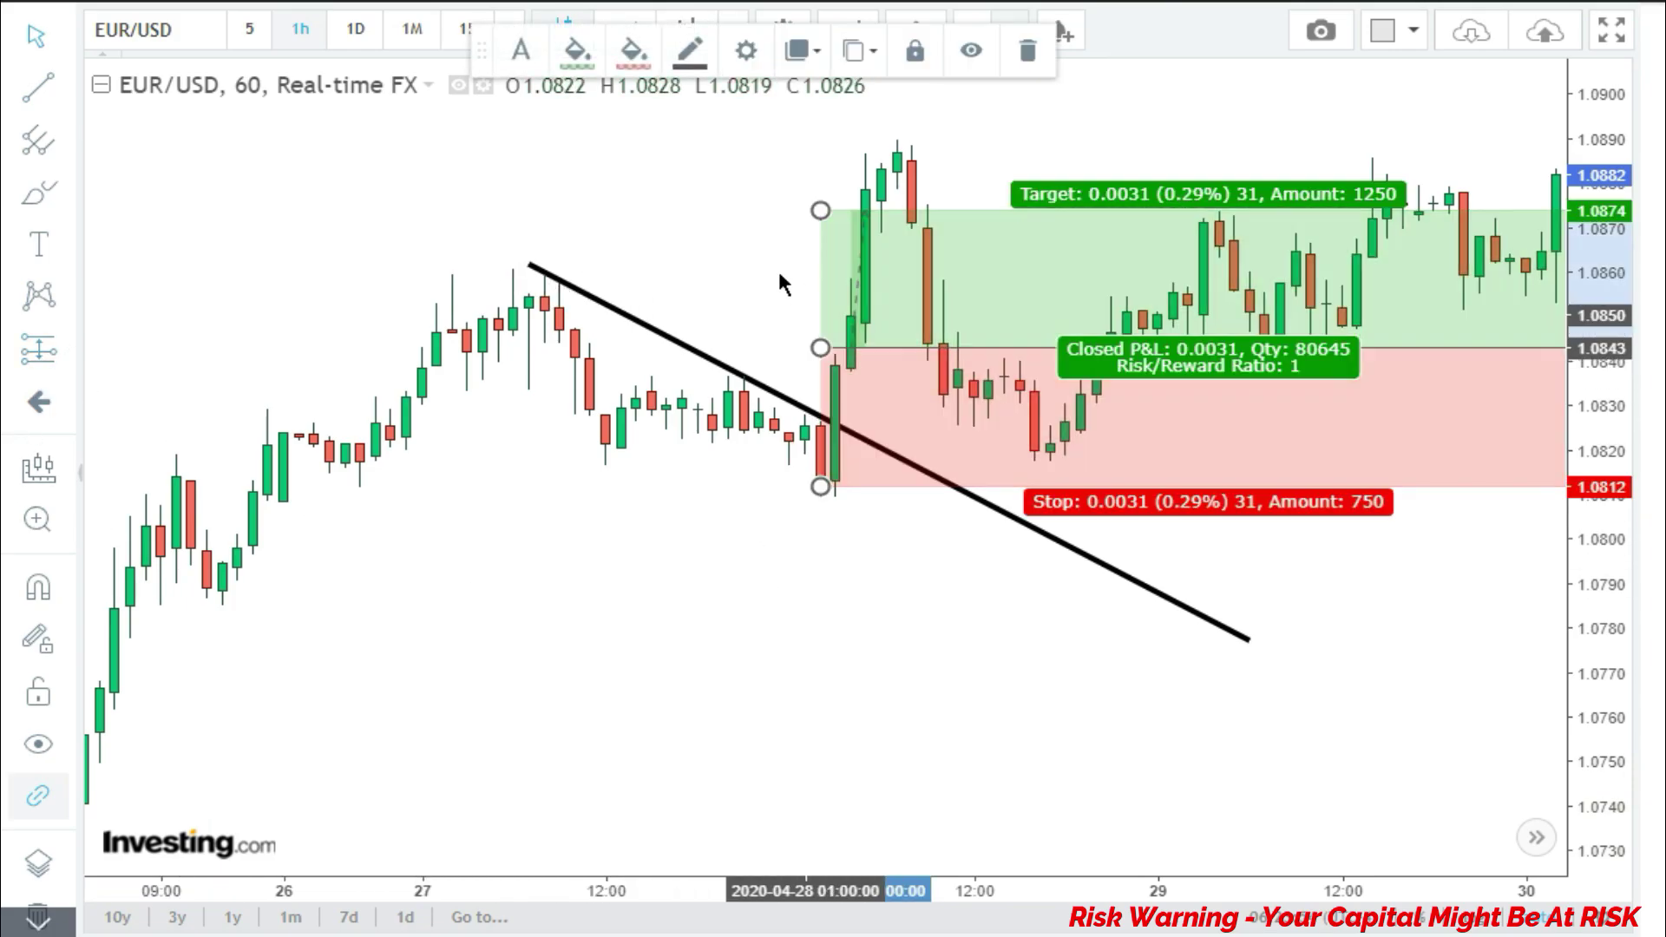
{"action": "left_click_drag", "start_coordinate": [820, 210], "coordinate": [820, 280]}
{"action": "mouse_move", "coordinate": [820, 486]}
{"action": "left_mouse_down"}
{"action": "mouse_move", "coordinate": [825, 521]}
{"action": "mouse_move", "coordinate": [804, 505]}
{"action": "mouse_move", "coordinate": [820, 504]}
{"action": "left_mouse_up"}
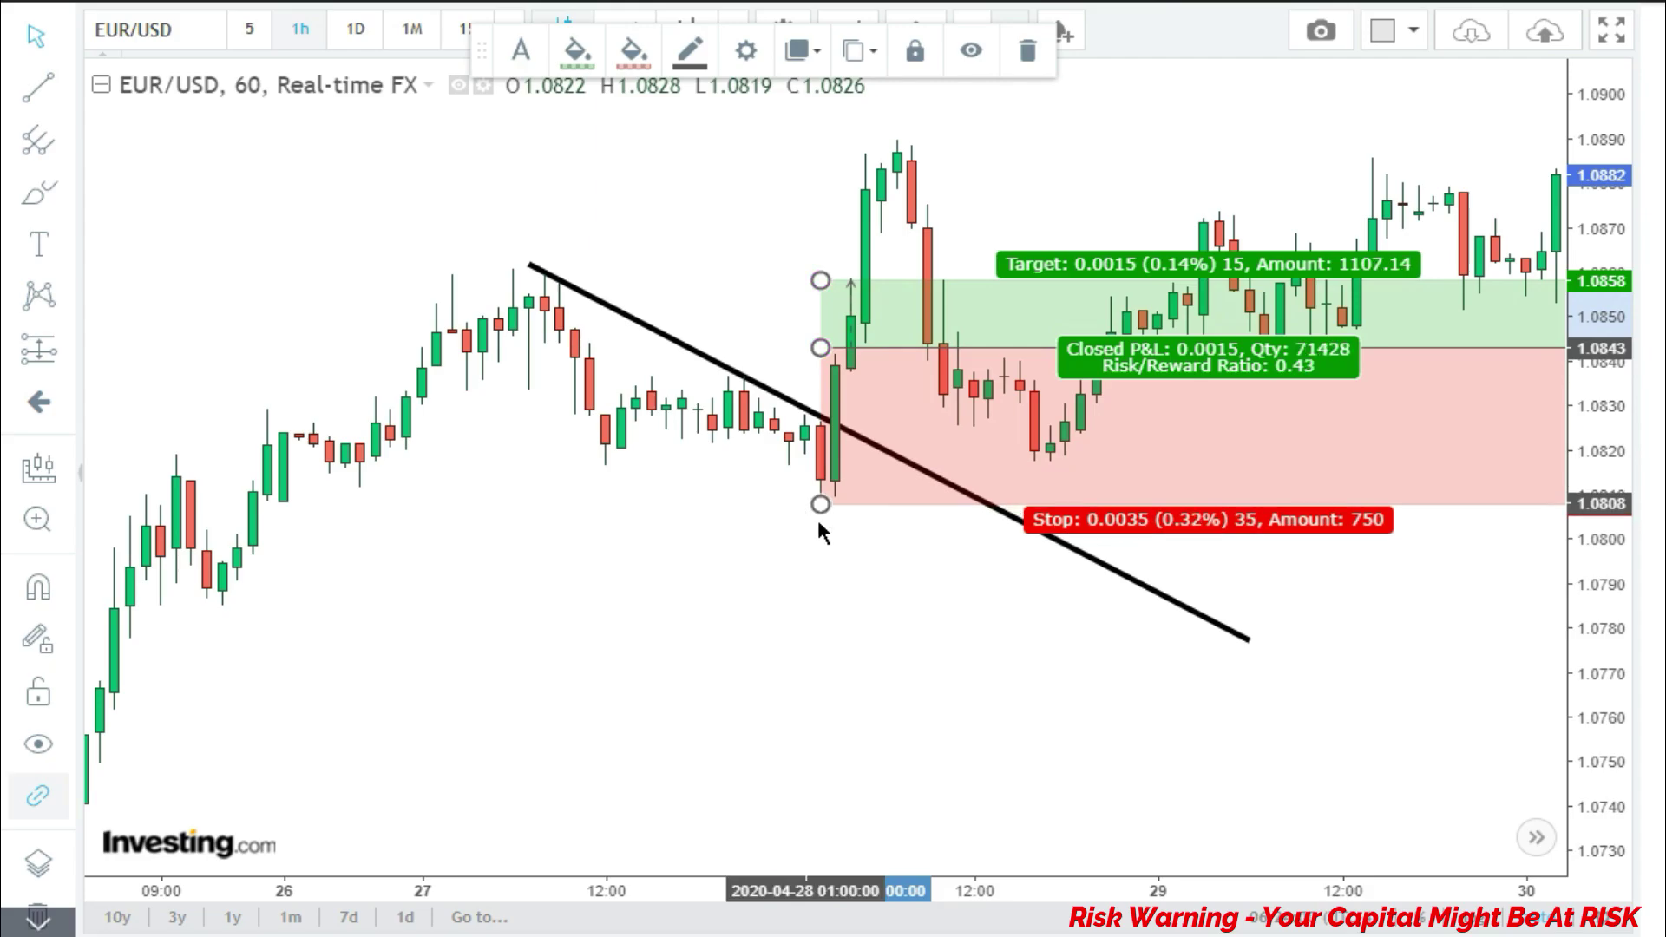
Raise the April 28 position's target to 1.0885
{"action": "scroll", "coordinate": [885, 606], "scroll_direction": "down", "scroll_amount": 5}
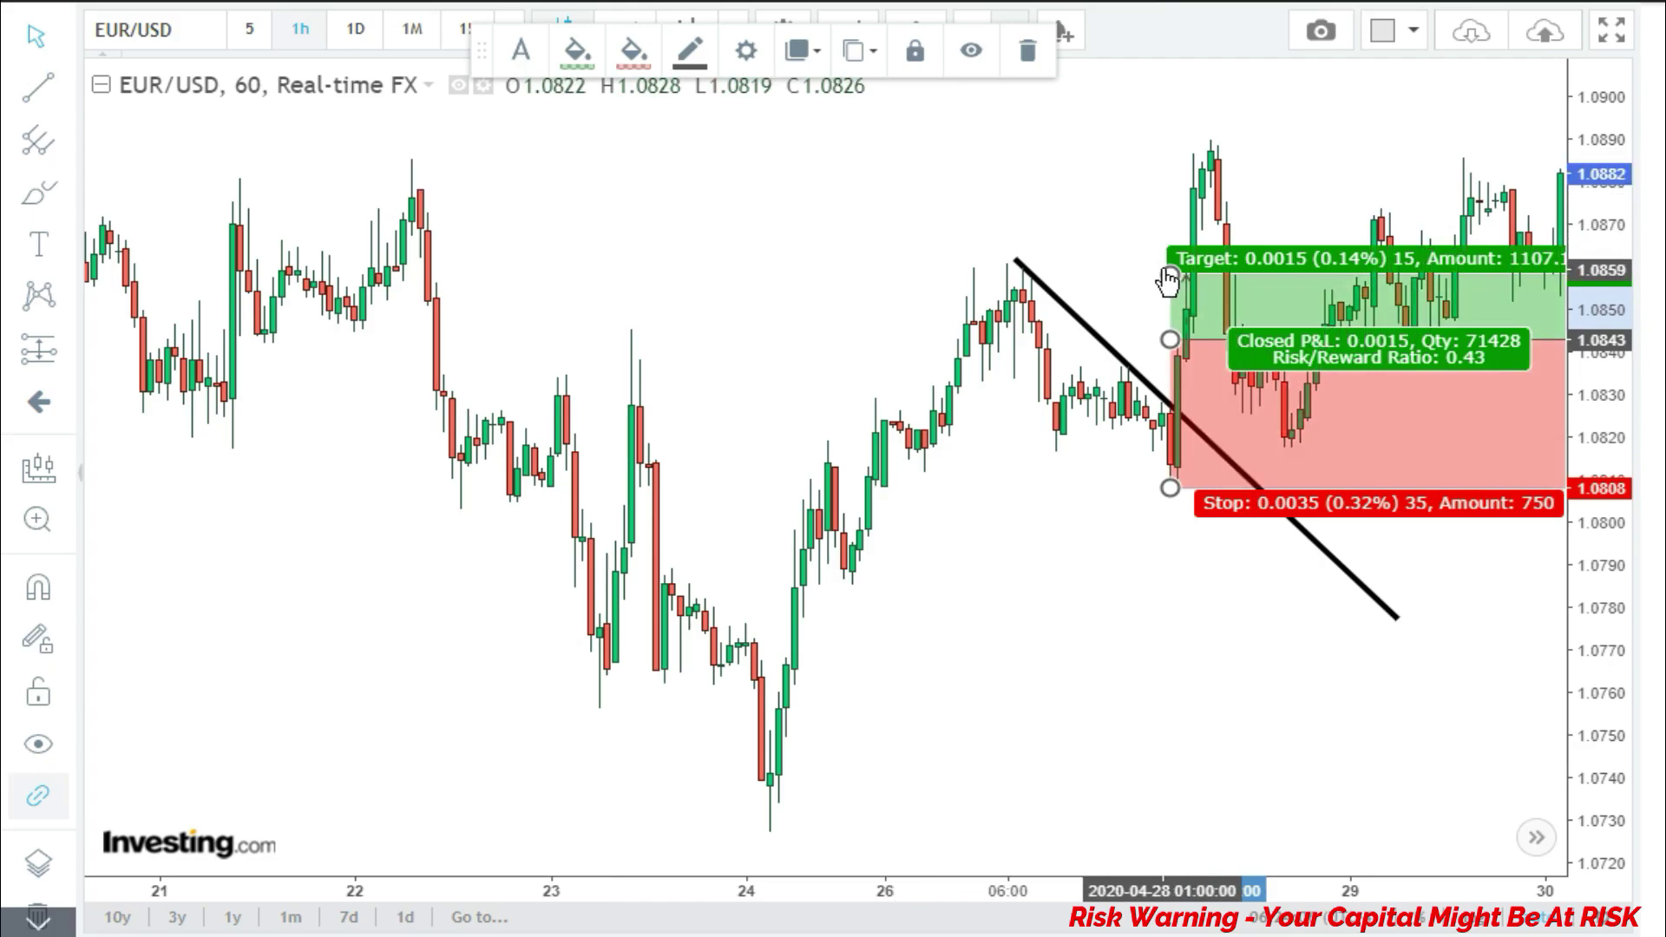
{"action": "left_click_drag", "start_coordinate": [1169, 275], "coordinate": [1208, 165]}
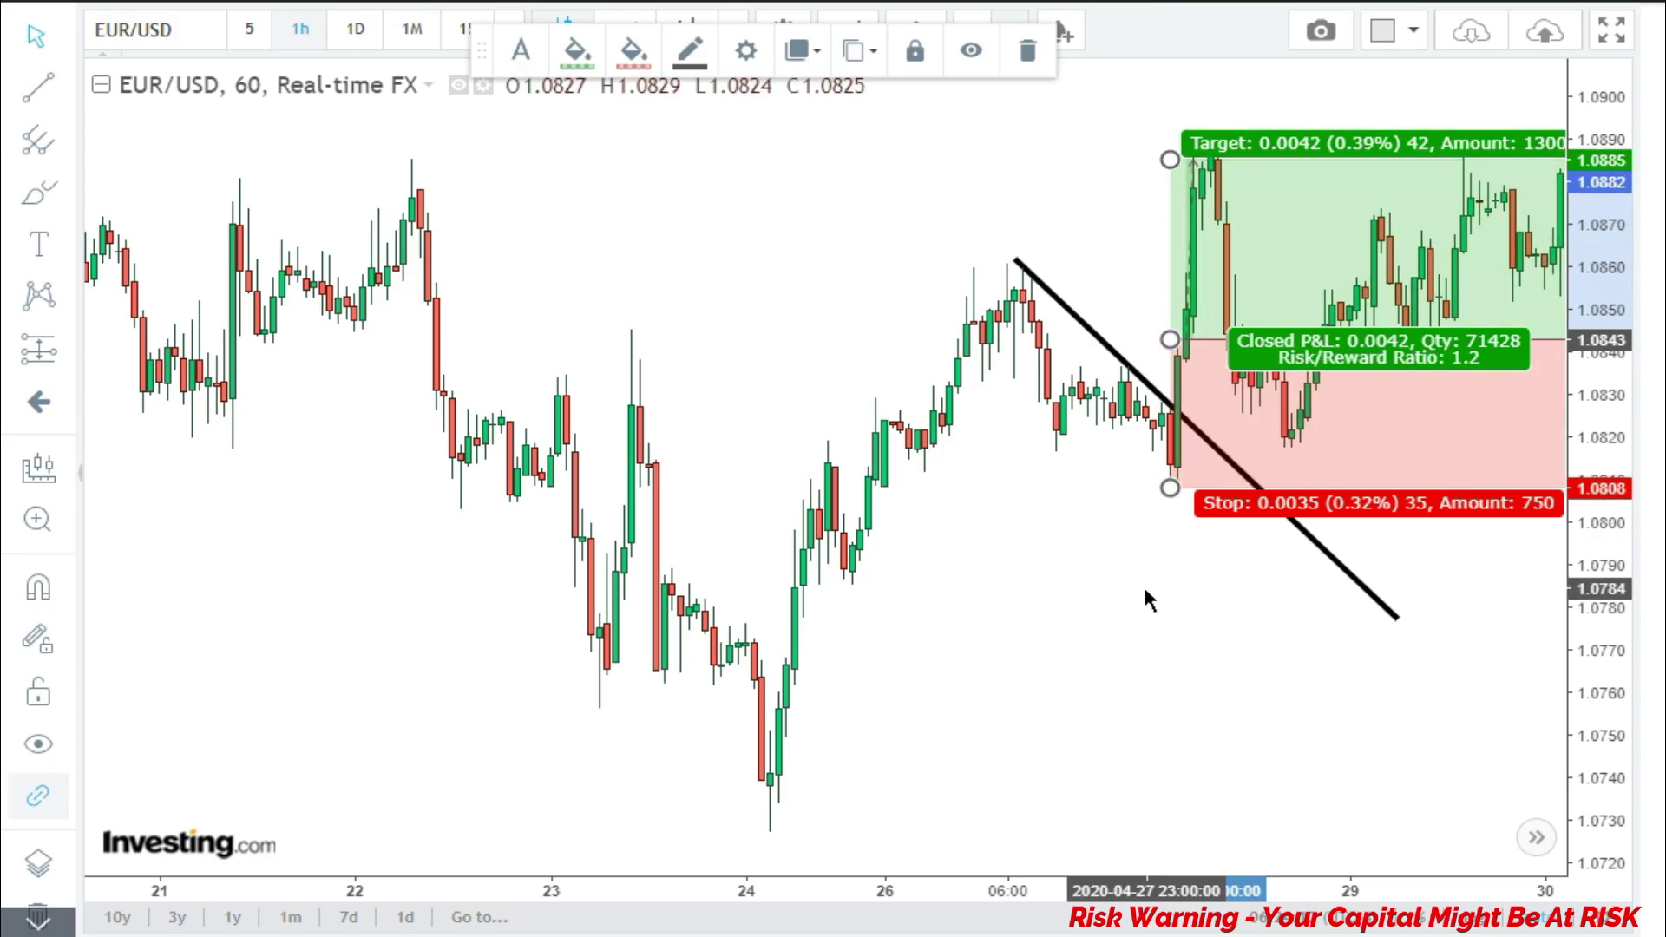
{"action": "left_click_drag", "start_coordinate": [1142, 585], "coordinate": [674, 622]}
{"action": "scroll", "coordinate": [674, 621], "scroll_direction": "up", "scroll_amount": 2}
{"action": "left_click_drag", "start_coordinate": [683, 451], "coordinate": [1090, 306]}
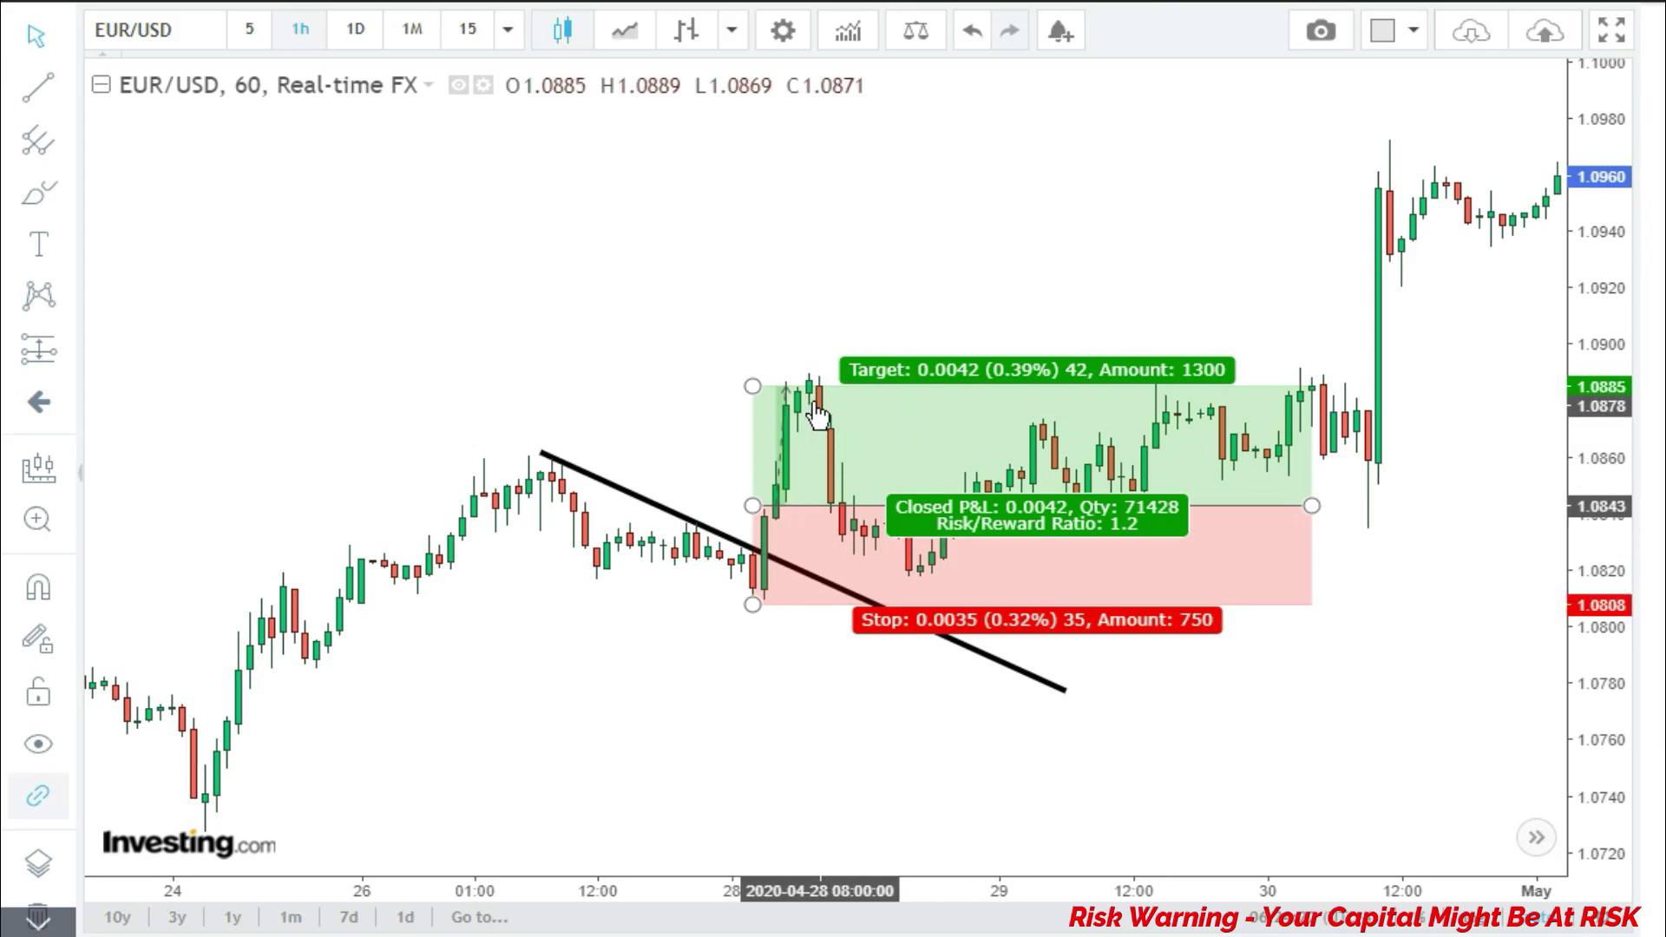
Search the earlier price history back to February 2020 for the start of another upward trend
{"action": "scroll", "coordinate": [859, 699], "scroll_direction": "down", "scroll_amount": 5}
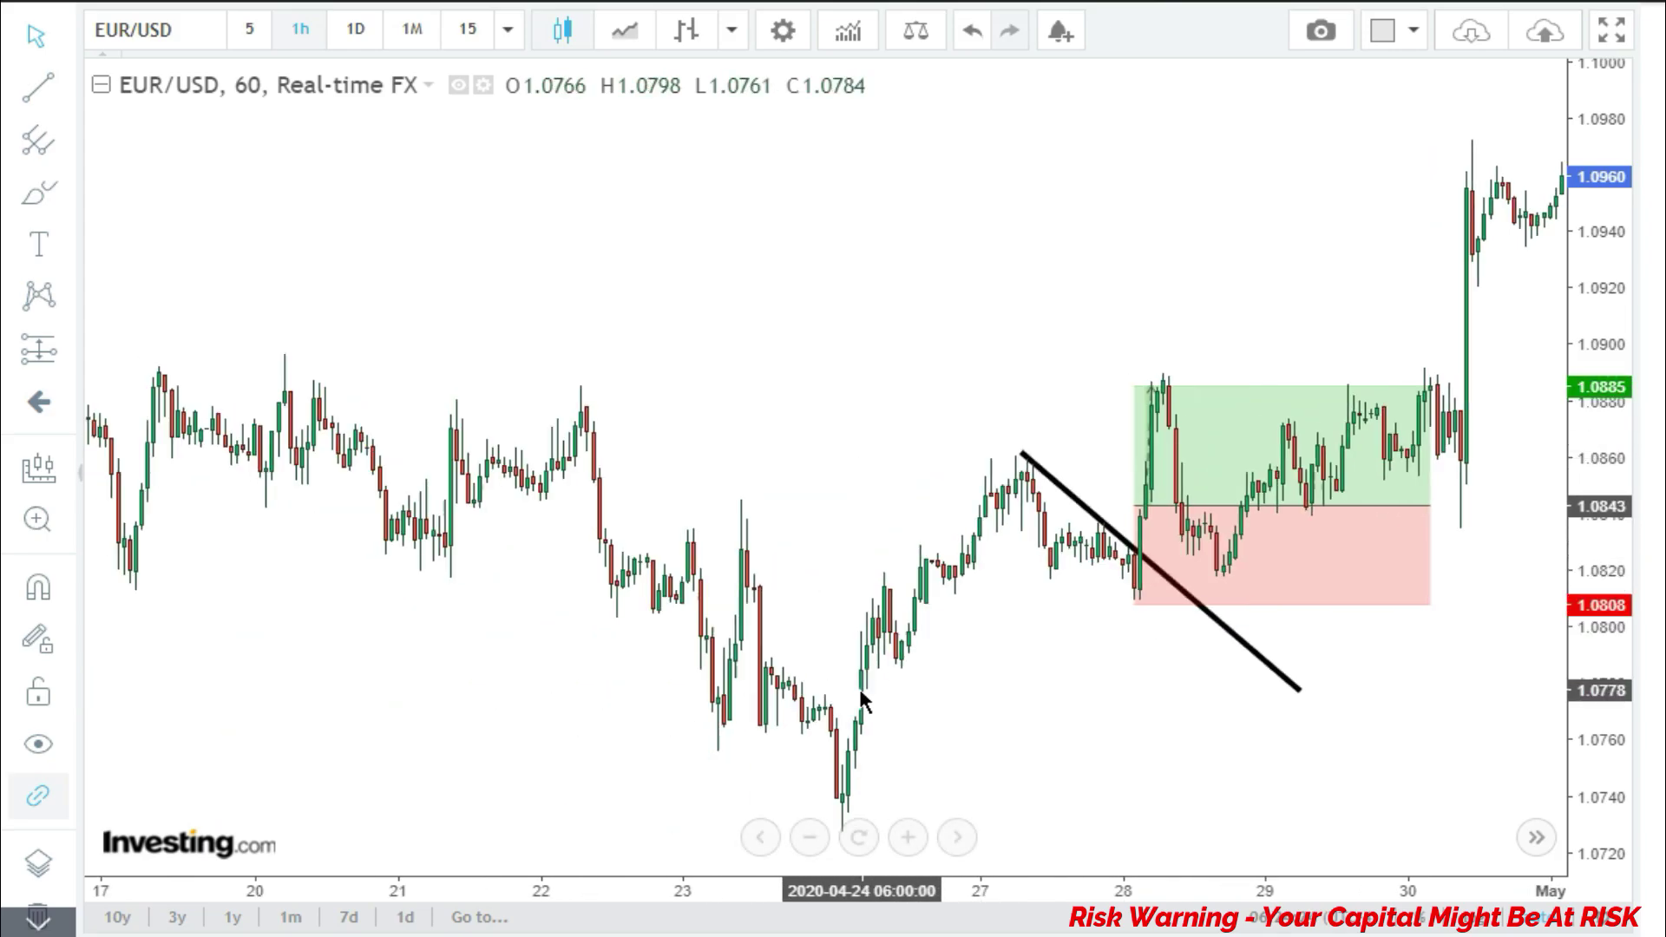
{"action": "scroll", "coordinate": [860, 693], "scroll_direction": "down", "scroll_amount": 8}
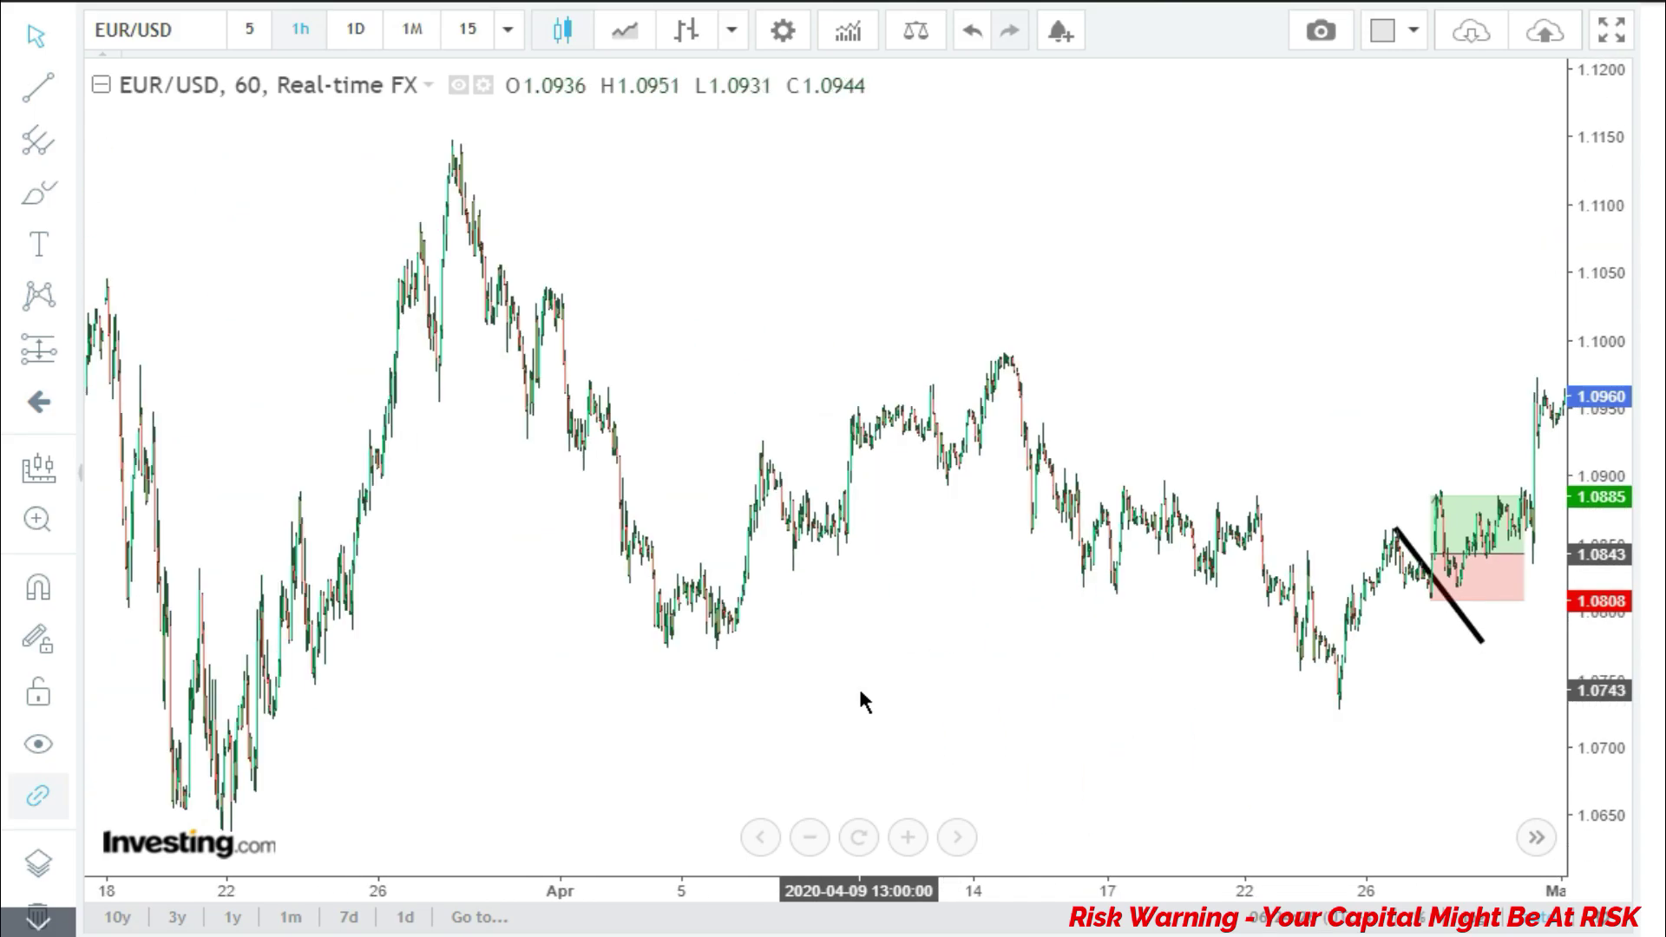
{"action": "left_click_drag", "start_coordinate": [328, 691], "coordinate": [887, 689]}
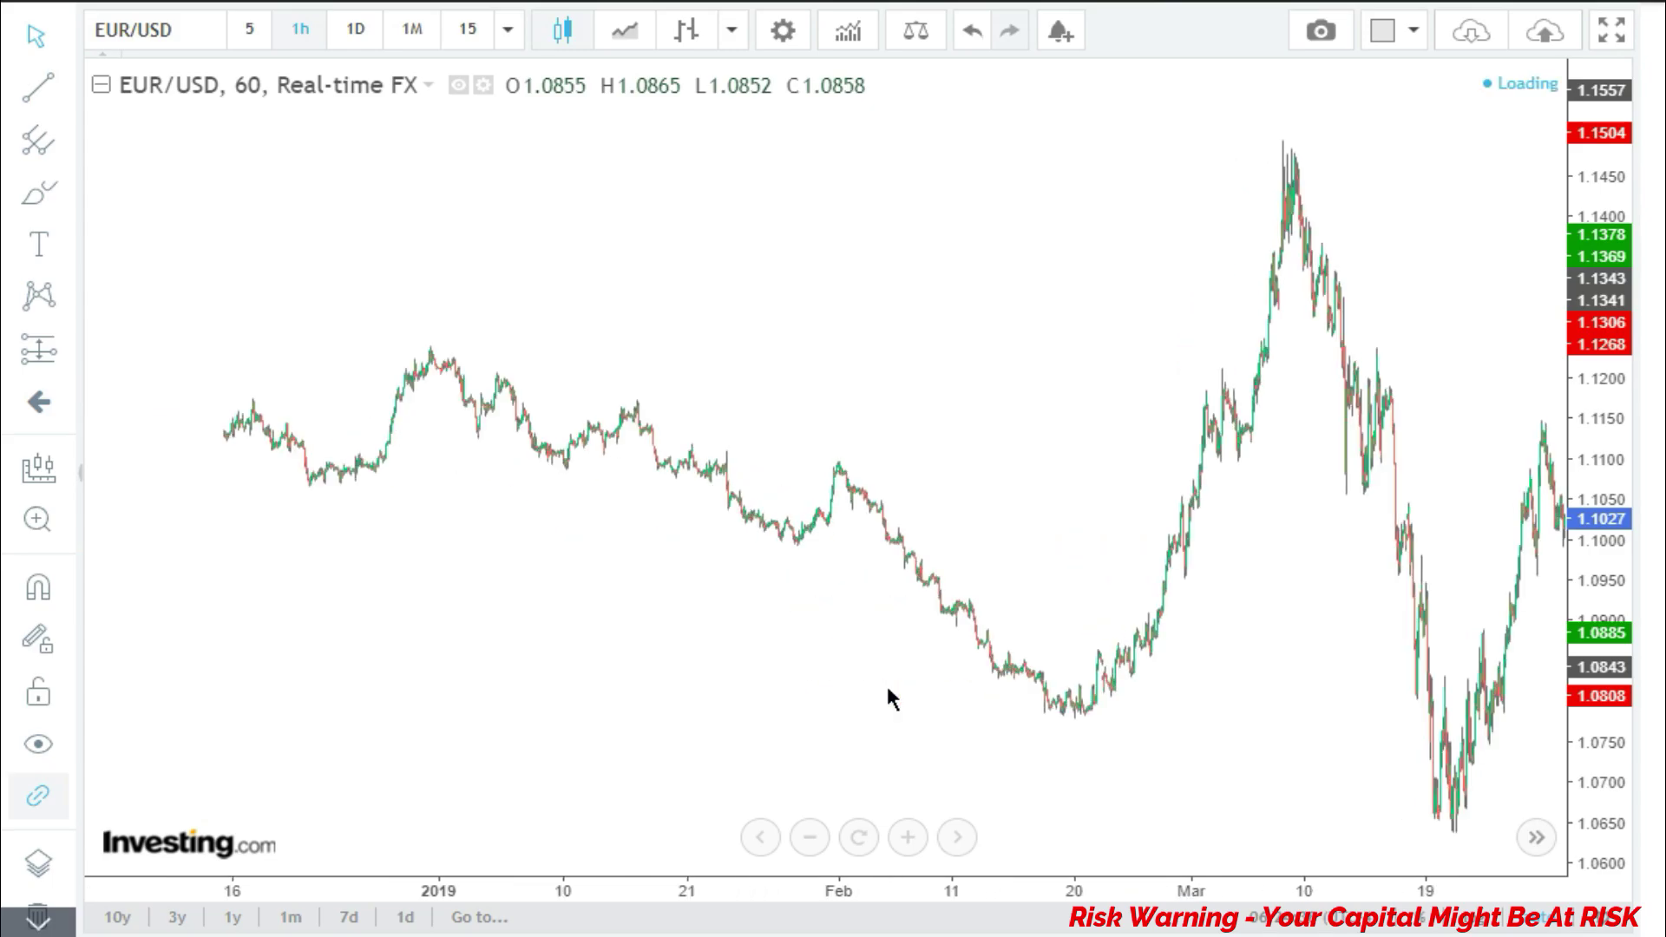
{"action": "left_click_drag", "start_coordinate": [1054, 723], "coordinate": [918, 721]}
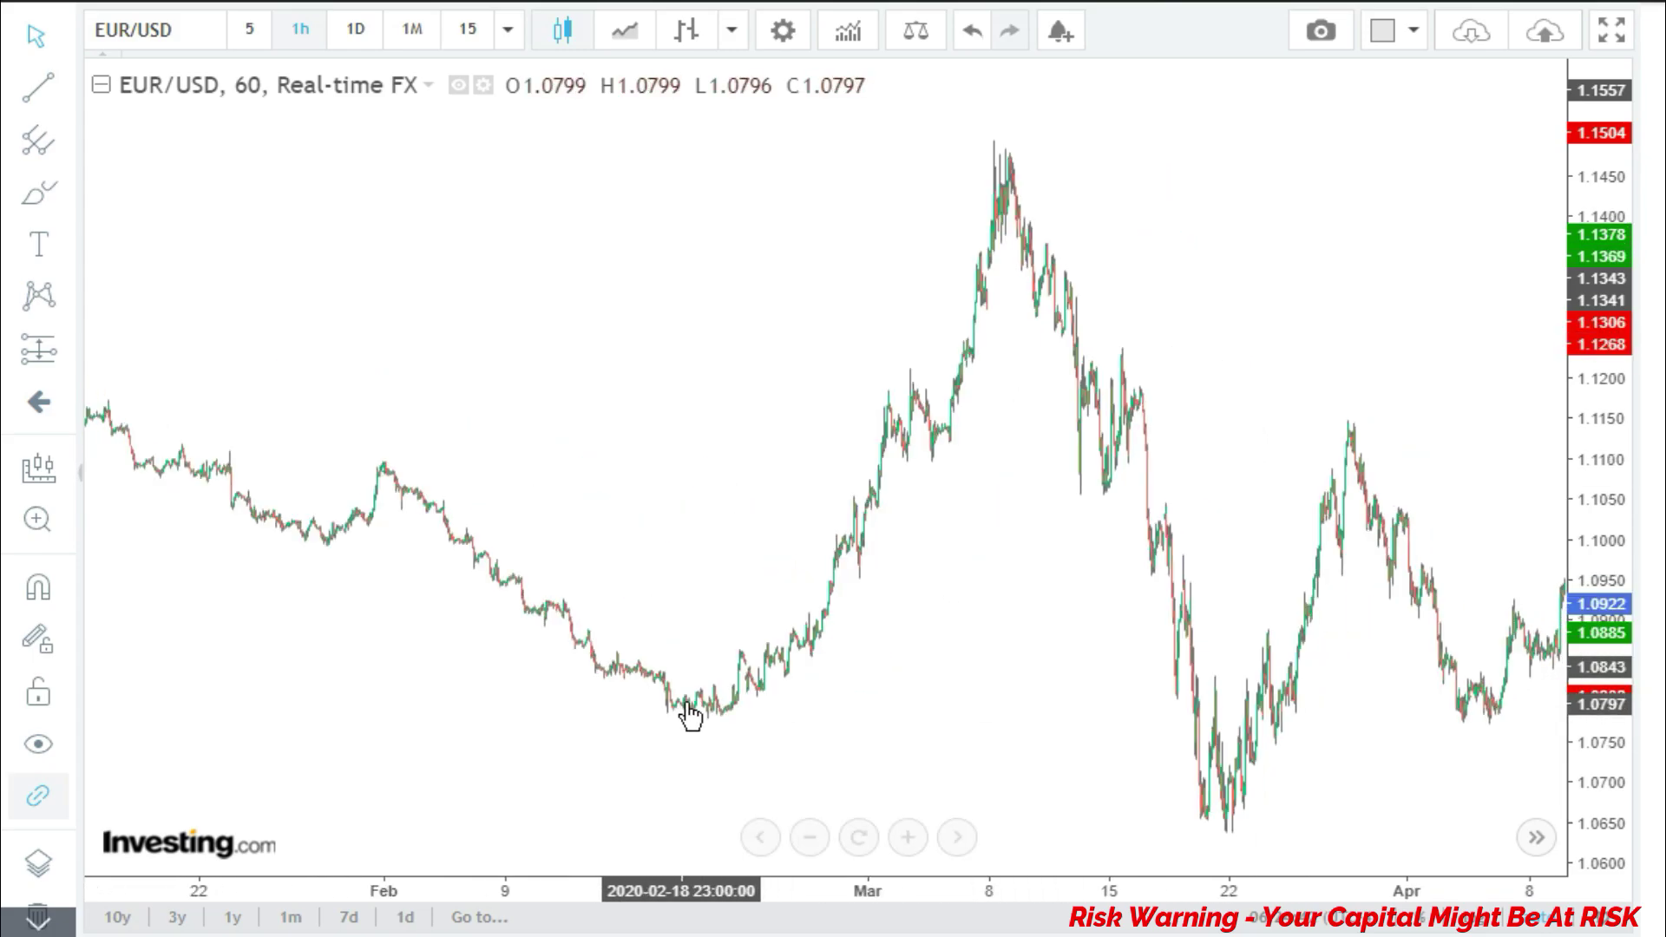
{"action": "scroll", "coordinate": [803, 707], "scroll_direction": "up", "scroll_amount": 5}
{"action": "left_click_drag", "start_coordinate": [520, 592], "coordinate": [1151, 628]}
{"action": "scroll", "coordinate": [866, 790], "scroll_direction": "up", "scroll_amount": 5}
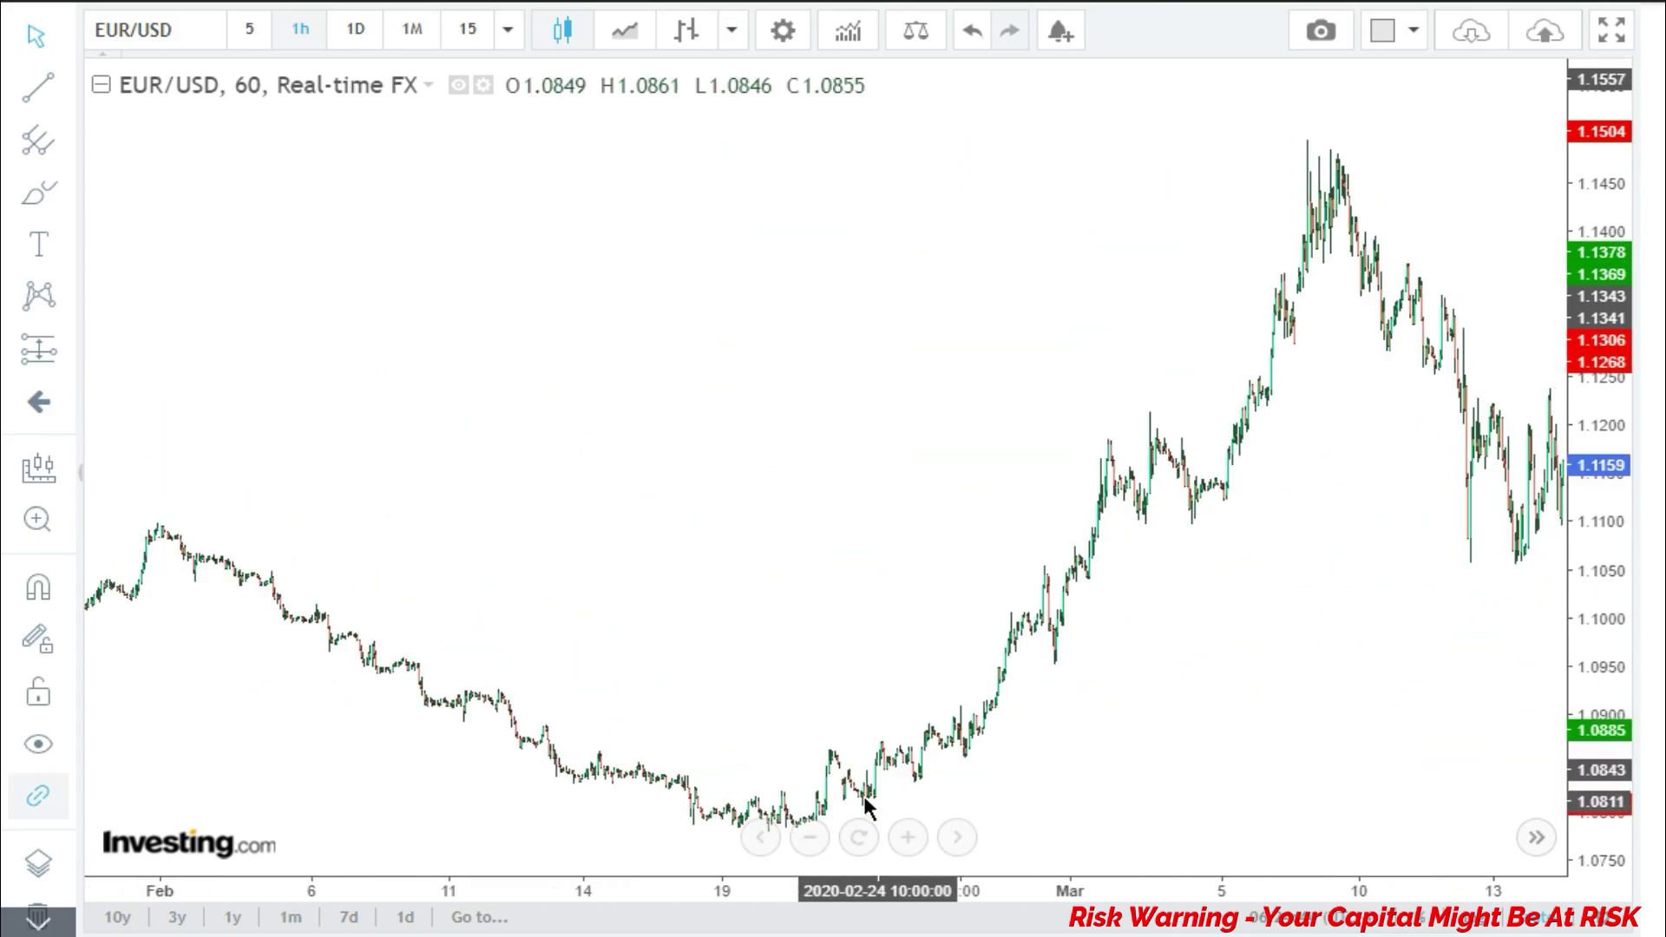
{"action": "left_click_drag", "start_coordinate": [710, 753], "coordinate": [1304, 751]}
{"action": "scroll", "coordinate": [1153, 746], "scroll_direction": "up", "scroll_amount": 5}
{"action": "left_click_drag", "start_coordinate": [824, 768], "coordinate": [1310, 711]}
{"action": "scroll", "coordinate": [1102, 778], "scroll_direction": "up", "scroll_amount": 1}
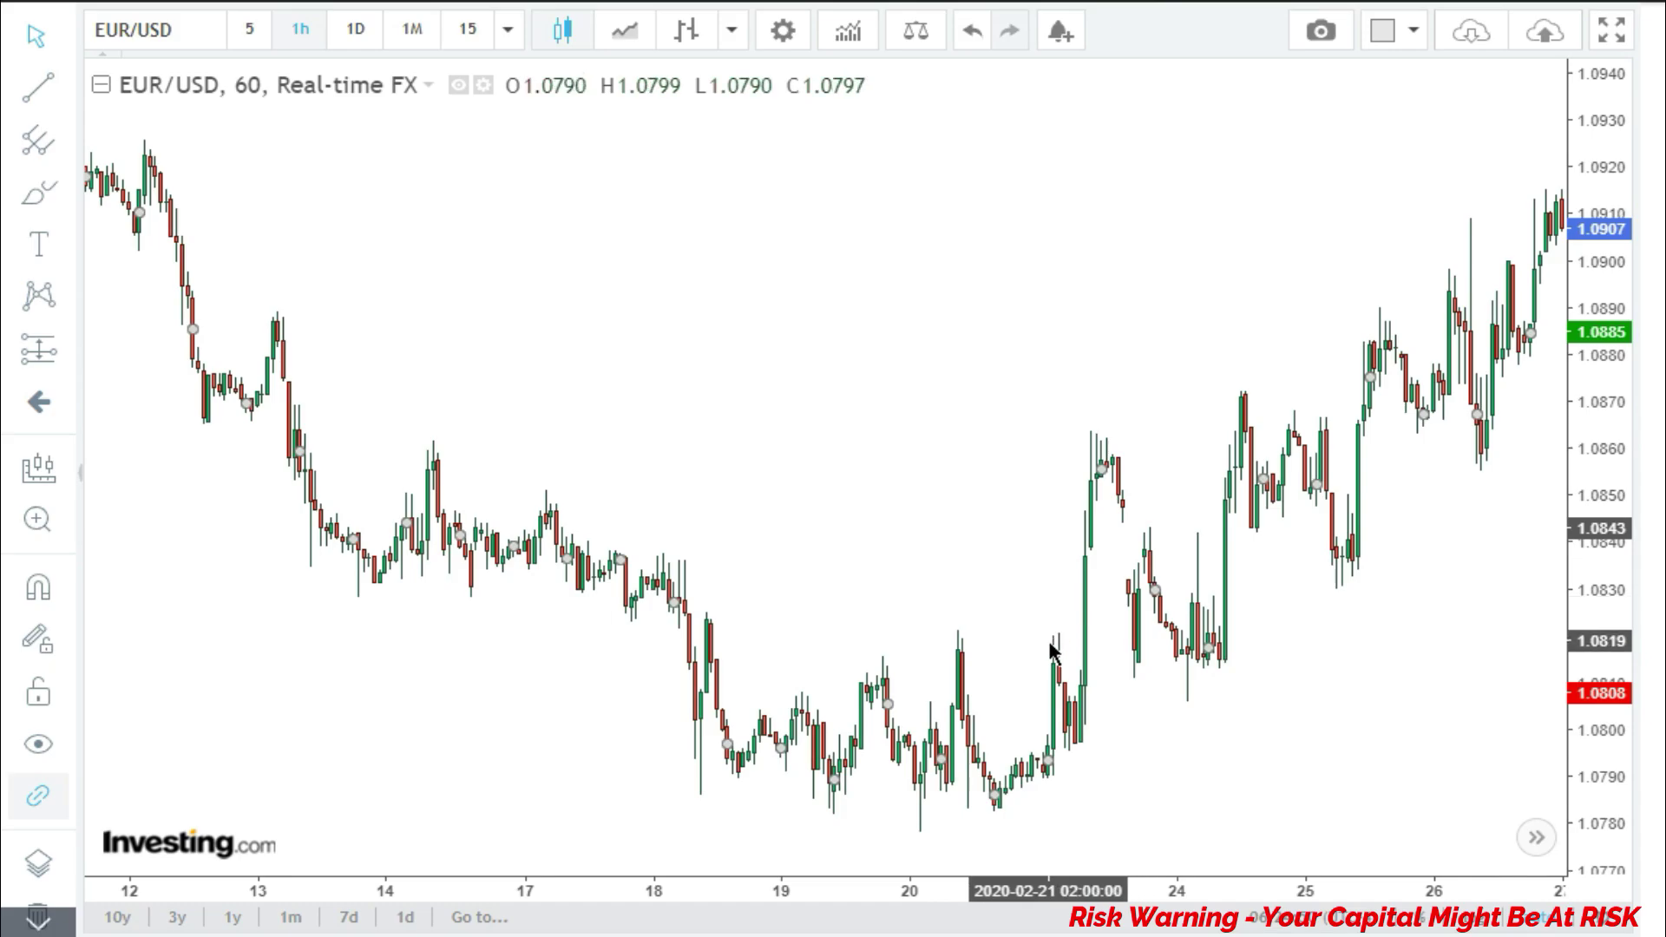
Draw a descending trendline from the February 21 high at 1.0864 over the pullback and past the February 24 breakout
{"action": "scroll", "coordinate": [1125, 666], "scroll_direction": "up", "scroll_amount": 4}
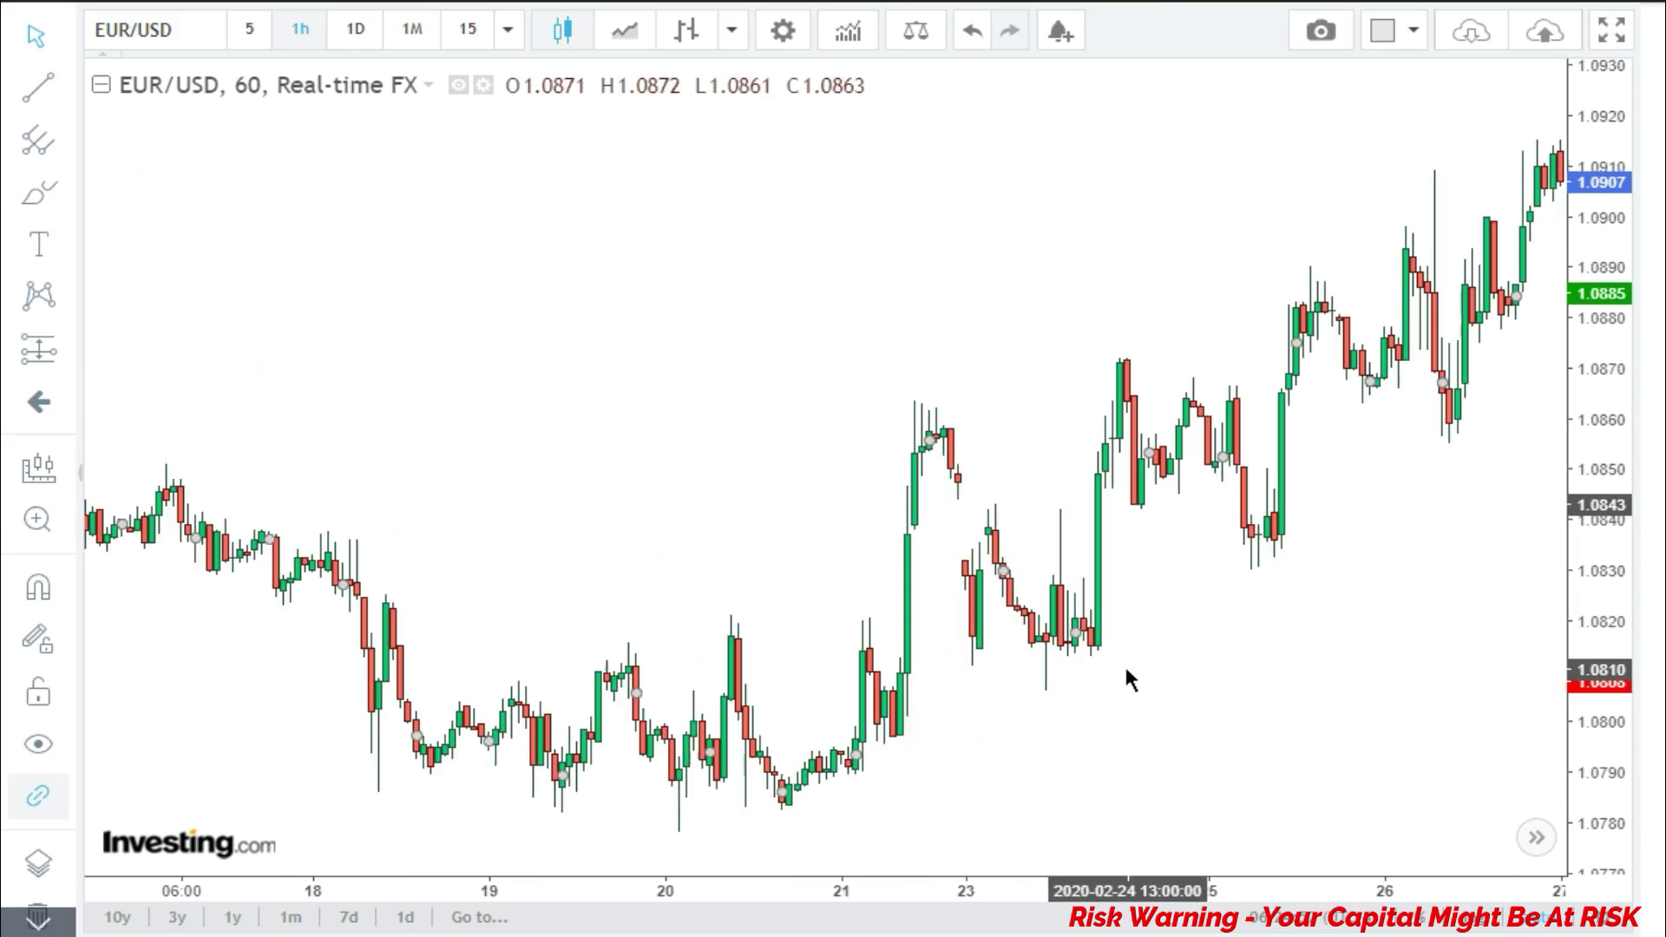
{"action": "mouse_move", "coordinate": [920, 637]}
{"action": "left_mouse_down"}
{"action": "mouse_move", "coordinate": [984, 648]}
{"action": "mouse_move", "coordinate": [902, 656]}
{"action": "left_mouse_up"}
{"action": "scroll", "coordinate": [942, 722], "scroll_direction": "up", "scroll_amount": 2}
{"action": "left_click_drag", "start_coordinate": [866, 720], "coordinate": [960, 752]}
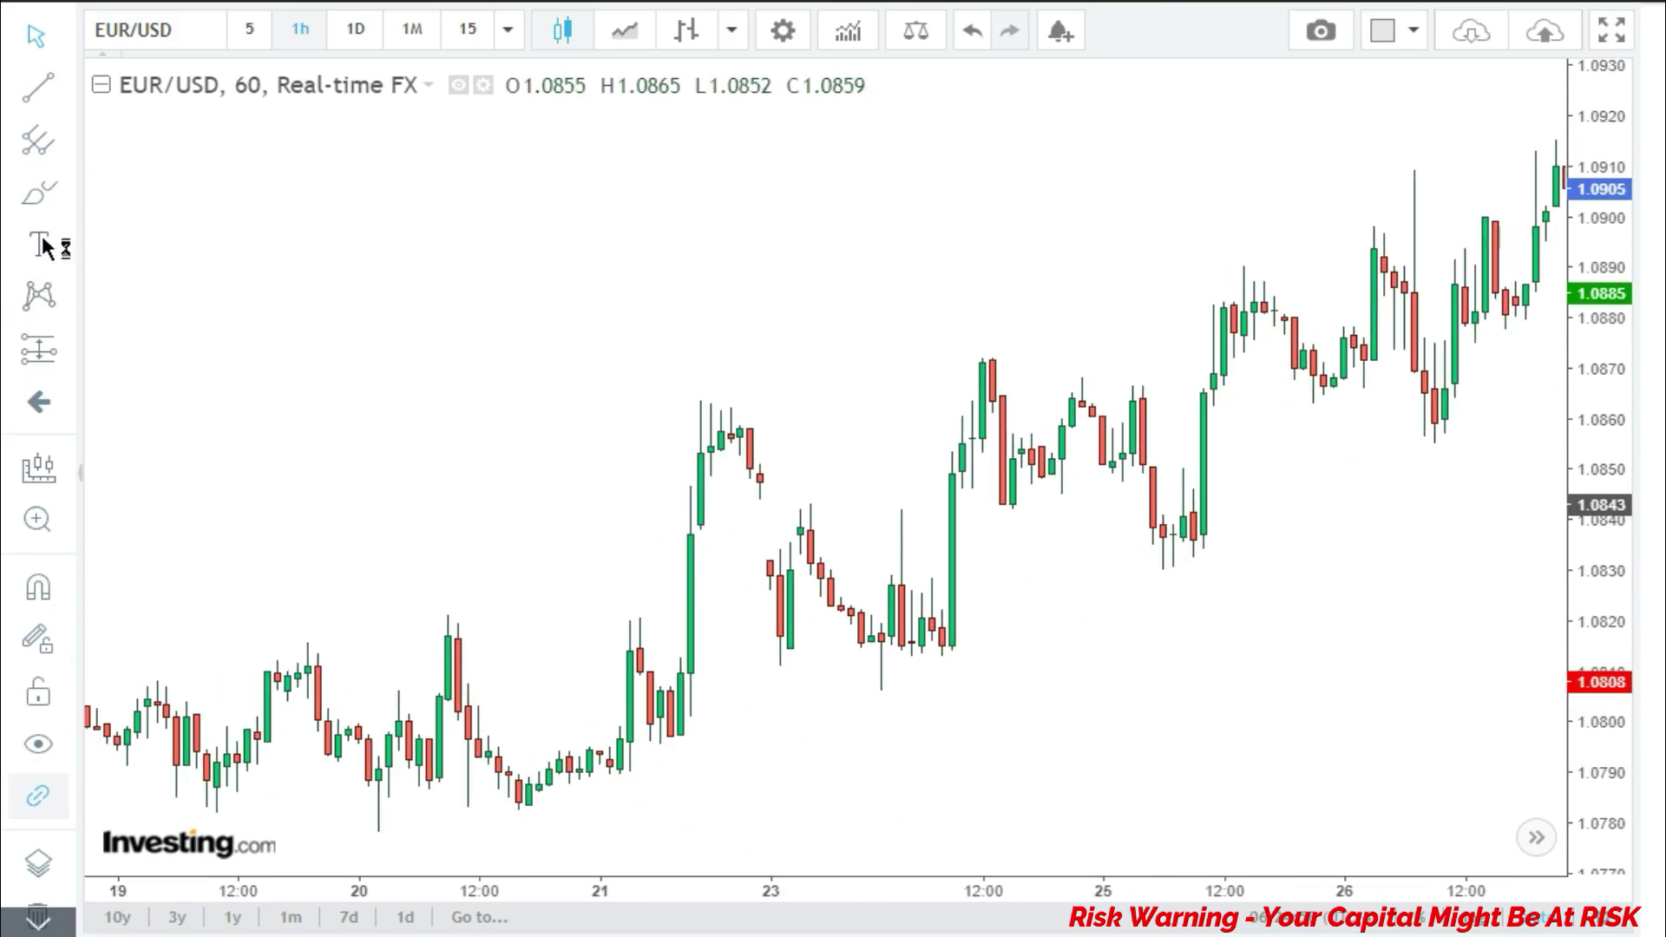
{"action": "left_click", "coordinate": [35, 100]}
{"action": "left_click", "coordinate": [711, 400]}
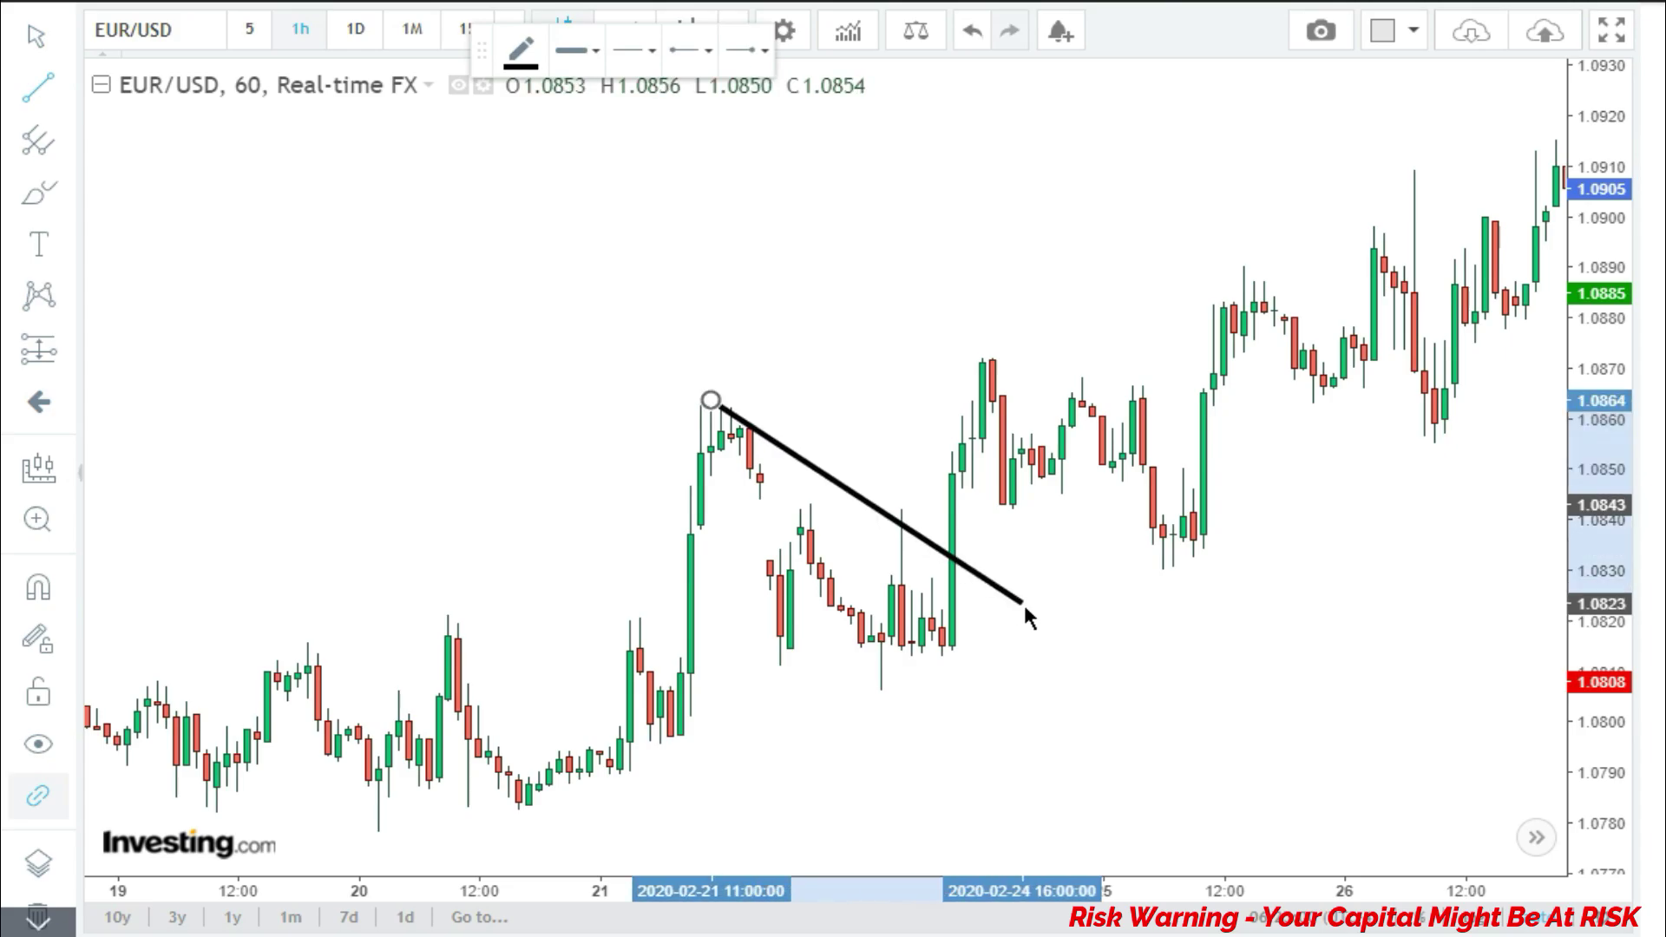
{"action": "left_click", "coordinate": [1132, 738]}
Examine the February 24 breakout with the moves before and after it, and follow the rise into early March for another pullback
{"action": "left_click_drag", "start_coordinate": [982, 787], "coordinate": [879, 764]}
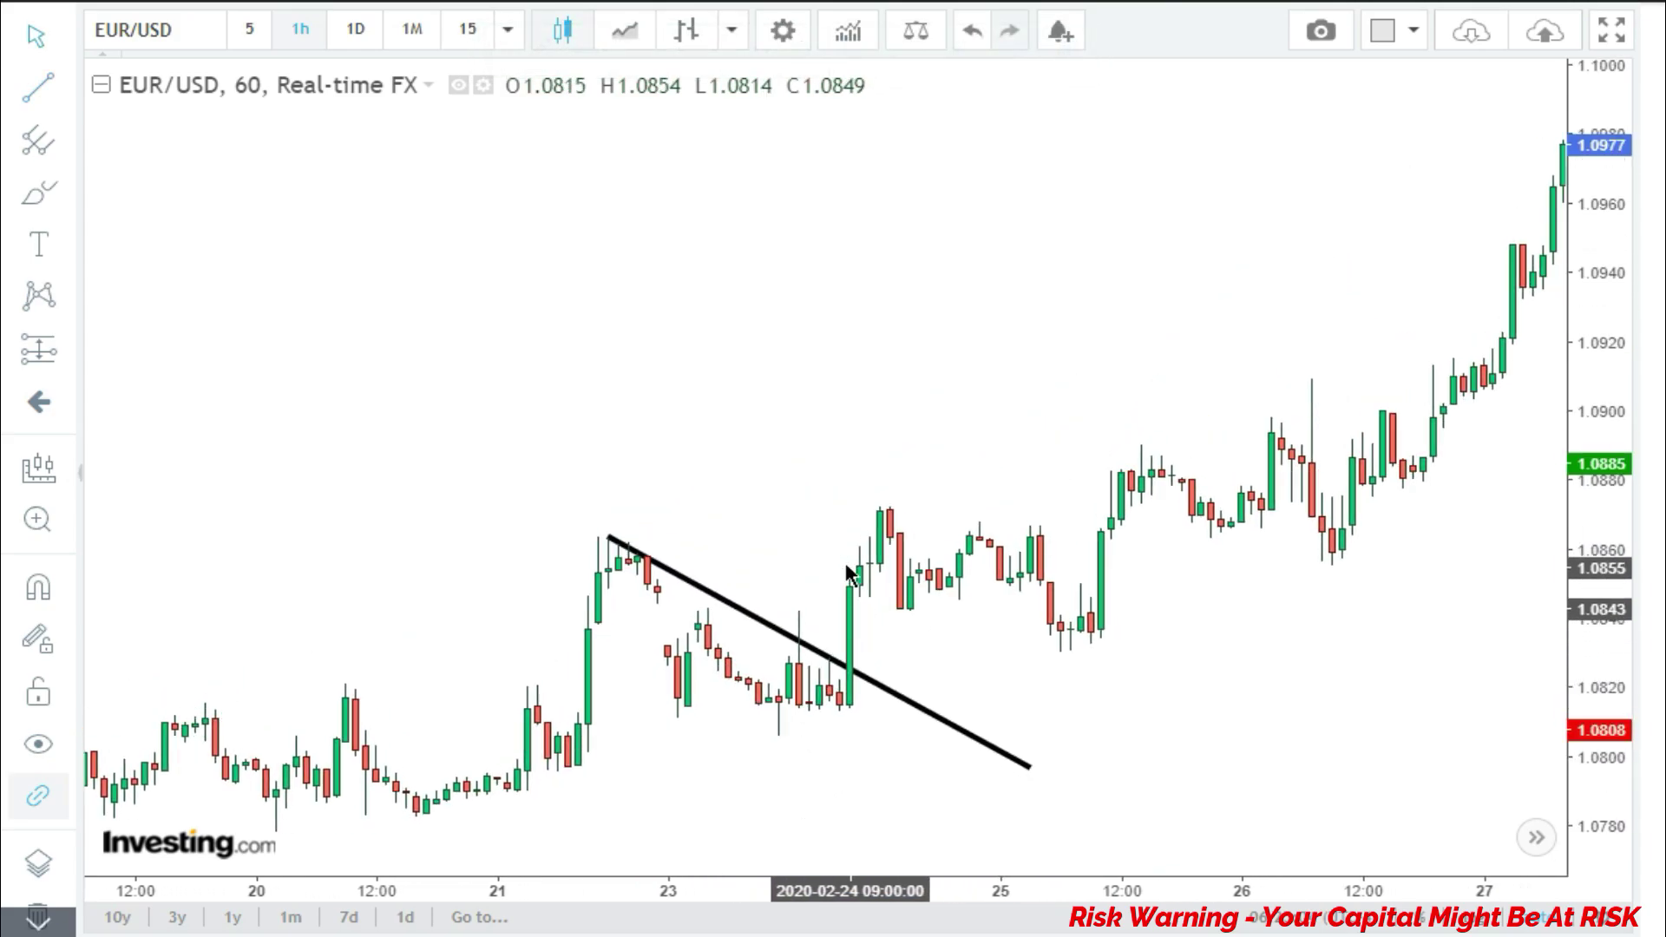
{"action": "scroll", "coordinate": [529, 528], "scroll_direction": "up", "scroll_amount": 3}
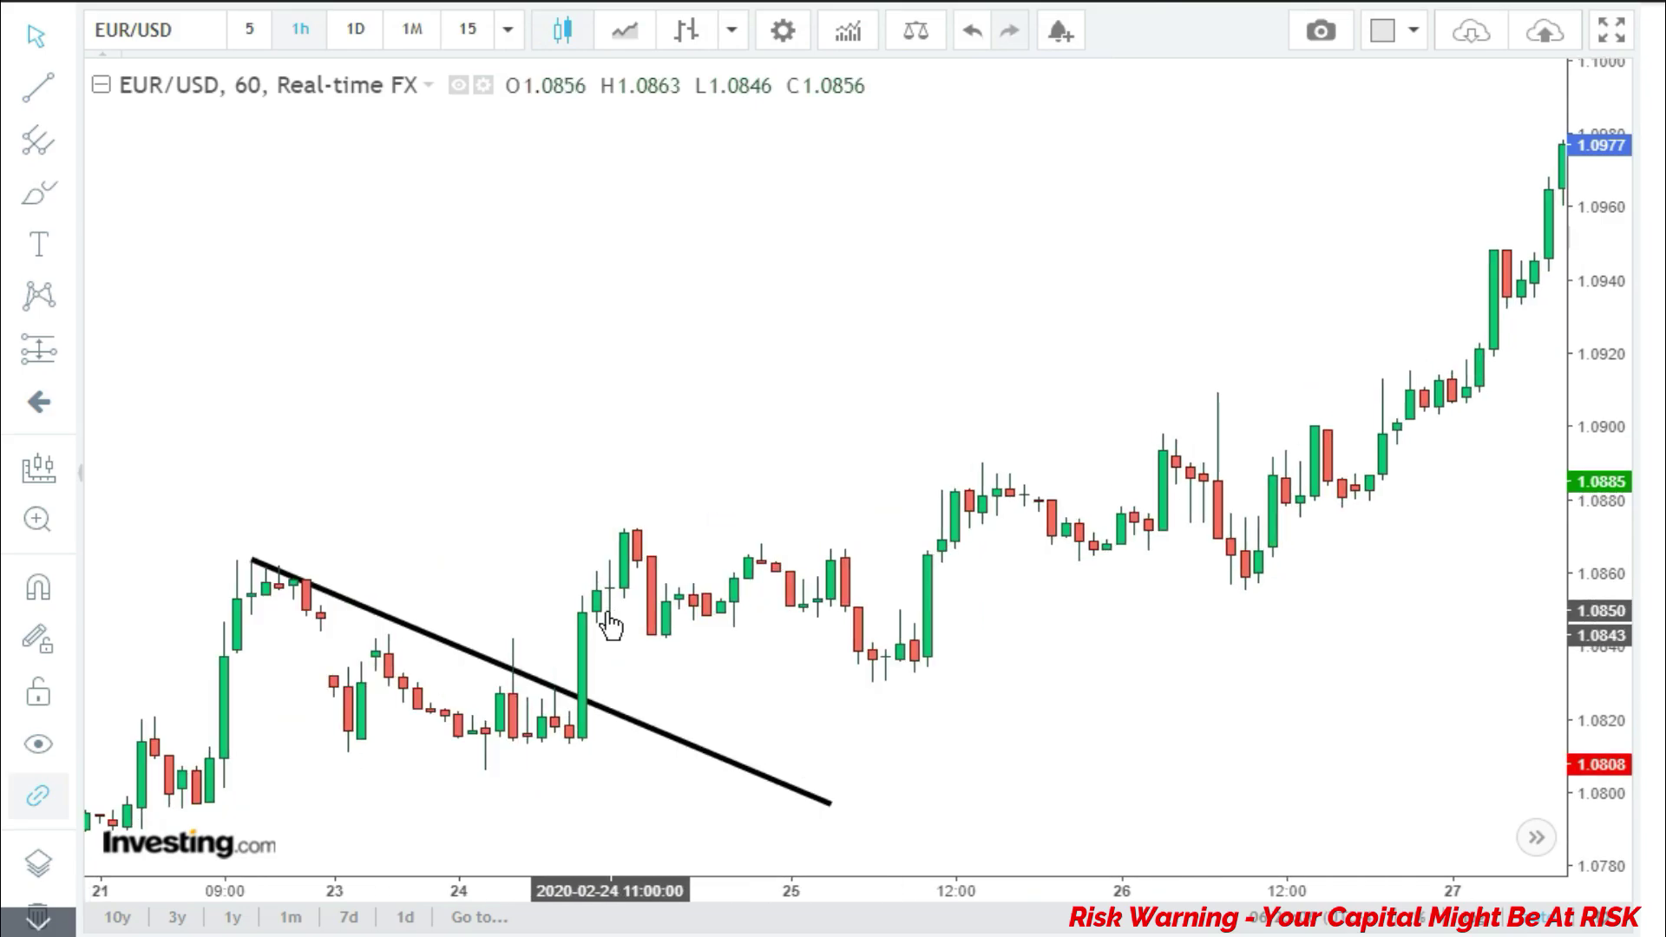
{"action": "left_click_drag", "start_coordinate": [530, 529], "coordinate": [943, 525]}
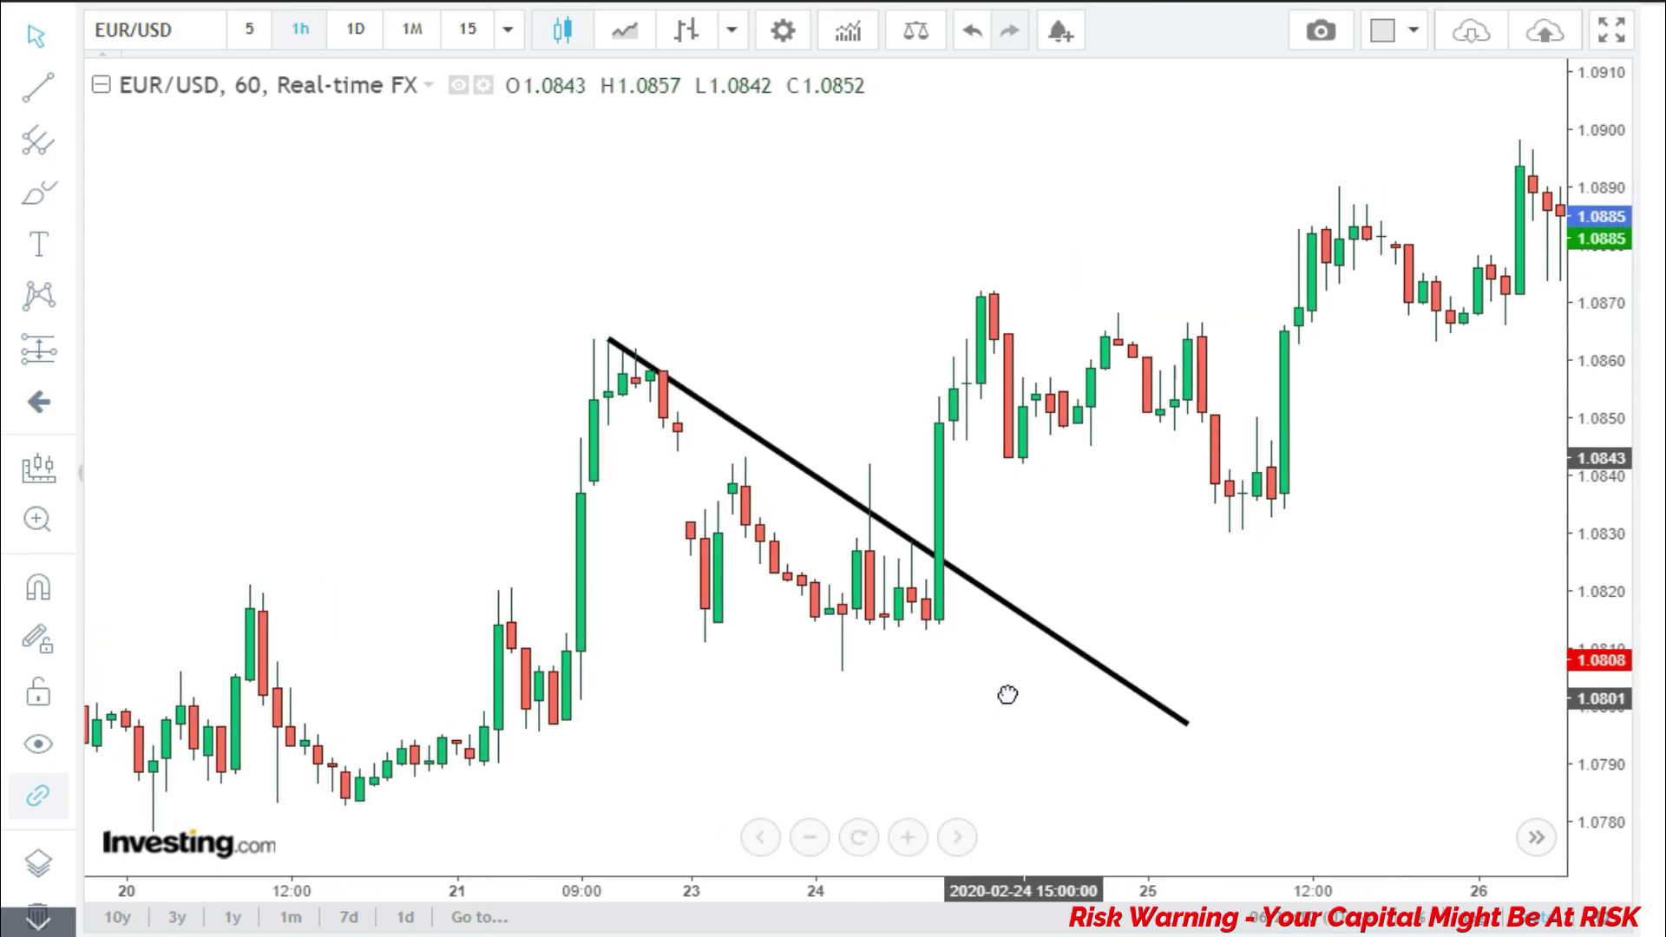
{"action": "left_click_drag", "start_coordinate": [1007, 695], "coordinate": [522, 627]}
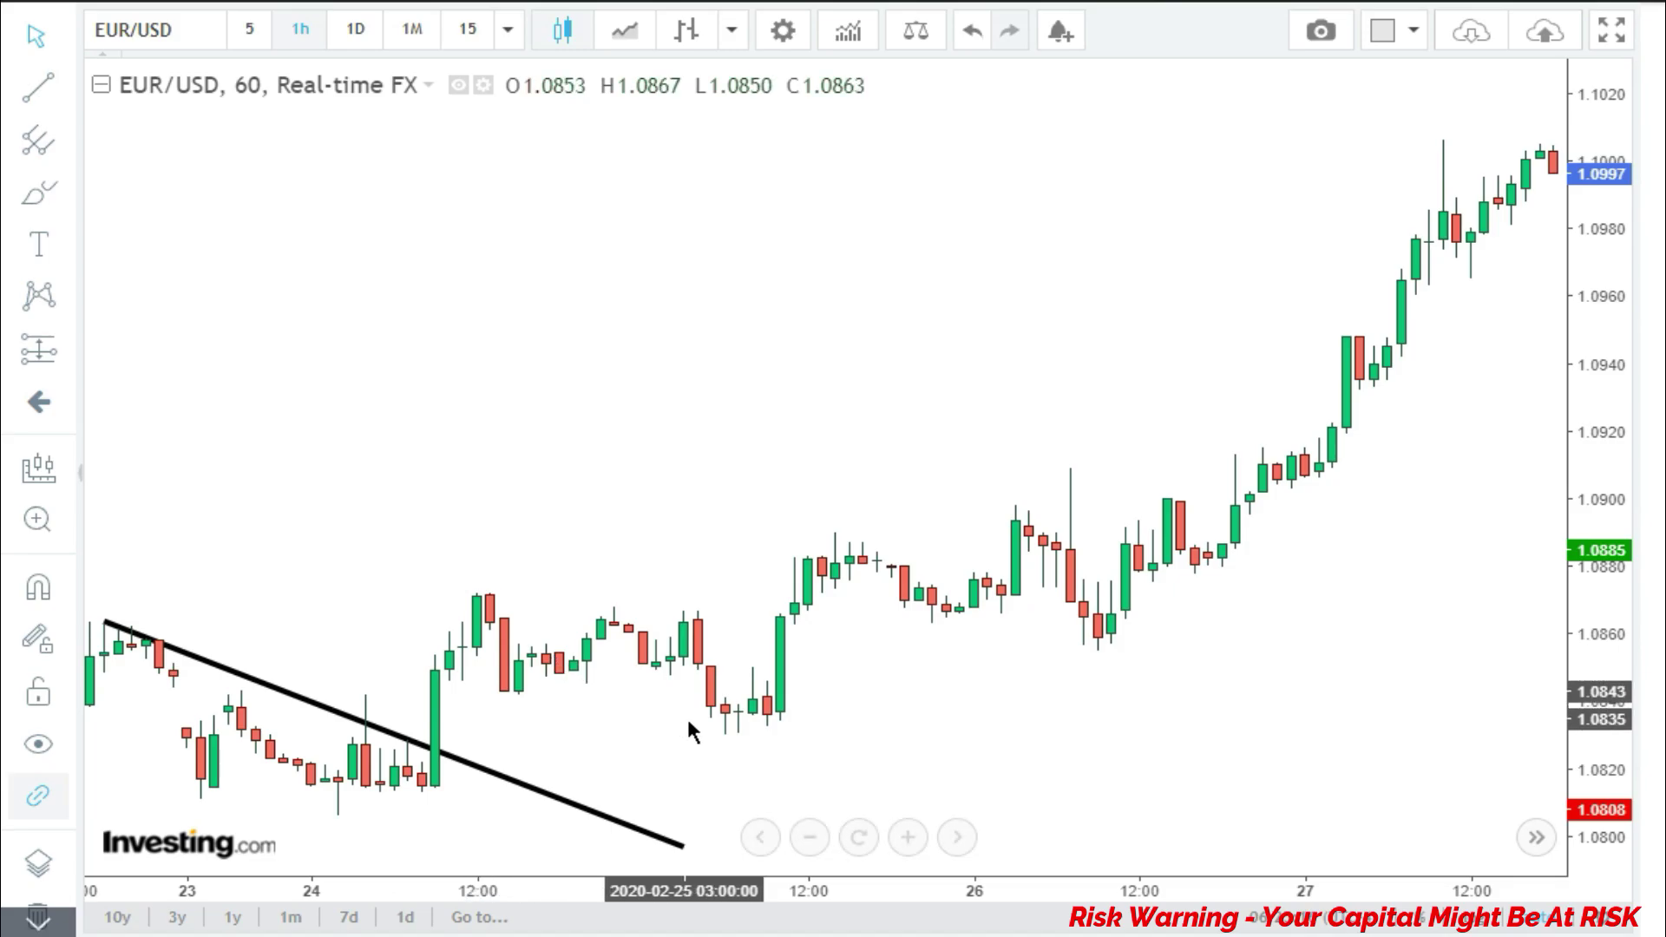
{"action": "left_click_drag", "start_coordinate": [607, 743], "coordinate": [1274, 630]}
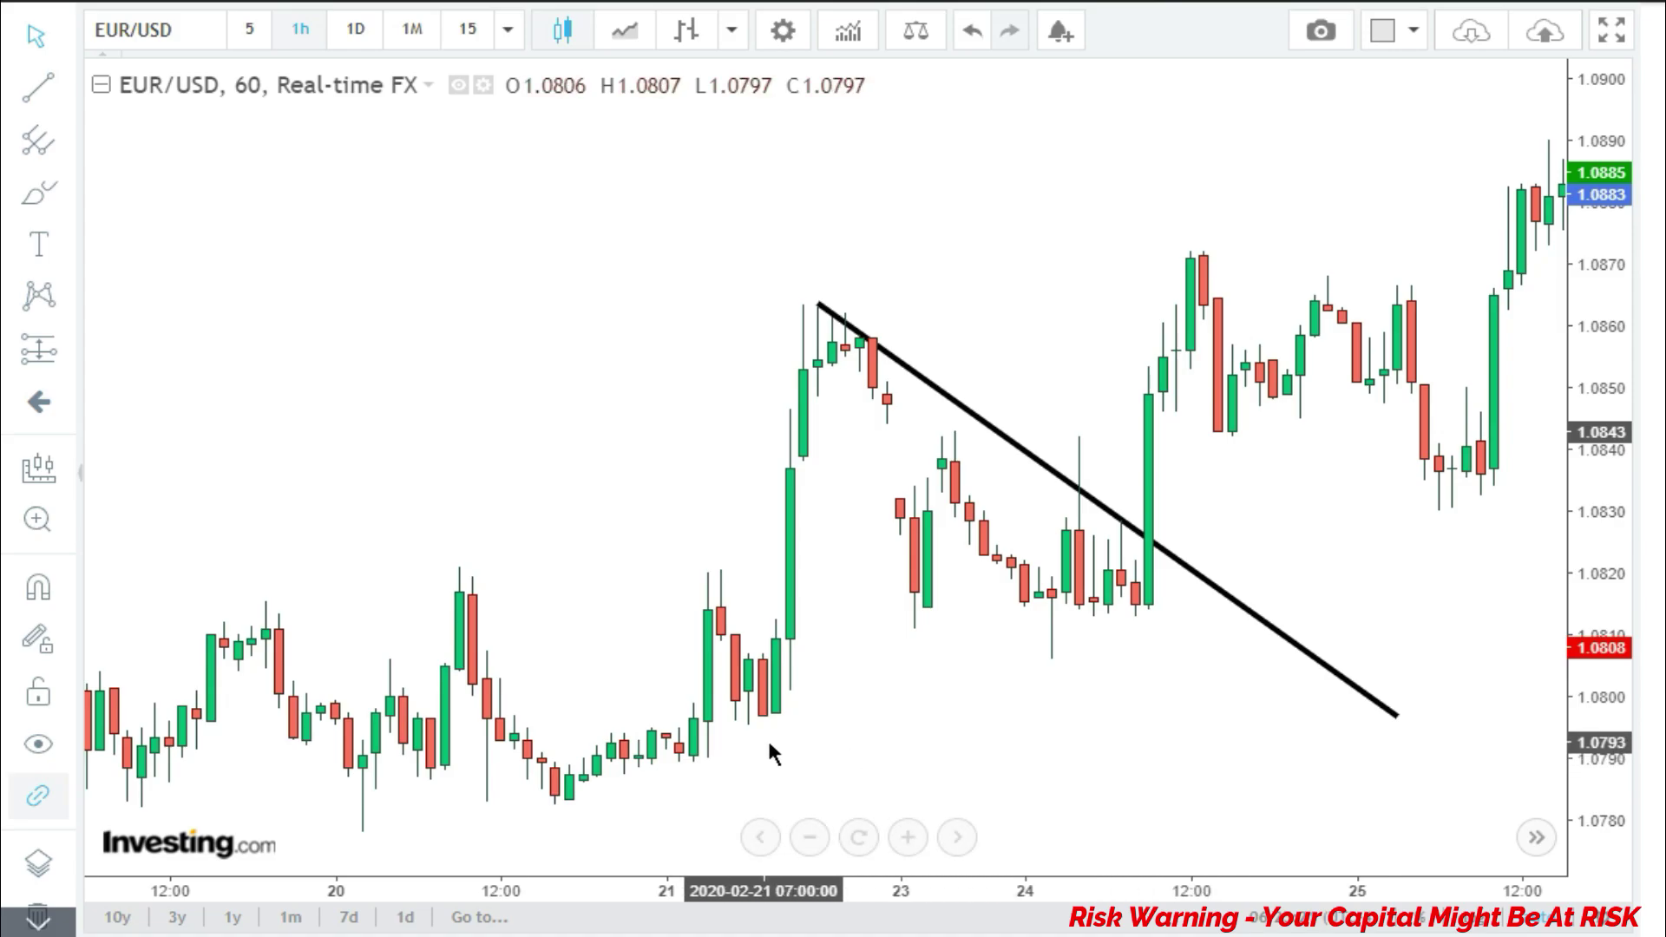
{"action": "left_click_drag", "start_coordinate": [1137, 755], "coordinate": [517, 727]}
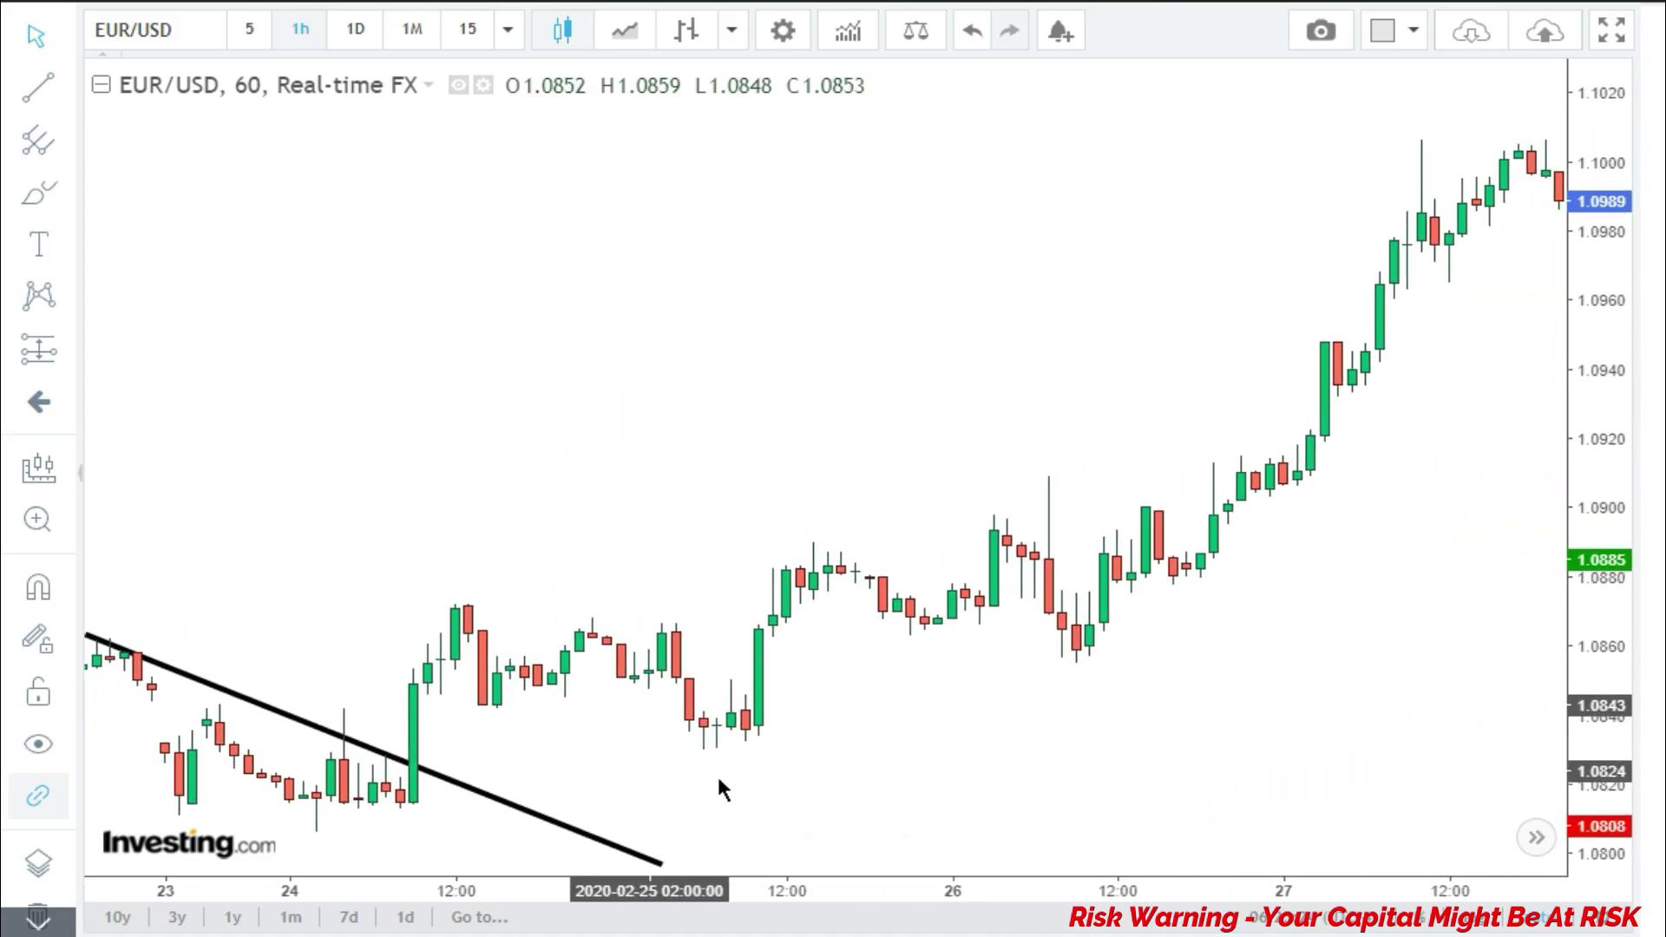
{"action": "left_click_drag", "start_coordinate": [1037, 742], "coordinate": [590, 736]}
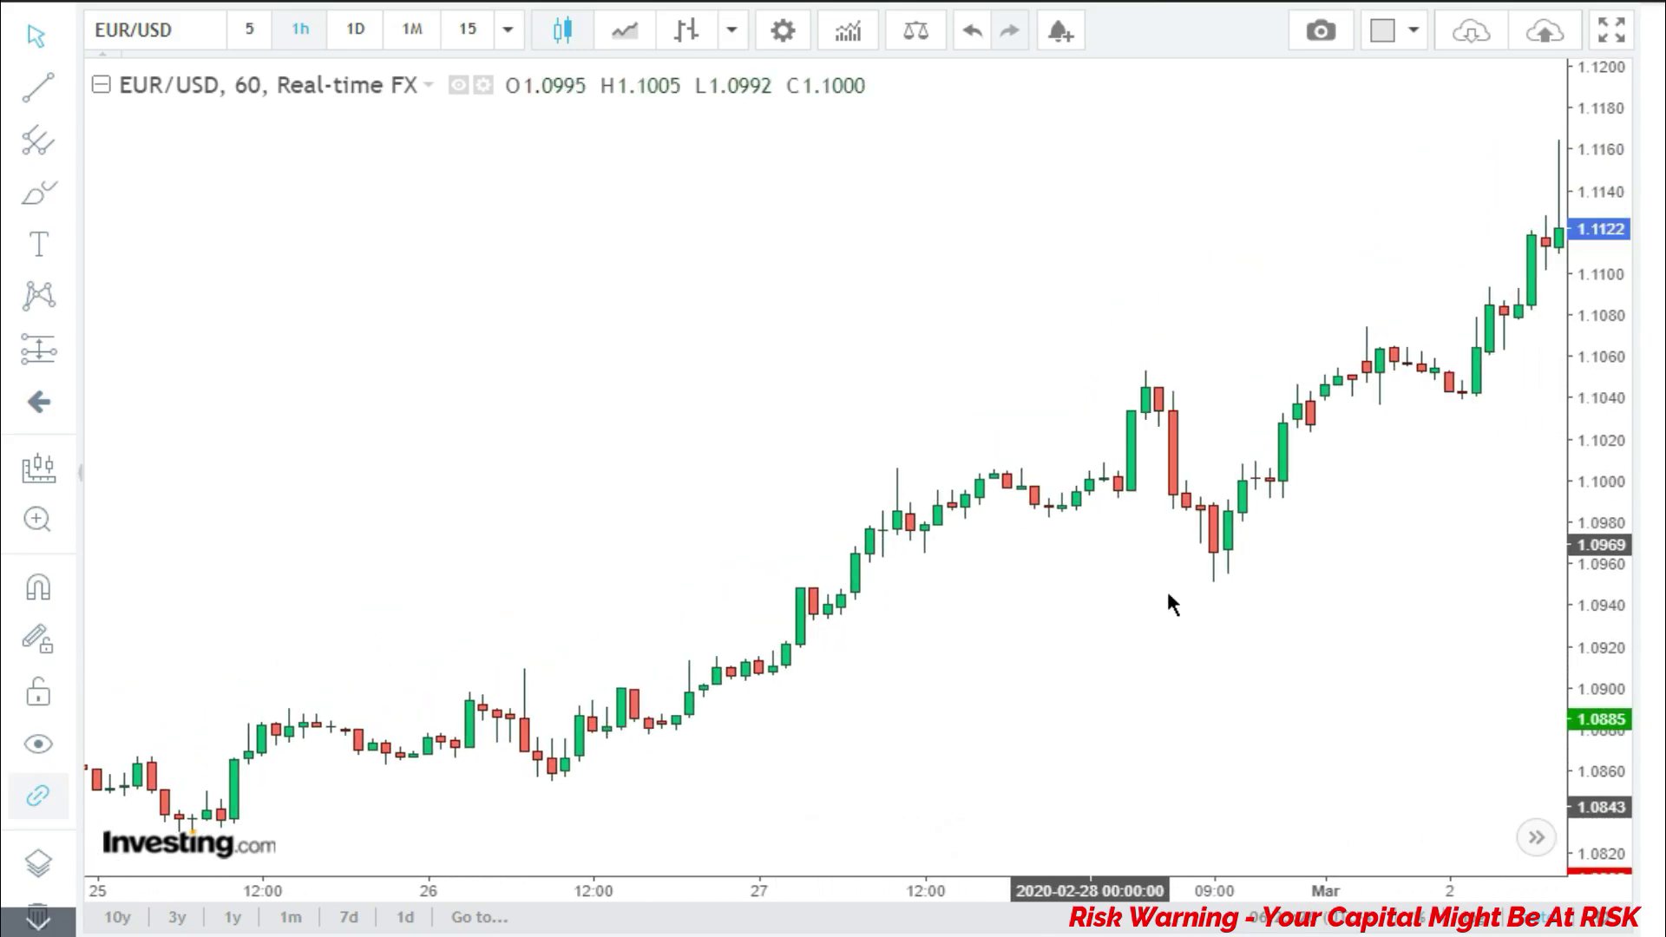
{"action": "left_click_drag", "start_coordinate": [1168, 602], "coordinate": [636, 602]}
{"action": "left_click_drag", "start_coordinate": [1157, 602], "coordinate": [865, 602]}
{"action": "left_click_drag", "start_coordinate": [1004, 377], "coordinate": [721, 550]}
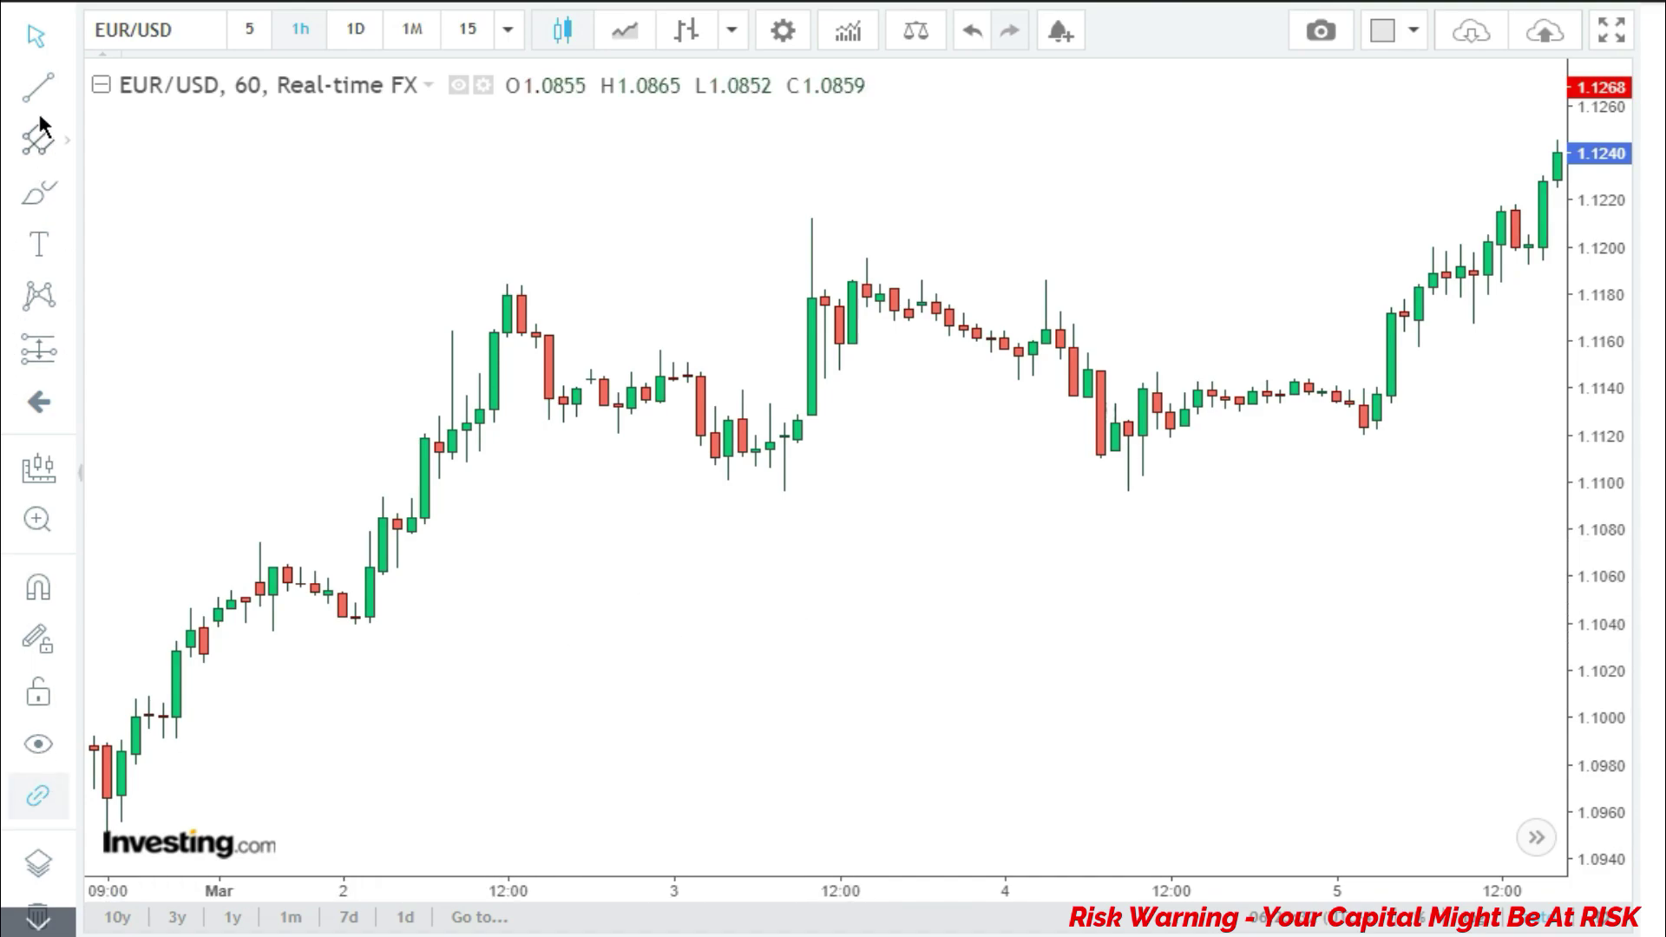
Draw a descending trendline from the March 2 high at about 1.1187 over the pullback to about 1.1077 on March 4
{"action": "left_click", "coordinate": [494, 276]}
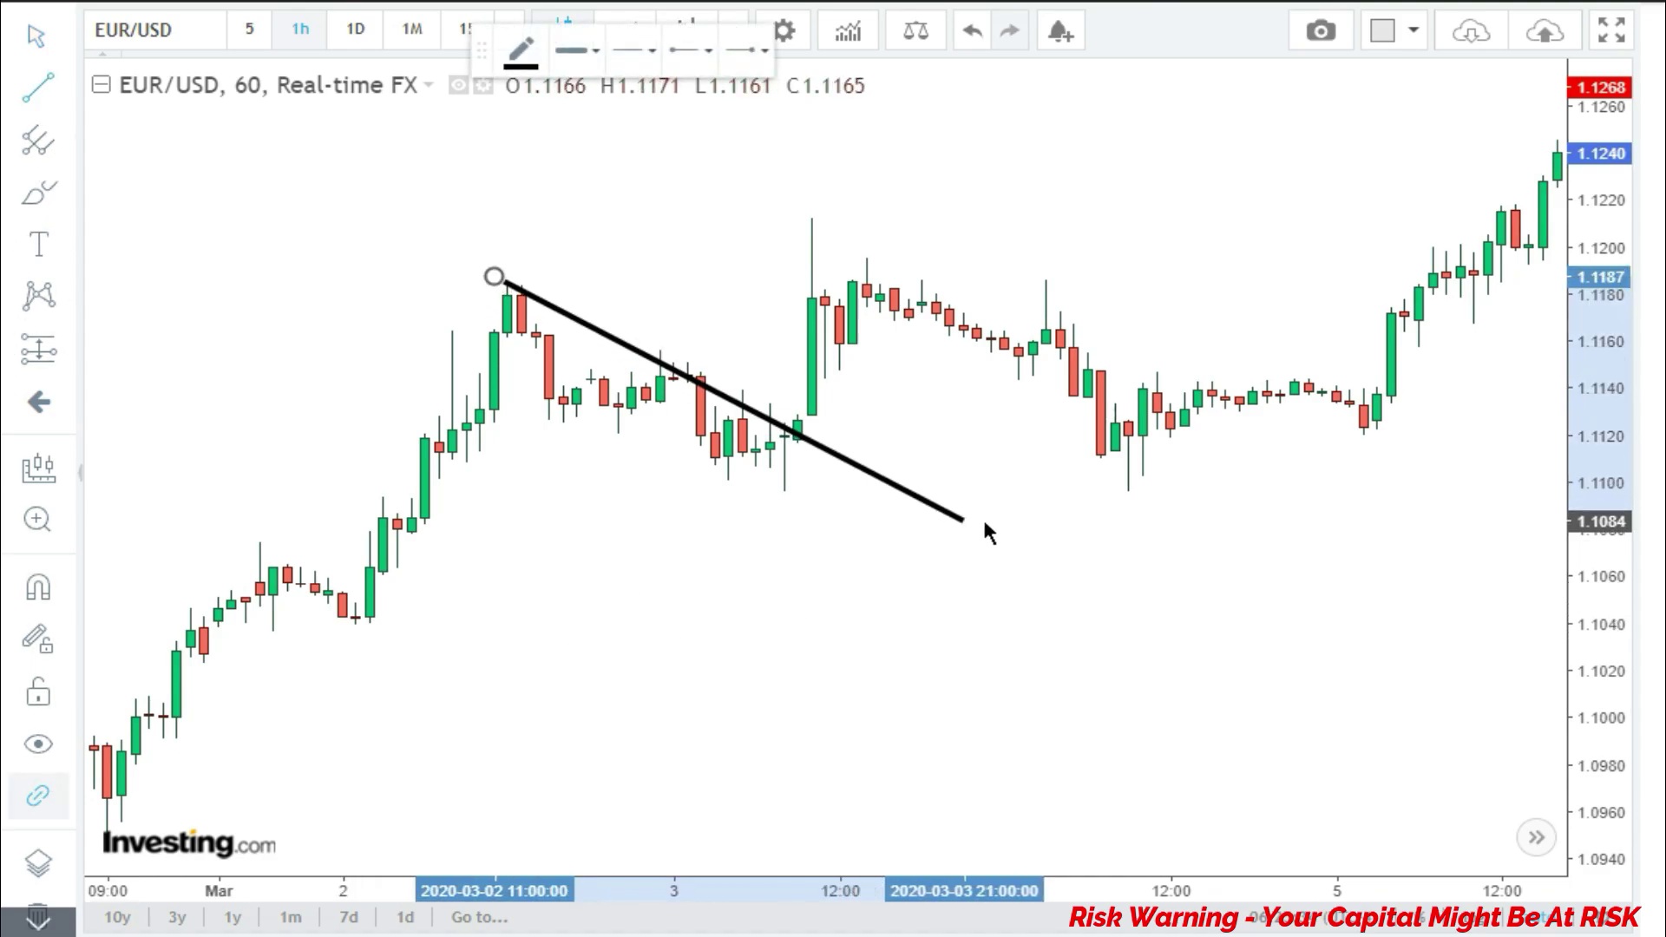
{"action": "left_click", "coordinate": [1024, 519]}
{"action": "left_click_drag", "start_coordinate": [1024, 519], "coordinate": [1060, 536]}
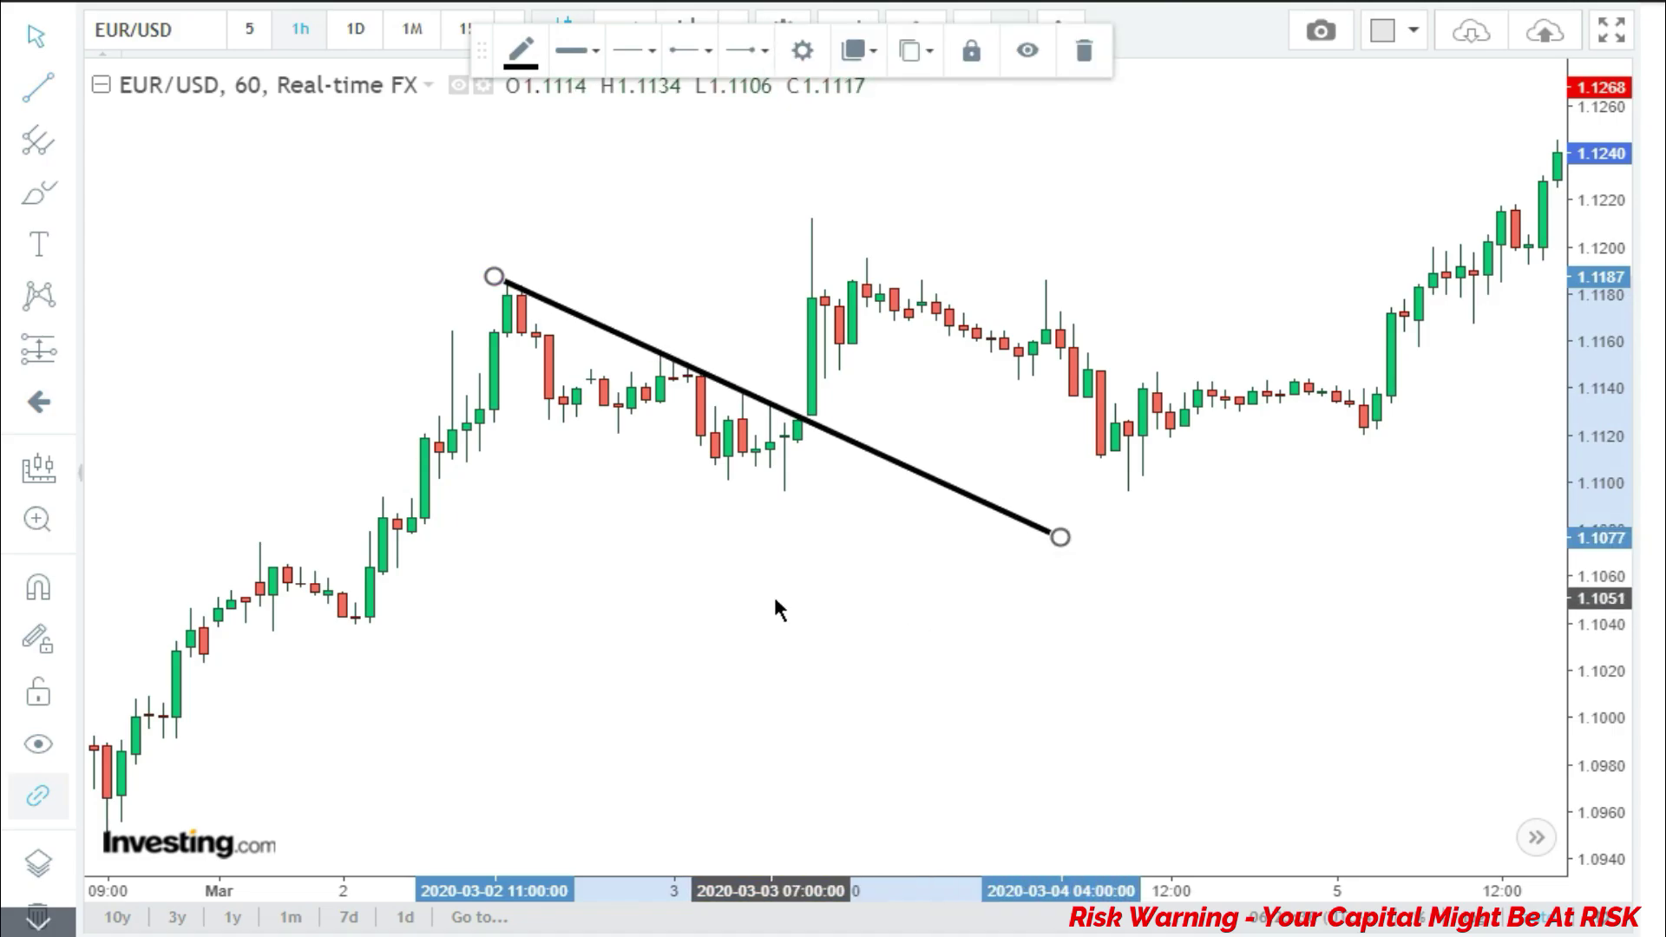
Examine the March 3 breakout and the price moves after it, and search the rise toward March 9 for further pullbacks
{"action": "left_click_drag", "start_coordinate": [729, 609], "coordinate": [760, 612]}
{"action": "scroll", "coordinate": [759, 613], "scroll_direction": "down", "scroll_amount": 2}
{"action": "scroll", "coordinate": [760, 622], "scroll_direction": "down", "scroll_amount": 1}
{"action": "left_click_drag", "start_coordinate": [1111, 602], "coordinate": [840, 606]}
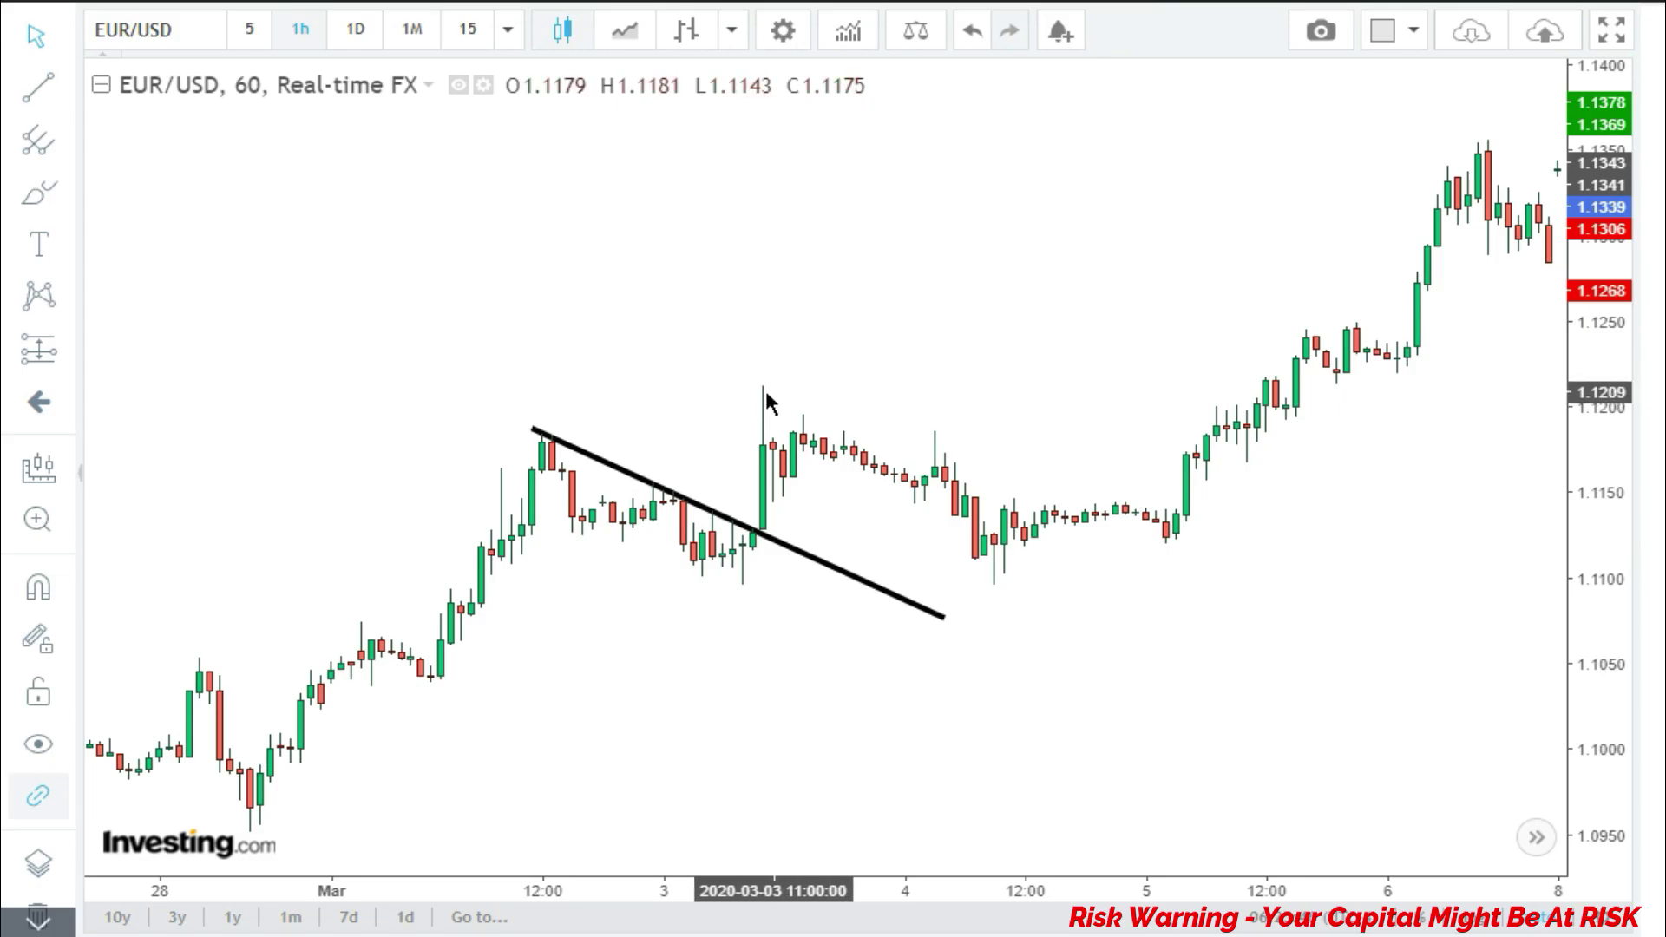
{"action": "left_click_drag", "start_coordinate": [1217, 714], "coordinate": [754, 702]}
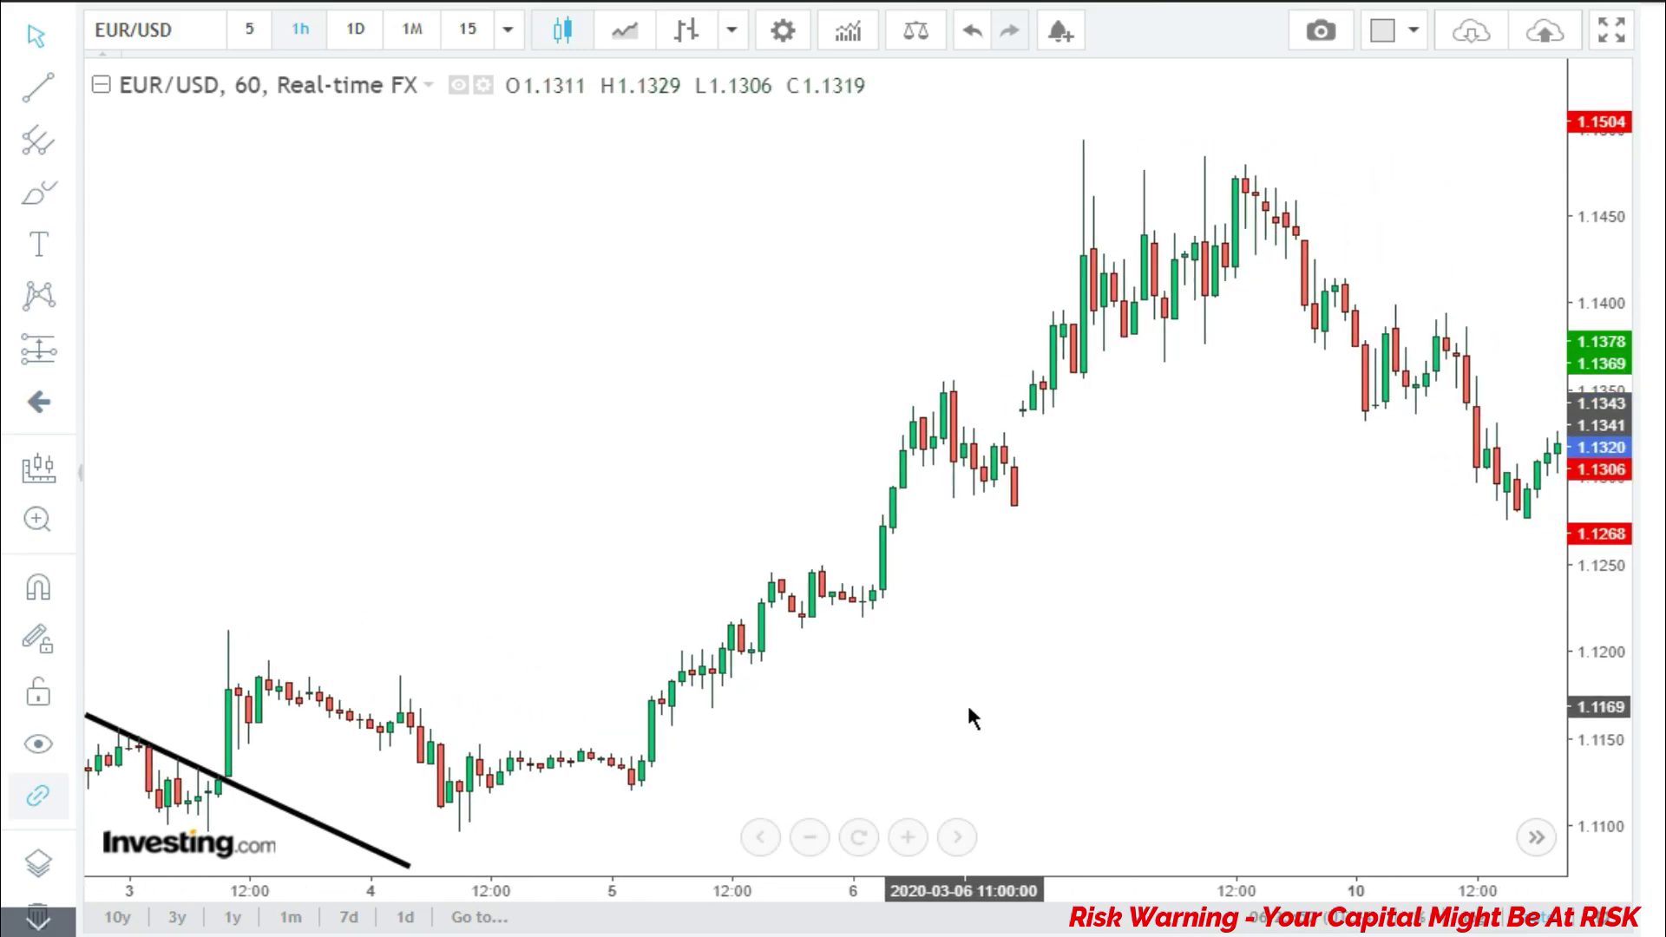
{"action": "scroll", "coordinate": [963, 716], "scroll_direction": "up", "scroll_amount": 4}
{"action": "scroll", "coordinate": [799, 716], "scroll_direction": "down", "scroll_amount": 5}
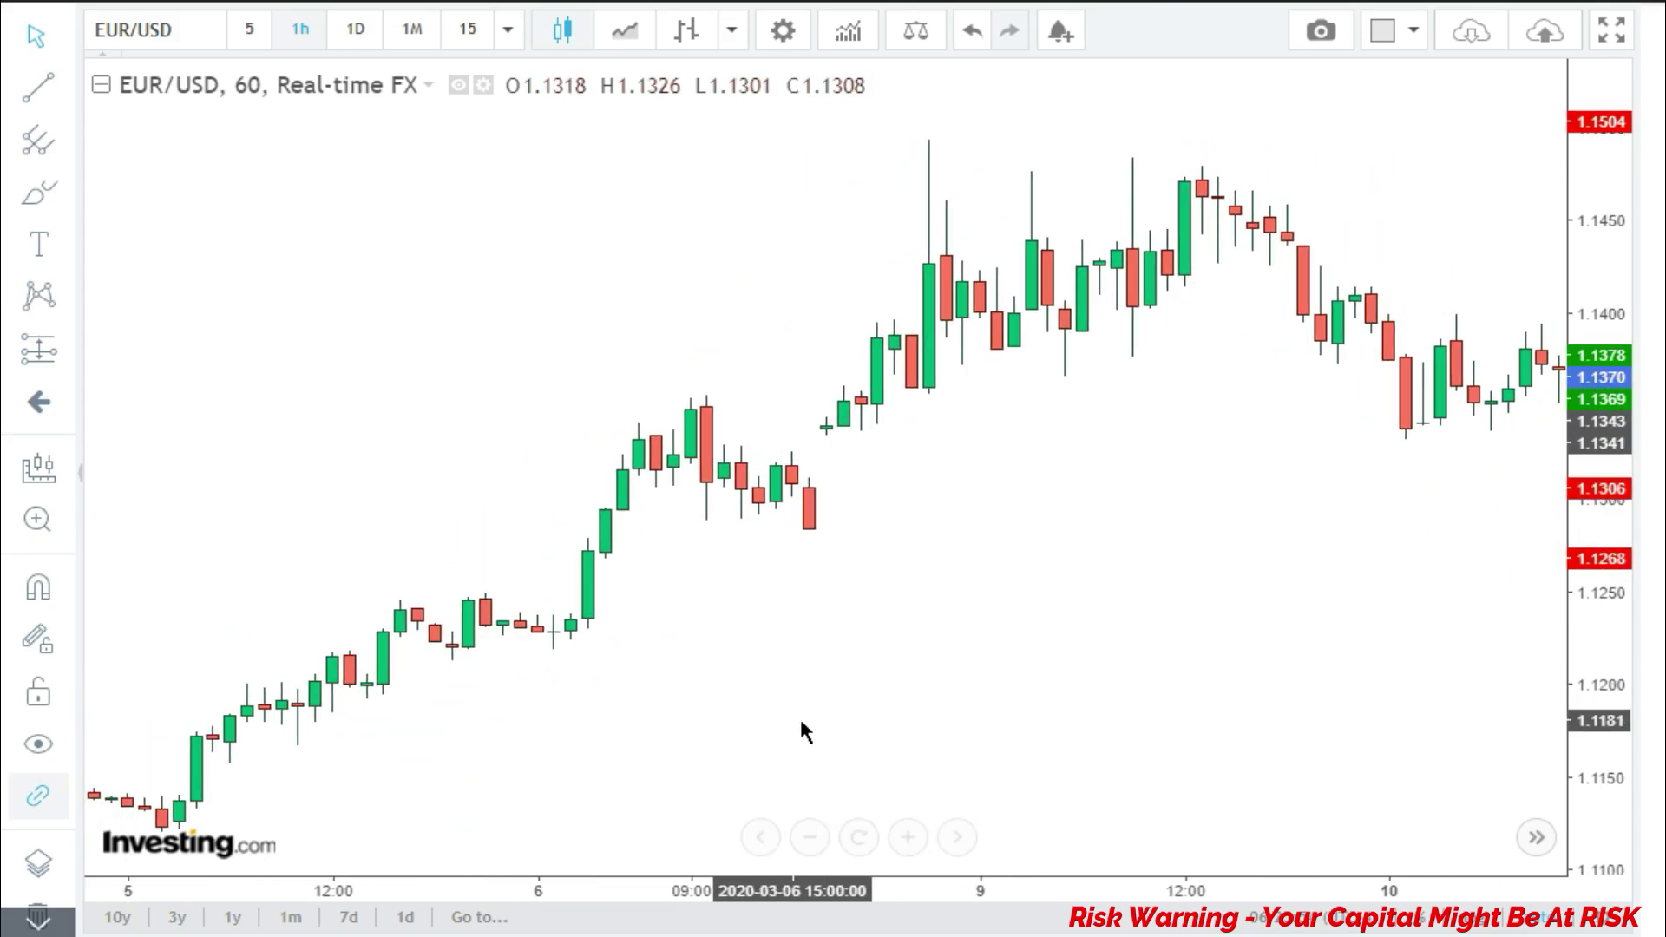
{"action": "left_click_drag", "start_coordinate": [1100, 669], "coordinate": [508, 645]}
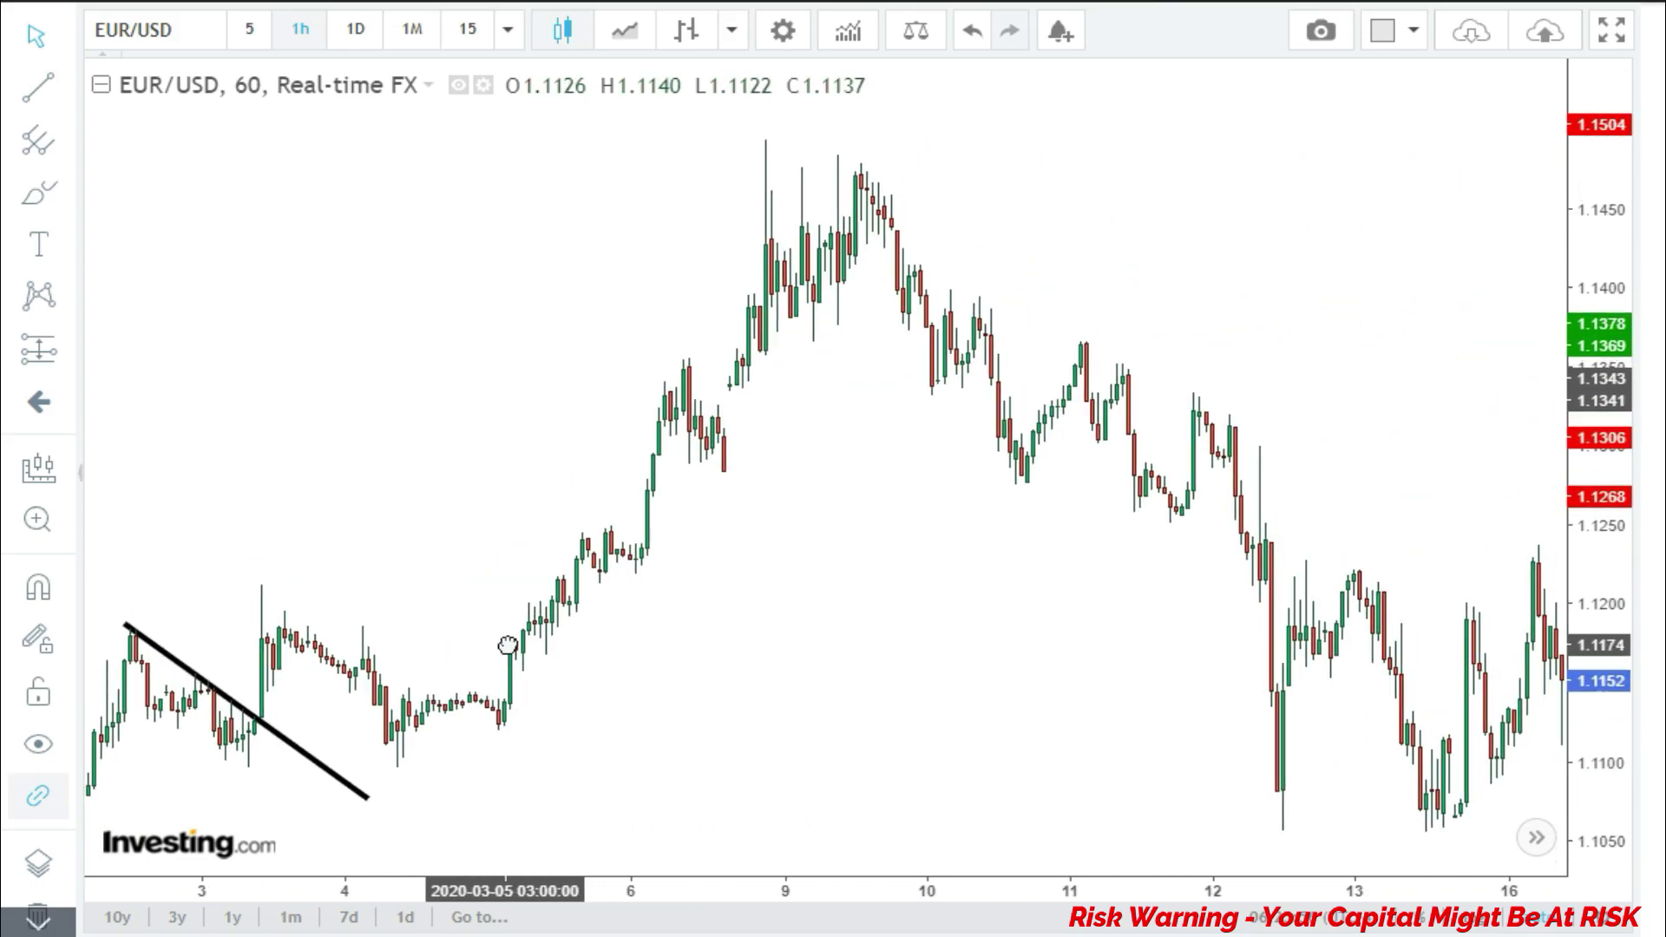
{"action": "scroll", "coordinate": [506, 646], "scroll_direction": "up", "scroll_amount": 5}
{"action": "left_click_drag", "start_coordinate": [217, 598], "coordinate": [878, 726]}
{"action": "left_click_drag", "start_coordinate": [594, 737], "coordinate": [805, 764]}
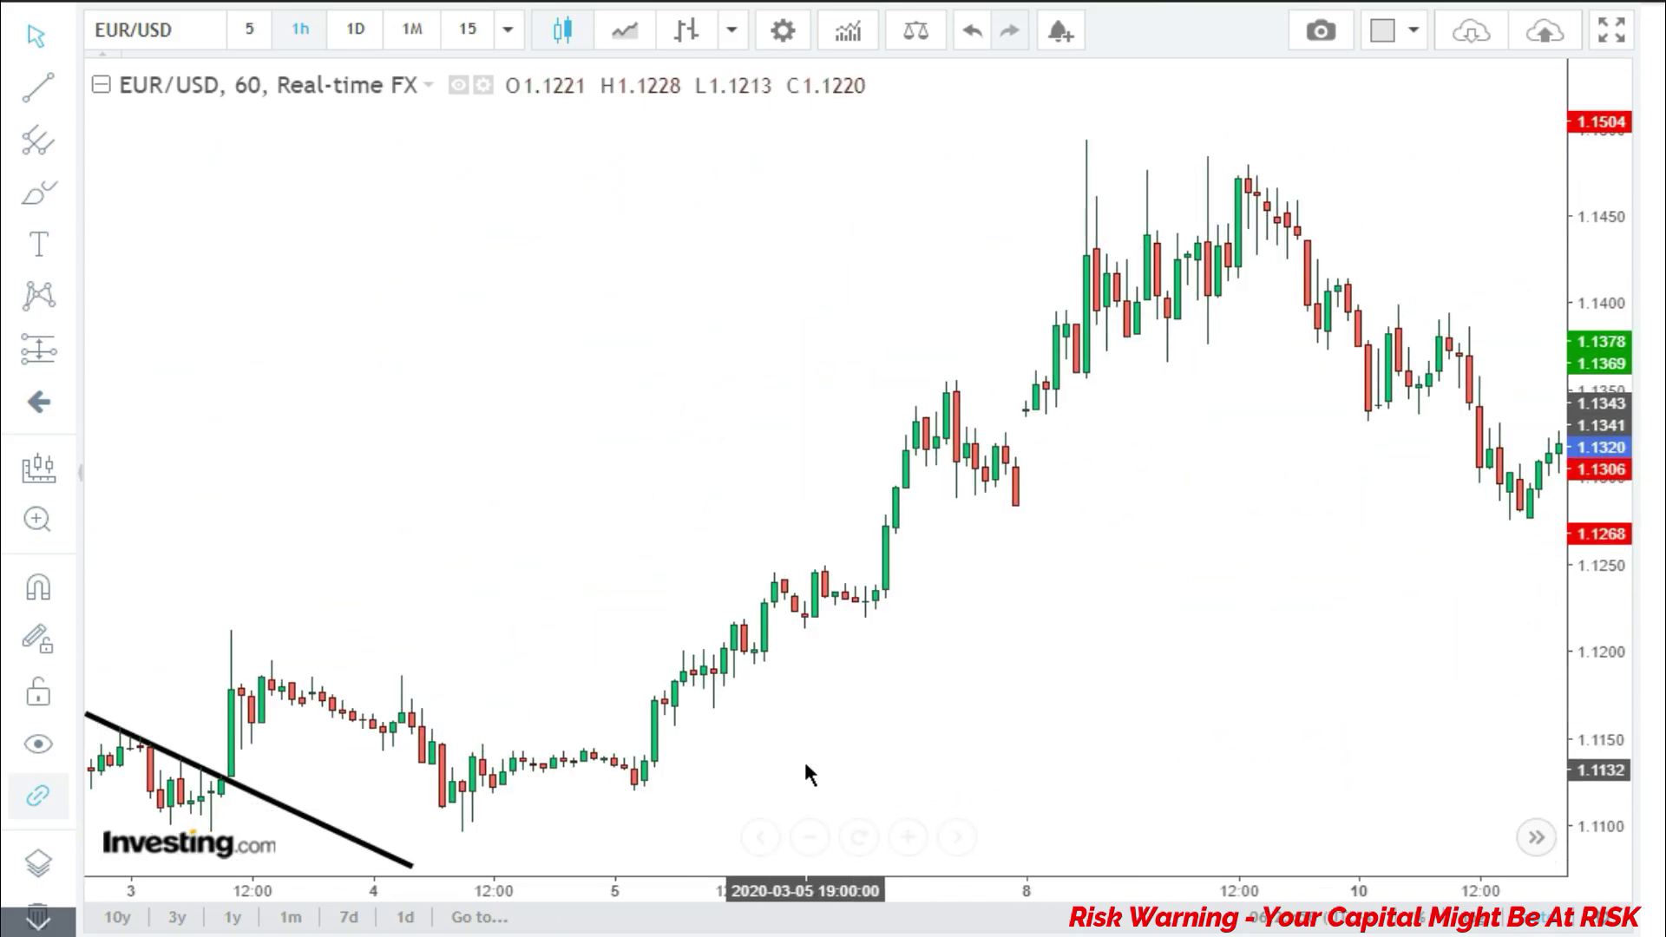
{"action": "scroll", "coordinate": [781, 760], "scroll_direction": "up", "scroll_amount": 3}
{"action": "left_click_drag", "start_coordinate": [591, 755], "coordinate": [899, 758]}
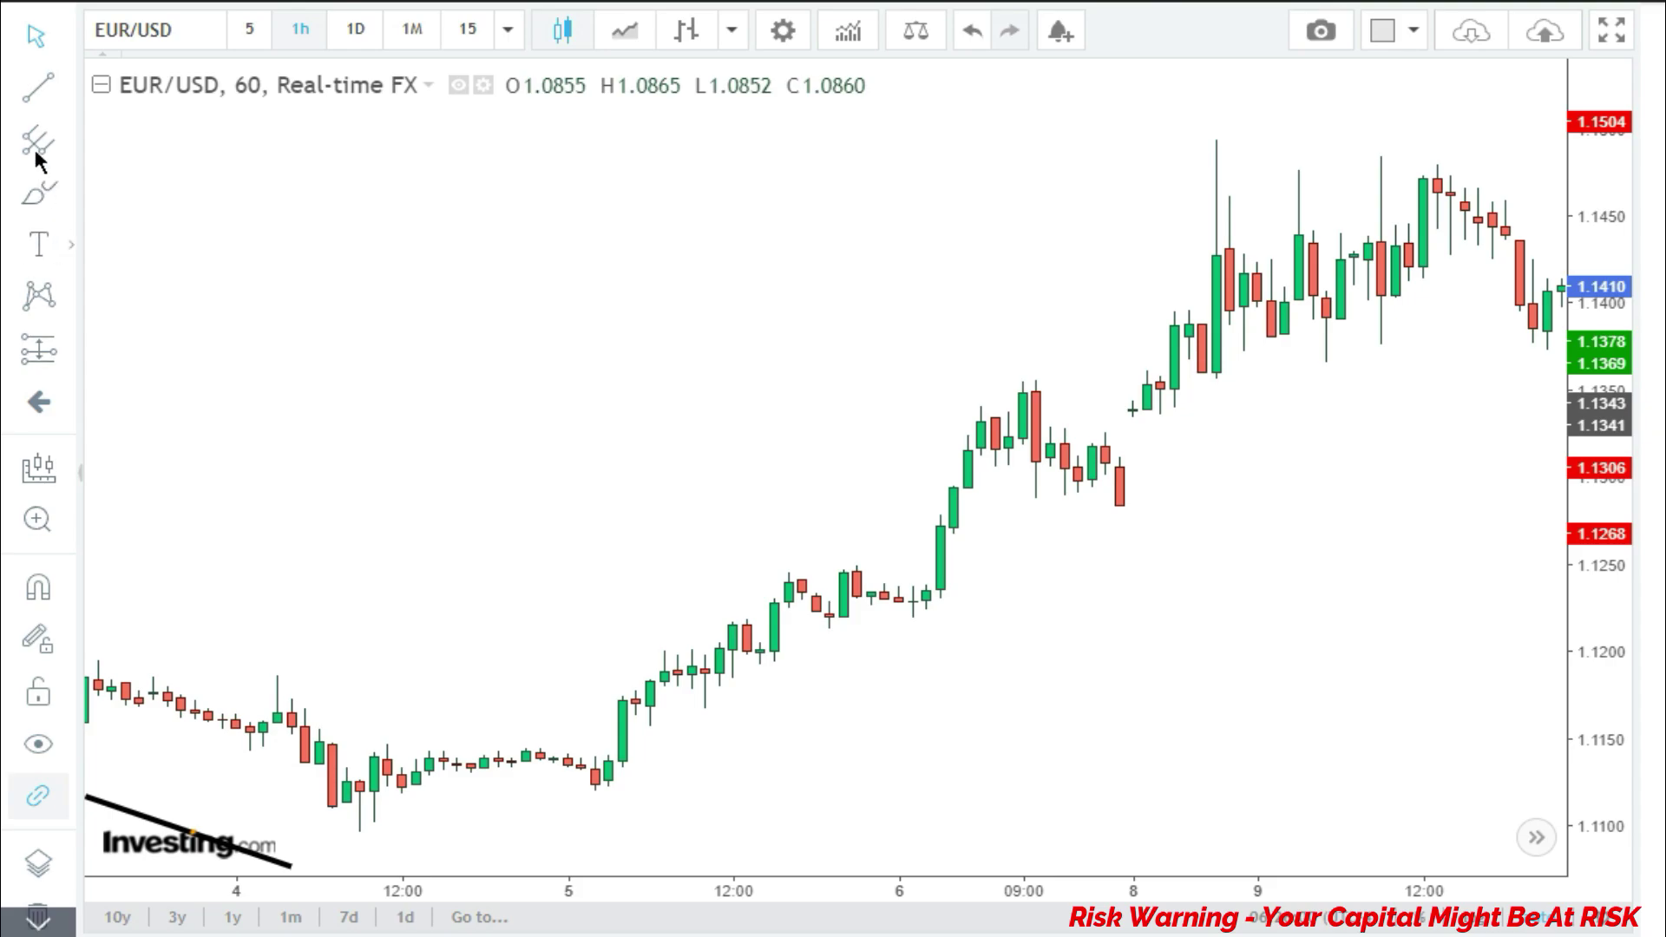
Draw a descending trendline from the March 5 high at about 1.1250 over the small pullback to about 1.1207 on March 6
{"action": "left_click", "coordinate": [29, 97]}
{"action": "left_click", "coordinate": [843, 565]}
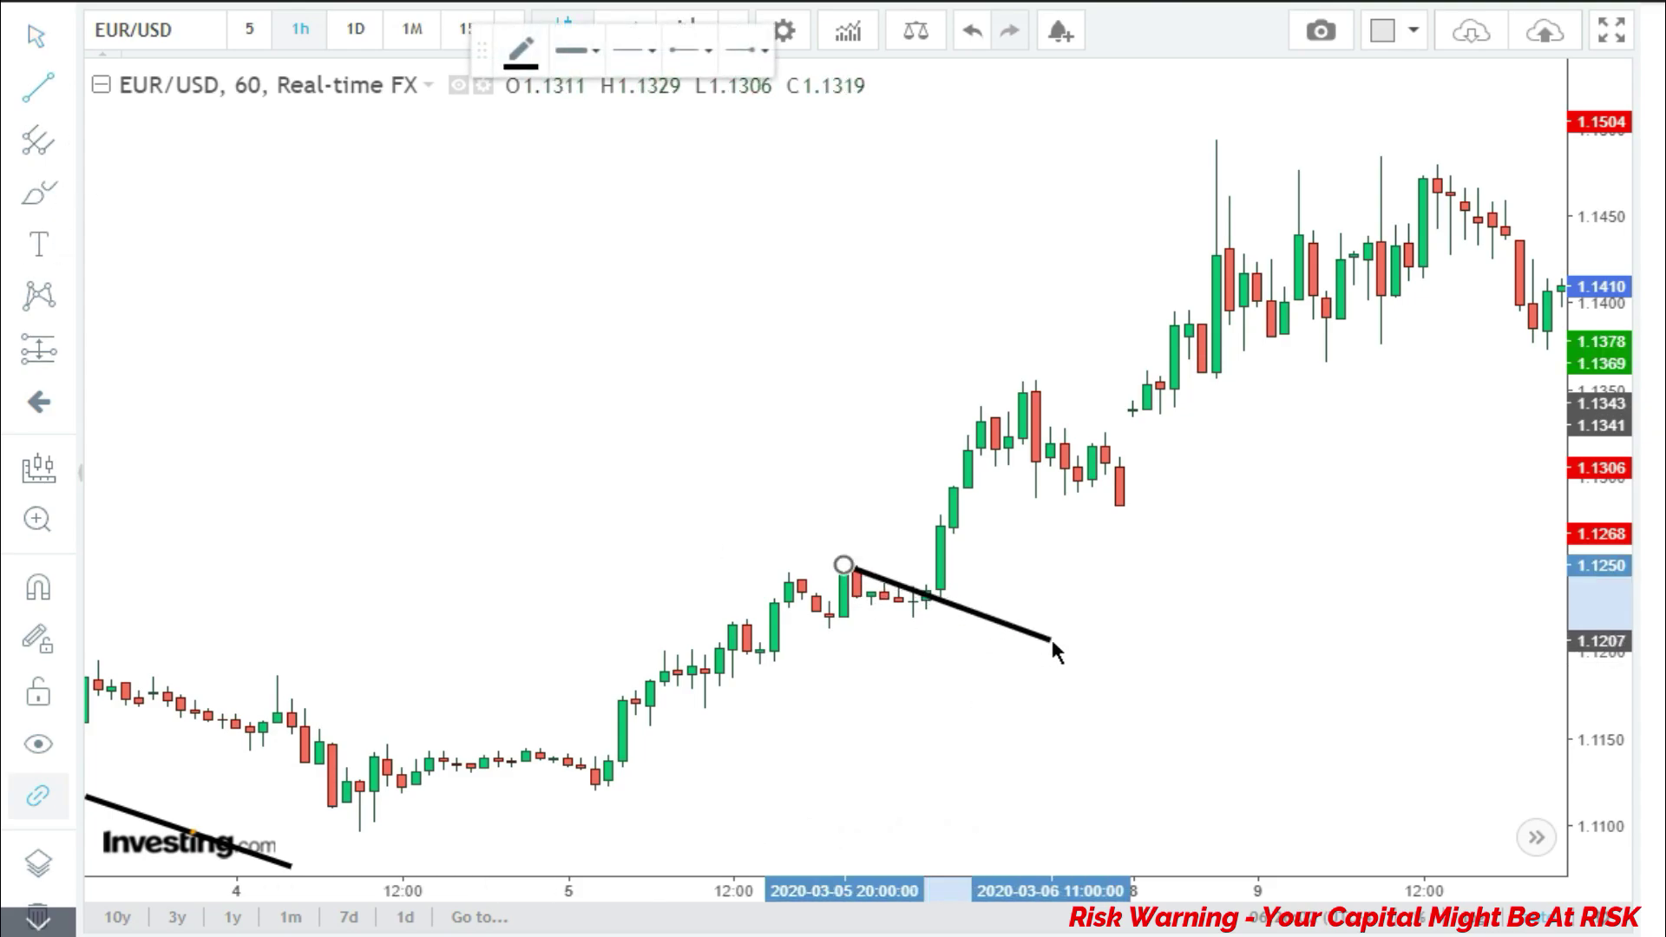
{"action": "left_click", "coordinate": [1081, 640]}
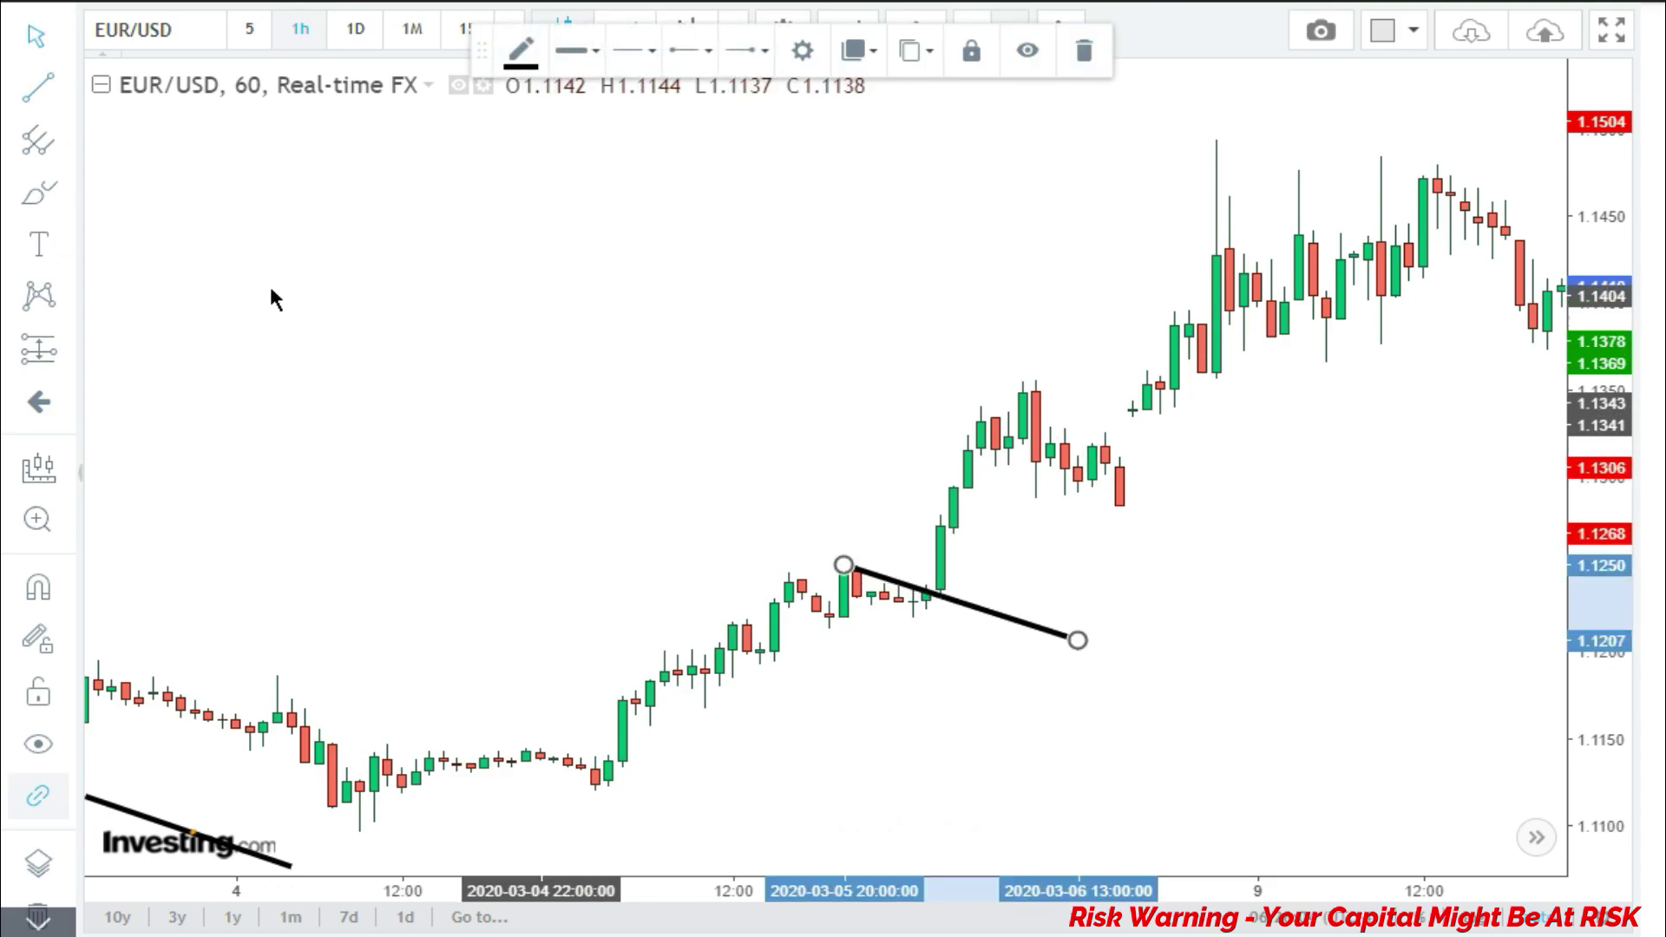
Draw a descending trendline from the March 6 high at about 1.1359 over the pullback and past the March 8 gap up
{"action": "left_click", "coordinate": [33, 96]}
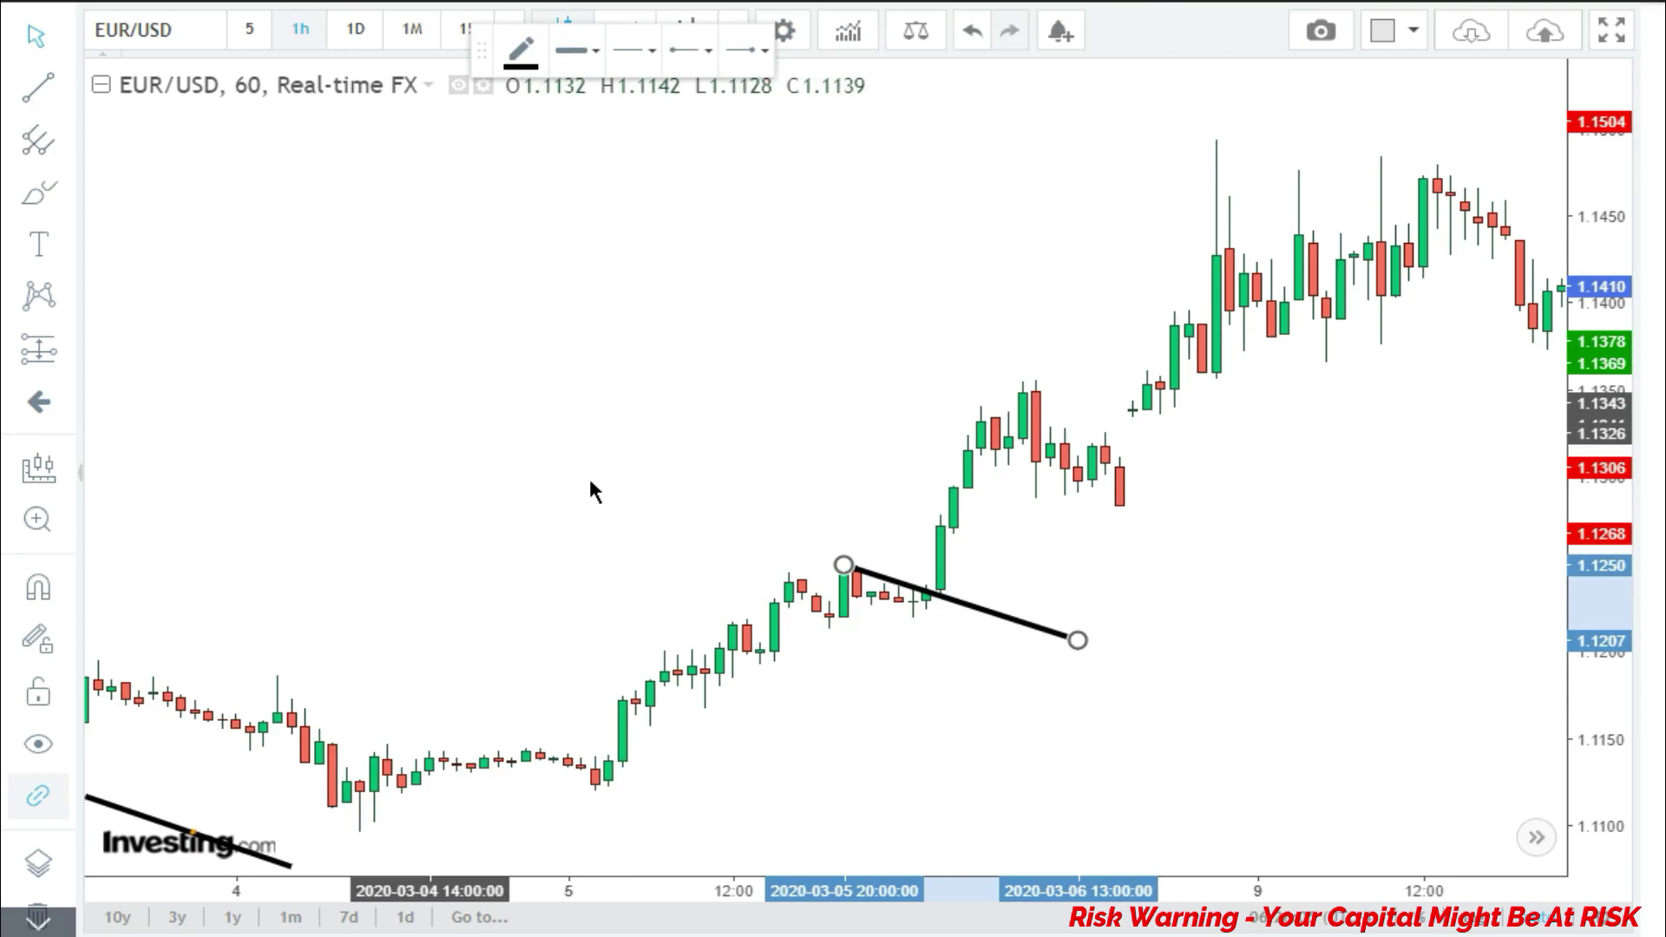
{"action": "left_click", "coordinate": [1023, 377]}
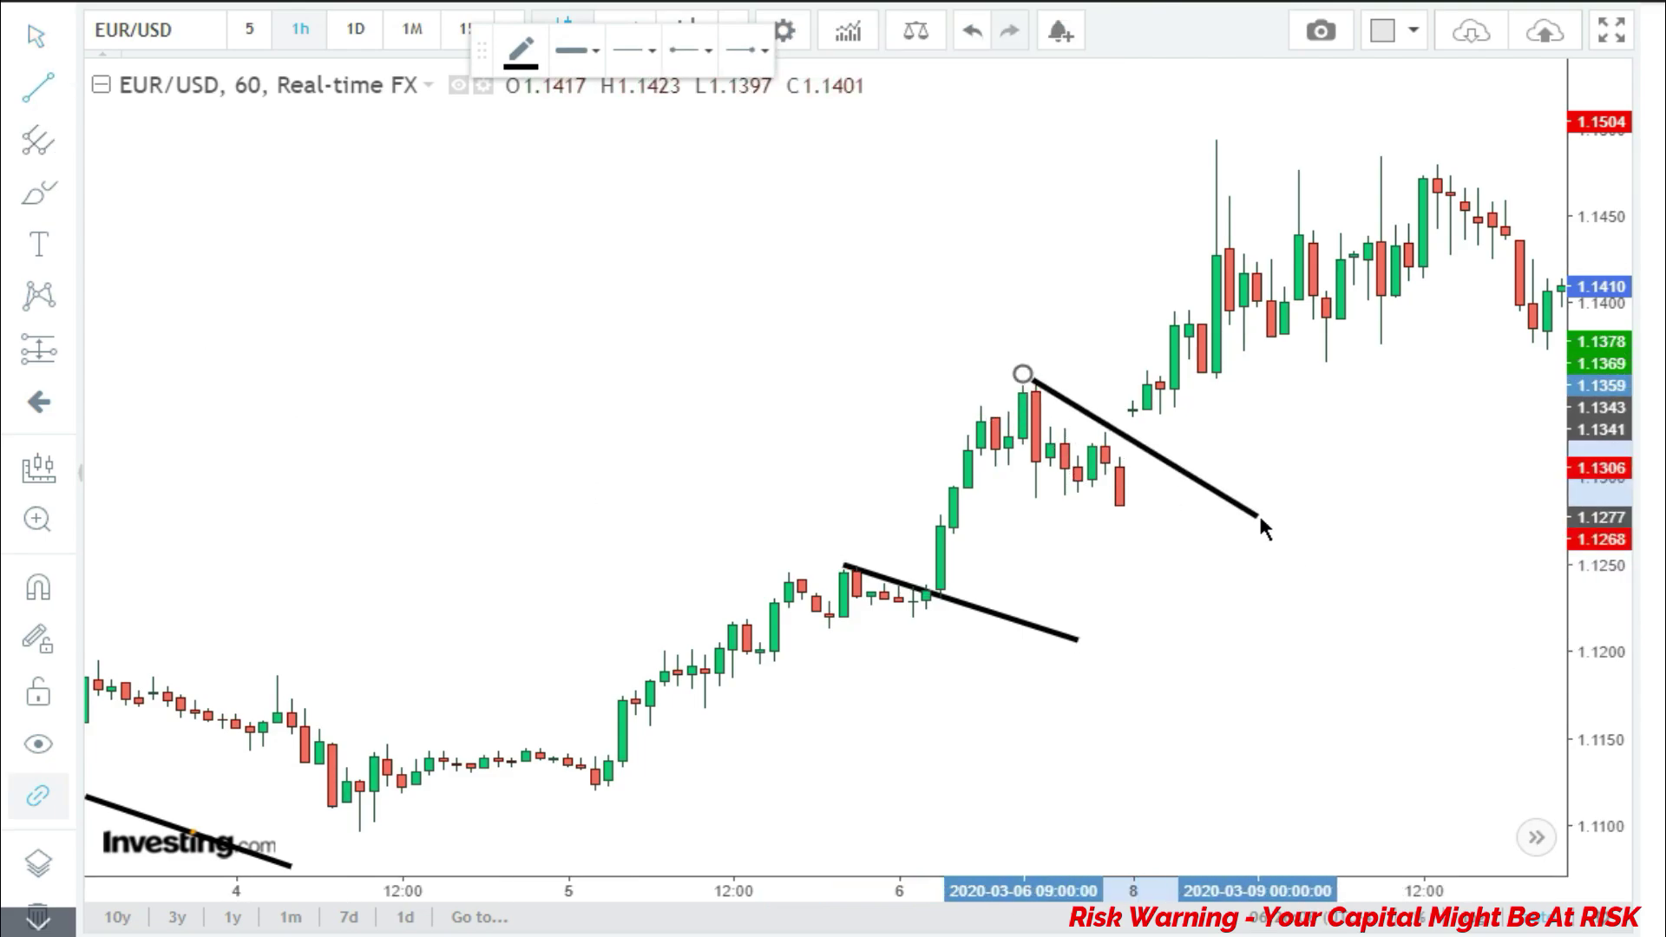
{"action": "left_click", "coordinate": [1269, 549]}
Draw a rising trendline from the March 10 low at about 1.1336 under the upward pullback to about 1.1392 on March 11
{"action": "left_click_drag", "start_coordinate": [1324, 720], "coordinate": [779, 672]}
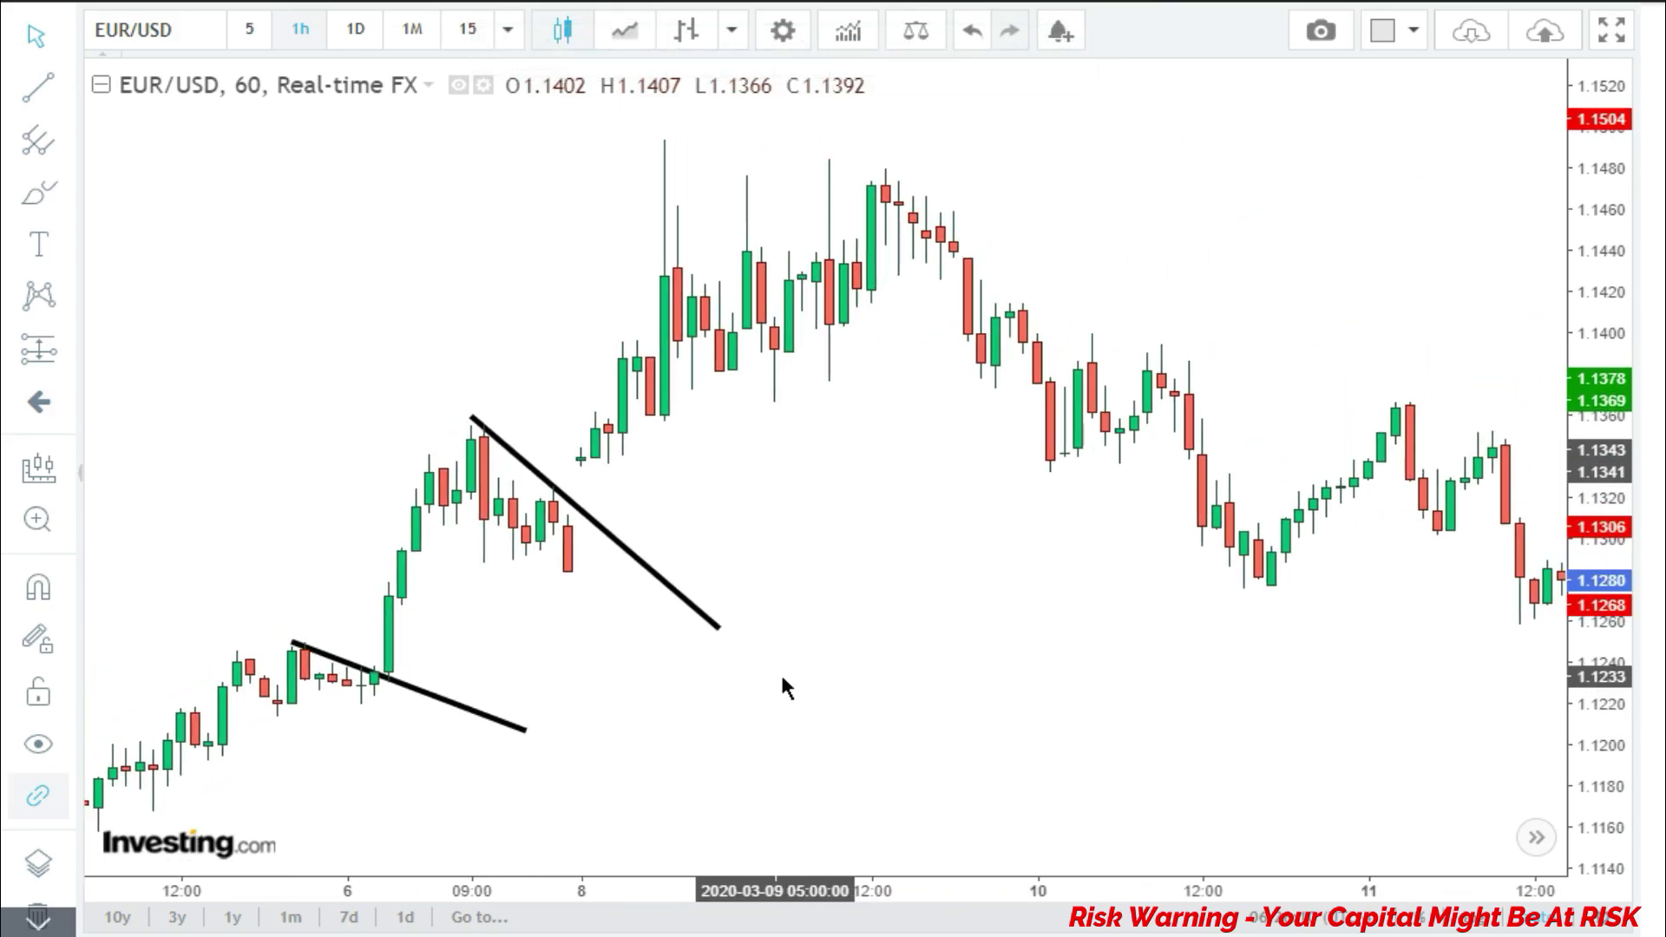
{"action": "scroll", "coordinate": [624, 551], "scroll_direction": "down", "scroll_amount": 2}
{"action": "left_click_drag", "start_coordinate": [1071, 589], "coordinate": [814, 569]}
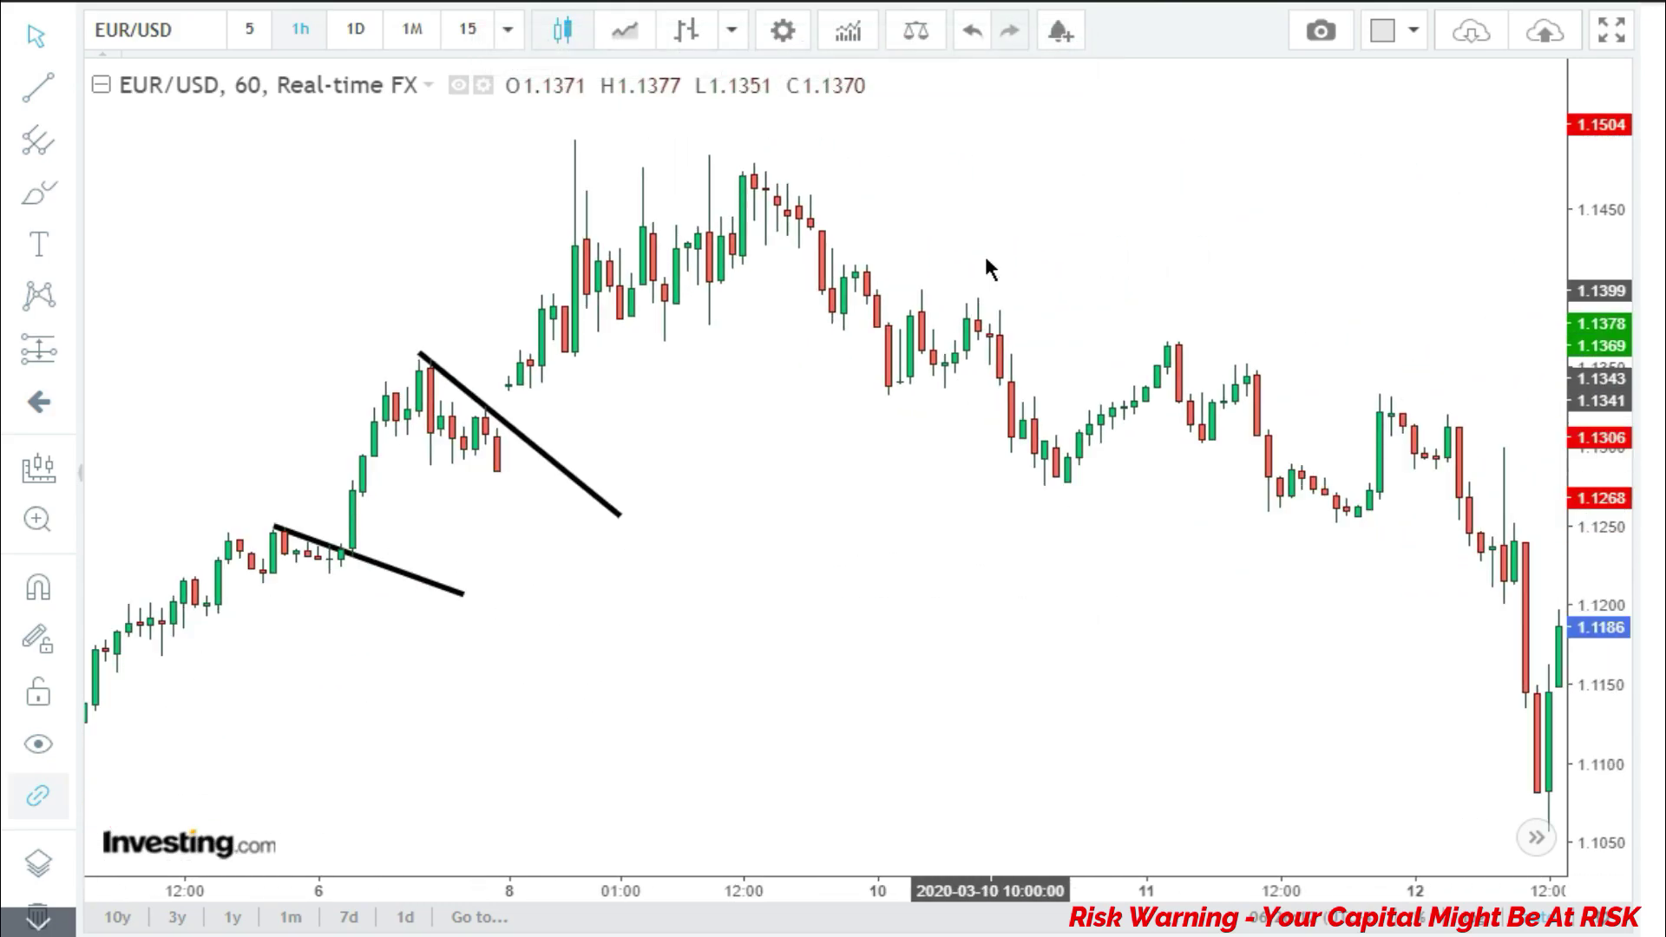
{"action": "left_click", "coordinate": [38, 86]}
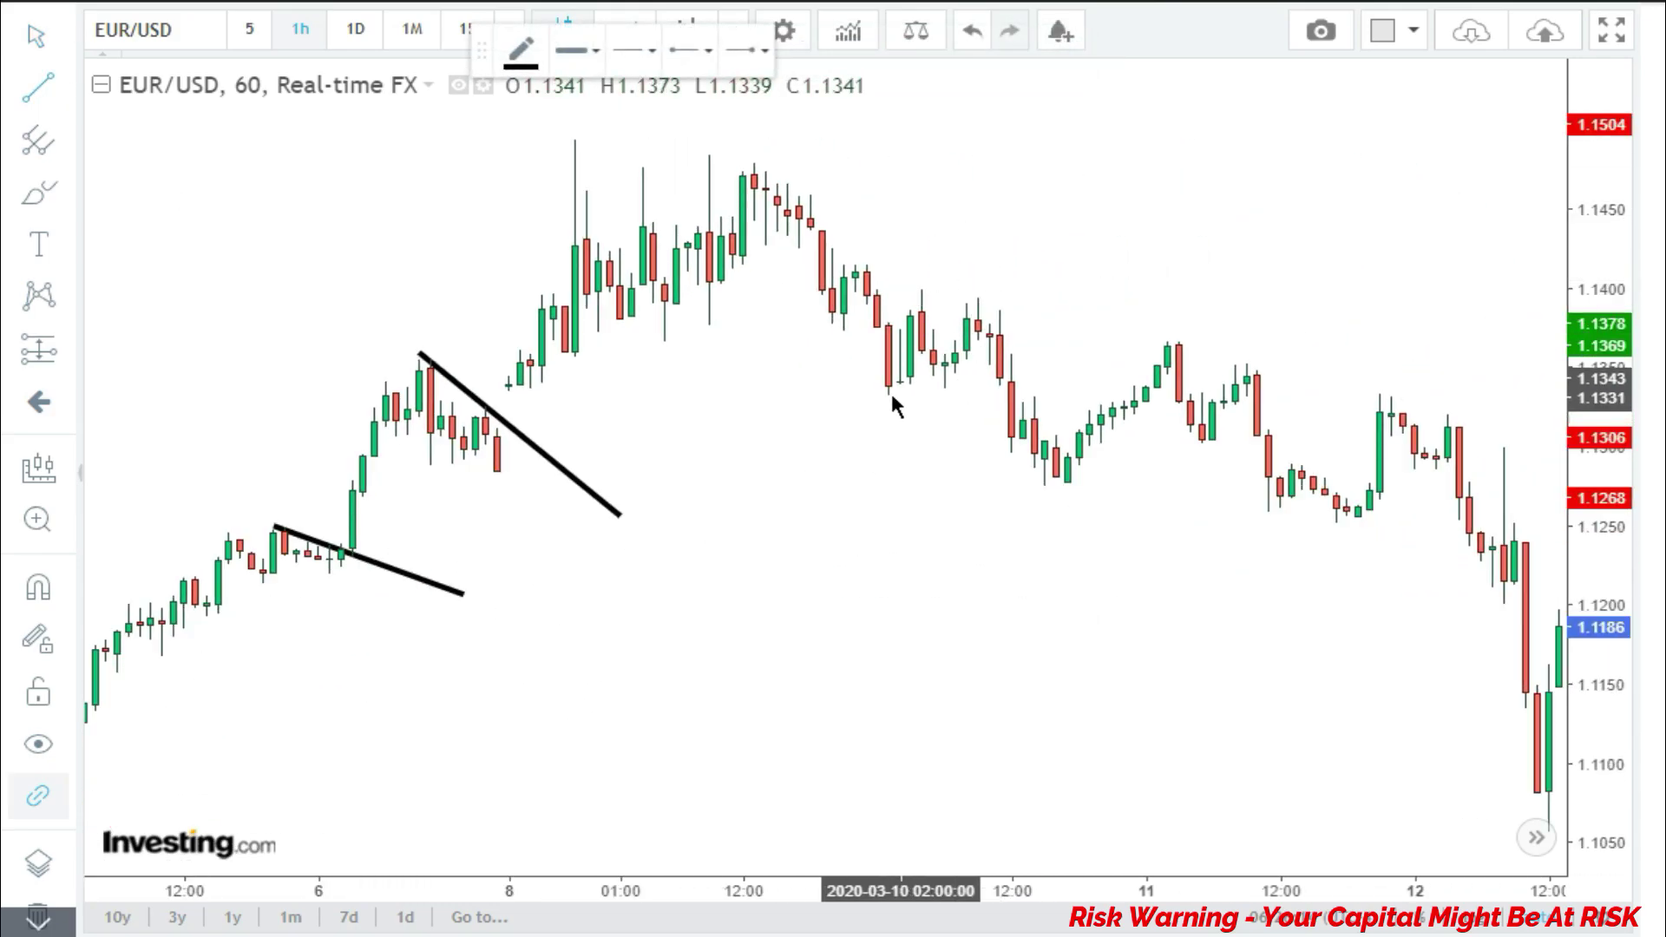
{"action": "left_click", "coordinate": [888, 390]}
{"action": "left_click", "coordinate": [1278, 301]}
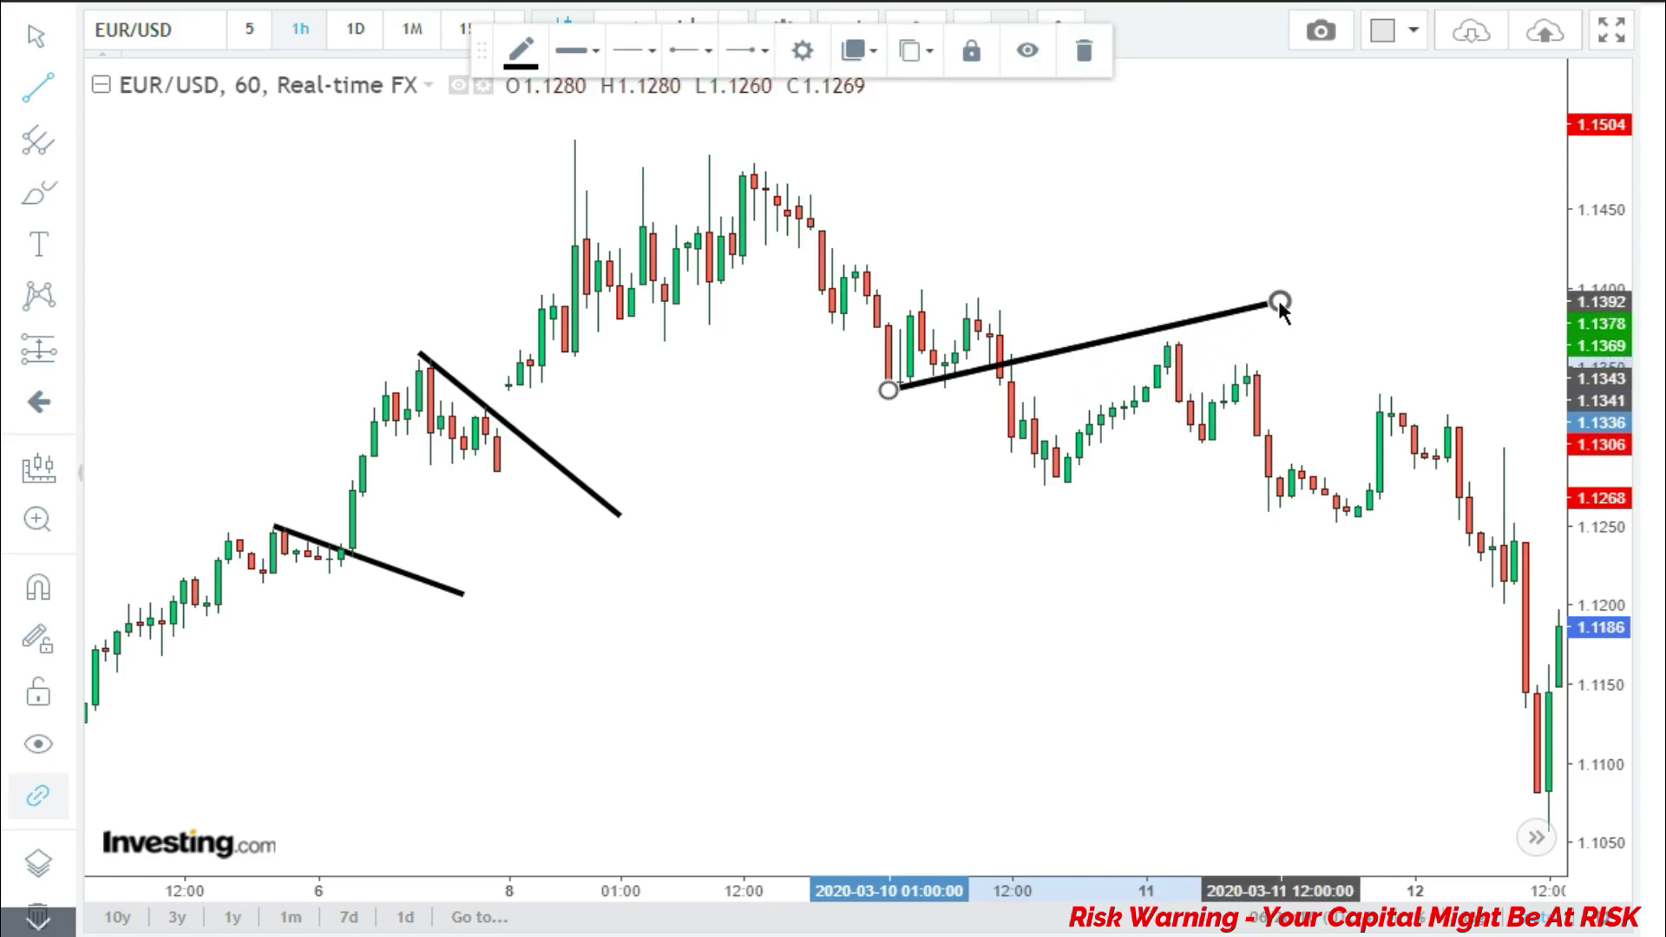
Draw a rising trendline from the second March 10 low at about 1.1276 under the next upward pullback to about 1.1350
{"action": "left_click_drag", "start_coordinate": [1155, 643], "coordinate": [693, 631]}
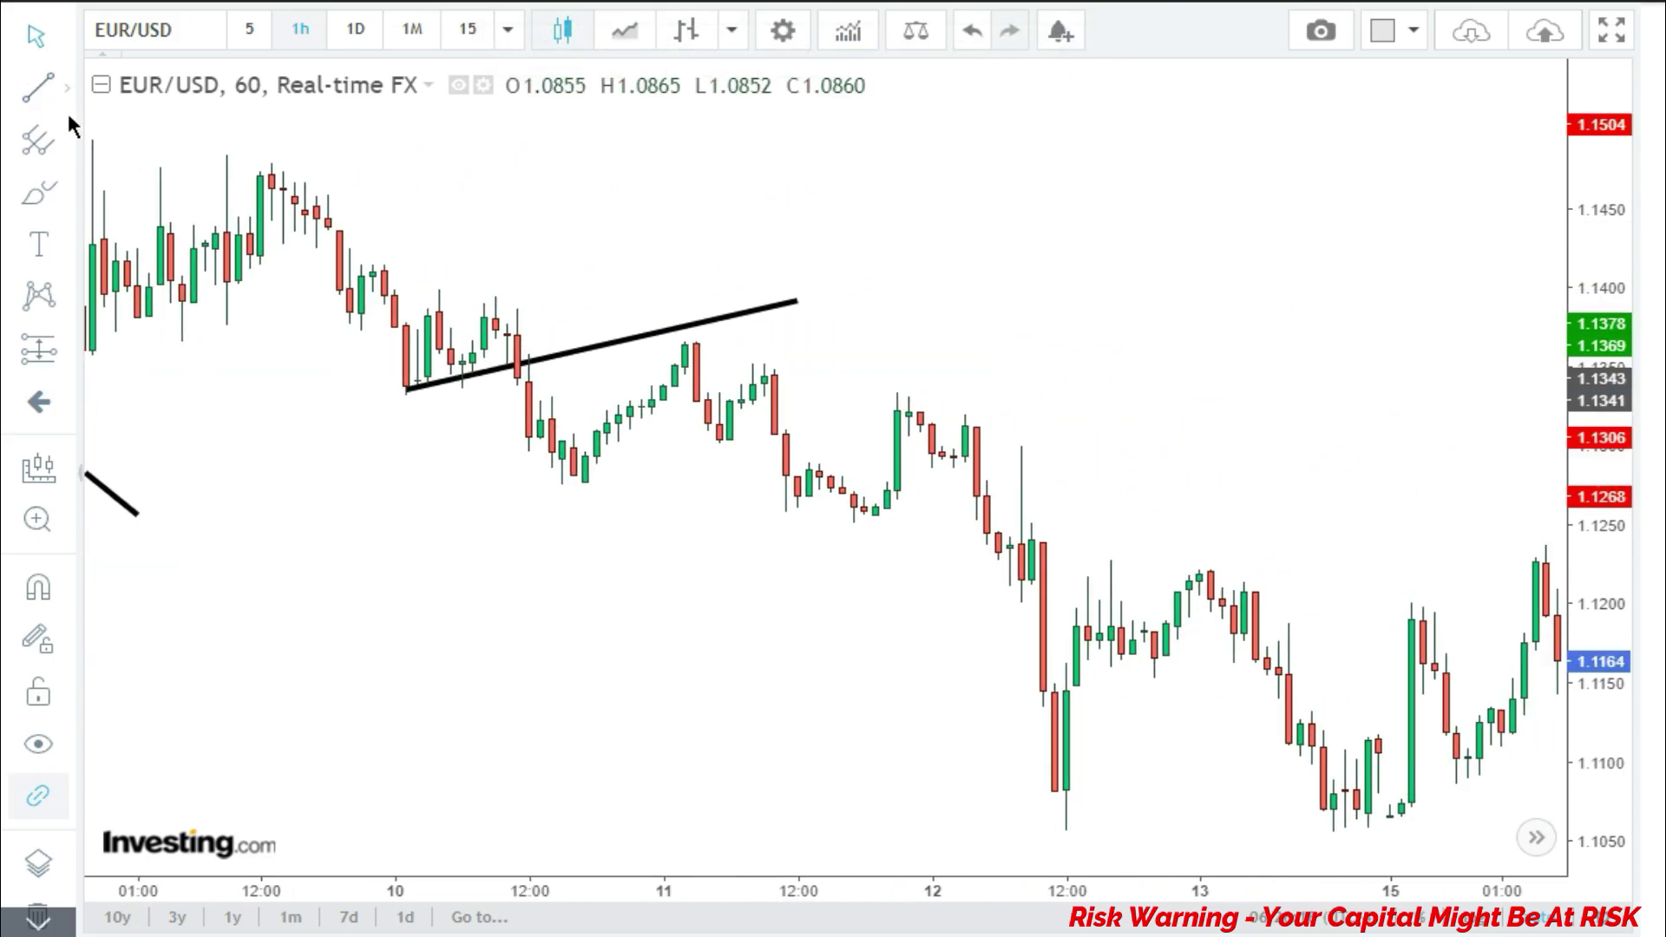
{"action": "left_click", "coordinate": [38, 87]}
{"action": "left_click", "coordinate": [573, 483]}
{"action": "left_click", "coordinate": [976, 367]}
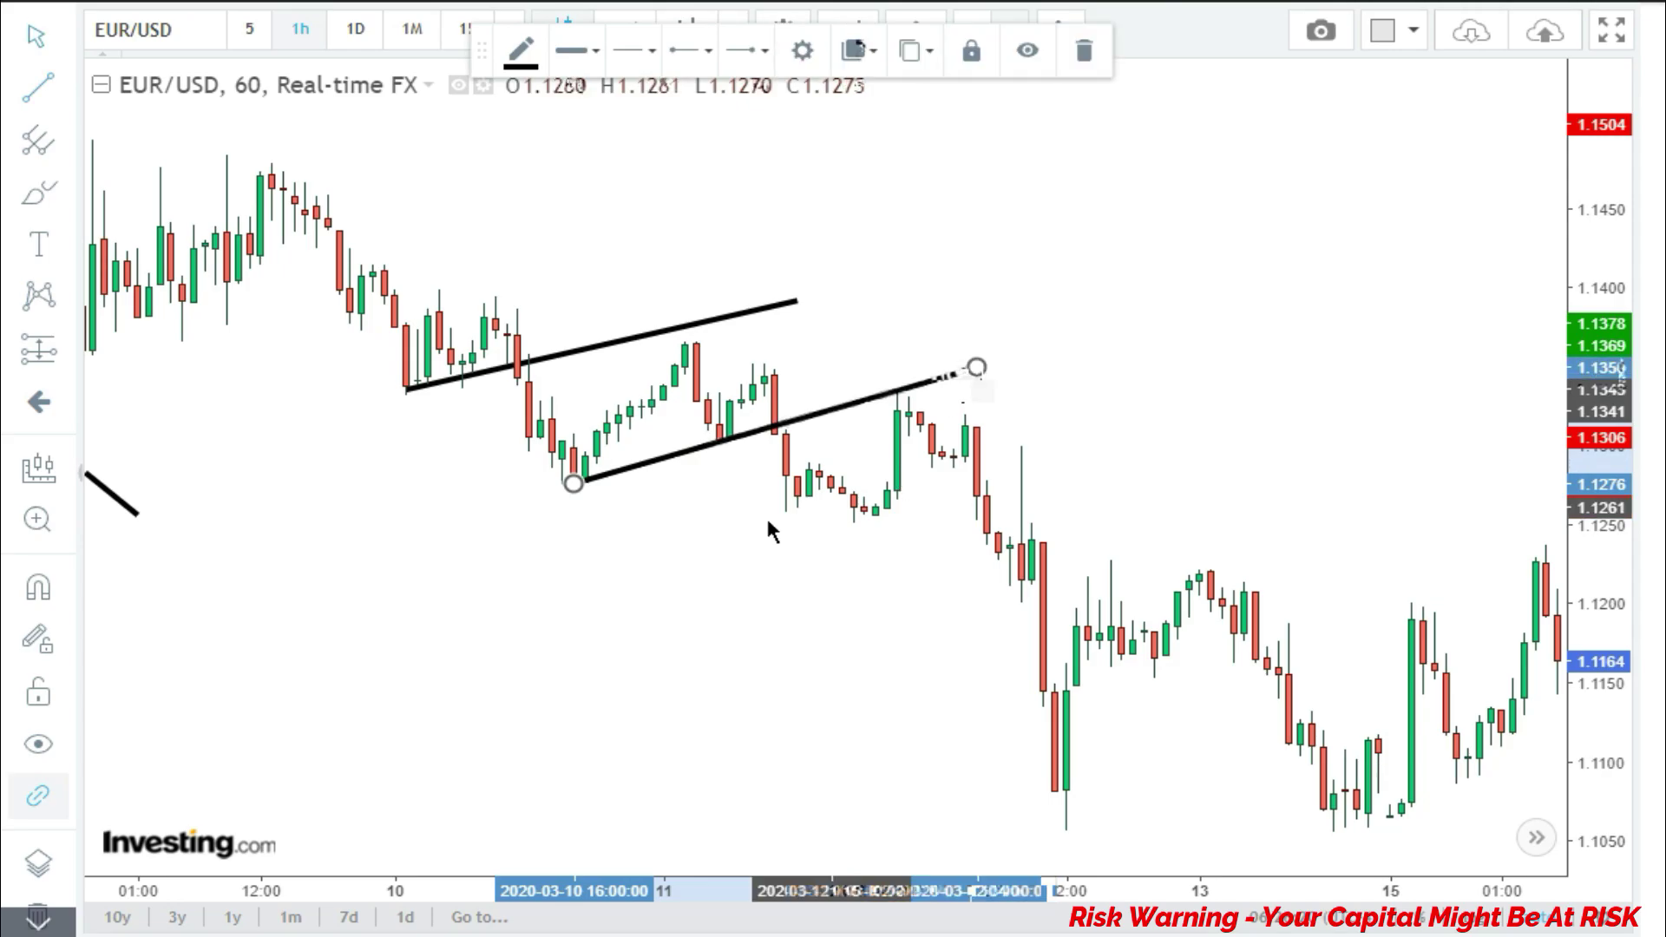
Draw a rising trendline from the late March 11 low at about 1.1250 under the pullback and past the March 12 breakdown
{"action": "left_click", "coordinate": [38, 86]}
{"action": "left_click", "coordinate": [842, 525]}
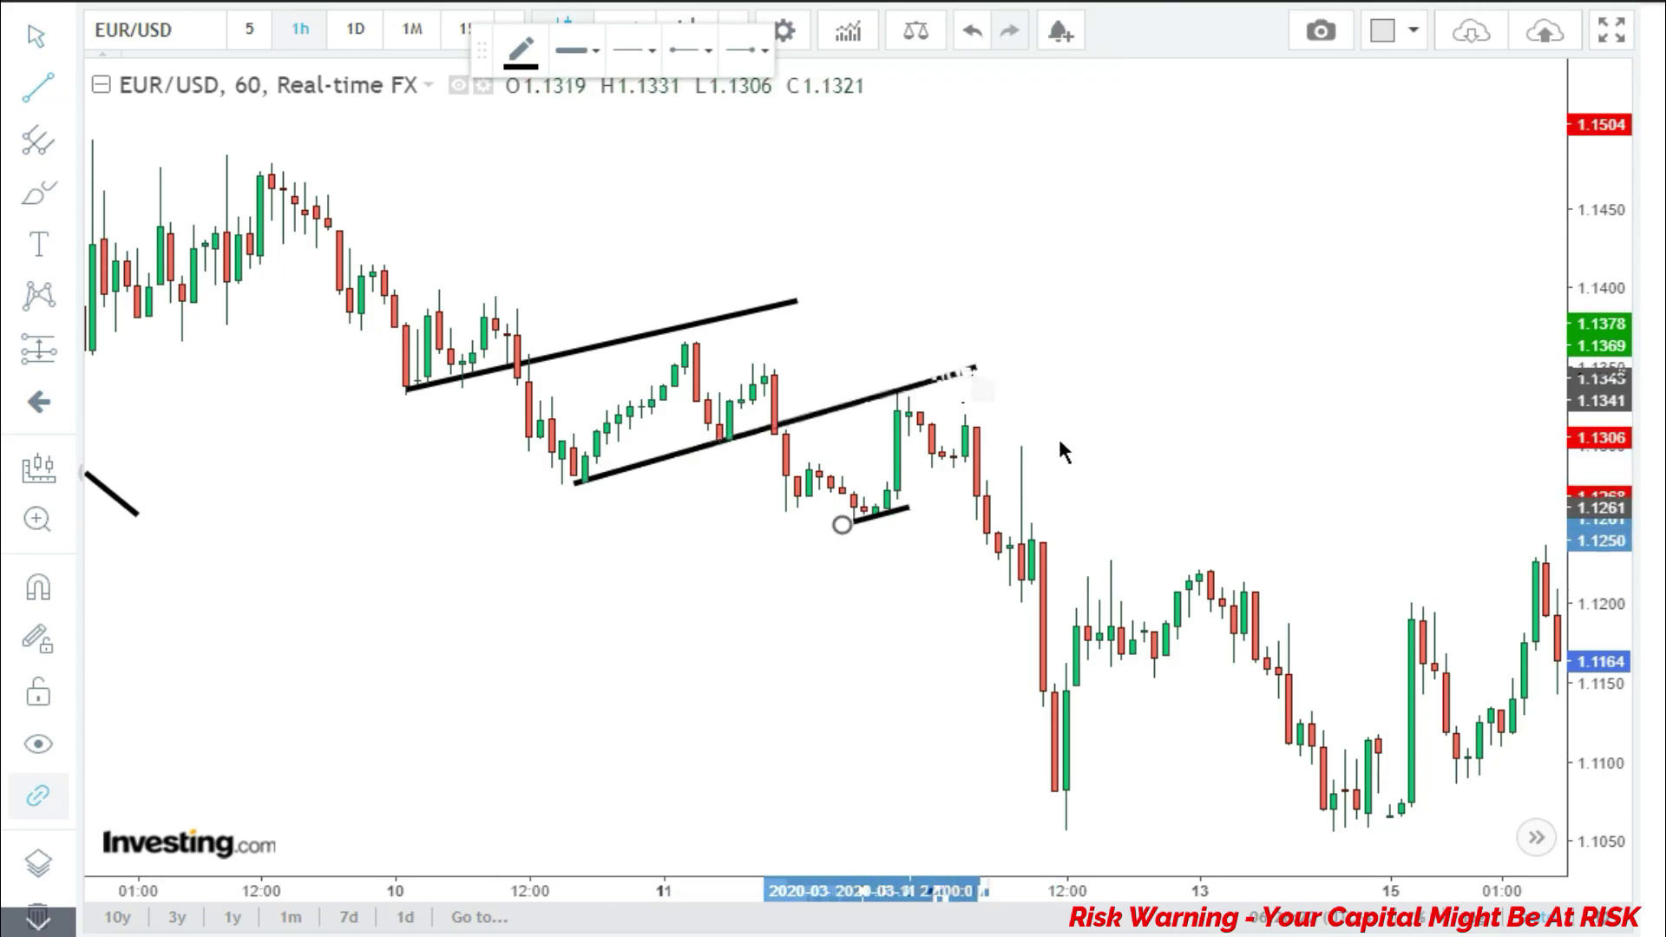
{"action": "left_click", "coordinate": [1163, 361]}
Draw a rising trendline from the March 13 low at about 1.1056 through the pullback to about 1.1241 on March 17
{"action": "left_click_drag", "start_coordinate": [1133, 691], "coordinate": [736, 663]}
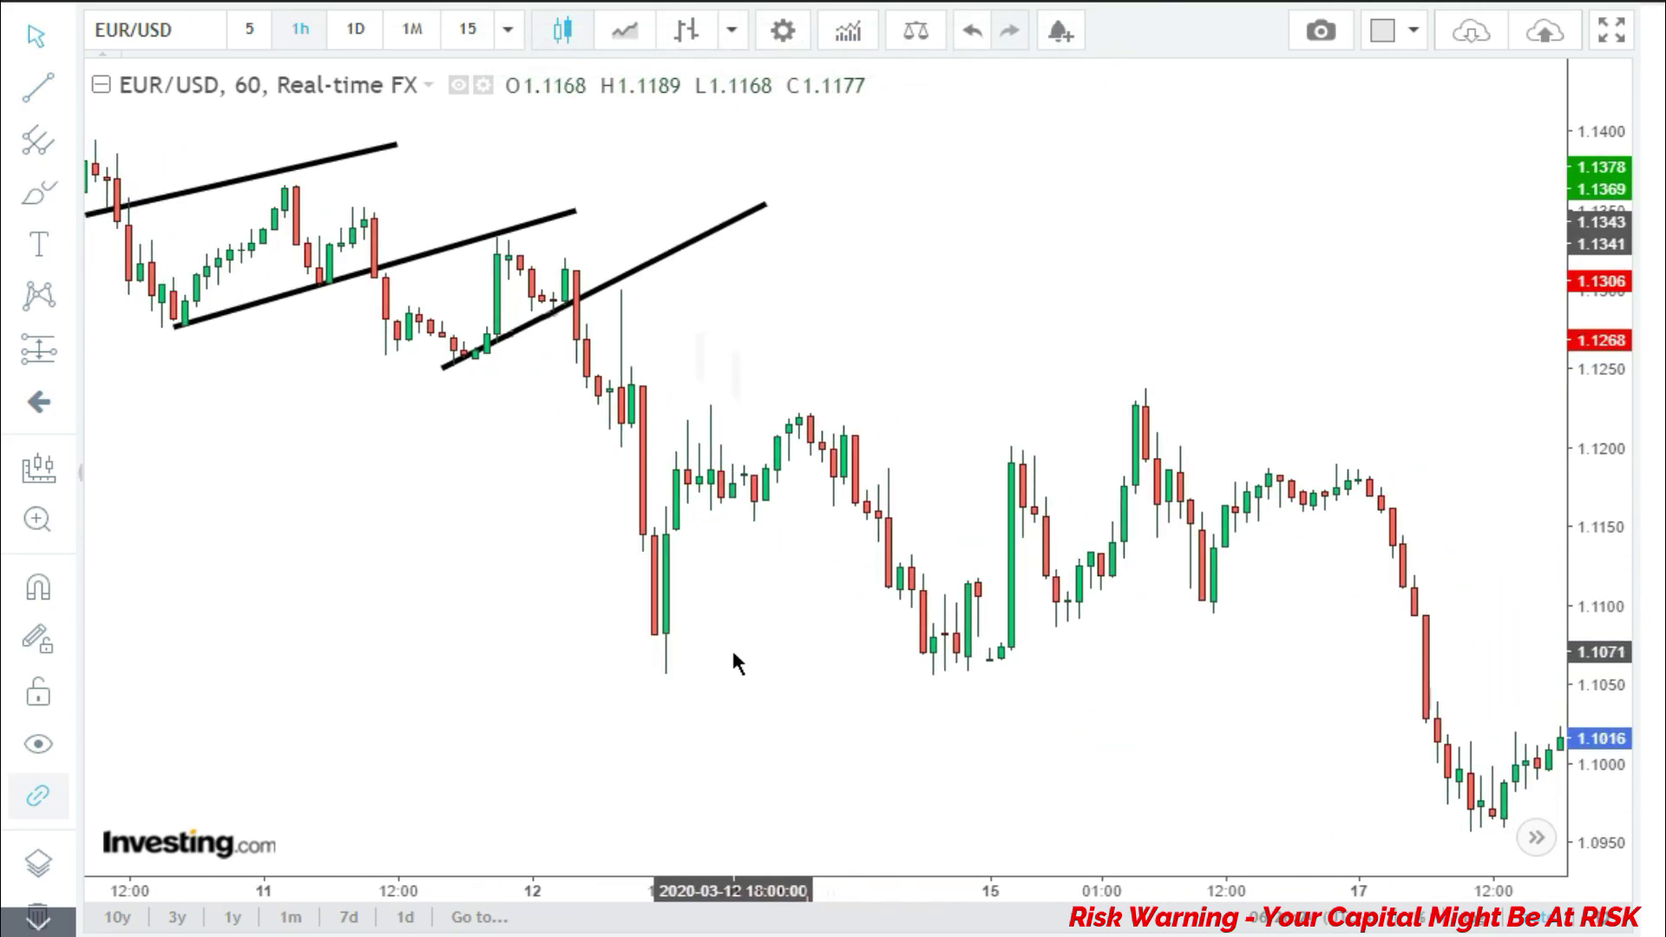
{"action": "left_click", "coordinate": [38, 86]}
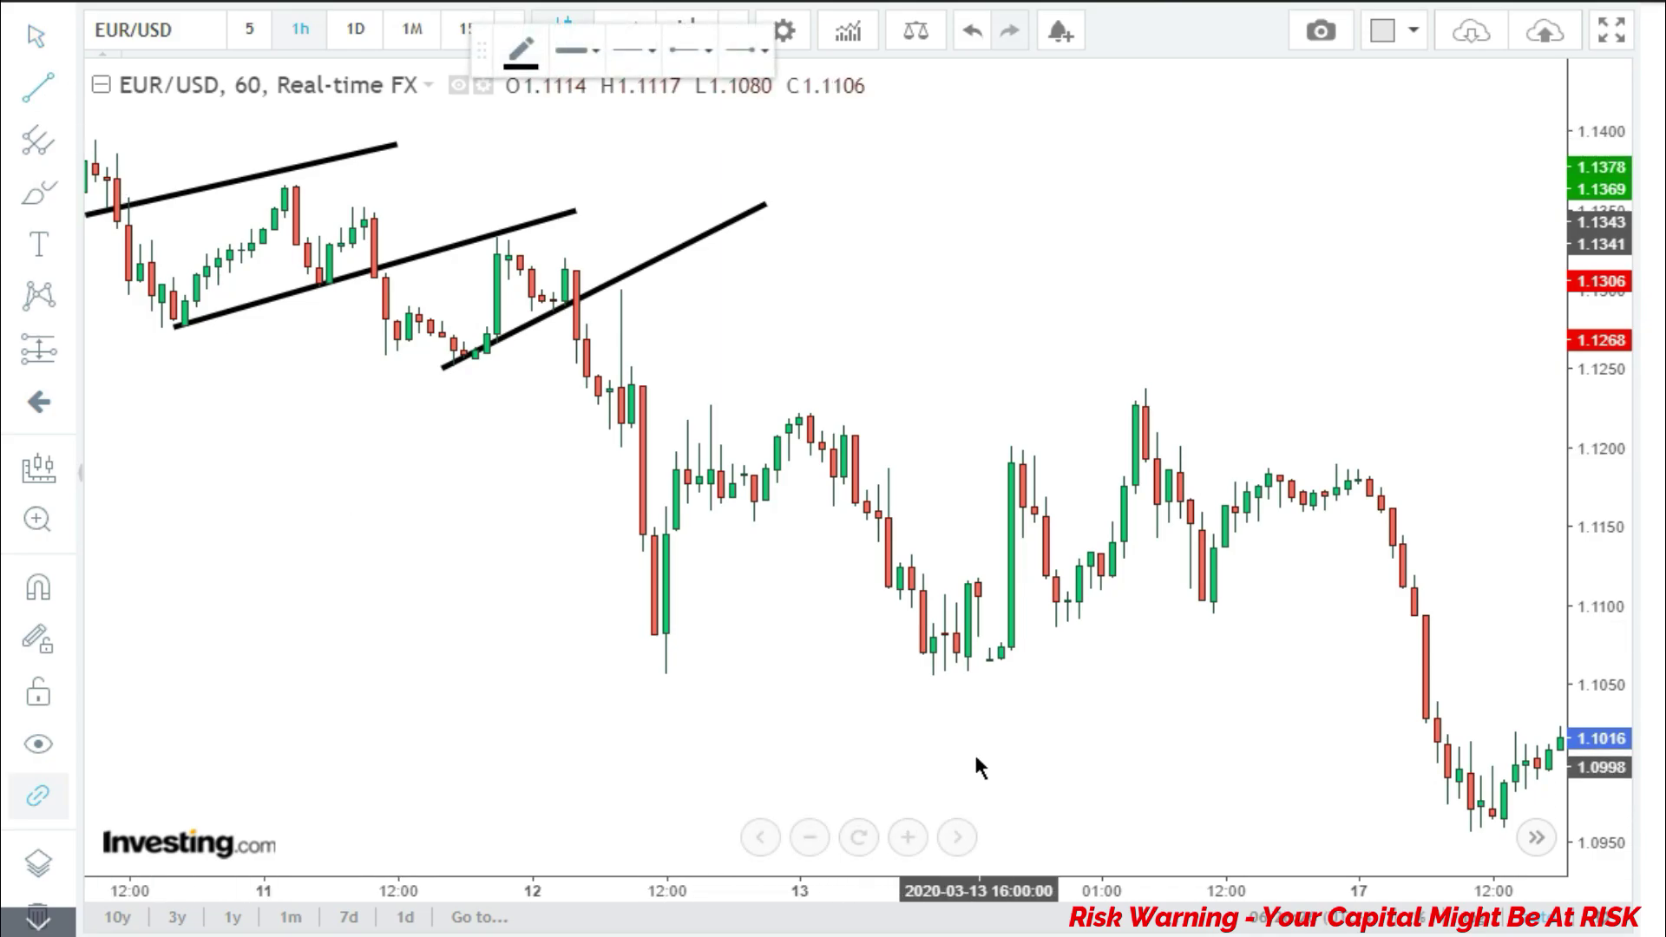
{"action": "left_click", "coordinate": [933, 675]}
{"action": "left_click", "coordinate": [1503, 382]}
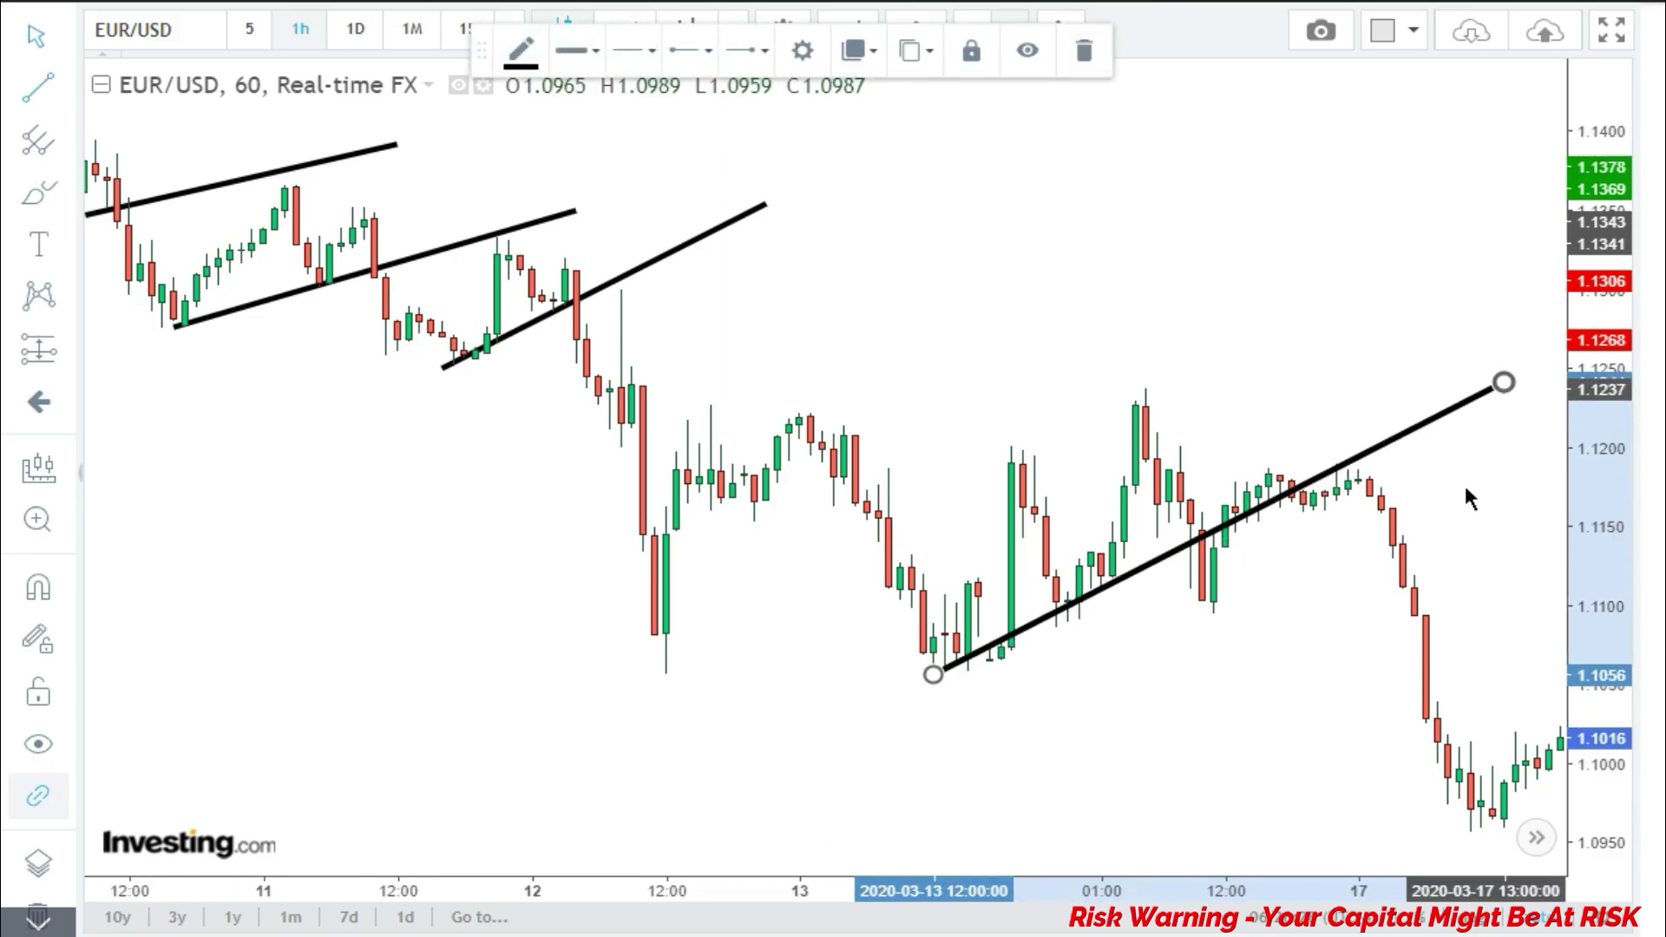
Adjust the March 13 trendline to start at about 1.1053 at 15:00 and end at about 1.1231 on March 17 at 05:00
{"action": "left_click_drag", "start_coordinate": [1284, 683], "coordinate": [1018, 698]}
{"action": "left_click_drag", "start_coordinate": [669, 512], "coordinate": [703, 518]}
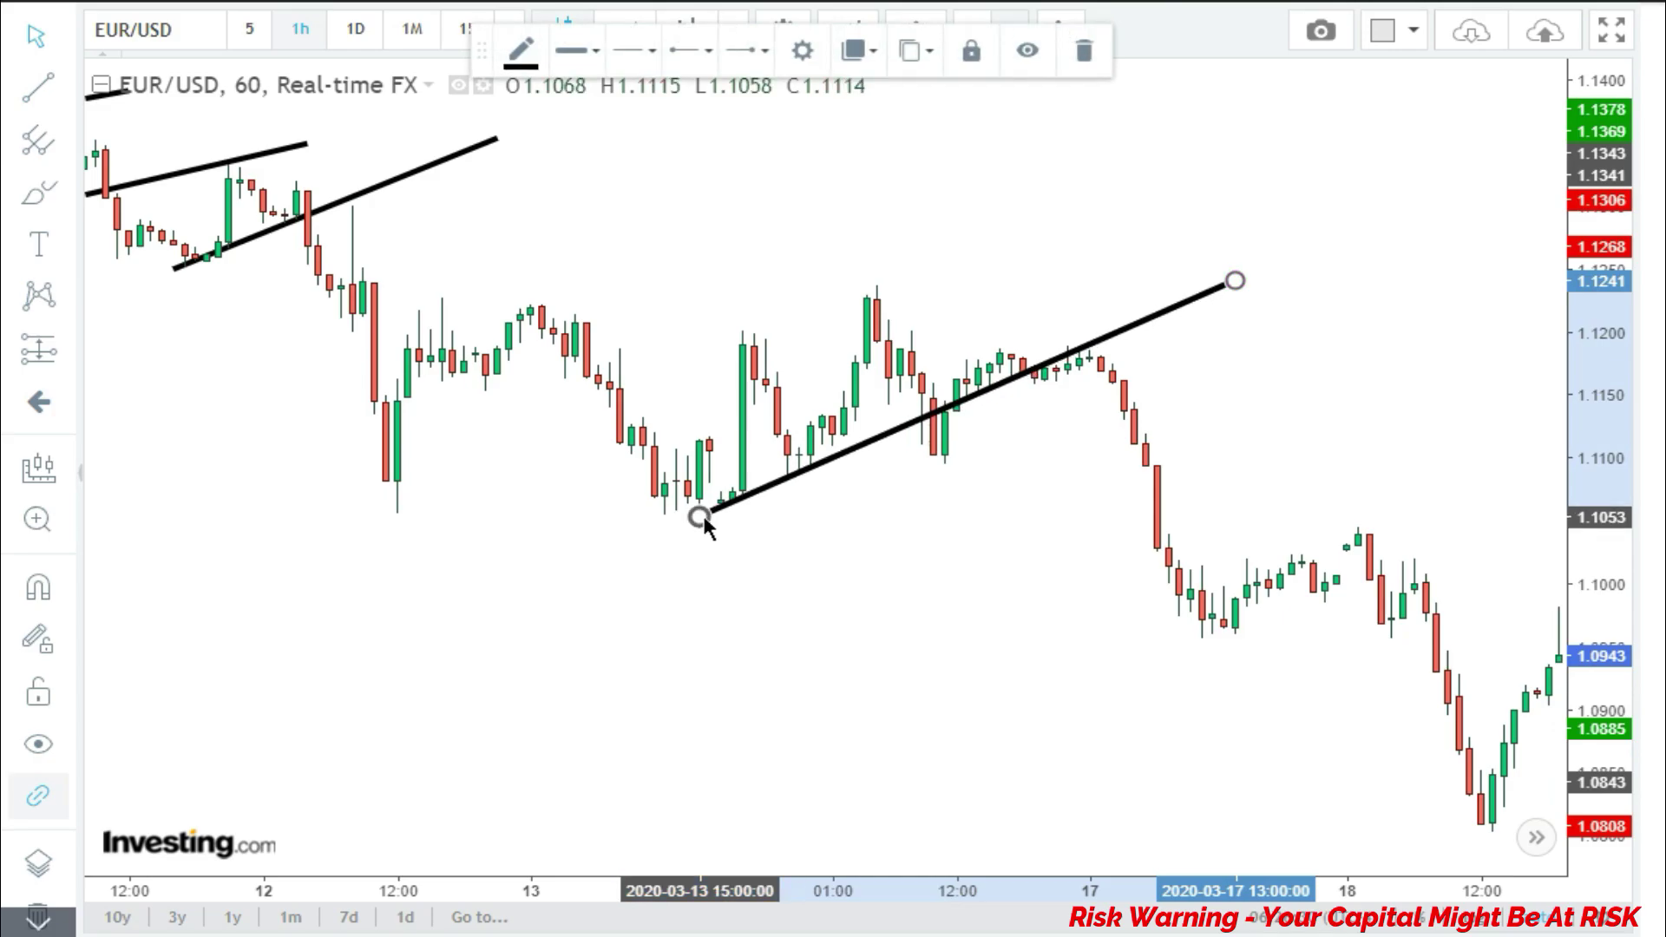
{"action": "left_click_drag", "start_coordinate": [1235, 280], "coordinate": [1148, 297]}
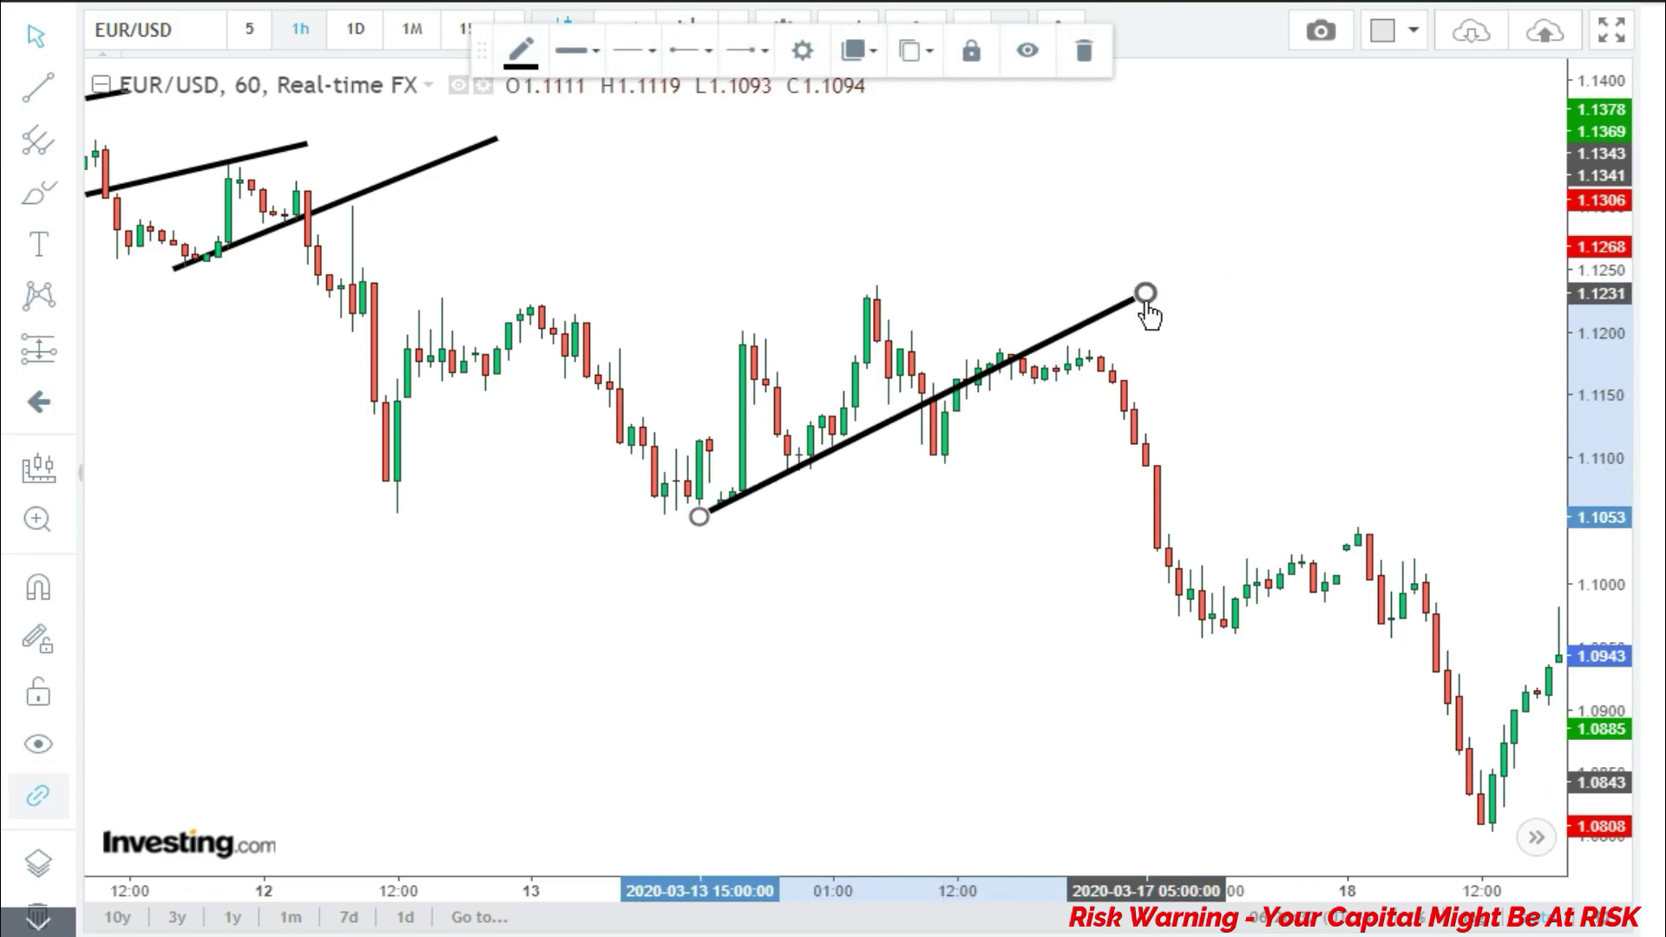
Draw a rising trendline from the March 17 low at about 1.0960 under the pullback to about 1.1058 on March 18
{"action": "left_click_drag", "start_coordinate": [1047, 555], "coordinate": [725, 577]}
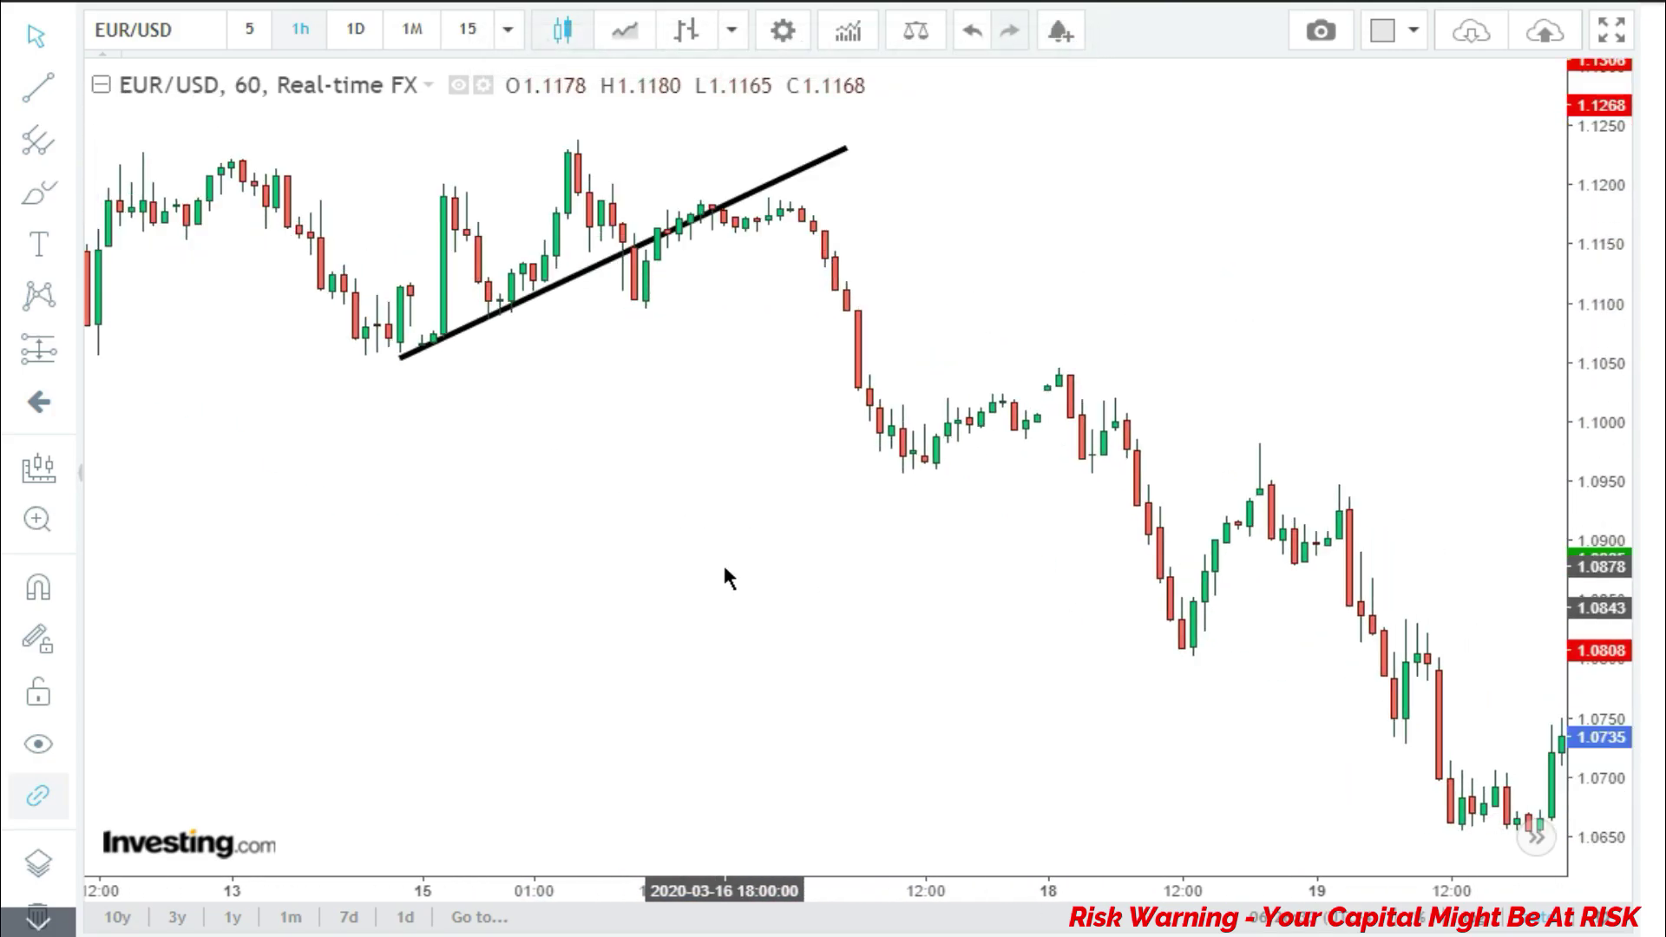
{"action": "left_click", "coordinate": [39, 87]}
{"action": "left_click", "coordinate": [902, 469]}
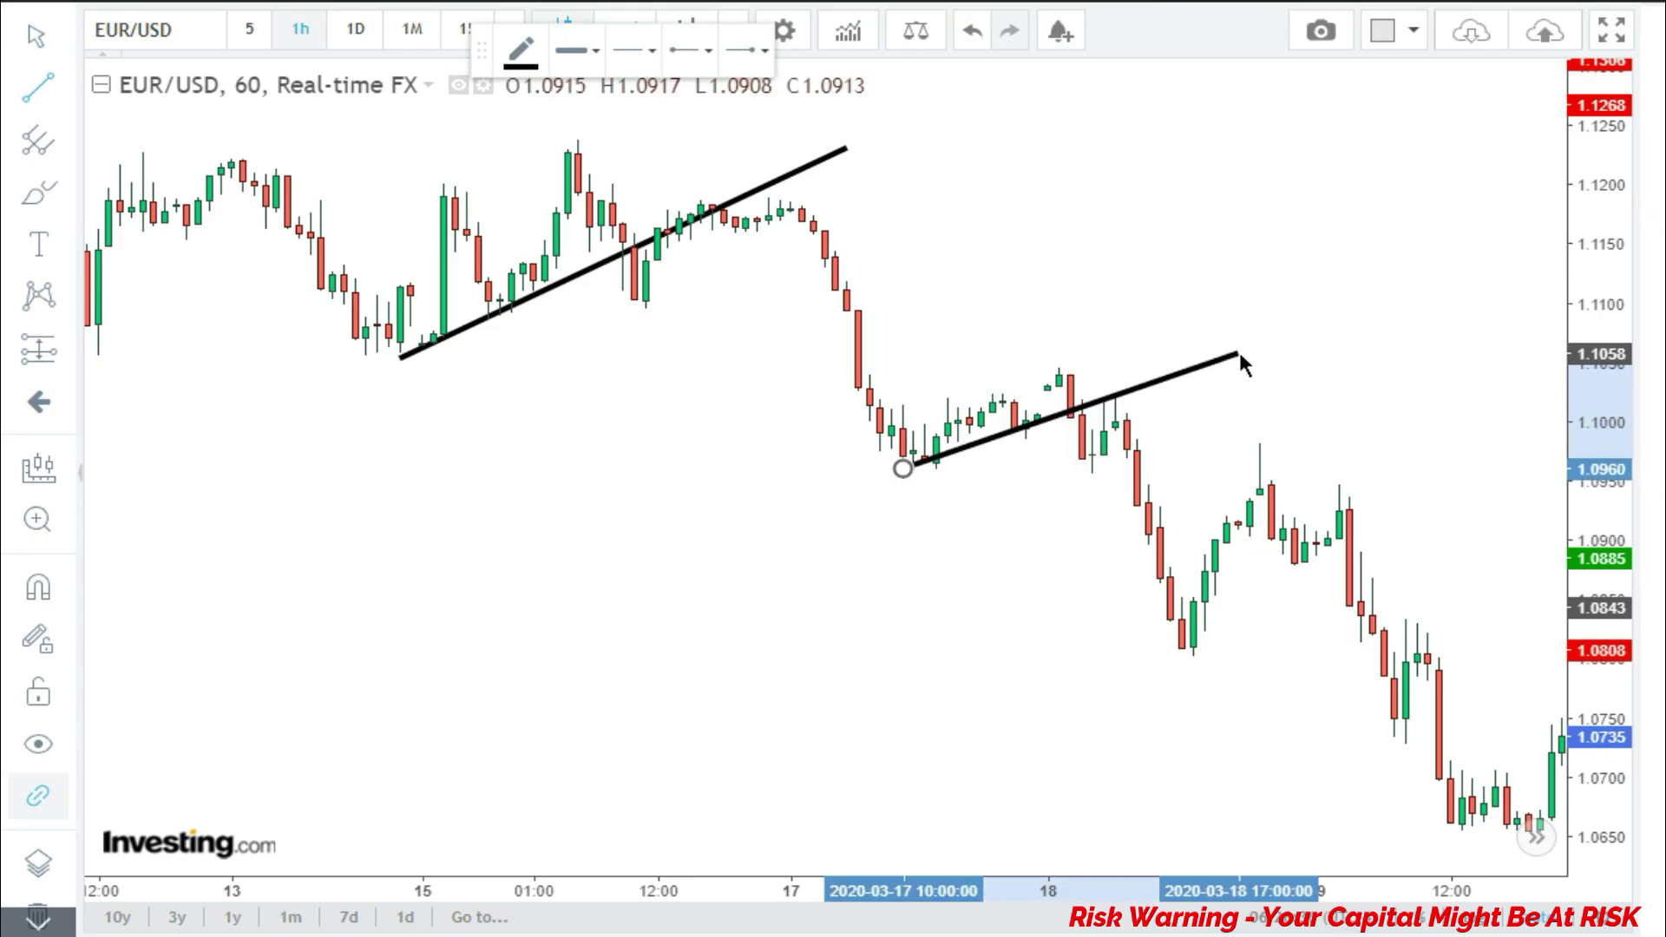
{"action": "left_click", "coordinate": [1237, 356]}
Review the pullback trendlines across the February and March 2020 trends and return to the latest April 2022 candles
{"action": "left_click_drag", "start_coordinate": [1193, 699], "coordinate": [632, 694]}
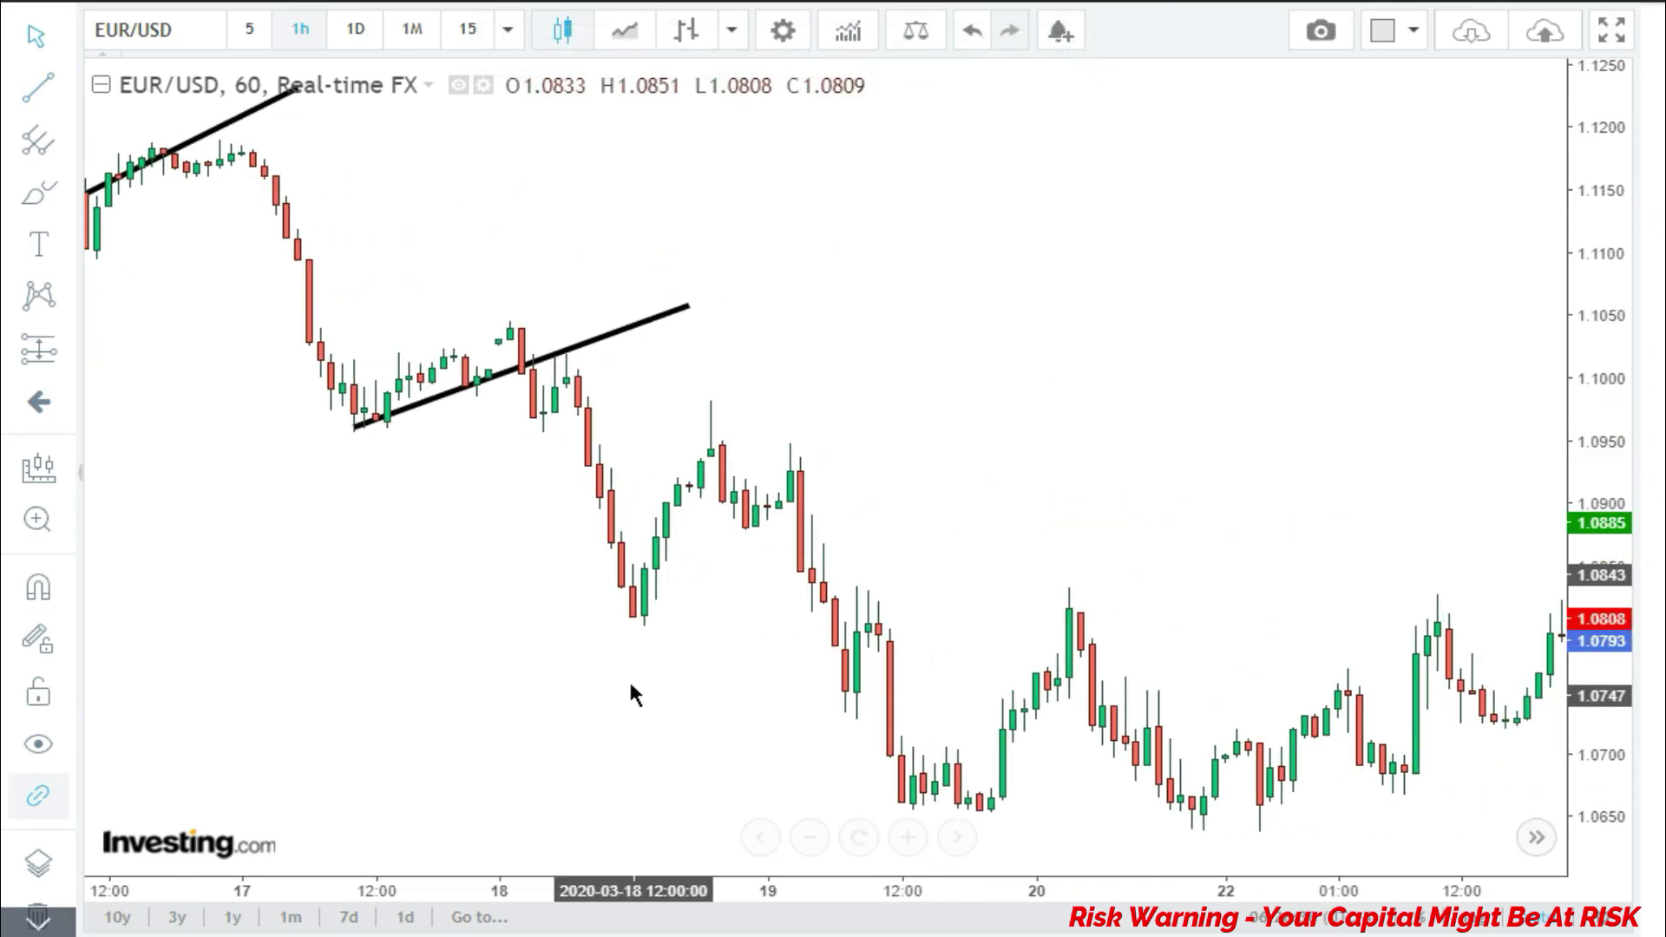
{"action": "scroll", "coordinate": [632, 694], "scroll_direction": "down", "scroll_amount": 8}
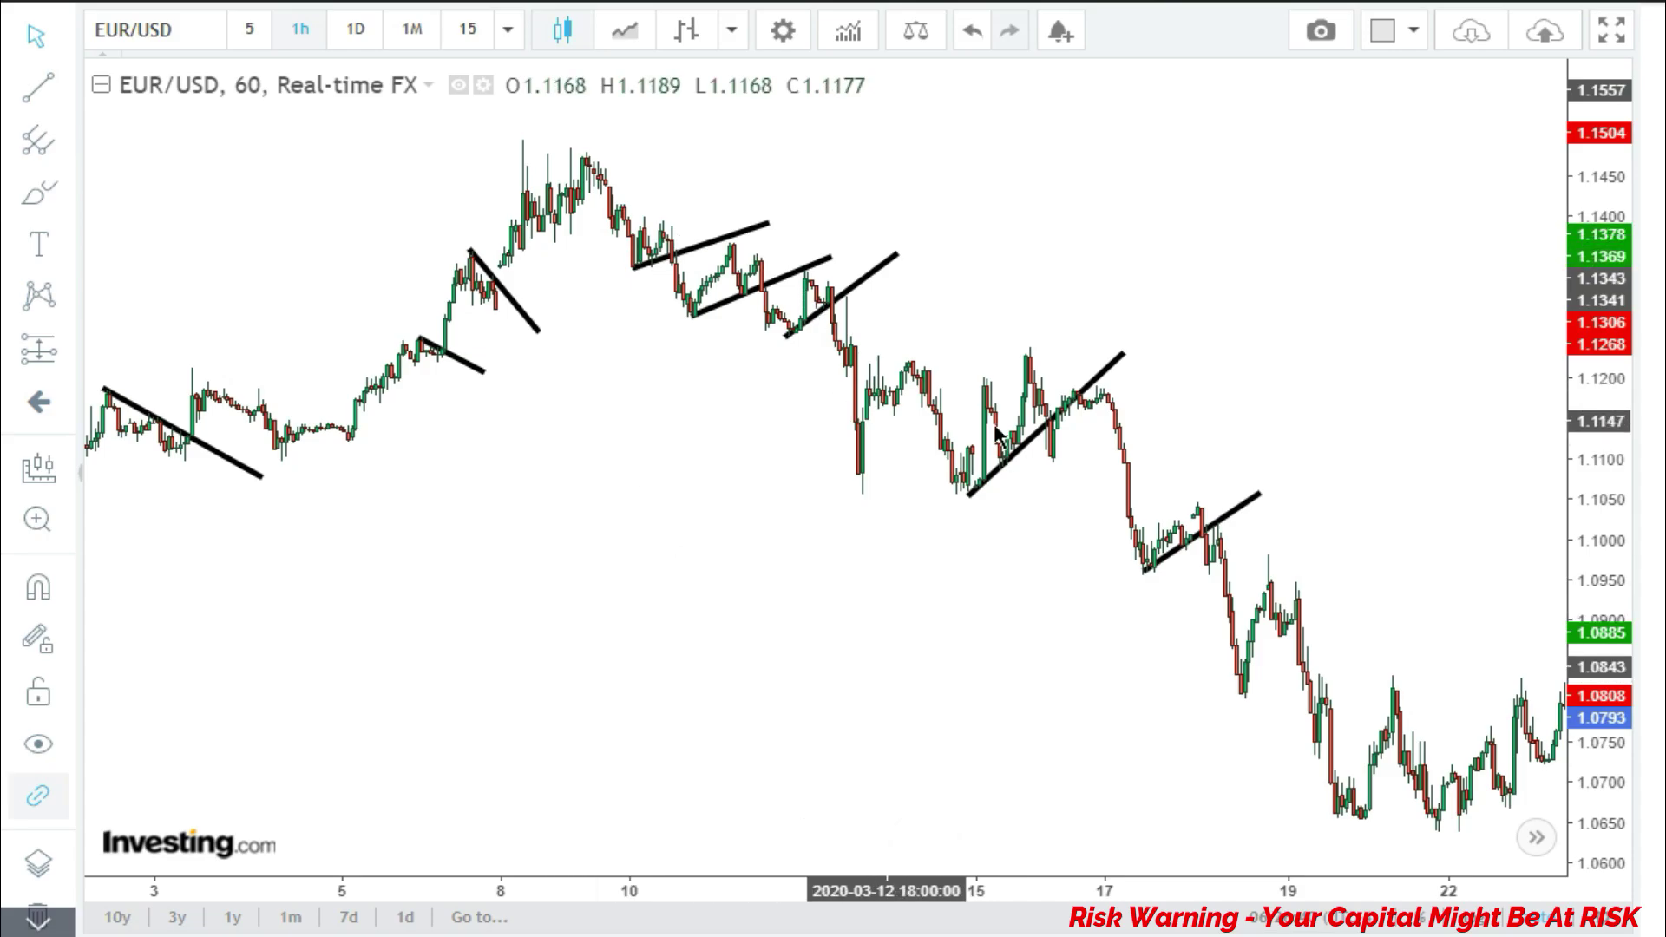
{"action": "left_click_drag", "start_coordinate": [974, 699], "coordinate": [732, 602]}
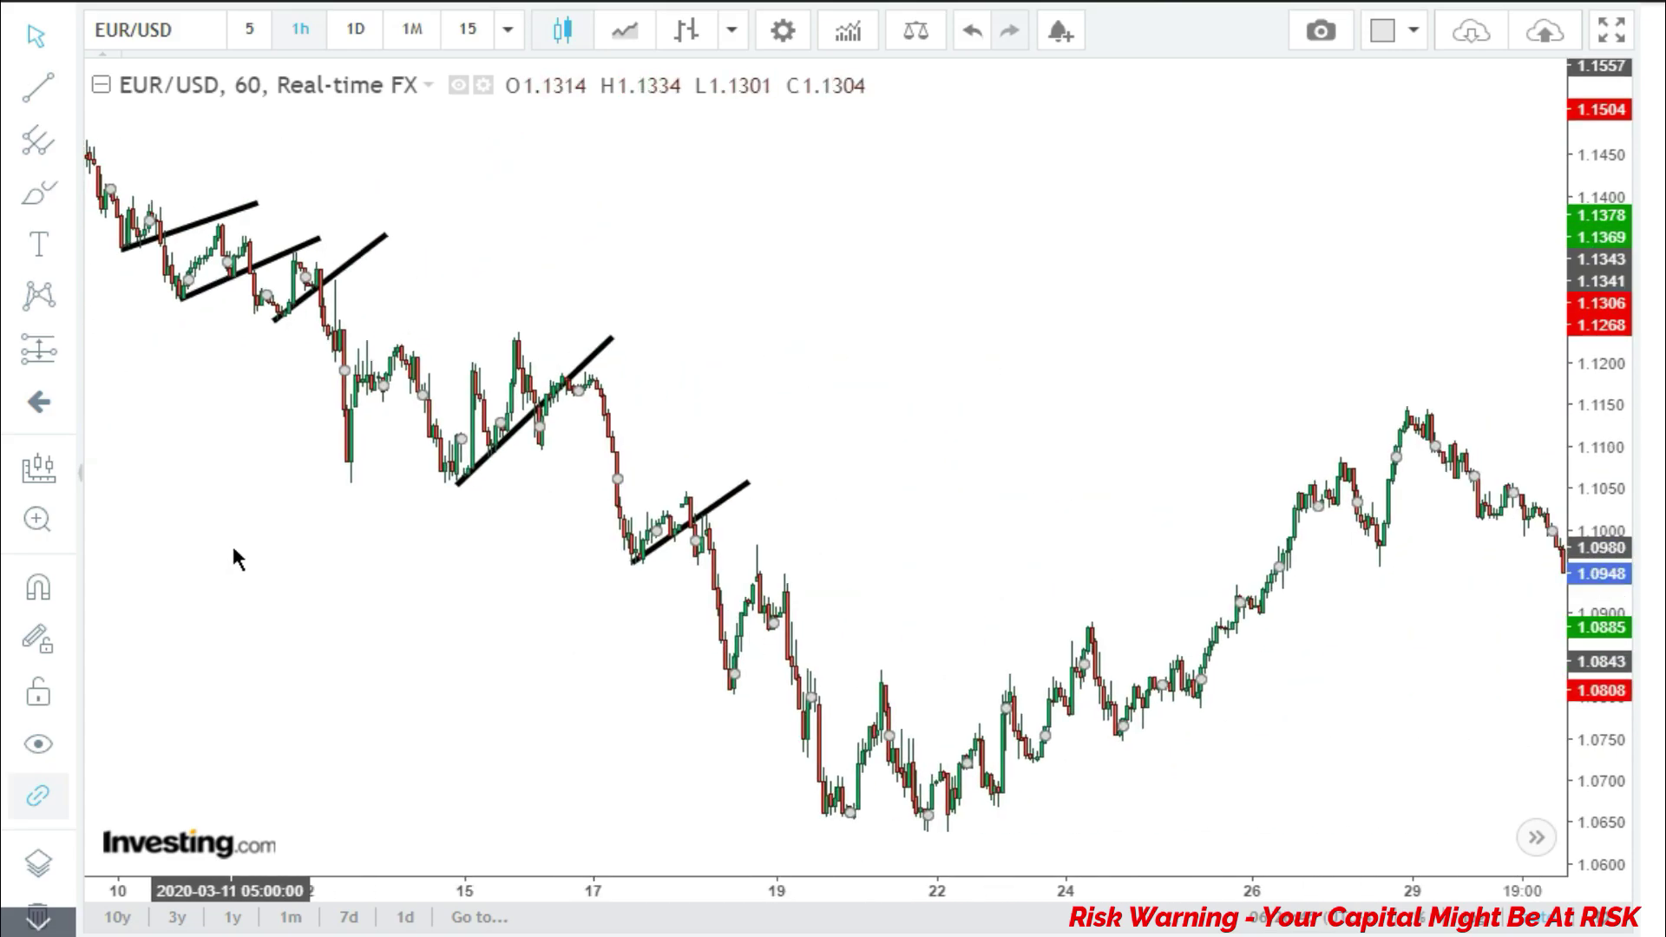
{"action": "scroll", "coordinate": [471, 563], "scroll_direction": "down", "scroll_amount": 4}
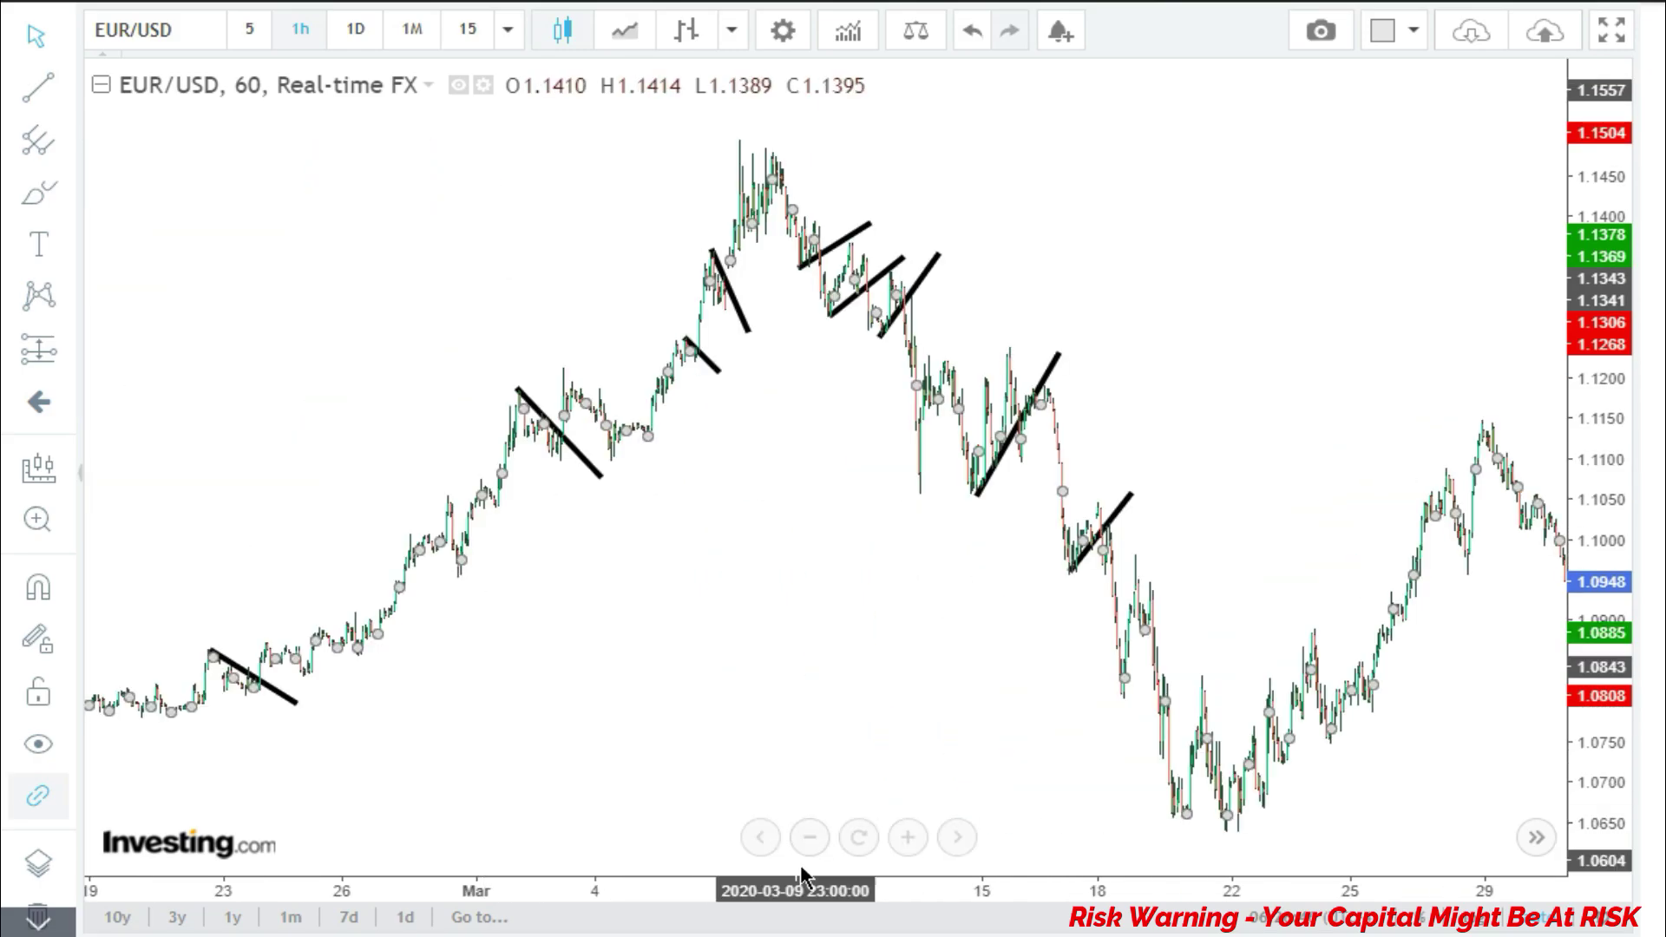
{"action": "left_click", "coordinate": [862, 840]}
{"action": "left_click_drag", "start_coordinate": [1229, 638], "coordinate": [231, 669]}
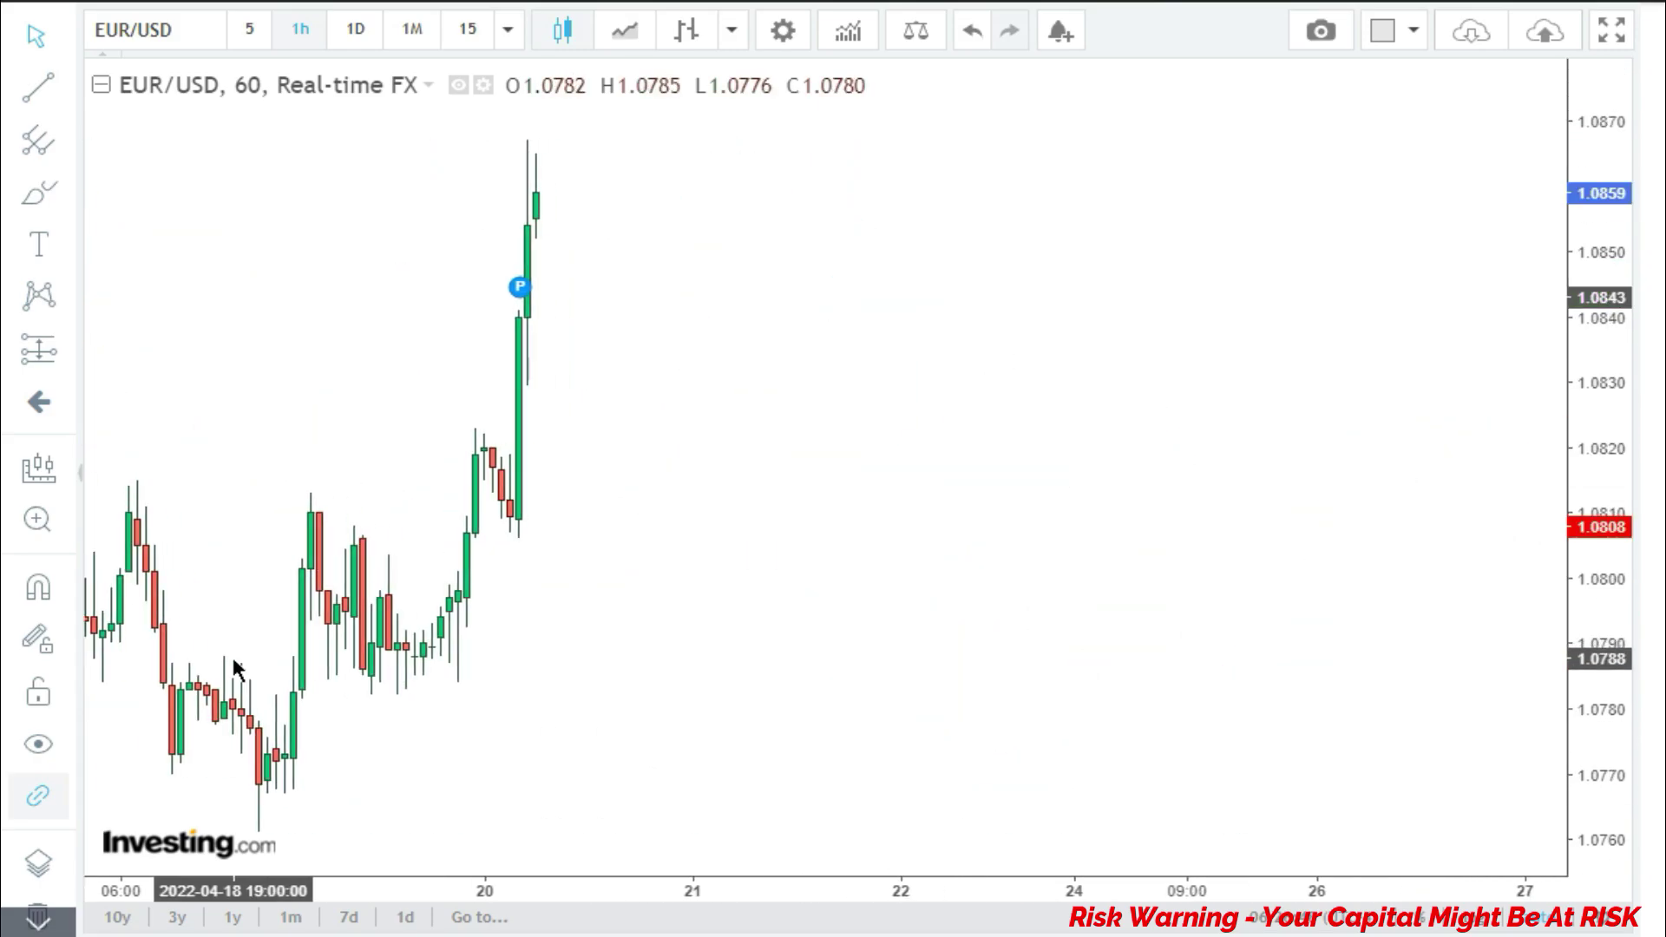
{"action": "left_click_drag", "start_coordinate": [428, 669], "coordinate": [973, 644]}
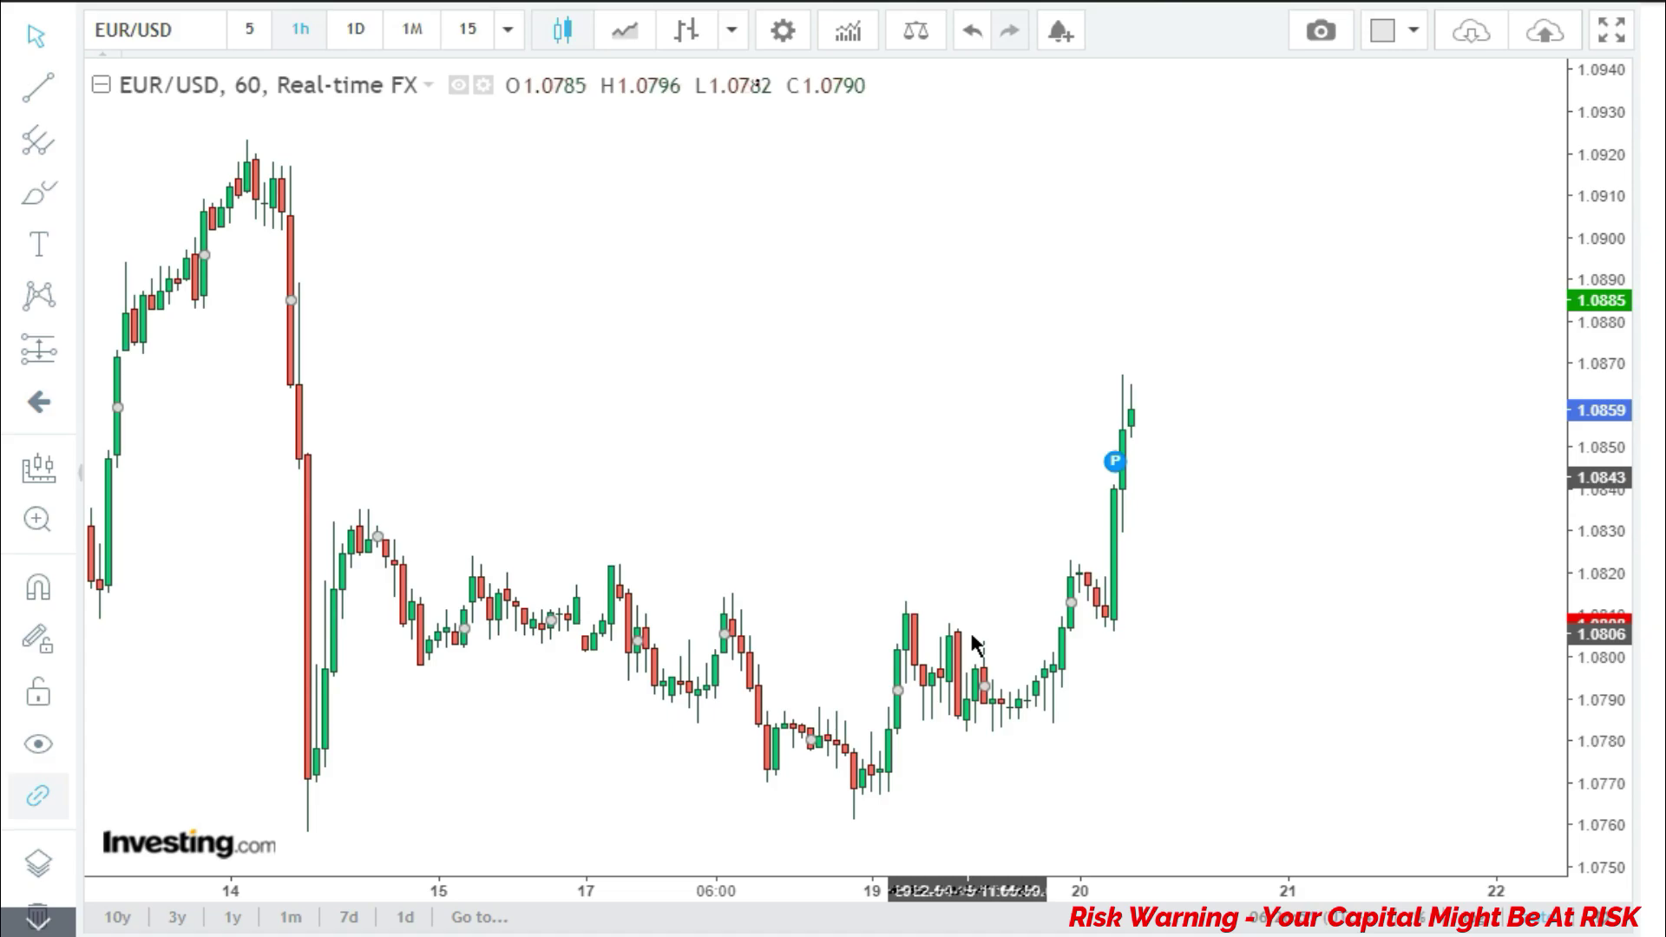
{"action": "left_click_drag", "start_coordinate": [1169, 629], "coordinate": [301, 668]}
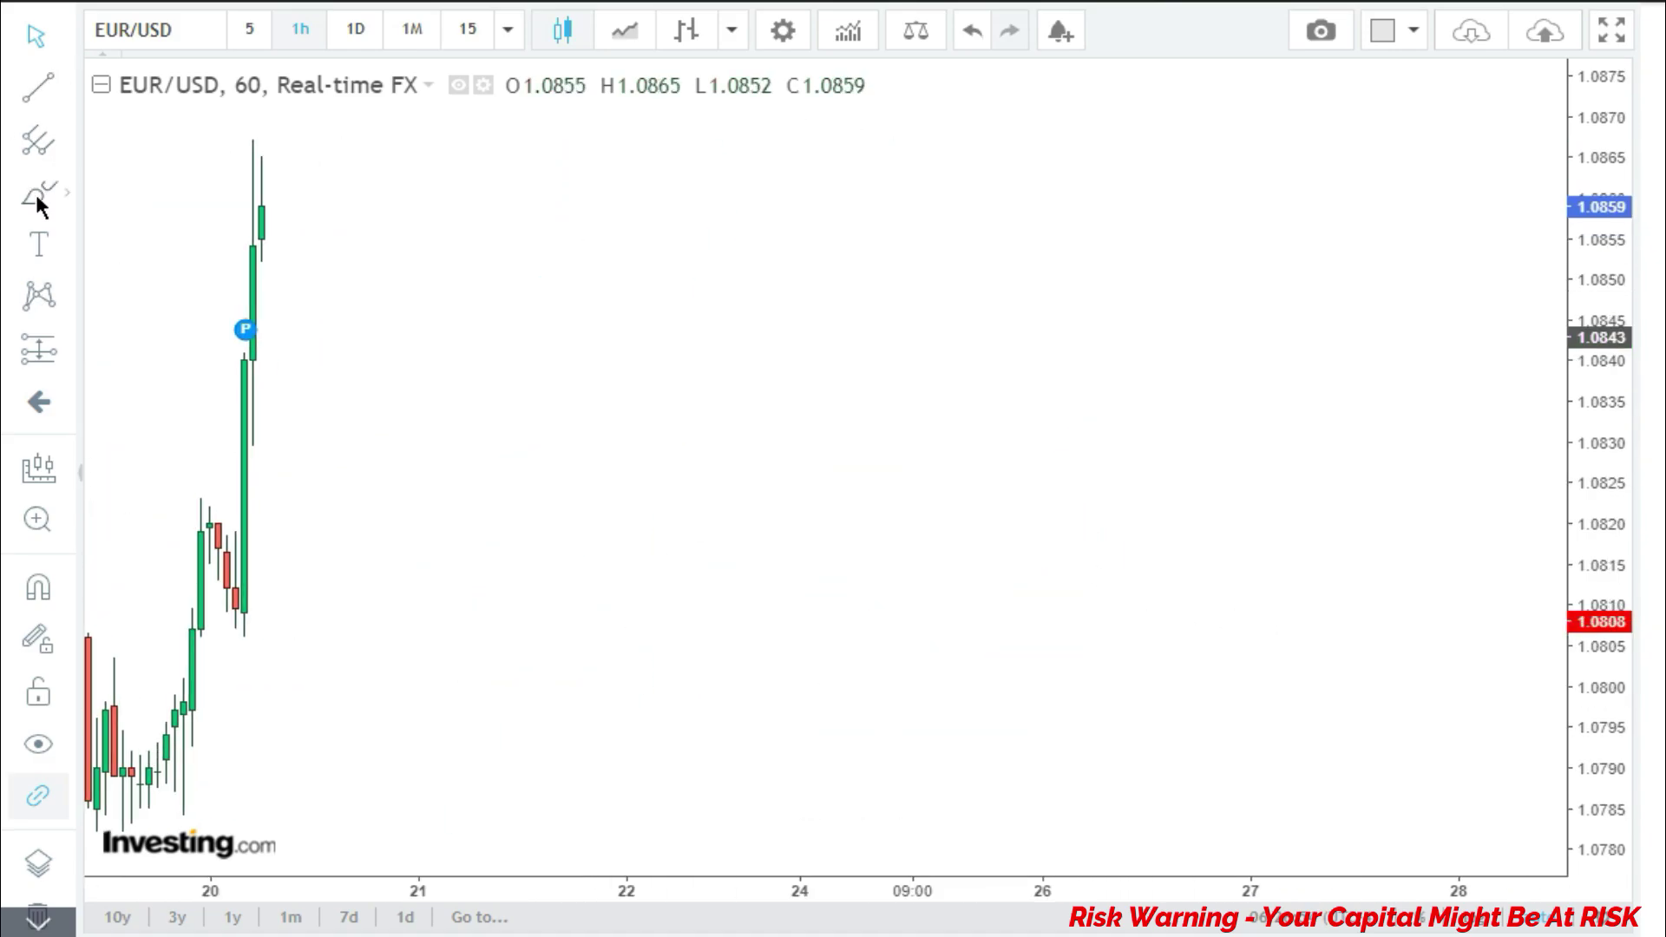
Draw a steep rising line in the empty area after the latest candles, from about 1.0791 to about 1.0830
{"action": "left_click", "coordinate": [37, 88]}
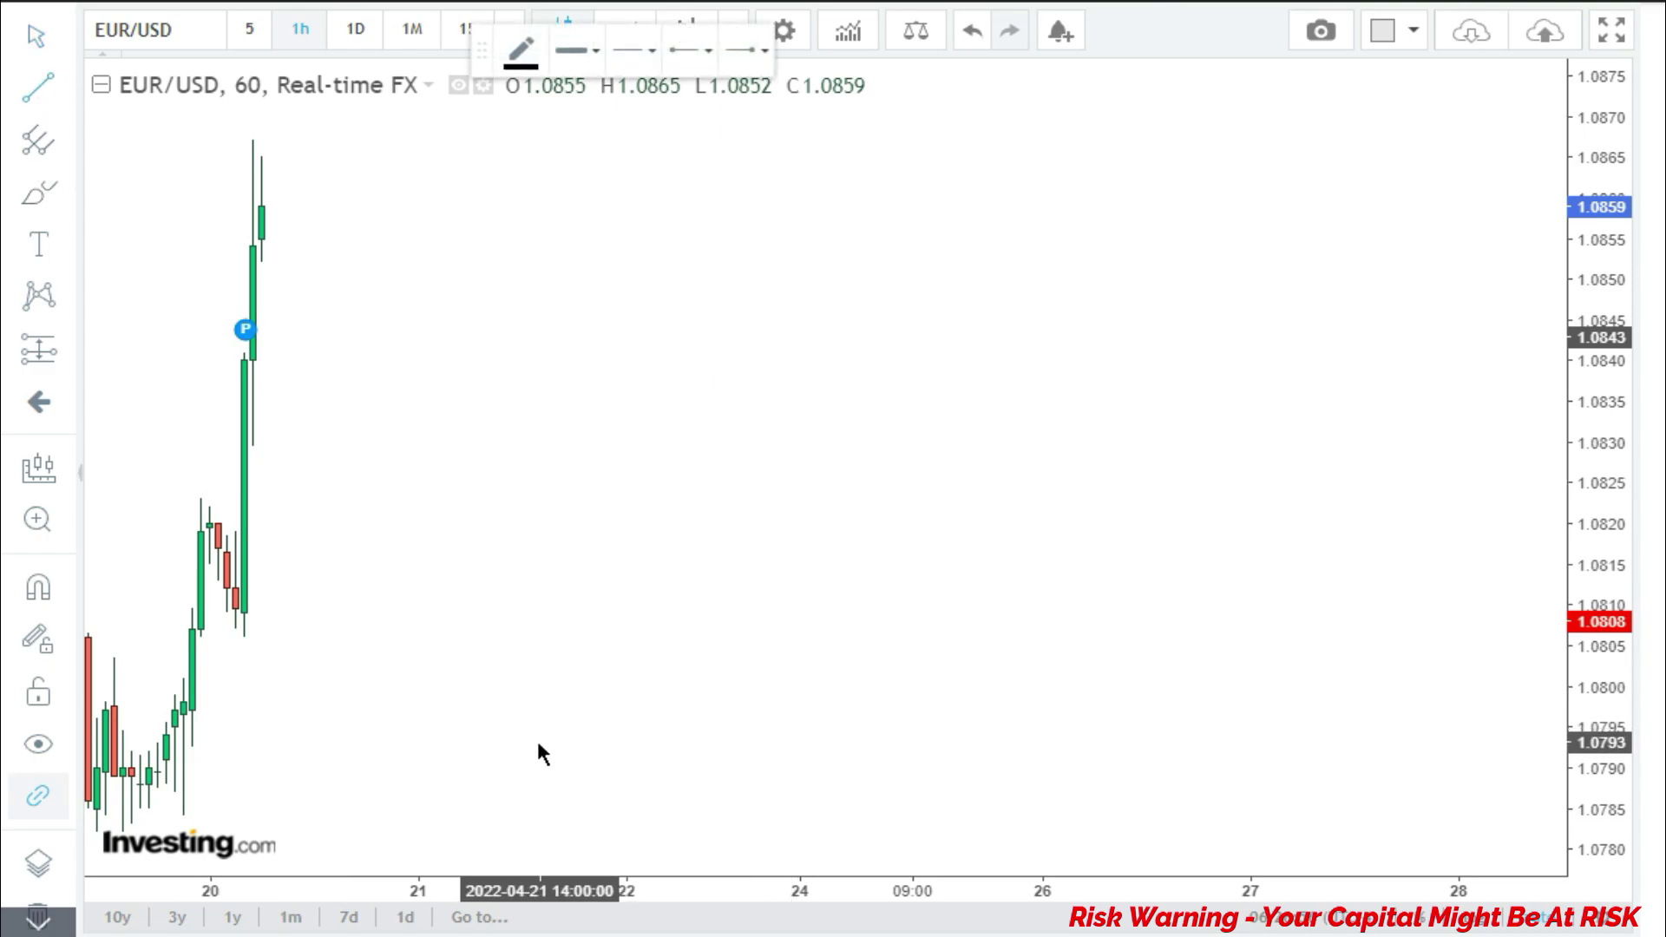
{"action": "left_click", "coordinate": [521, 758]}
{"action": "left_click", "coordinate": [677, 442]}
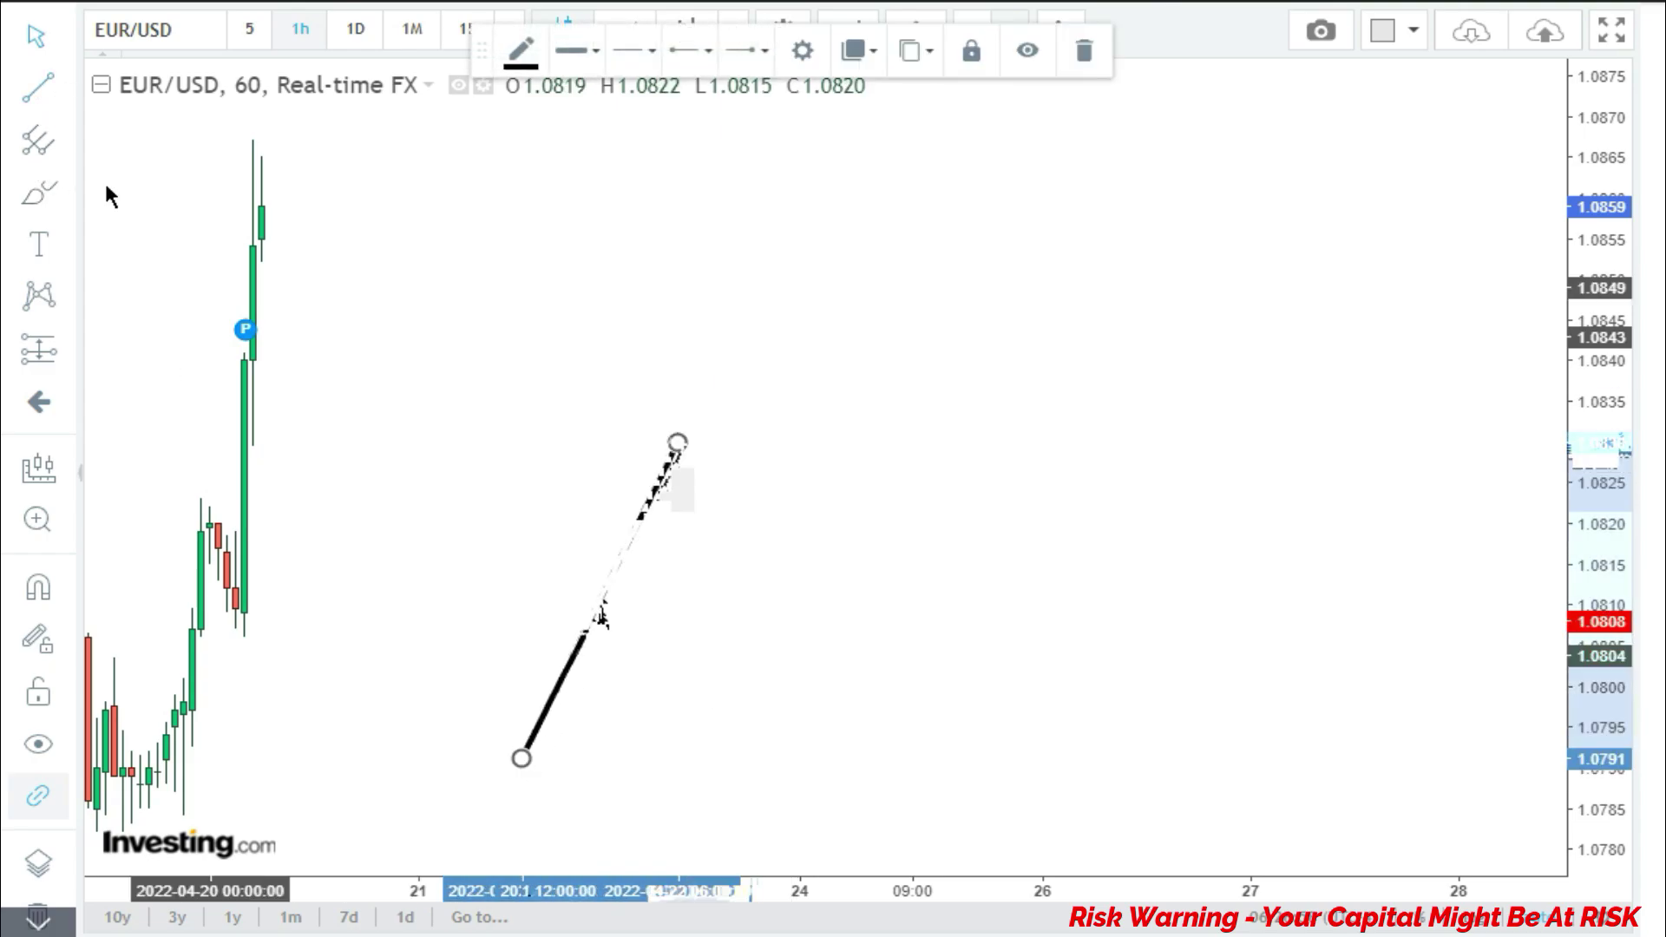
Continue the rising line with a falling leg to about 1.0814 and a second rising leg to about 1.0852
{"action": "left_click", "coordinate": [678, 443]}
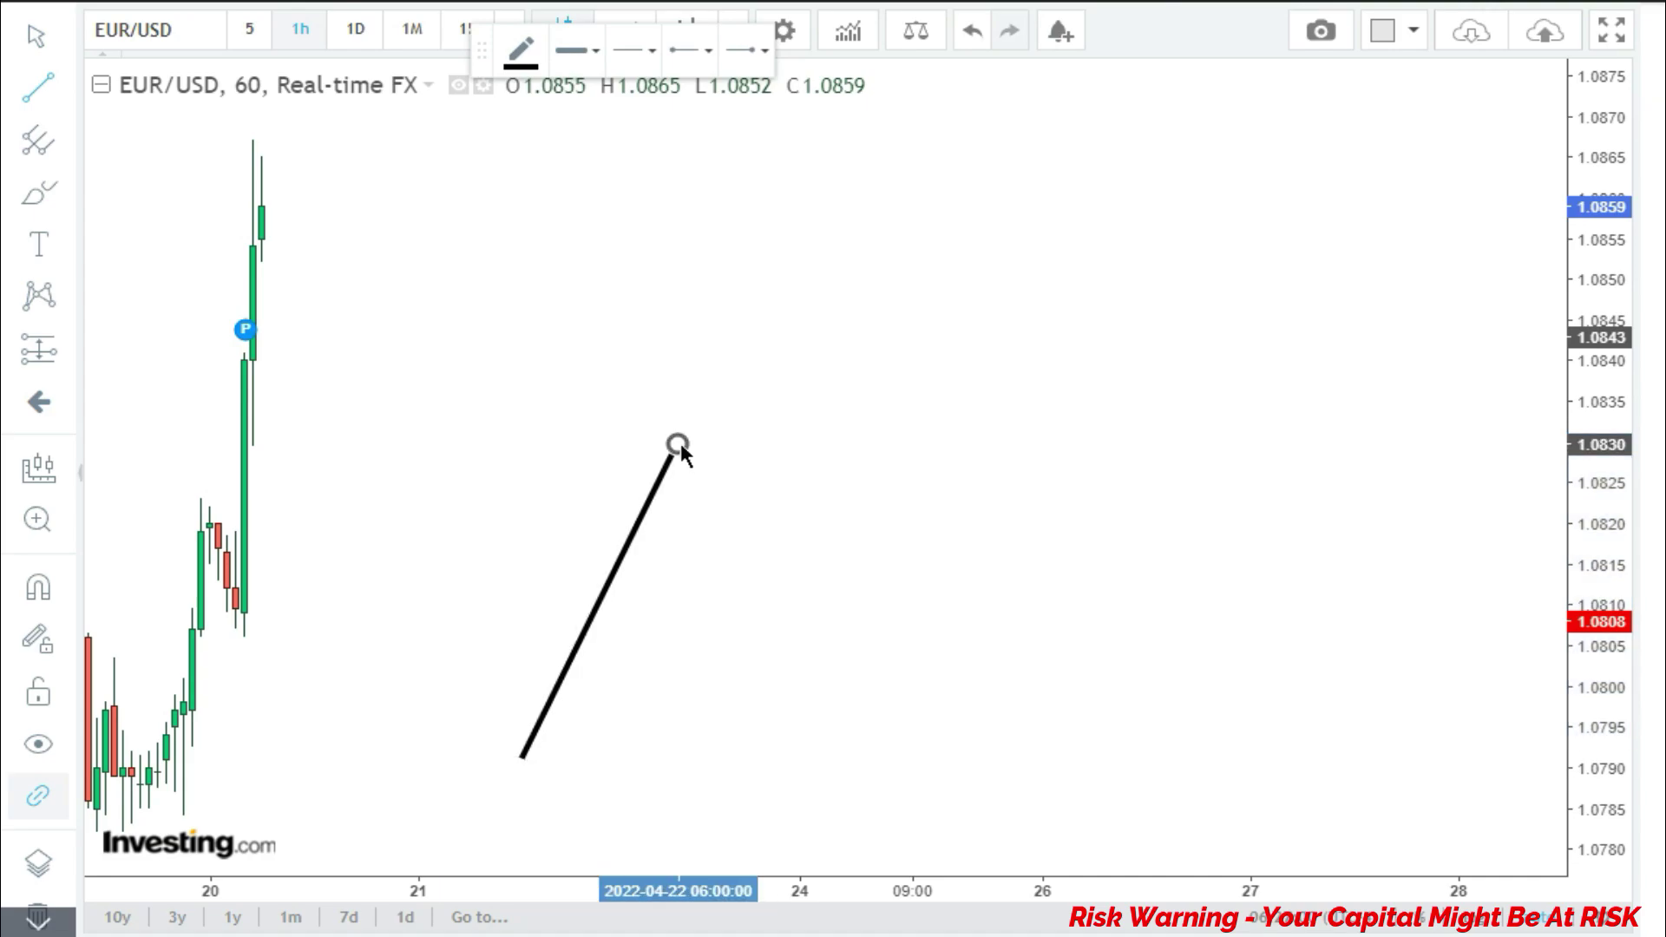
{"action": "left_click", "coordinate": [799, 569]}
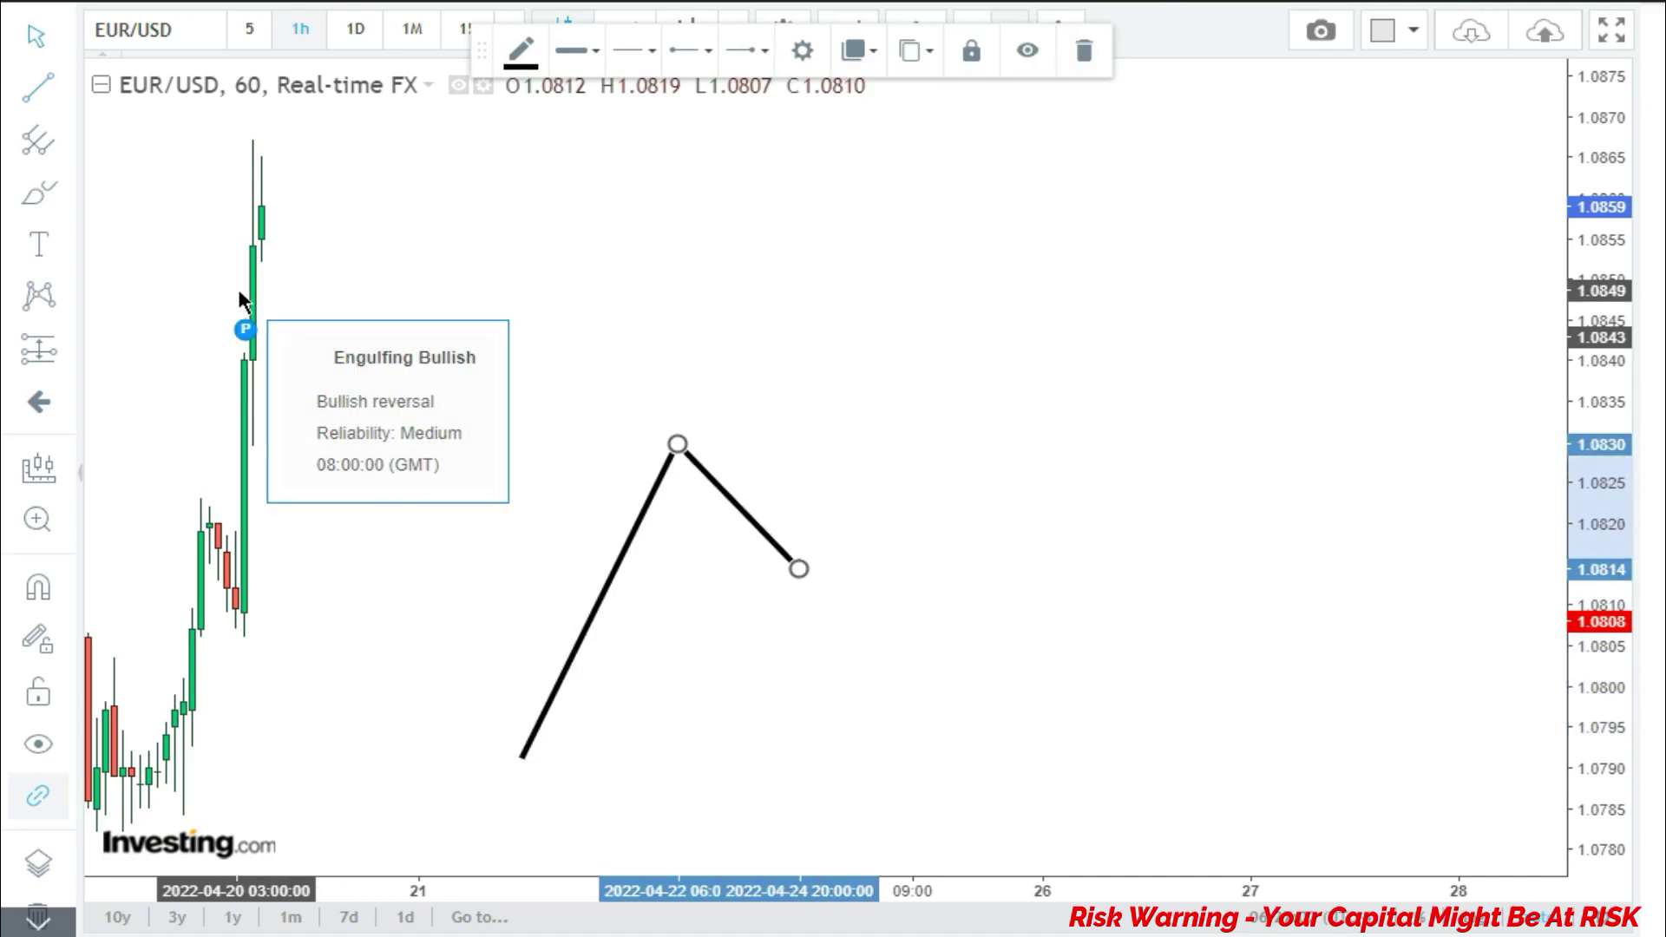
{"action": "left_click", "coordinate": [799, 571]}
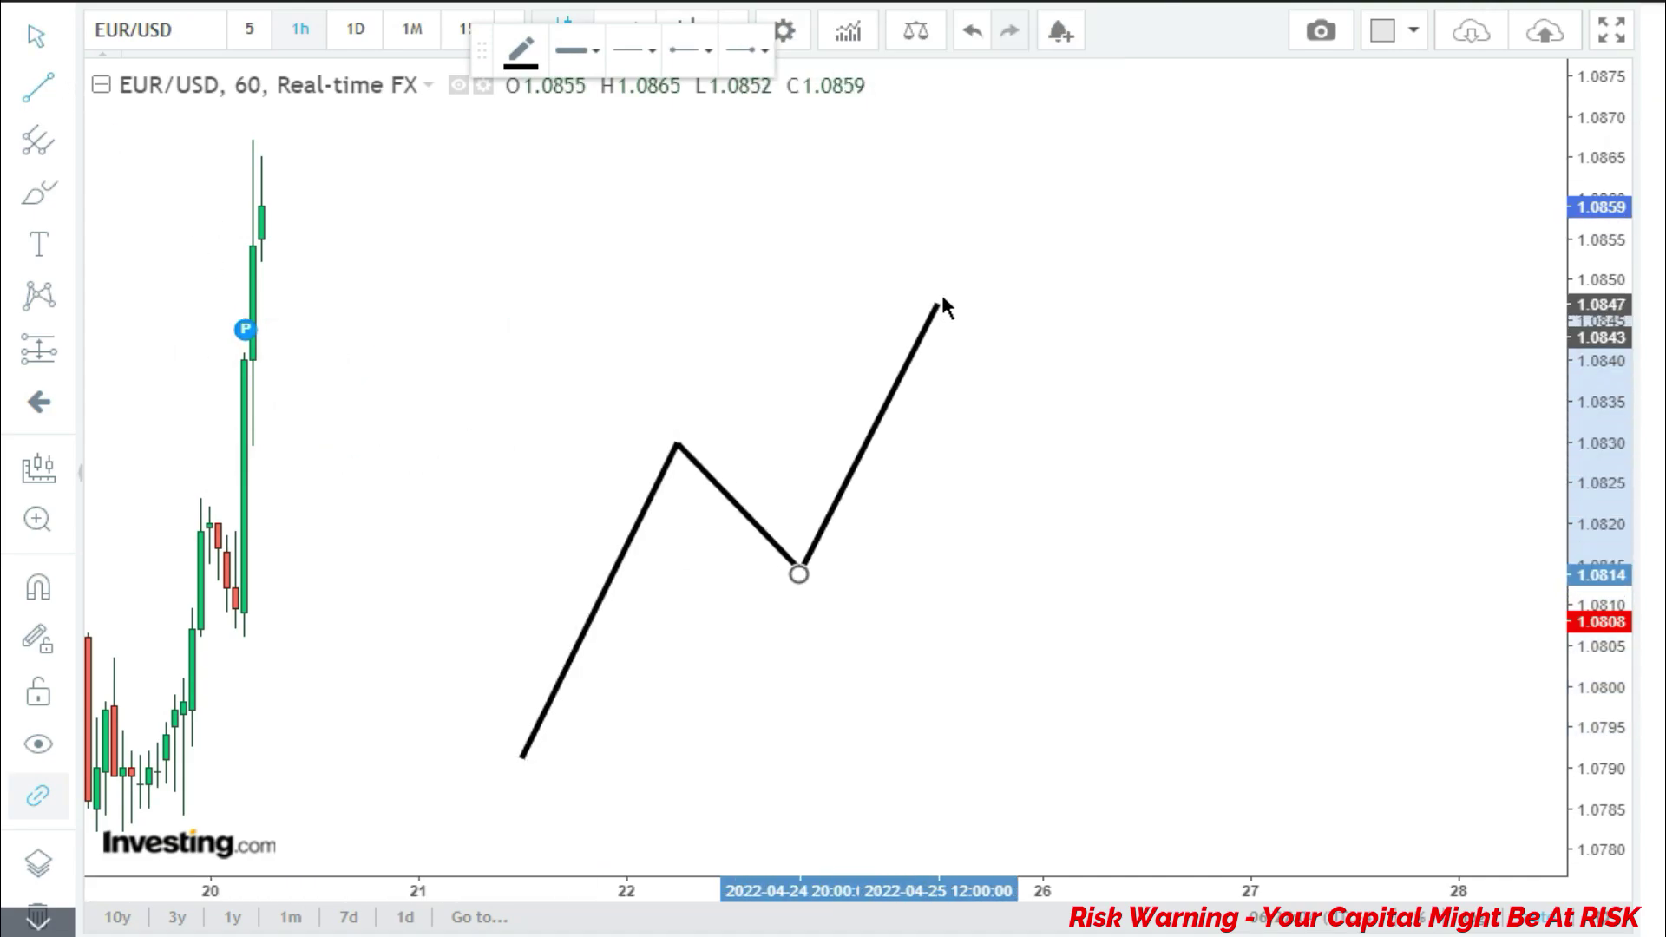
{"action": "left_click", "coordinate": [954, 260]}
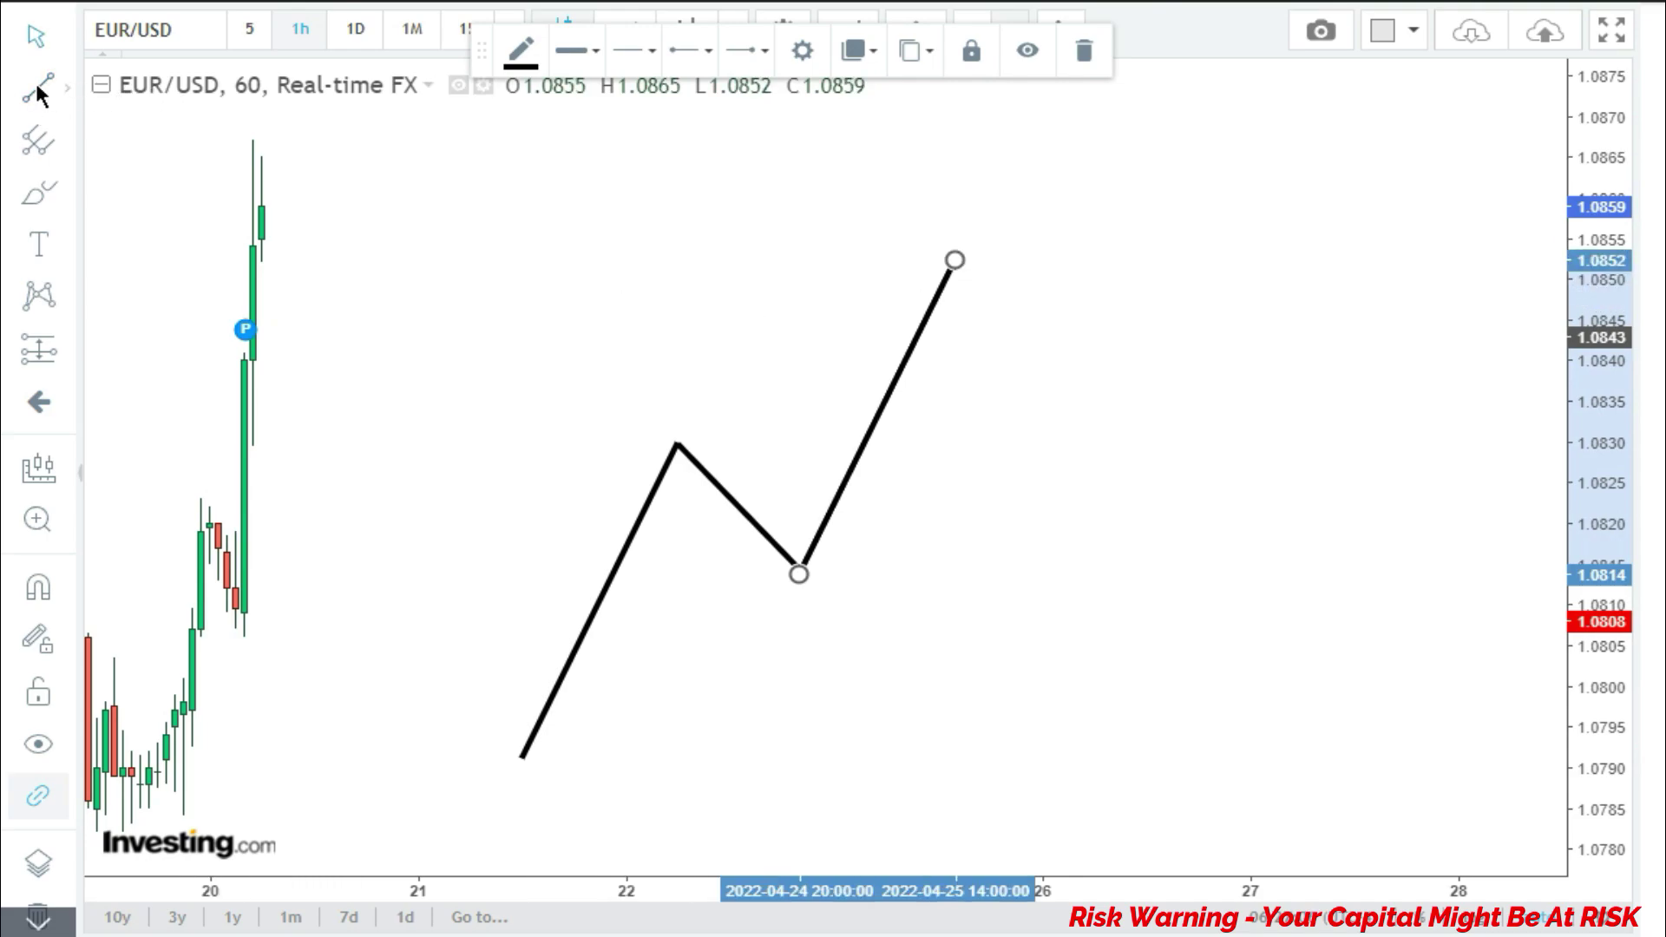
Brush a wavy pullback descending from the second peak at about 1.0852 and curling back up to about 1.0836
{"action": "left_click", "coordinate": [34, 201]}
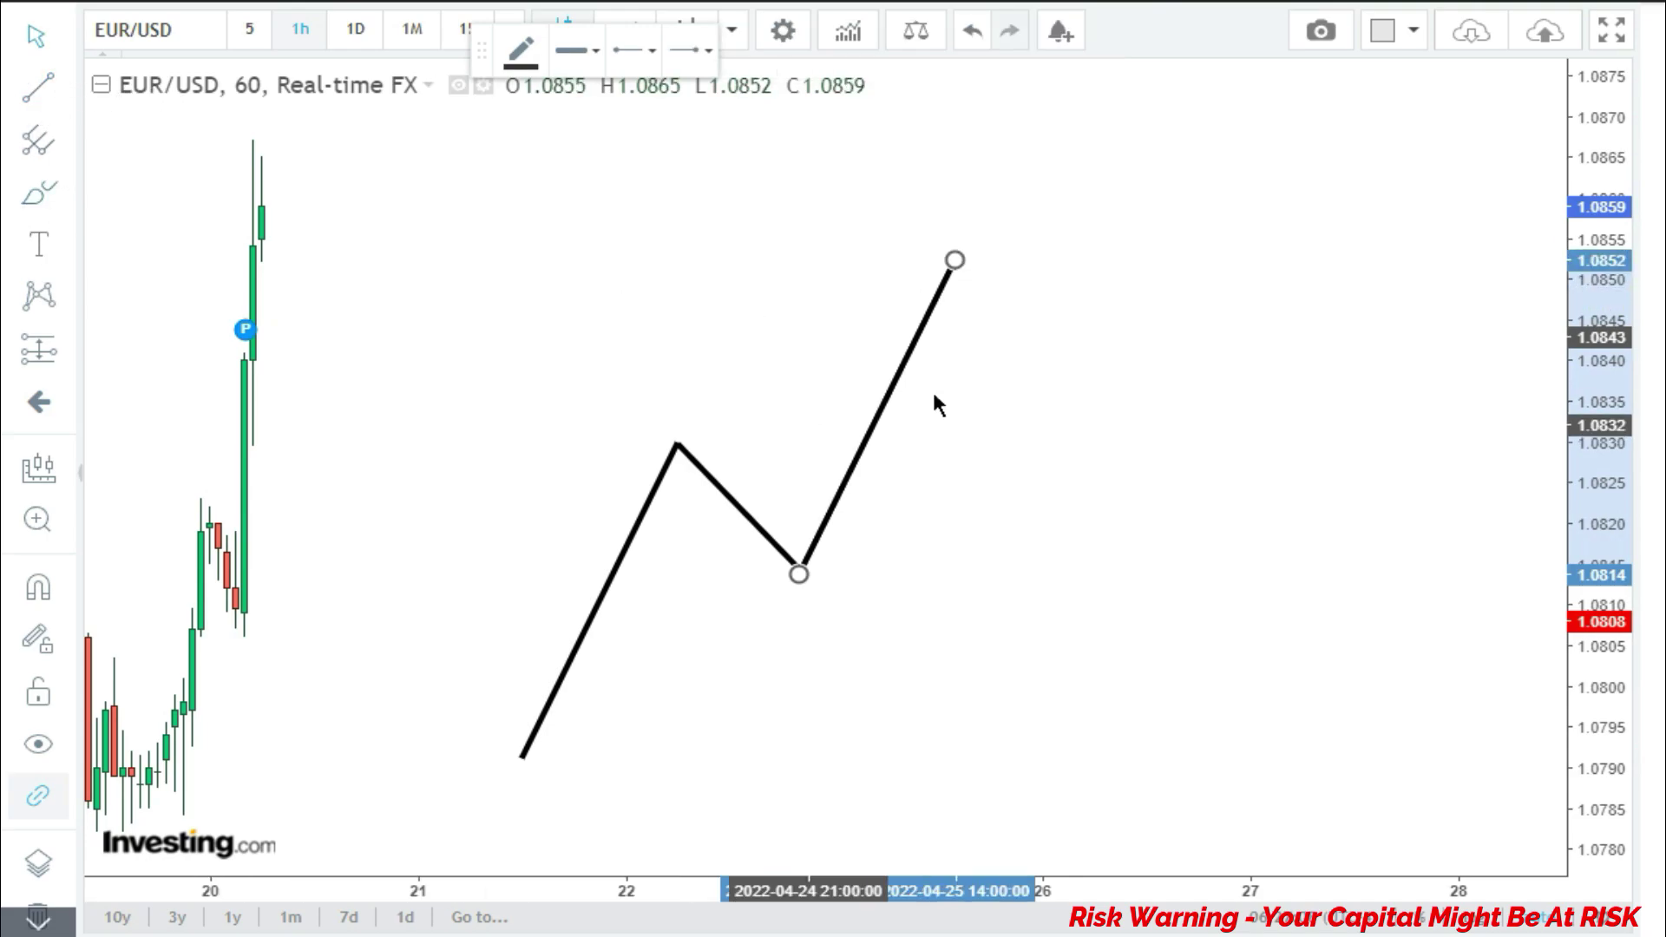
{"action": "left_click", "coordinate": [973, 265]}
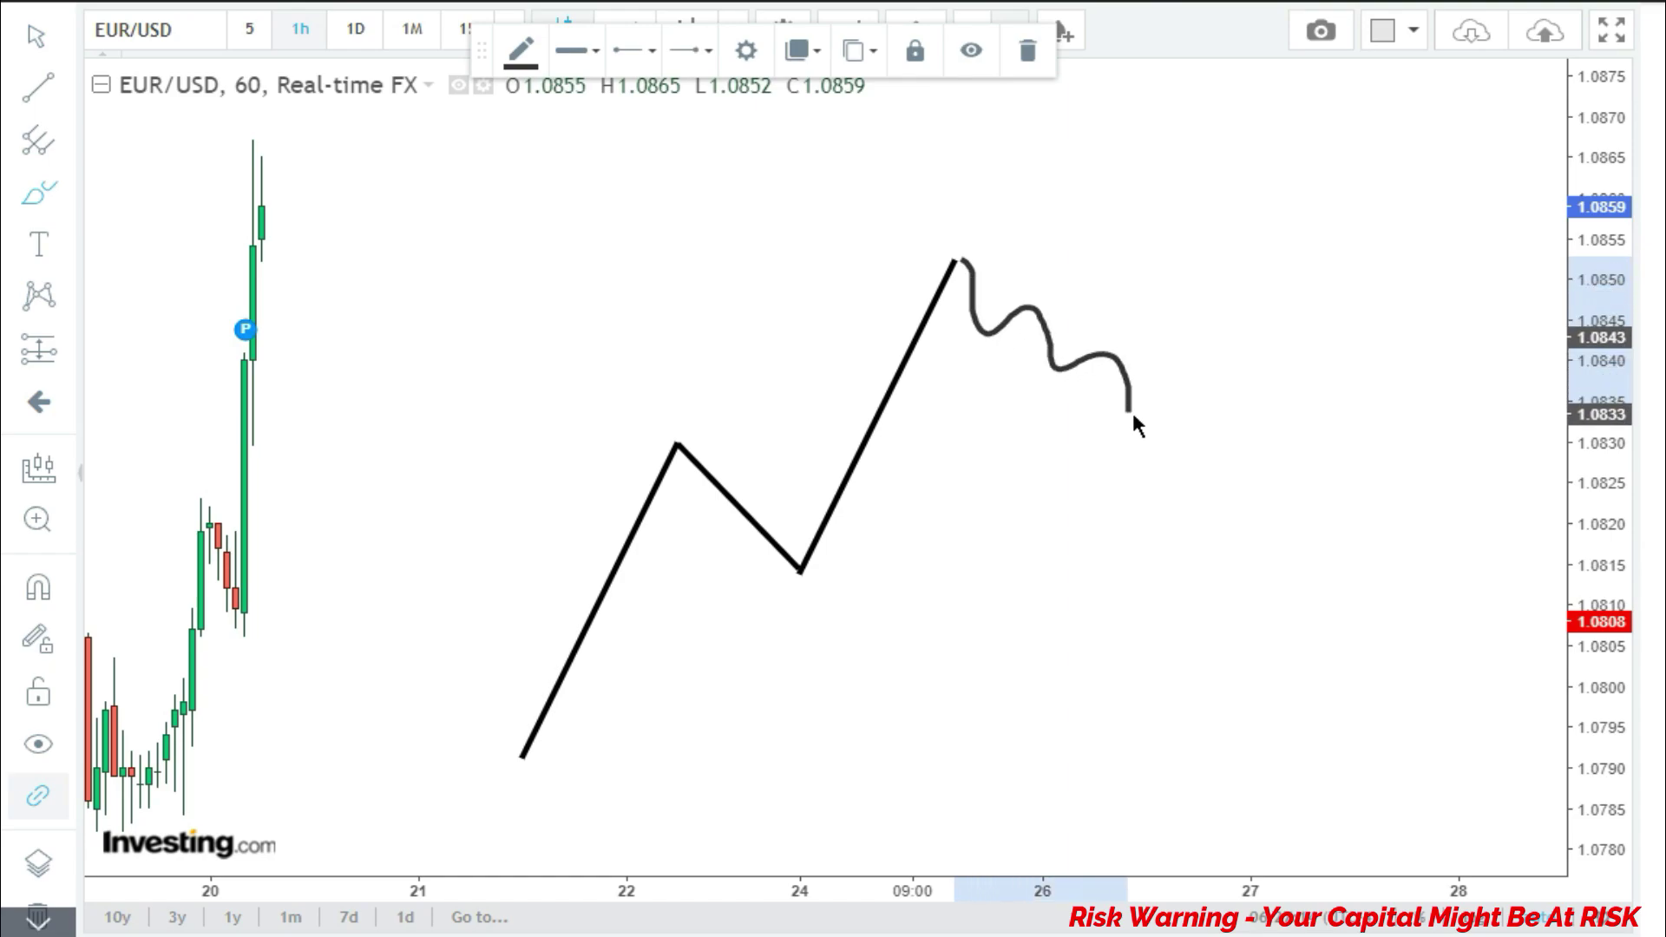
{"action": "left_click_drag", "start_coordinate": [1135, 425], "coordinate": [1181, 394]}
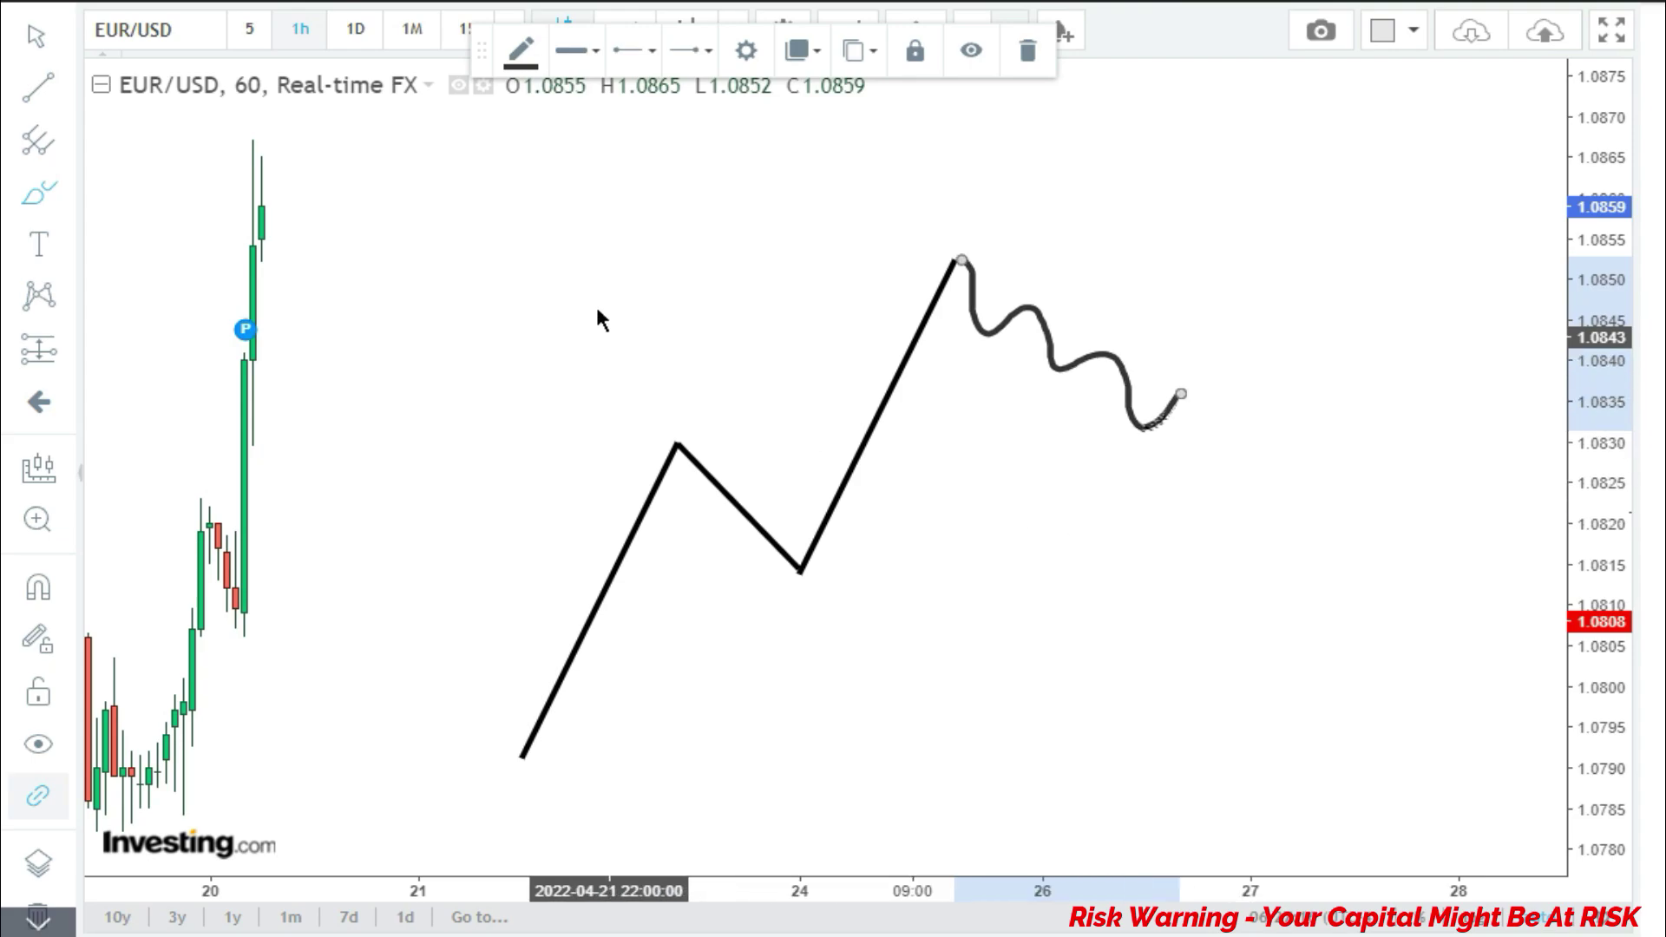
Draw a falling trendline over the wavy pullback from about 1.0855 on April 25 at 11:00 to about 1.0828 on April 27 at 06:00
{"action": "left_click", "coordinate": [34, 89]}
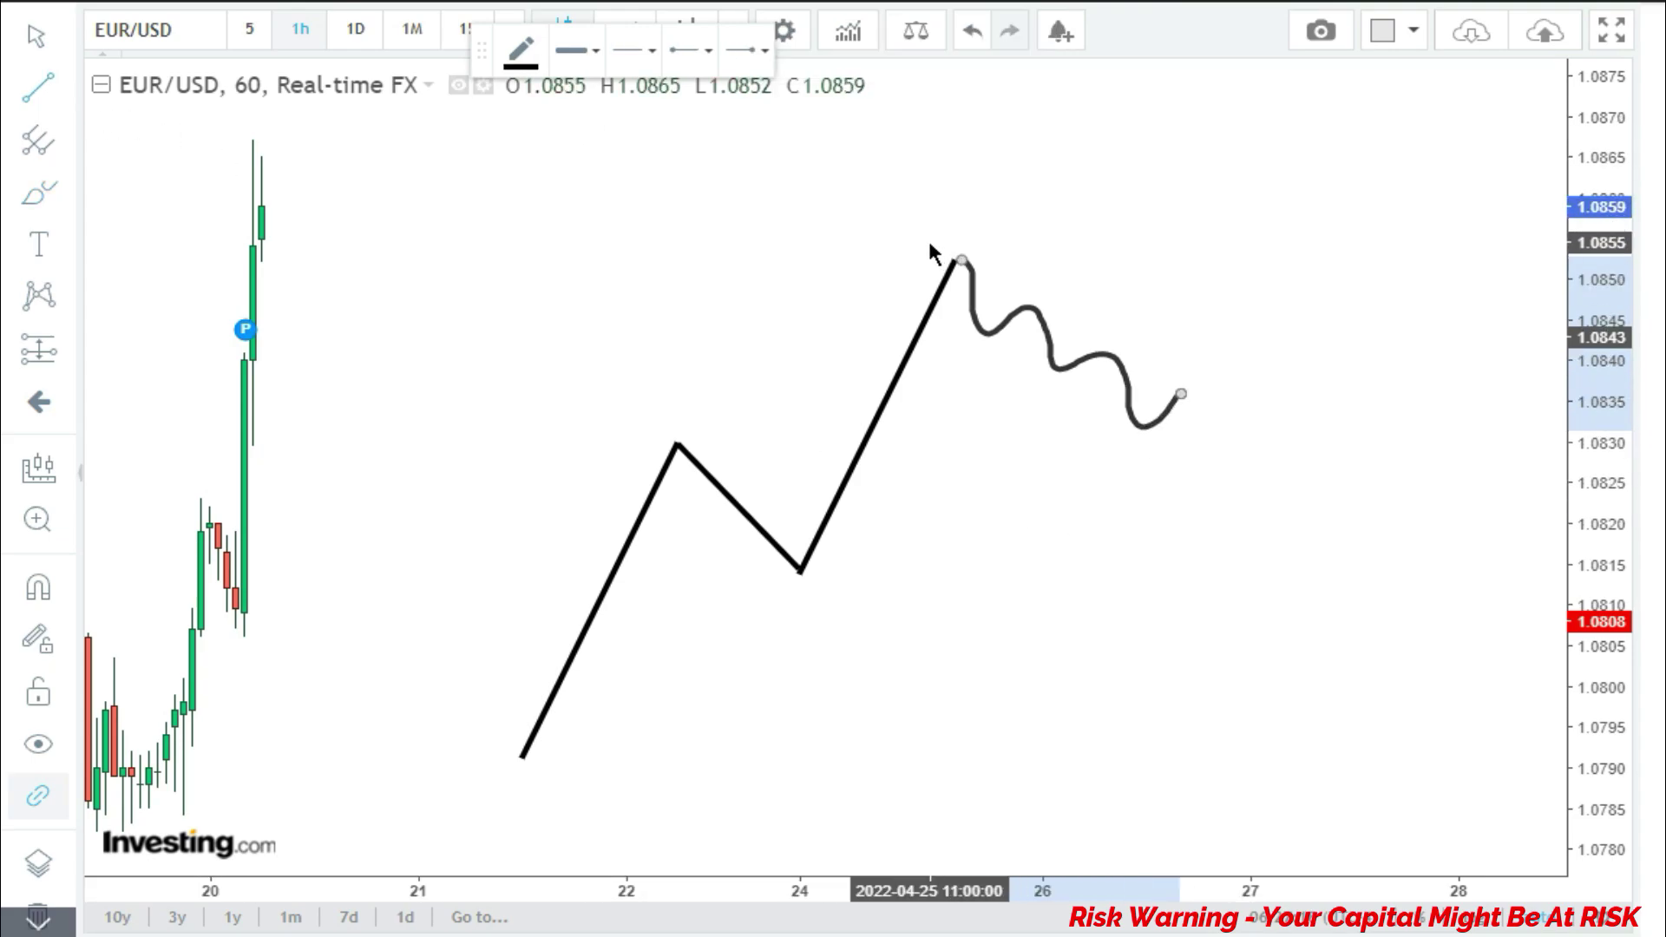
{"action": "left_click", "coordinate": [928, 243]}
{"action": "left_click", "coordinate": [1303, 460]}
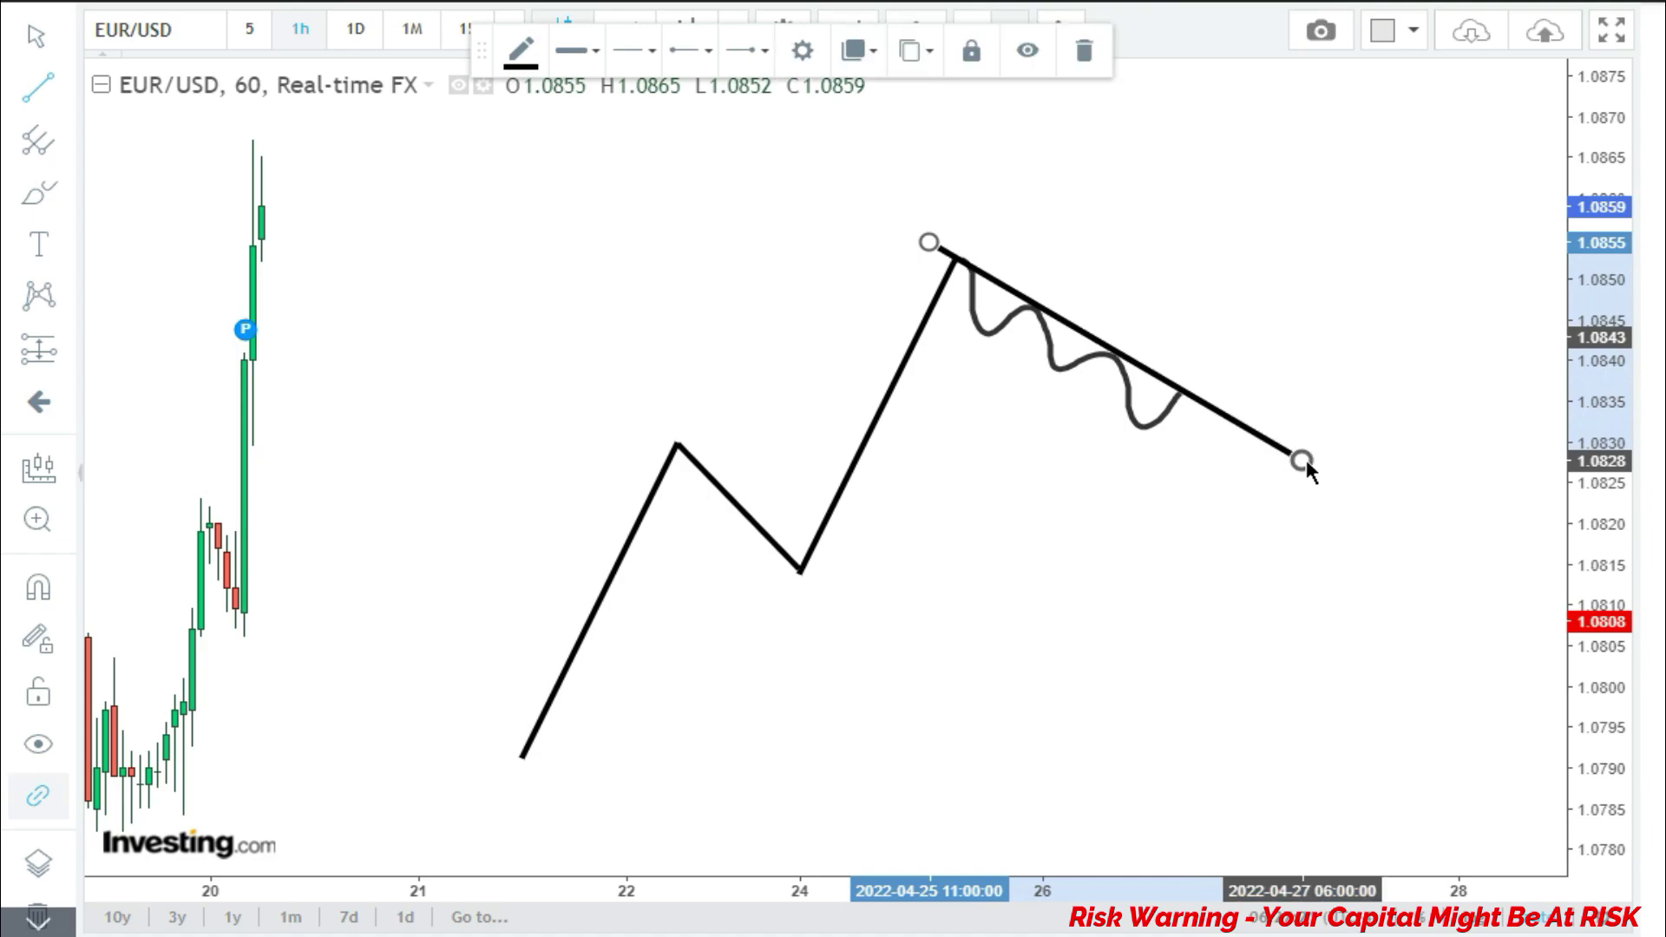
Brush a breakout candle outline across the end of the falling trendline, with a short horizontal entry mark above it at about 1.0843
{"action": "left_click", "coordinate": [49, 190]}
{"action": "left_click_drag", "start_coordinate": [1165, 354], "coordinate": [1190, 434]}
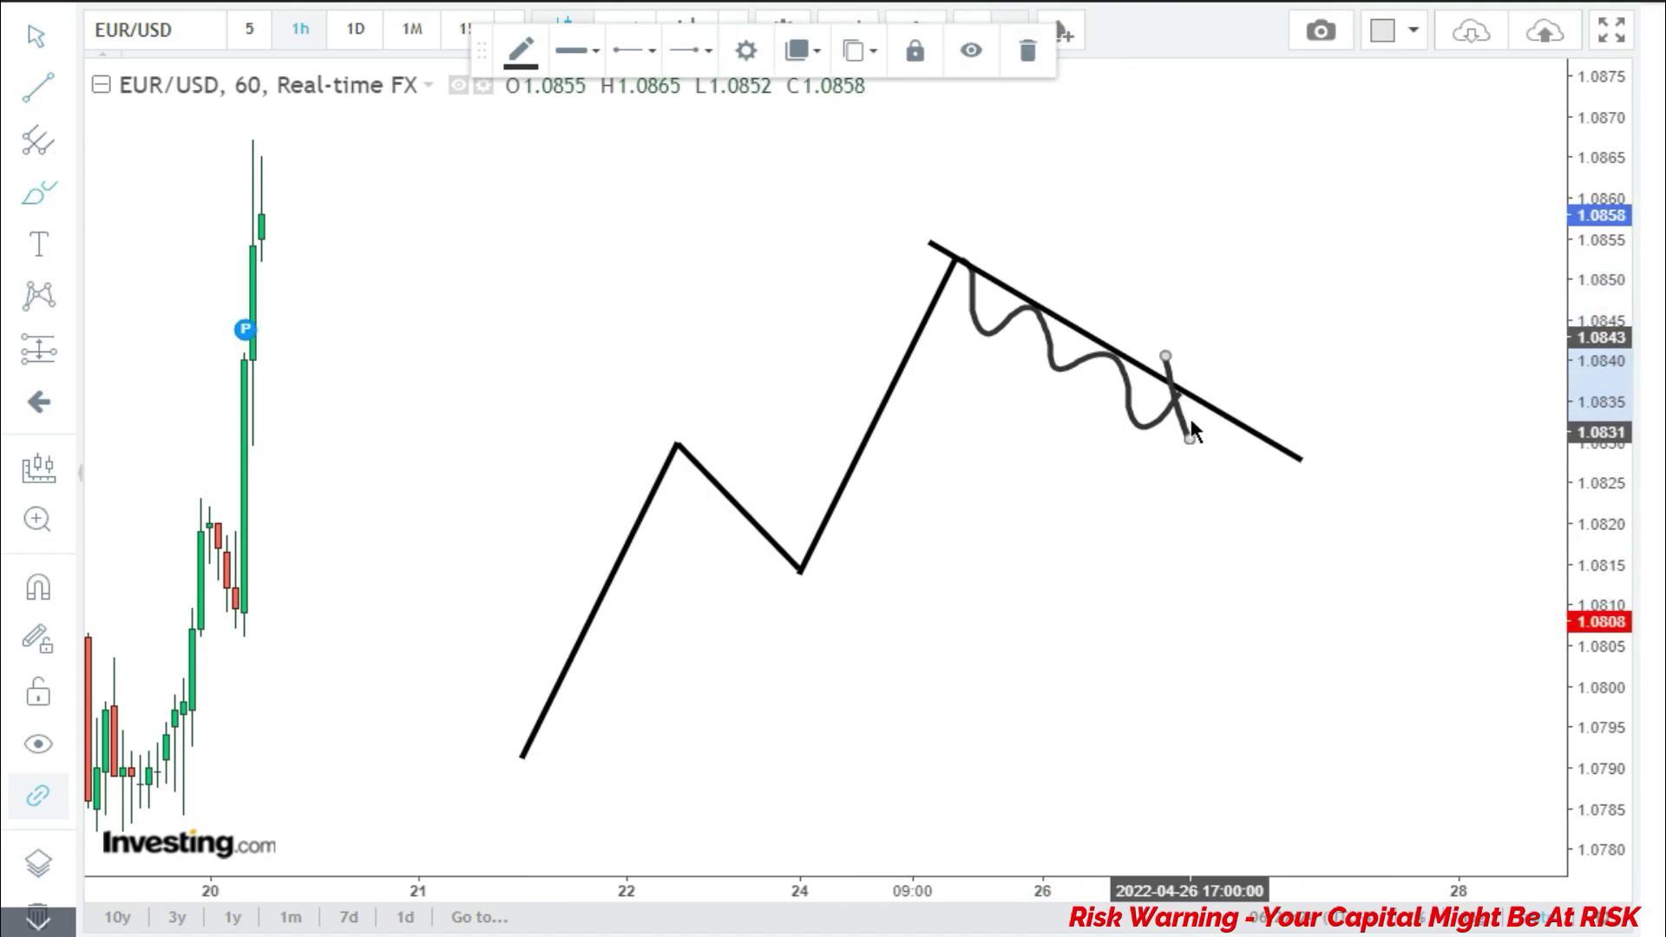
{"action": "mouse_move", "coordinate": [1169, 352]}
{"action": "left_mouse_down"}
{"action": "mouse_move", "coordinate": [1206, 352]}
{"action": "mouse_move", "coordinate": [1207, 444]}
{"action": "mouse_move", "coordinate": [1195, 437]}
{"action": "left_mouse_up"}
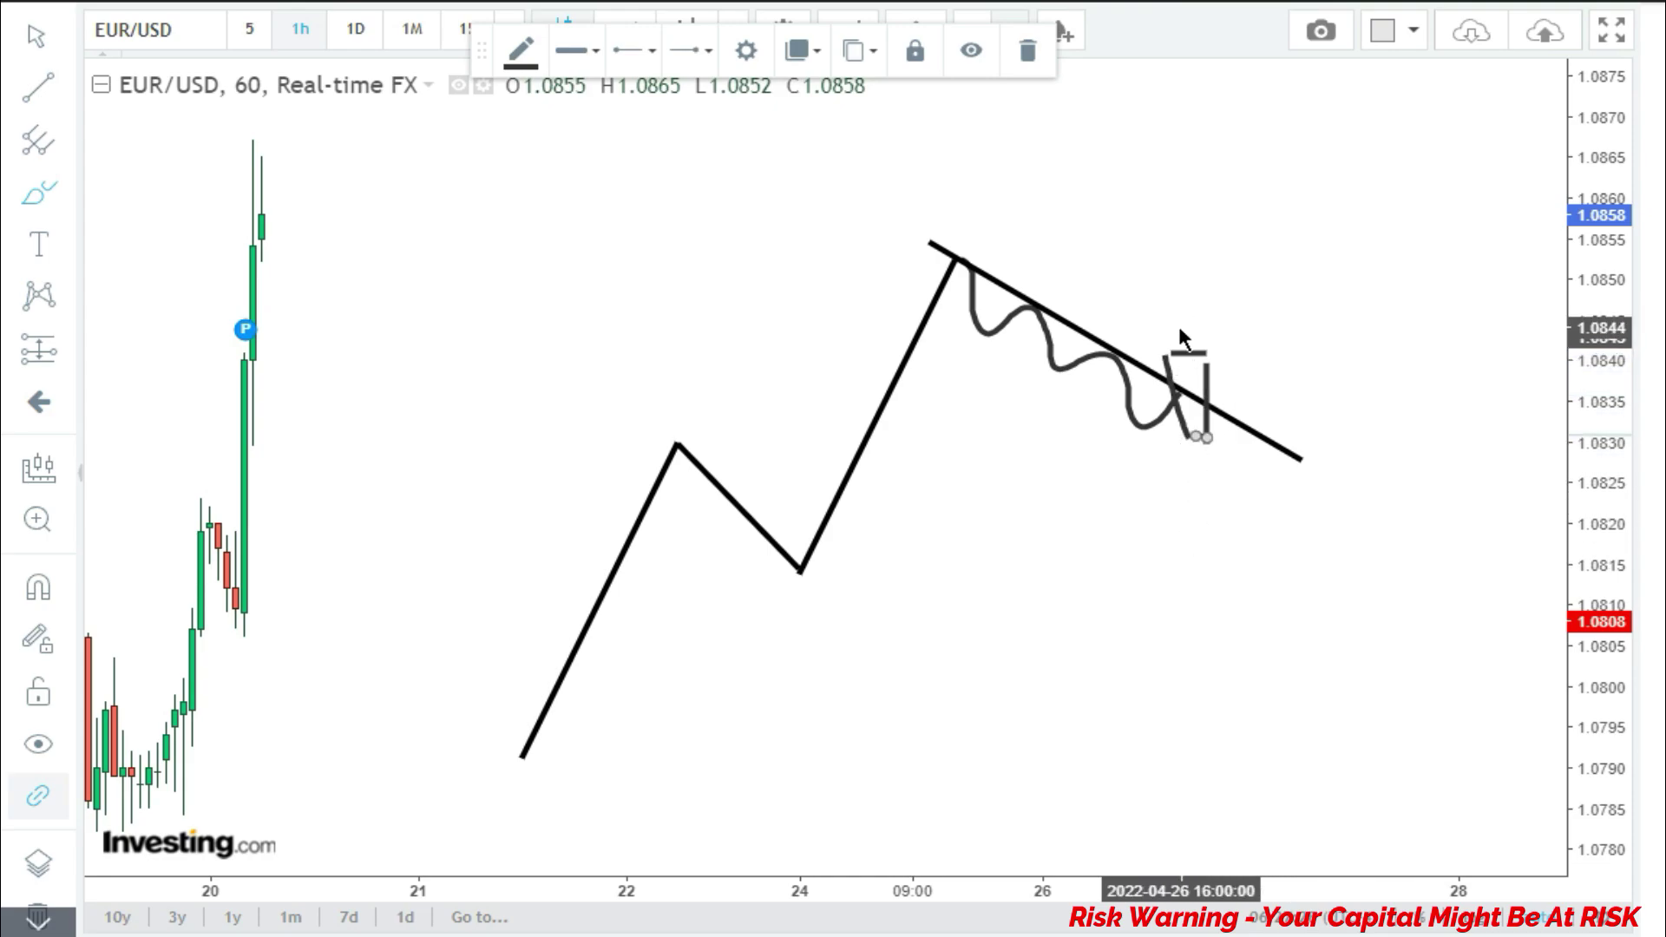
{"action": "left_click_drag", "start_coordinate": [1172, 334], "coordinate": [1242, 338]}
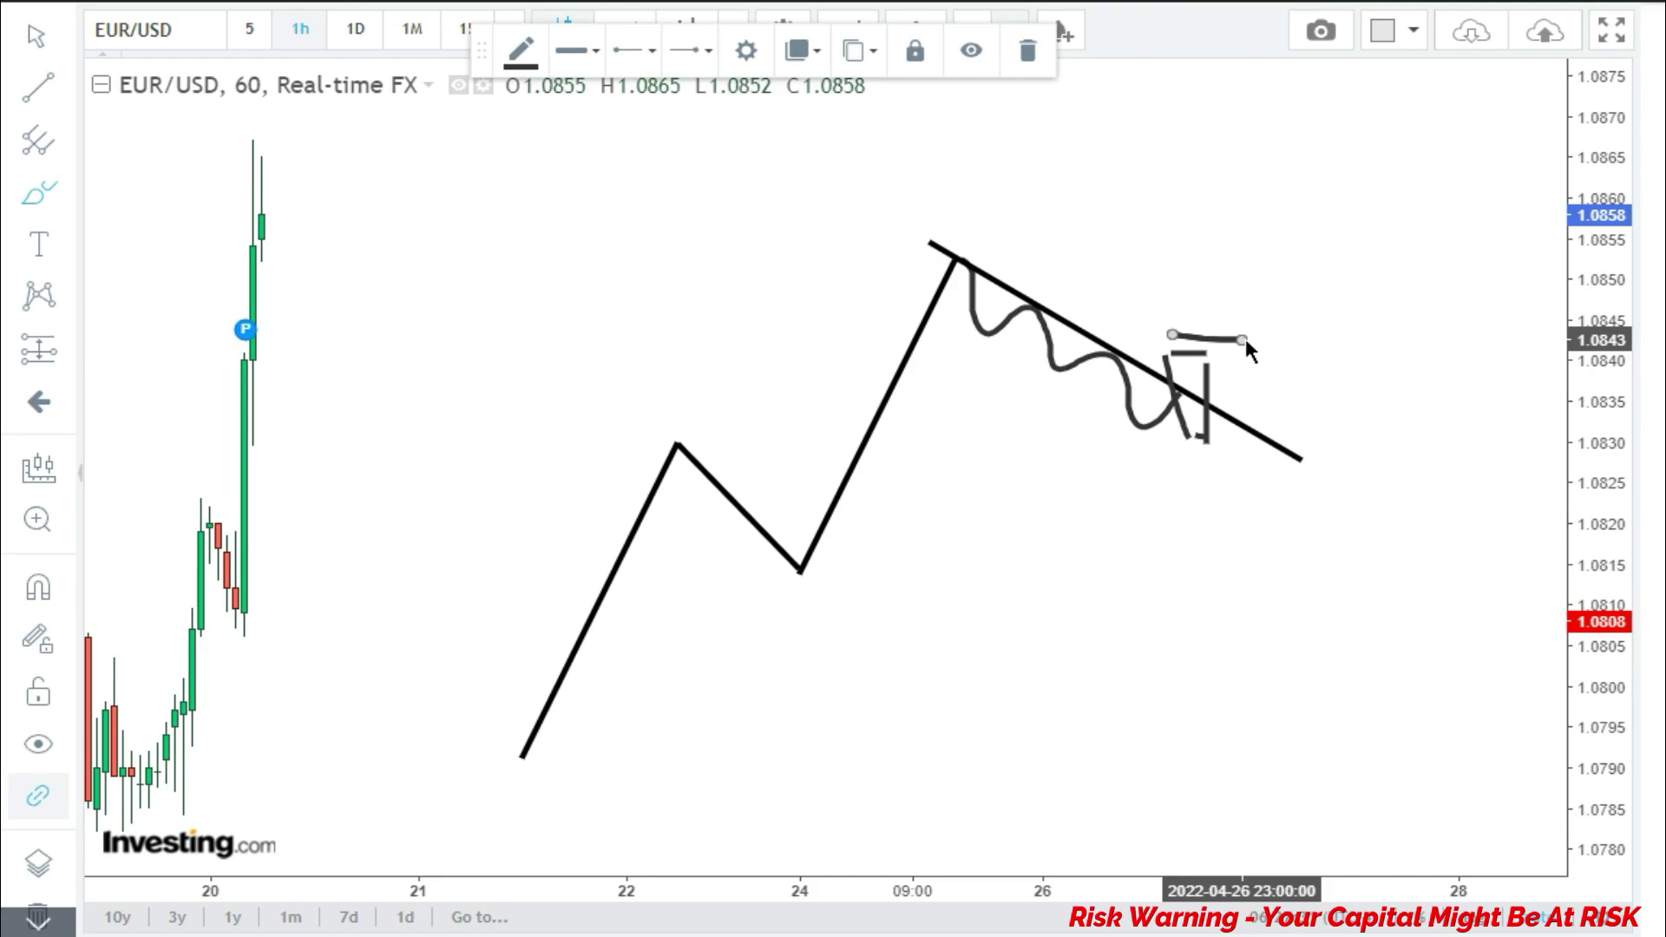
Brush a horizontal level from the peak at about 1.0853, and replace the short line just beneath the candle with a lower one at about 1.0814
{"action": "left_click_drag", "start_coordinate": [937, 254], "coordinate": [1388, 251]}
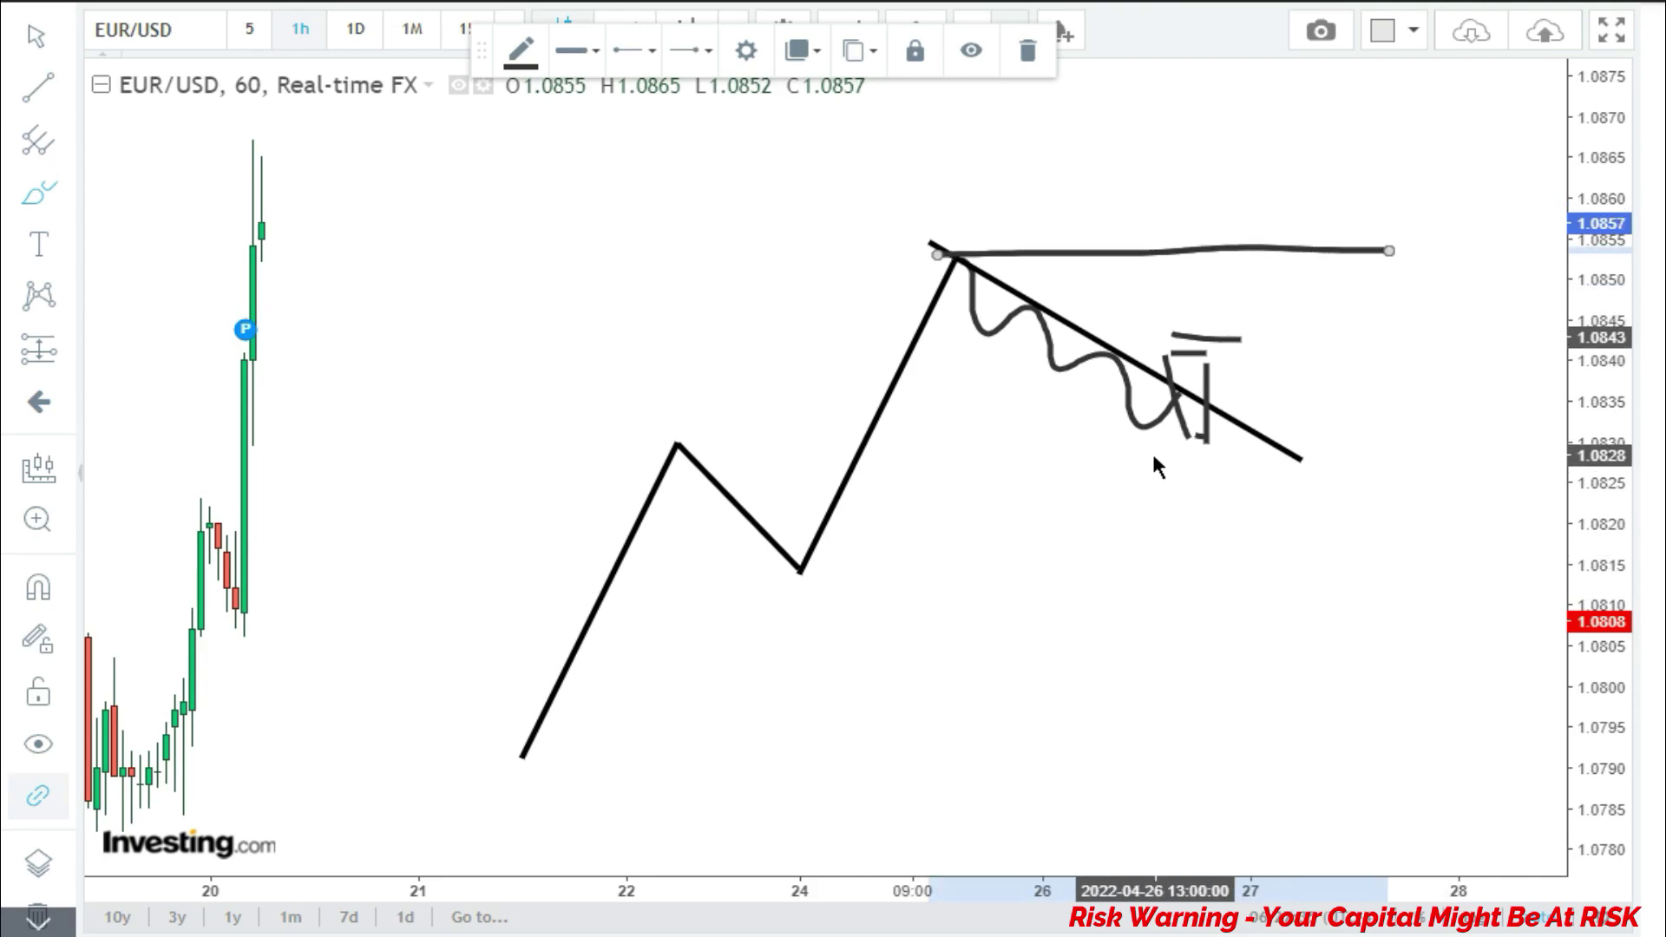
{"action": "left_click_drag", "start_coordinate": [1145, 456], "coordinate": [1267, 447]}
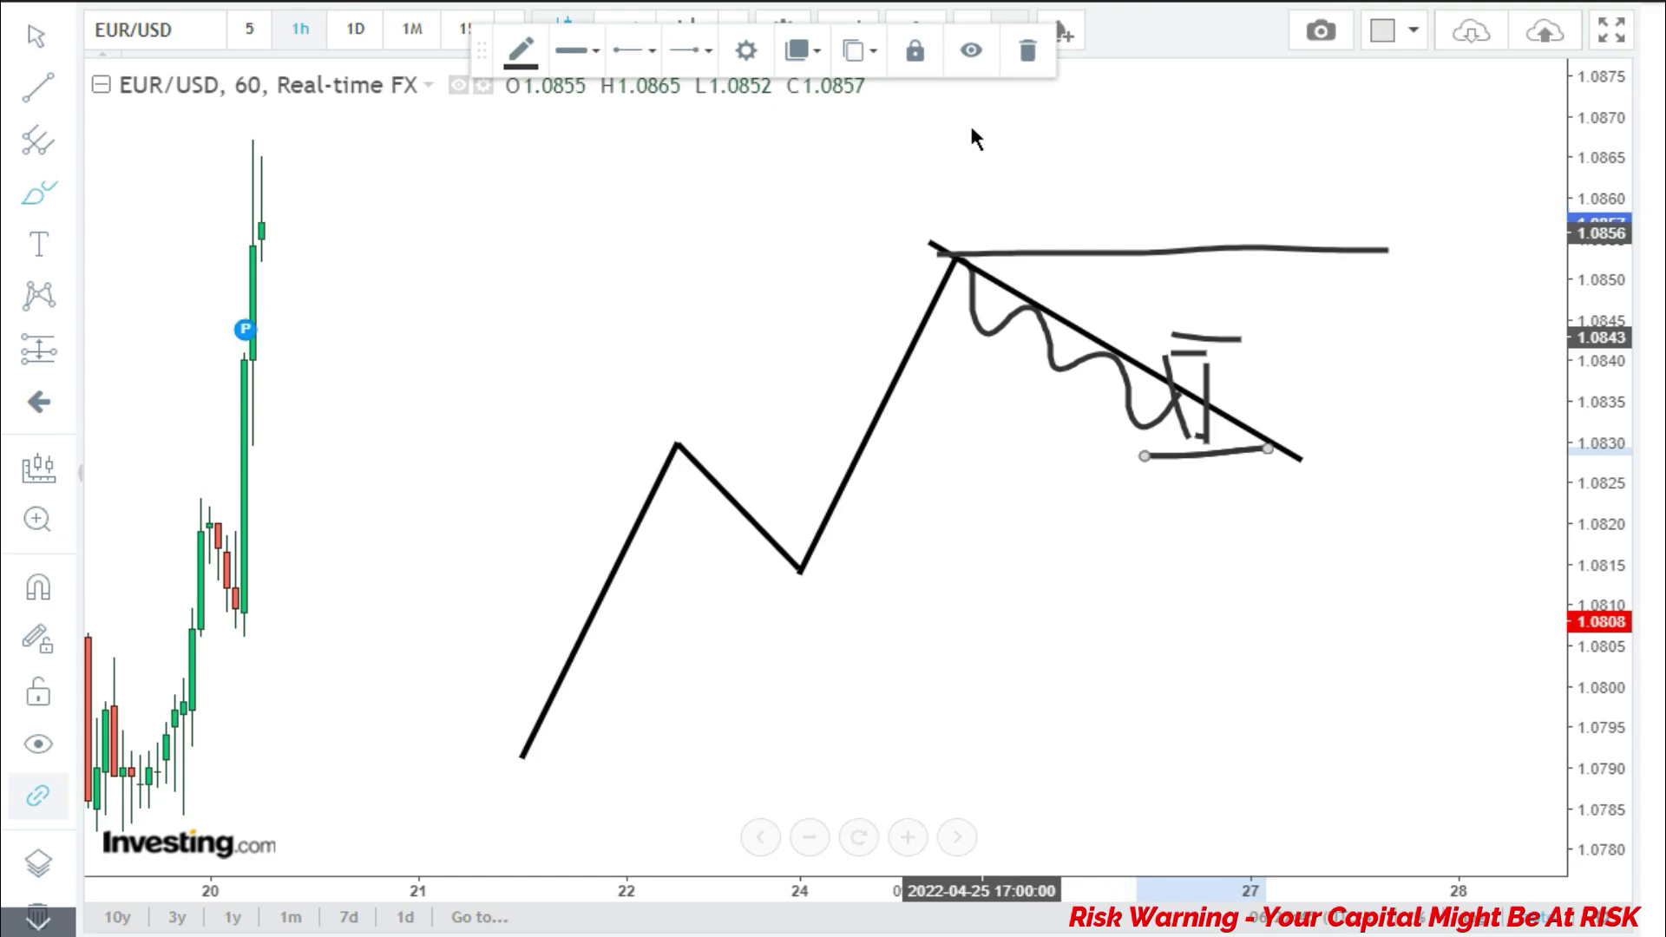
{"action": "left_click", "coordinate": [1027, 51]}
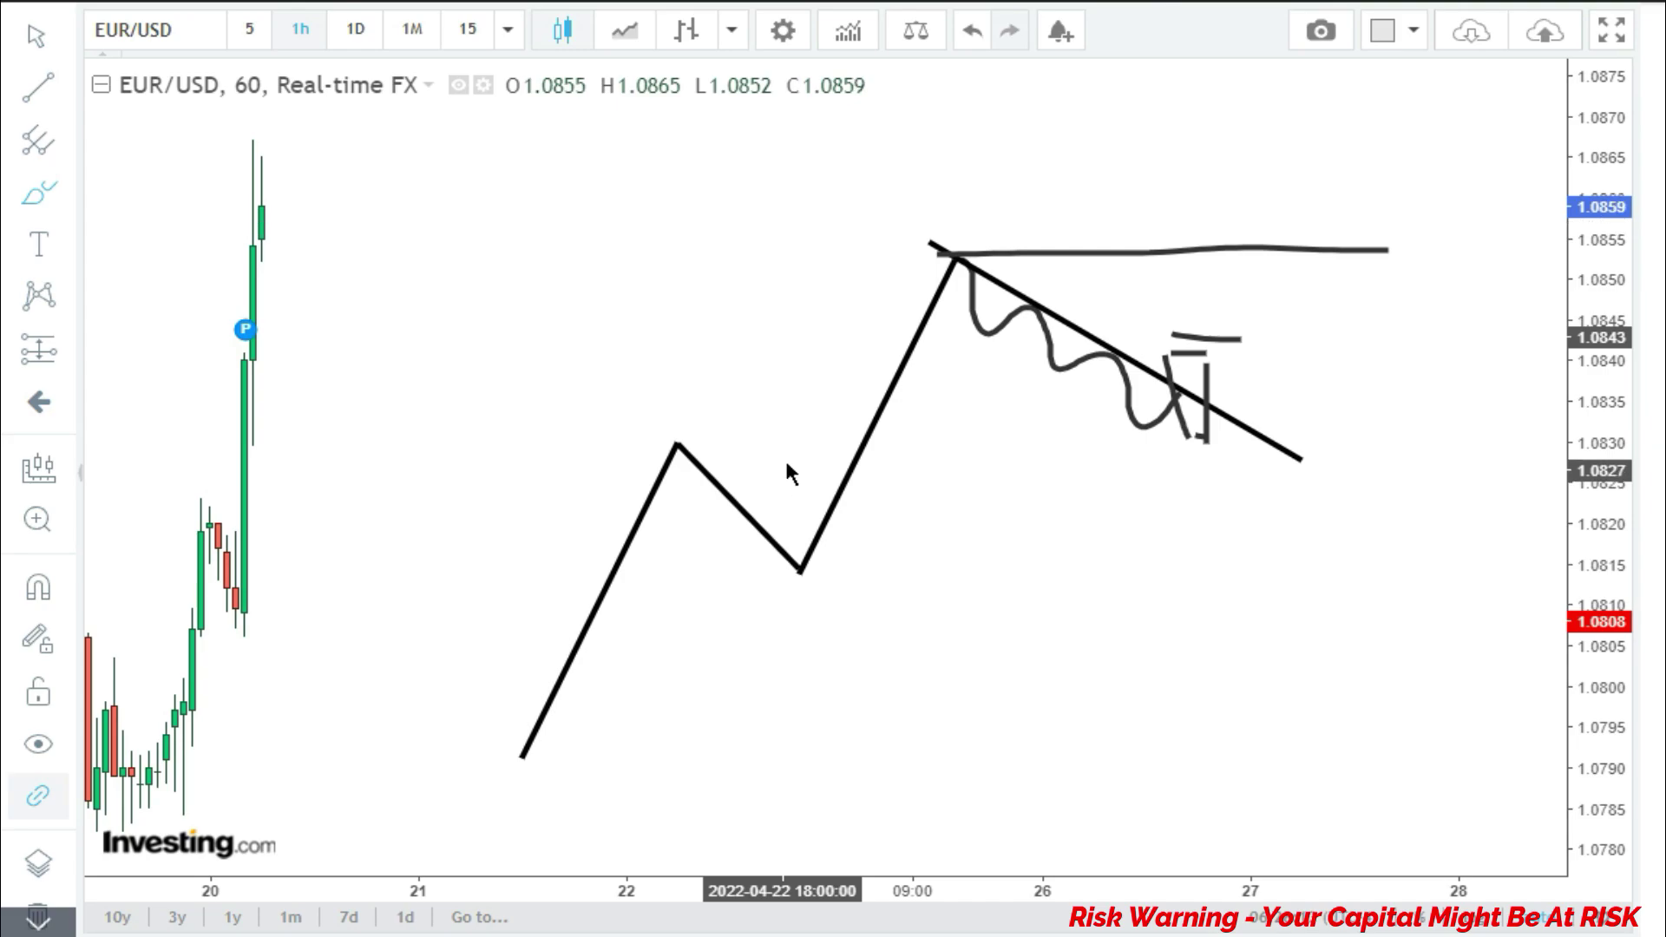
{"action": "left_click_drag", "start_coordinate": [1193, 581], "coordinate": [1010, 565]}
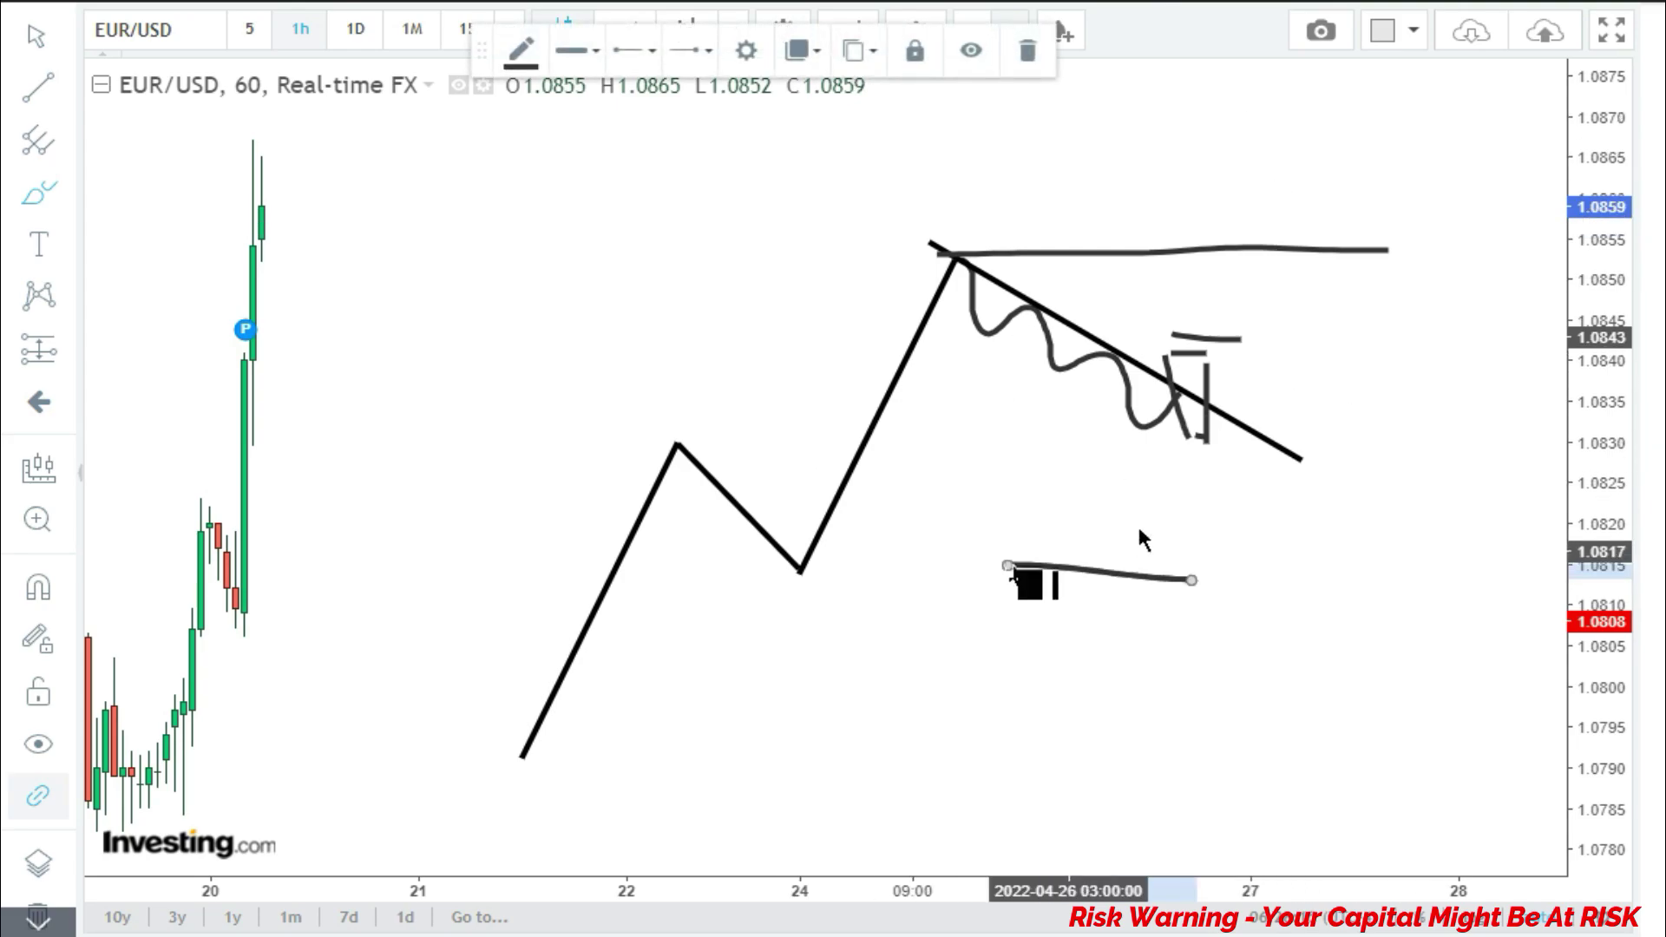
Brush an upward arrow from the entry mark towards the peak level, circle the breakout candle twice, and retrace the entry mark
{"action": "scroll", "coordinate": [1154, 524], "scroll_direction": "up", "scroll_amount": 2}
{"action": "mouse_move", "coordinate": [1304, 336]}
{"action": "left_mouse_down"}
{"action": "mouse_move", "coordinate": [1385, 339]}
{"action": "mouse_move", "coordinate": [1311, 342]}
{"action": "mouse_move", "coordinate": [1356, 340]}
{"action": "mouse_move", "coordinate": [1389, 258]}
{"action": "mouse_move", "coordinate": [1397, 284]}
{"action": "left_mouse_up"}
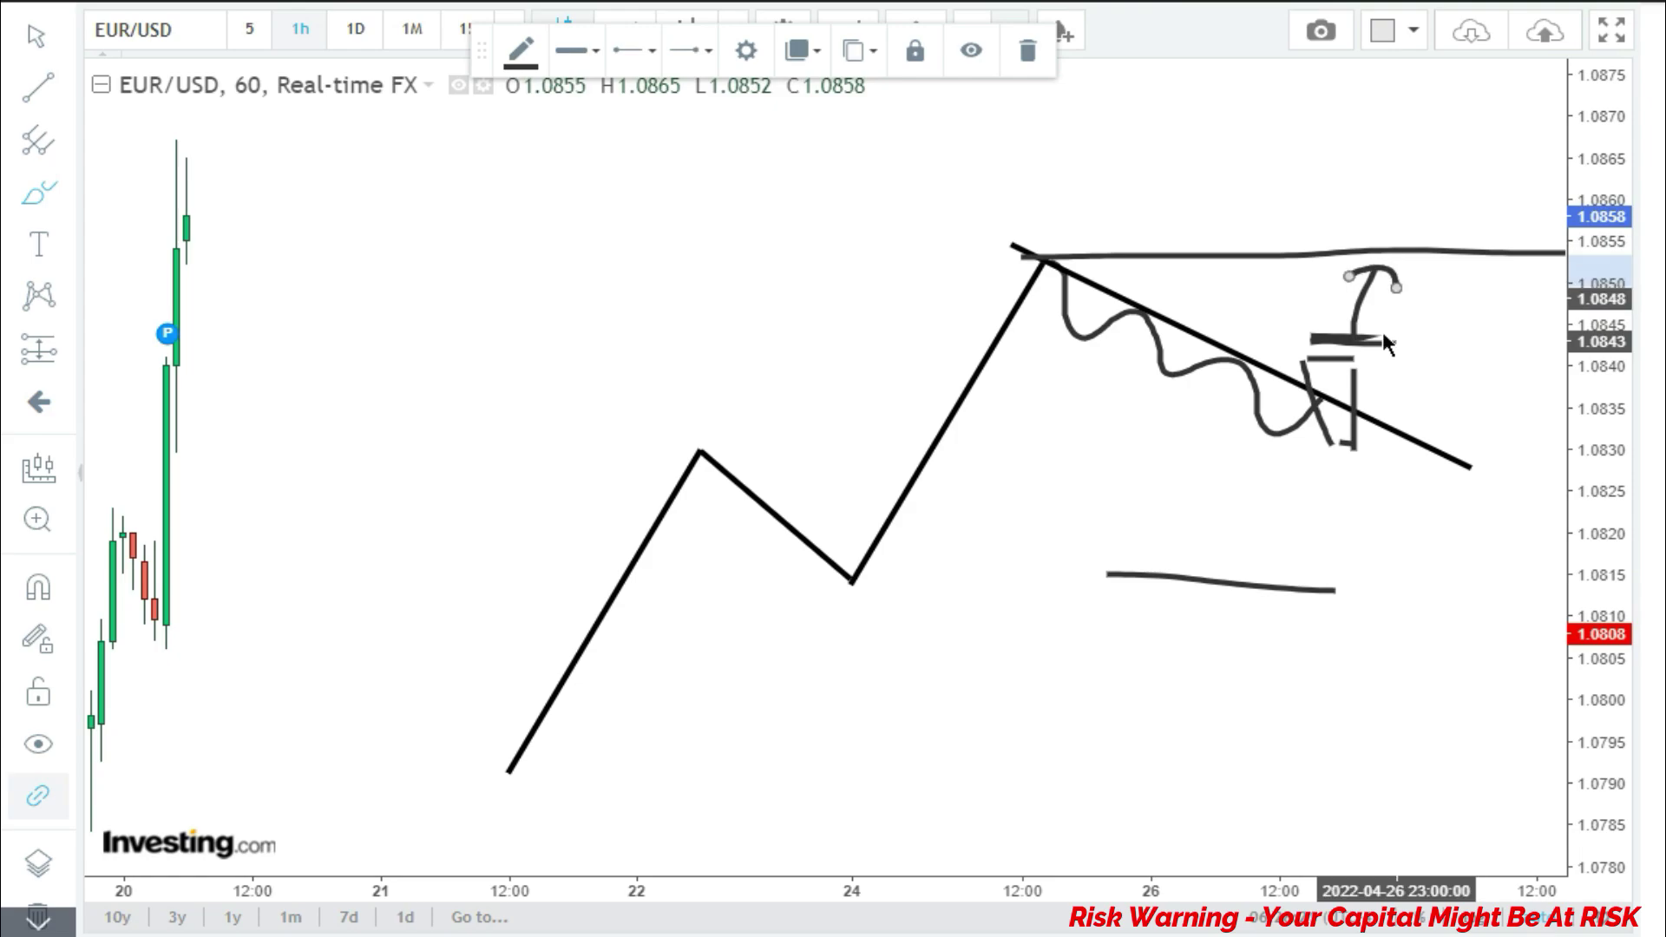
{"action": "mouse_move", "coordinate": [1306, 360]}
{"action": "left_mouse_down"}
{"action": "mouse_move", "coordinate": [1327, 446]}
{"action": "mouse_move", "coordinate": [1364, 386]}
{"action": "mouse_move", "coordinate": [1315, 366]}
{"action": "left_mouse_up"}
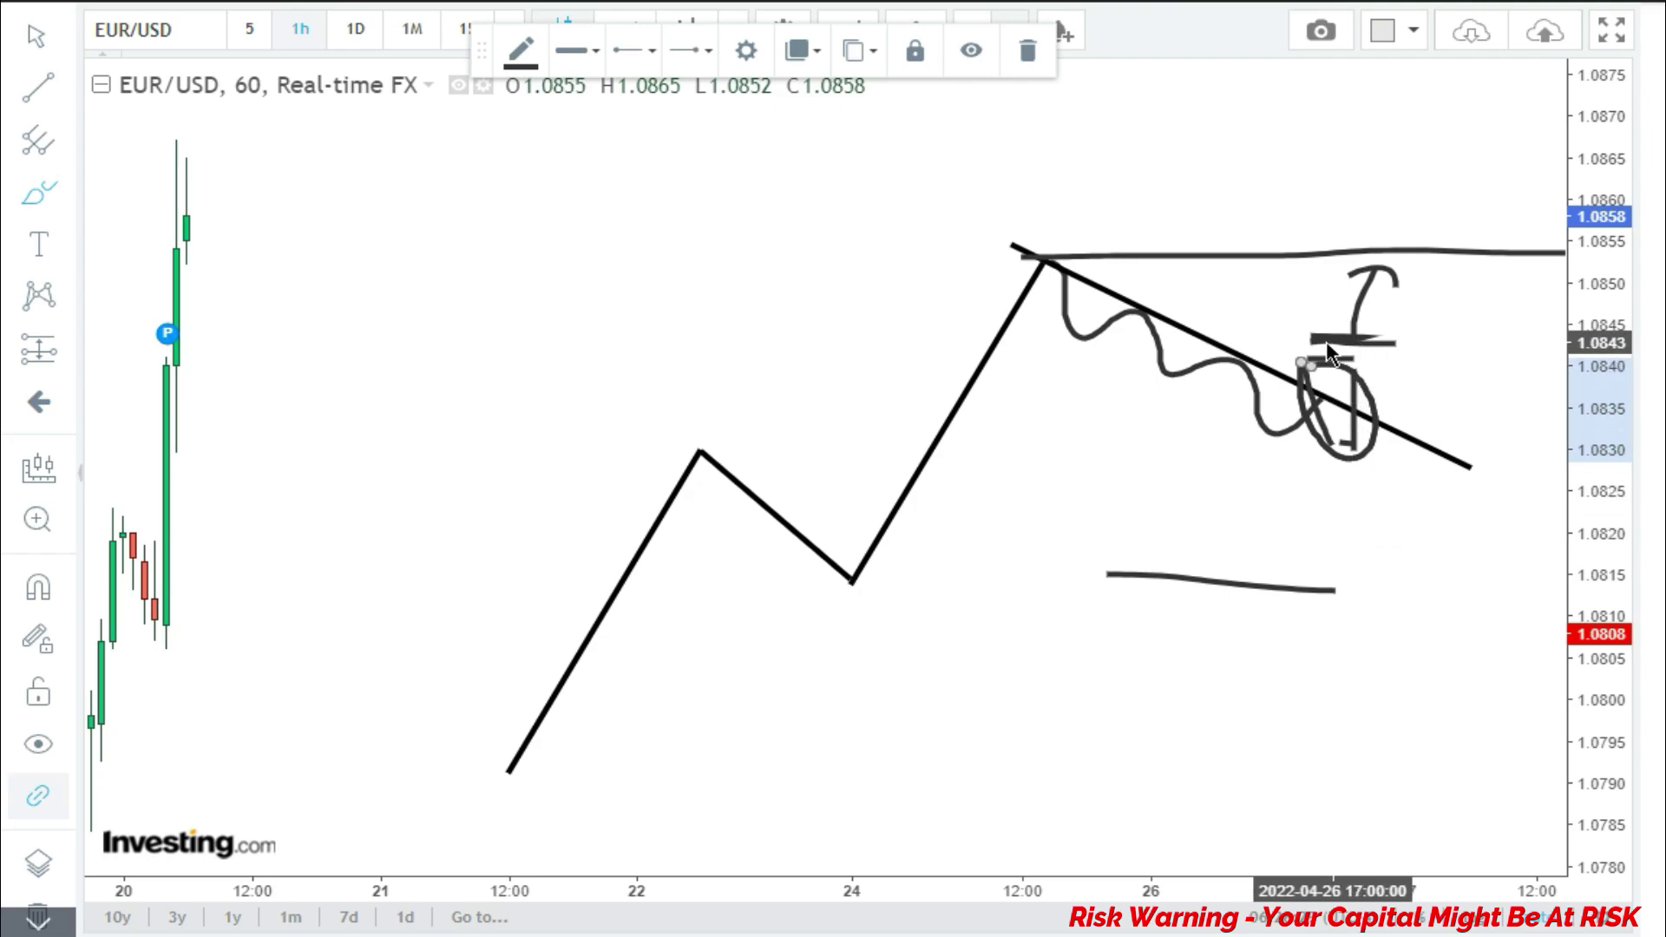
{"action": "left_click_drag", "start_coordinate": [1311, 342], "coordinate": [1396, 340]}
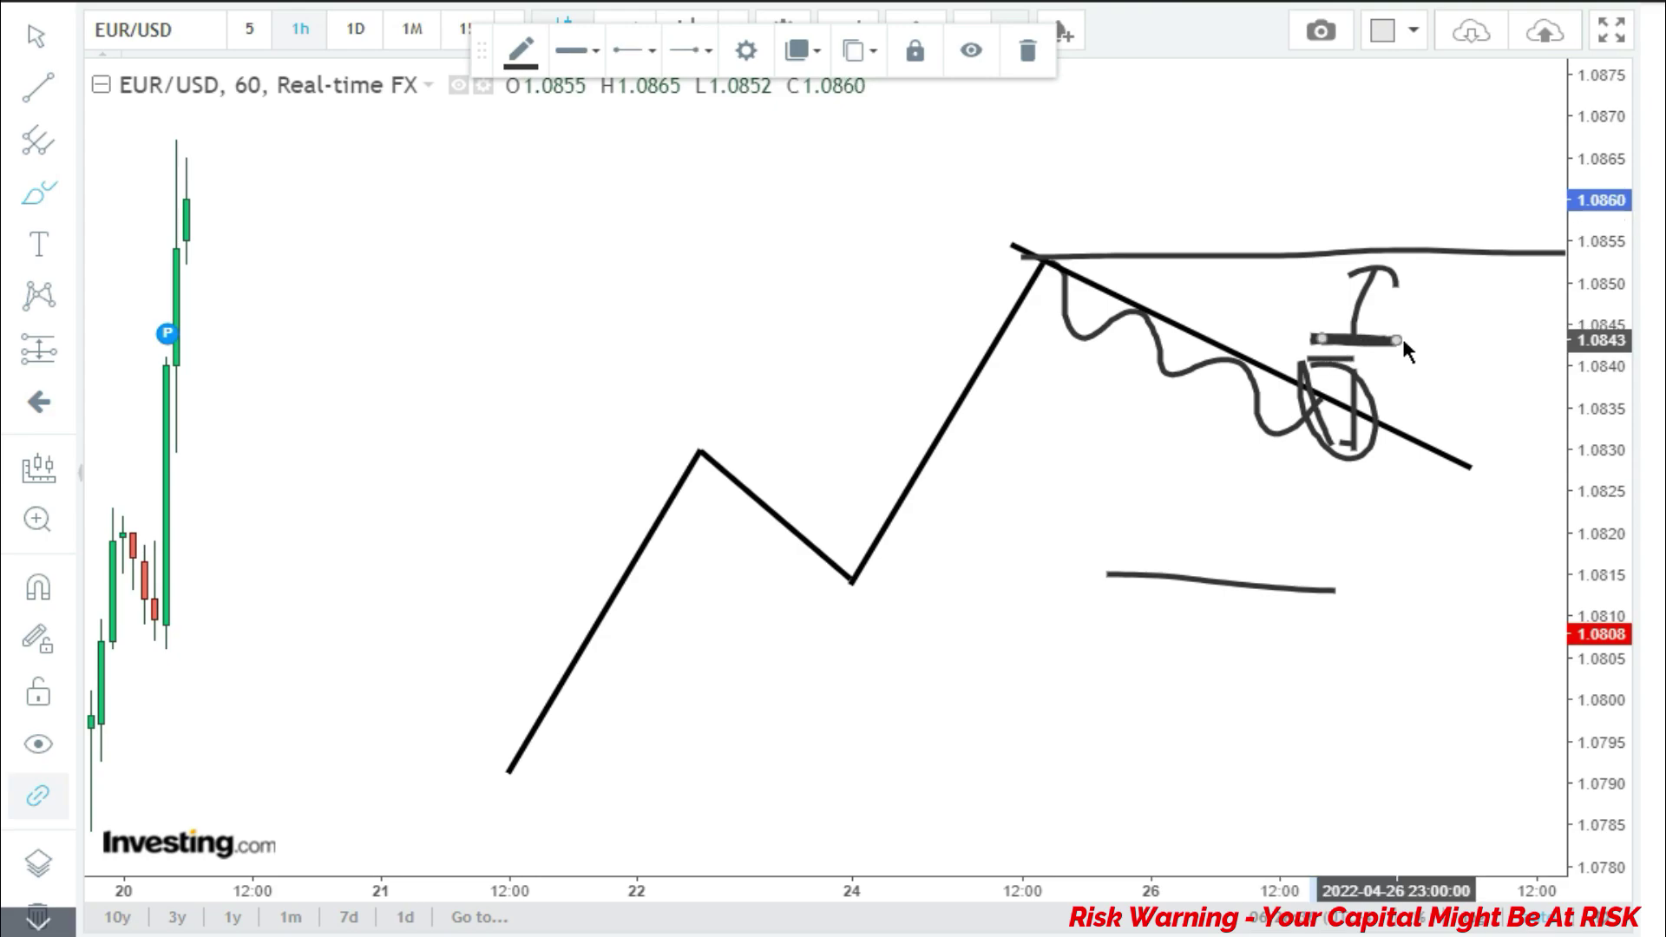
{"action": "mouse_move", "coordinate": [1323, 369]}
{"action": "left_mouse_down"}
{"action": "mouse_move", "coordinate": [1293, 383]}
{"action": "mouse_move", "coordinate": [1373, 433]}
{"action": "mouse_move", "coordinate": [1322, 353]}
{"action": "left_mouse_up"}
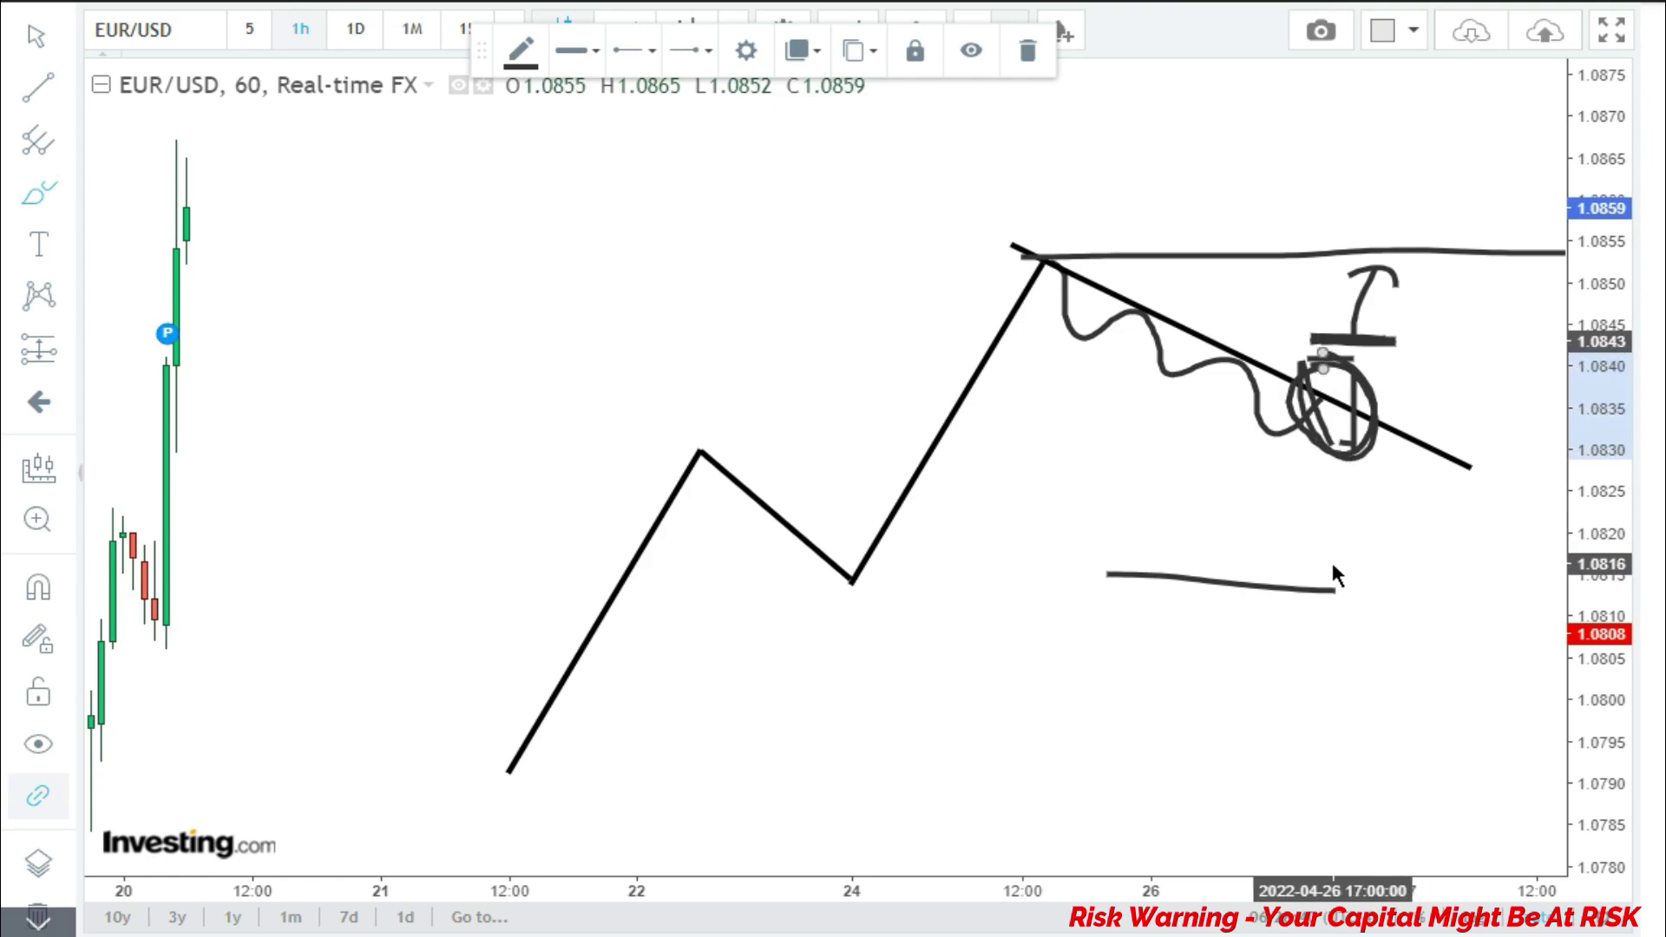